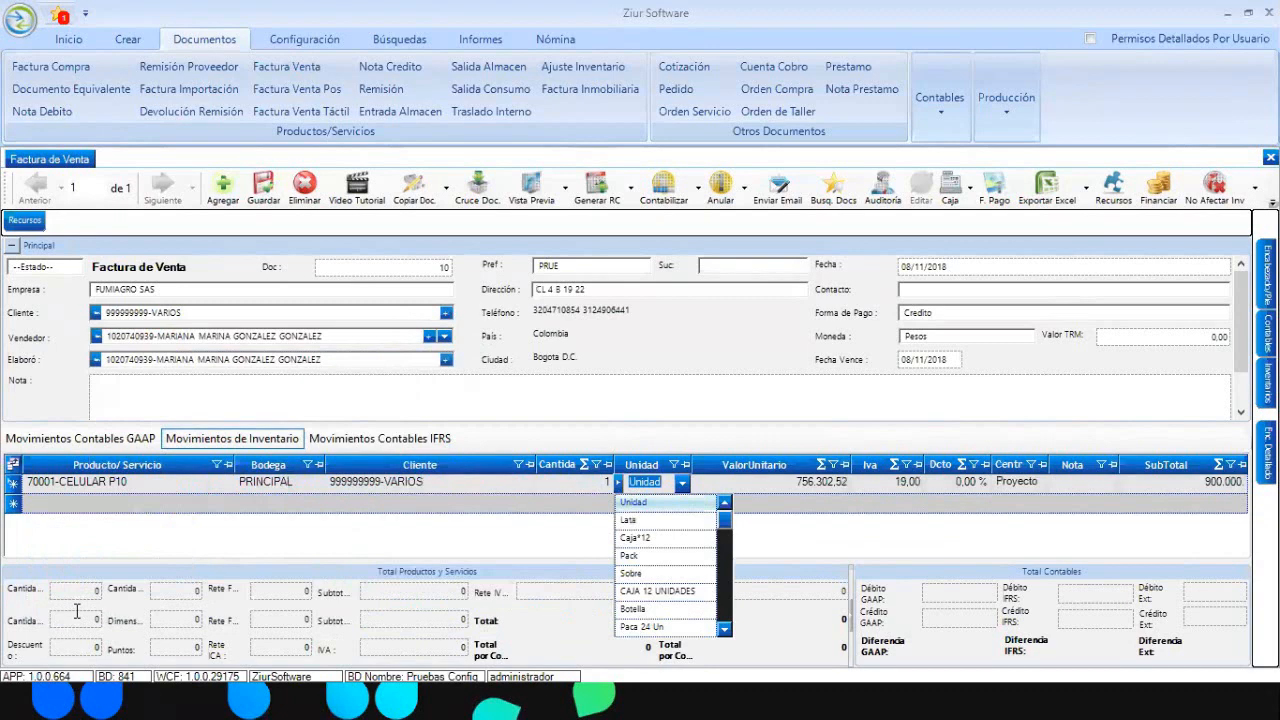
# - Dismiss the stock warning and add 12222229-celular on a new invoice line
pyautogui.press('Tab')
pyautogui.press('Tab')
pyautogui.press('Tab')
pyautogui.press('Tab')
pyautogui.press('Tab')
pyautogui.press('Tab')
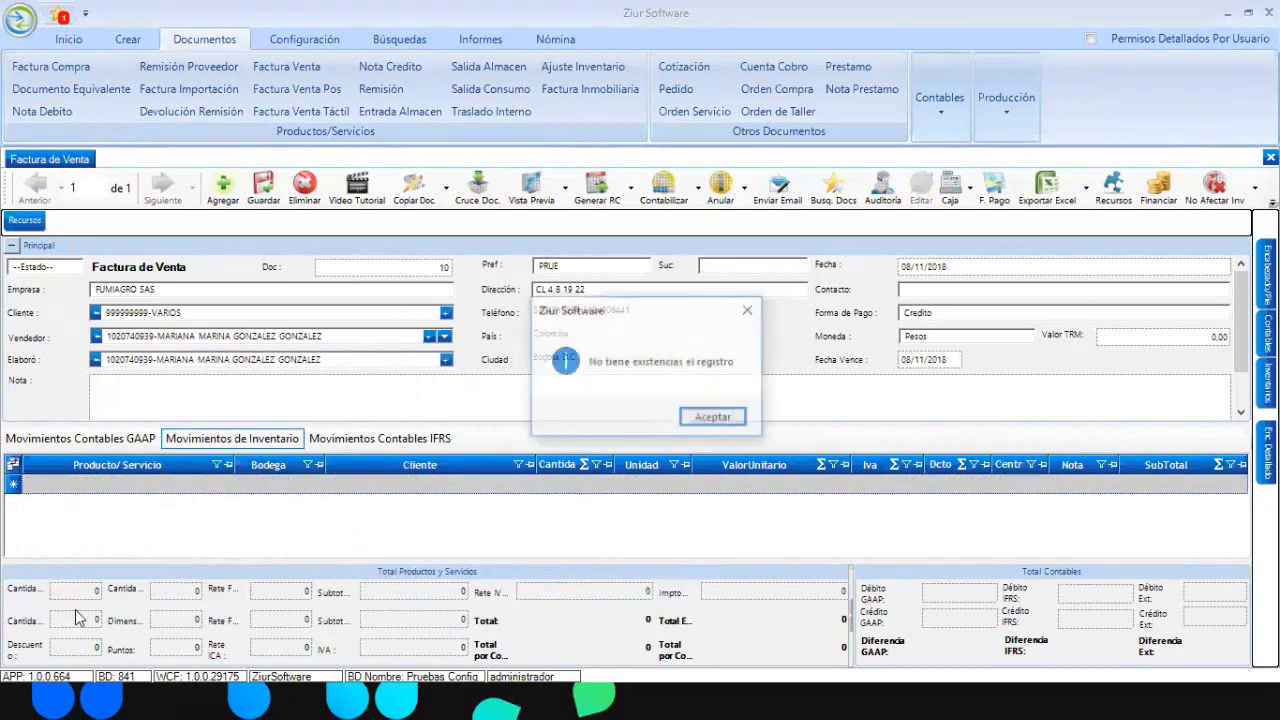
pyautogui.click(692, 418)
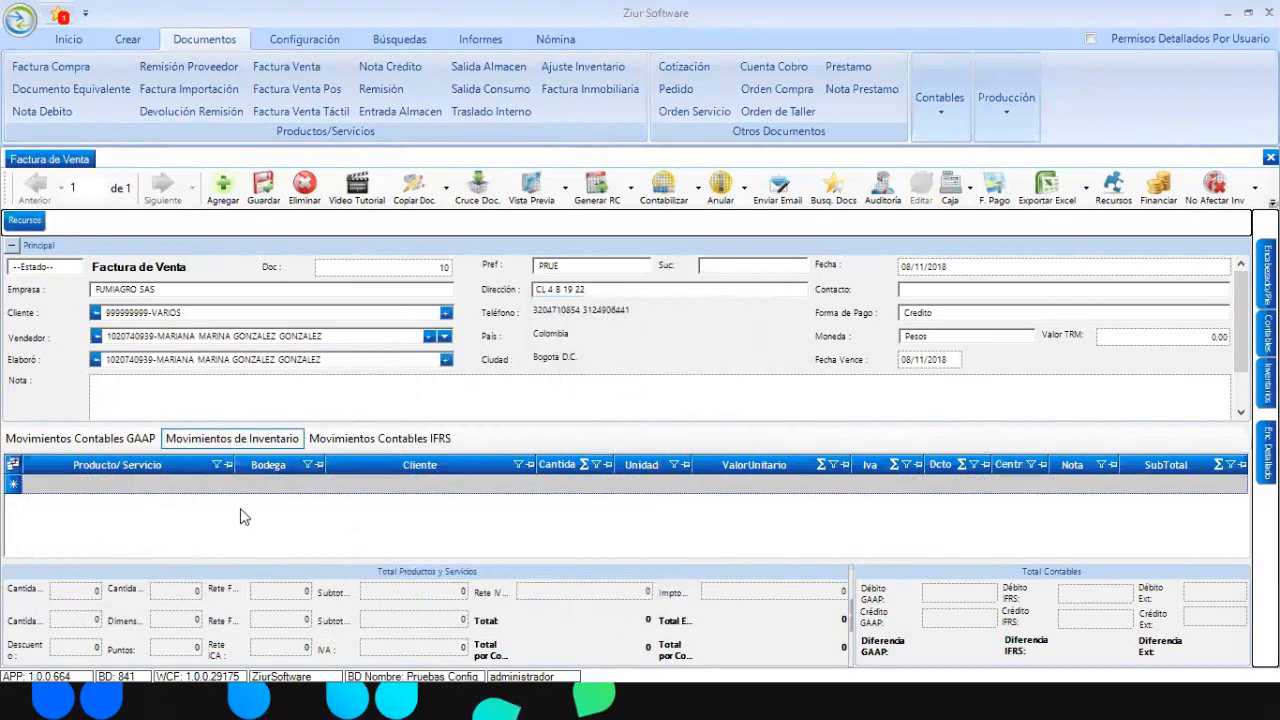
pyautogui.click(150, 484)
pyautogui.click(225, 483)
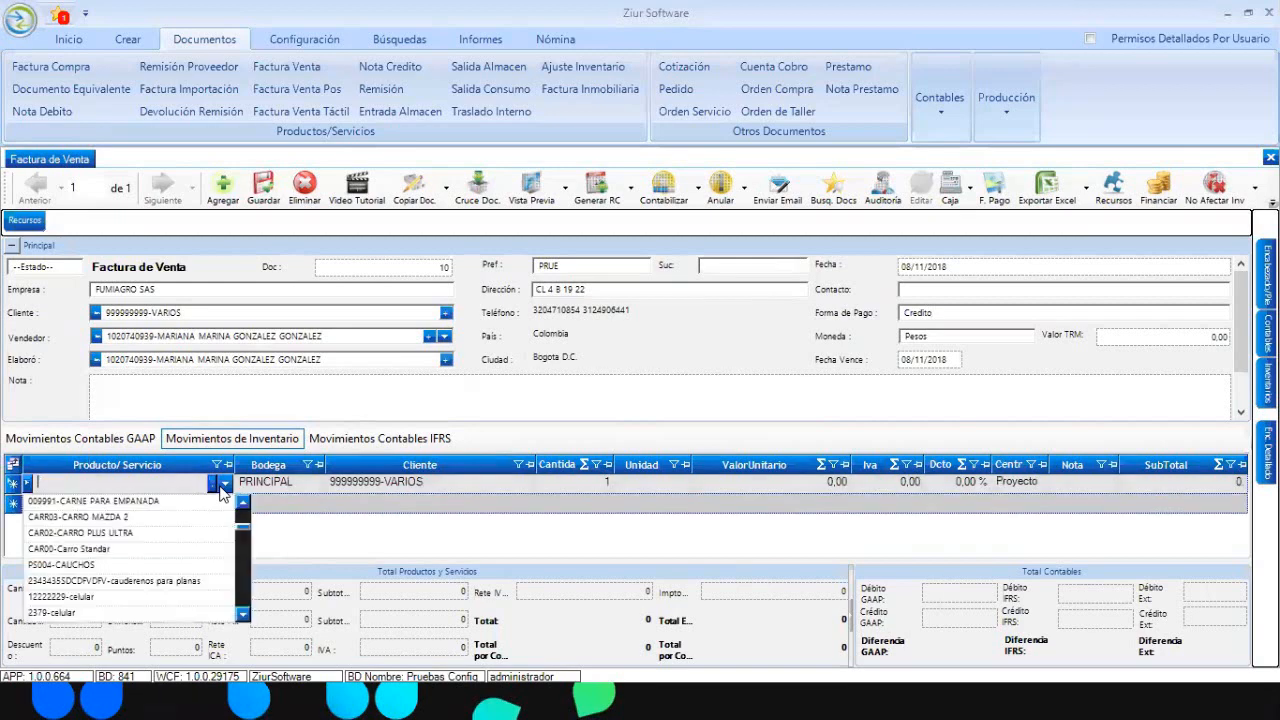
pyautogui.click(186, 604)
pyautogui.press('Tab')
pyautogui.press('Tab')
pyautogui.press('Tab')
pyautogui.press('Tab')
pyautogui.press('Tab')
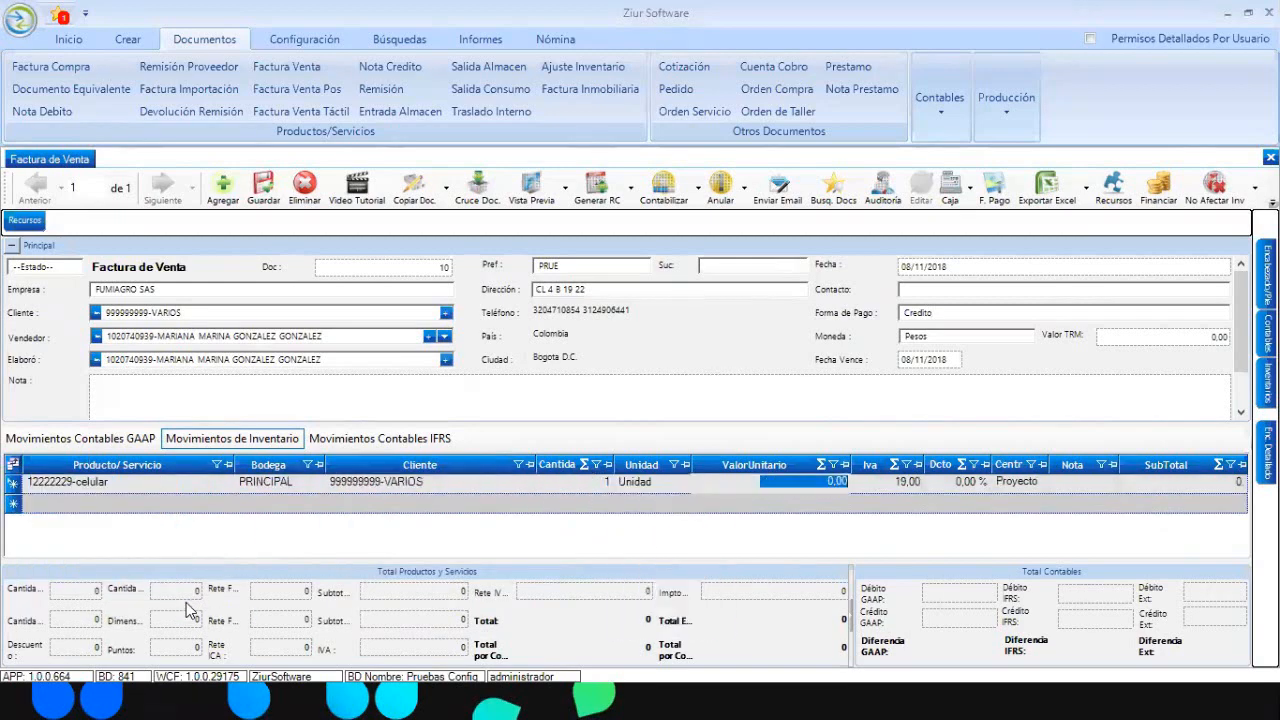
# - Give the celular line a unit value of 1.000.000, bringing the total to 1.190.000
pyautogui.write('1000000')
pyautogui.press('Tab')
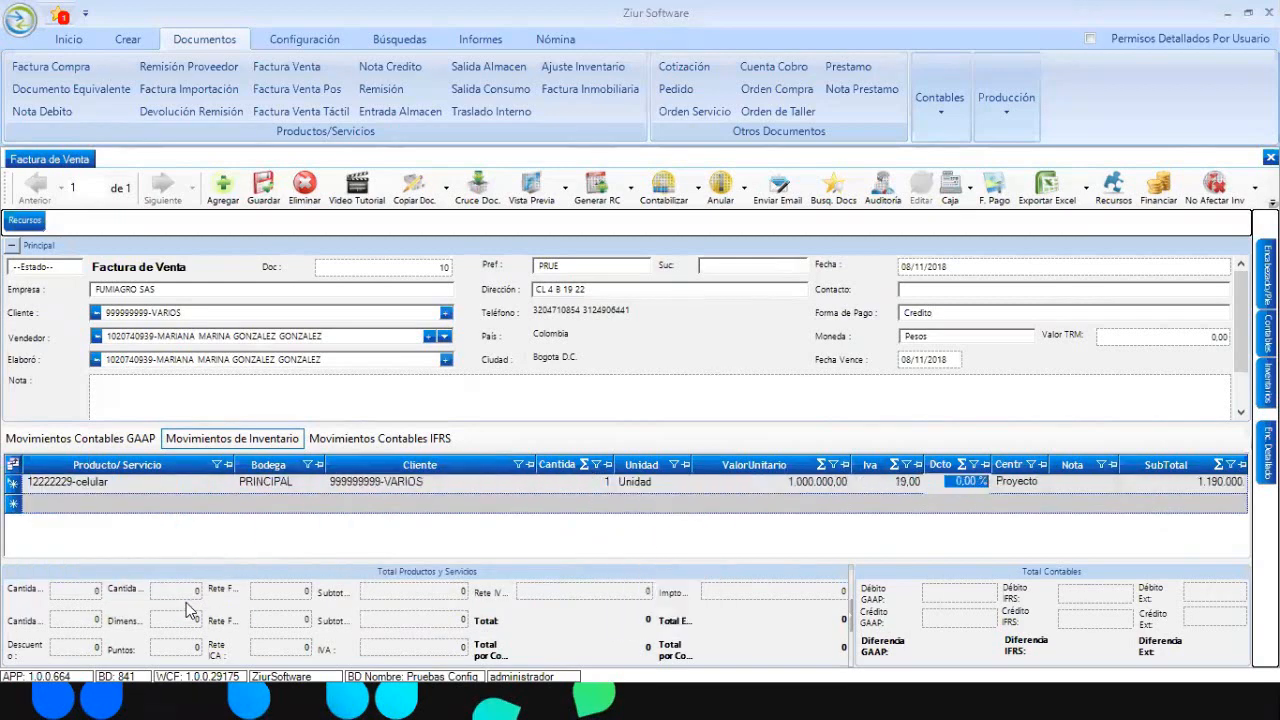
pyautogui.press('Tab')
pyautogui.press('Tab')
pyautogui.press('Tab')
pyautogui.click(144, 502)
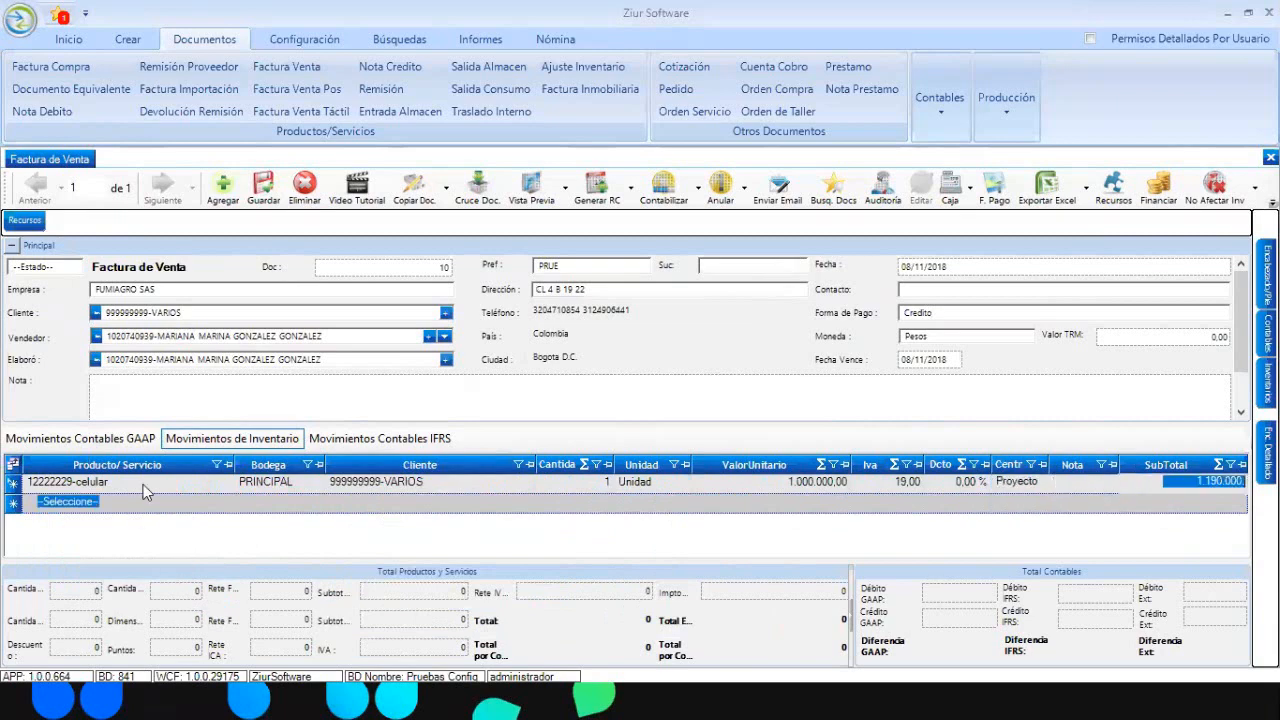
pyautogui.click(257, 196)
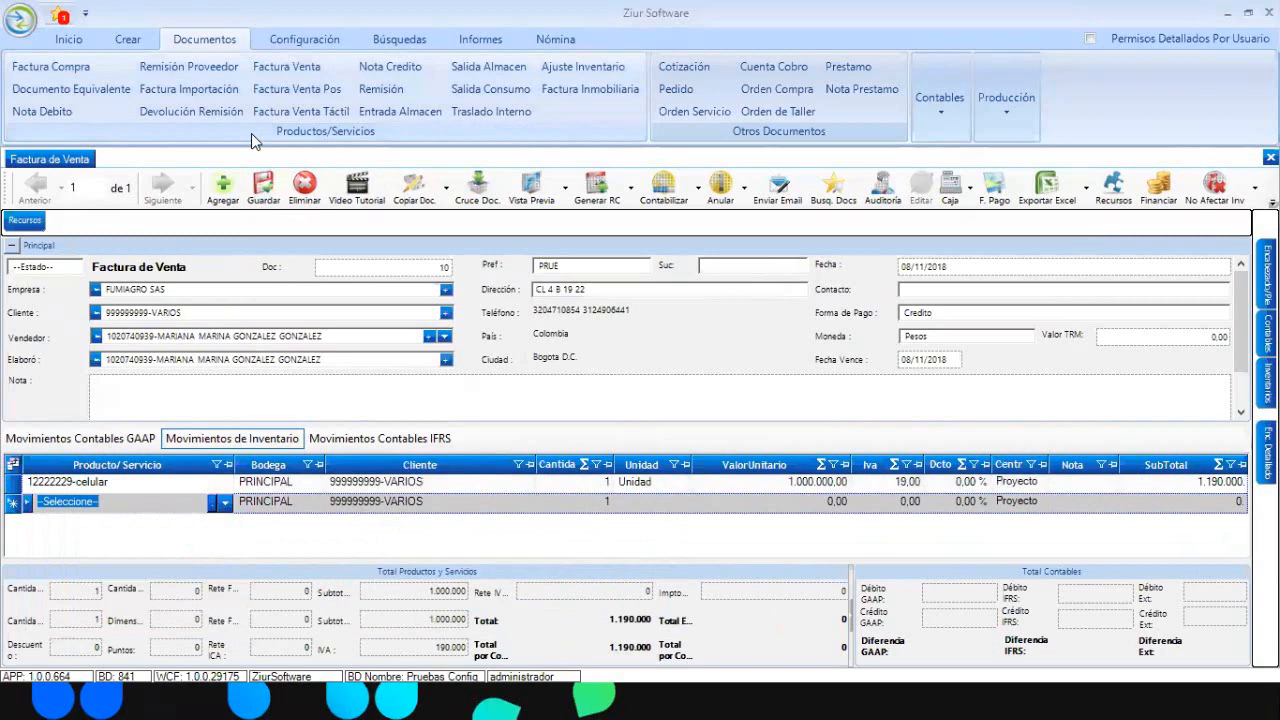
# - Open the invoice print designer and preview Factura de Venta Plantilla1 and Plantilla2
pyautogui.click(565, 203)
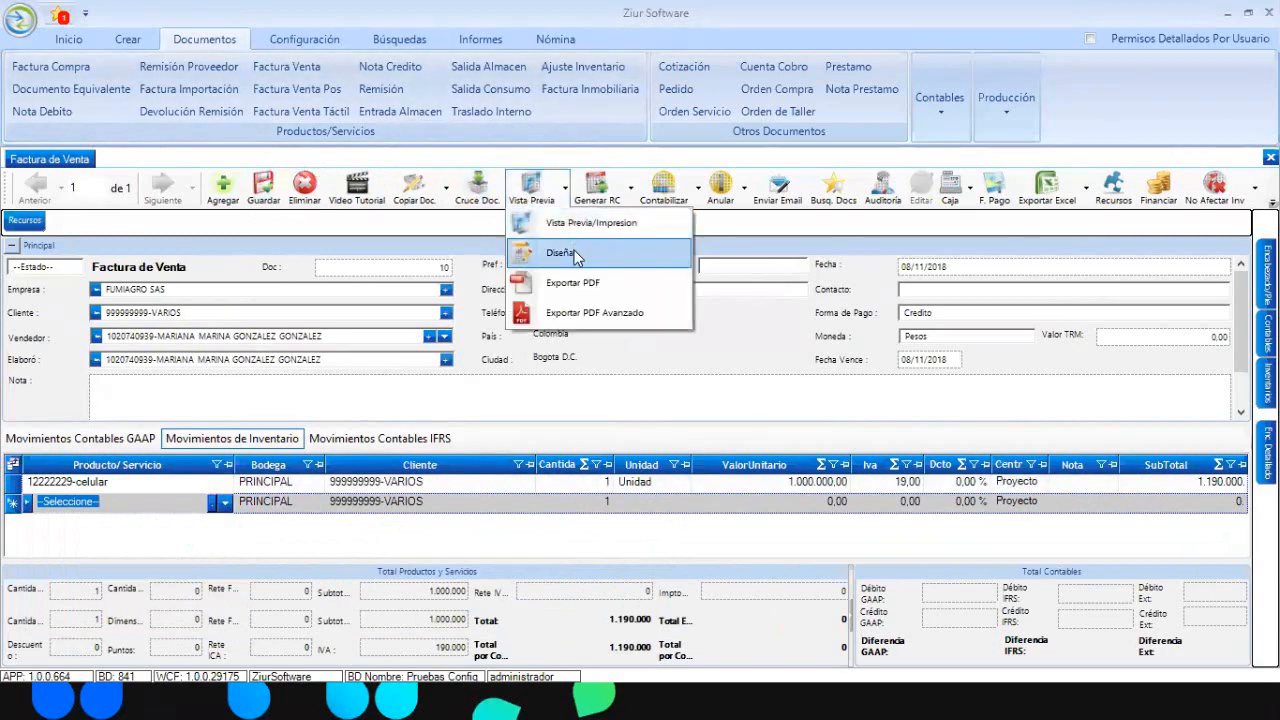
pyautogui.click(576, 256)
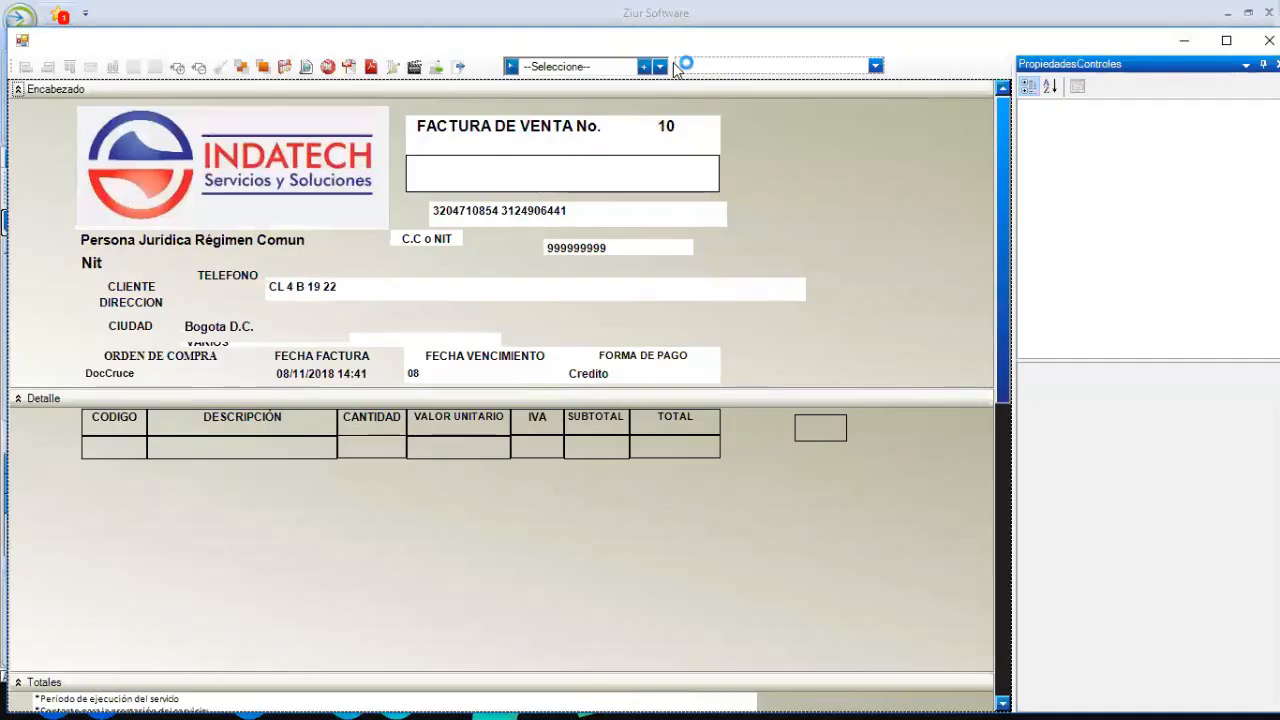
pyautogui.click(659, 67)
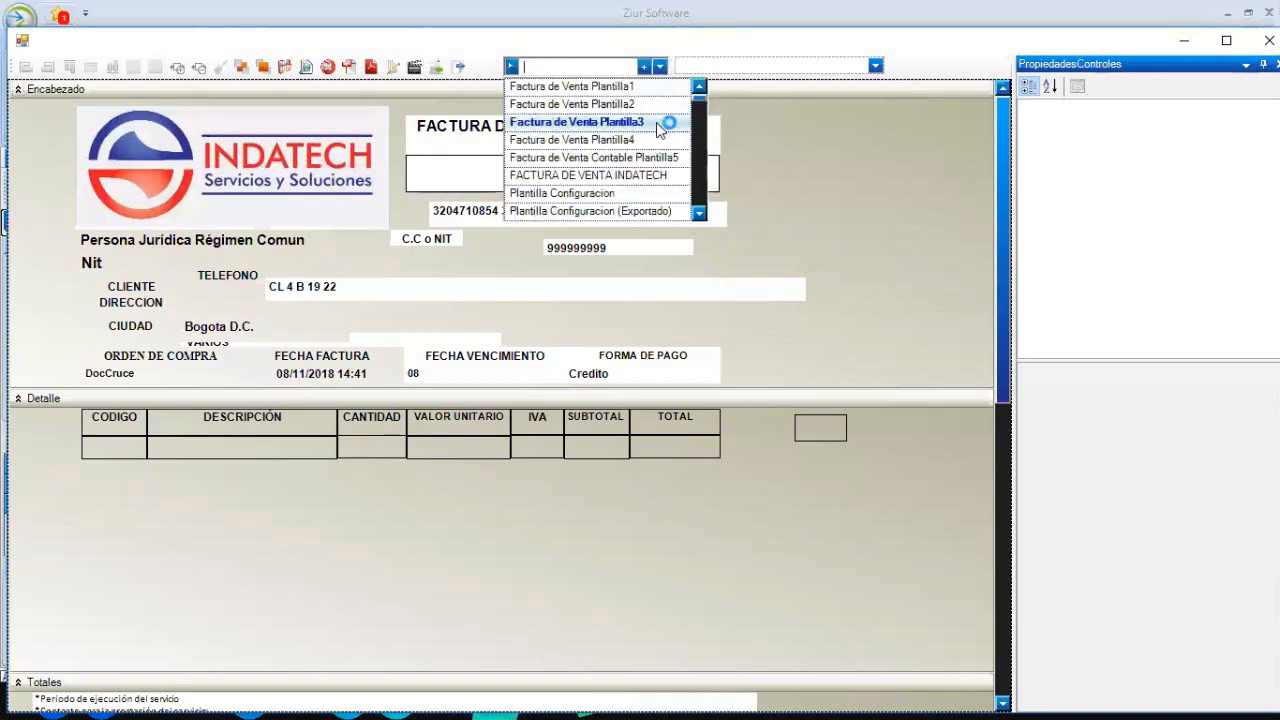
pyautogui.click(615, 91)
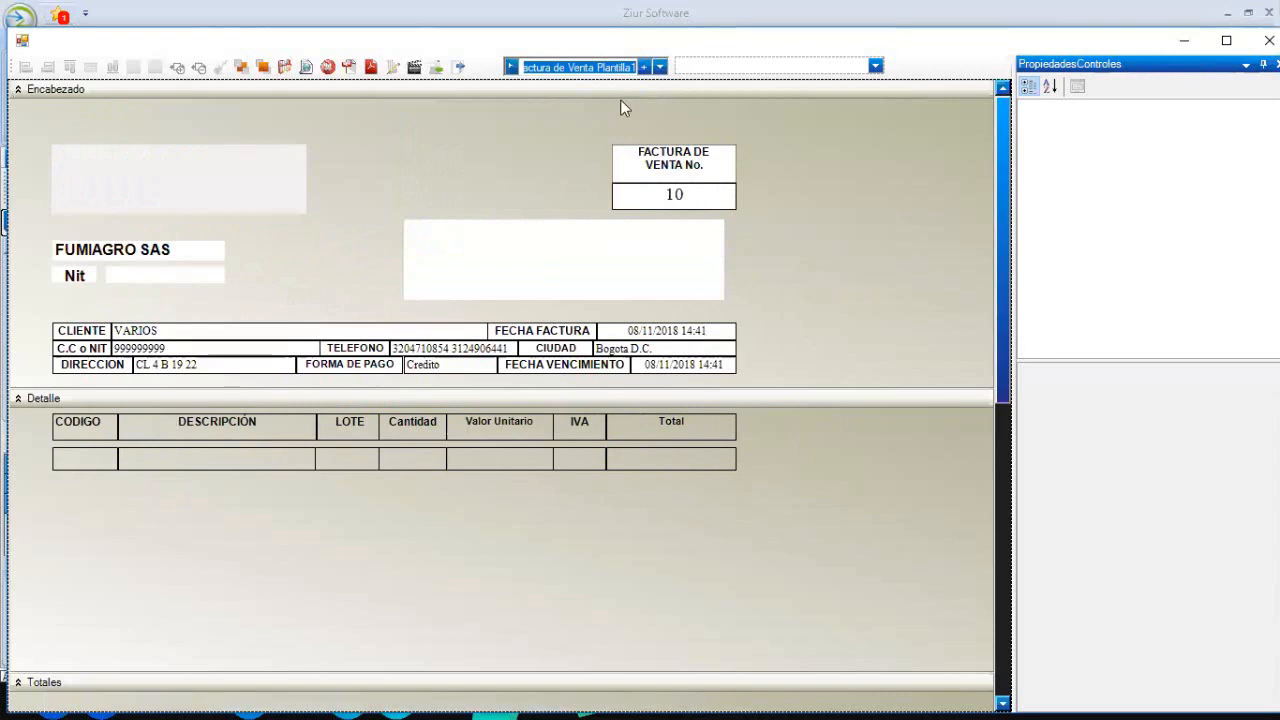
pyautogui.click(659, 70)
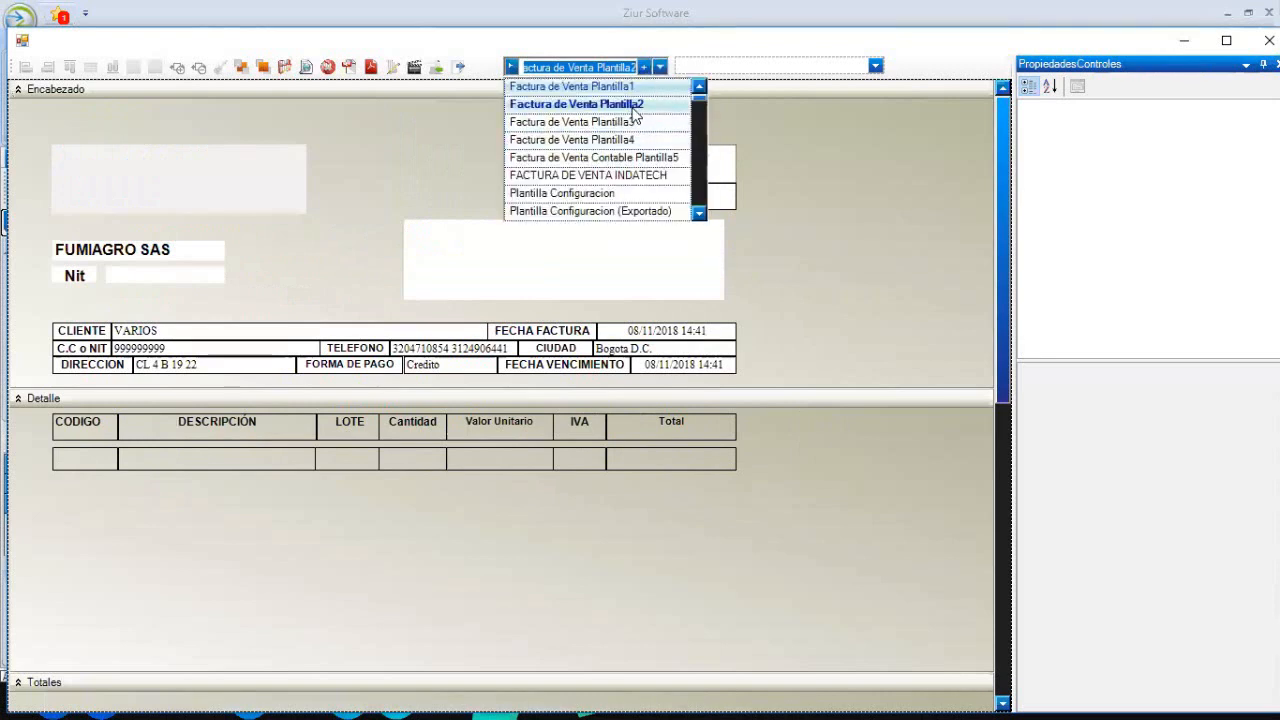
pyautogui.click(643, 101)
# - Compare Plantilla3 and Plantilla4, then load Factura de Venta Contable Plantilla5
pyautogui.click(659, 70)
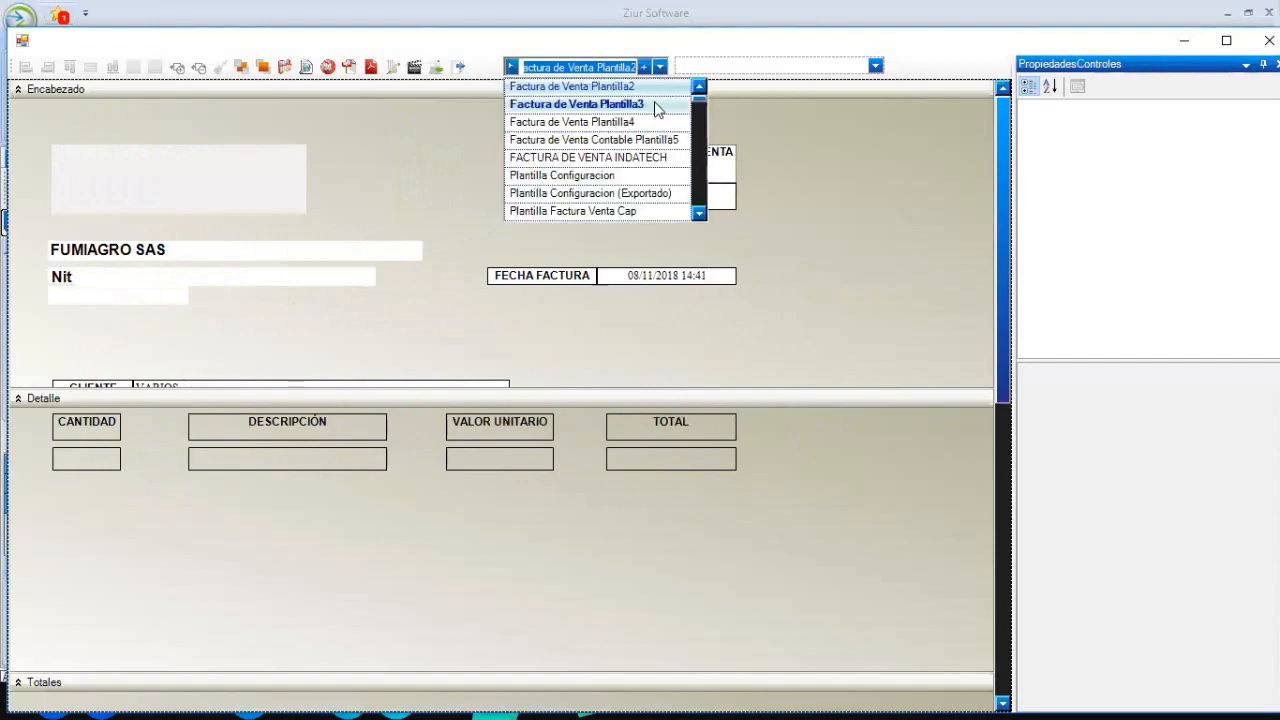
pyautogui.click(655, 104)
pyautogui.click(659, 67)
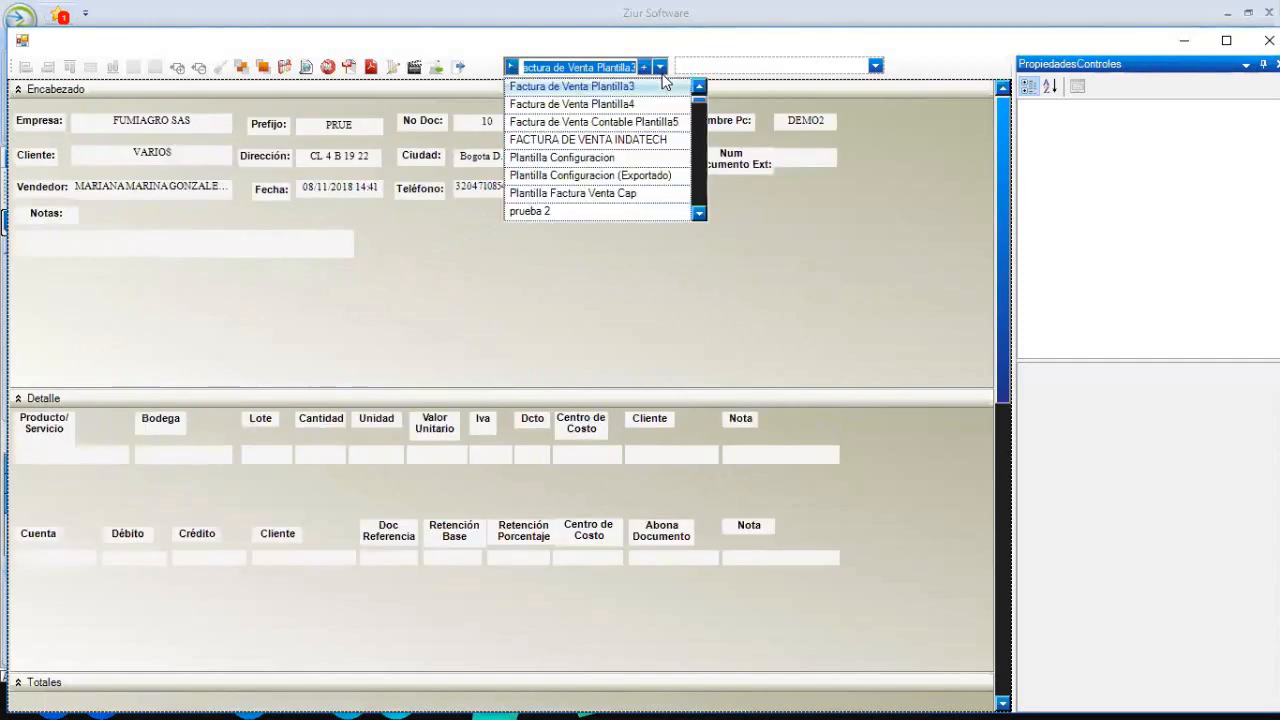
pyautogui.click(630, 104)
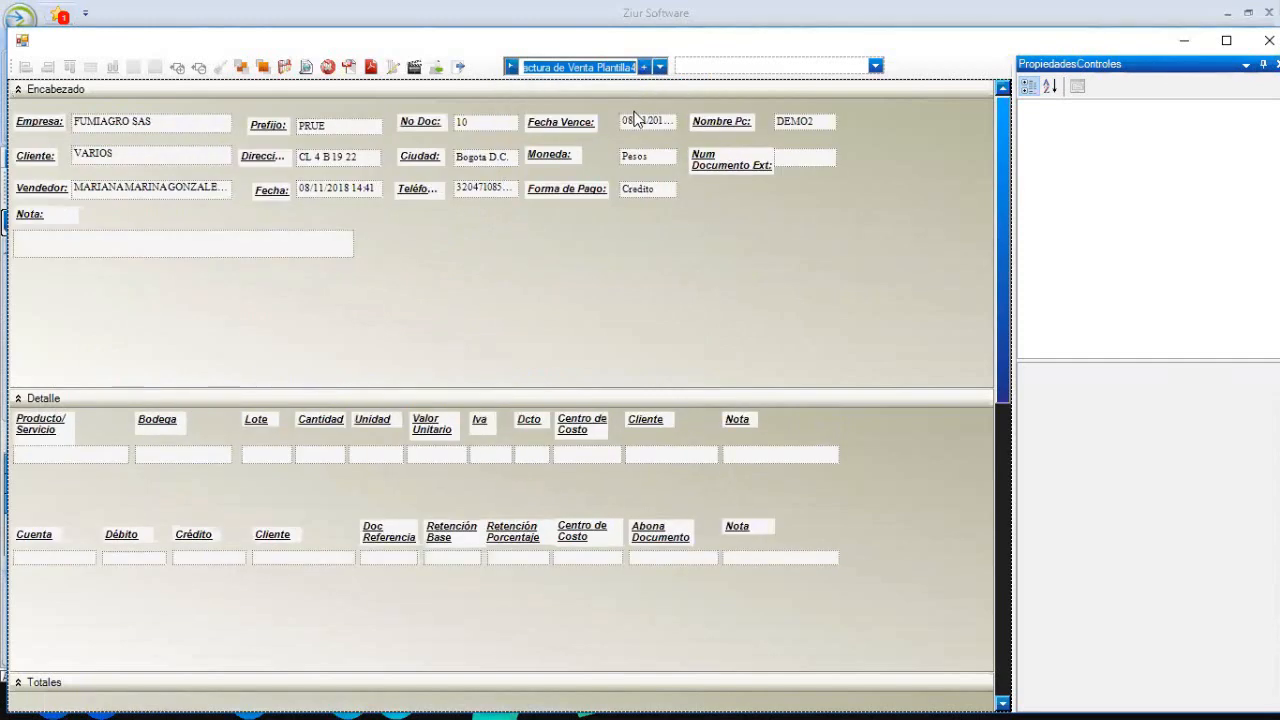
pyautogui.click(659, 67)
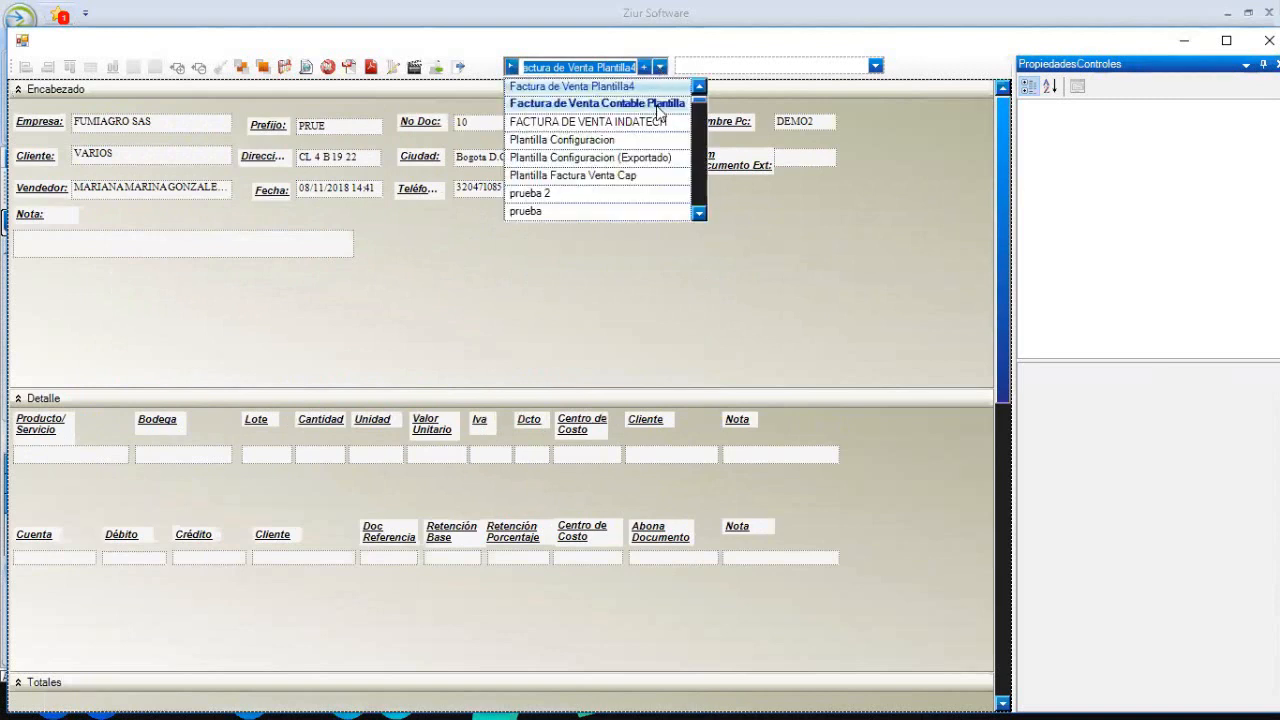
pyautogui.click(657, 104)
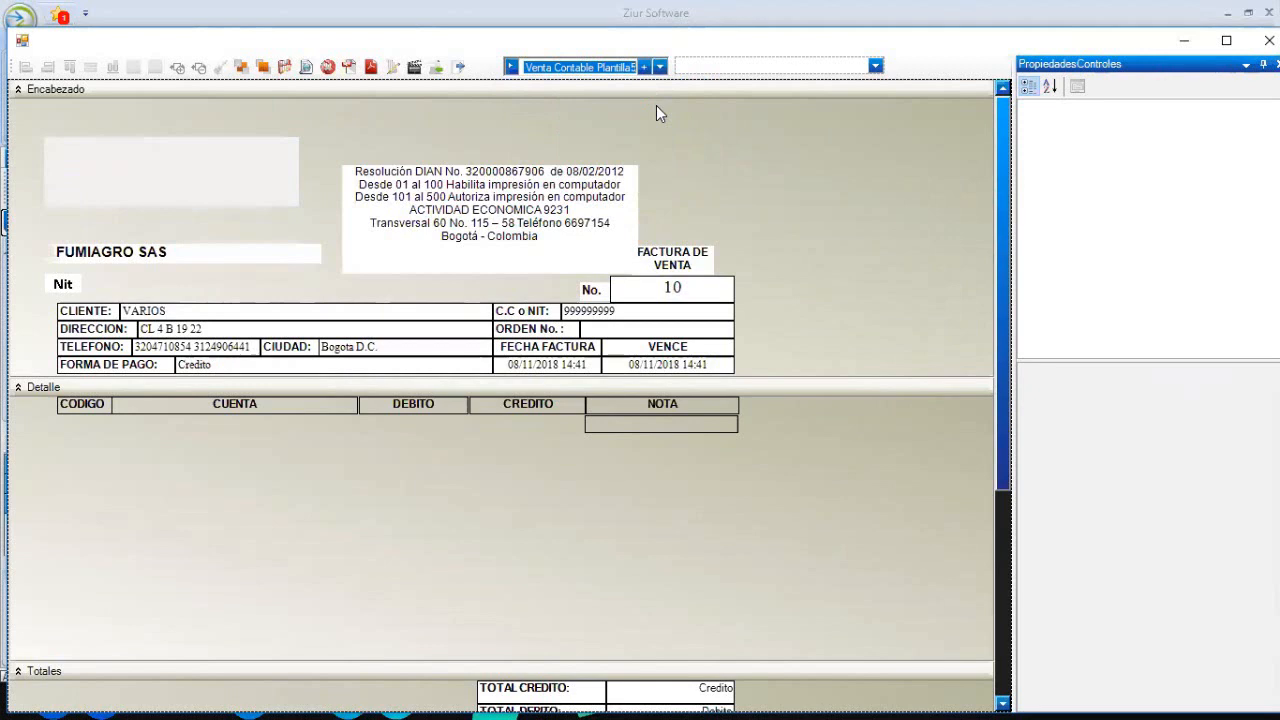
# - Keep Contable Plantilla5 loaded and bring up the empty Configuracion Plantilla dialog
pyautogui.click(660, 67)
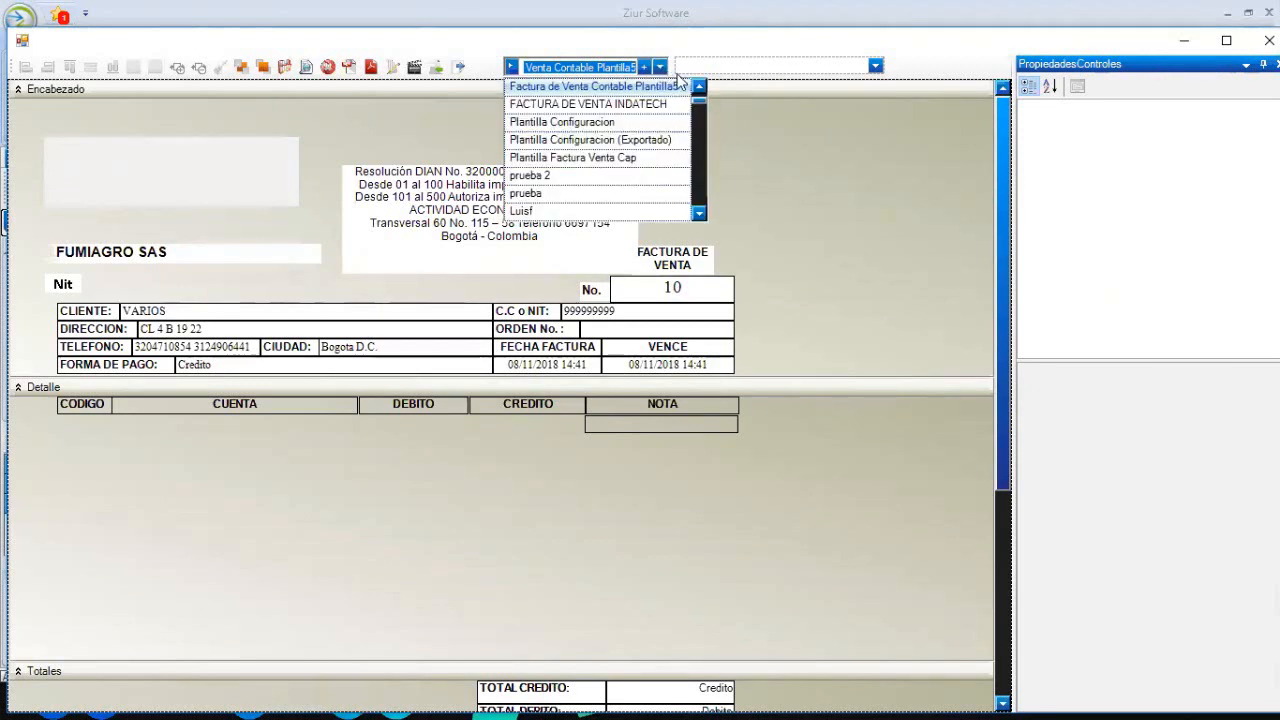
pyautogui.click(699, 89)
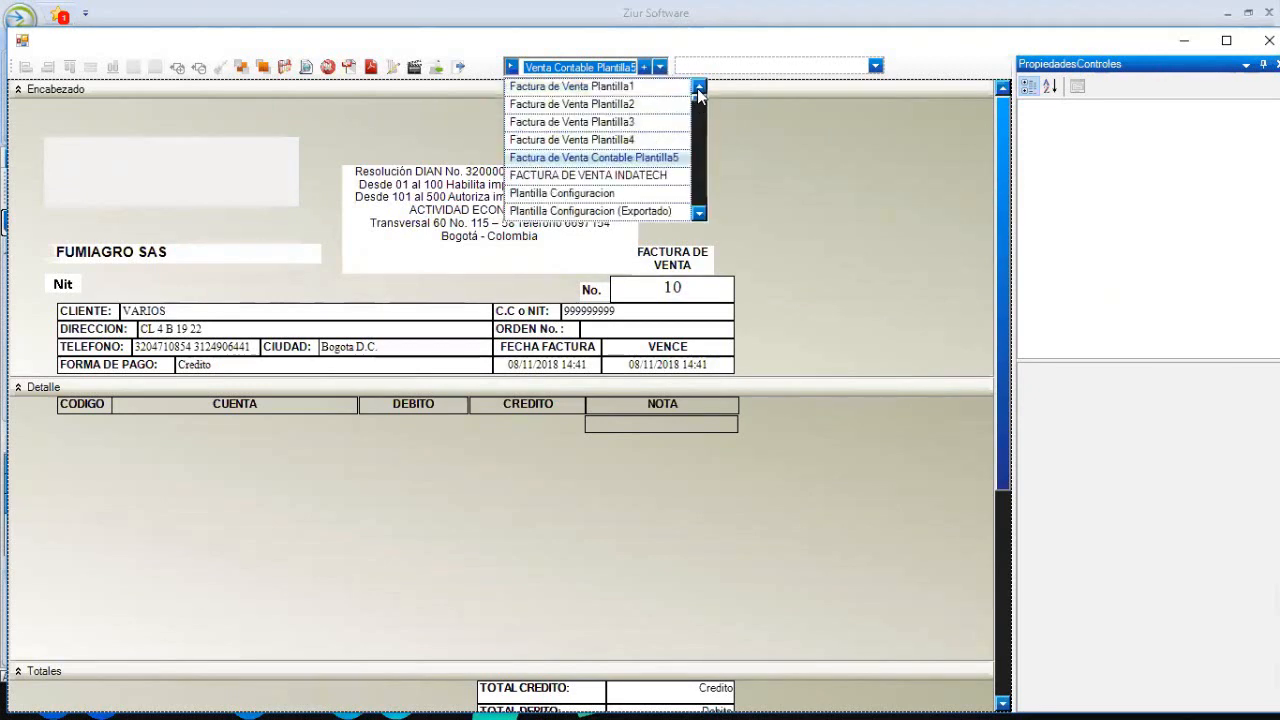
pyautogui.click(811, 162)
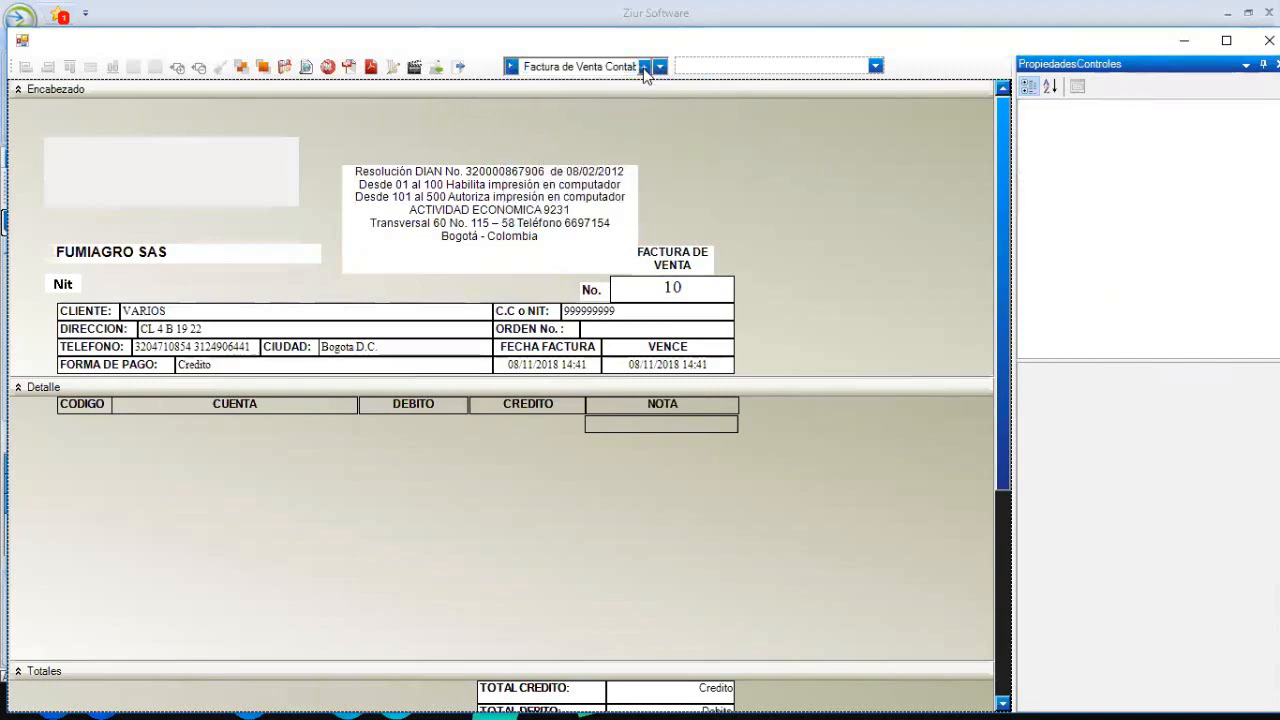
pyautogui.click(1248, 571)
pyautogui.click(651, 65)
pyautogui.click(648, 66)
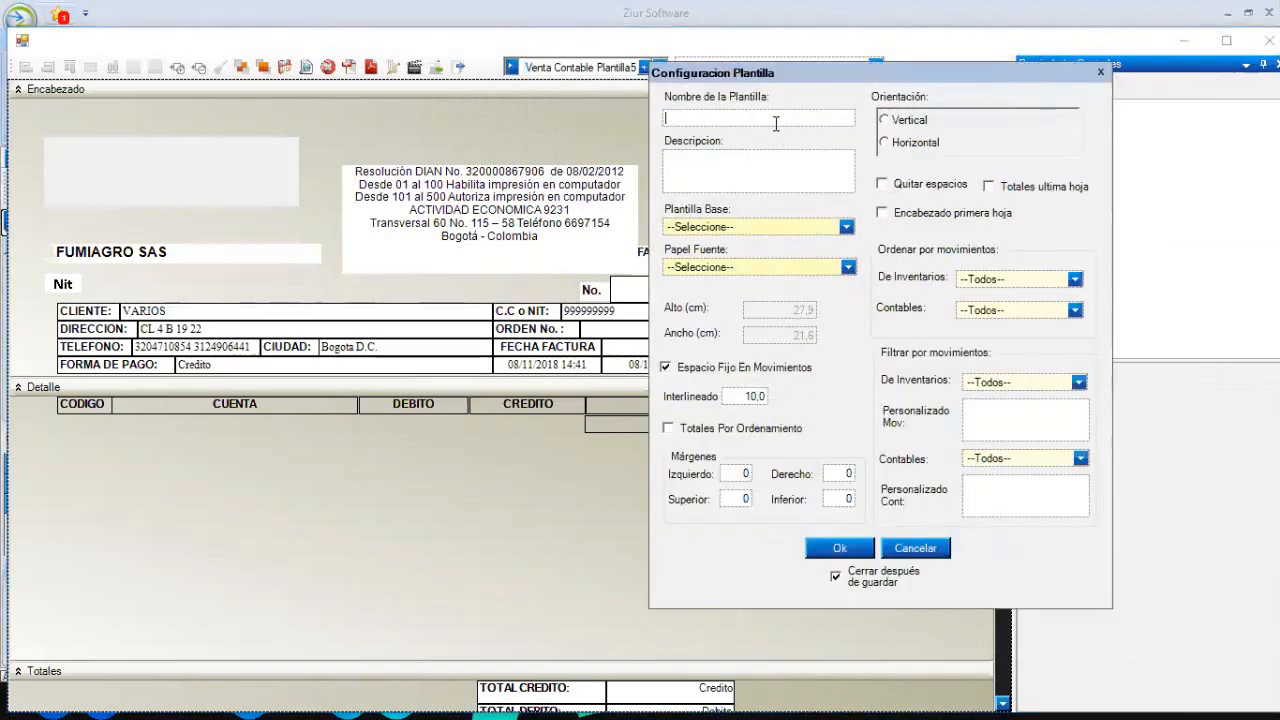
pyautogui.write('FAC')
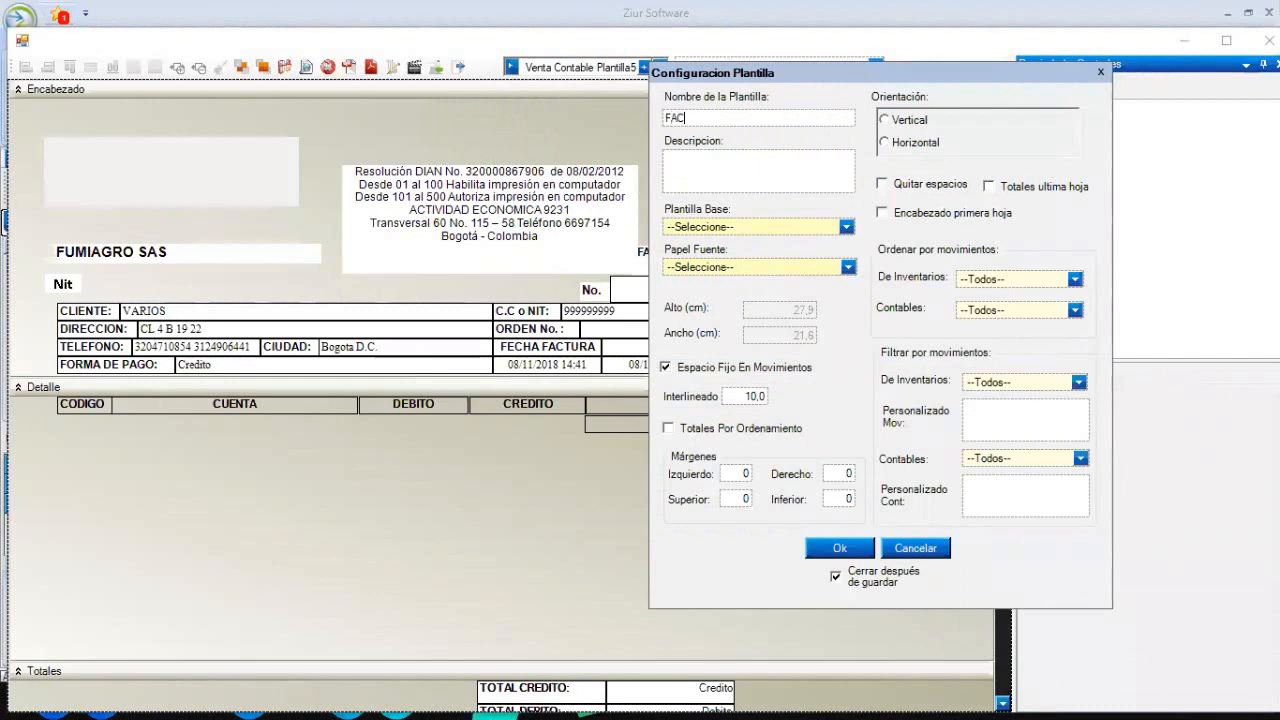
pyautogui.write('TURA DE VENTA')
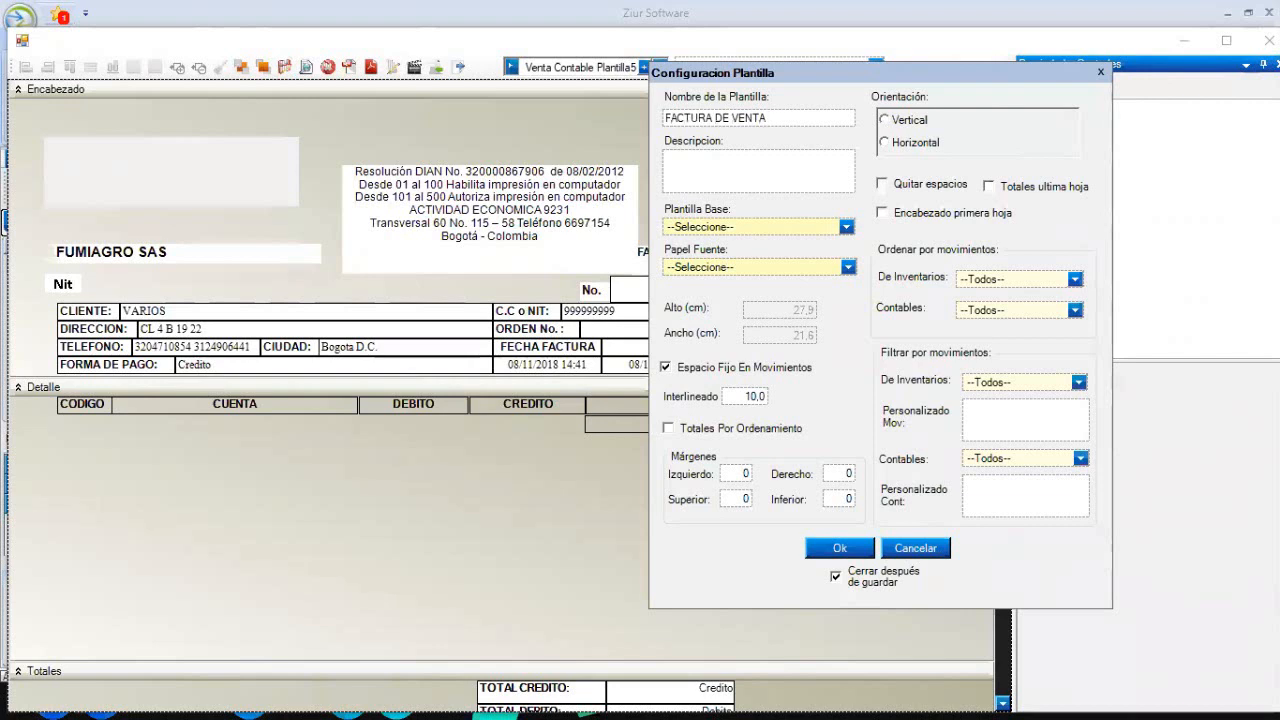
pyautogui.write('CEDAR')
pyautogui.click(785, 151)
pyautogui.write('FAC')
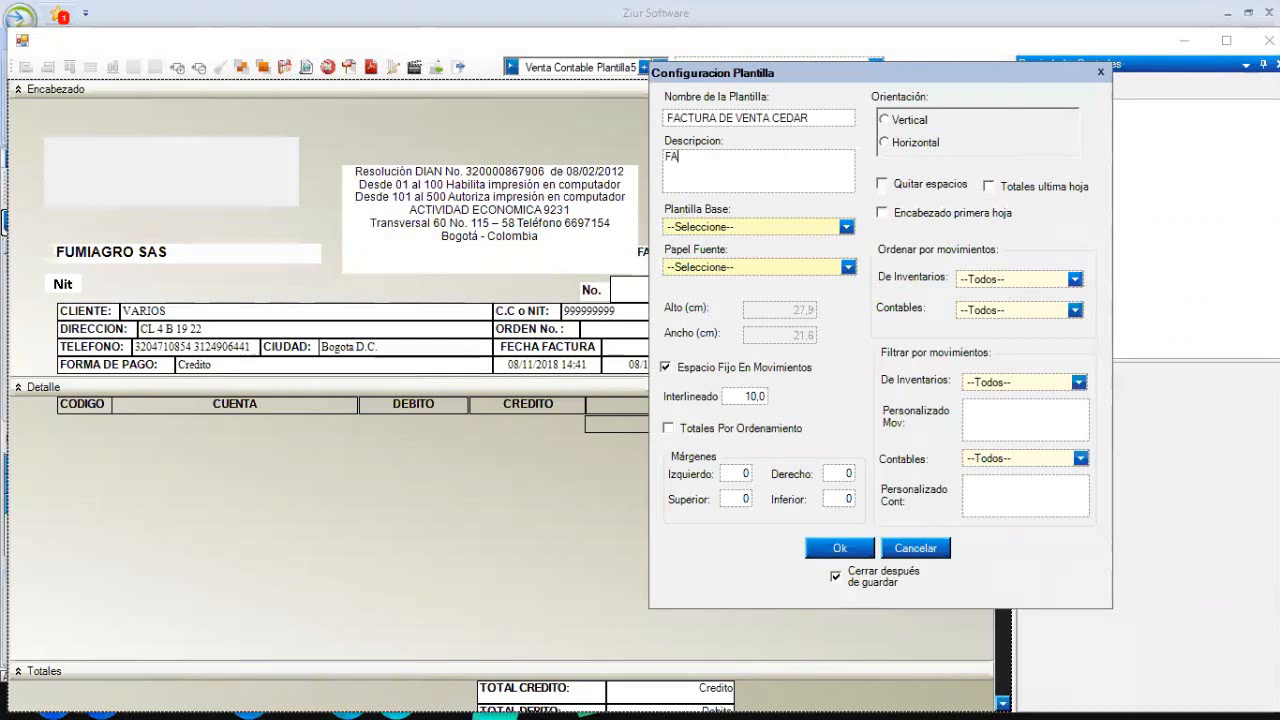
pyautogui.write('TURA')
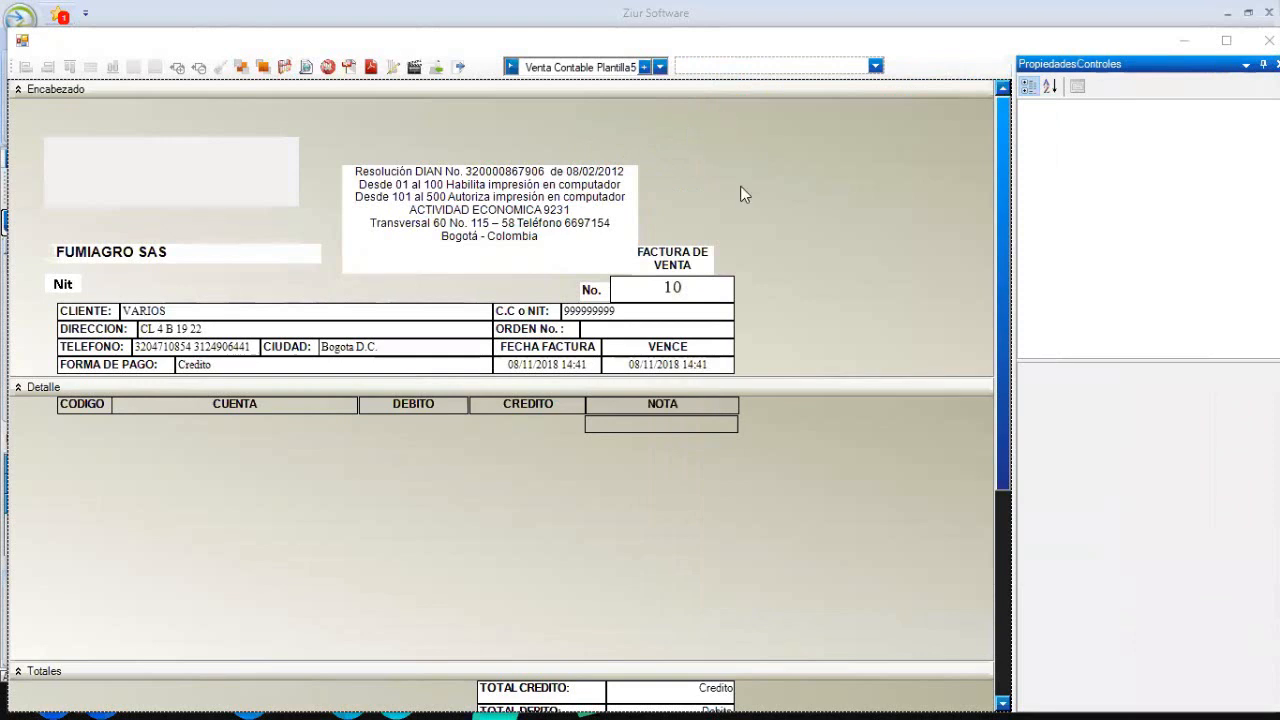
# - Create template 'FACTURA DE VENTA', description 'FACTURA DE VENT', based on Factura de Venta Plantilla1
pyautogui.click(645, 67)
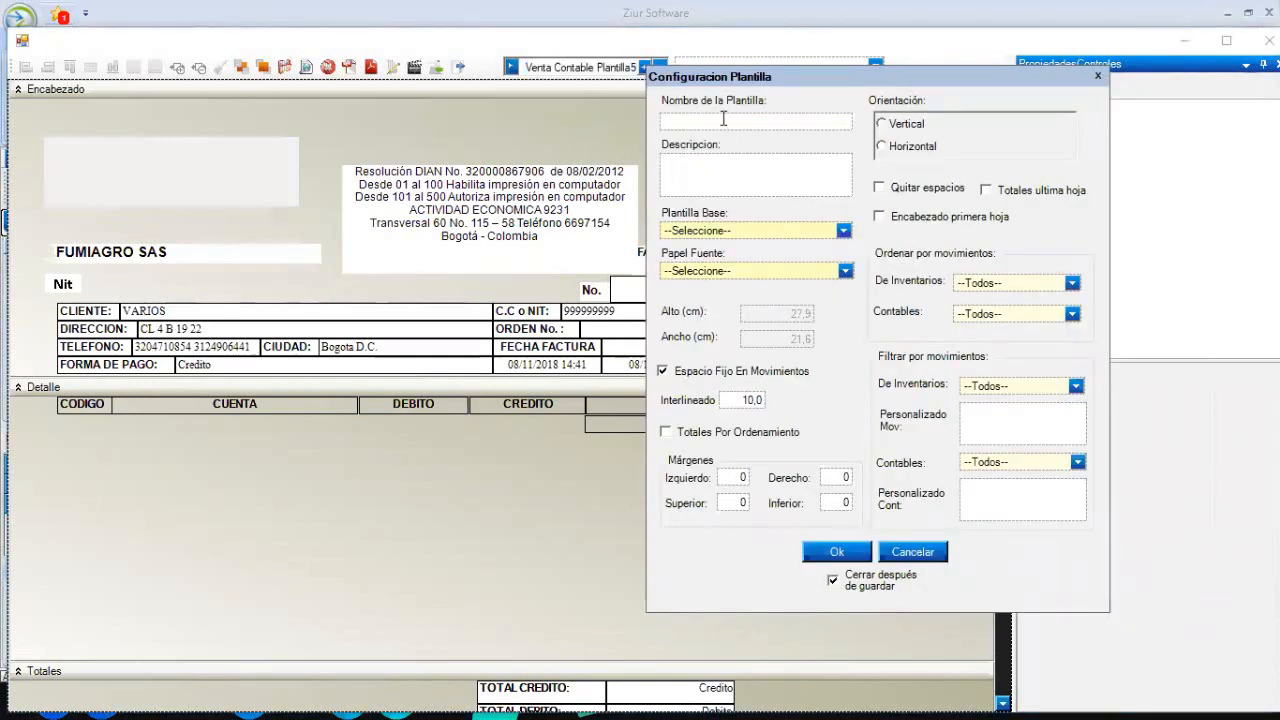
pyautogui.write('FACTURA DE VENTA')
pyautogui.press('Tab')
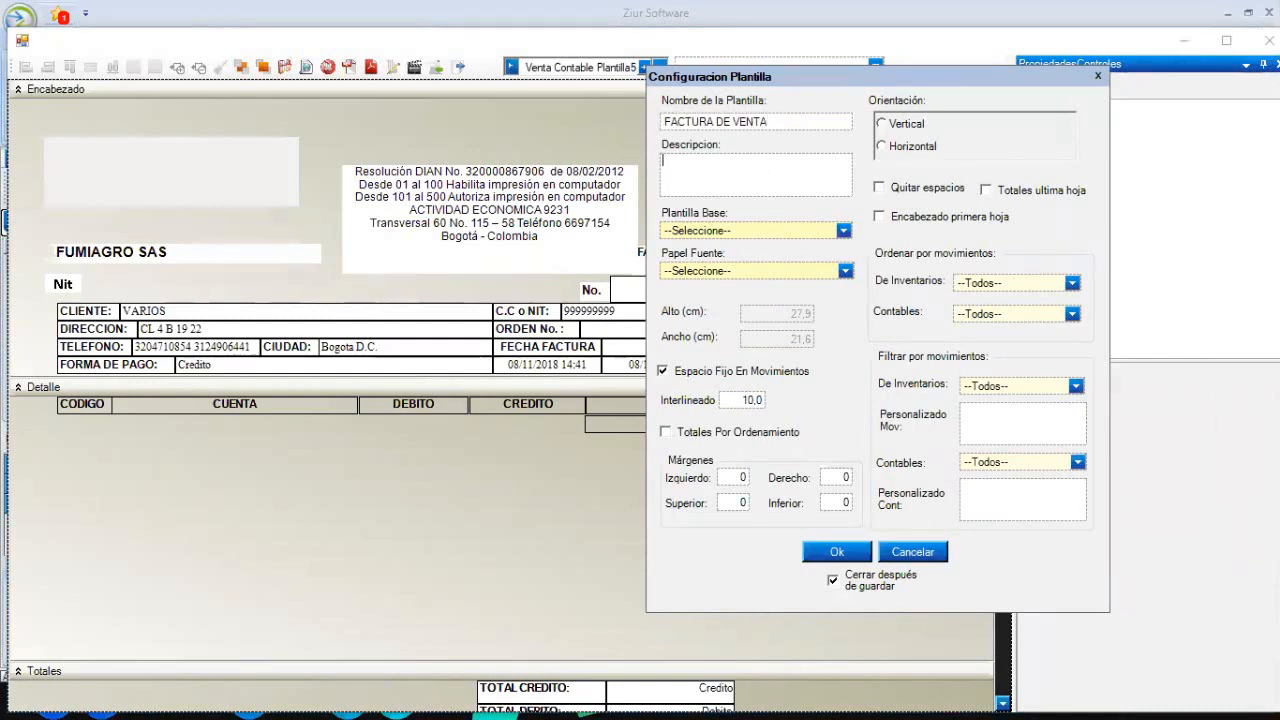
pyautogui.write('FACTURA DE VENT')
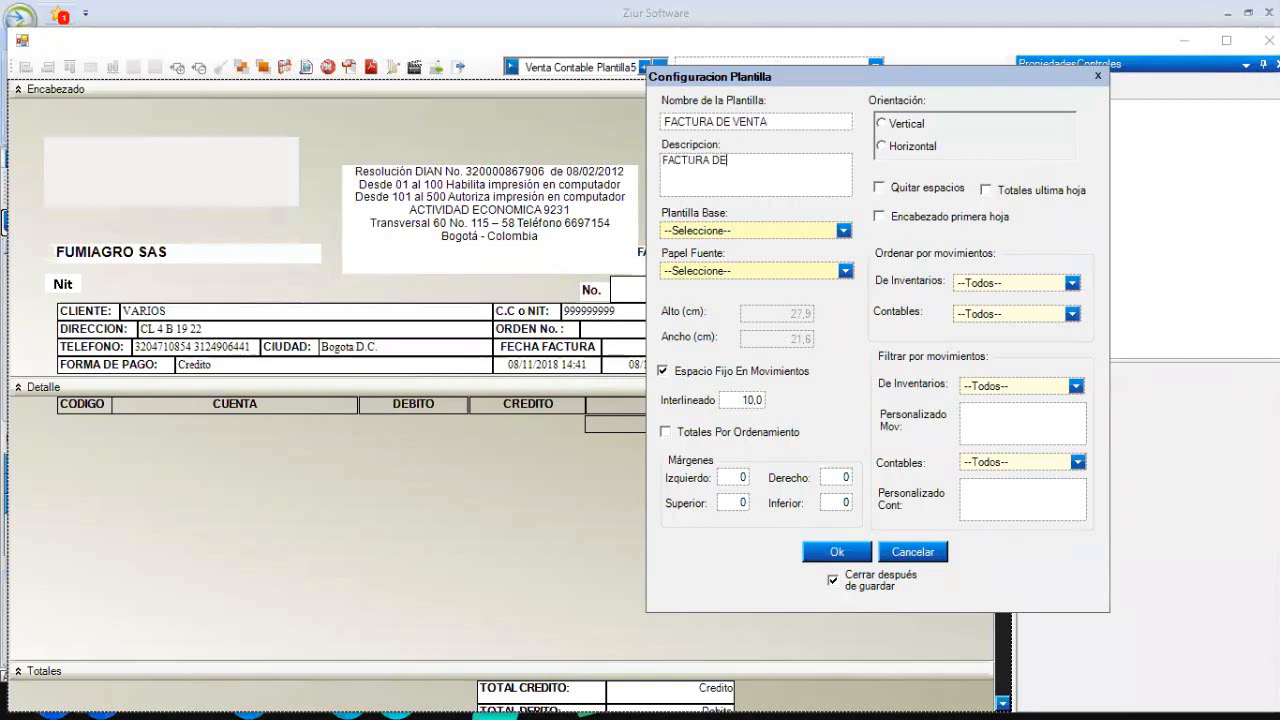
pyautogui.click(844, 231)
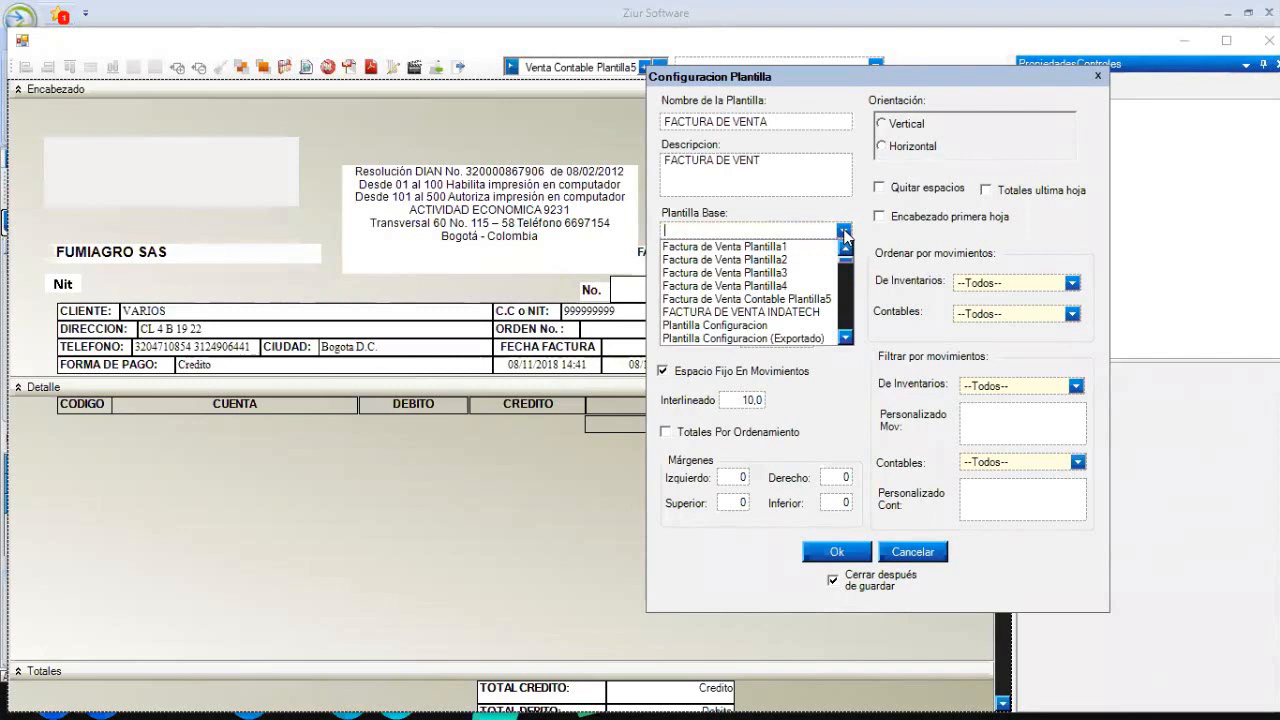
pyautogui.click(812, 248)
pyautogui.click(844, 272)
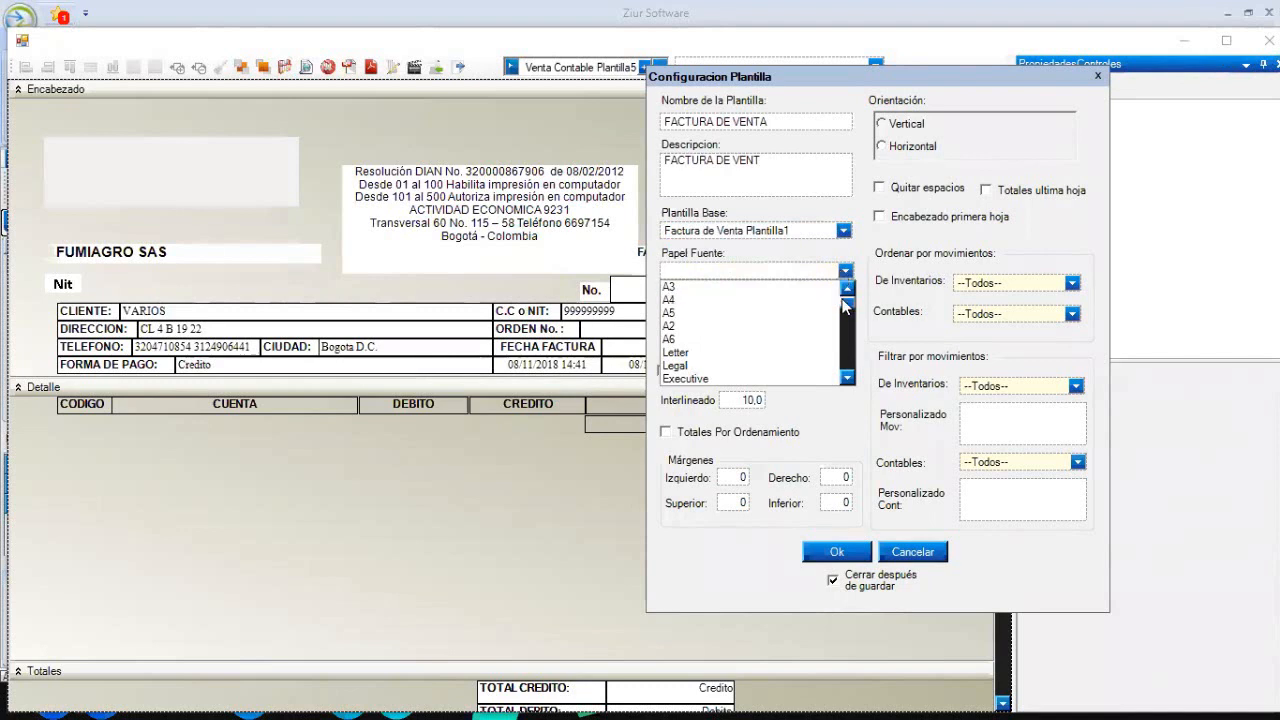
# - Scroll the Papel Fuente list and choose A4 as the template's source paper
pyautogui.moveTo(846, 301)
pyautogui.mouseDown()
pyautogui.moveTo(855, 378)
pyautogui.moveTo(860, 300)
pyautogui.mouseUp()
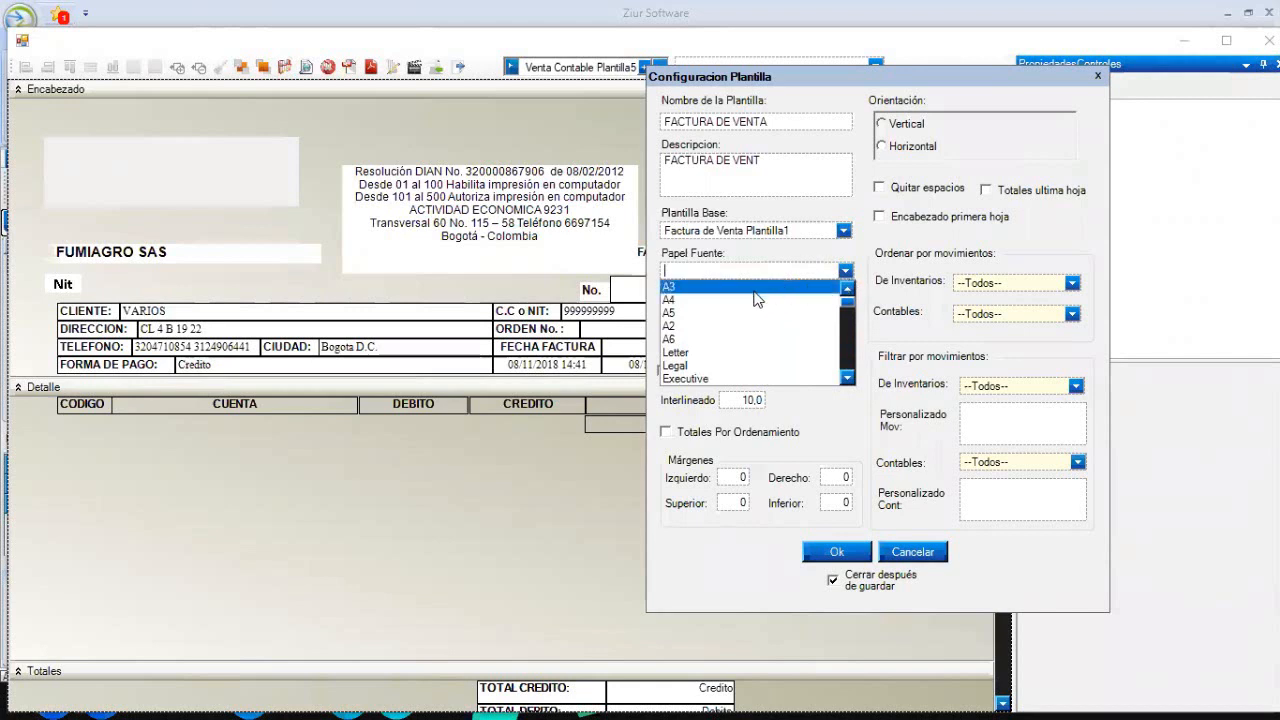
pyautogui.click(701, 299)
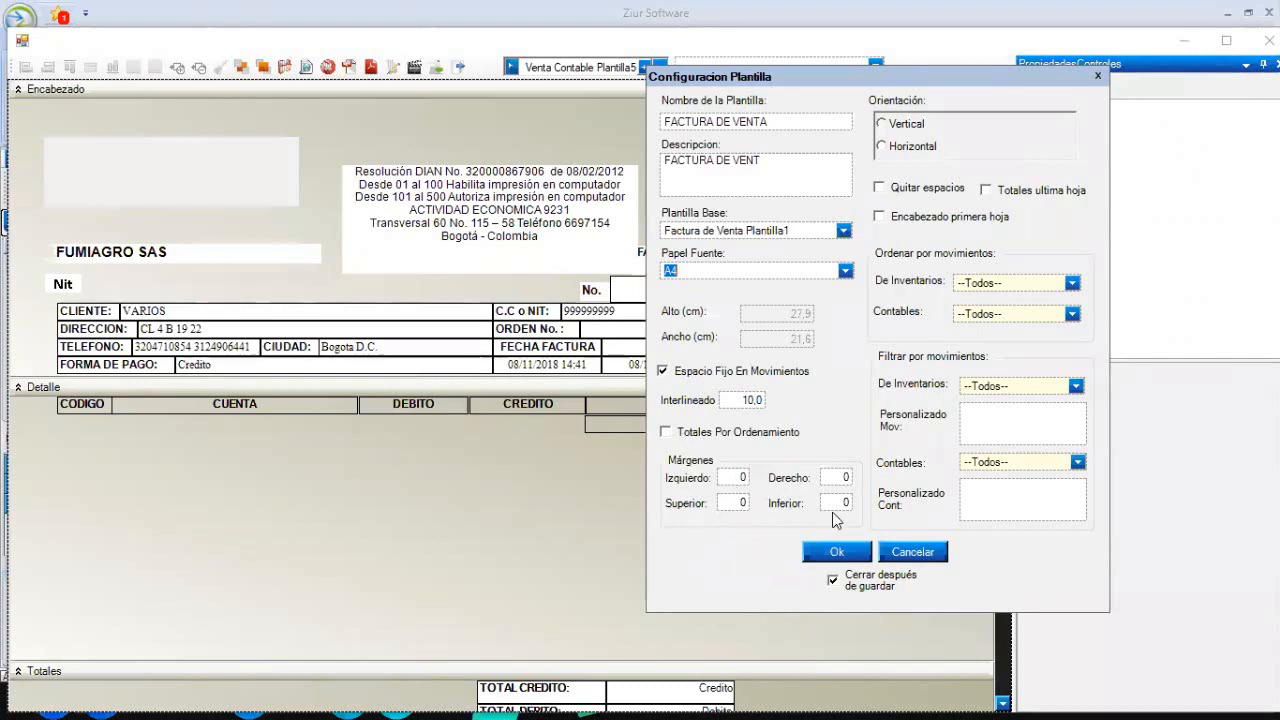
pyautogui.click(1071, 284)
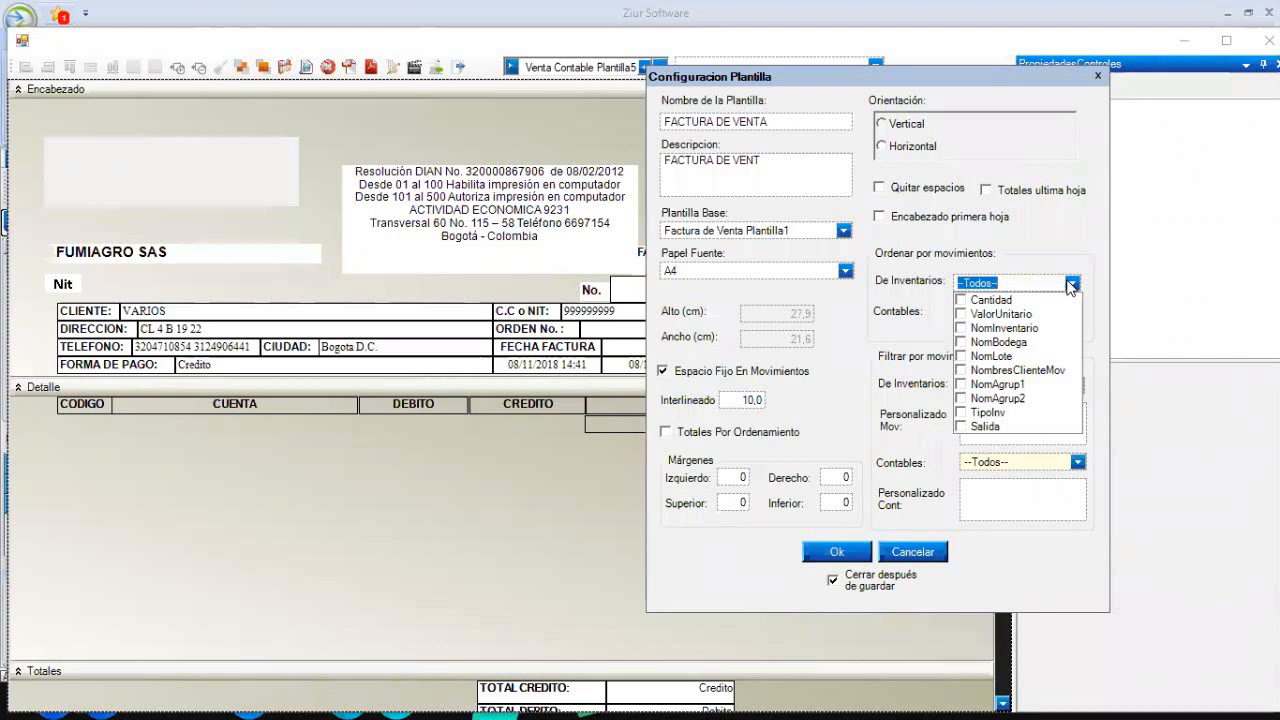
pyautogui.click(1070, 284)
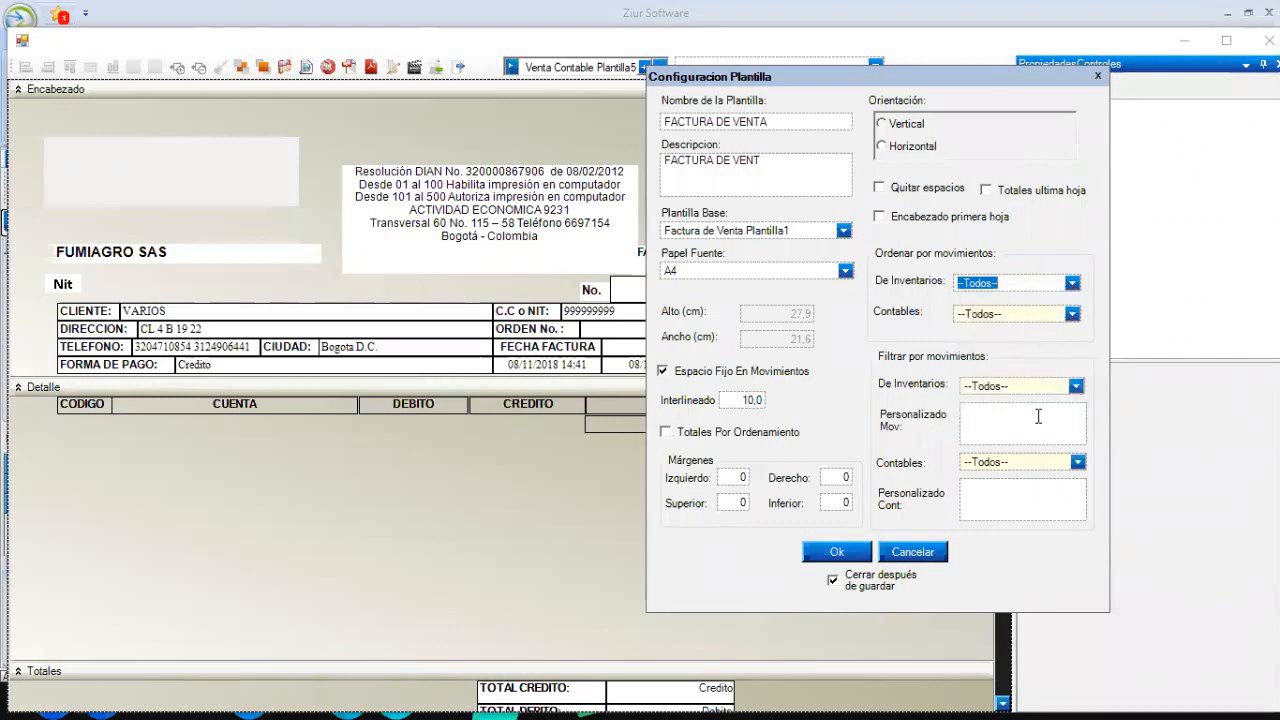
pyautogui.click(1076, 387)
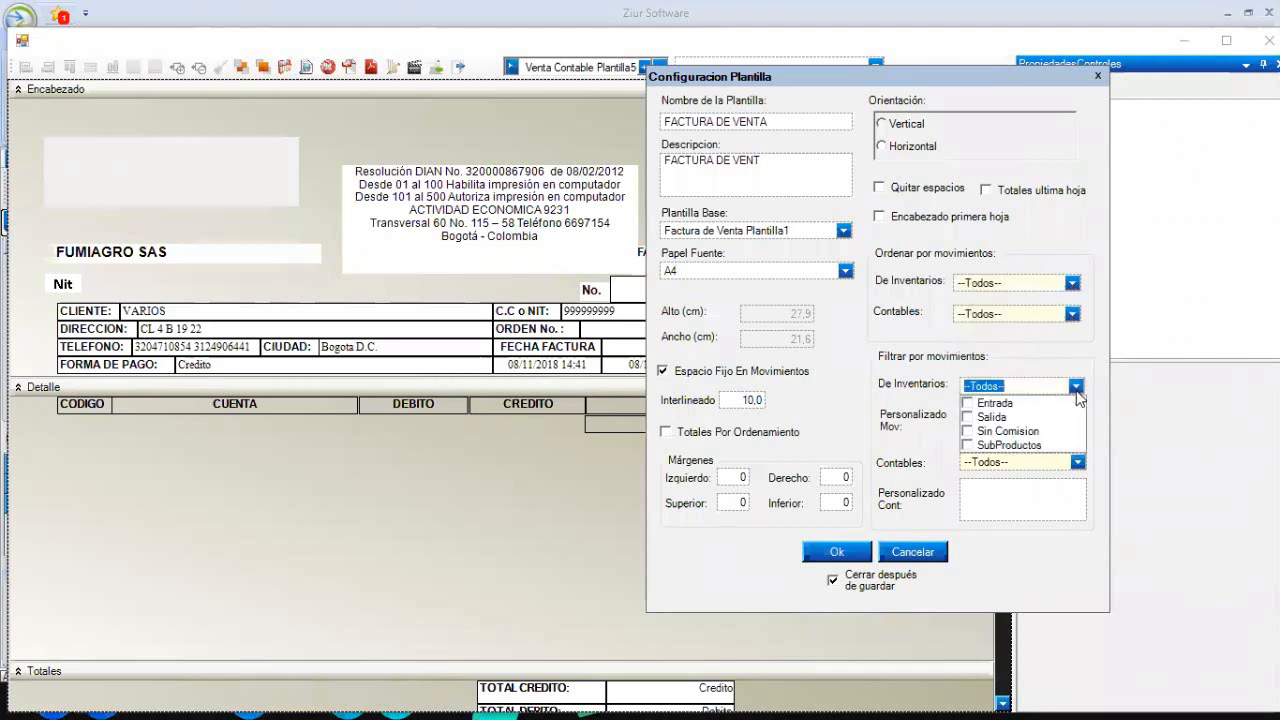
pyautogui.click(1077, 387)
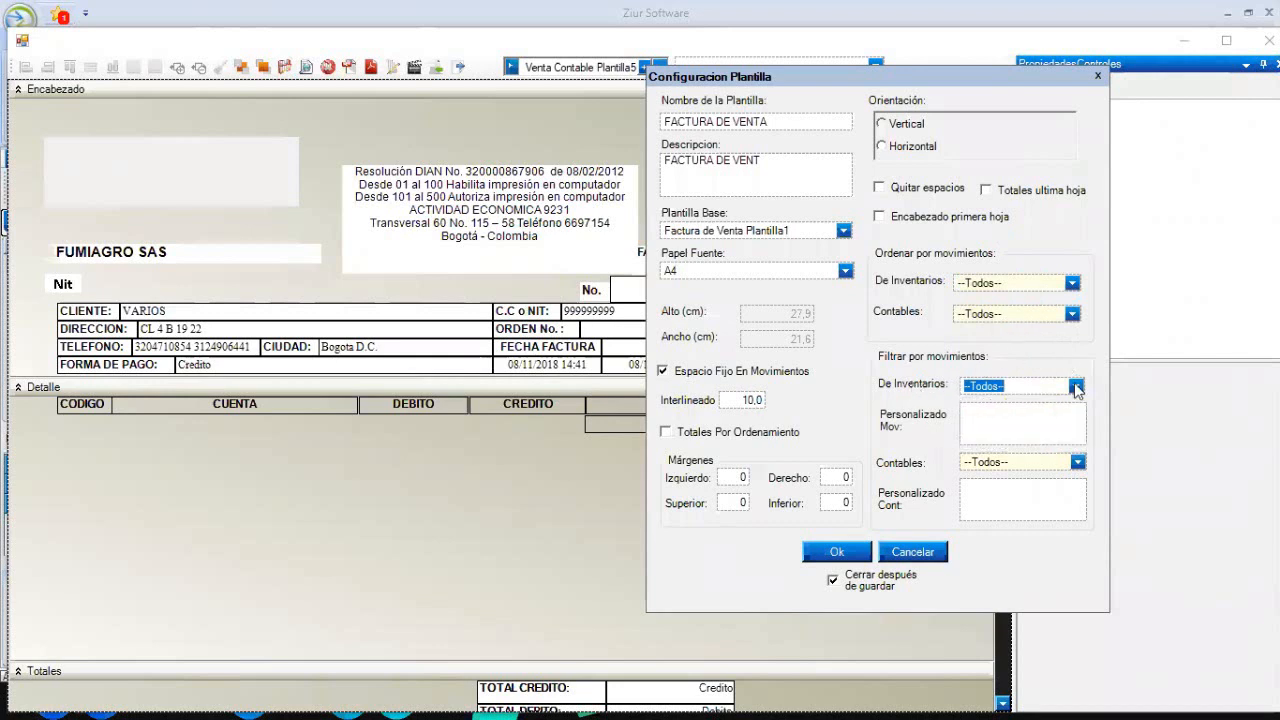
pyautogui.click(1072, 314)
pyautogui.click(1073, 315)
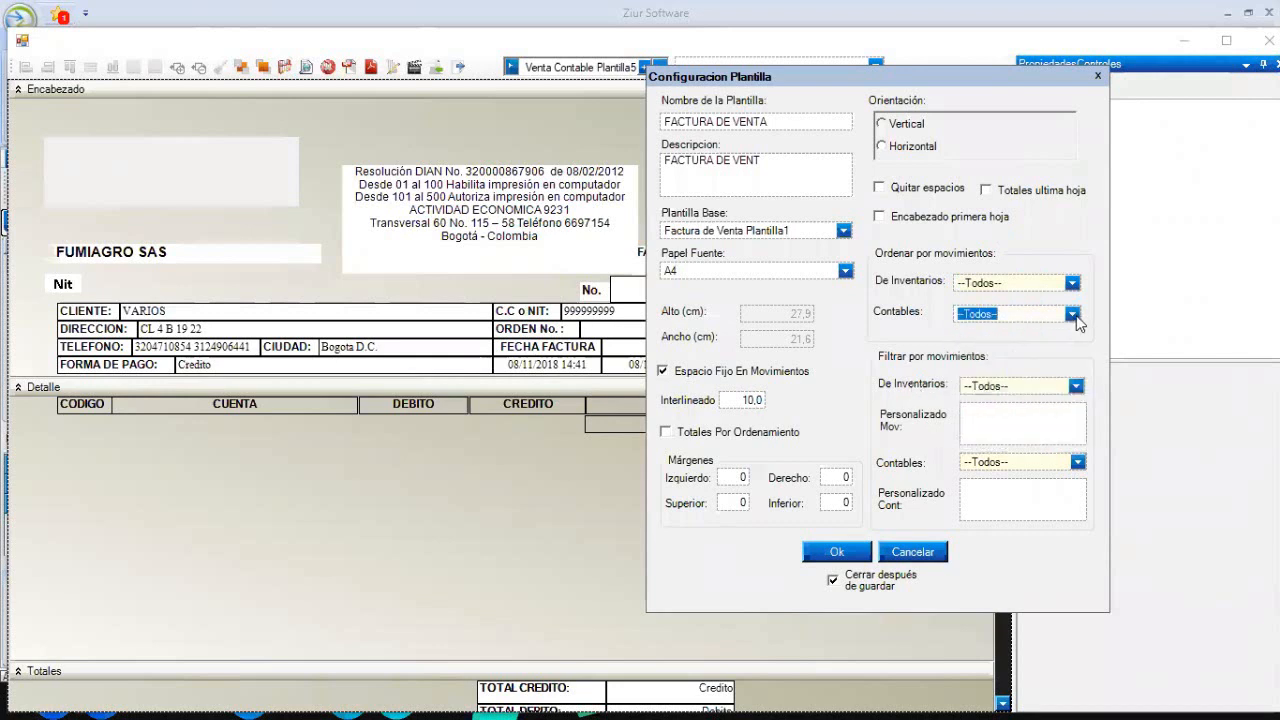
pyautogui.click(1077, 463)
pyautogui.click(1077, 463)
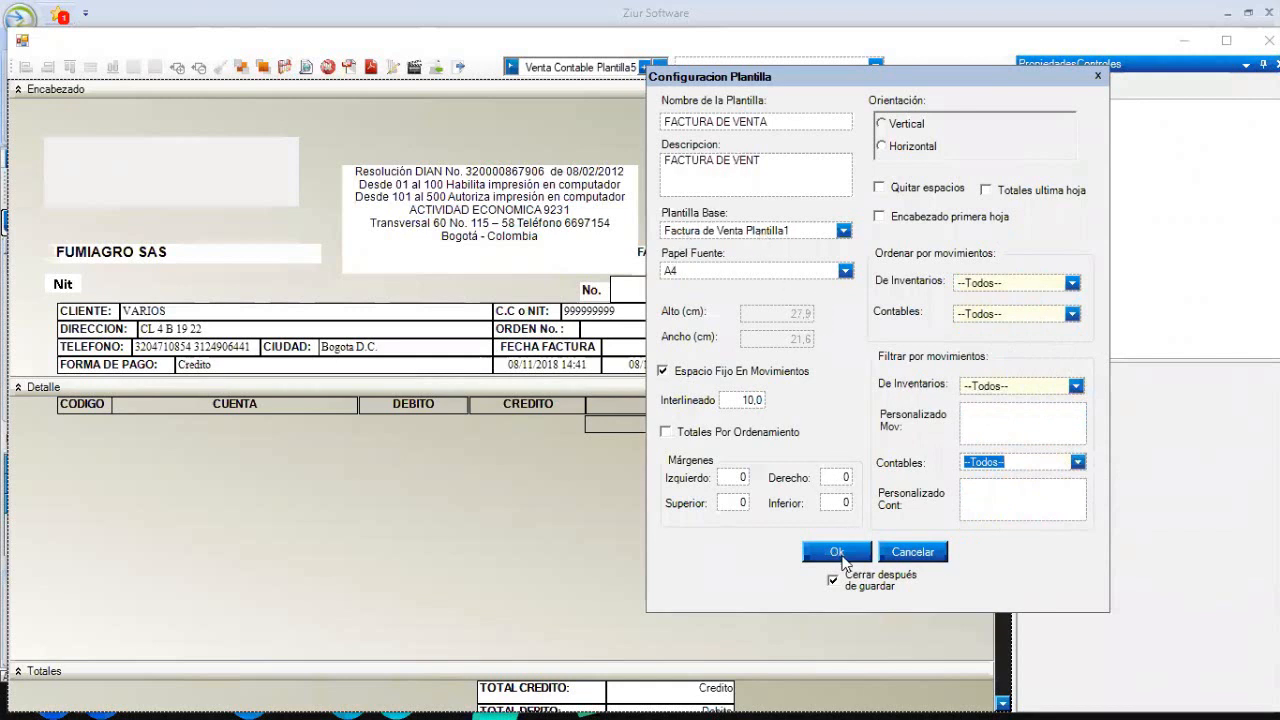
# - Save the template settings and load the FACTURA DE VENTA template in the designer
pyautogui.click(838, 555)
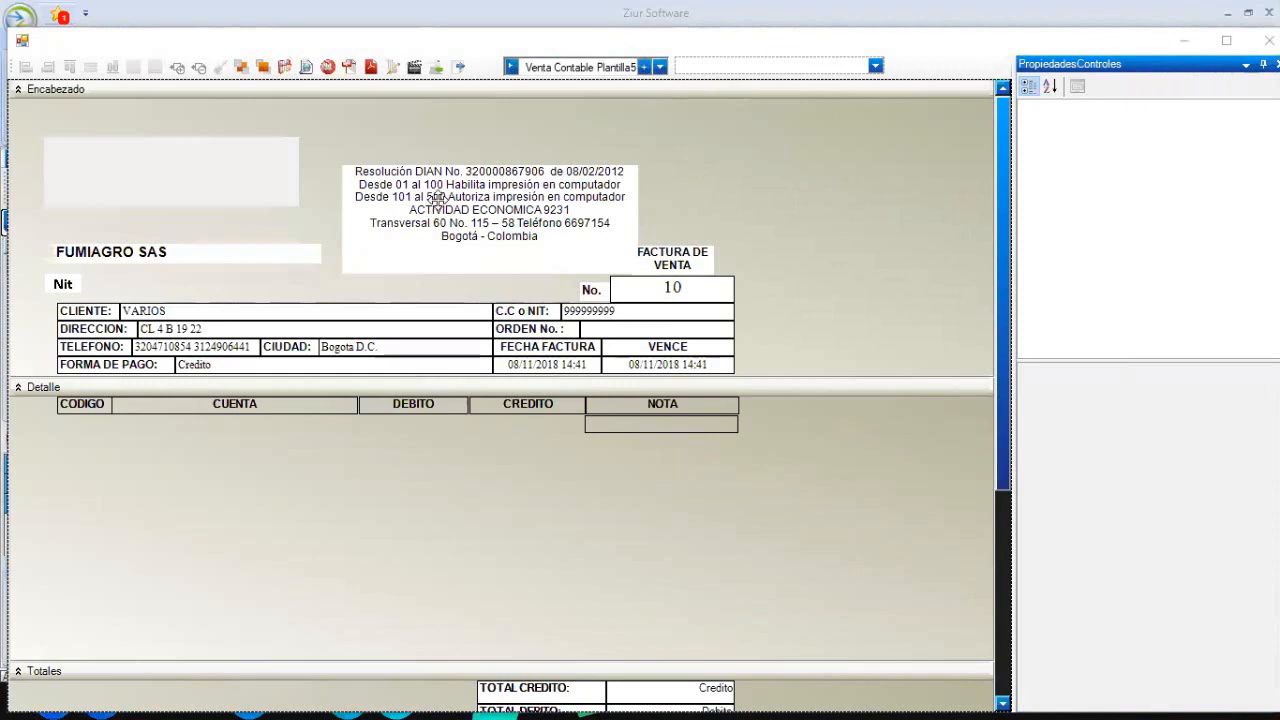
pyautogui.click(660, 67)
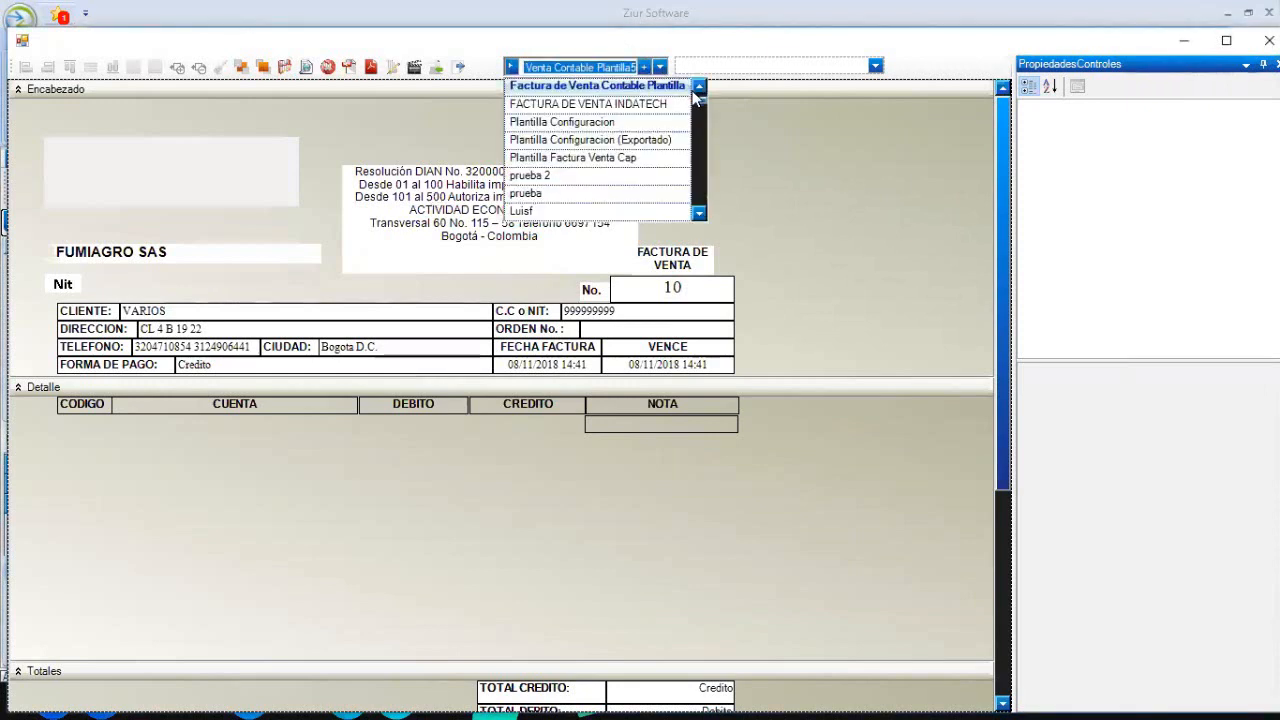
pyautogui.moveTo(700, 102); pyautogui.dragTo(703, 204)
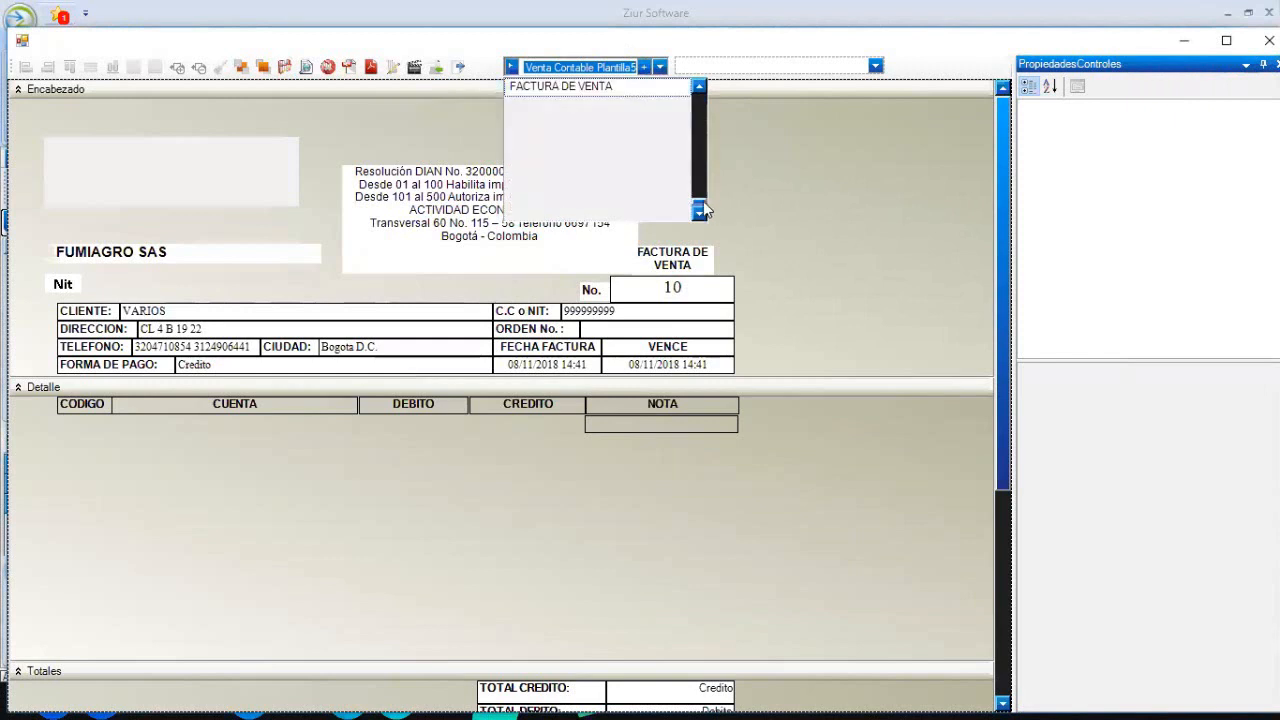
pyautogui.click(591, 88)
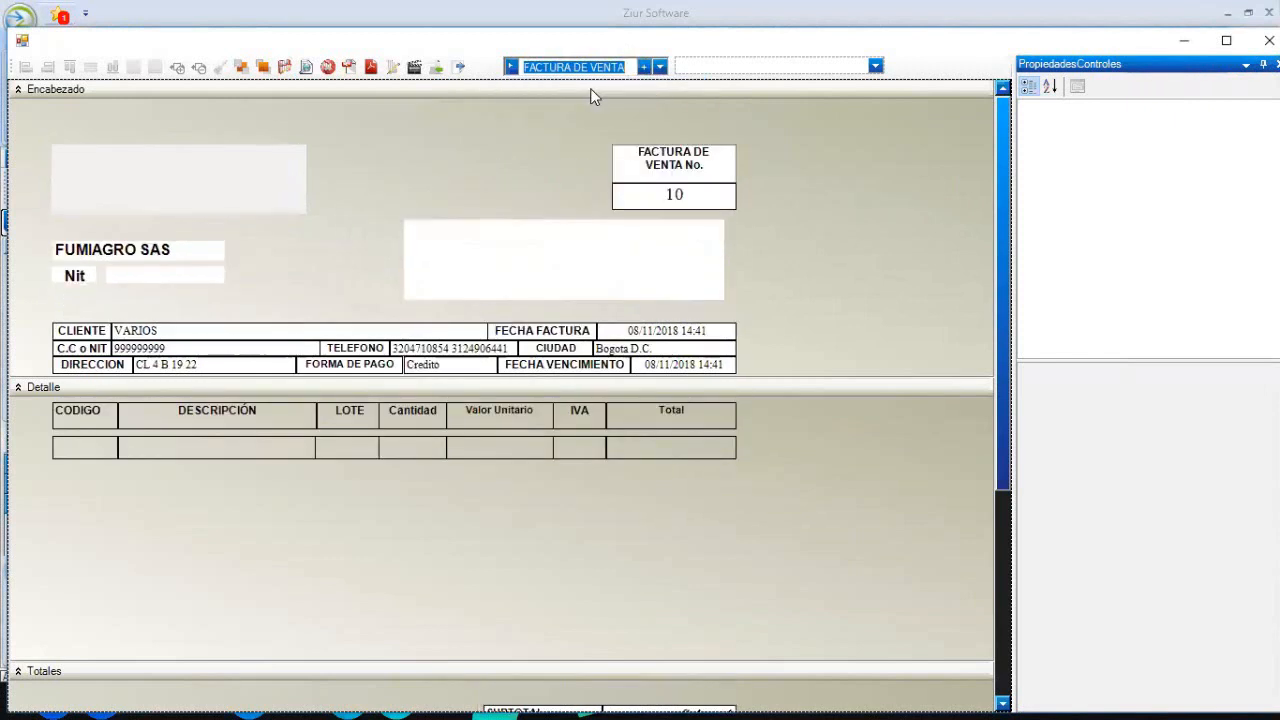
pyautogui.click(862, 220)
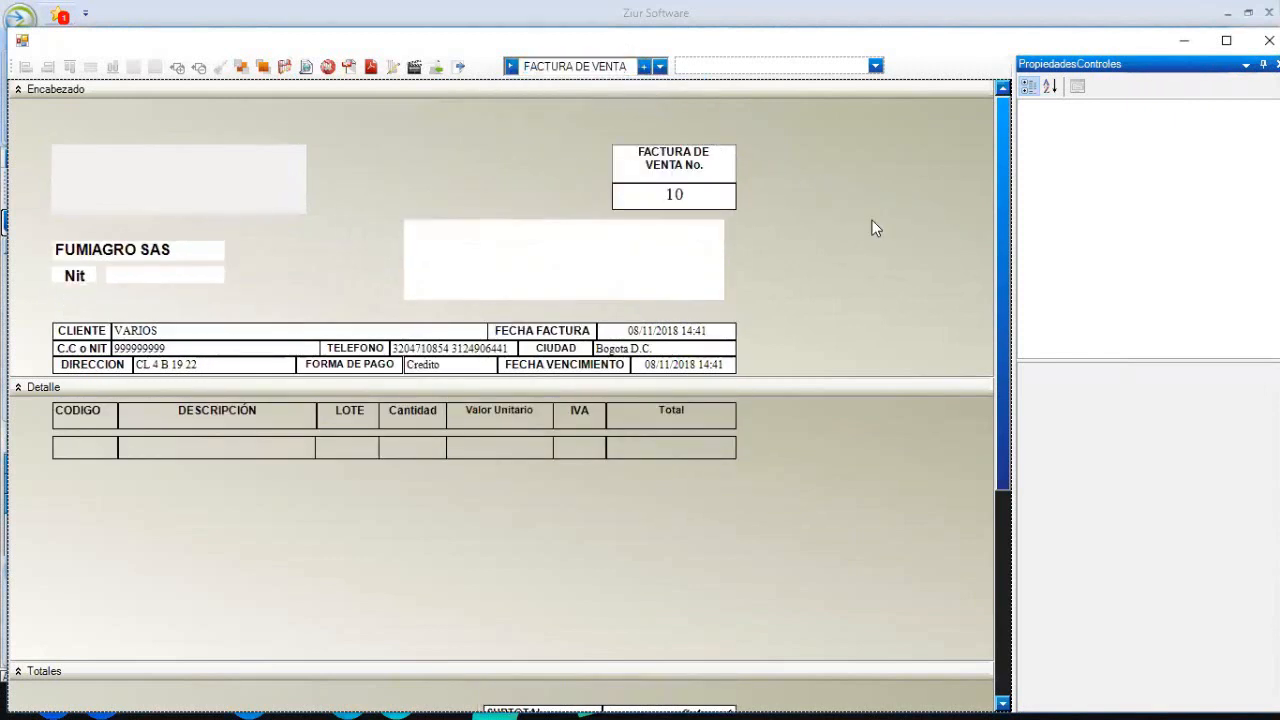
# - Maximize the designer window to show the full invoice 10 layout
pyautogui.click(1226, 40)
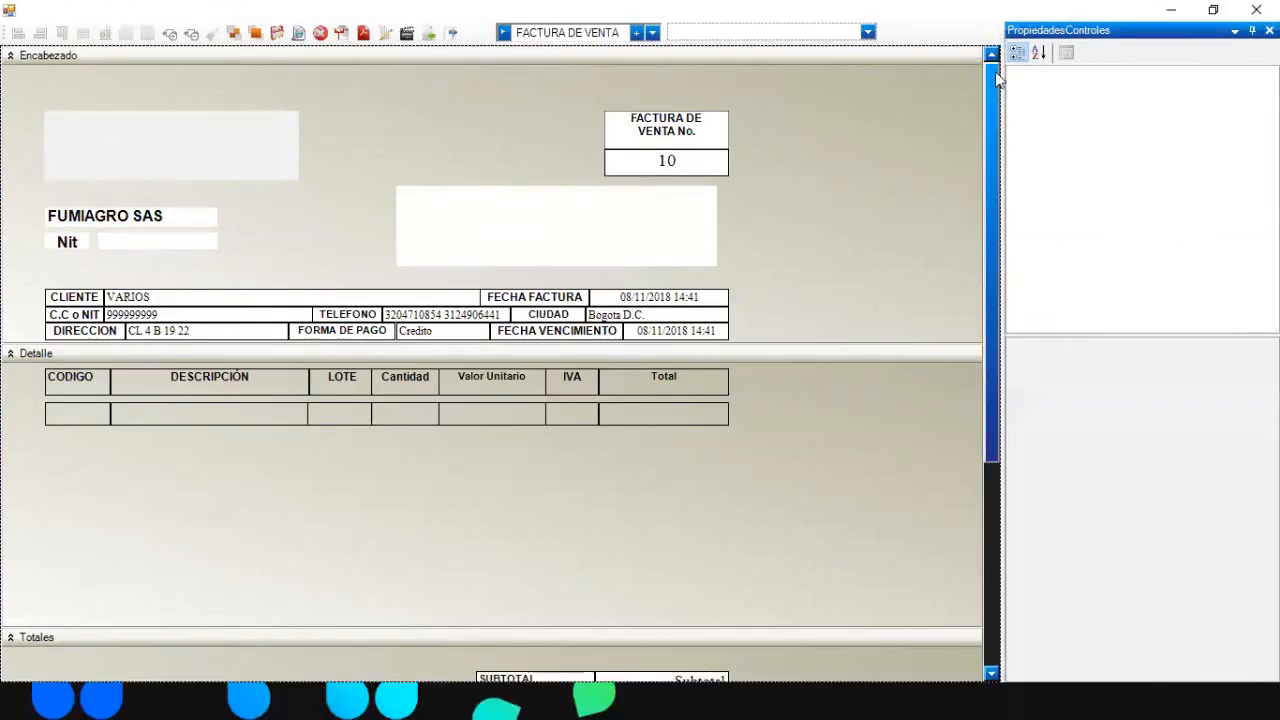
pyautogui.moveTo(997, 80); pyautogui.dragTo(1012, 56)
pyautogui.moveTo(990, 194); pyautogui.dragTo(984, 143)
# - Search the template fields for 'MAGE' and show the Imagen01 logo placeholder
pyautogui.click(868, 33)
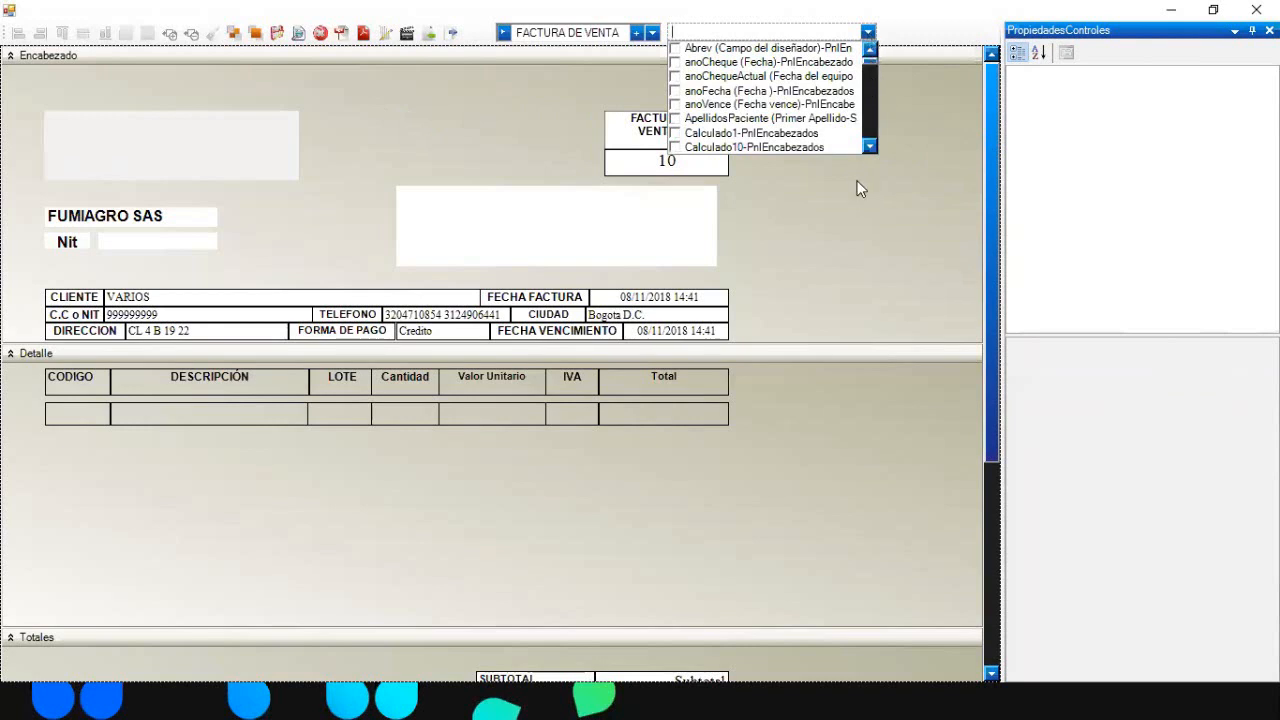
pyautogui.click(869, 146)
pyautogui.click(869, 146)
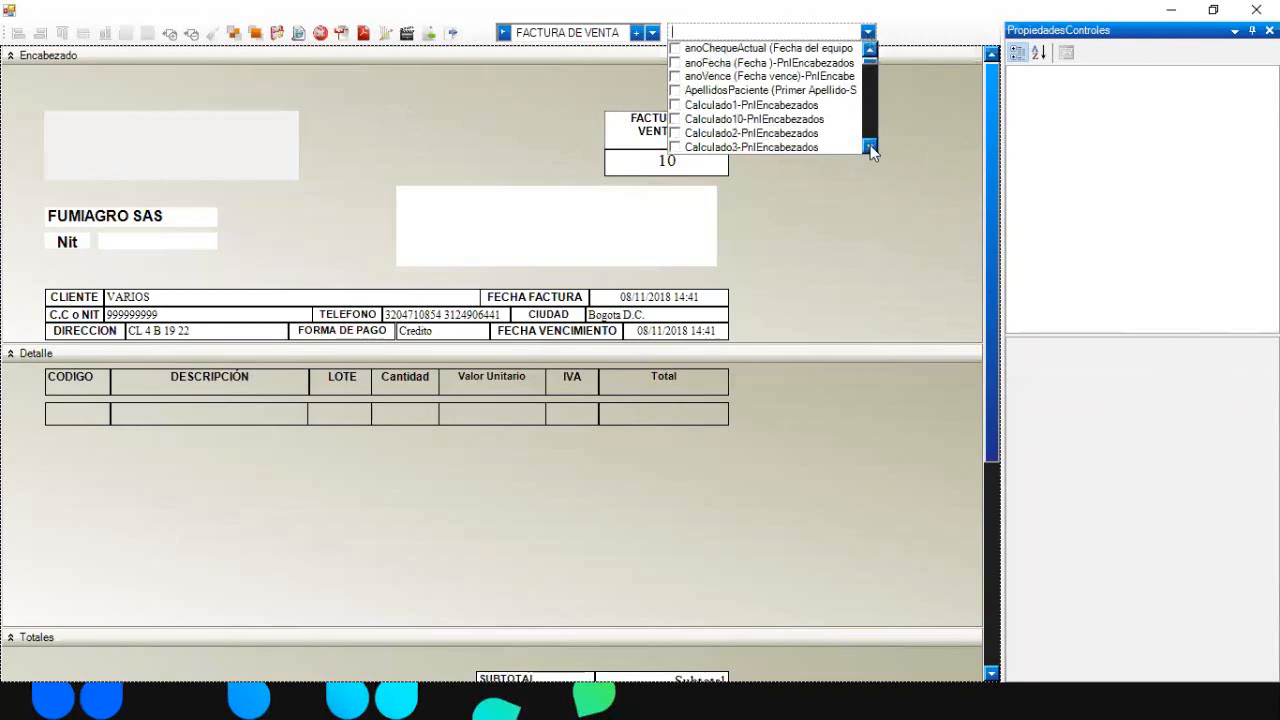
pyautogui.click(870, 145)
pyautogui.click(870, 145)
pyautogui.click(870, 145)
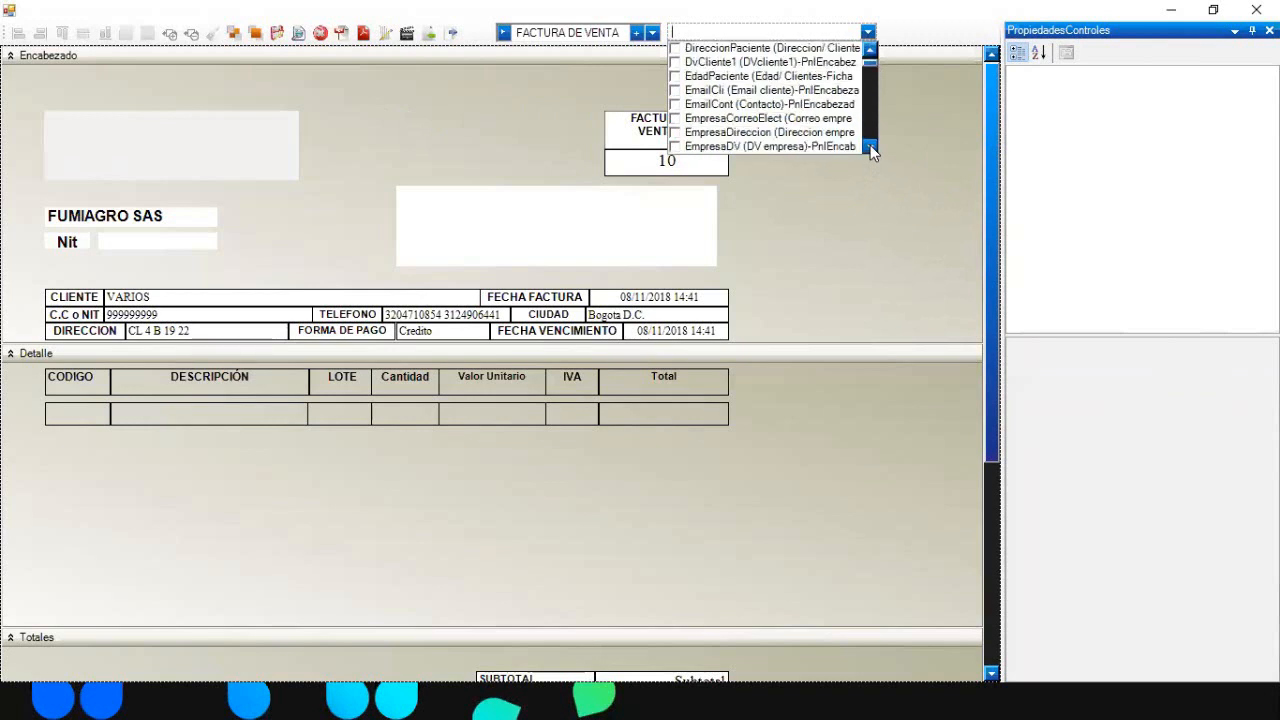
pyautogui.click(870, 145)
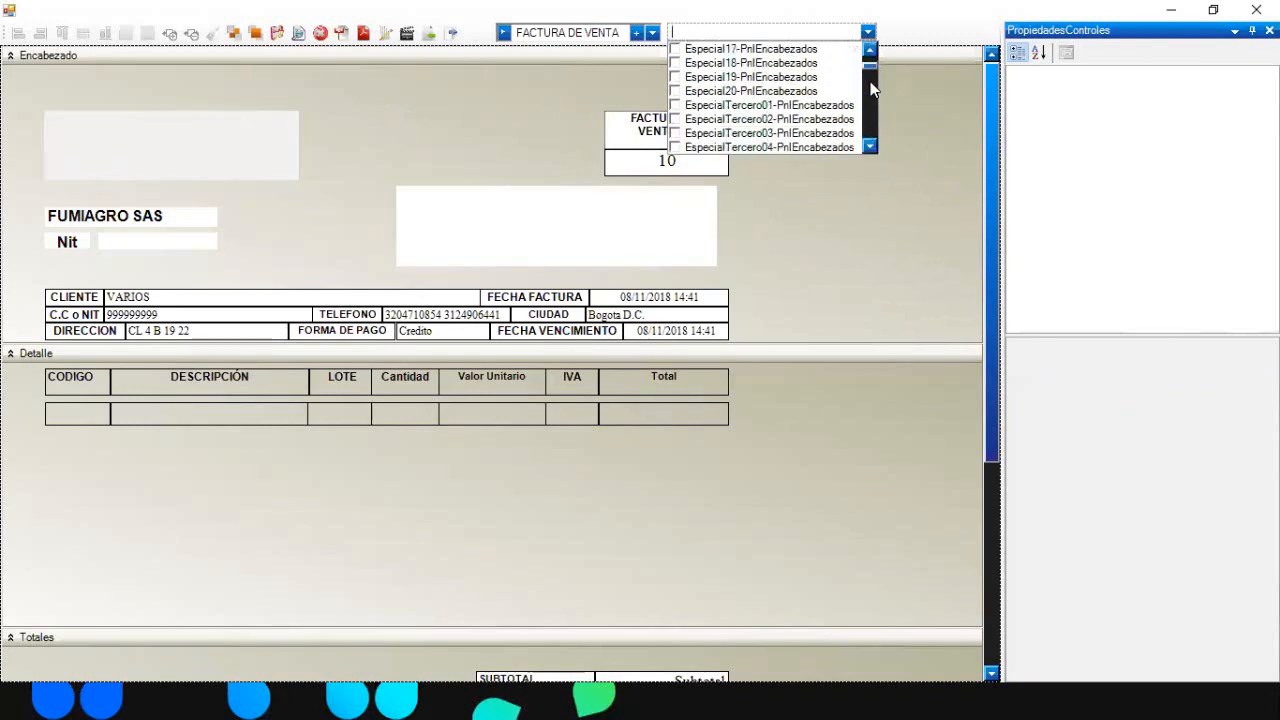
pyautogui.moveTo(869, 70); pyautogui.dragTo(869, 56)
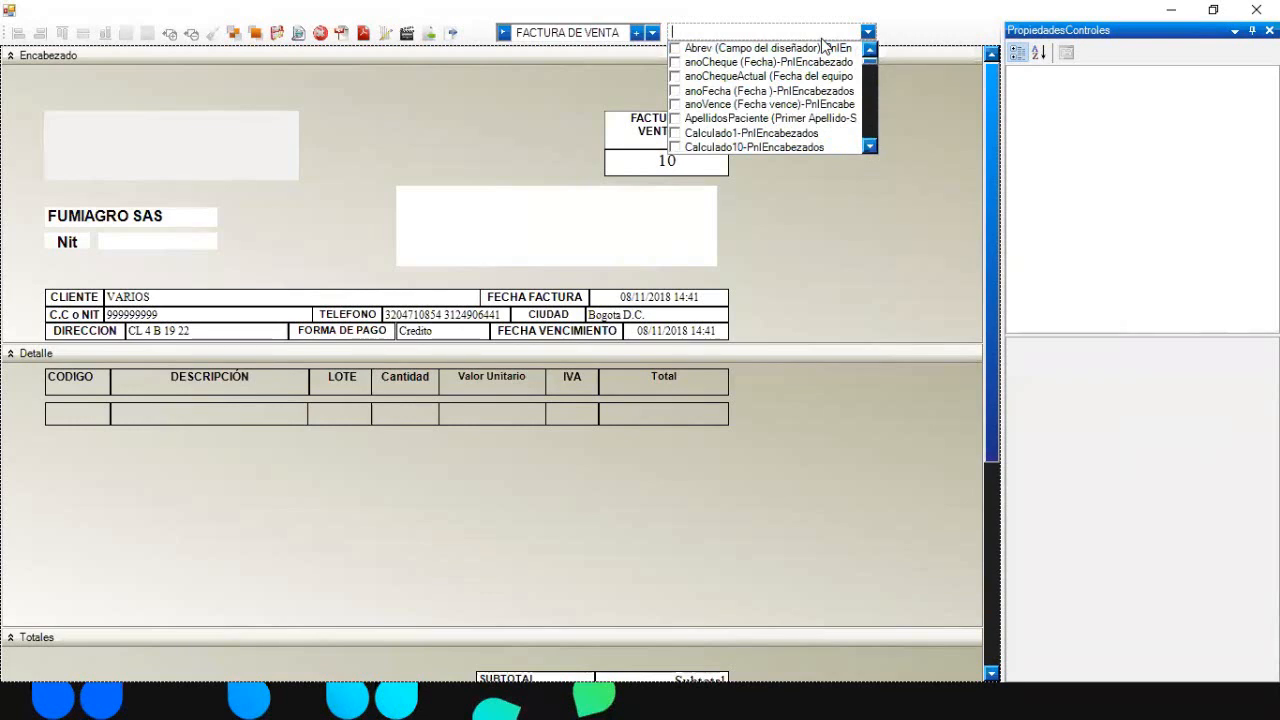
pyautogui.write('MAGE')
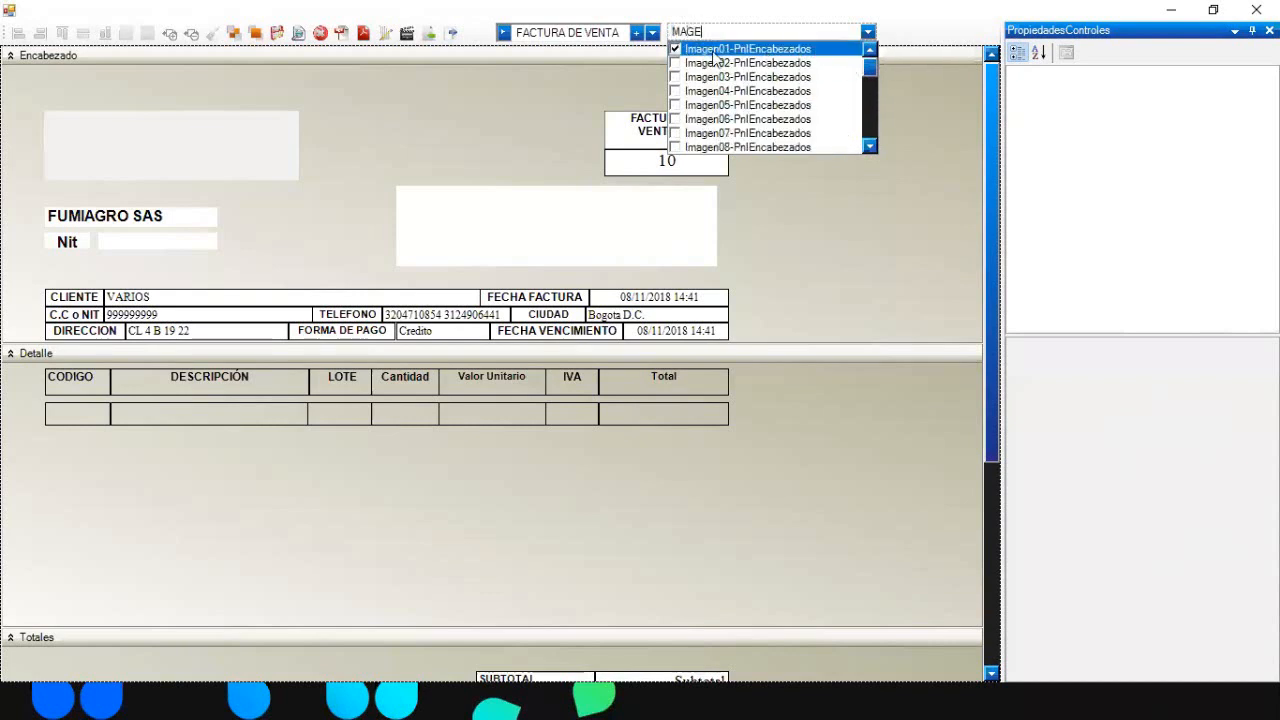
pyautogui.click(675, 50)
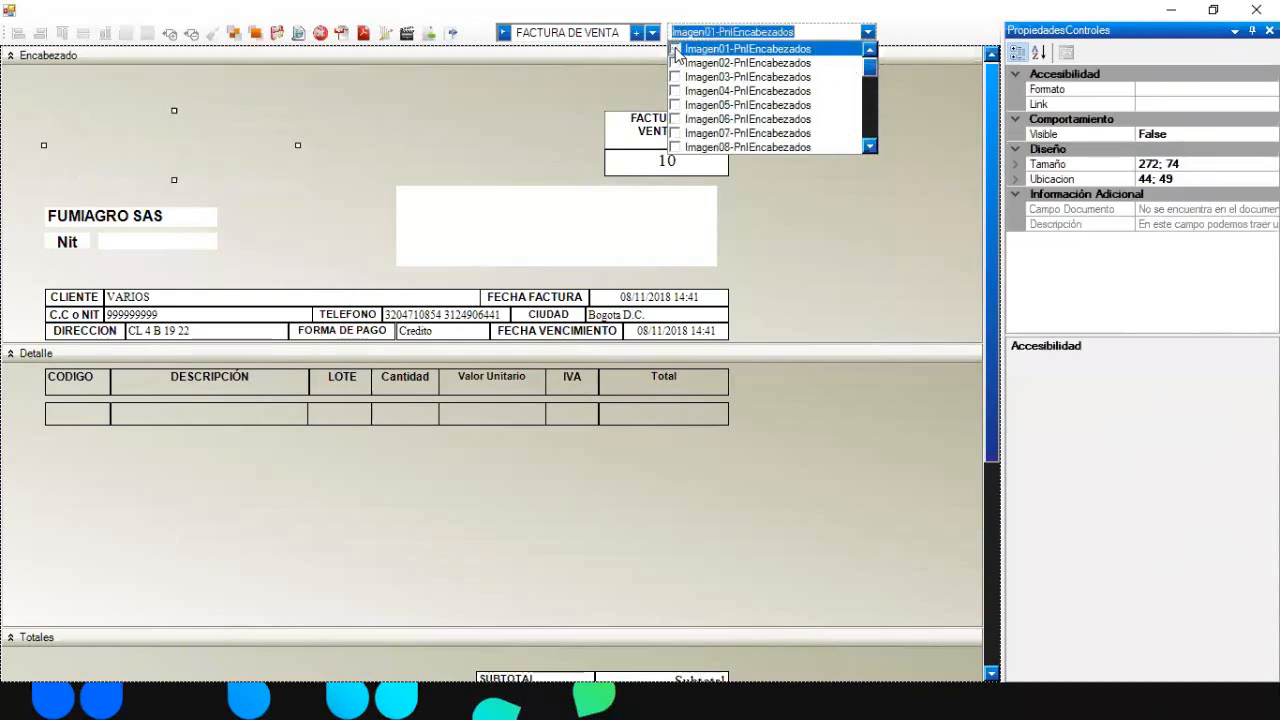
pyautogui.click(675, 50)
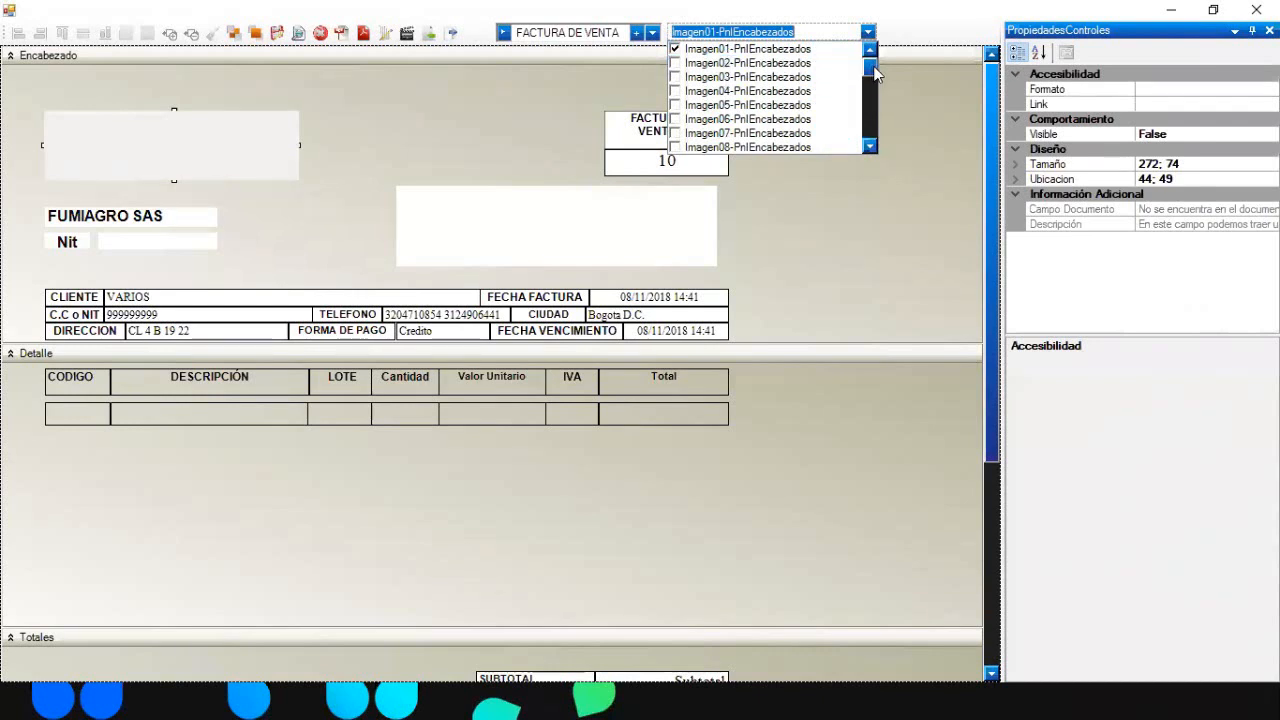
# - Hide the Imagen02 certification logo, enable Imagen11 in the detail band, and widen the detail header
pyautogui.click(676, 63)
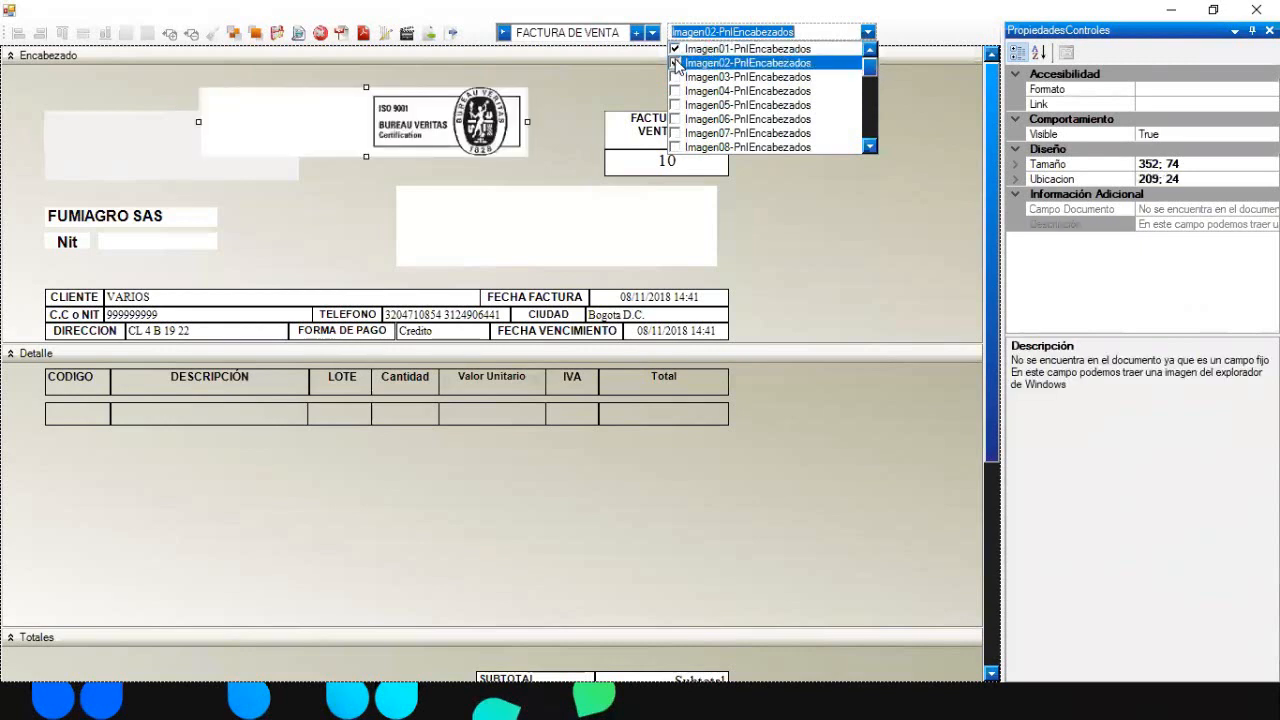
pyautogui.click(676, 63)
pyautogui.moveTo(866, 70); pyautogui.dragTo(866, 95)
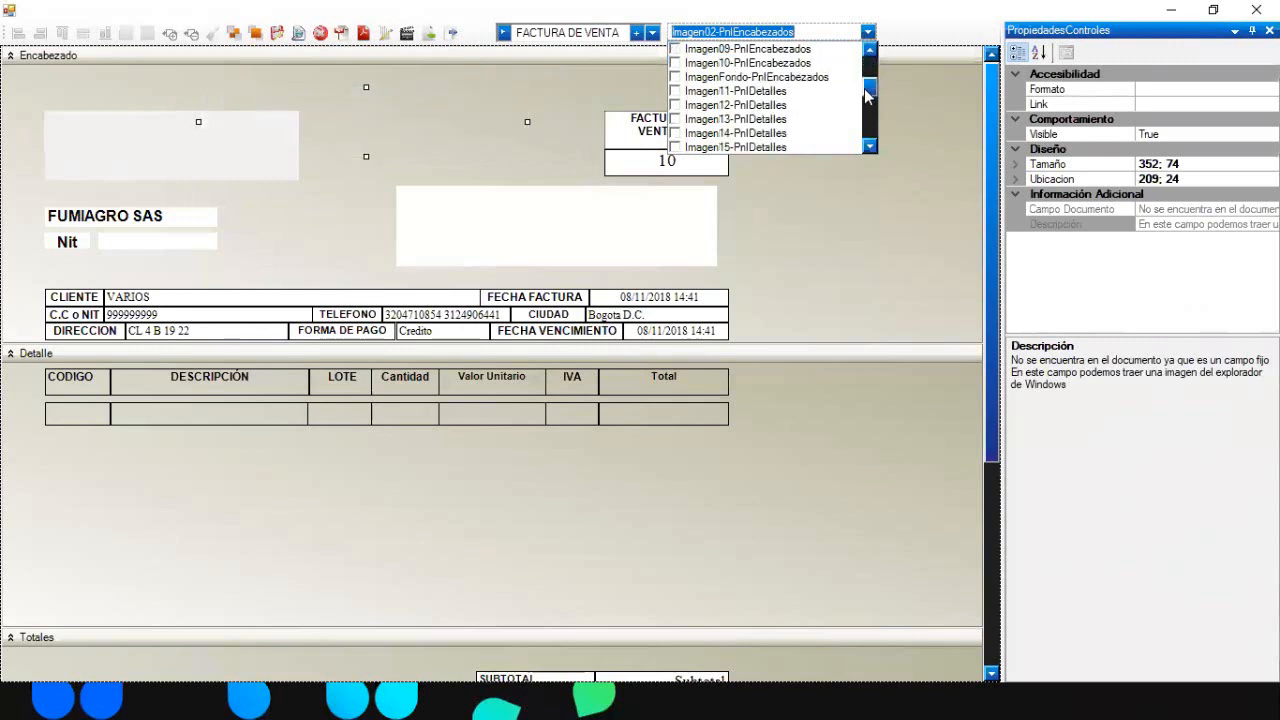
pyautogui.click(676, 91)
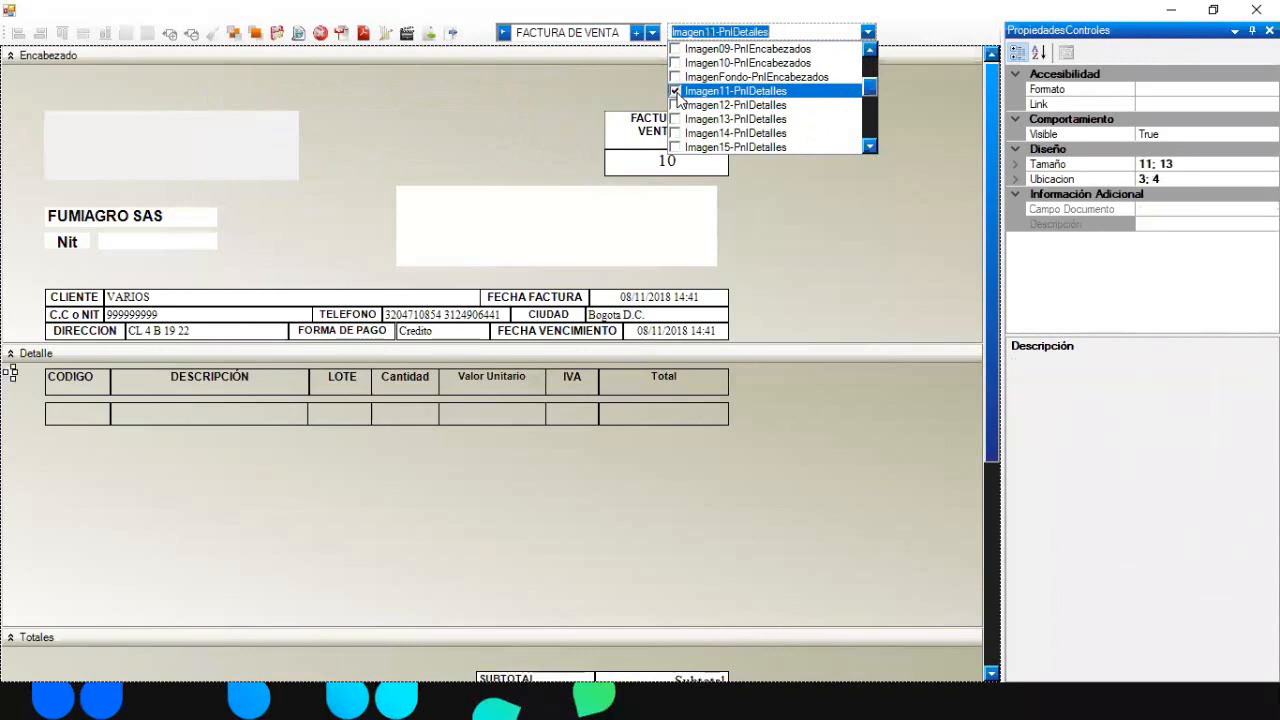
pyautogui.moveTo(11, 372); pyautogui.dragTo(118, 377)
pyautogui.click(210, 487)
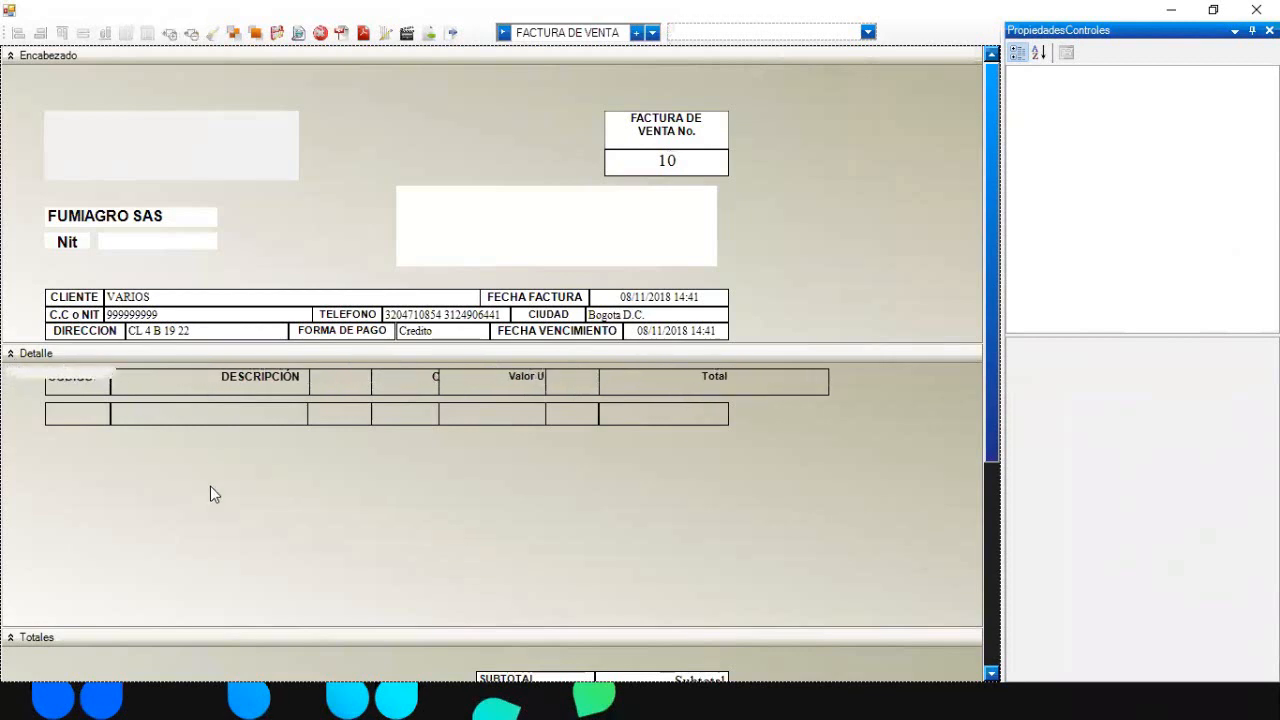
# - Enable Imagen21 in the totals band and stretch it into a wide blank strip
pyautogui.click(759, 34)
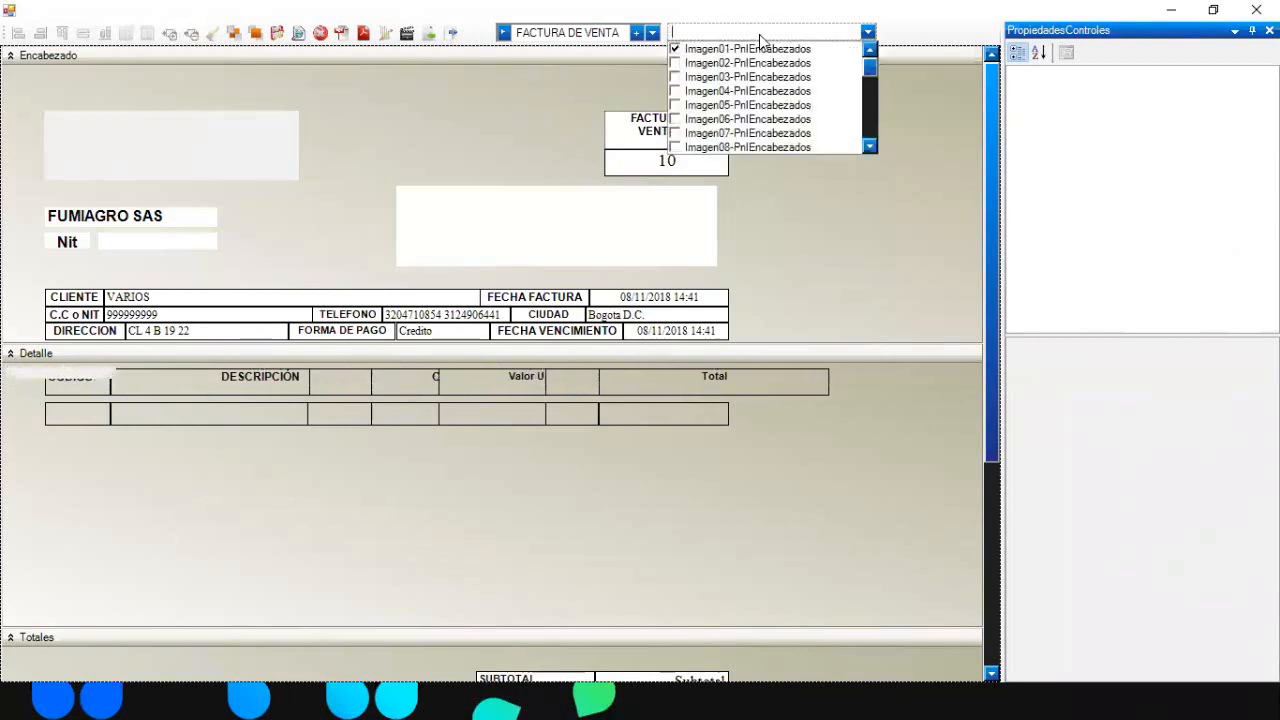
pyautogui.moveTo(870, 67); pyautogui.dragTo(872, 118)
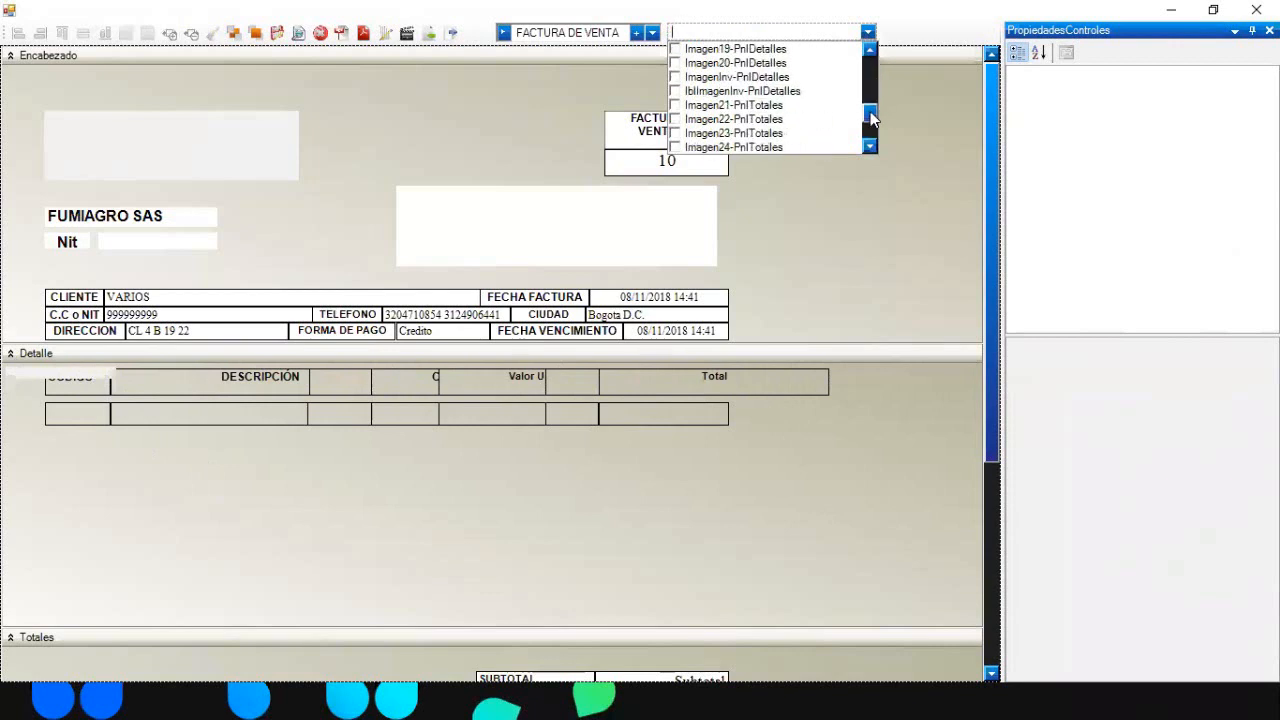
pyautogui.click(676, 105)
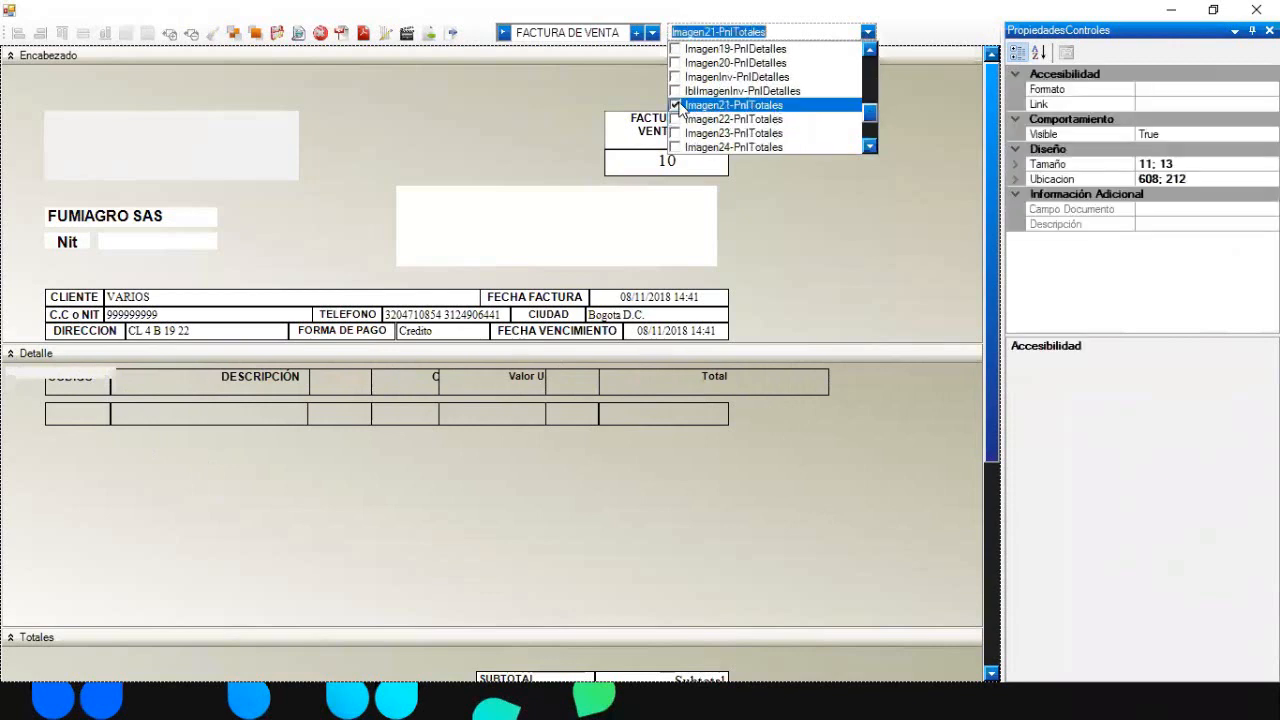
pyautogui.click(993, 235)
pyautogui.scroll(-3, 995, 391)
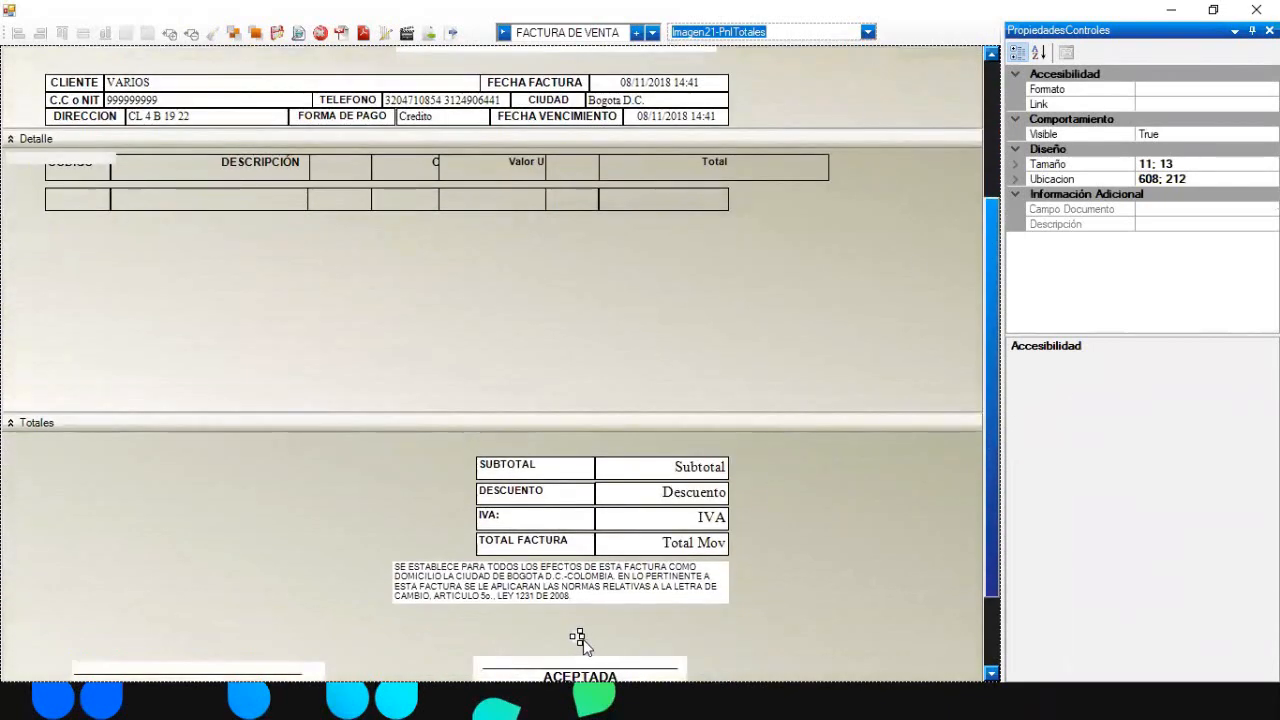
pyautogui.moveTo(583, 636); pyautogui.dragTo(375, 484)
pyautogui.click(876, 468)
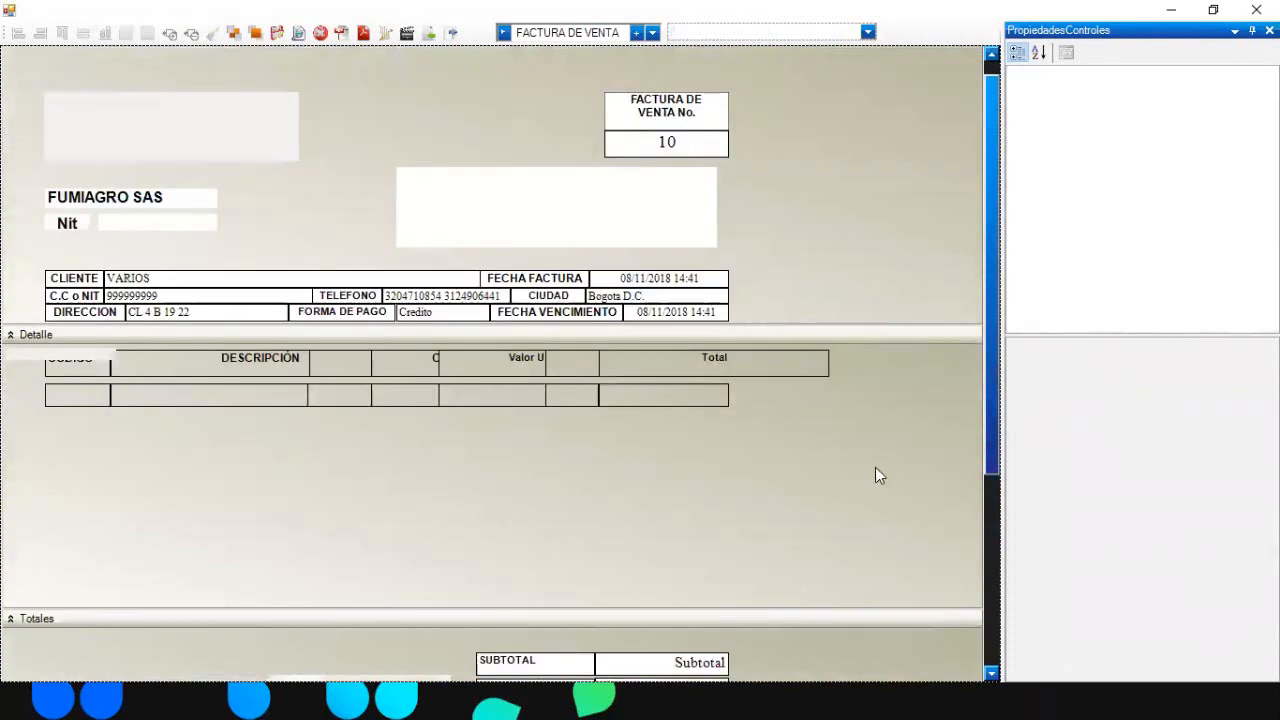
# - Delete the small box covering the CODIGO heading and select the top-left logo box
pyautogui.click(45, 358)
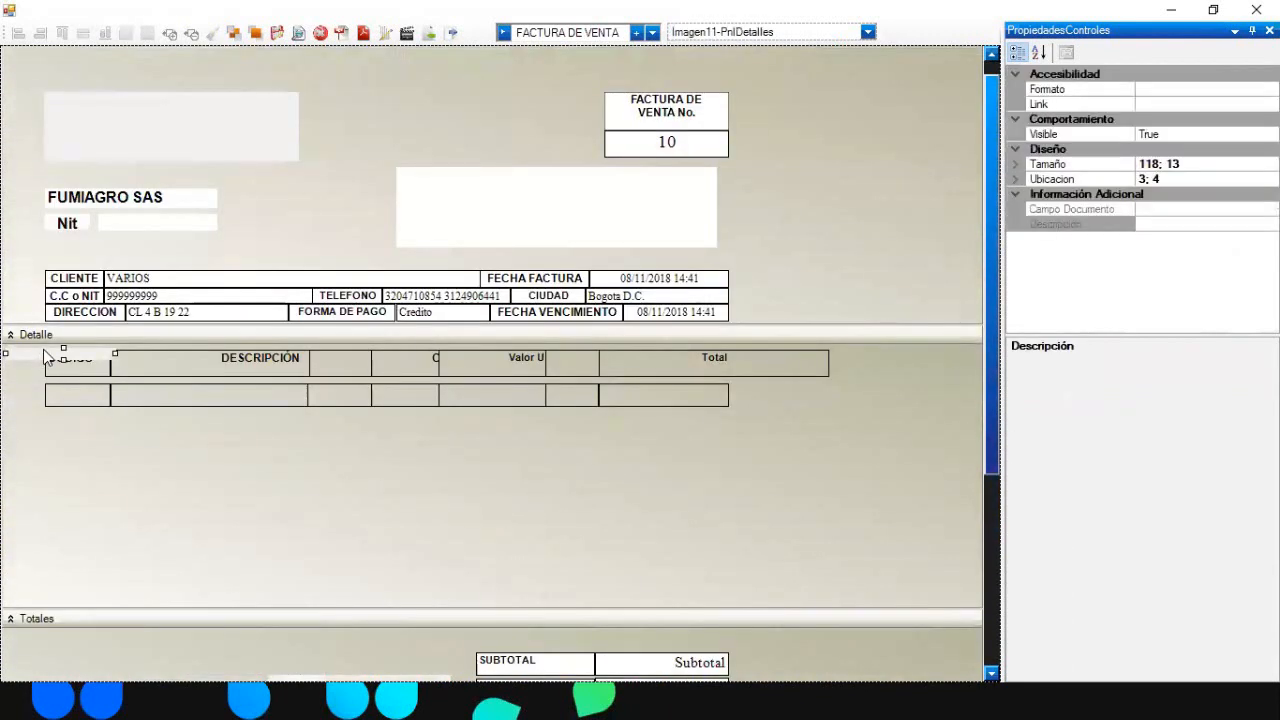
pyautogui.press('Delete')
pyautogui.click(55, 358)
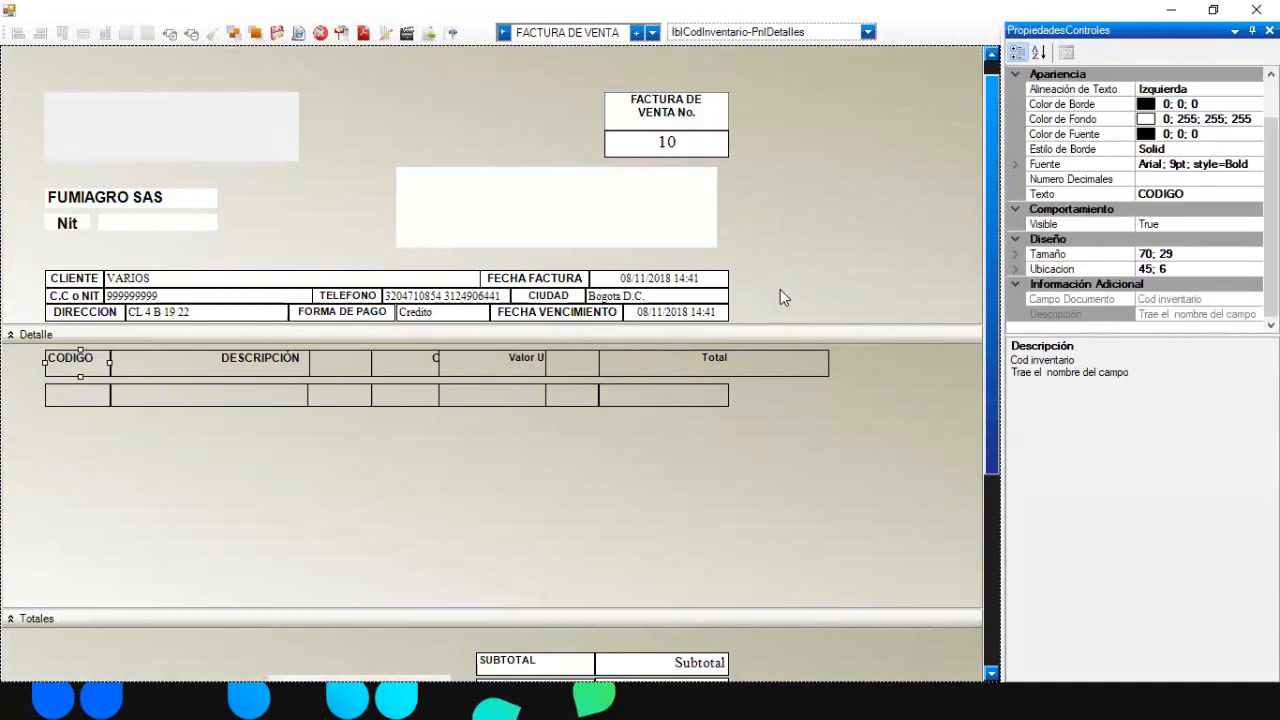
pyautogui.click(830, 200)
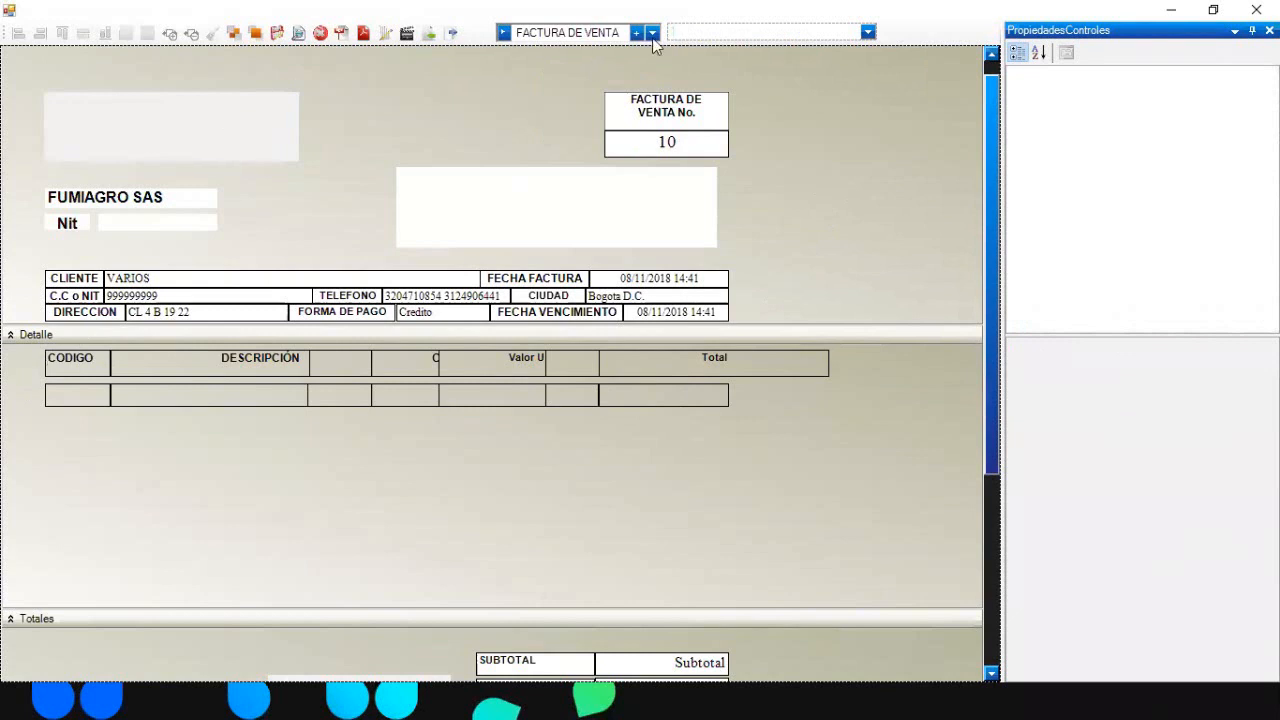
pyautogui.click(192, 102)
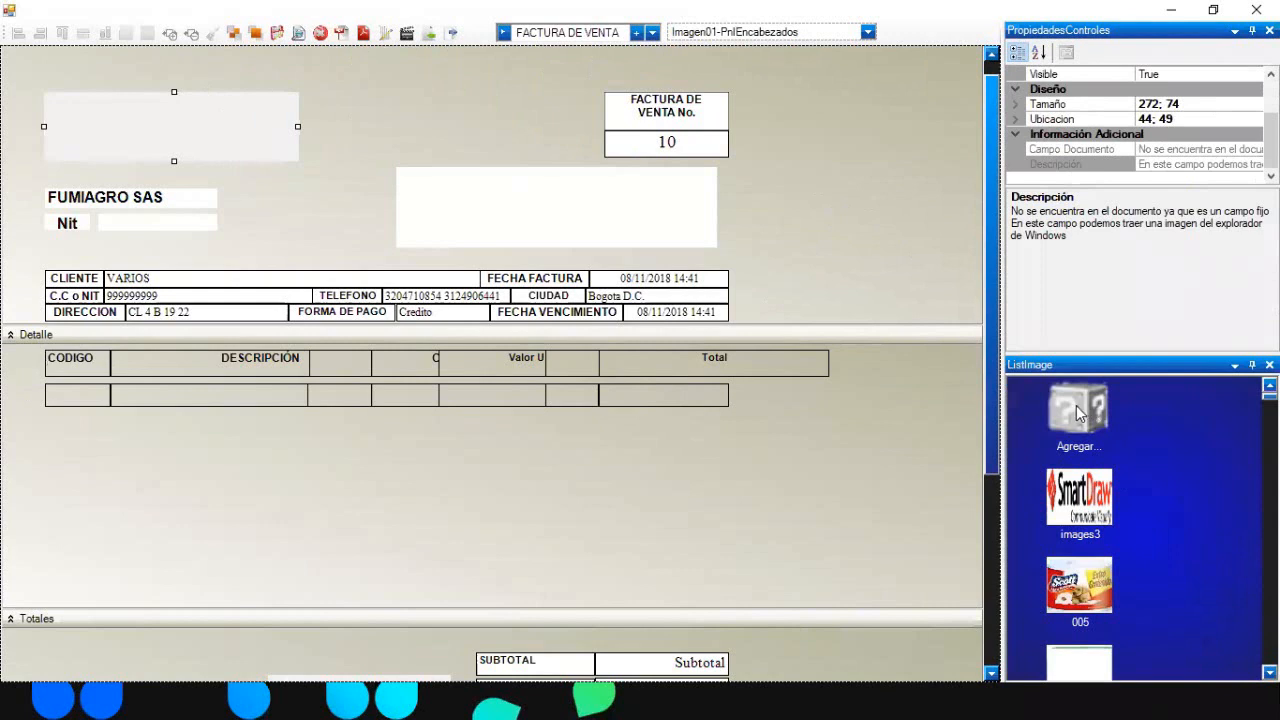
# - Add the 'Sin título' picture from Documentos > Imágenes to the template's image library
pyautogui.doubleClick(1080, 413)
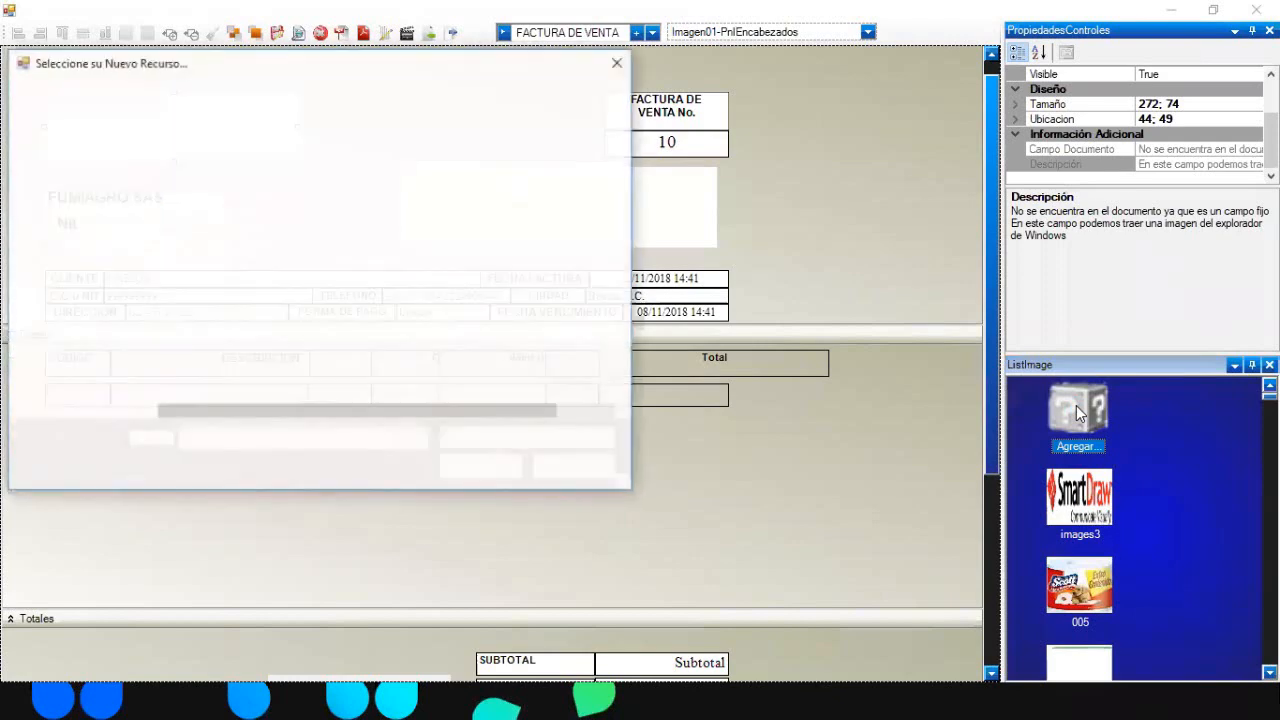
pyautogui.click(86, 231)
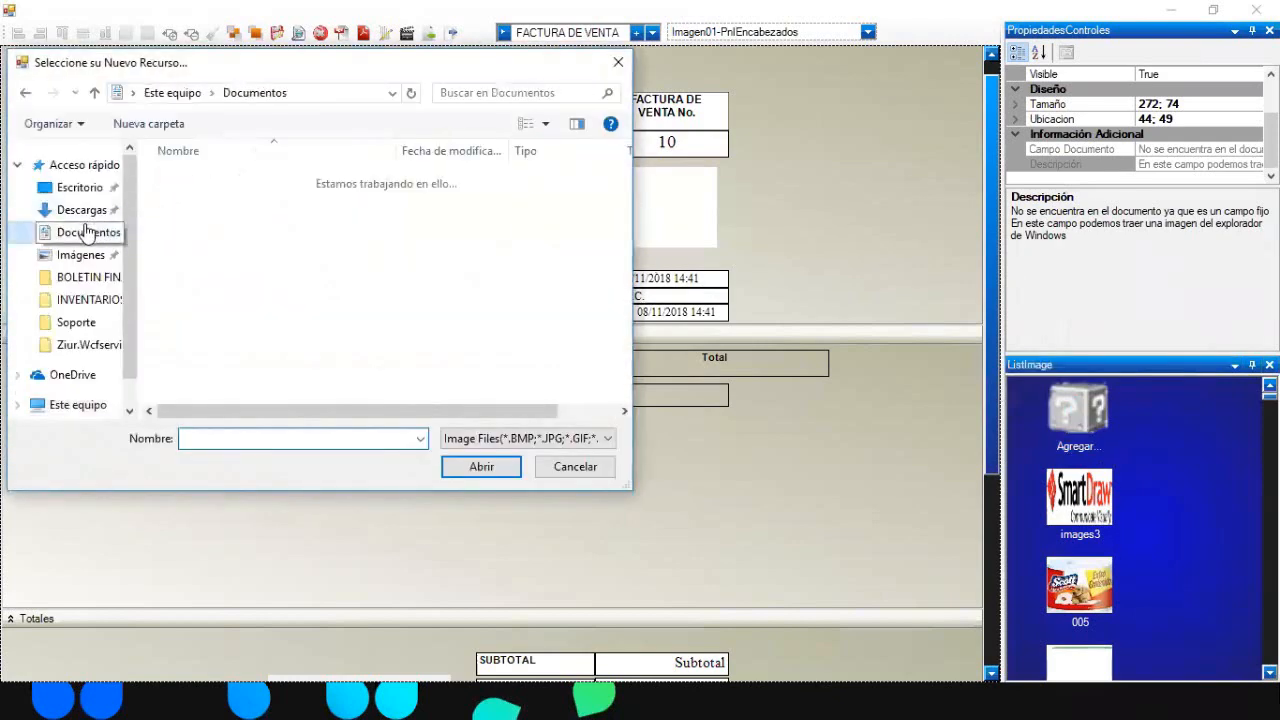
pyautogui.click(84, 254)
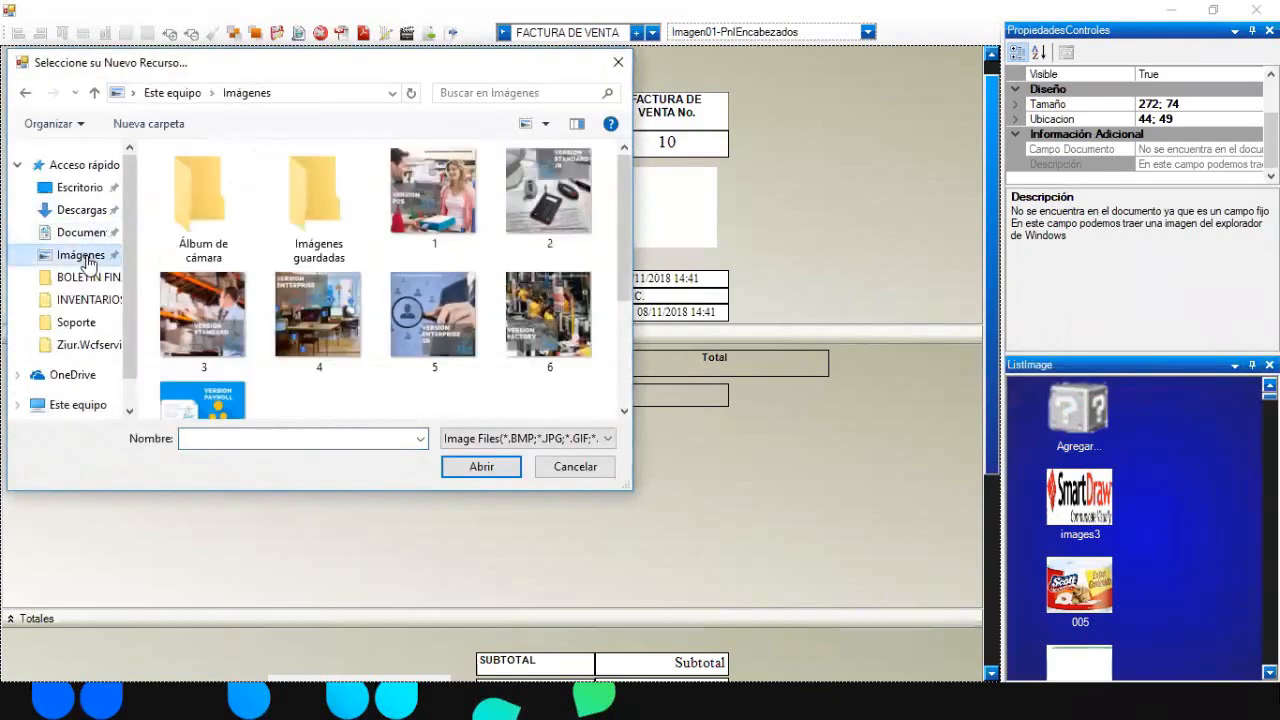
pyautogui.moveTo(627, 223); pyautogui.dragTo(611, 332)
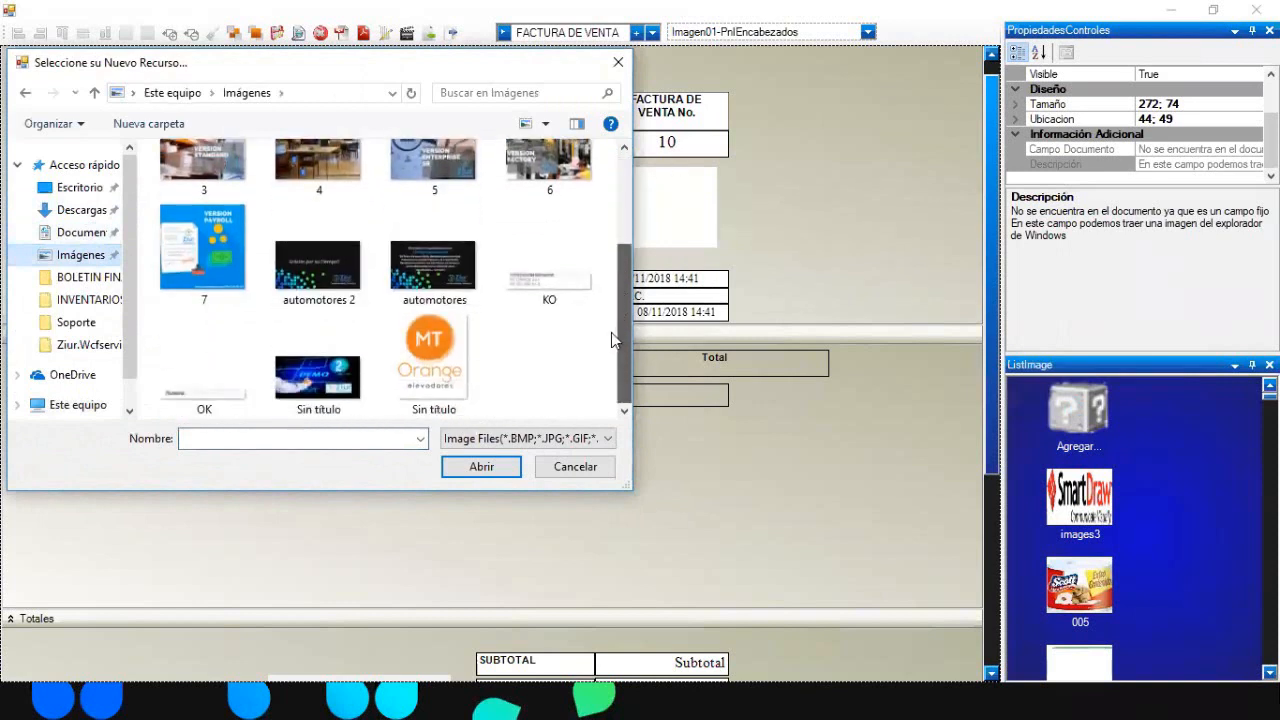
pyautogui.doubleClick(322, 375)
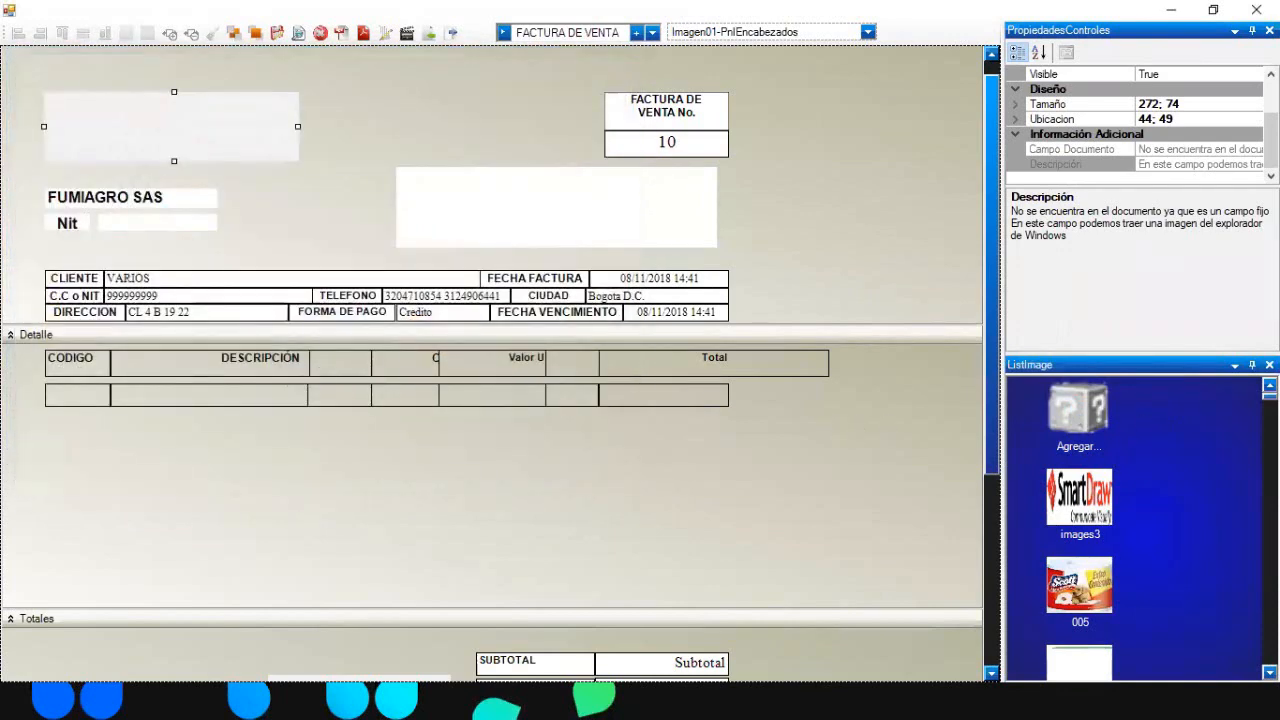
# - Assign the 'sin título' library picture to the Imagen01 logo box in the header
pyautogui.moveTo(1270, 397); pyautogui.dragTo(1270, 660)
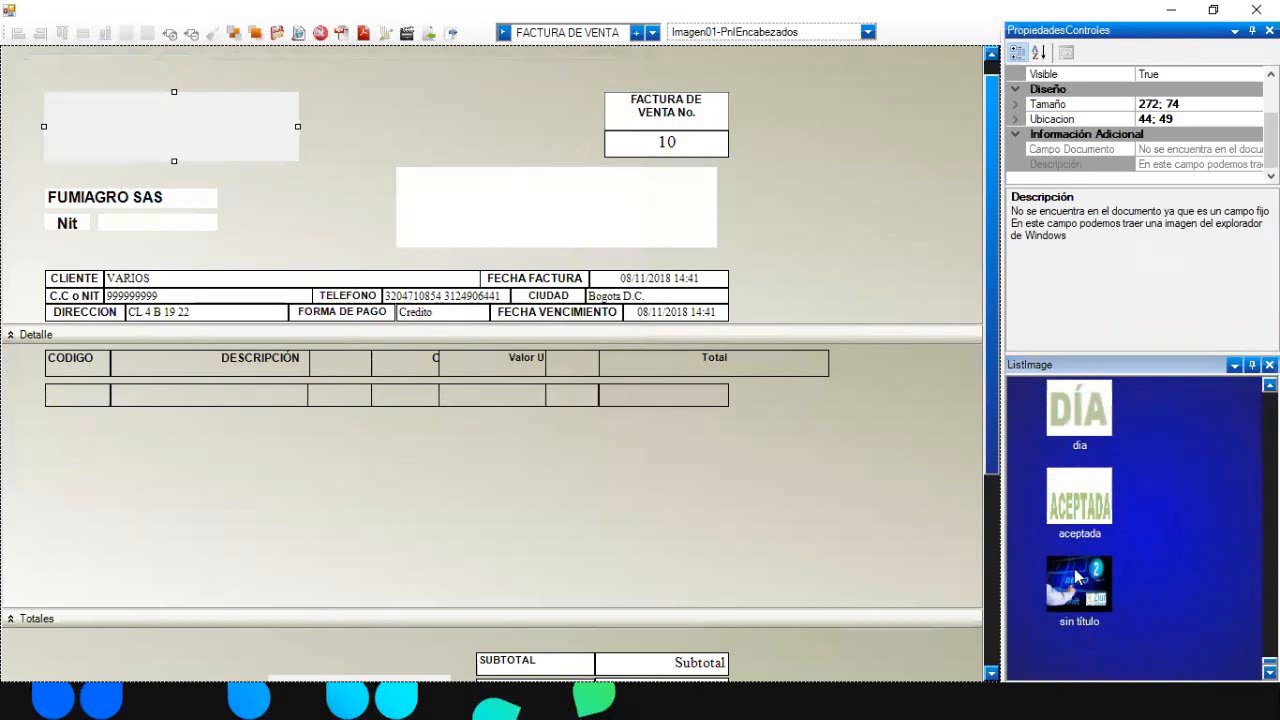
pyautogui.doubleClick(1077, 577)
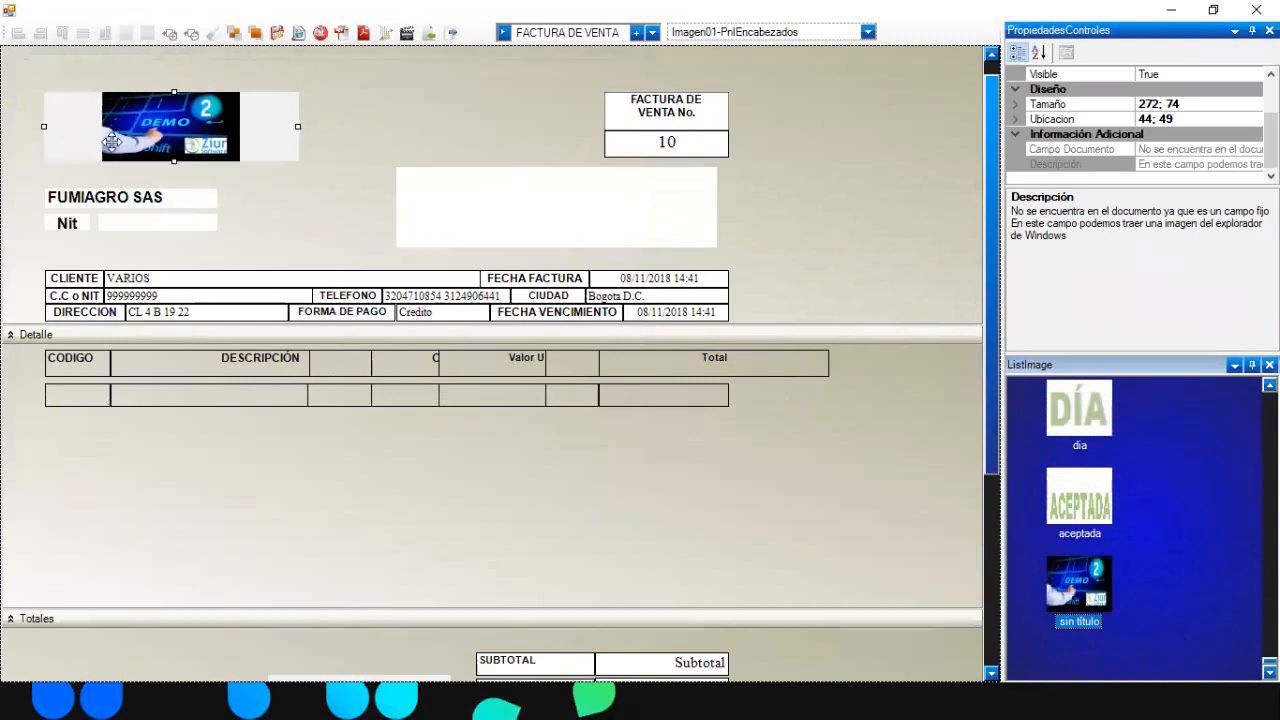
pyautogui.click(896, 130)
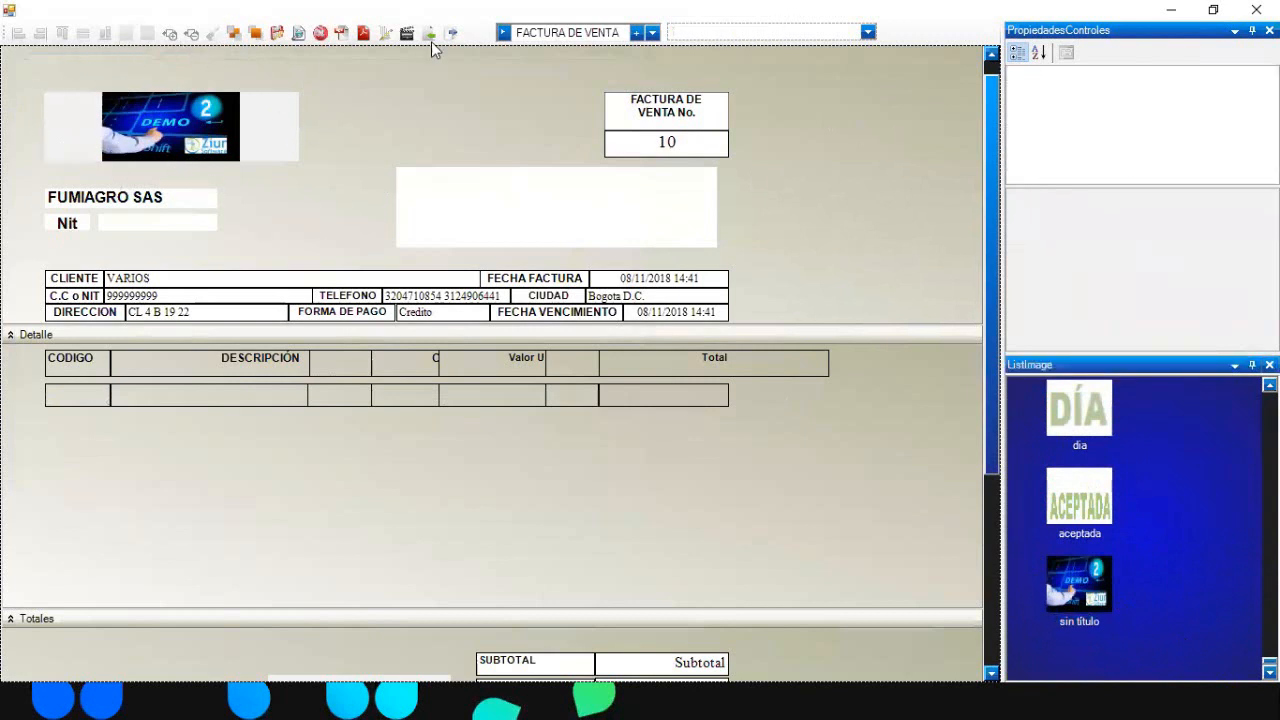
pyautogui.click(299, 34)
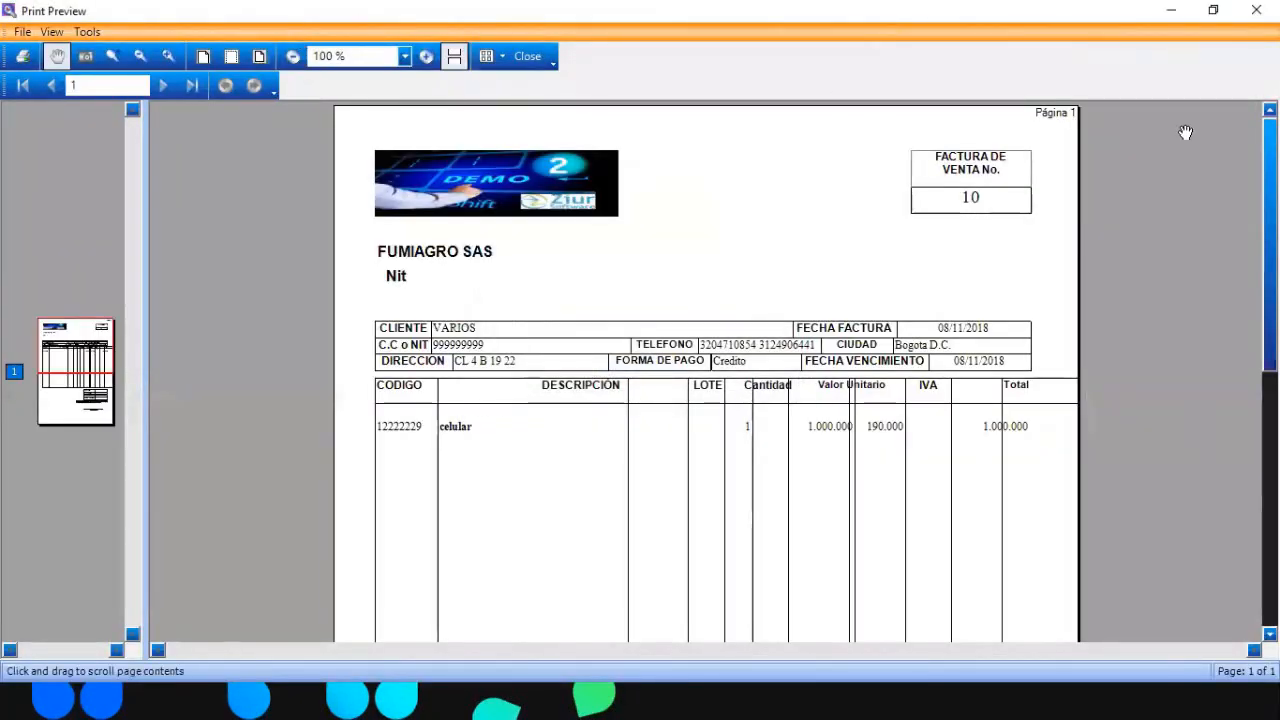
pyautogui.scroll(-5, 1256, 155)
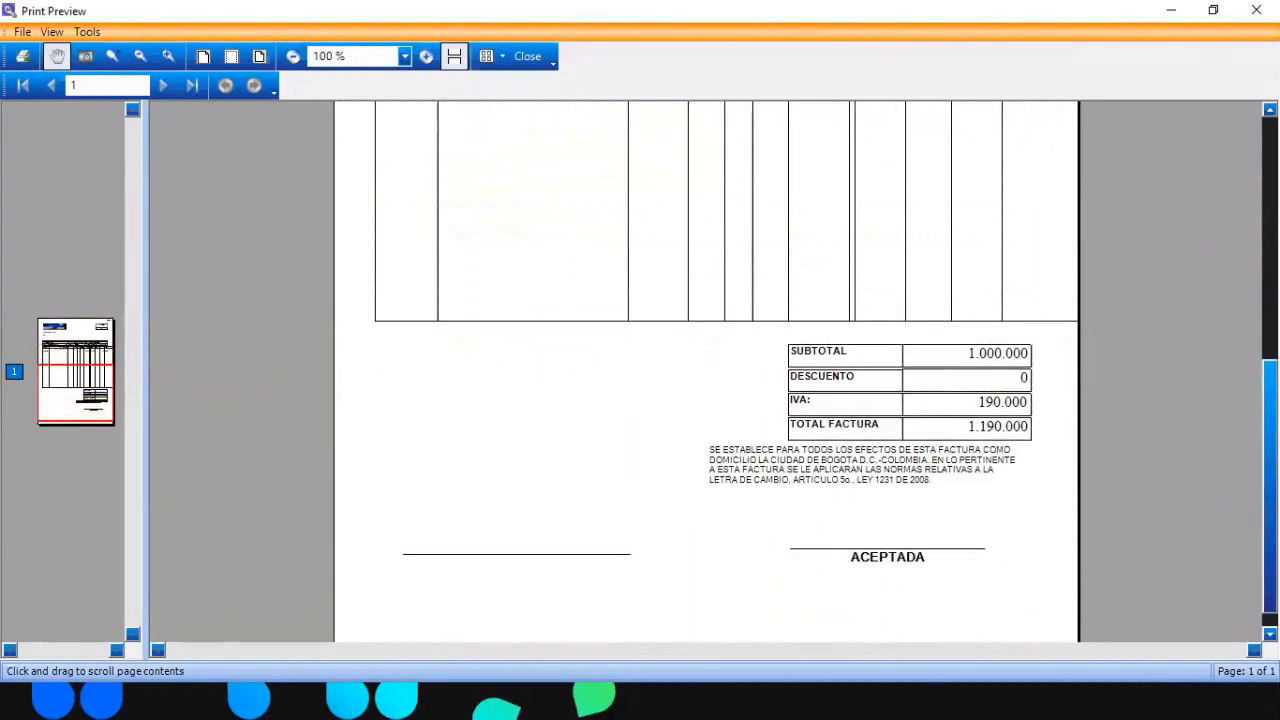
pyautogui.scroll(5, 1075, 115)
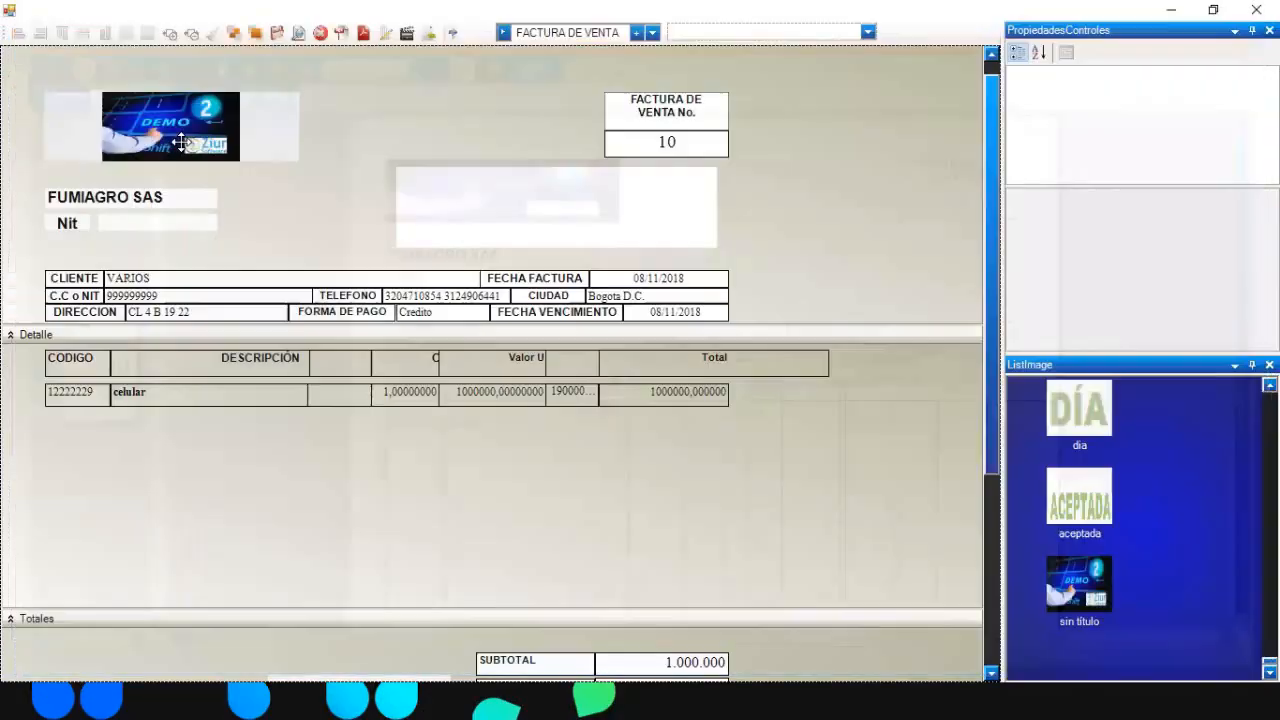
# - Resize the Imagen01 DEMO logo taller and narrower, checking the preview, until it overlaps FUMIAGRO SAS
pyautogui.click(176, 145)
pyautogui.moveTo(174, 162); pyautogui.dragTo(186, 124)
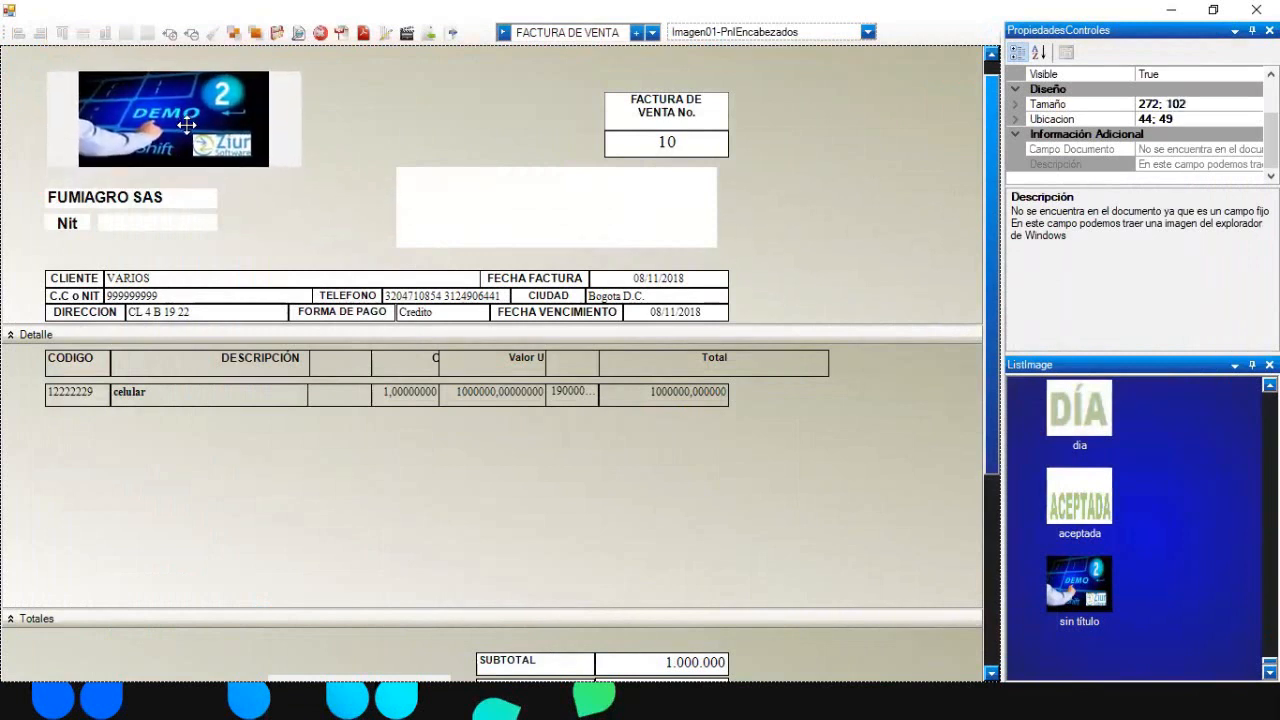
pyautogui.moveTo(570, 101); pyautogui.dragTo(519, 100)
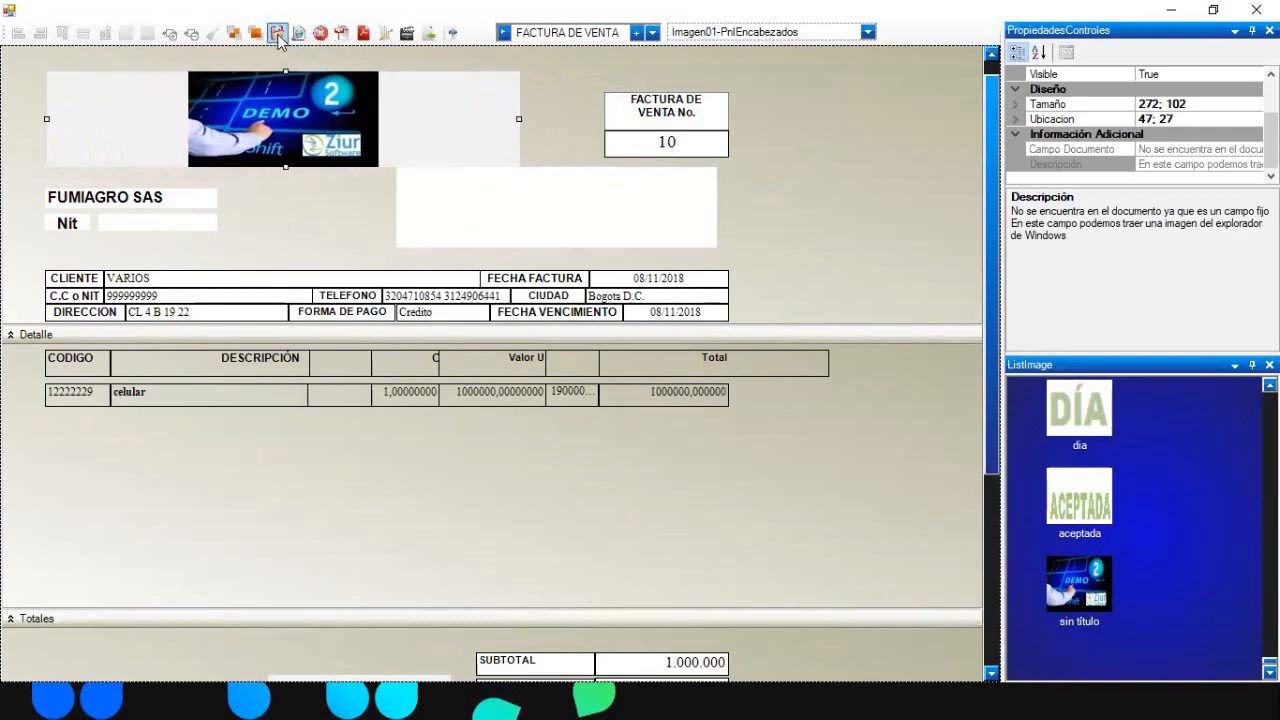
pyautogui.click(299, 34)
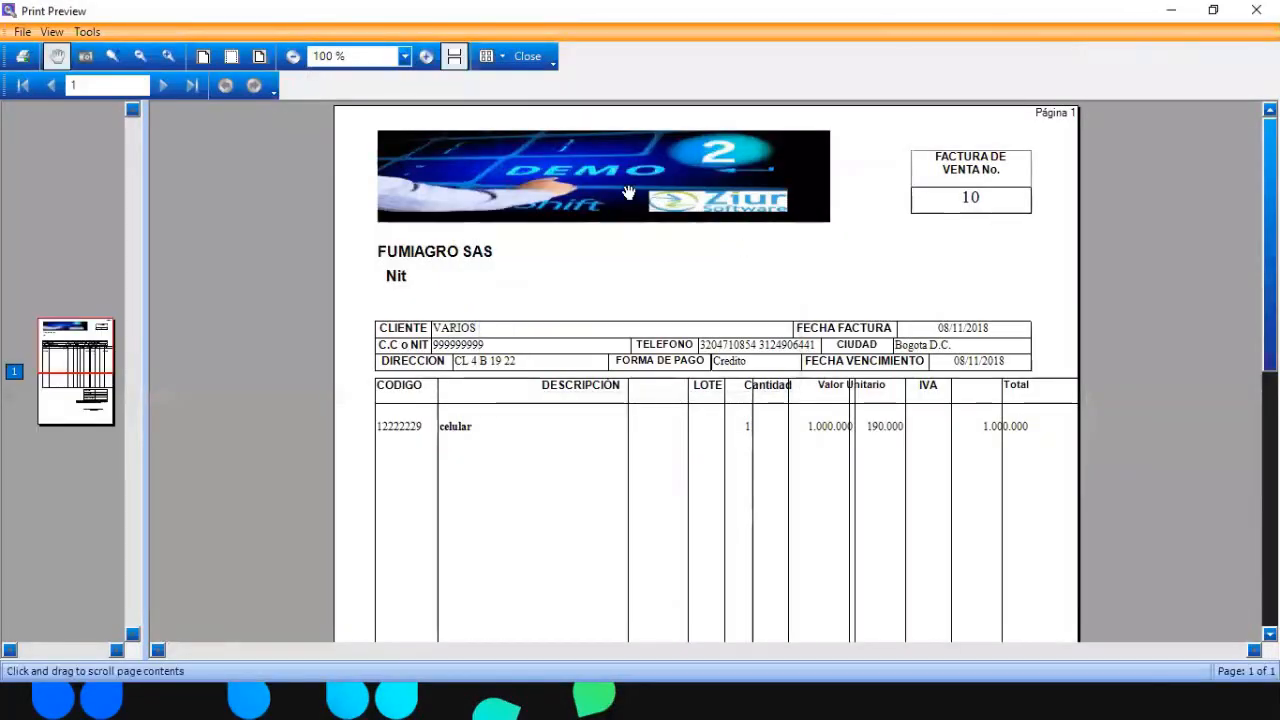
pyautogui.click(525, 57)
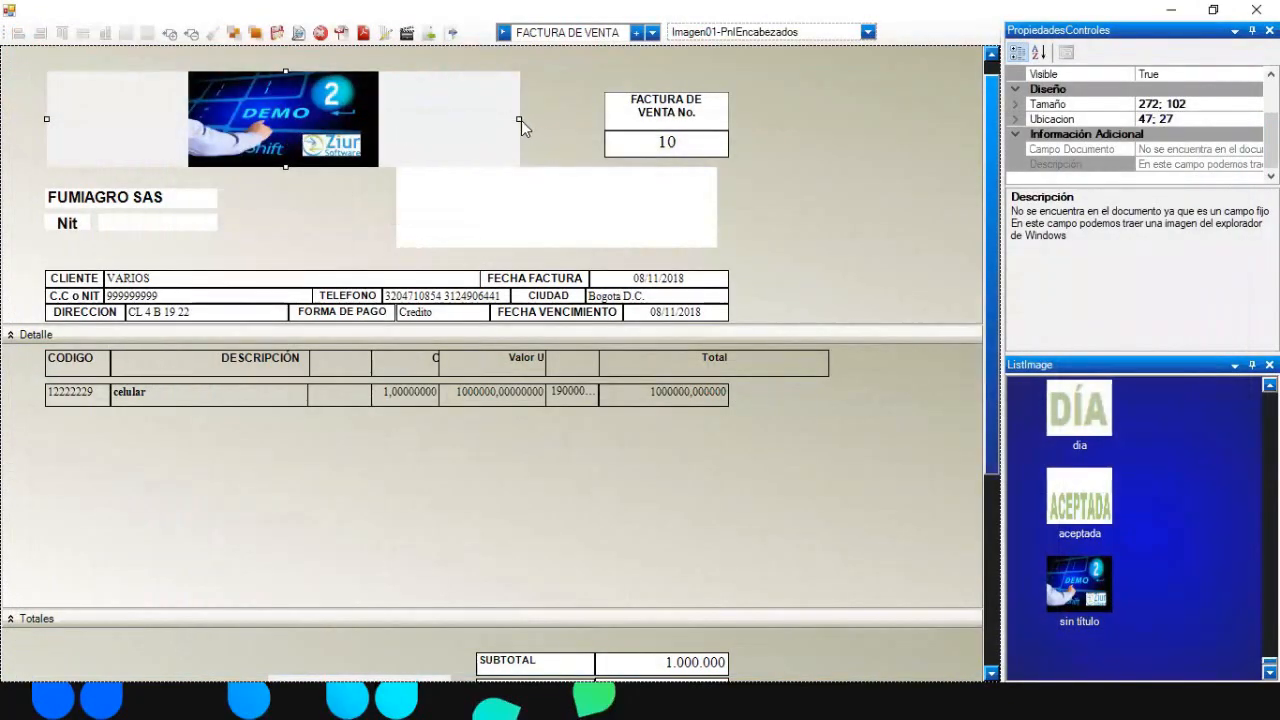
pyautogui.moveTo(520, 120); pyautogui.dragTo(326, 120)
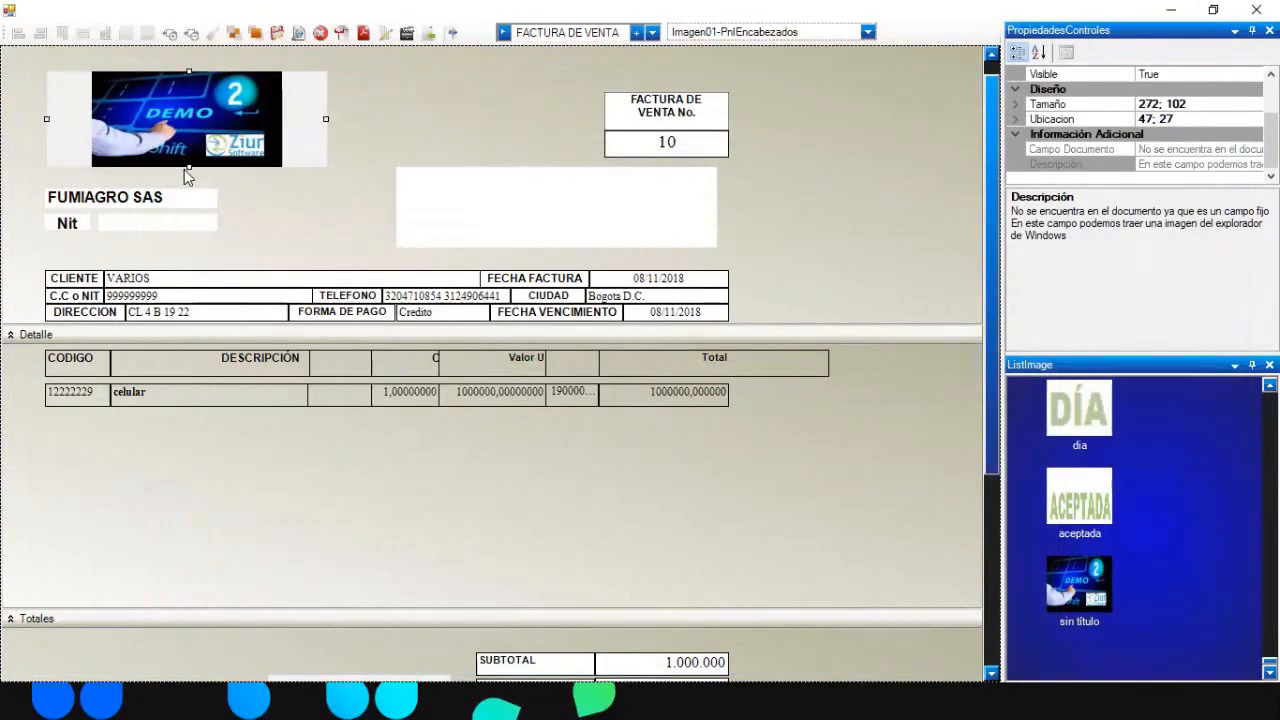
pyautogui.moveTo(186, 169); pyautogui.dragTo(230, 212)
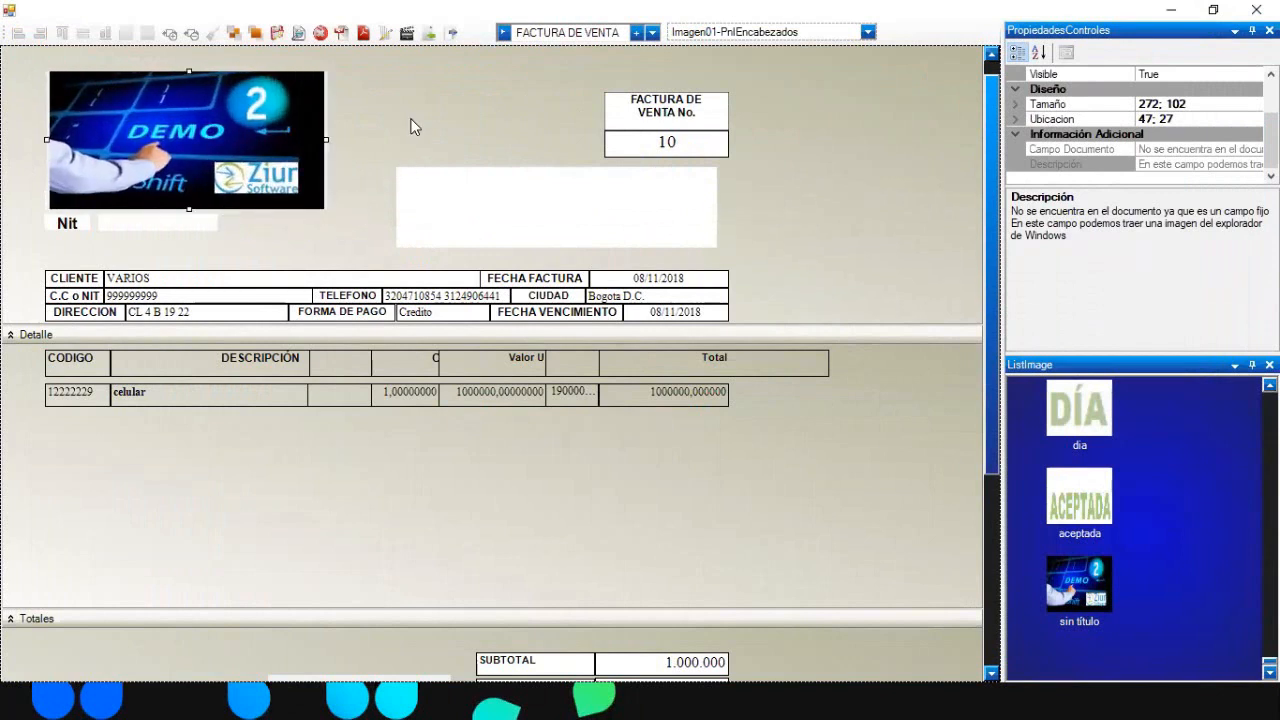
pyautogui.click(410, 126)
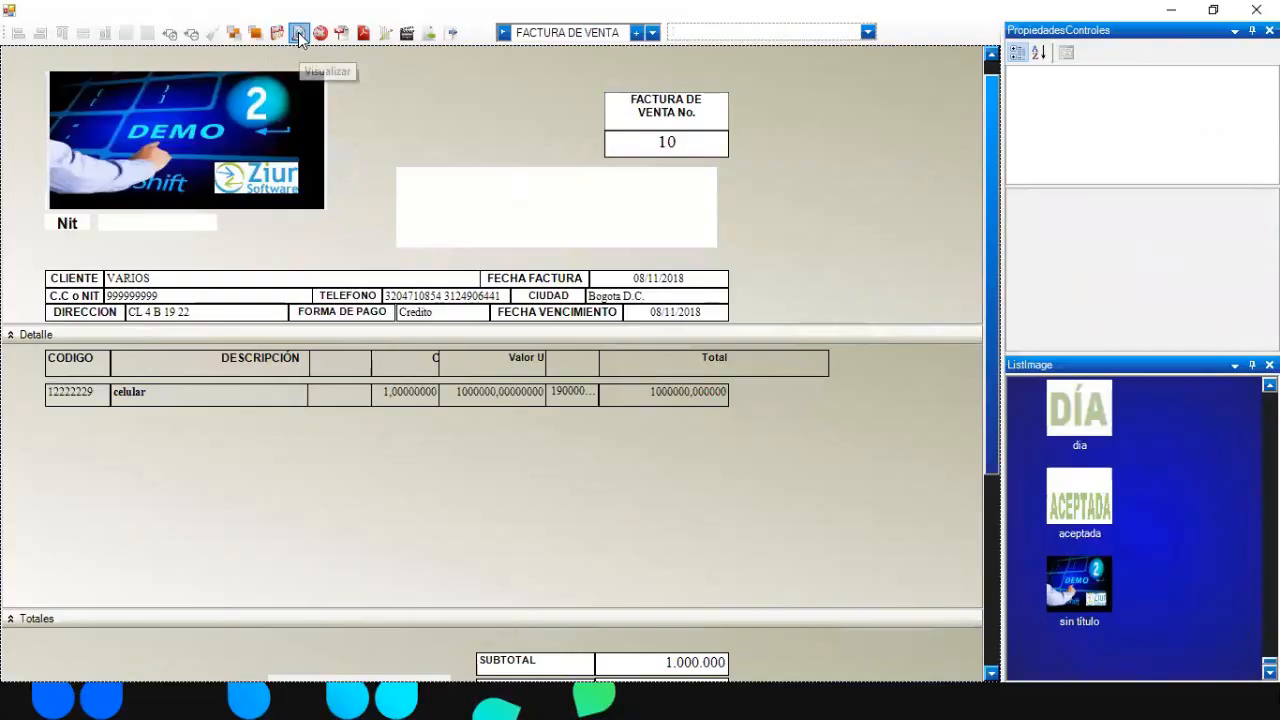
pyautogui.click(298, 32)
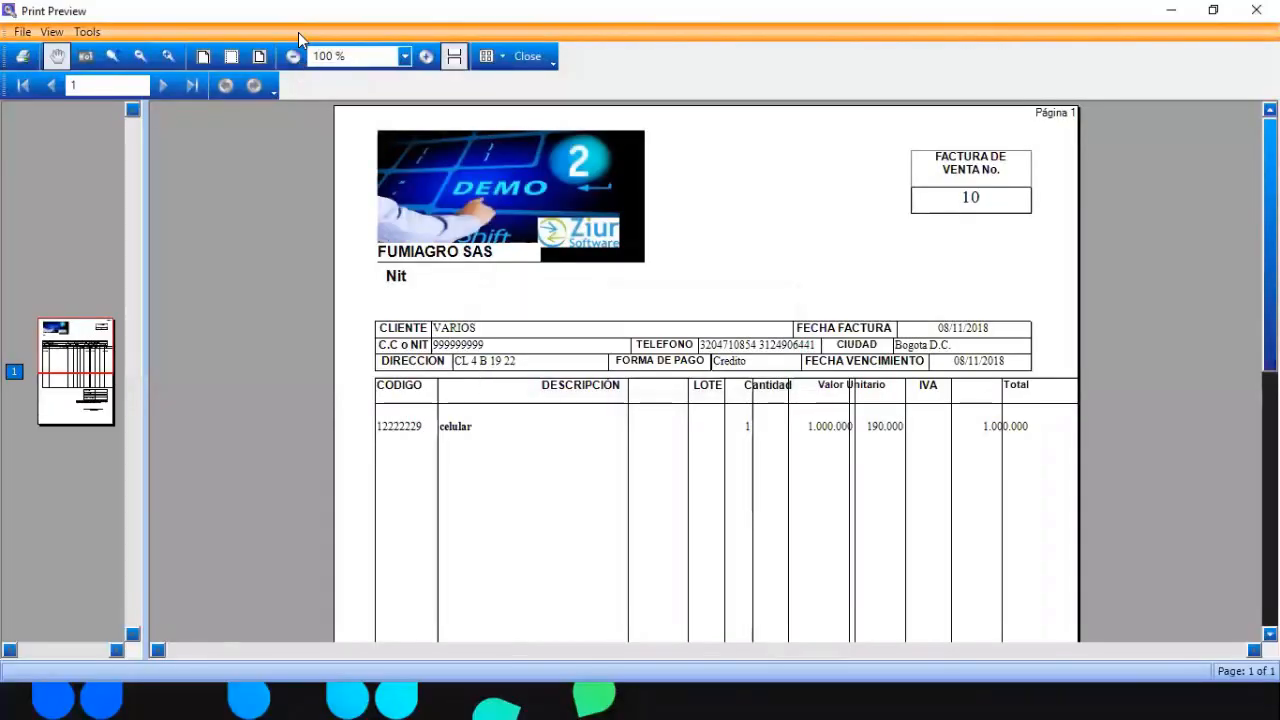
pyautogui.click(530, 60)
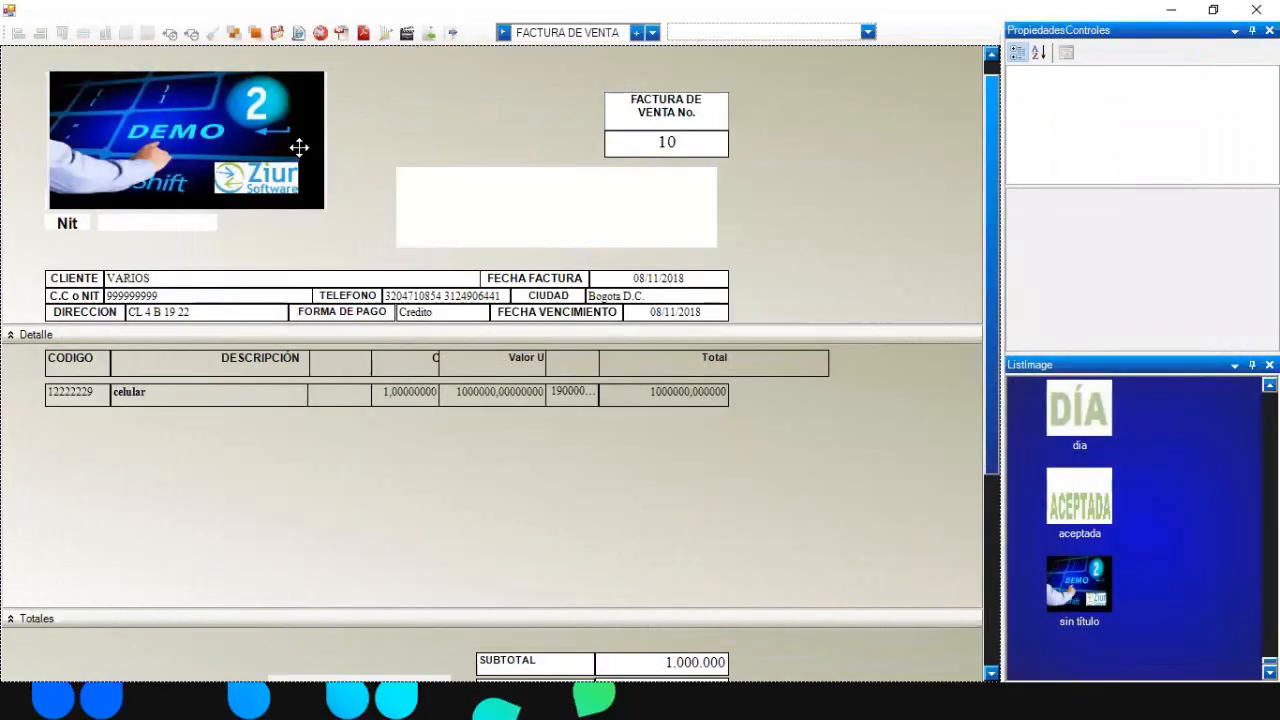
# - Shorten the DEMO logo so the FUMIAGRO SAS name field (184; 21 at 45; 152) shows beneath it
pyautogui.click(297, 140)
pyautogui.moveTo(187, 207); pyautogui.dragTo(217, 178)
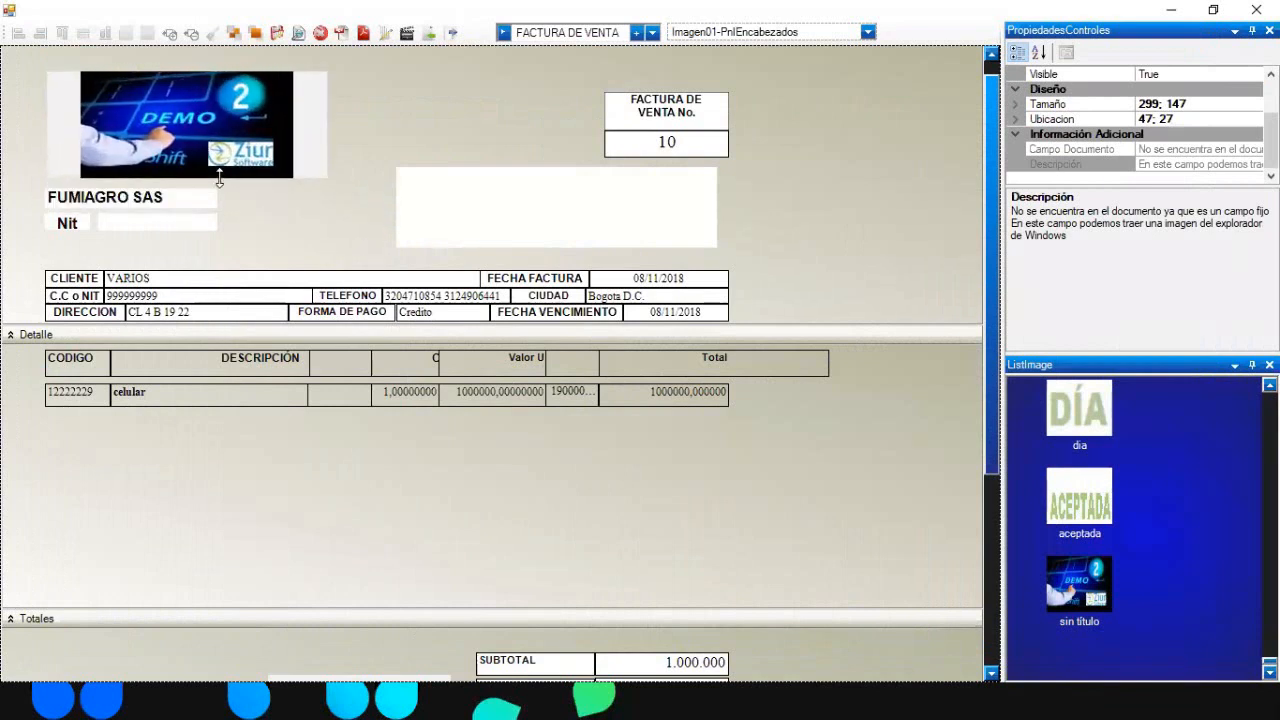
pyautogui.click(349, 126)
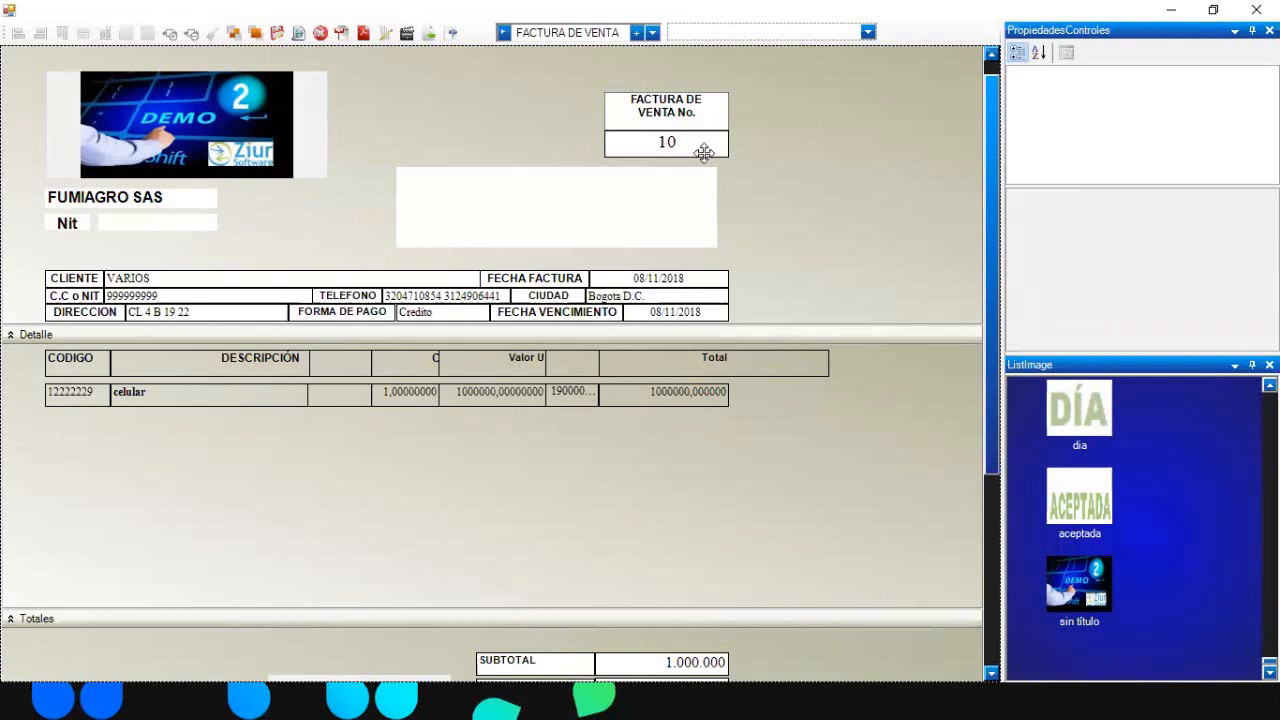
pyautogui.click(867, 33)
pyautogui.click(868, 34)
# - Inspect the FUMIAGRO SAS name, Nit, CLIENTE and DIRECCION fields' properties
pyautogui.click(146, 196)
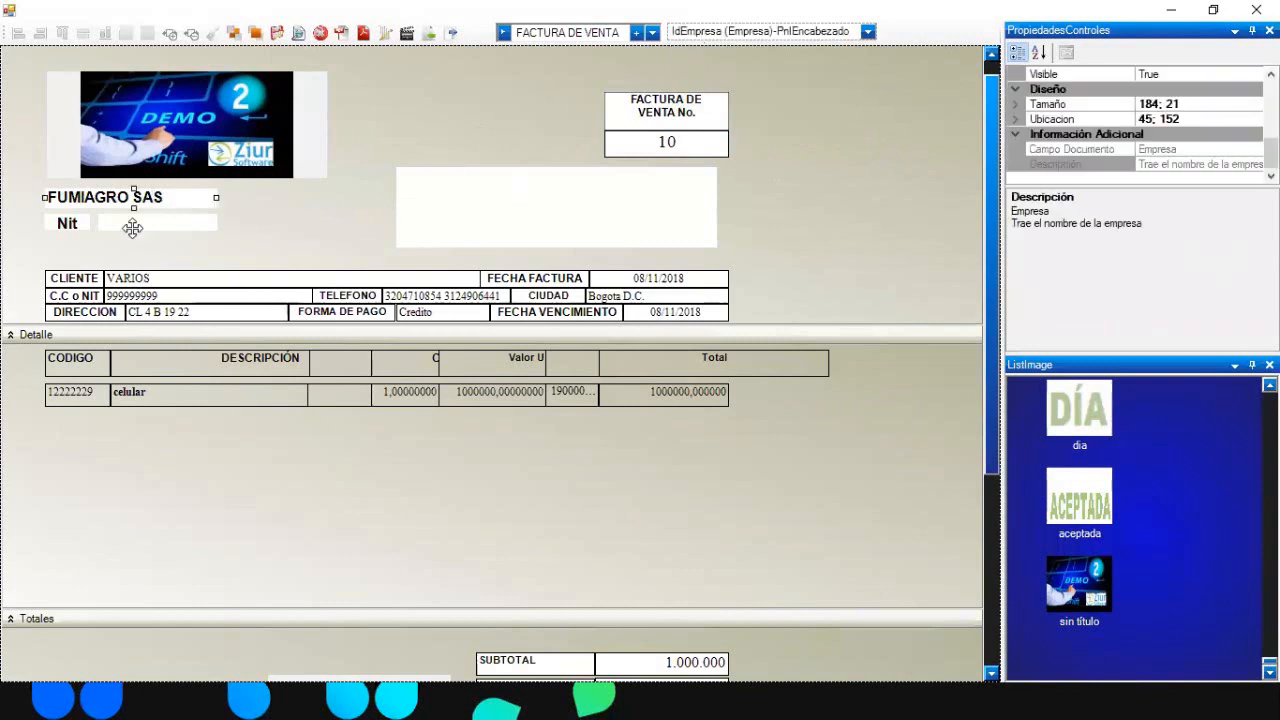
pyautogui.click(132, 228)
pyautogui.click(137, 278)
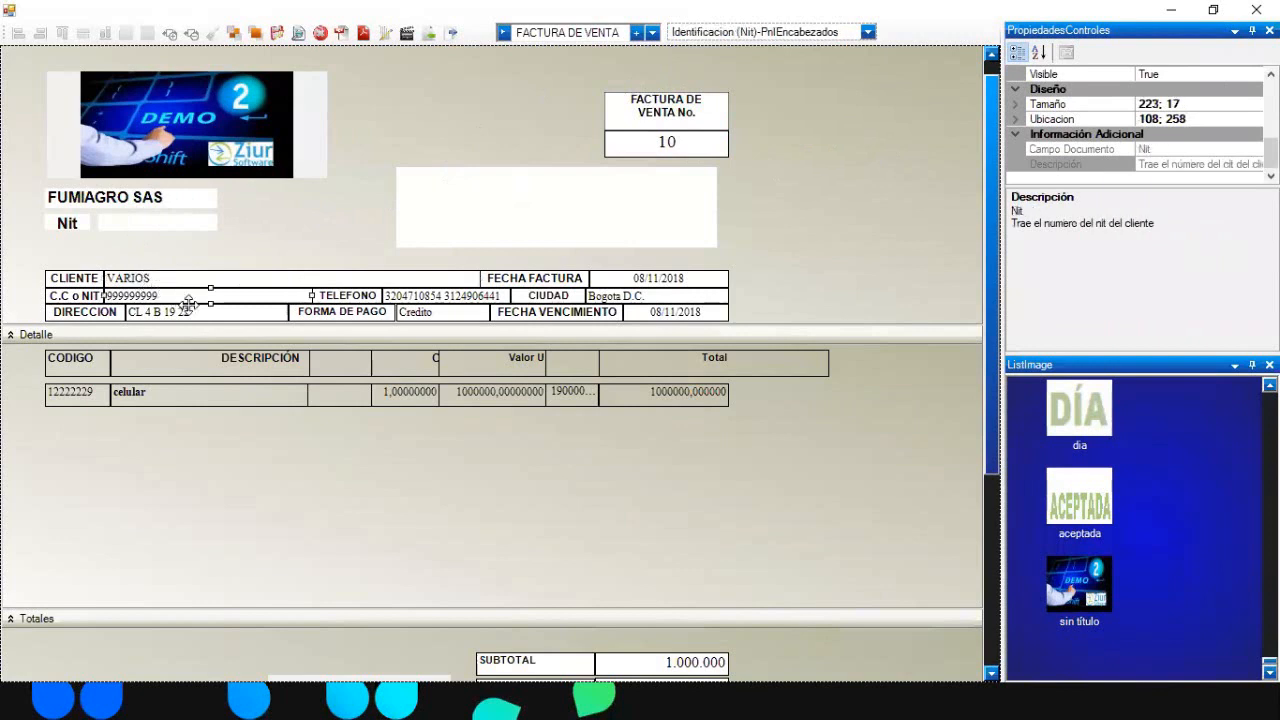
pyautogui.click(205, 310)
# - Inspect the Telefono, Forma de pago and Ciudad fields' properties, then clear the selection
pyautogui.click(401, 299)
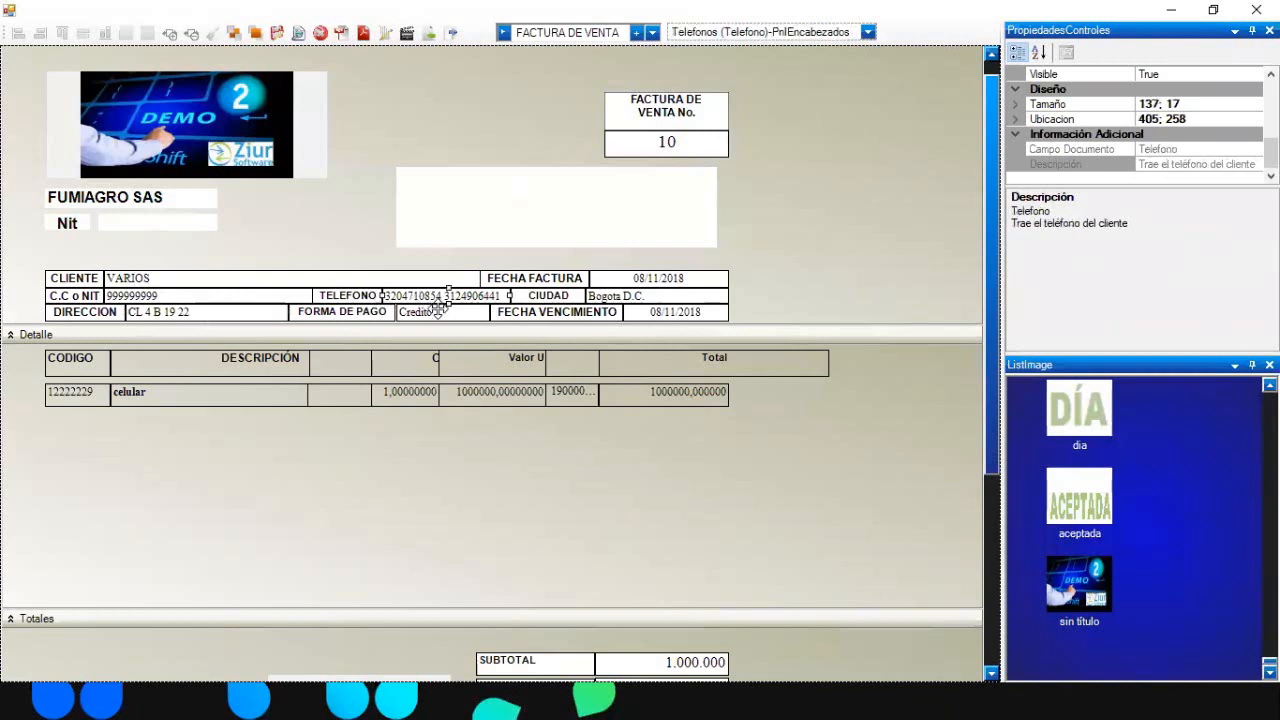
pyautogui.click(438, 311)
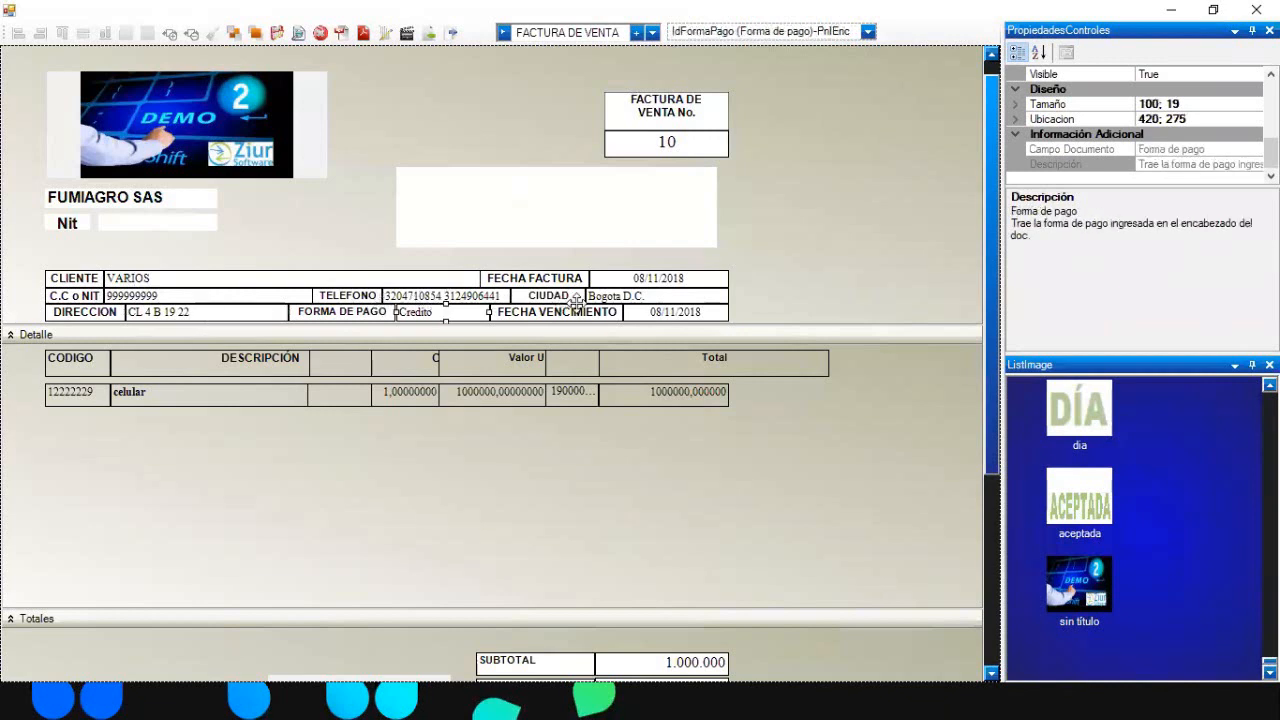
pyautogui.click(638, 296)
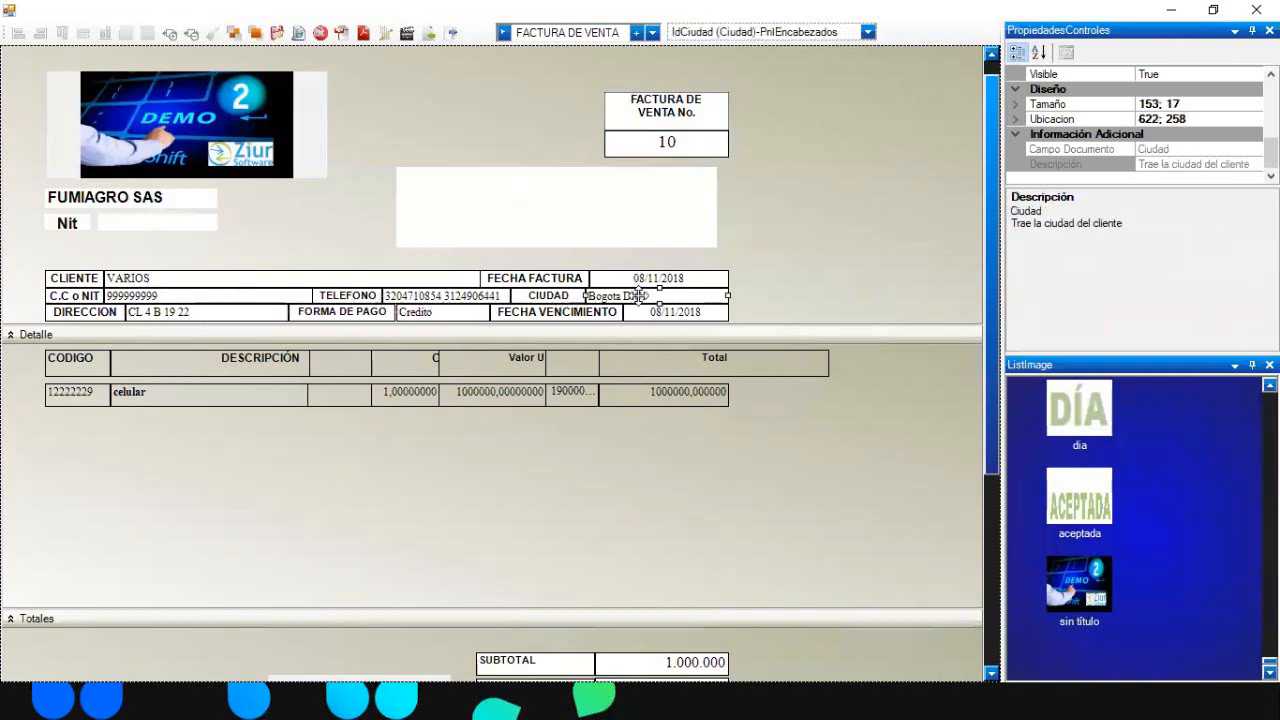
pyautogui.click(834, 163)
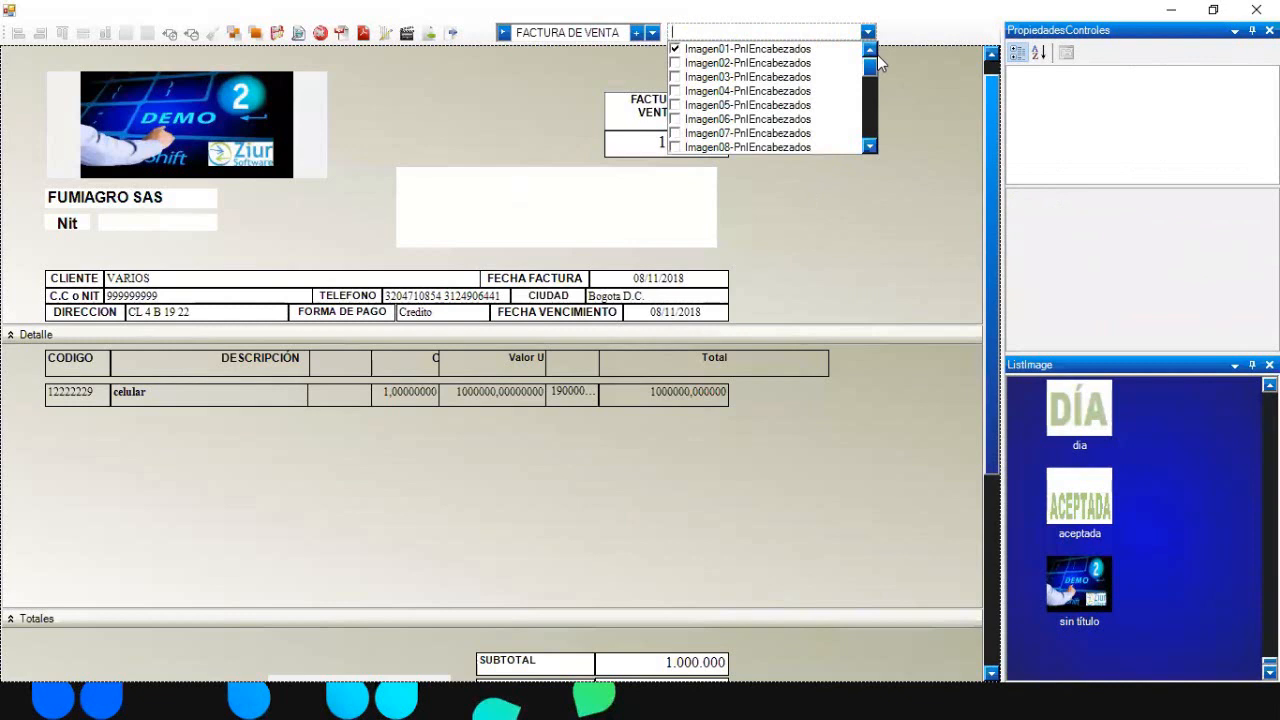
# - Bring the EmpresaResolucion field to the front and stretch it over the white box (144; 22 at 439; 53)
pyautogui.write('ESOL')
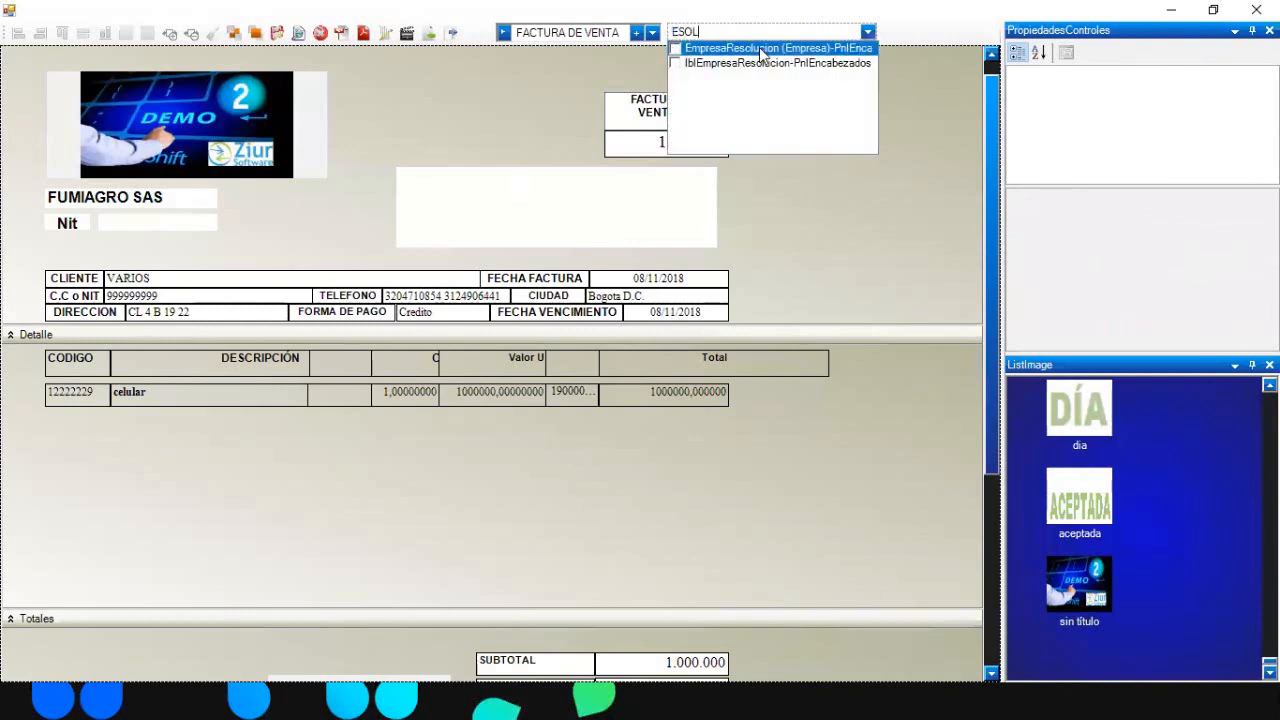
pyautogui.click(675, 48)
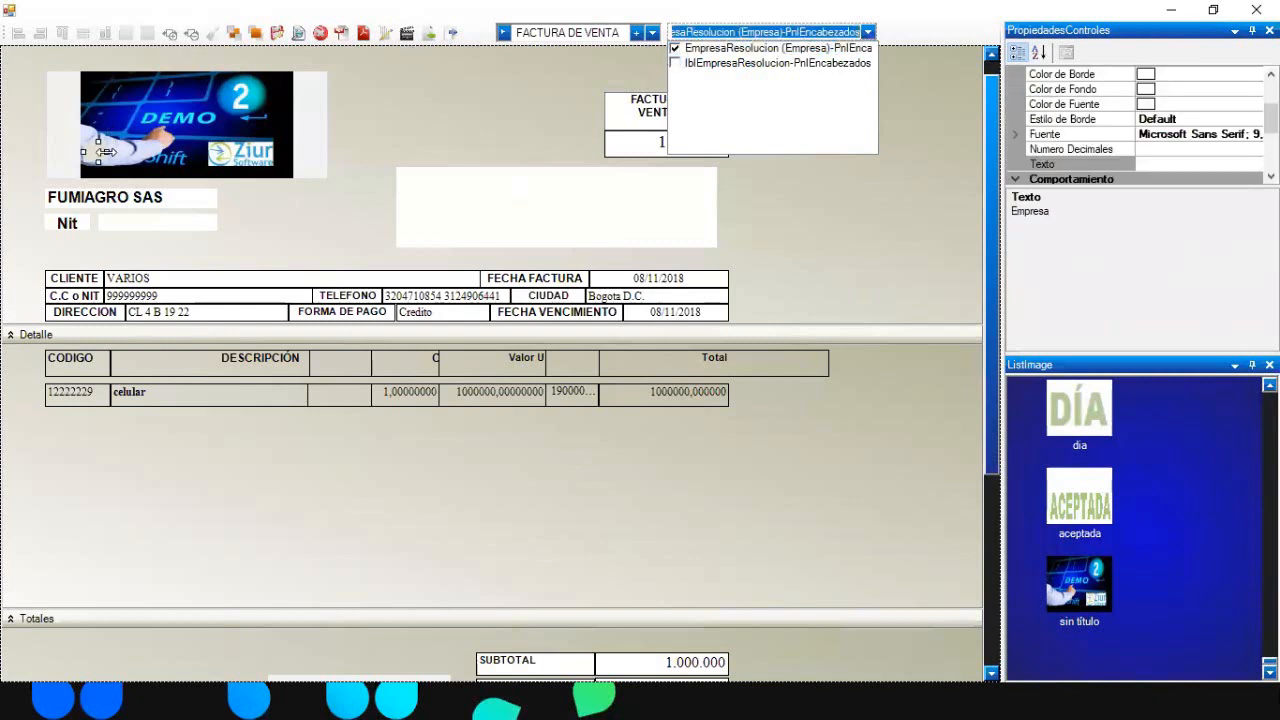
pyautogui.click(105, 152)
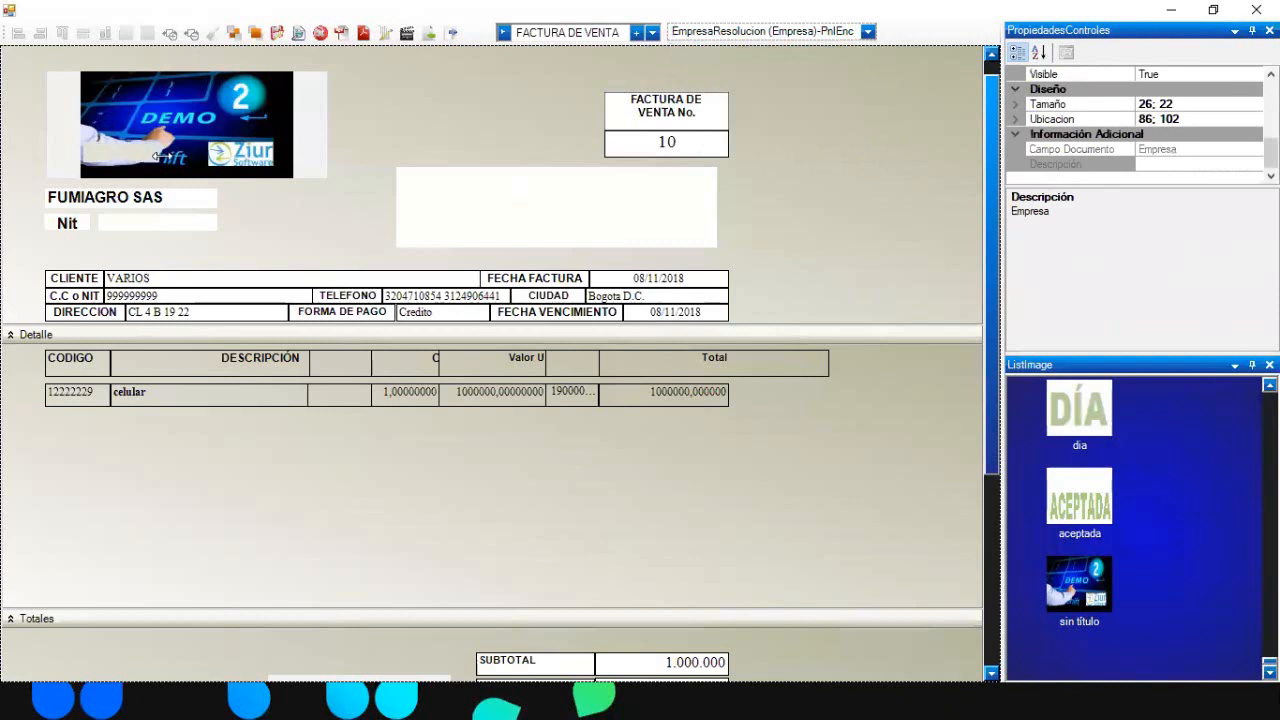
pyautogui.click(531, 109)
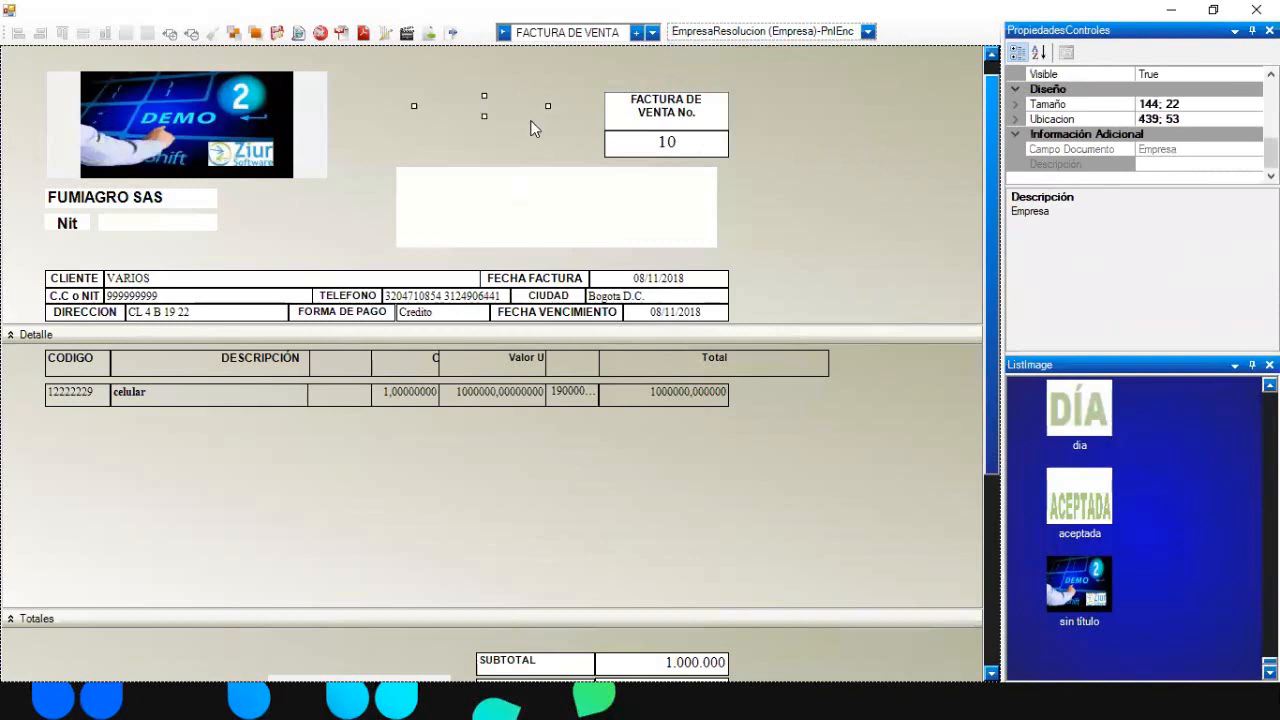
pyautogui.click(261, 35)
pyautogui.moveTo(486, 119); pyautogui.dragTo(491, 171)
pyautogui.click(731, 190)
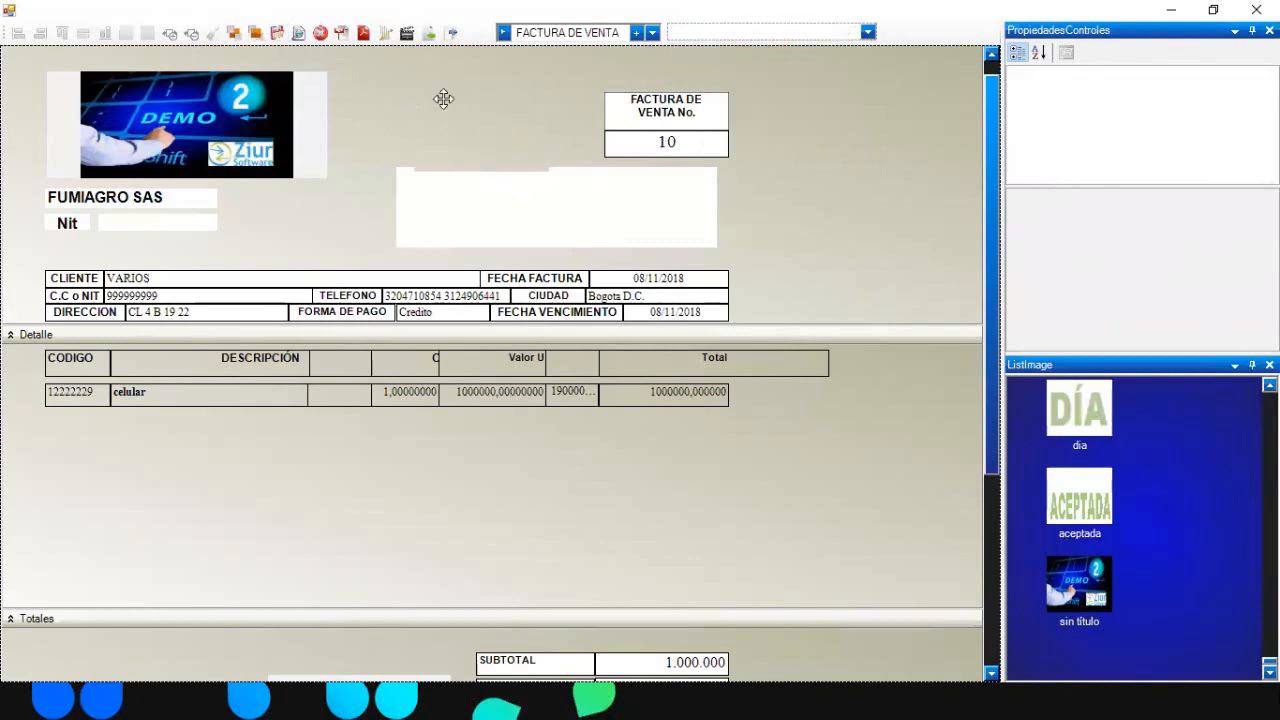
pyautogui.click(298, 33)
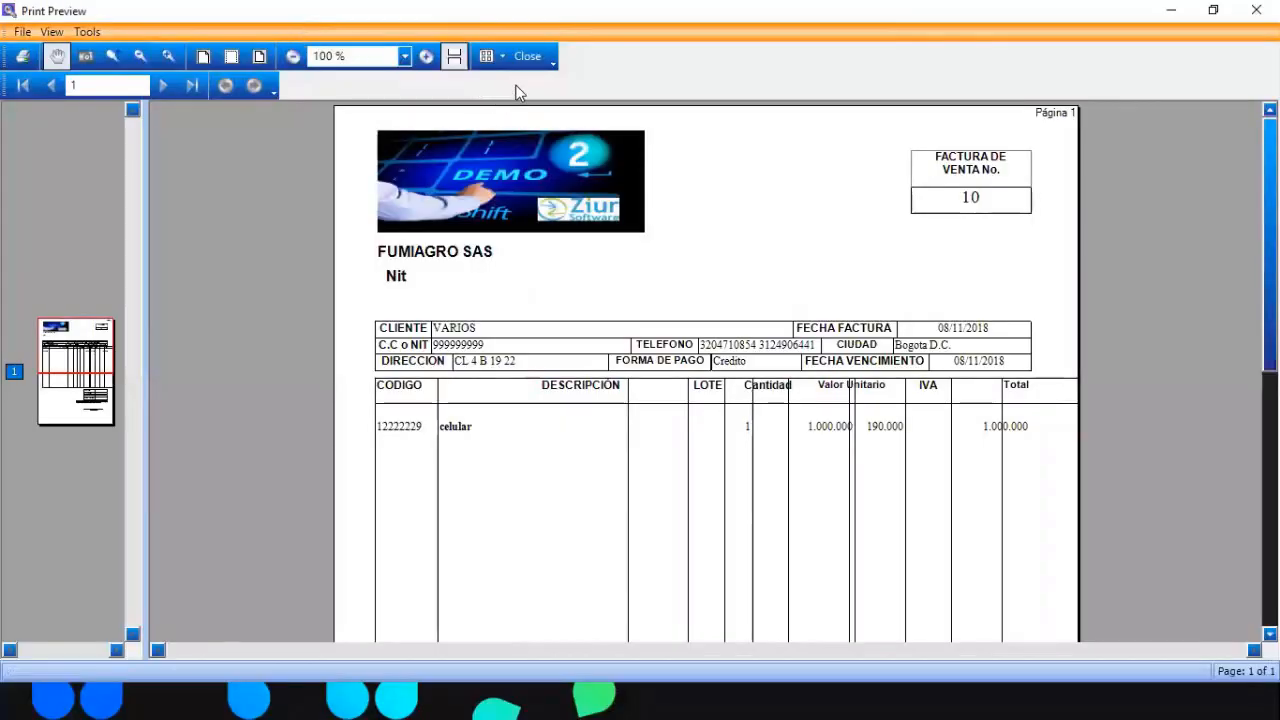
# - Review the invoice print preview again, reselecting the resolution field in between
pyautogui.click(530, 60)
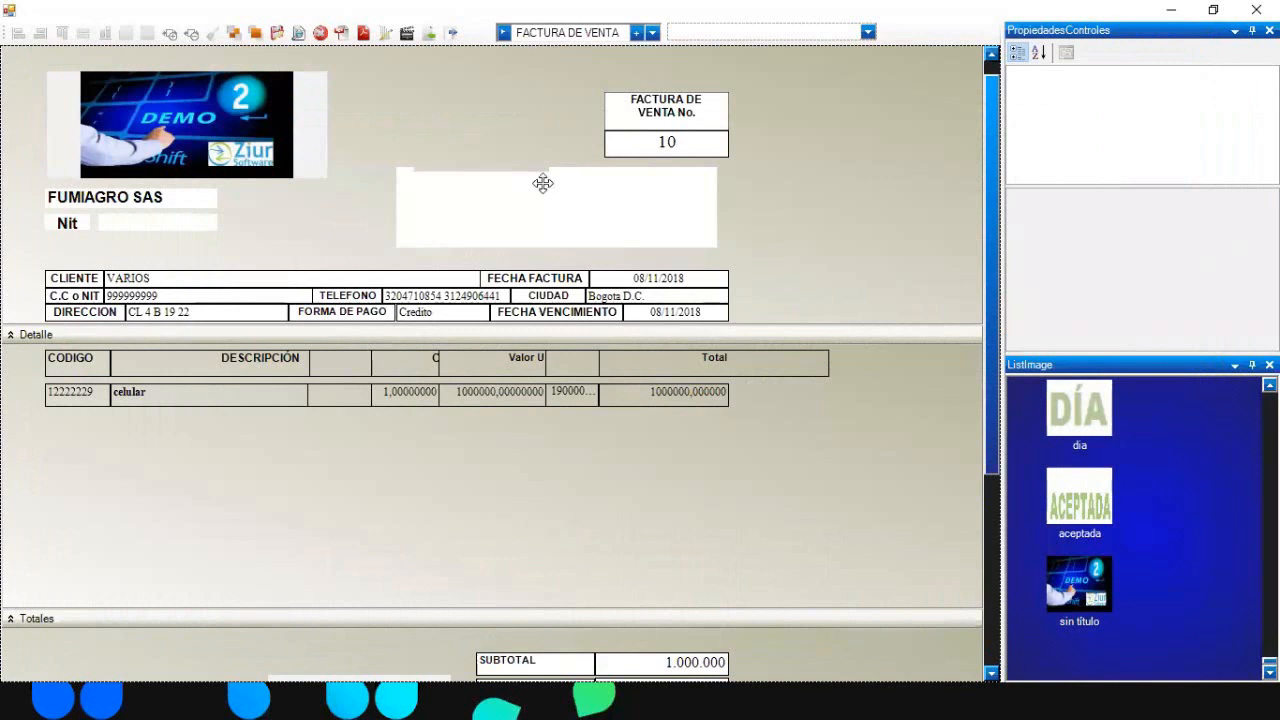
pyautogui.click(474, 127)
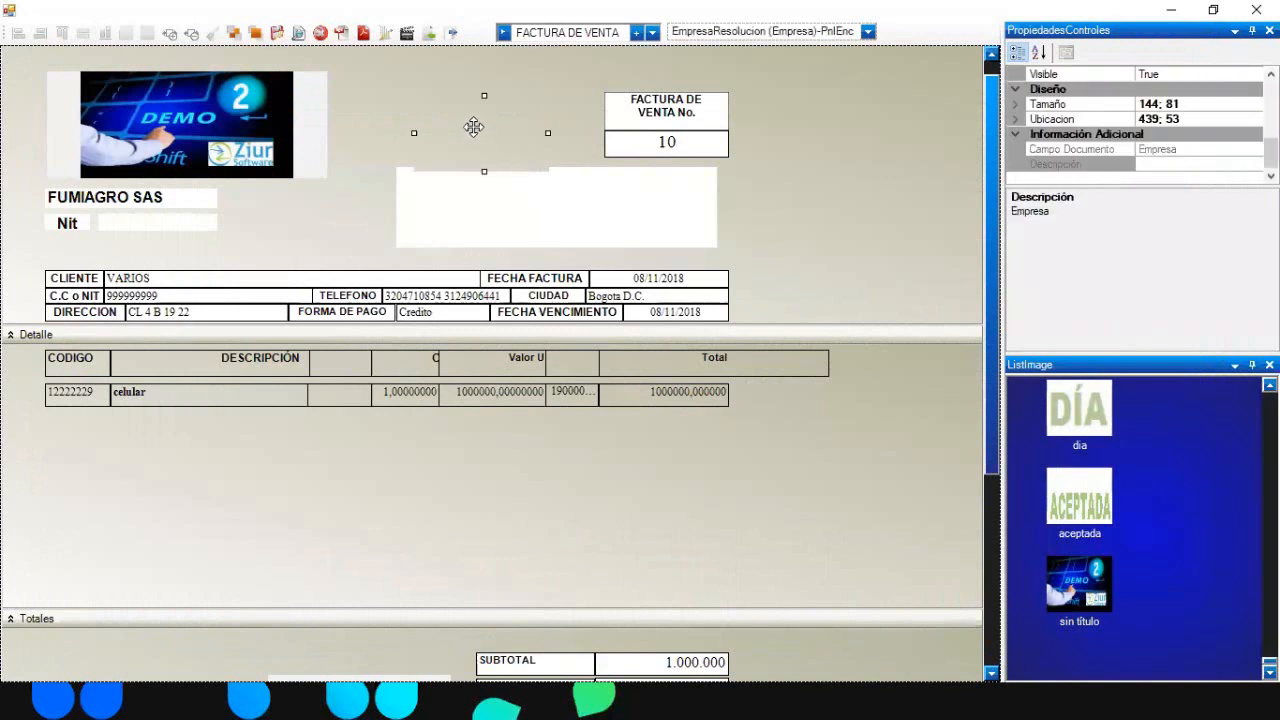
pyautogui.click(789, 200)
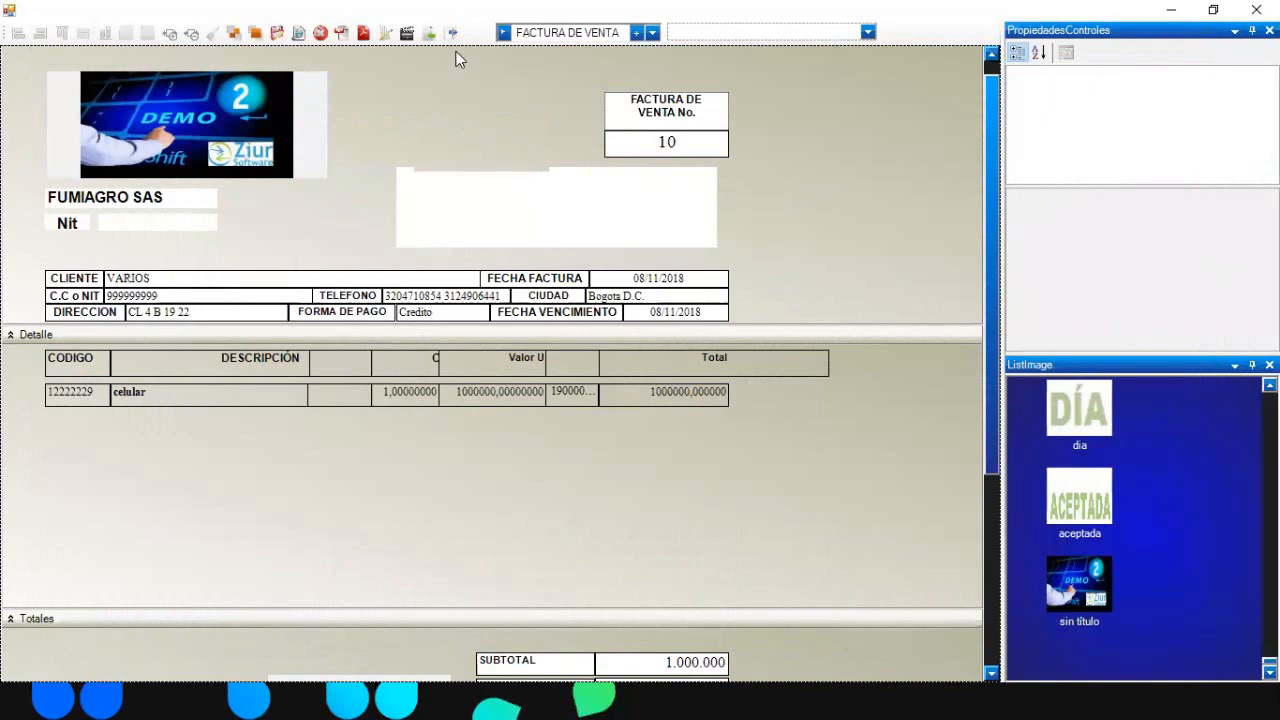
pyautogui.click(296, 35)
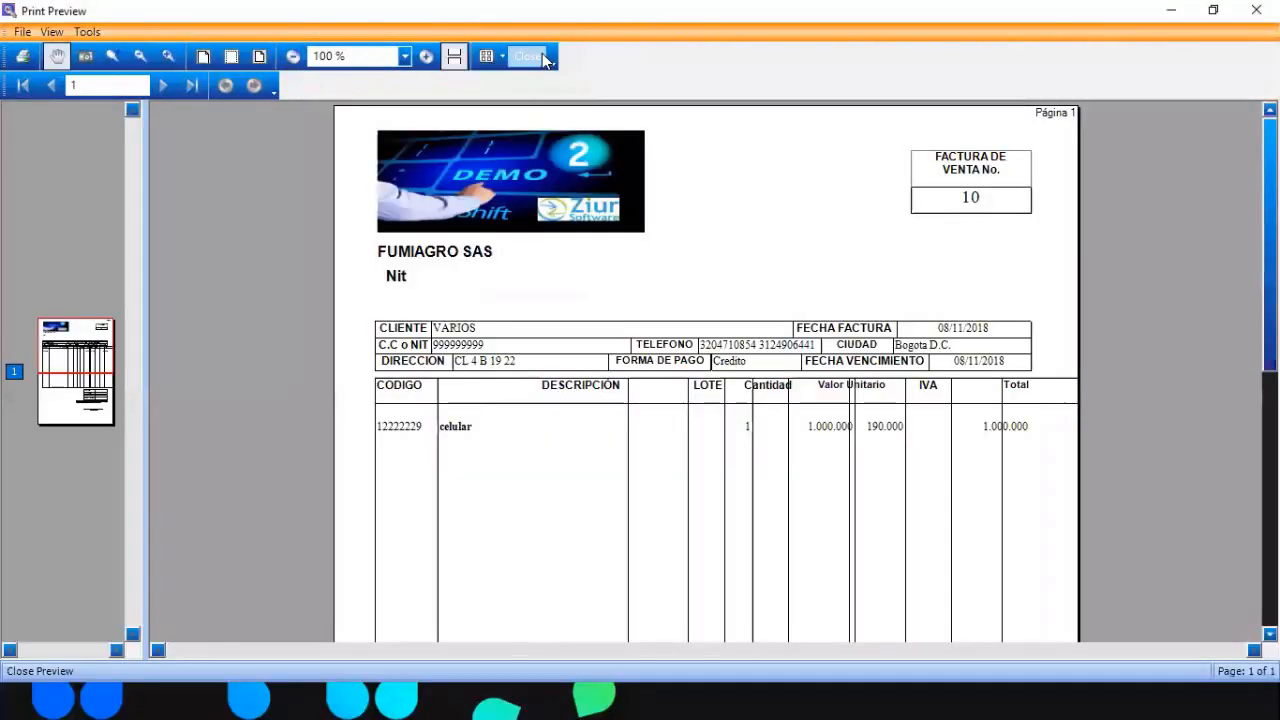
pyautogui.click(520, 54)
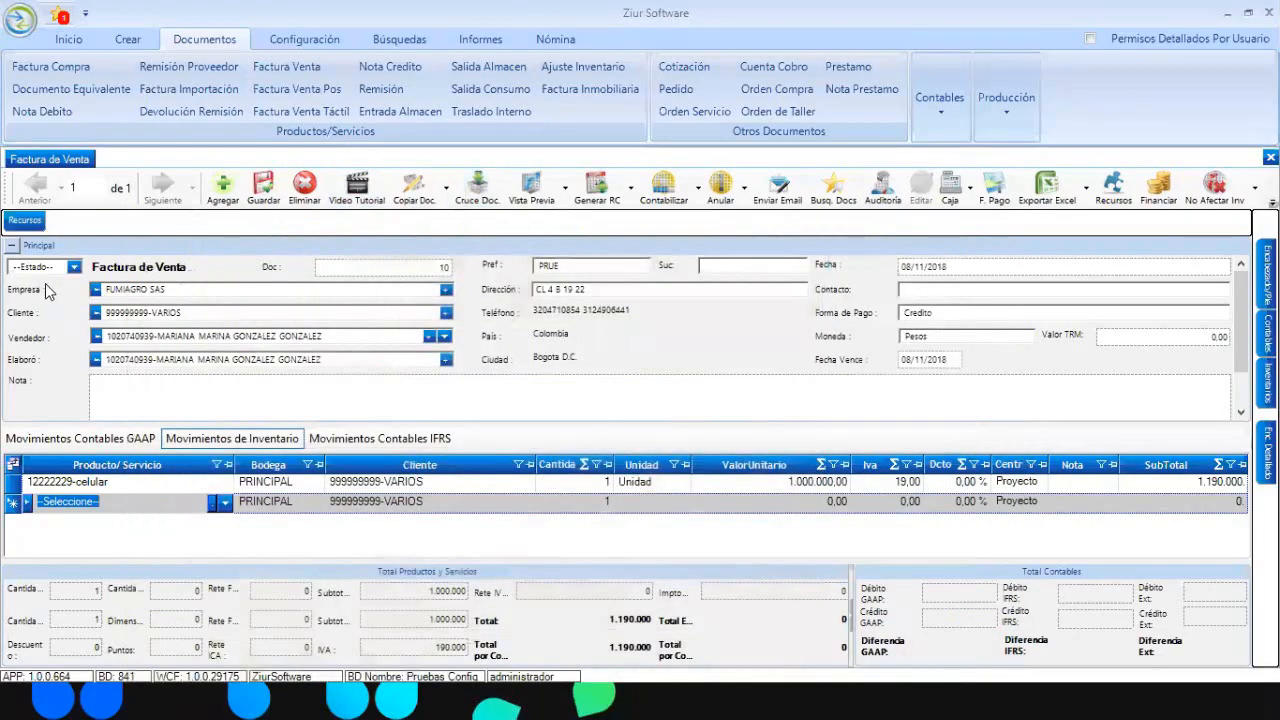
# - Set the company's Resolución to 'AUTORIZACION FACTURACION DIAN NO 123456789 DESDE 6000 HASTA 8000' and save
pyautogui.click(96, 289)
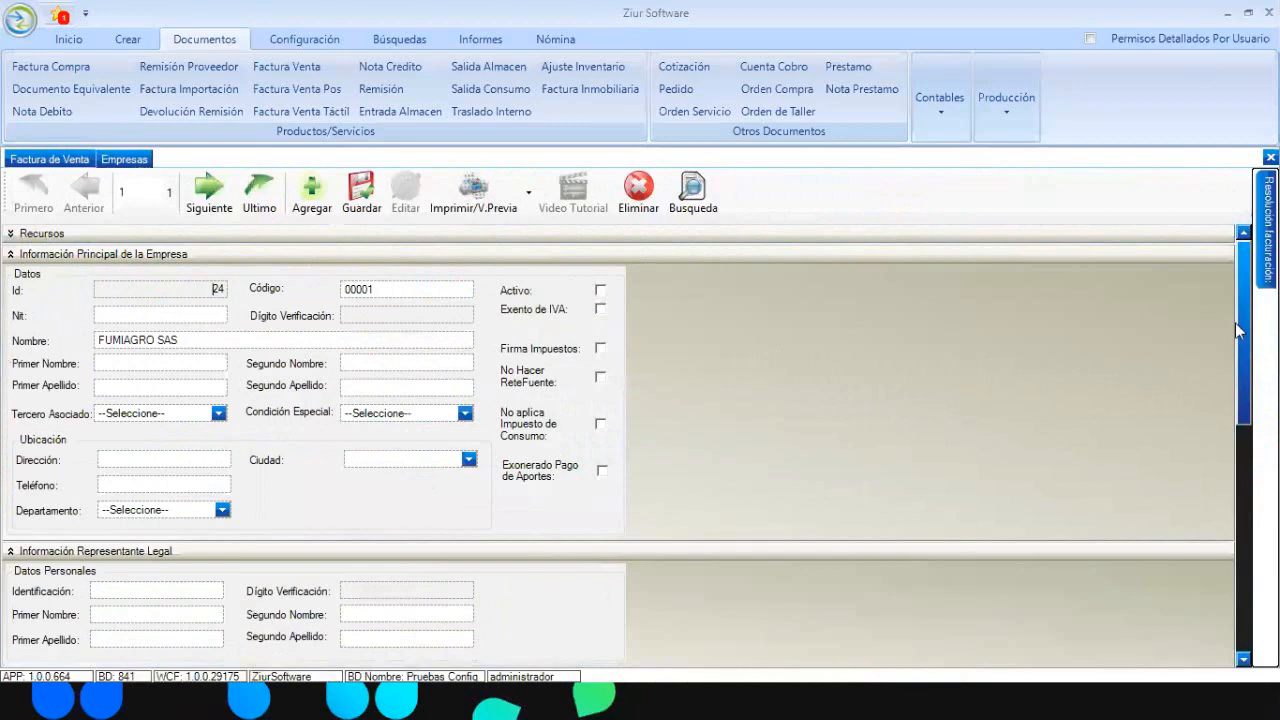
pyautogui.moveTo(1241, 328); pyautogui.dragTo(1213, 590)
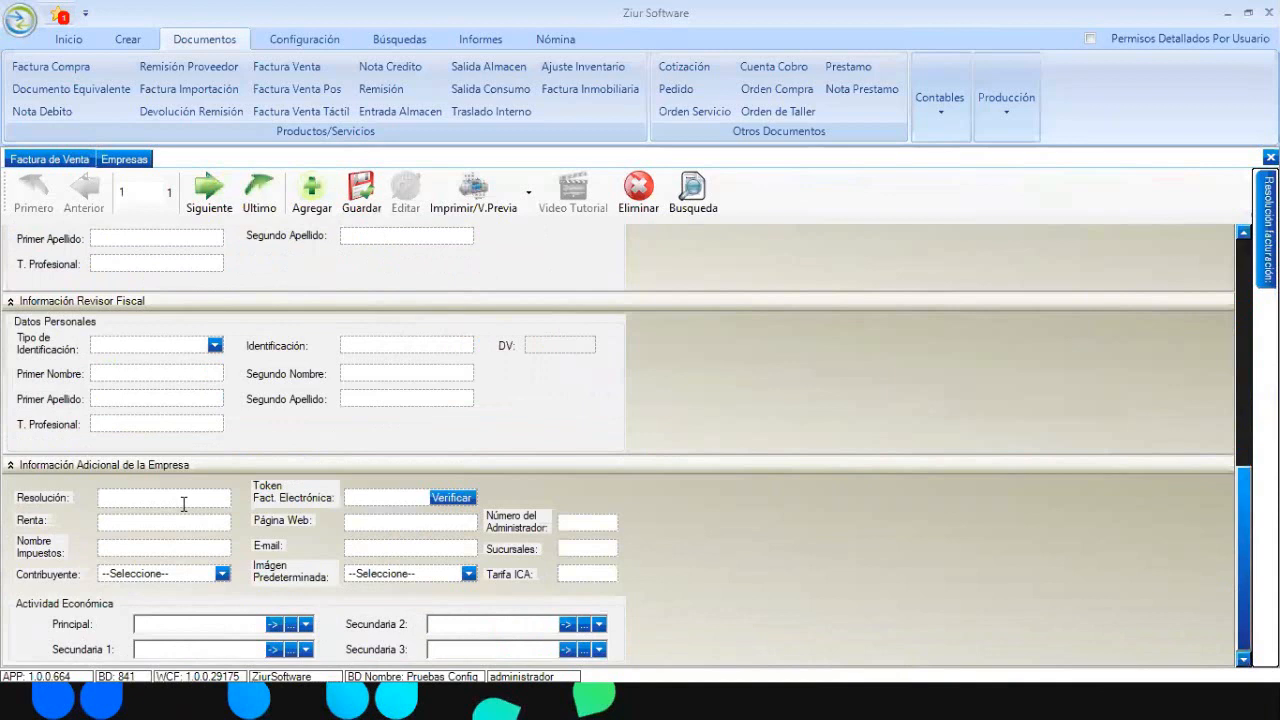
pyautogui.write('ORIZACION FACTURACION DIAN NO 123456789 DESDE 6000 GAST')
pyautogui.press('BackSpace')
pyautogui.press('BackSpace')
pyautogui.press('BackSpace')
pyautogui.write('HASTA 8000')
pyautogui.click(147, 404)
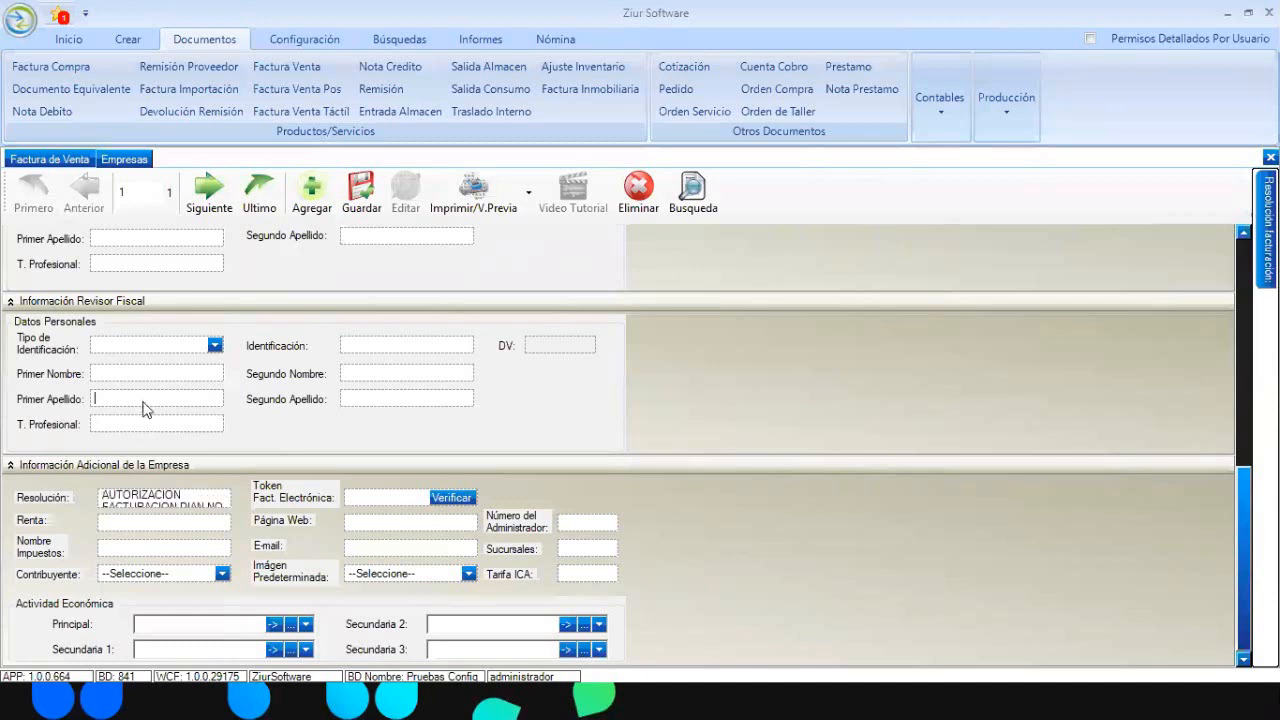
pyautogui.click(358, 188)
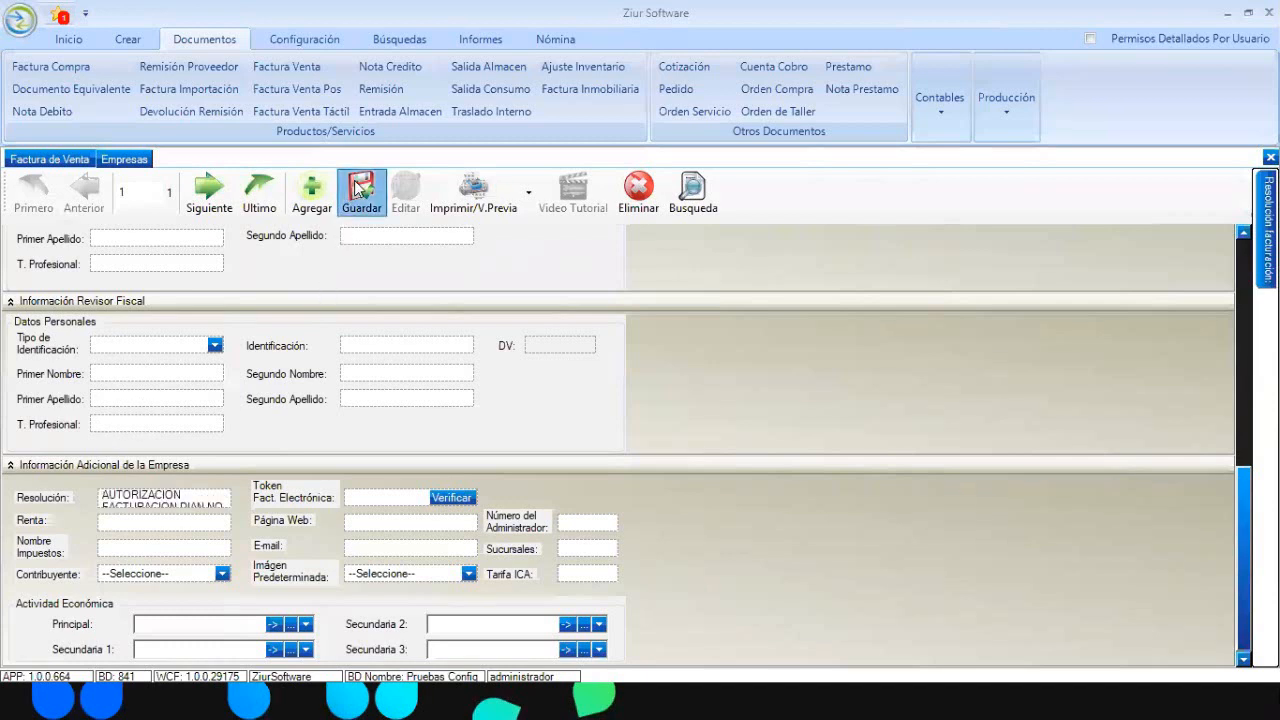
pyautogui.click(86, 162)
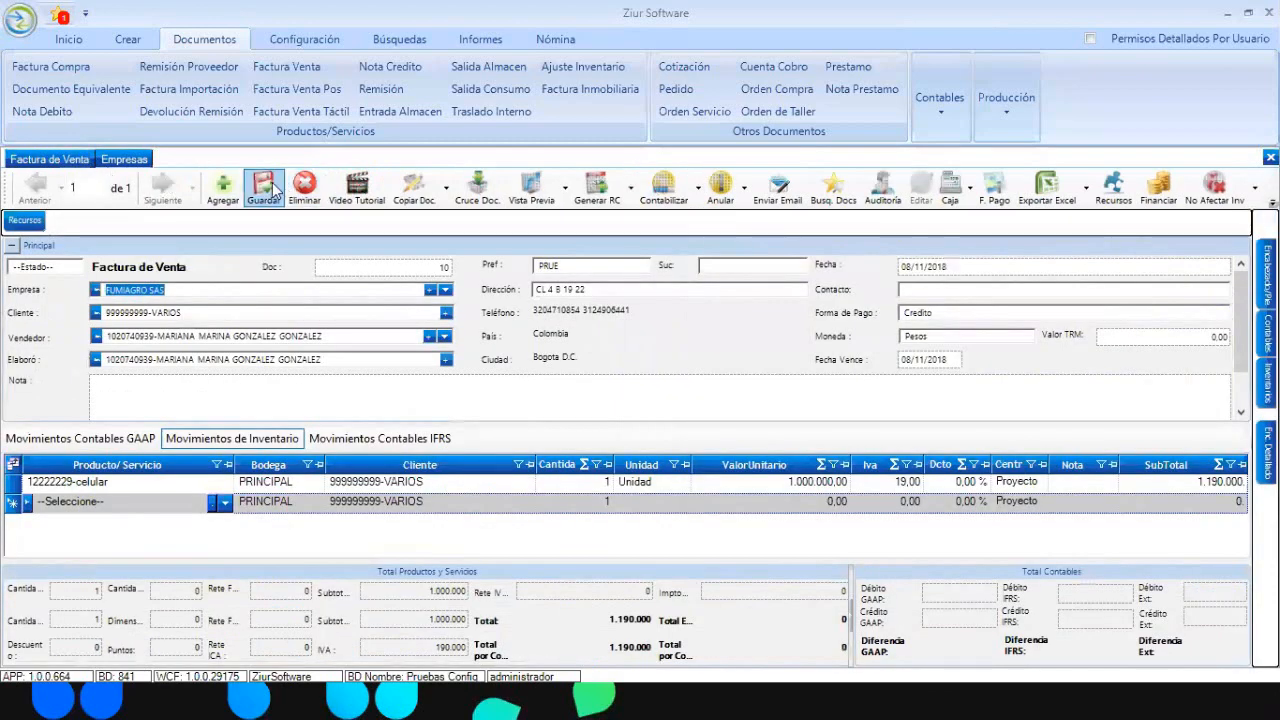
# - Start new sales invoice 11 and choose its client
pyautogui.click(1271, 158)
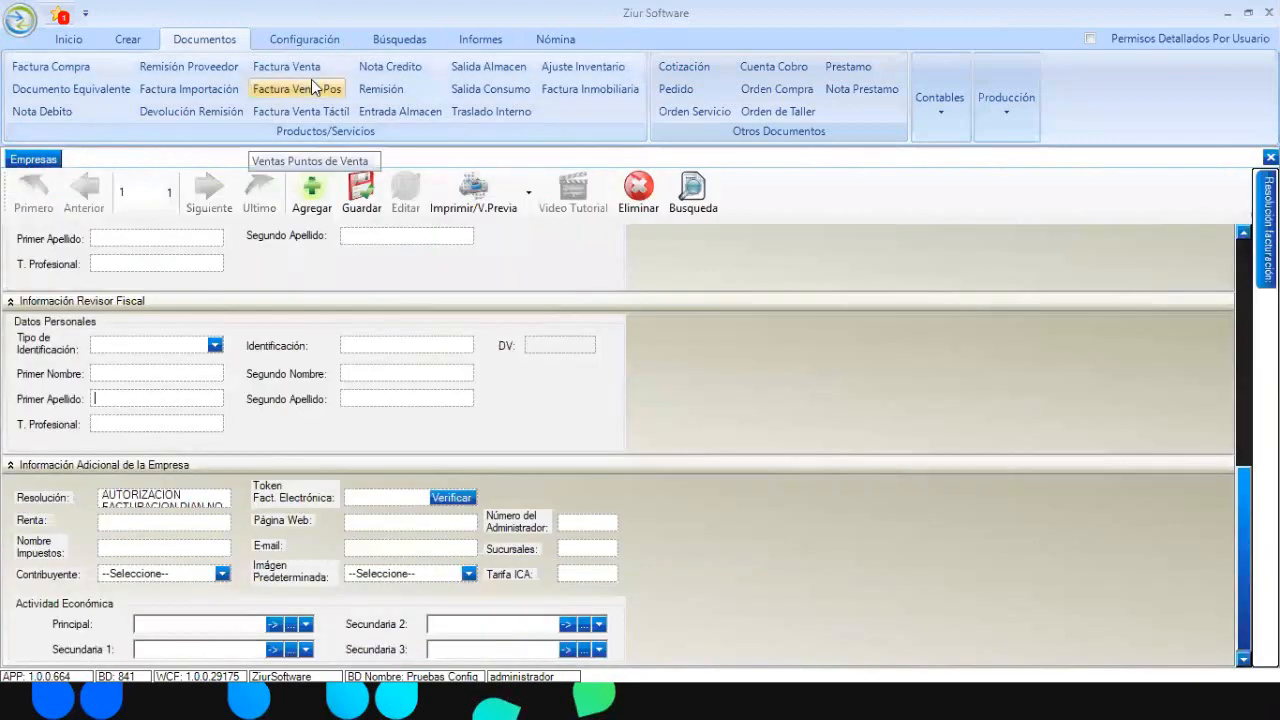
pyautogui.click(307, 68)
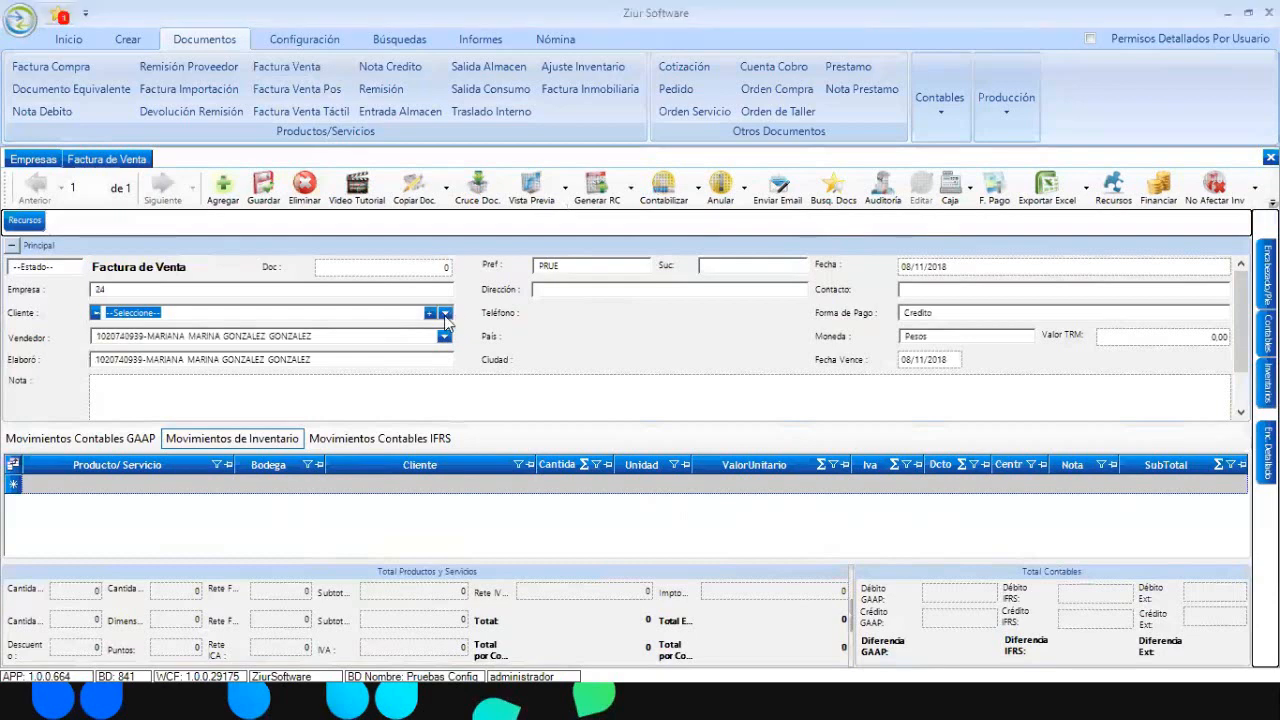
pyautogui.click(445, 313)
pyautogui.click(270, 388)
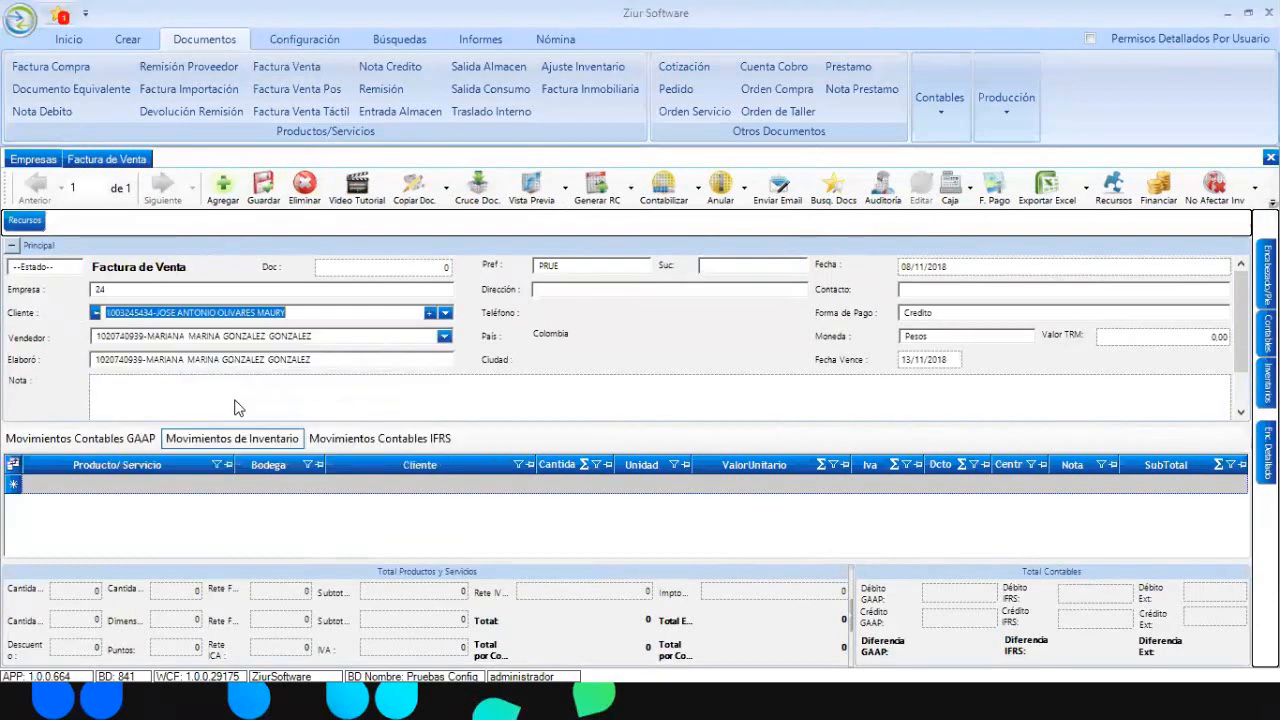
# - Add a CA001-CABLE line with unit price 1.000.000 and open the invoice template design
pyautogui.click(220, 484)
pyautogui.click(222, 484)
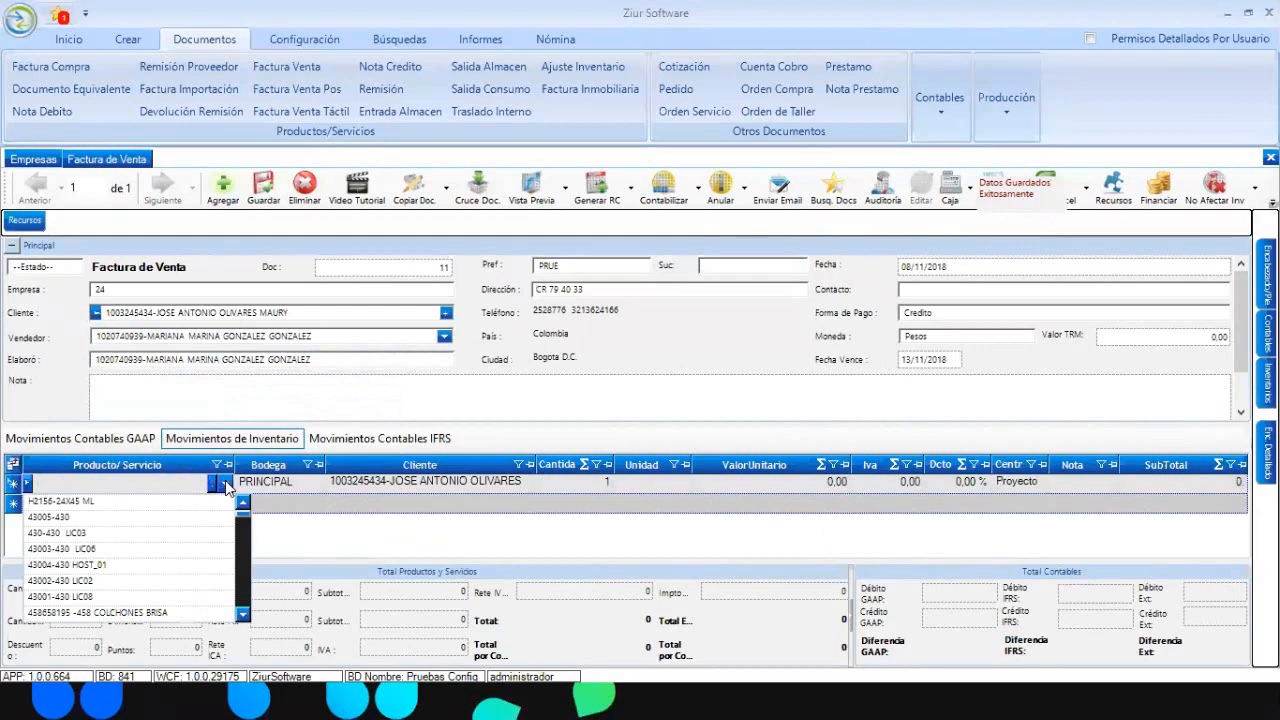
pyautogui.scroll(-1, 228, 487)
pyautogui.click(700, 391)
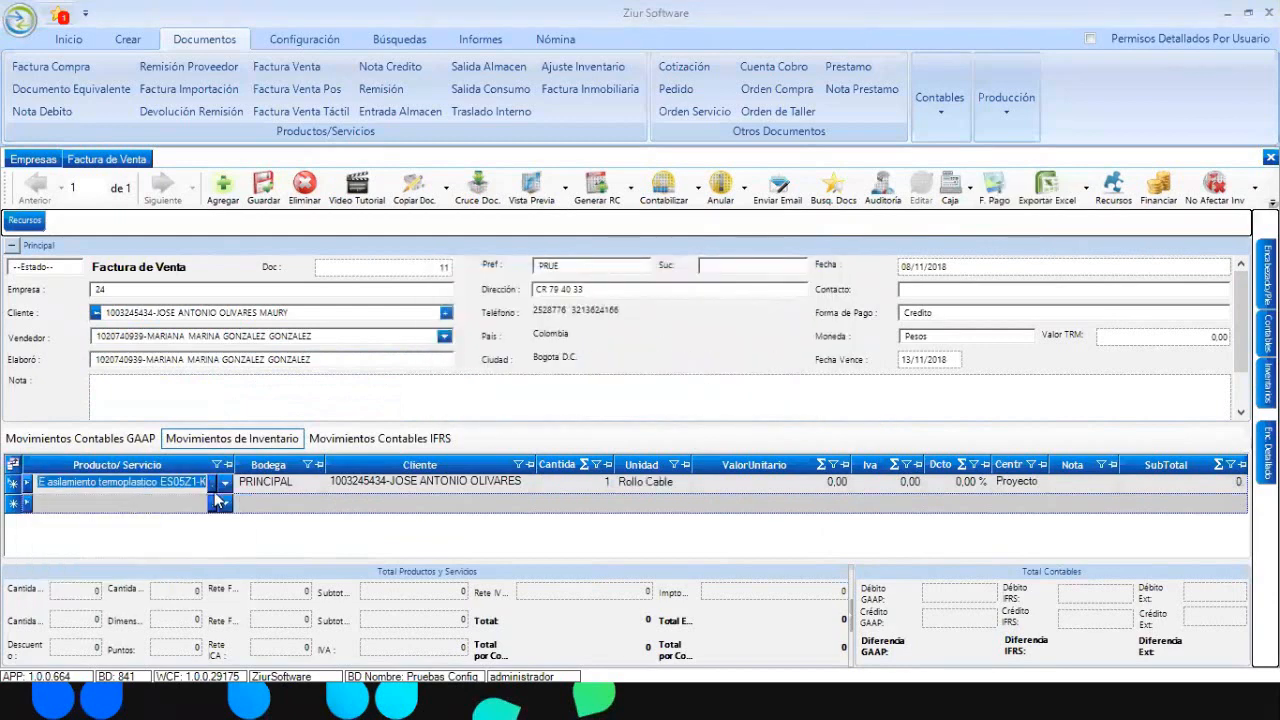
pyautogui.click(225, 485)
pyautogui.press('BackSpace')
pyautogui.click(130, 614)
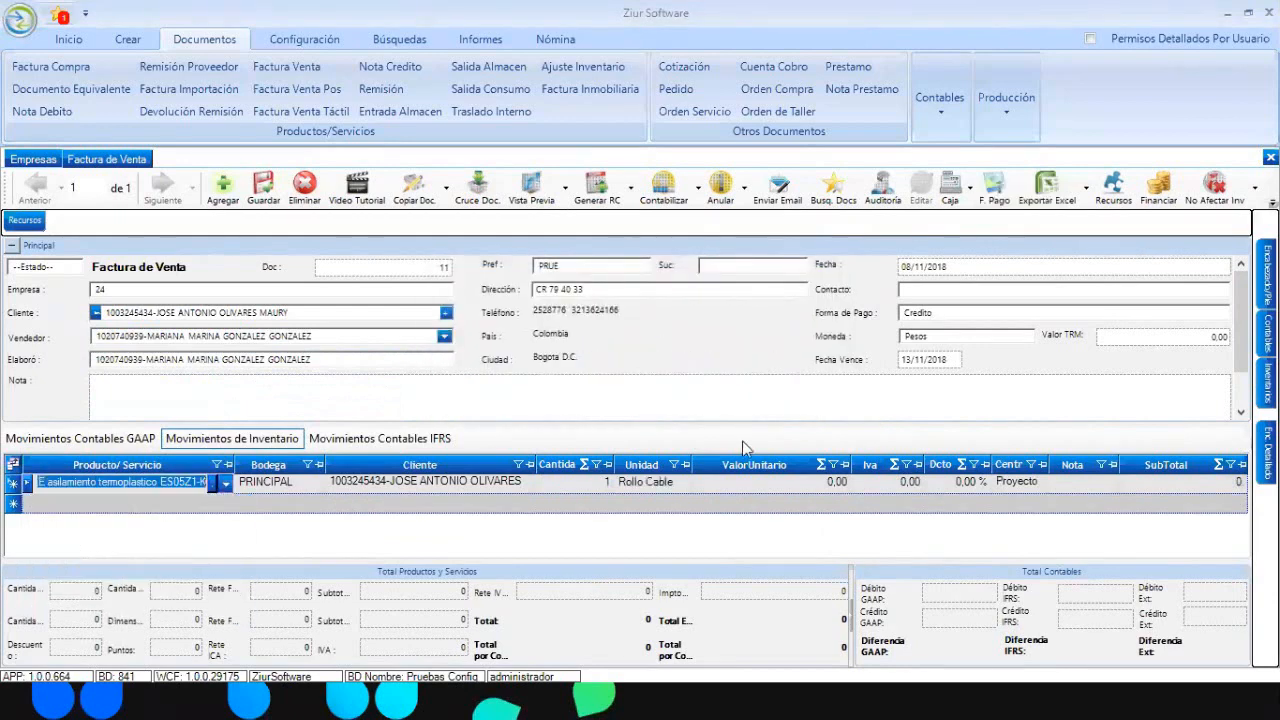
pyautogui.press('Tab')
pyautogui.press('Tab')
pyautogui.press('Tab')
pyautogui.press('Tab')
pyautogui.press('Tab')
pyautogui.write('1.')
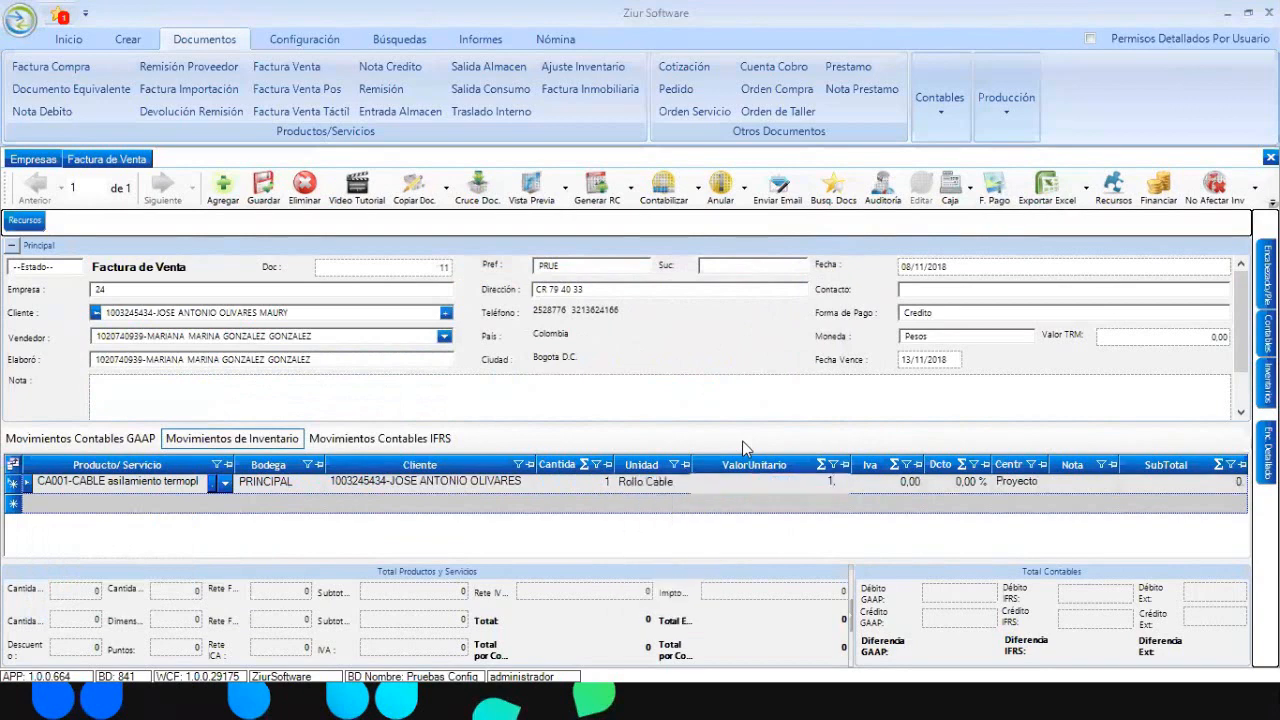
pyautogui.write('000.000')
pyautogui.press('Tab')
pyautogui.press('Tab')
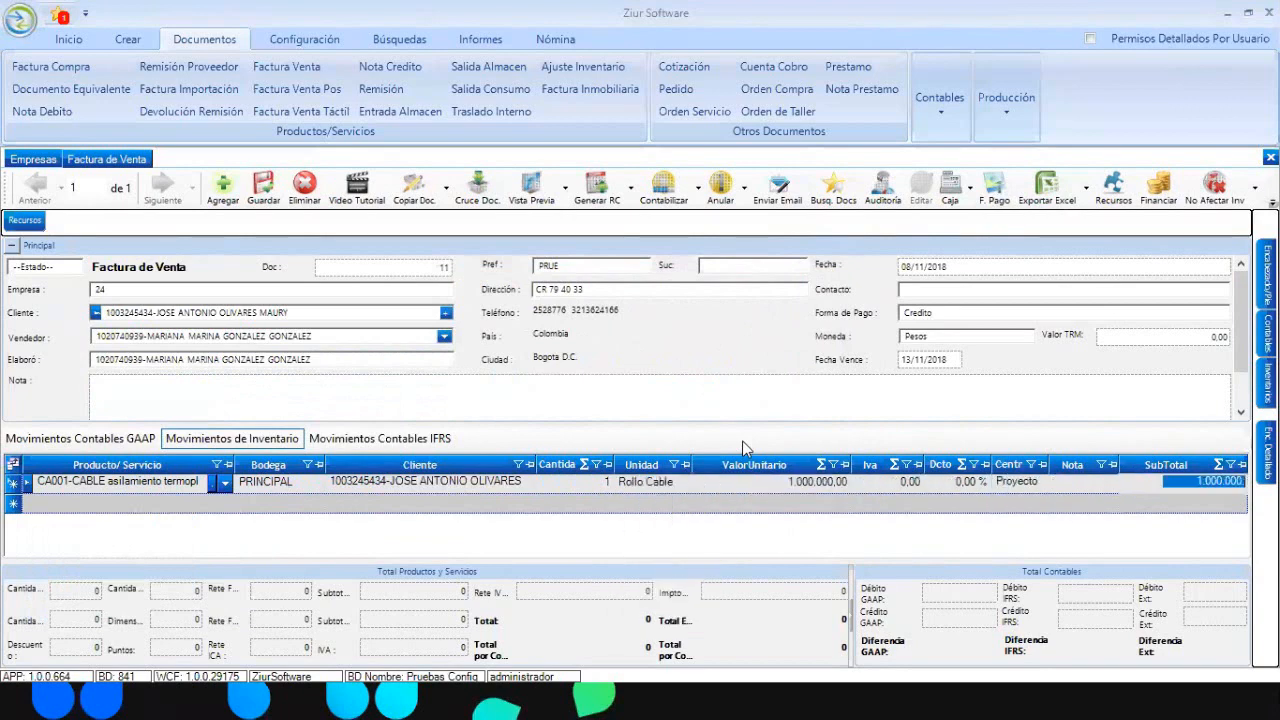
pyautogui.press('Tab')
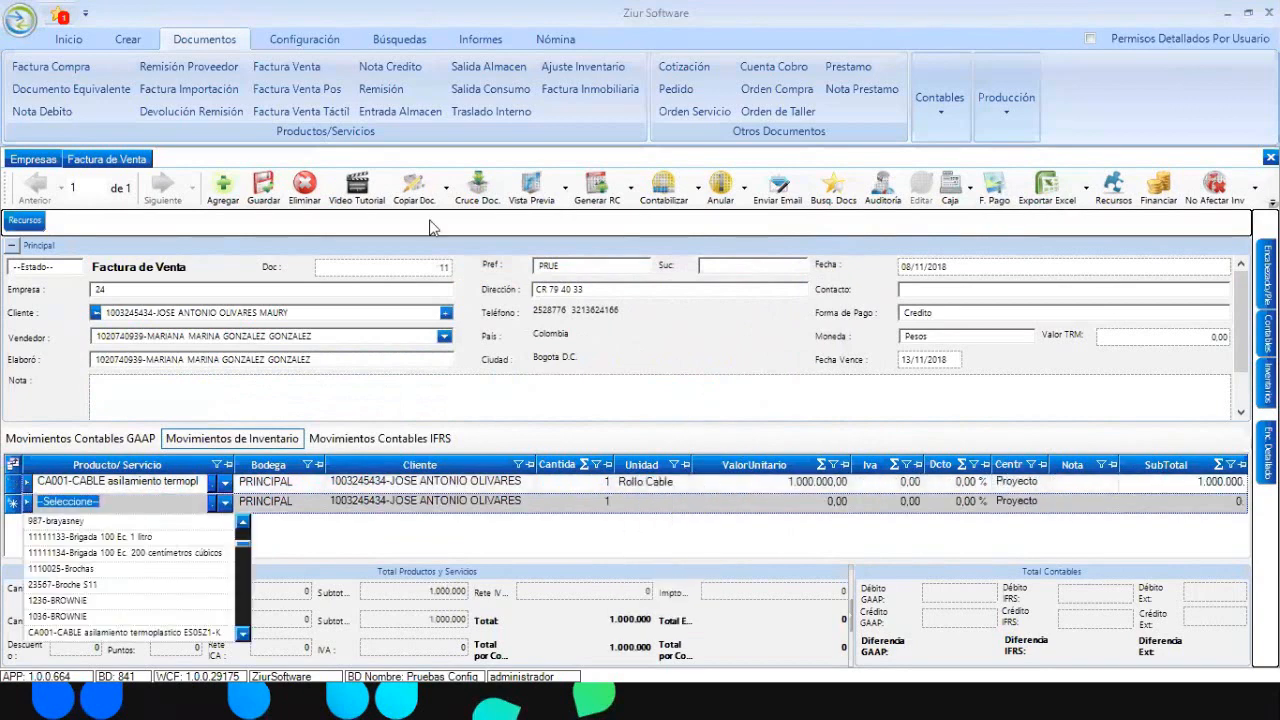
pyautogui.click(562, 205)
pyautogui.click(572, 243)
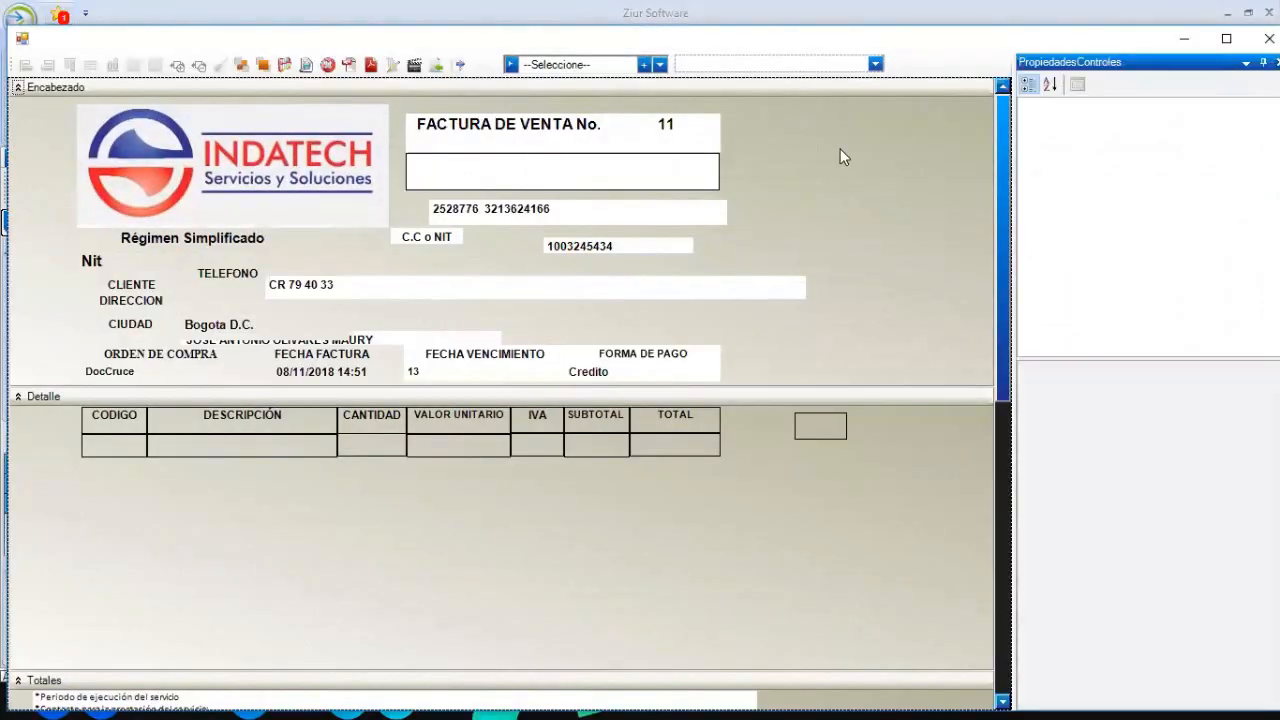
# - Load the FACTURA DE VENTA template, select the AUTORIZACION label and preview invoice 11
pyautogui.click(660, 64)
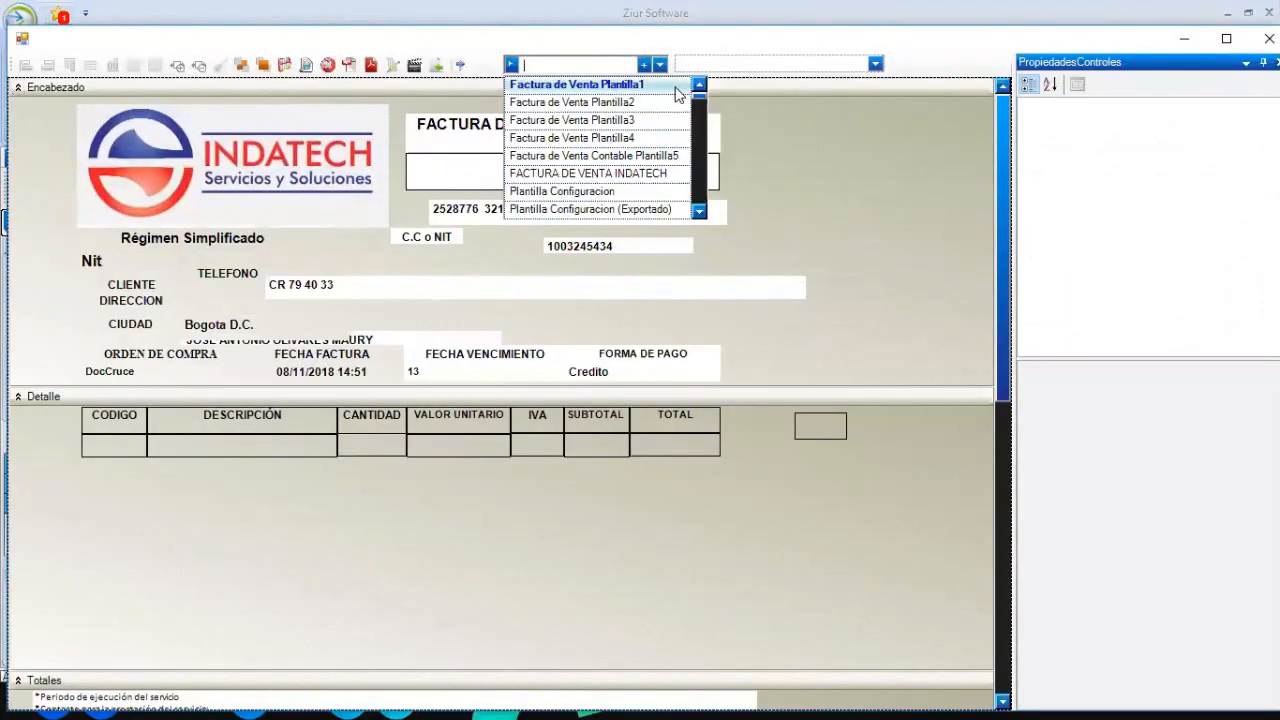
pyautogui.scroll(-5, 703, 193)
pyautogui.click(699, 212)
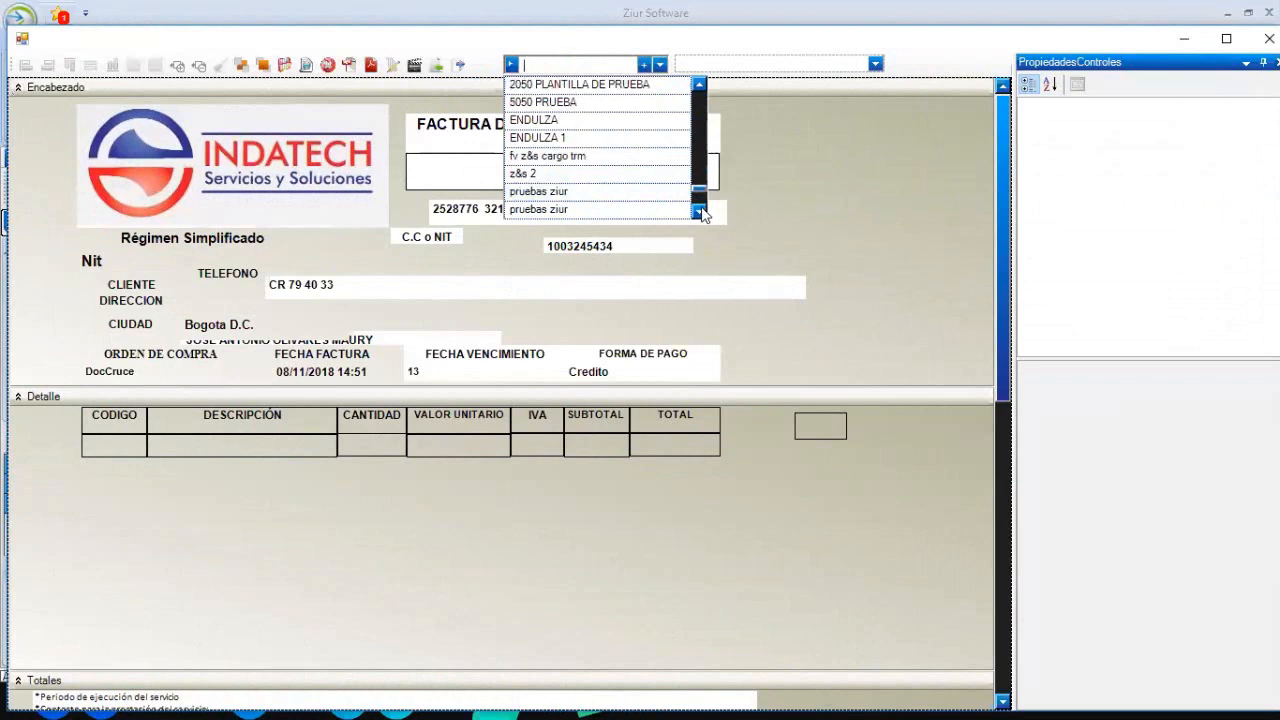
pyautogui.click(700, 211)
pyautogui.click(698, 213)
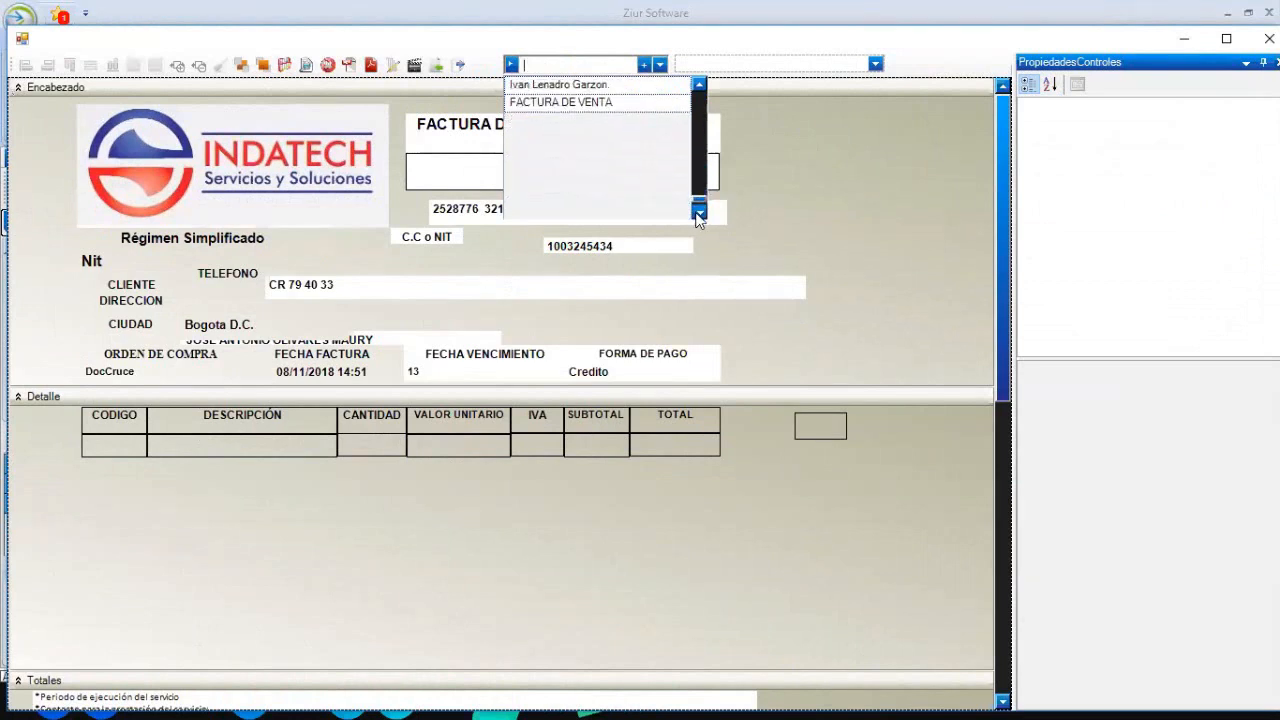
pyautogui.click(698, 213)
pyautogui.click(589, 85)
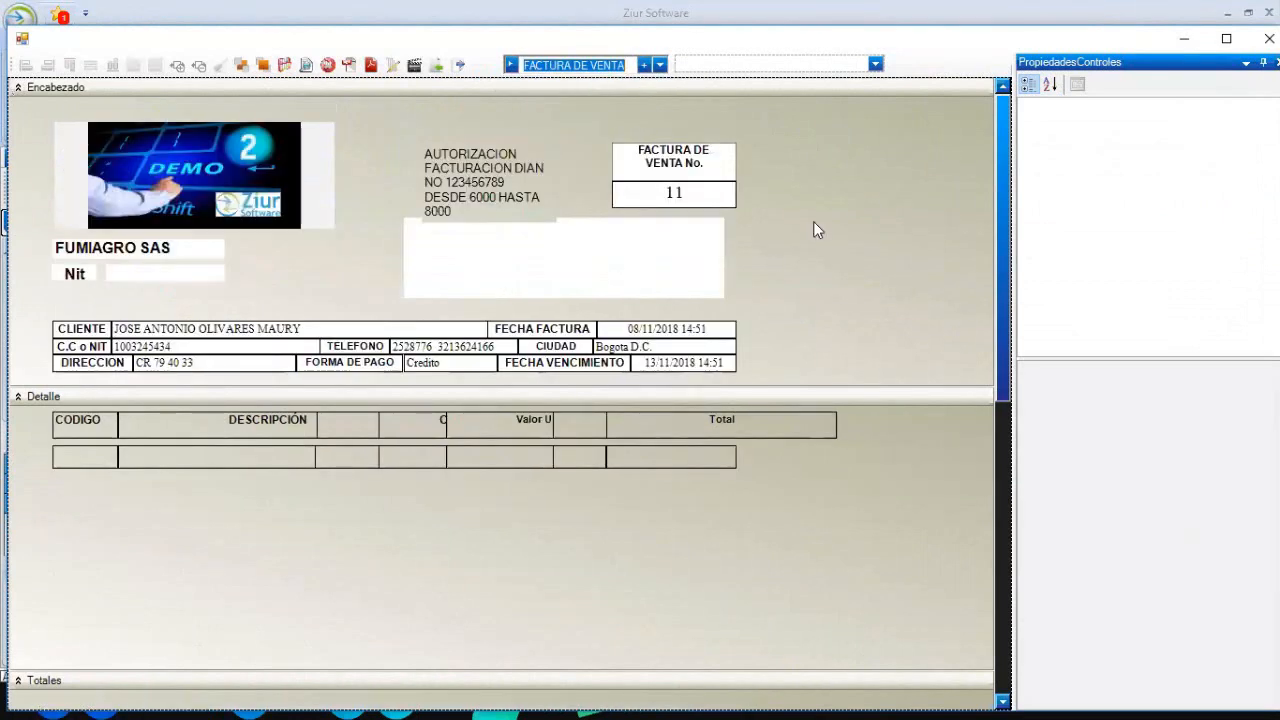
pyautogui.click(497, 173)
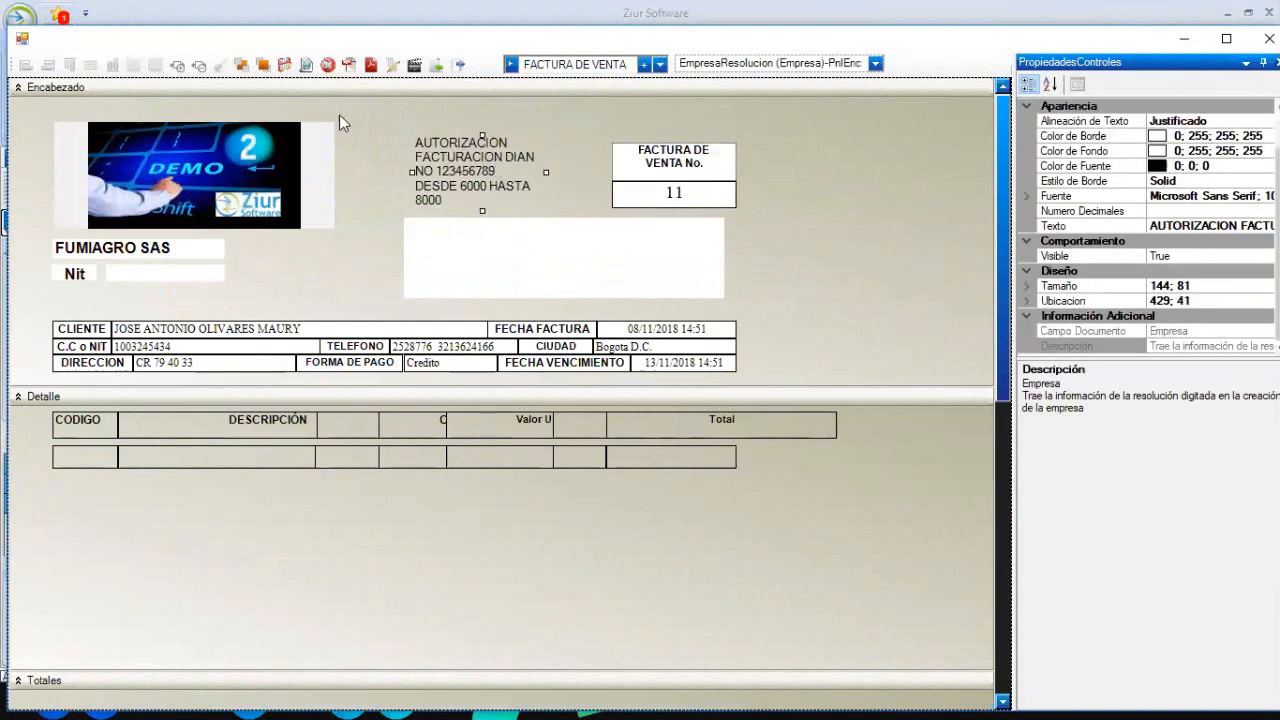
pyautogui.click(306, 64)
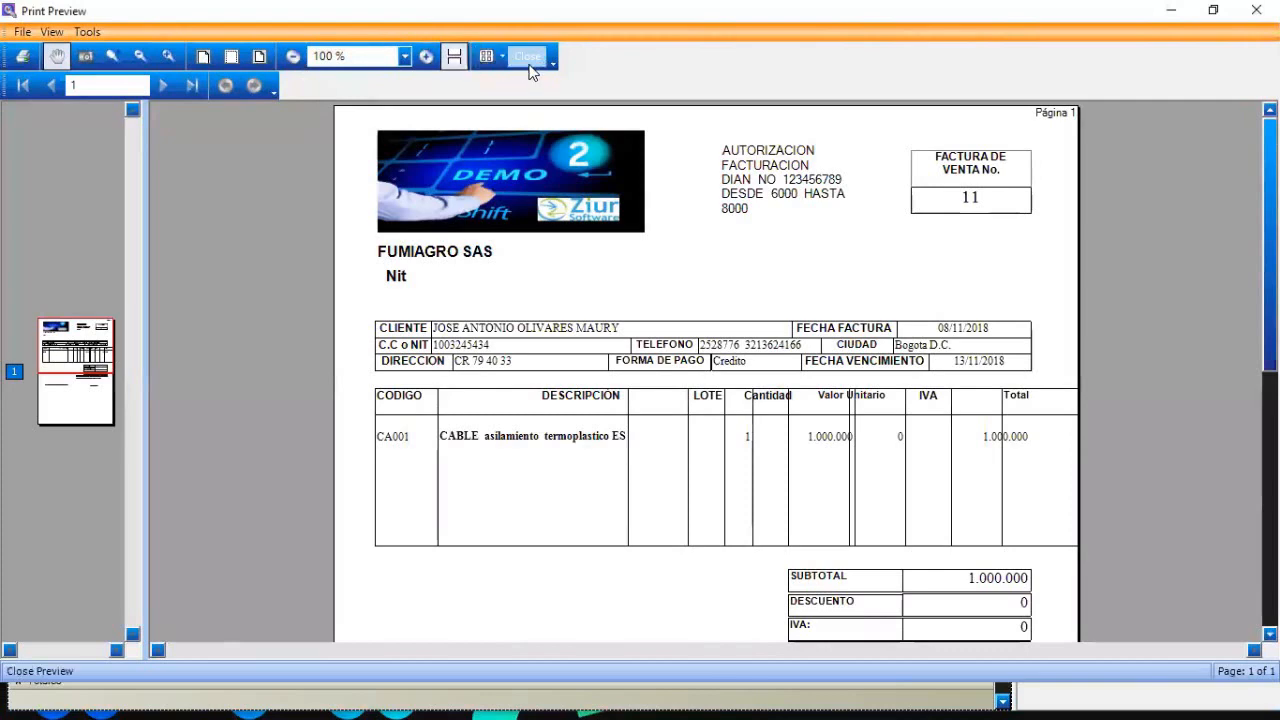
# - Centre the authorization label's text alignment
pyautogui.click(530, 66)
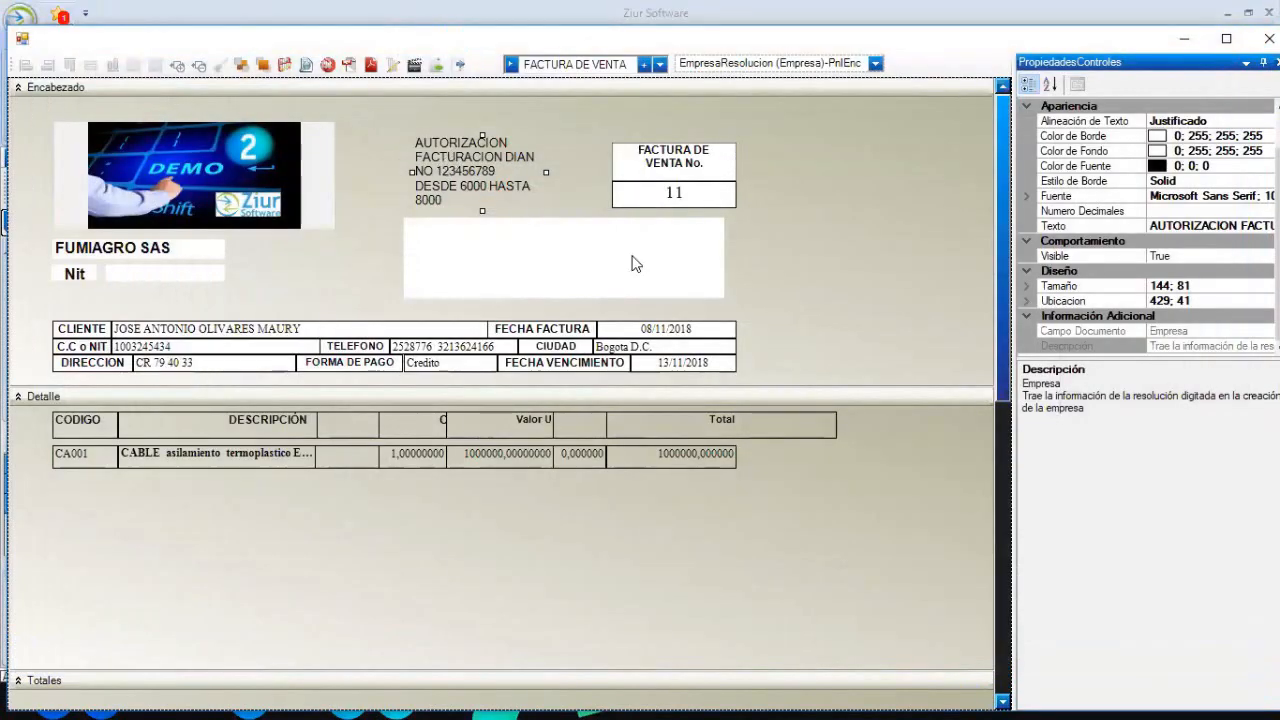
pyautogui.click(804, 193)
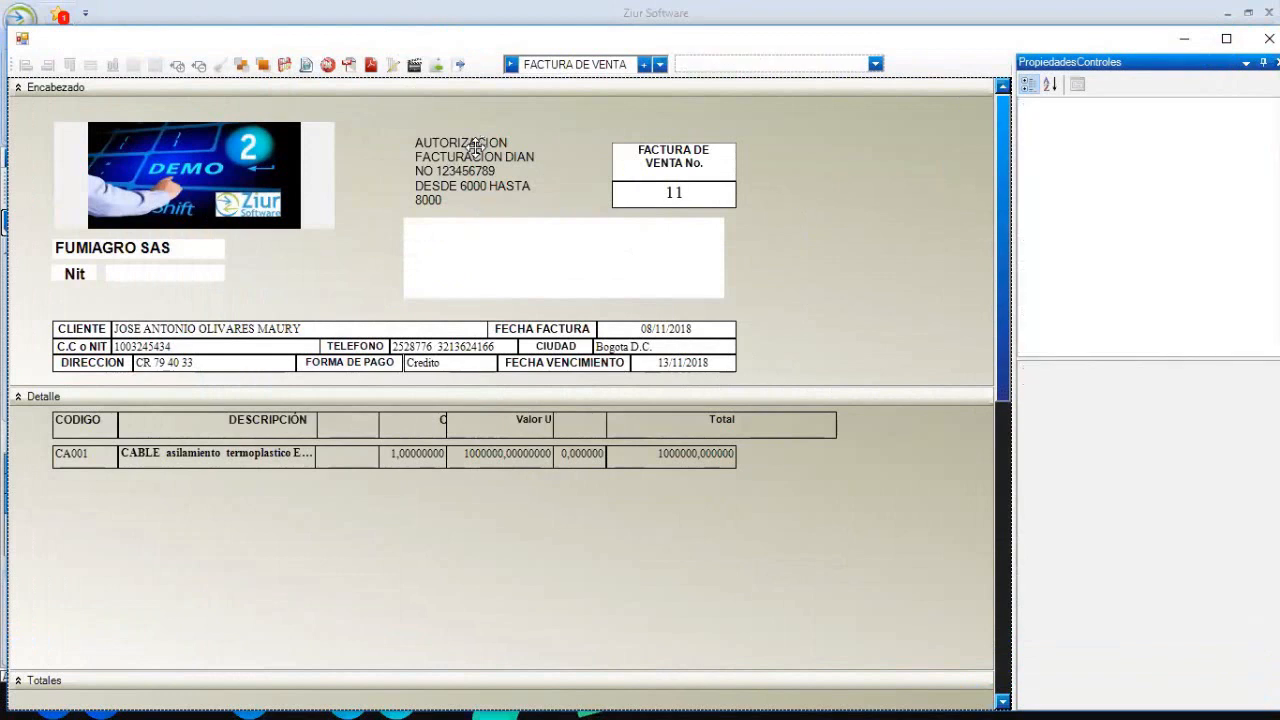
pyautogui.click(476, 147)
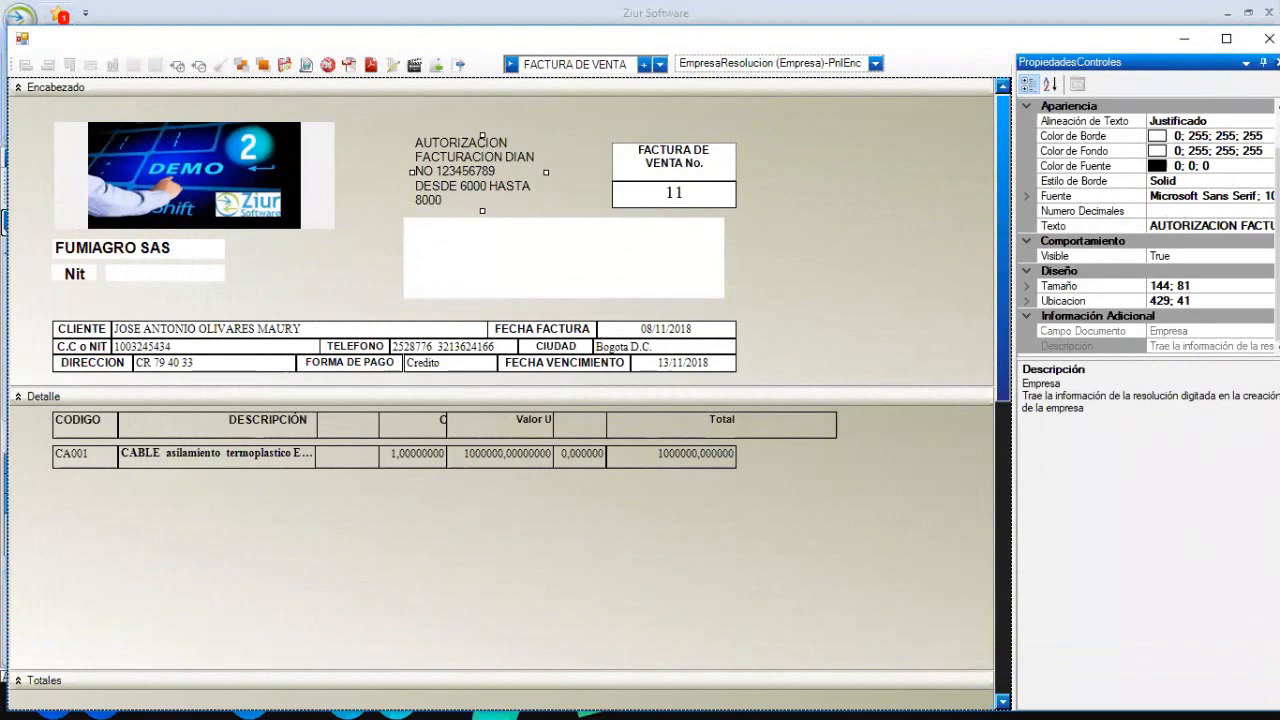
pyautogui.click(1209, 121)
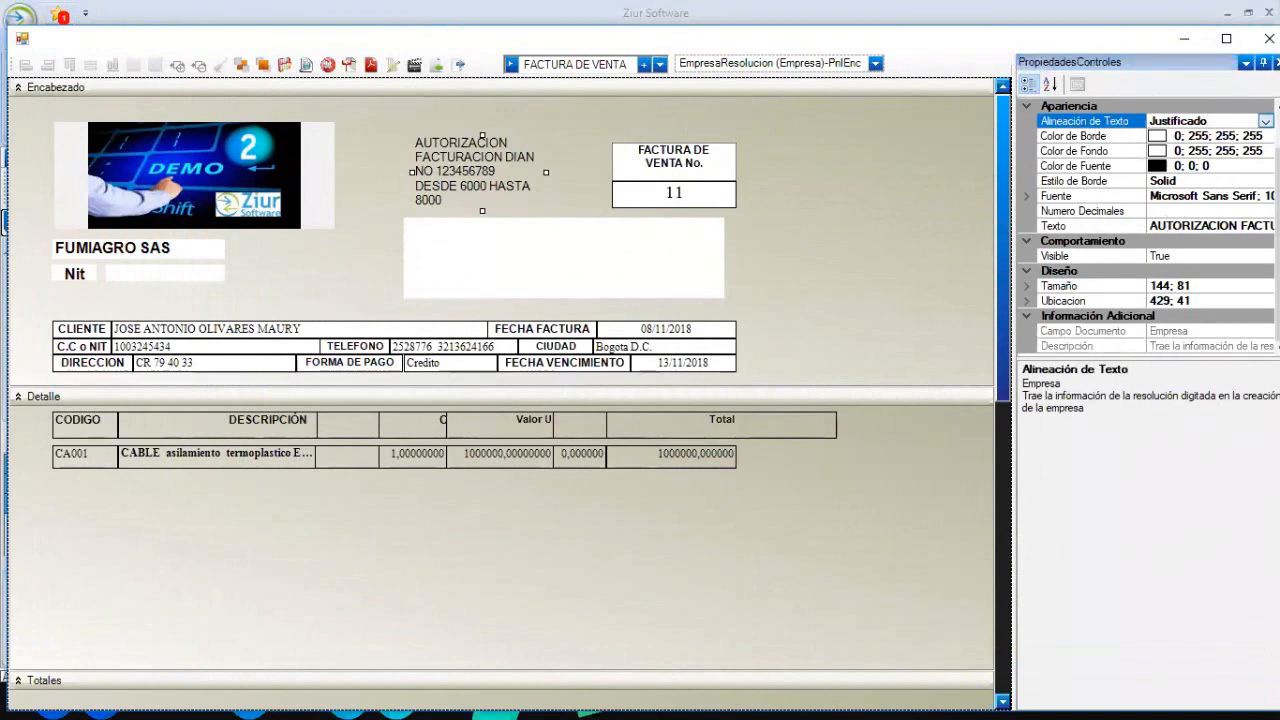
pyautogui.click(1265, 121)
pyautogui.click(1172, 152)
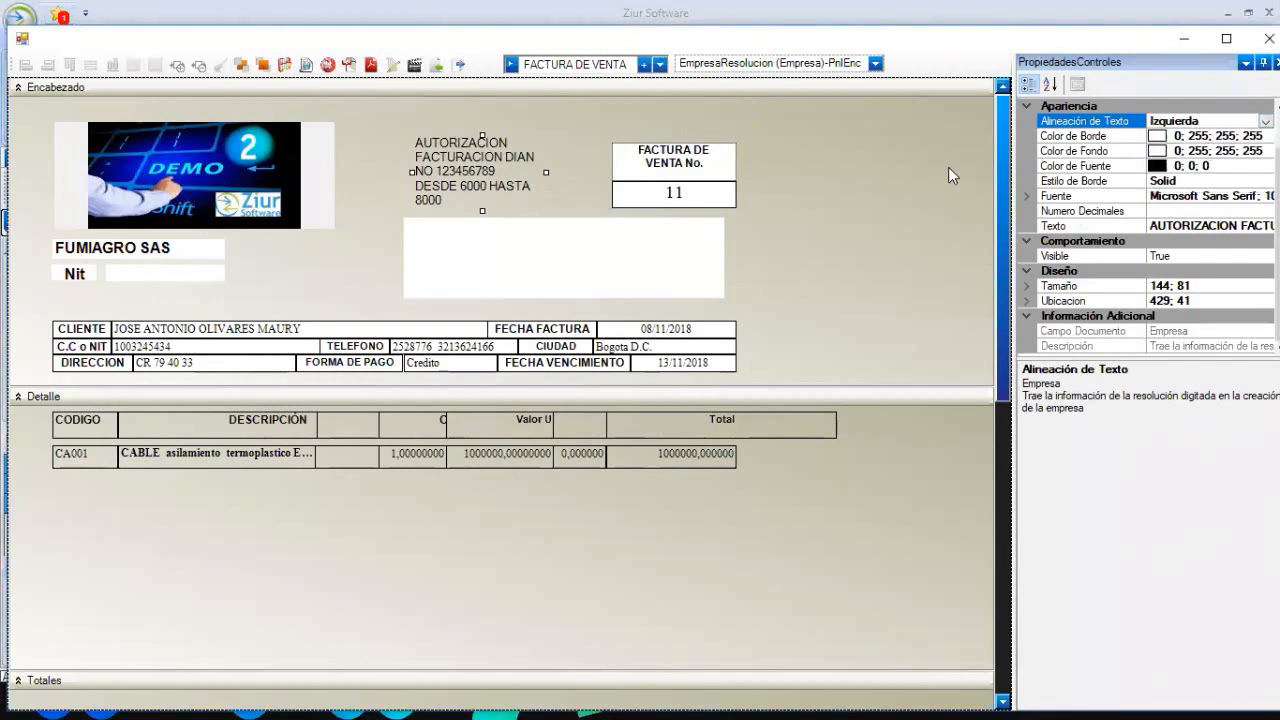
pyautogui.click(1265, 121)
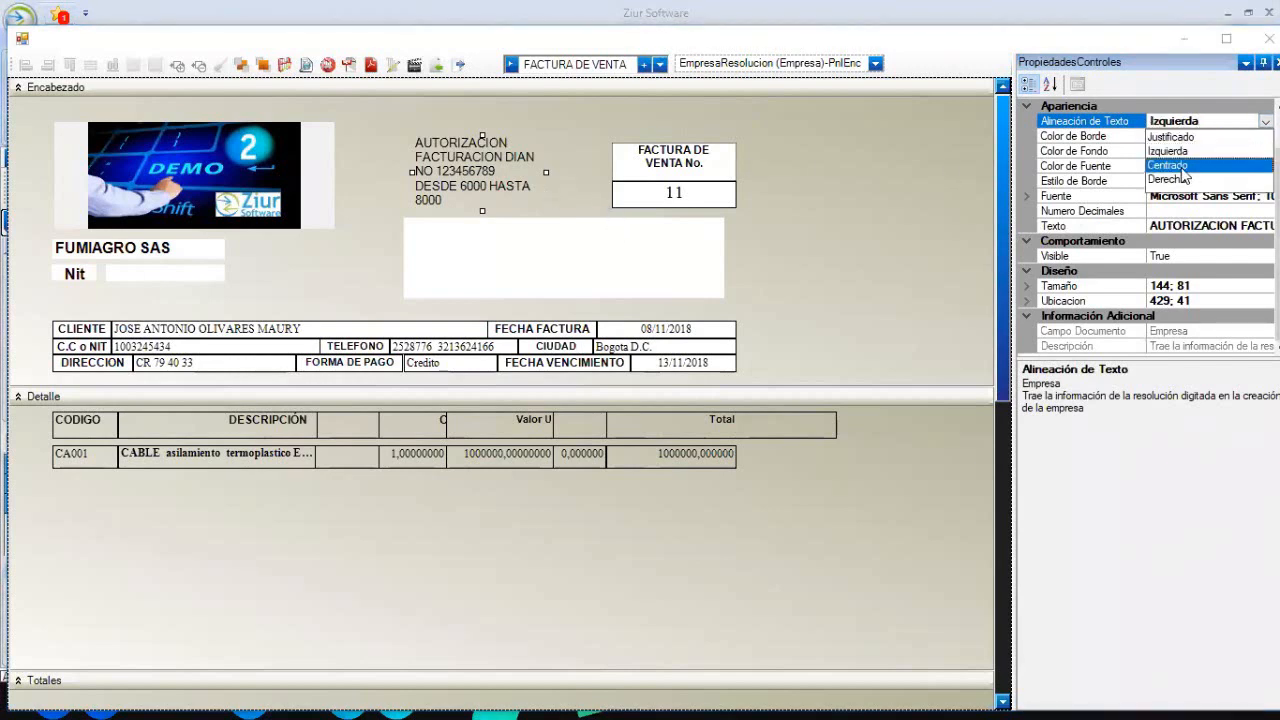
pyautogui.click(1180, 167)
pyautogui.click(830, 174)
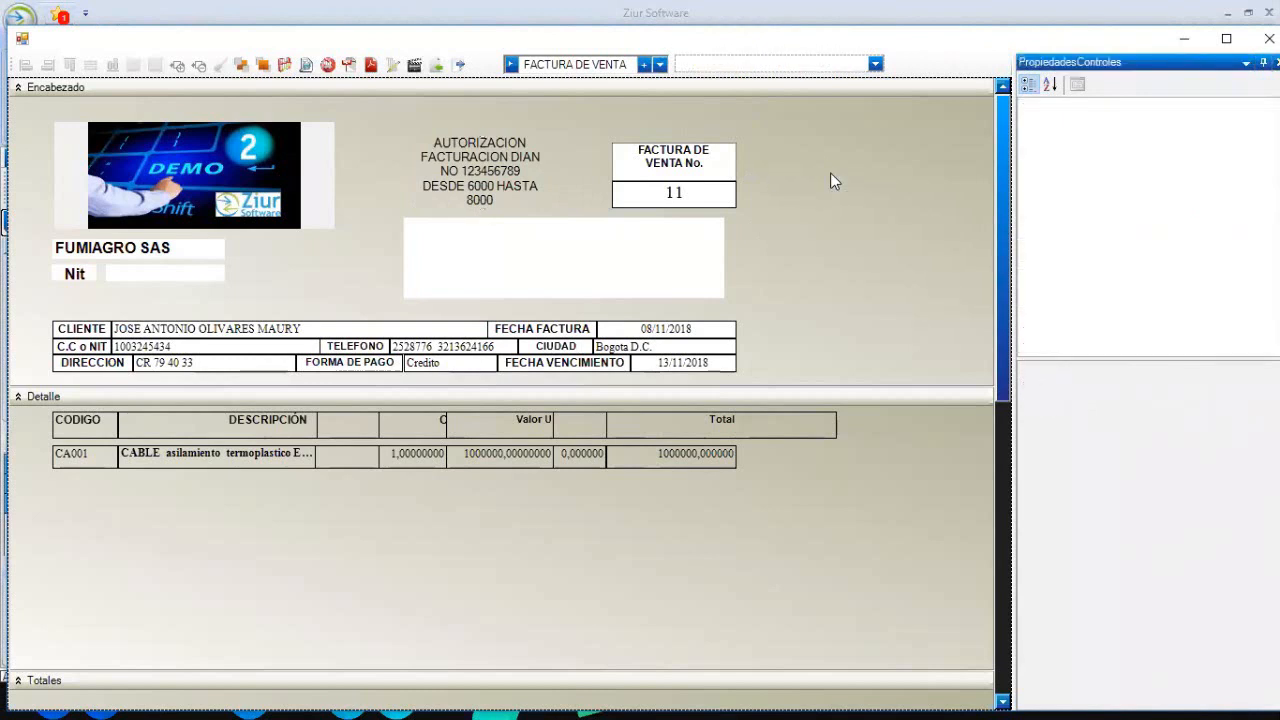
pyautogui.click(420, 158)
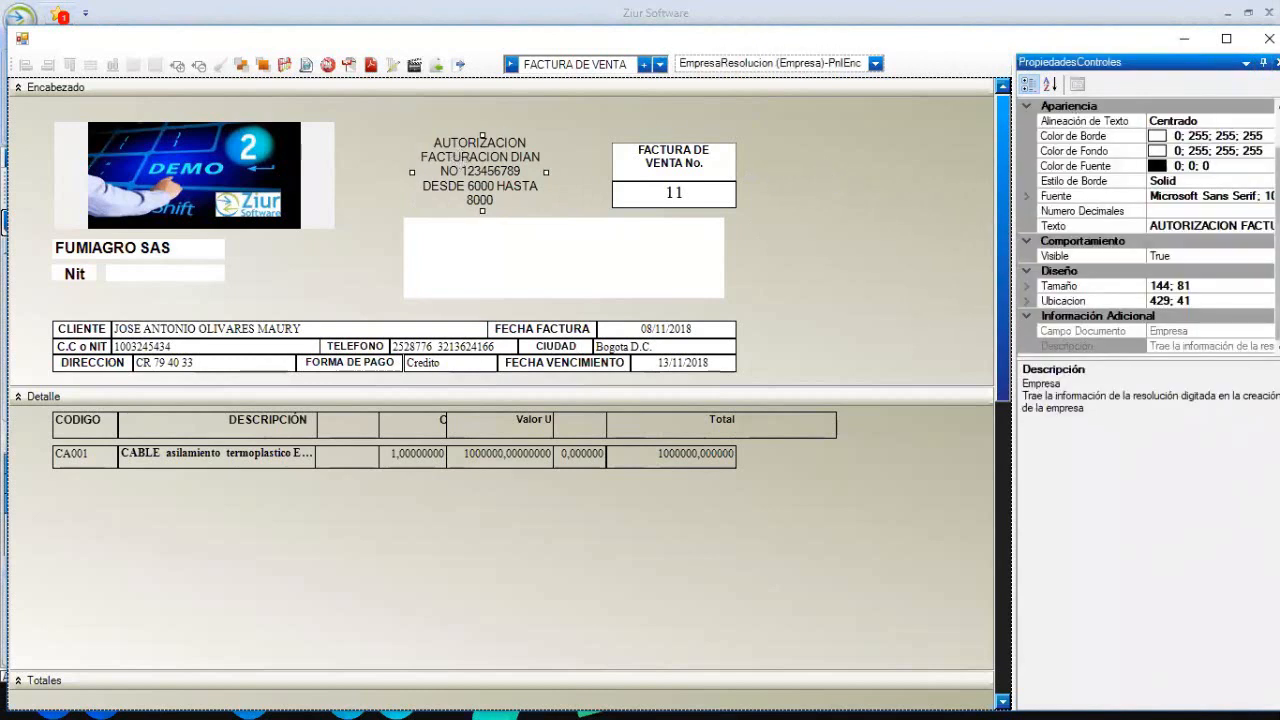
# - Give the authorization label a Red border, Blue background and White text
pyautogui.click(1073, 135)
pyautogui.click(1266, 136)
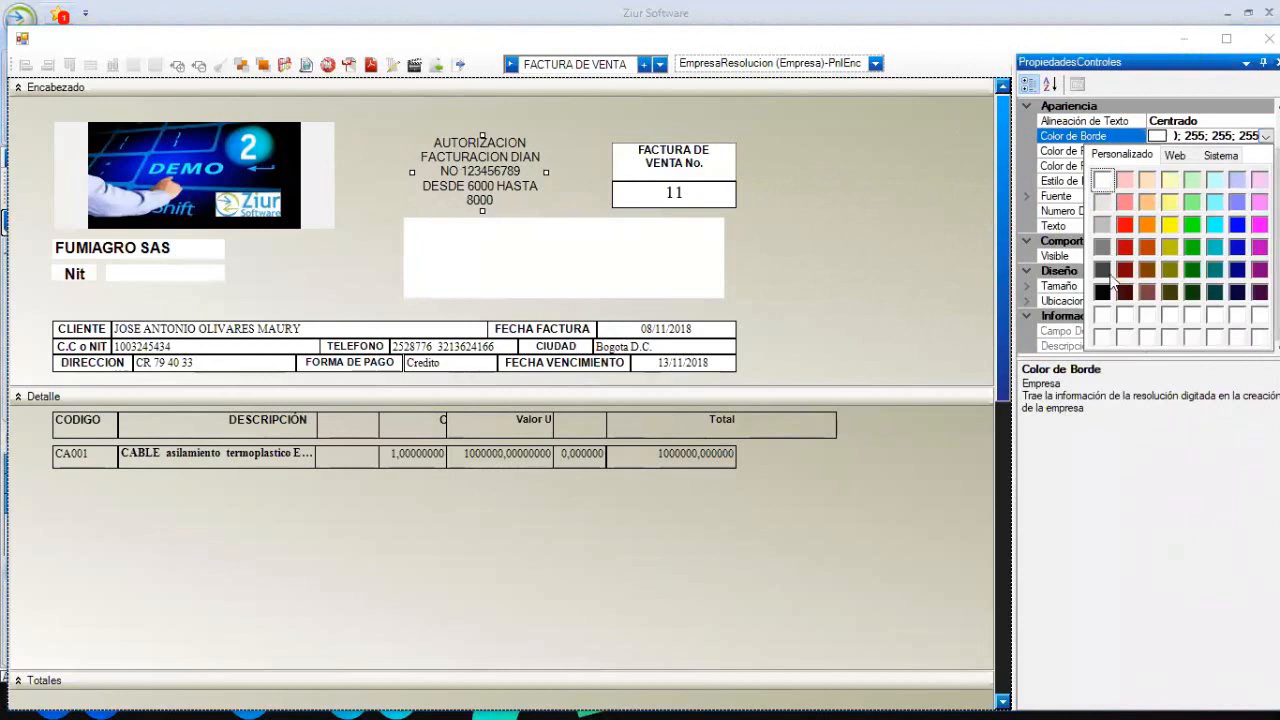
pyautogui.click(1126, 225)
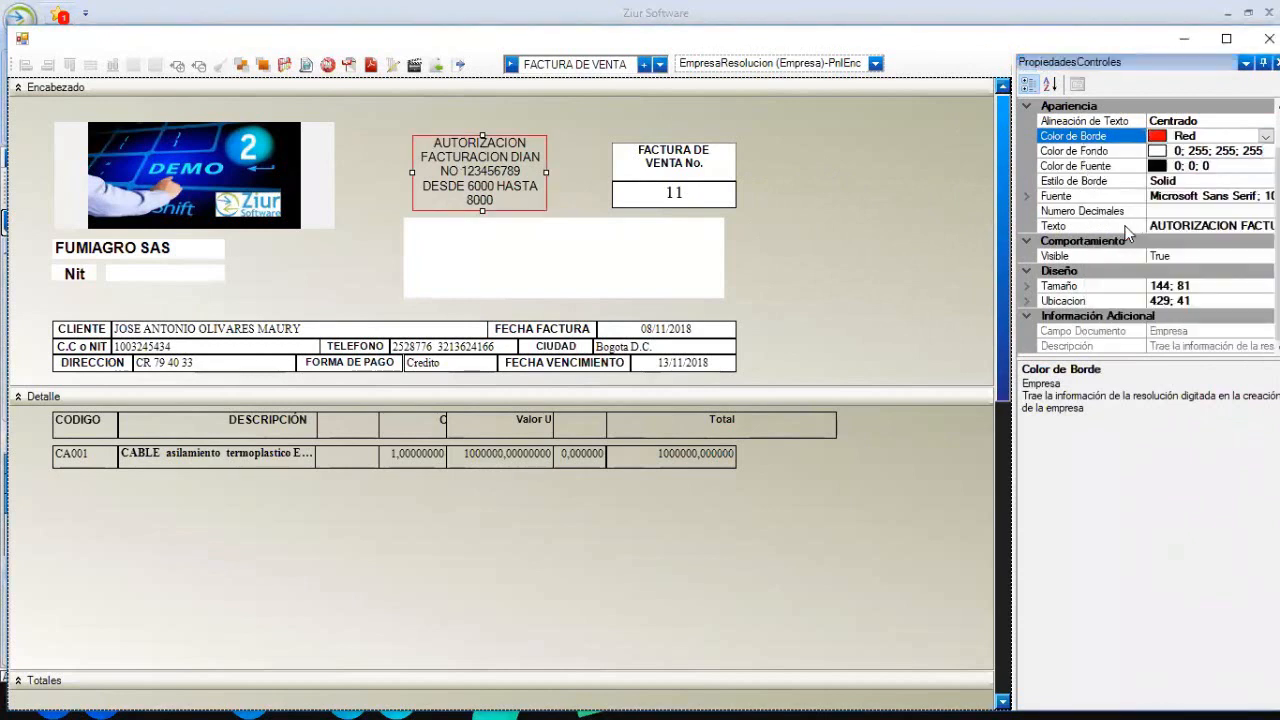
pyautogui.click(1073, 150)
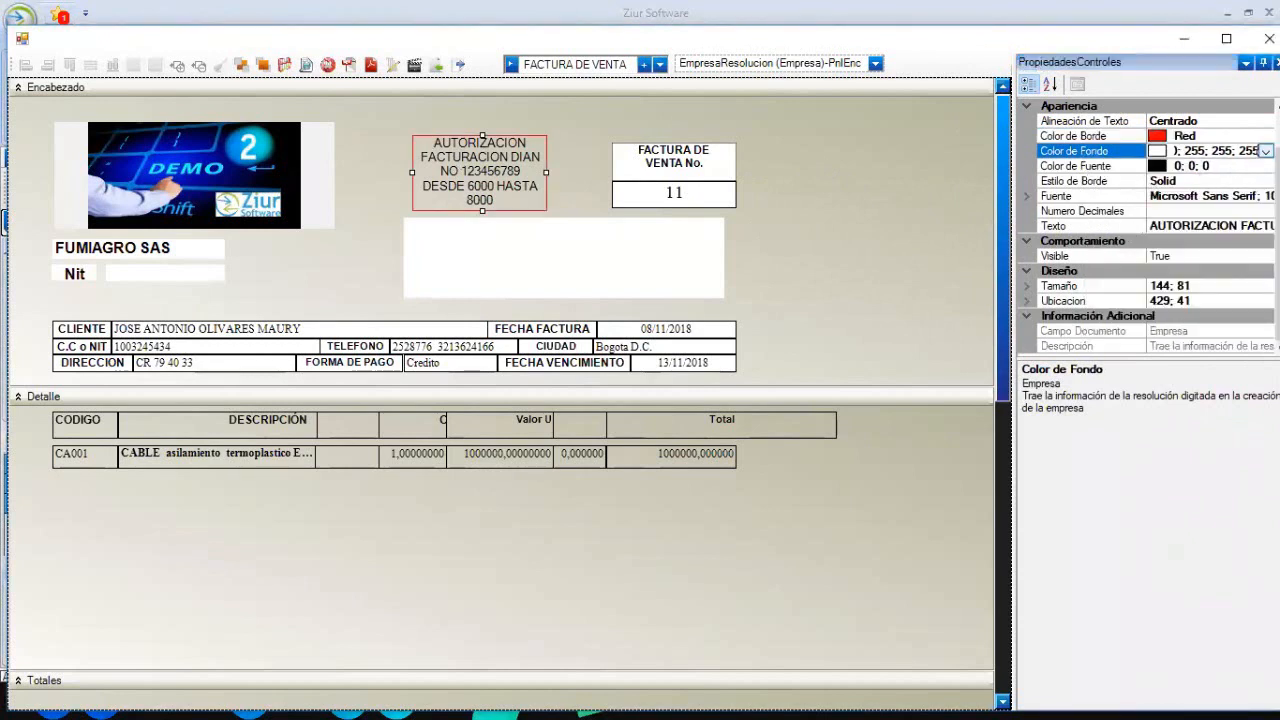
pyautogui.click(1265, 151)
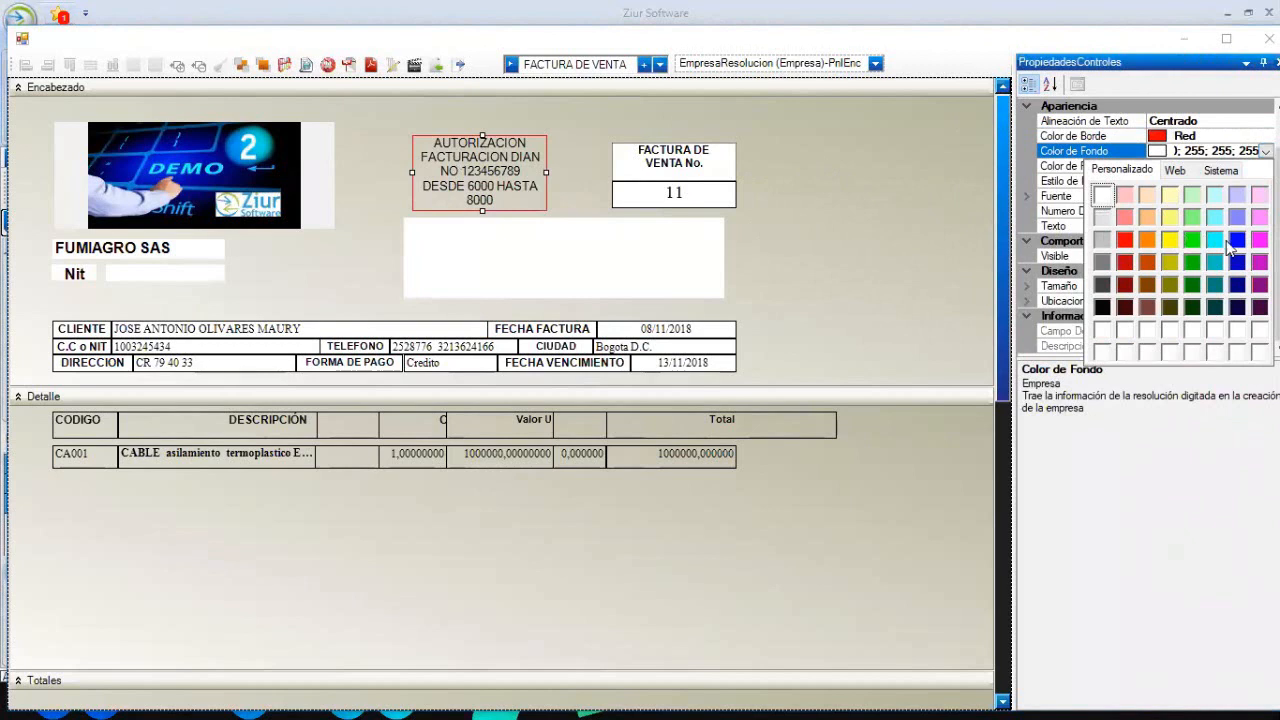
pyautogui.click(1236, 241)
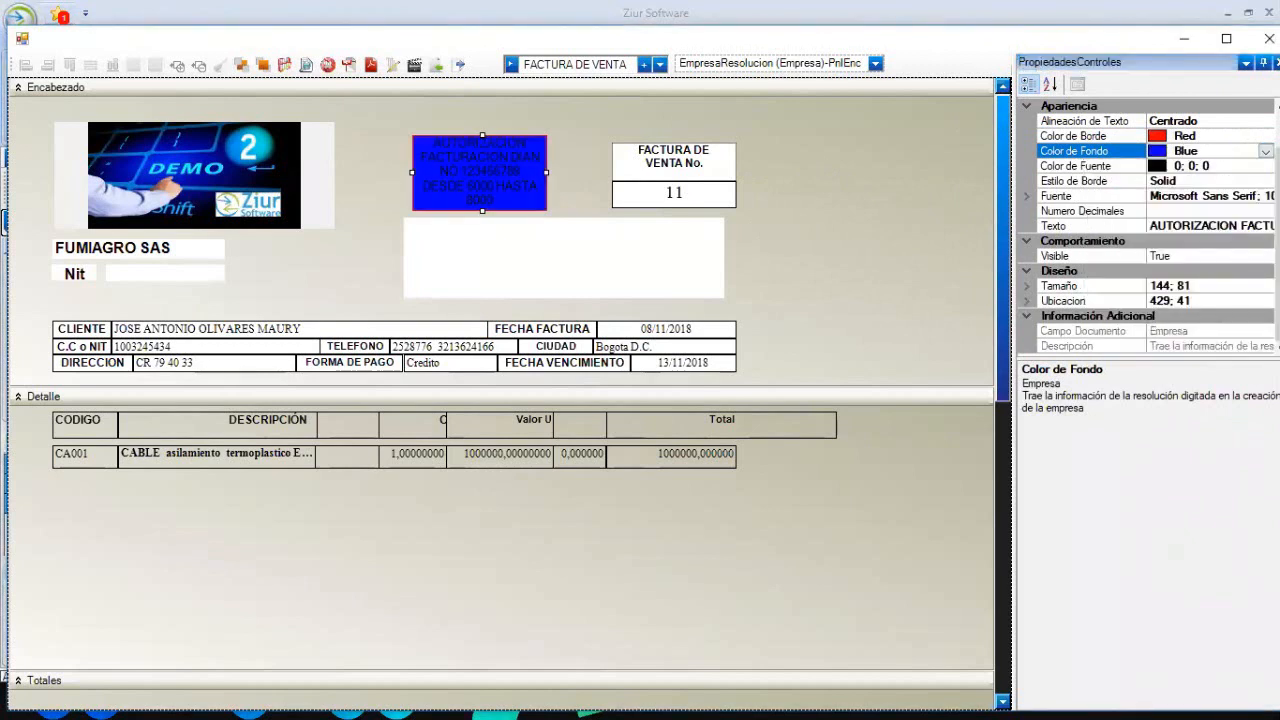
pyautogui.click(1075, 165)
pyautogui.click(1265, 166)
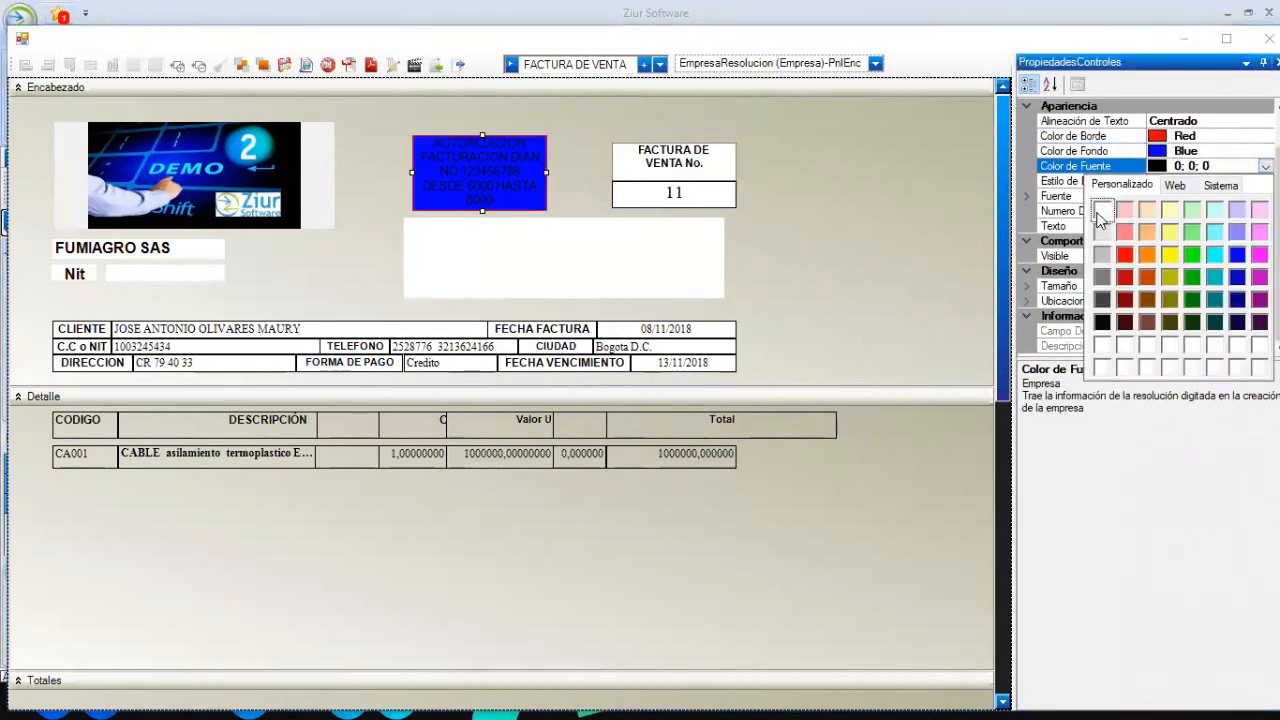
pyautogui.click(1101, 210)
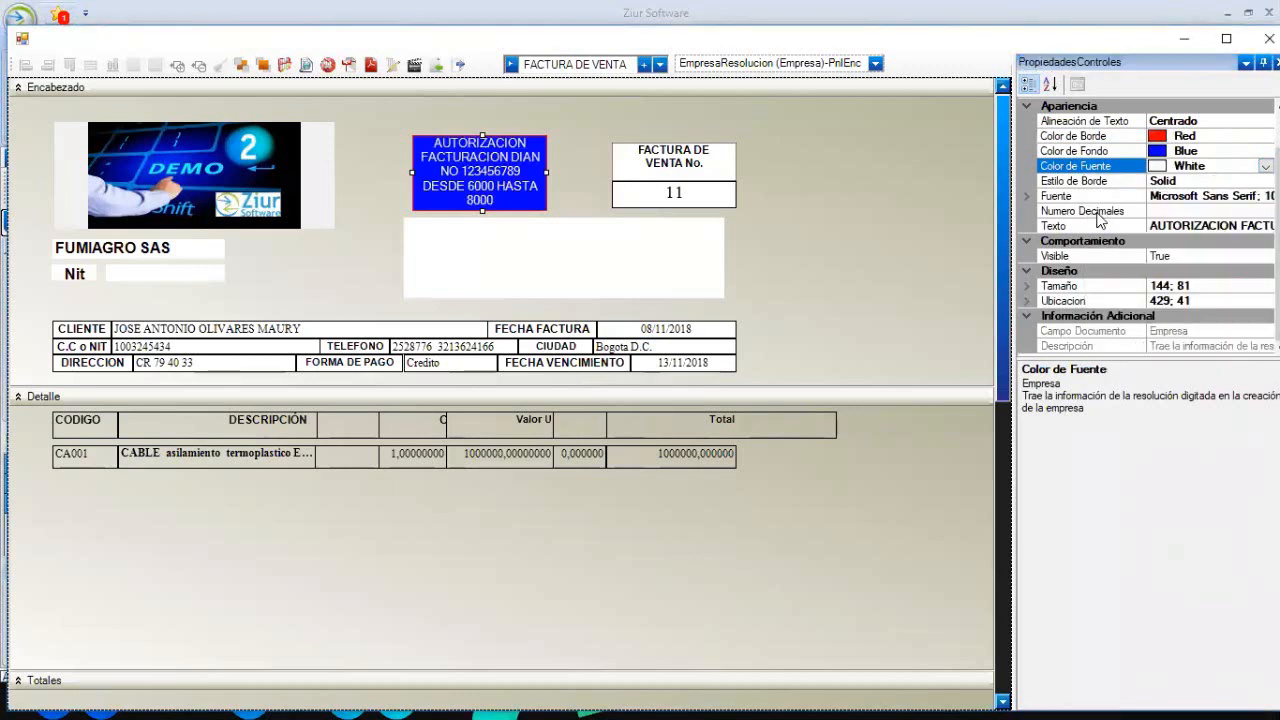
# - Set the label's border style to RaisedSoft and preview the restyled invoice
pyautogui.click(906, 228)
pyautogui.click(512, 180)
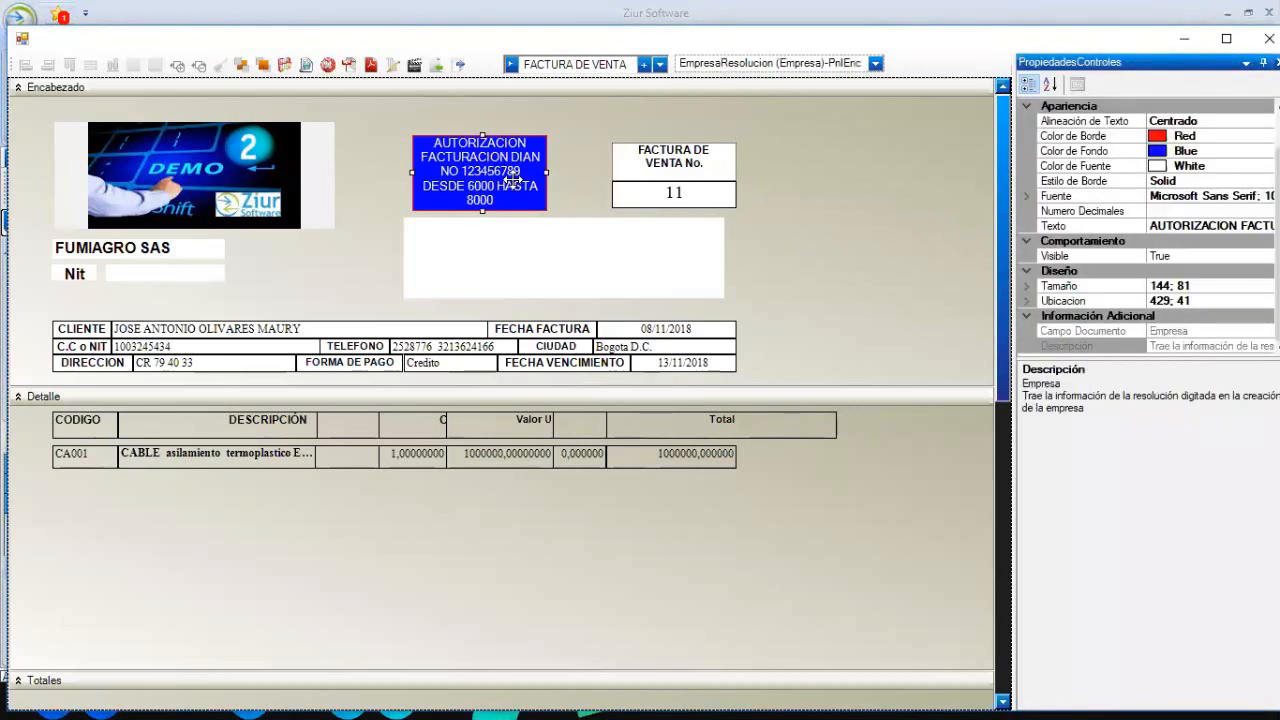
pyautogui.click(1075, 180)
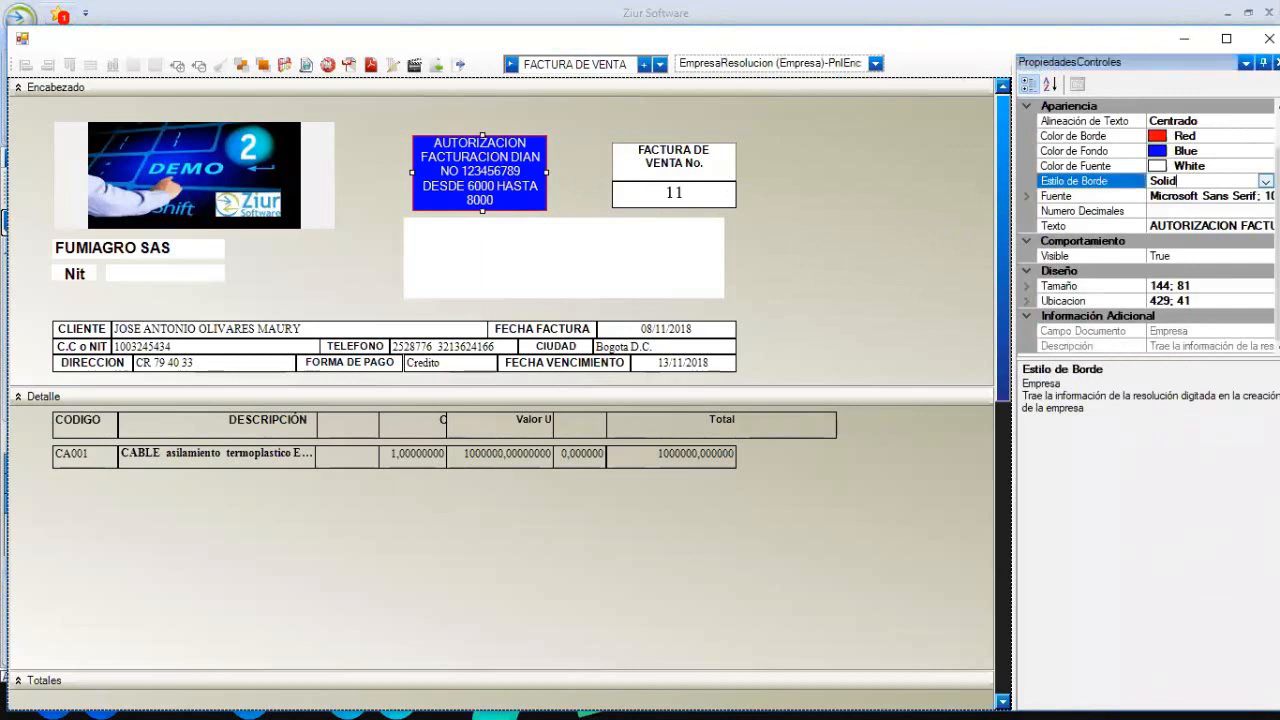
pyautogui.click(1266, 181)
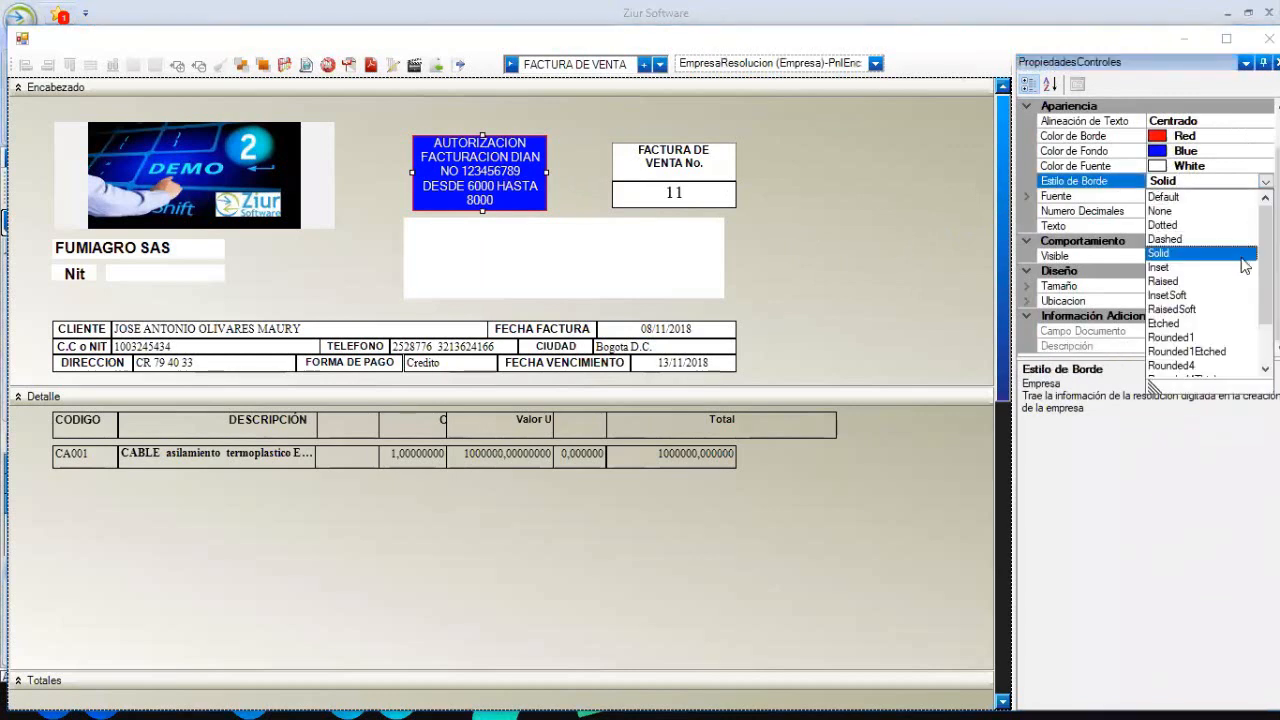
pyautogui.moveTo(1266, 264); pyautogui.dragTo(1266, 270)
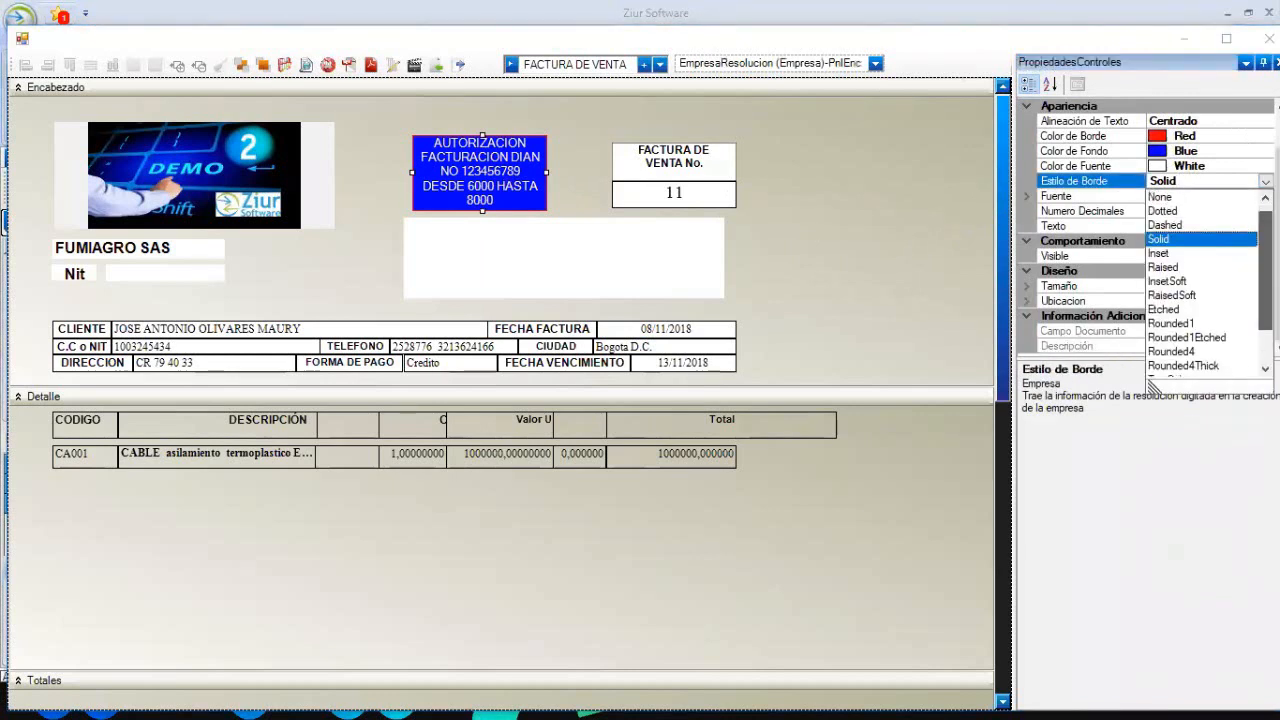
pyautogui.click(1178, 295)
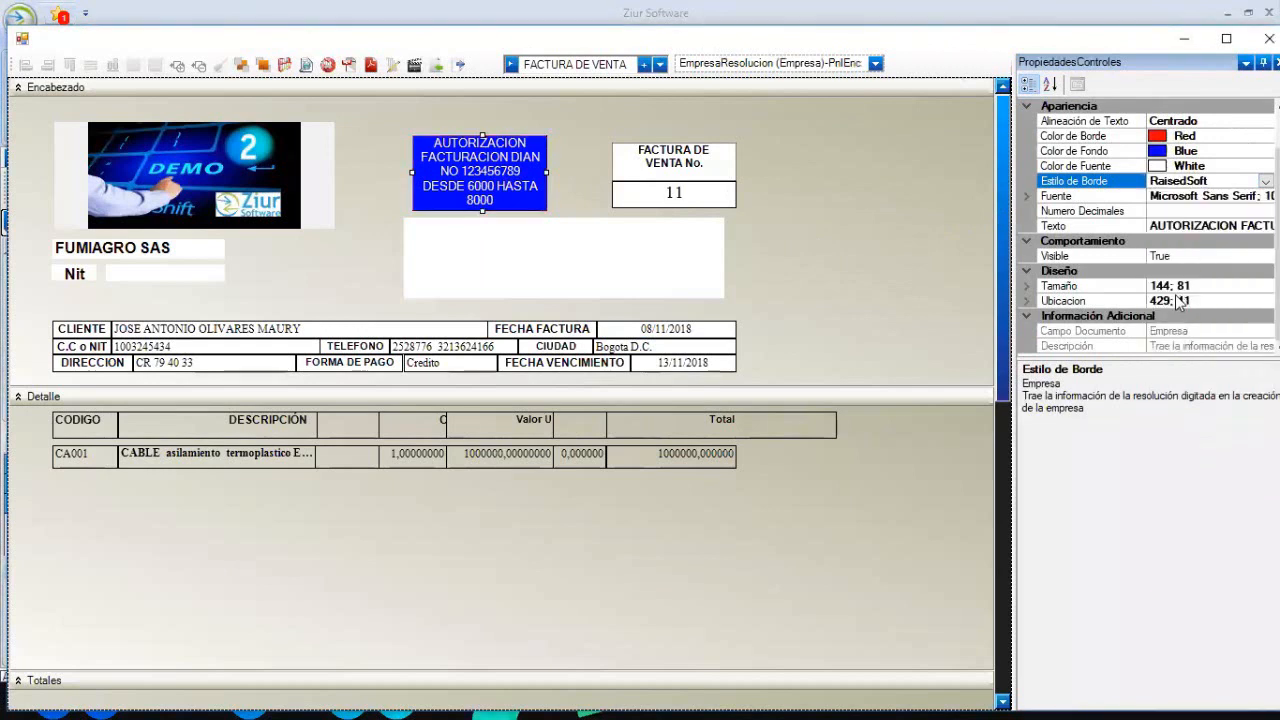
pyautogui.click(937, 216)
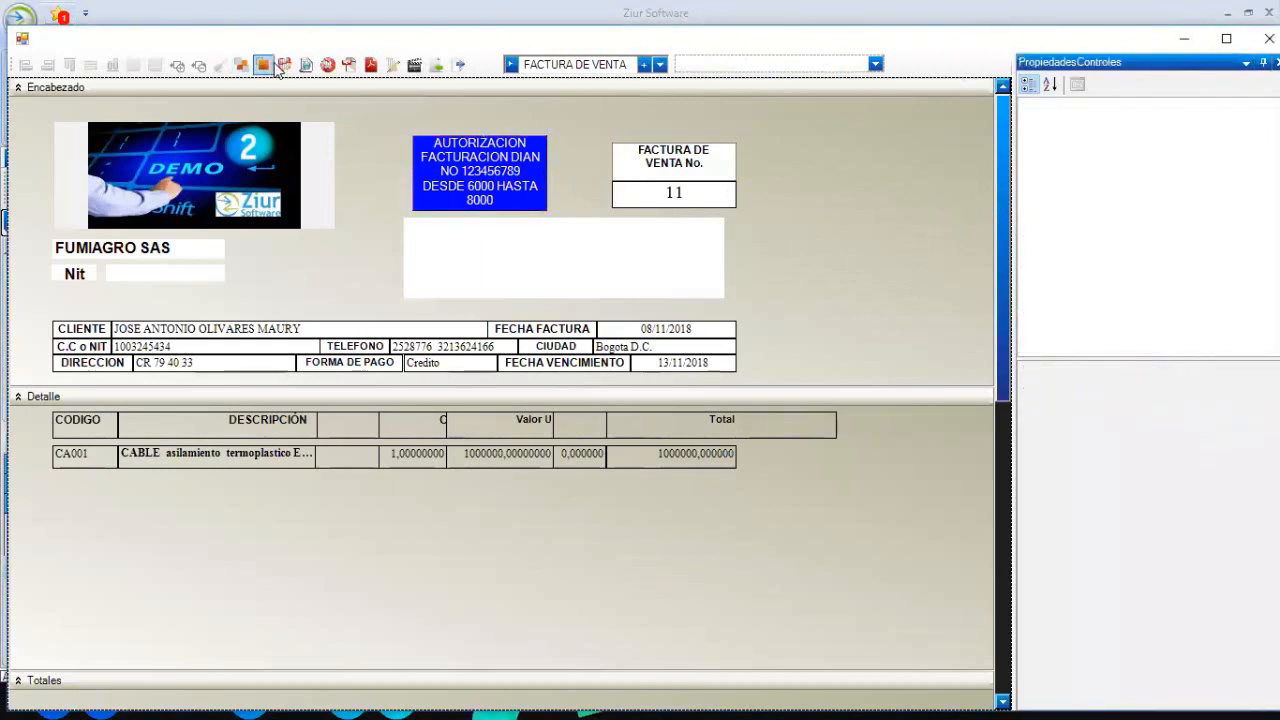
pyautogui.click(306, 64)
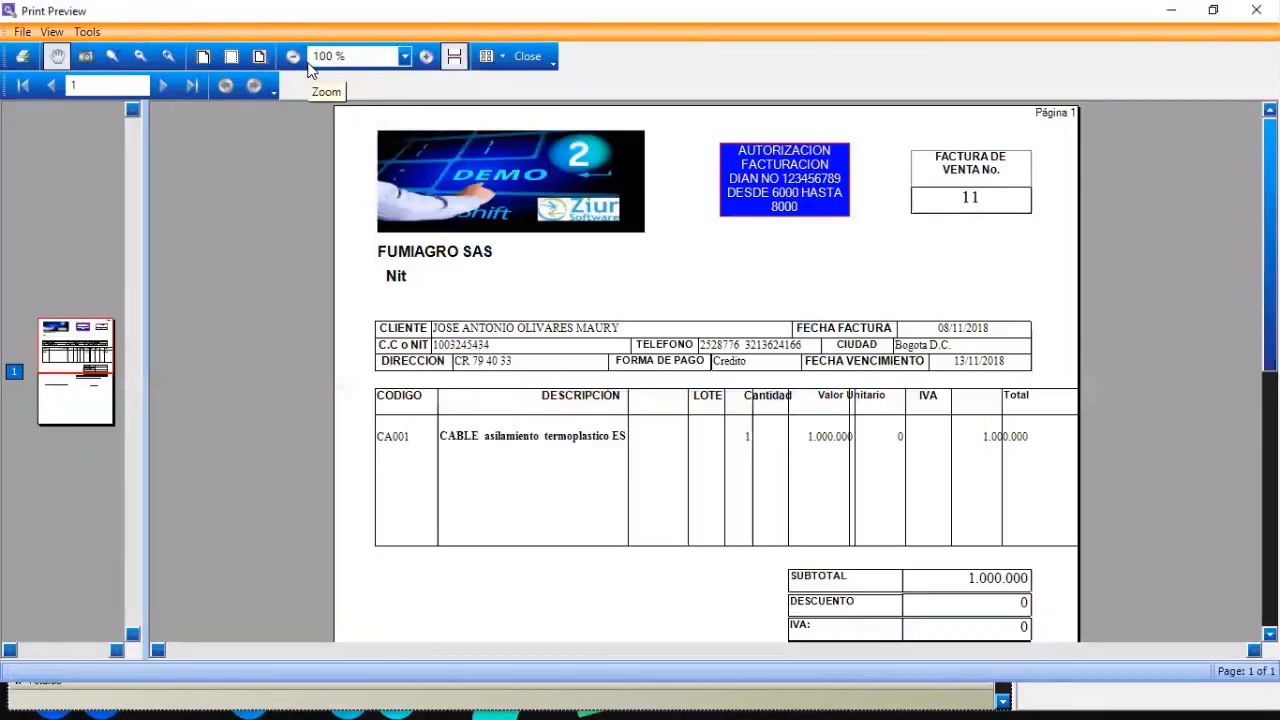
pyautogui.click(527, 57)
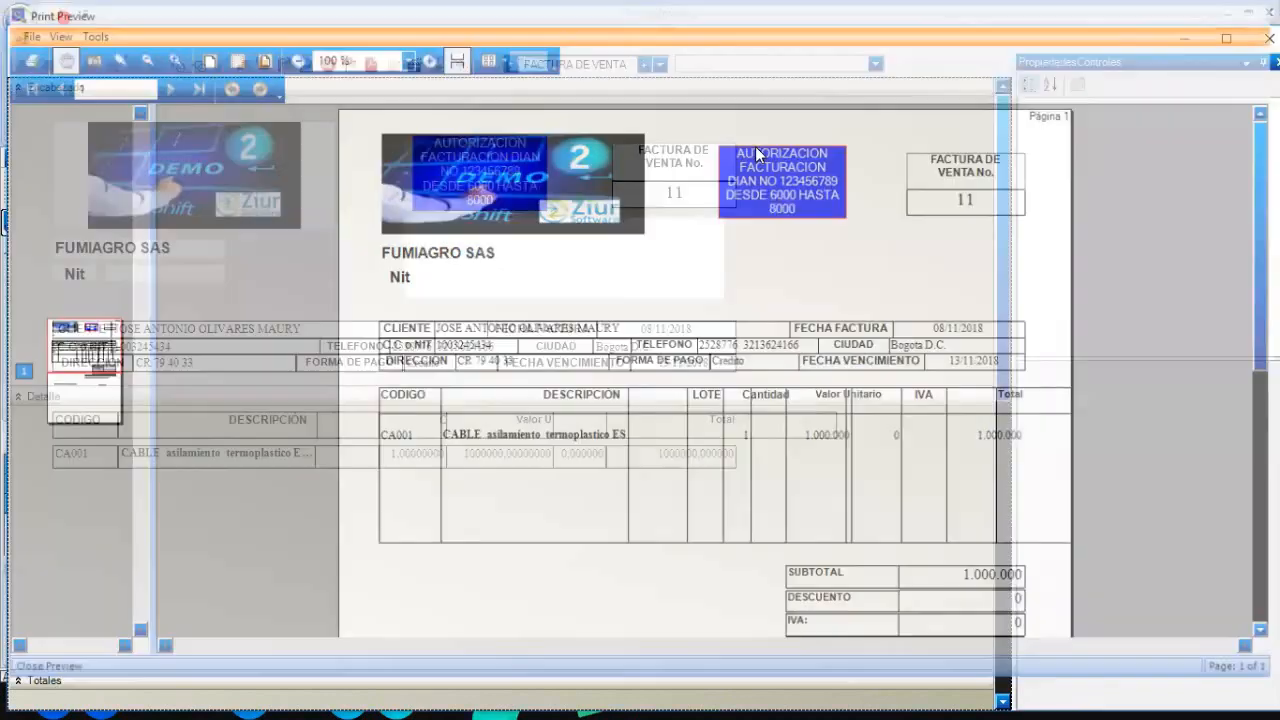
pyautogui.click(530, 190)
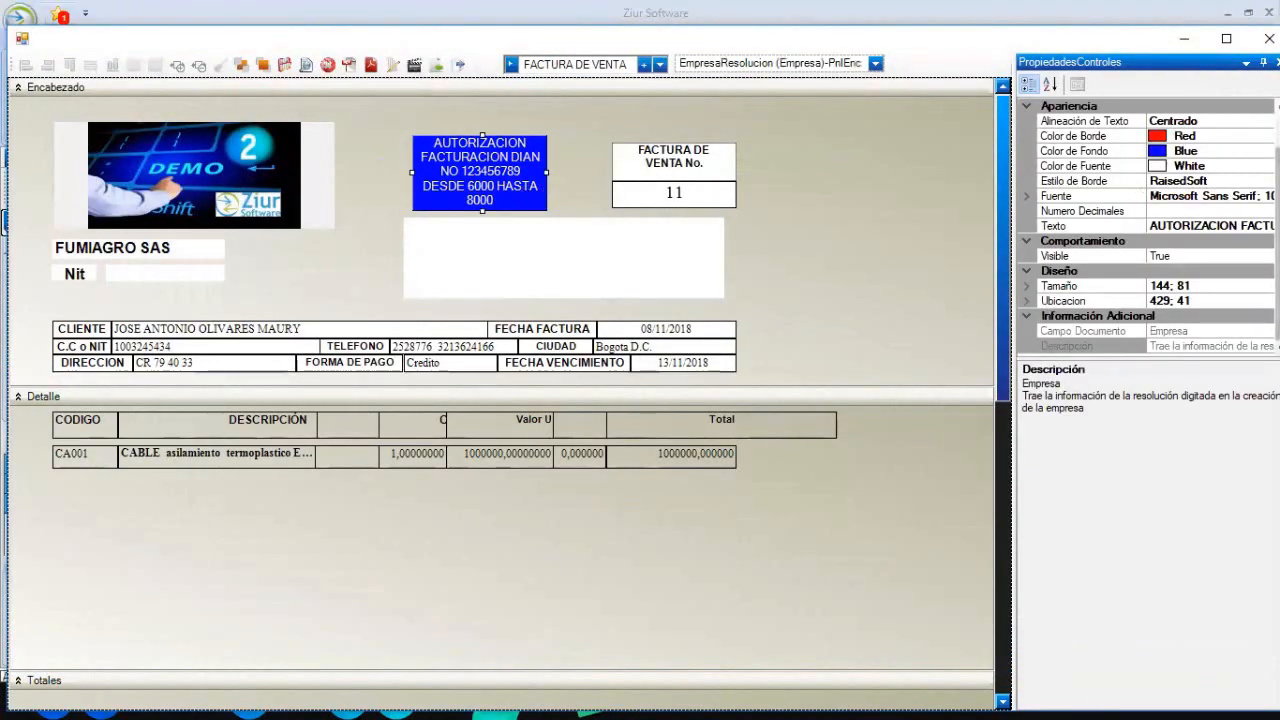
# - Set the DIAN label's font size to 14
pyautogui.click(1254, 197)
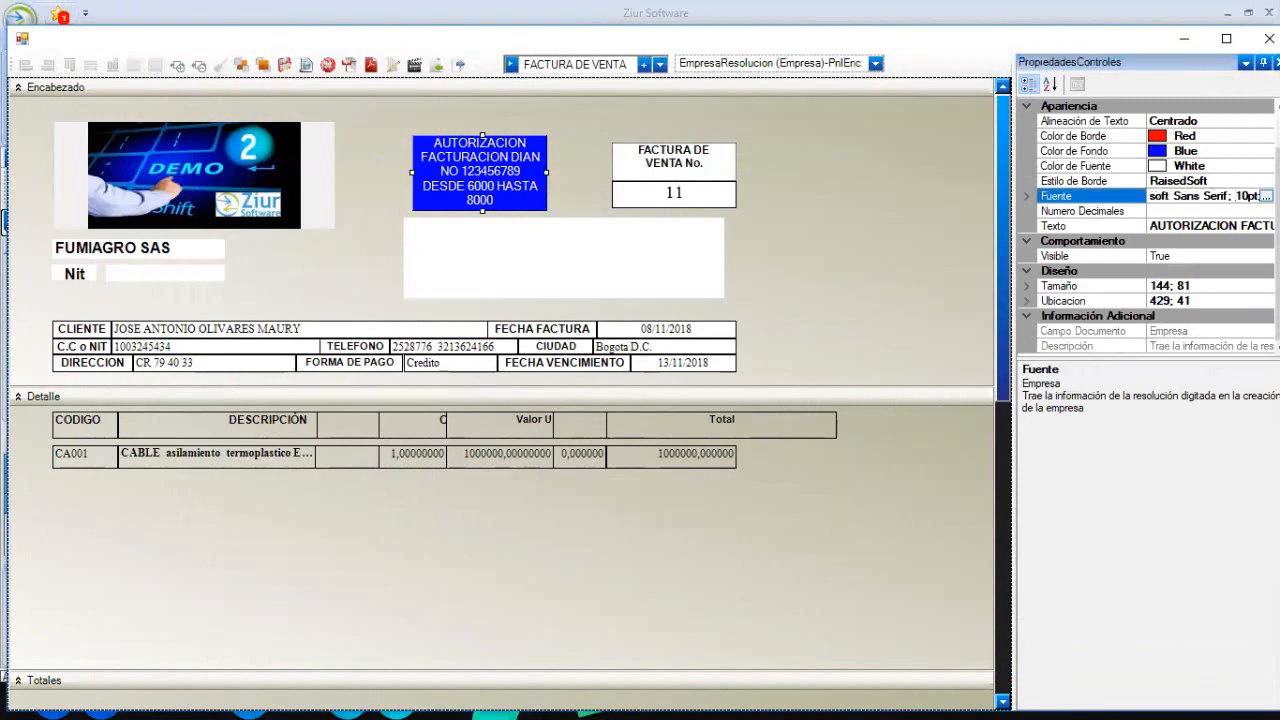
pyautogui.click(1265, 196)
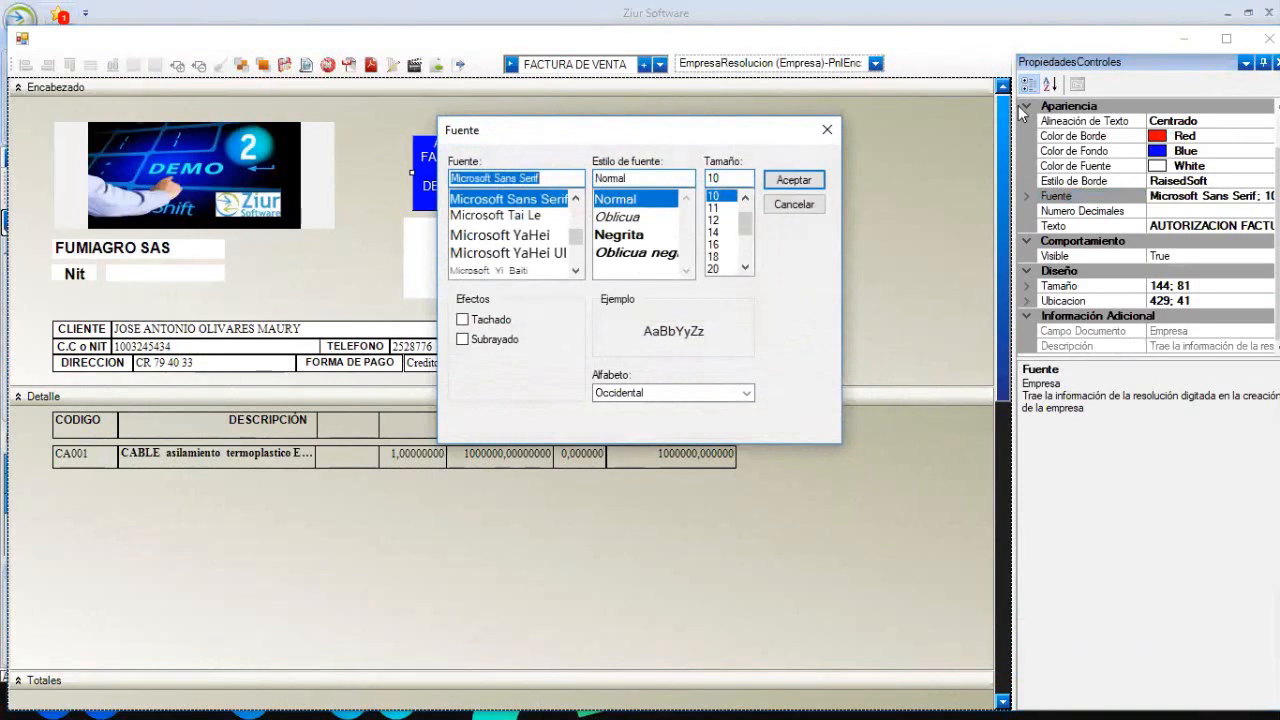
pyautogui.moveTo(745, 224); pyautogui.dragTo(745, 238)
pyautogui.click(714, 208)
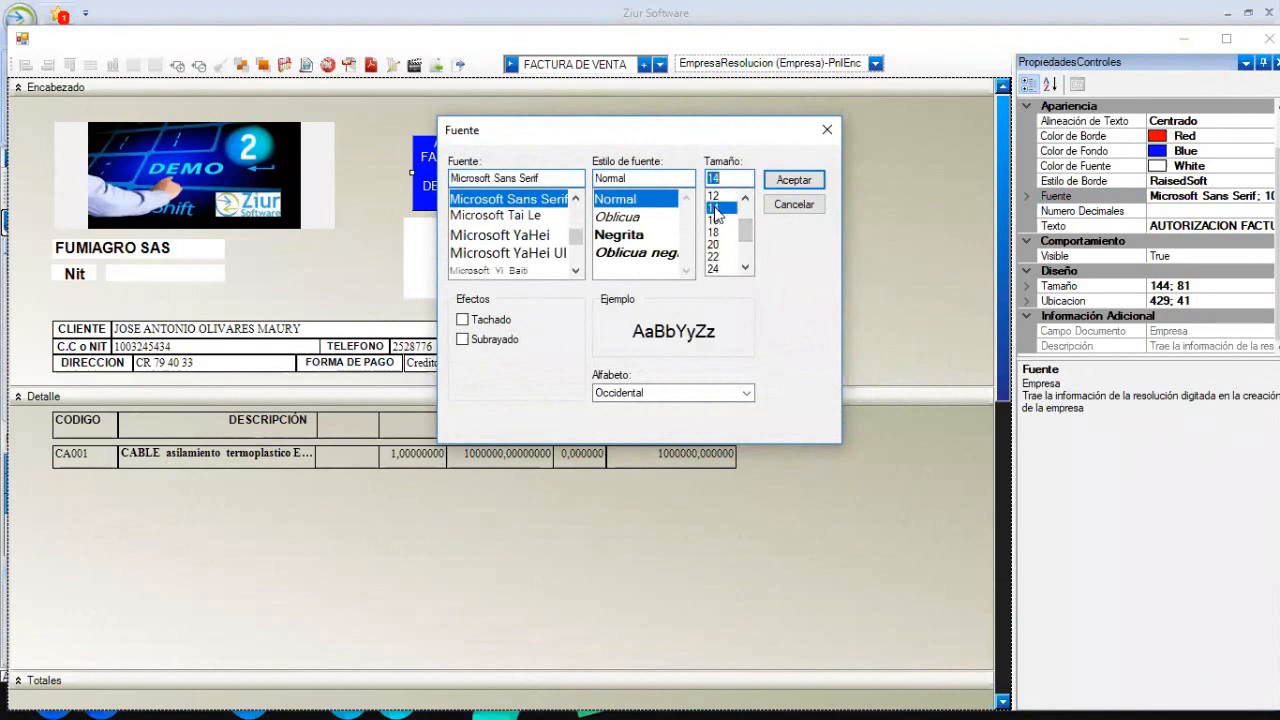
pyautogui.click(793, 180)
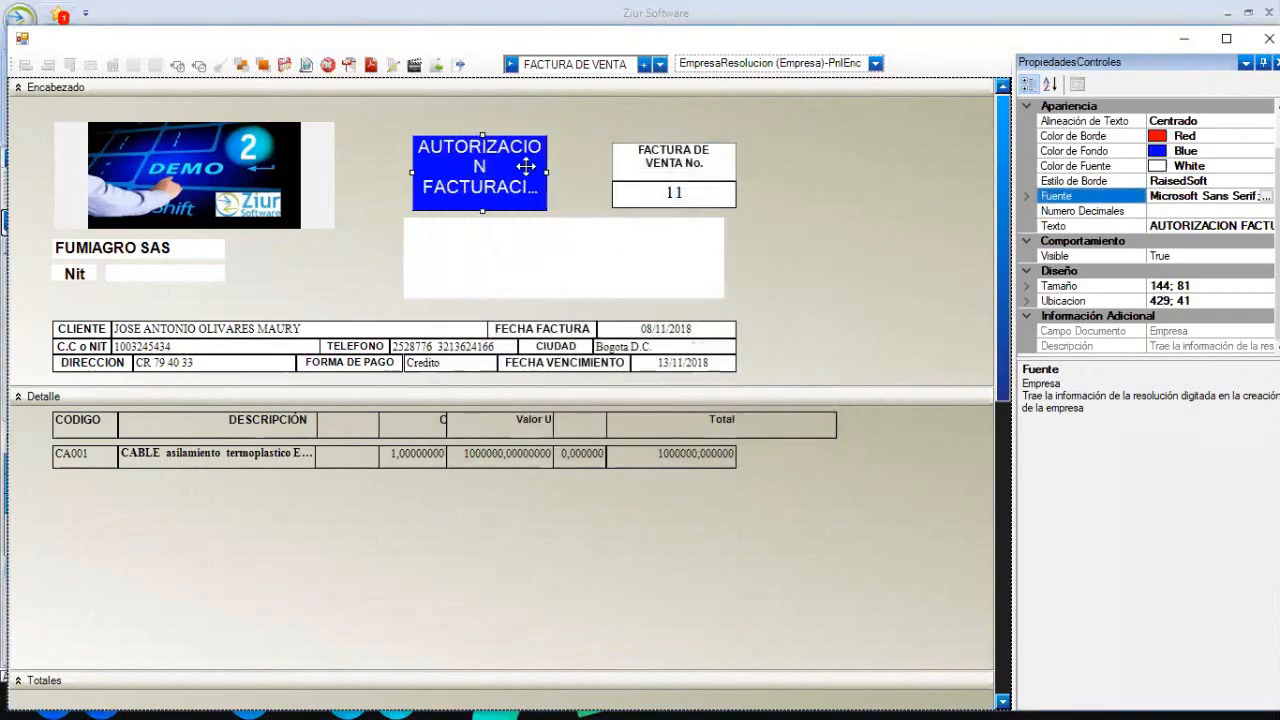
# - Widen the DIAN label, hide the blank white box, and move the label under the invoice-number box (384; 81 at 383; 138)
pyautogui.moveTo(547, 173); pyautogui.dragTo(772, 173)
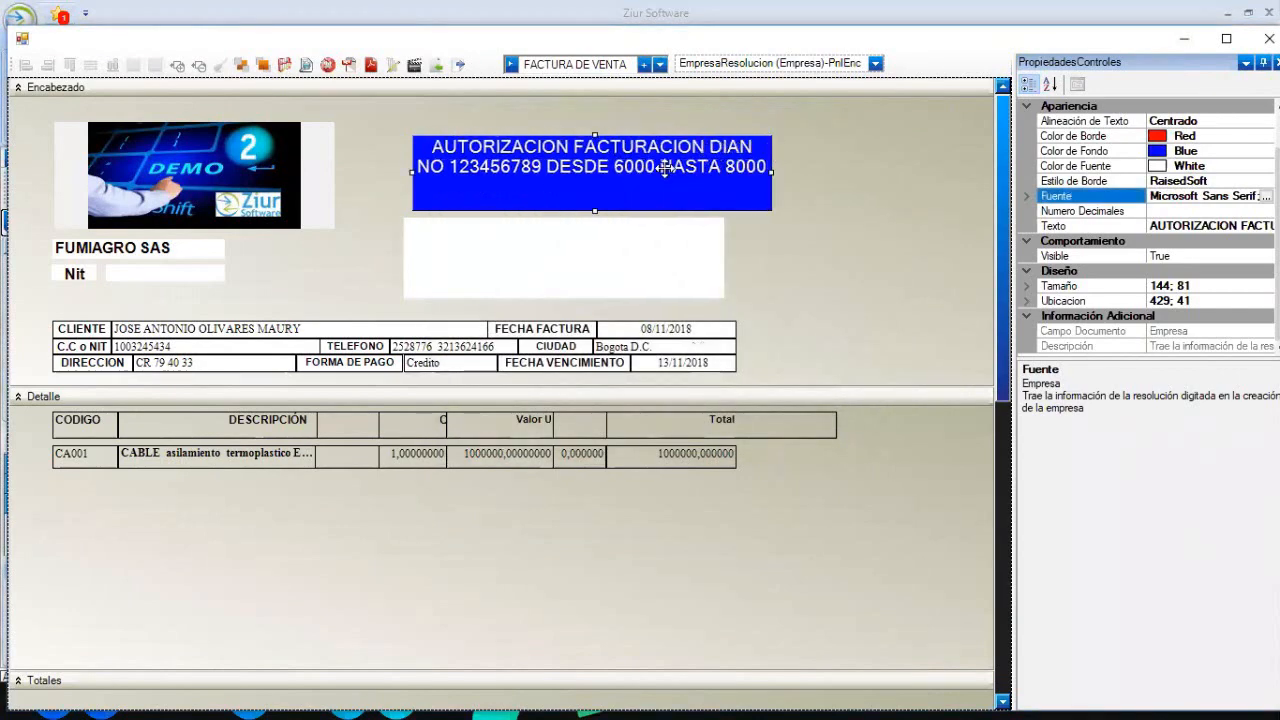
pyautogui.moveTo(665, 170); pyautogui.dragTo(574, 160)
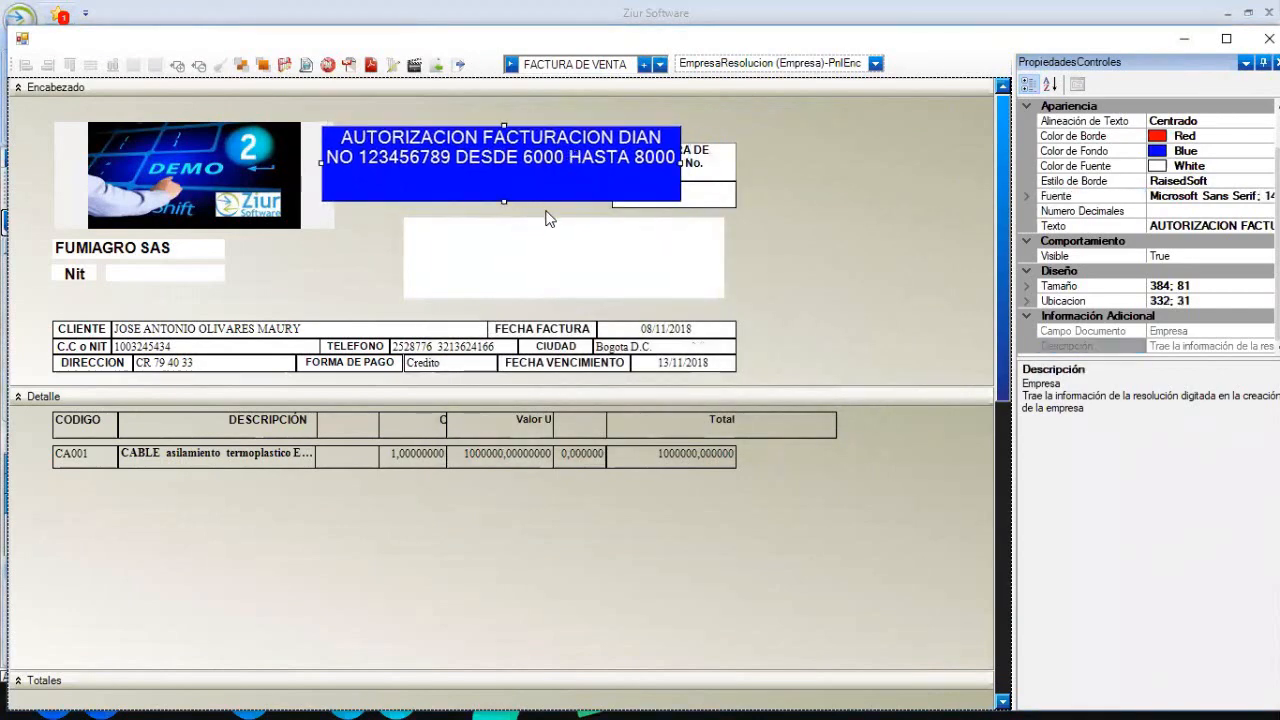
pyautogui.click(578, 254)
pyautogui.press('Delete')
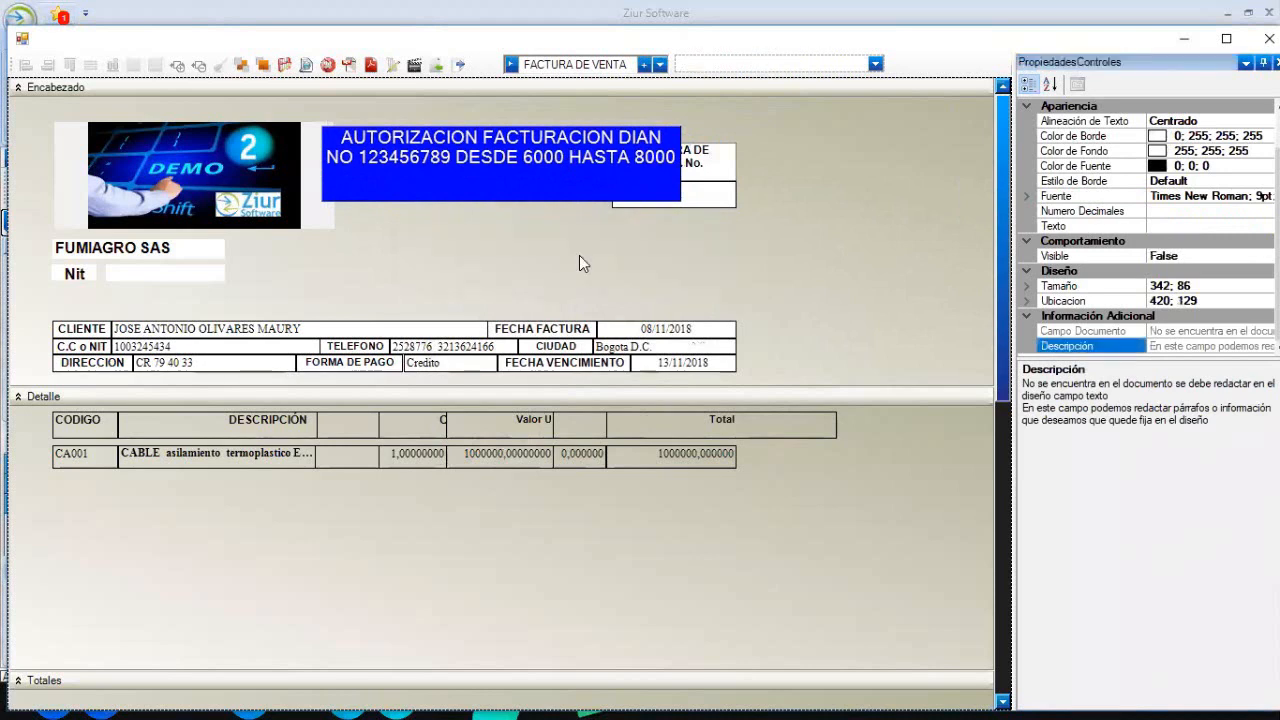
pyautogui.click(528, 186)
pyautogui.moveTo(528, 186); pyautogui.dragTo(575, 279)
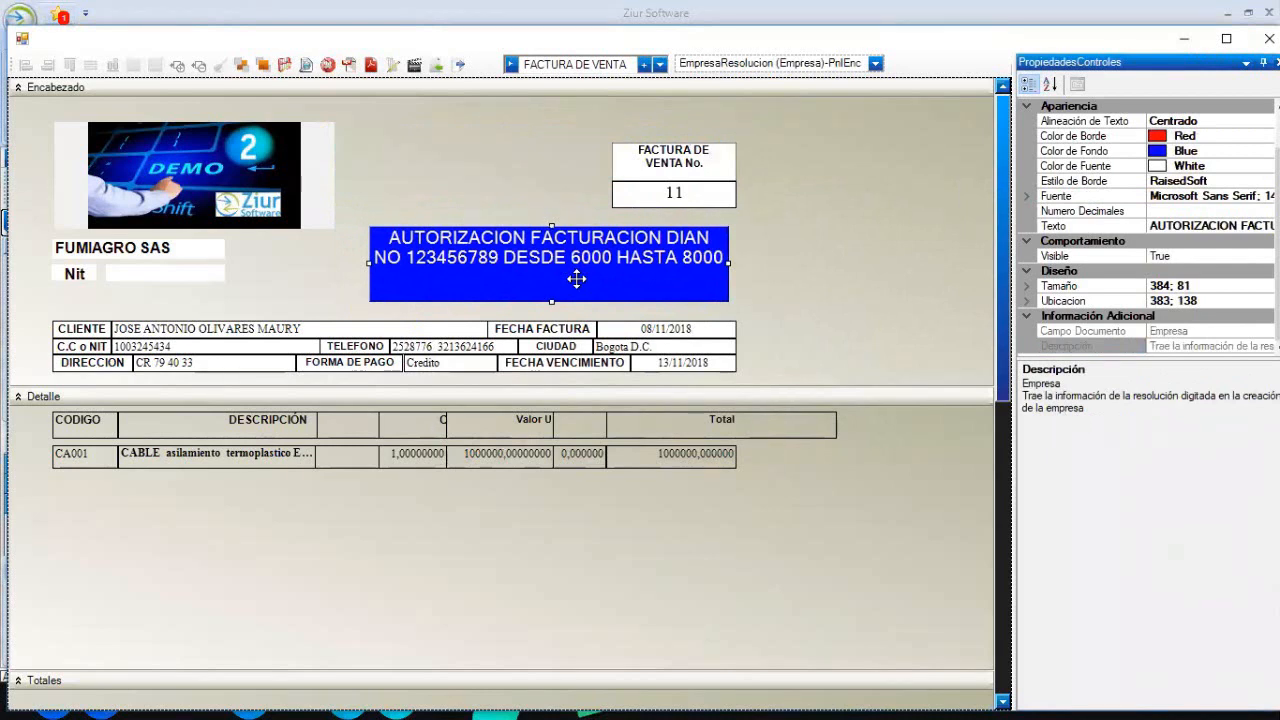
pyautogui.click(767, 261)
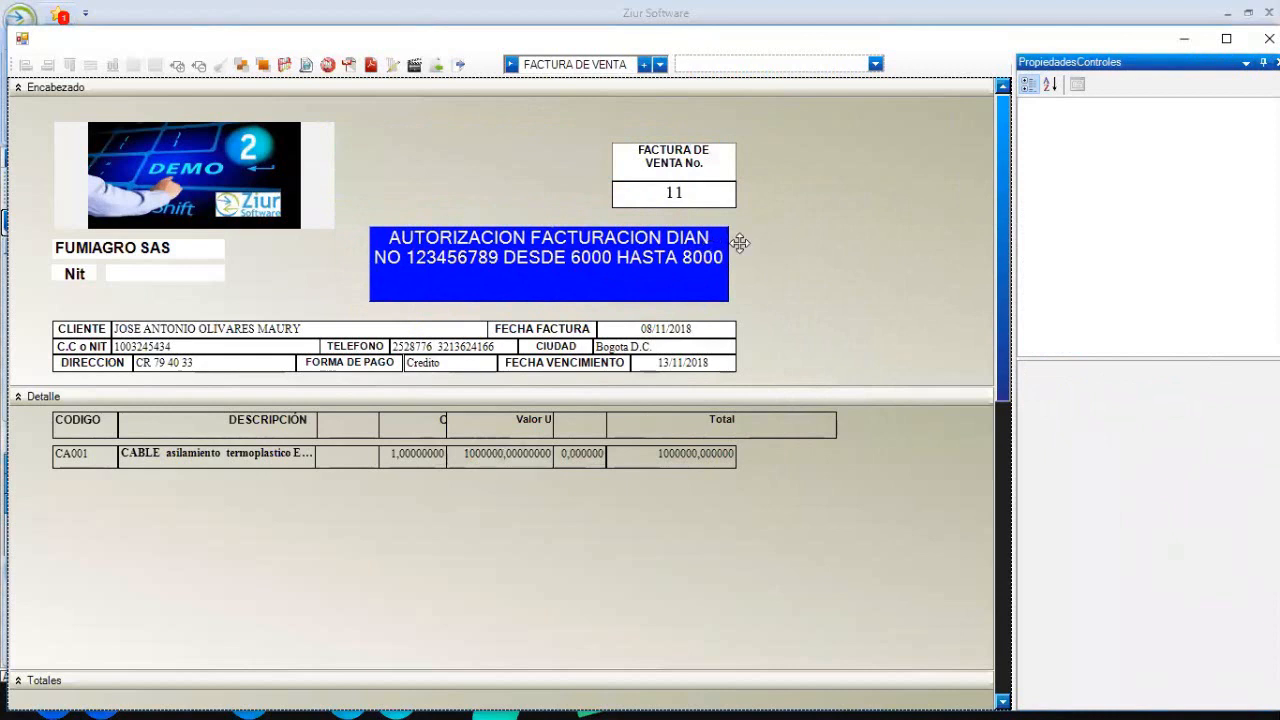
pyautogui.click(681, 250)
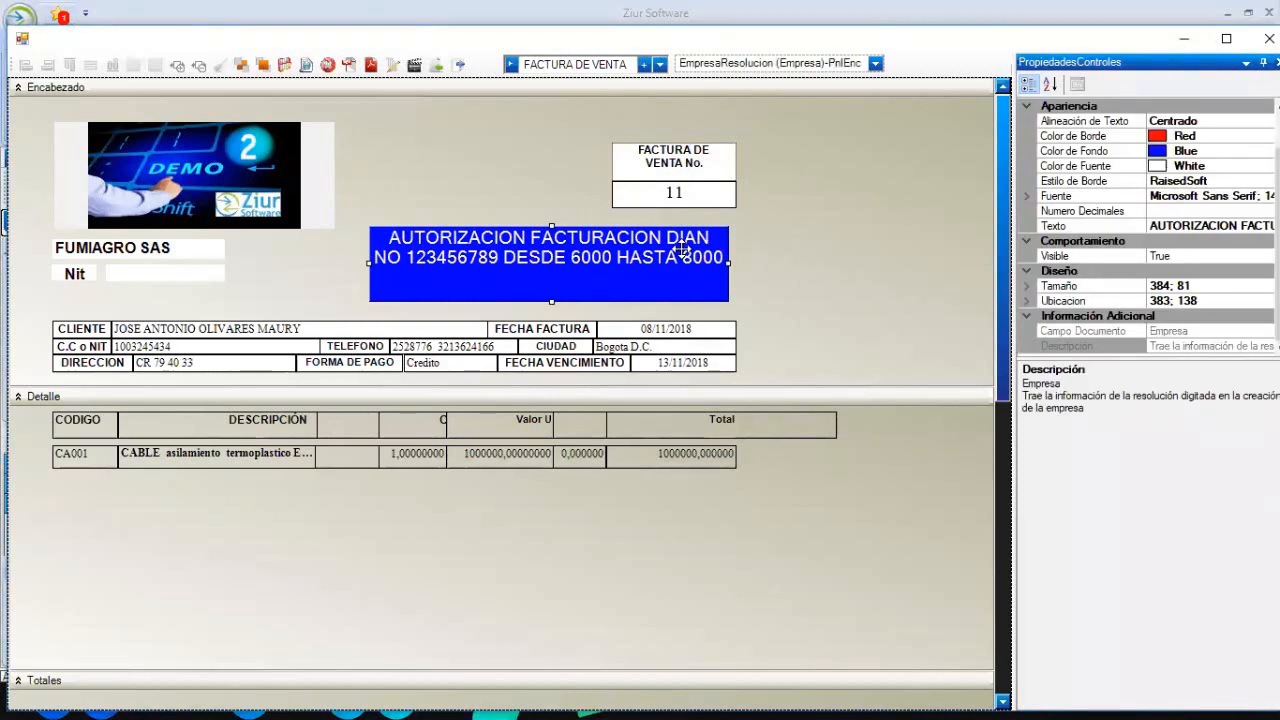
# - Copy the DIAN label's blue style onto the FACTURA DE VENTA No. heading and number box
pyautogui.click(853, 265)
pyautogui.click(610, 271)
pyautogui.keyDown('ctrl'); pyautogui.click(674, 174); pyautogui.keyUp('ctrl')
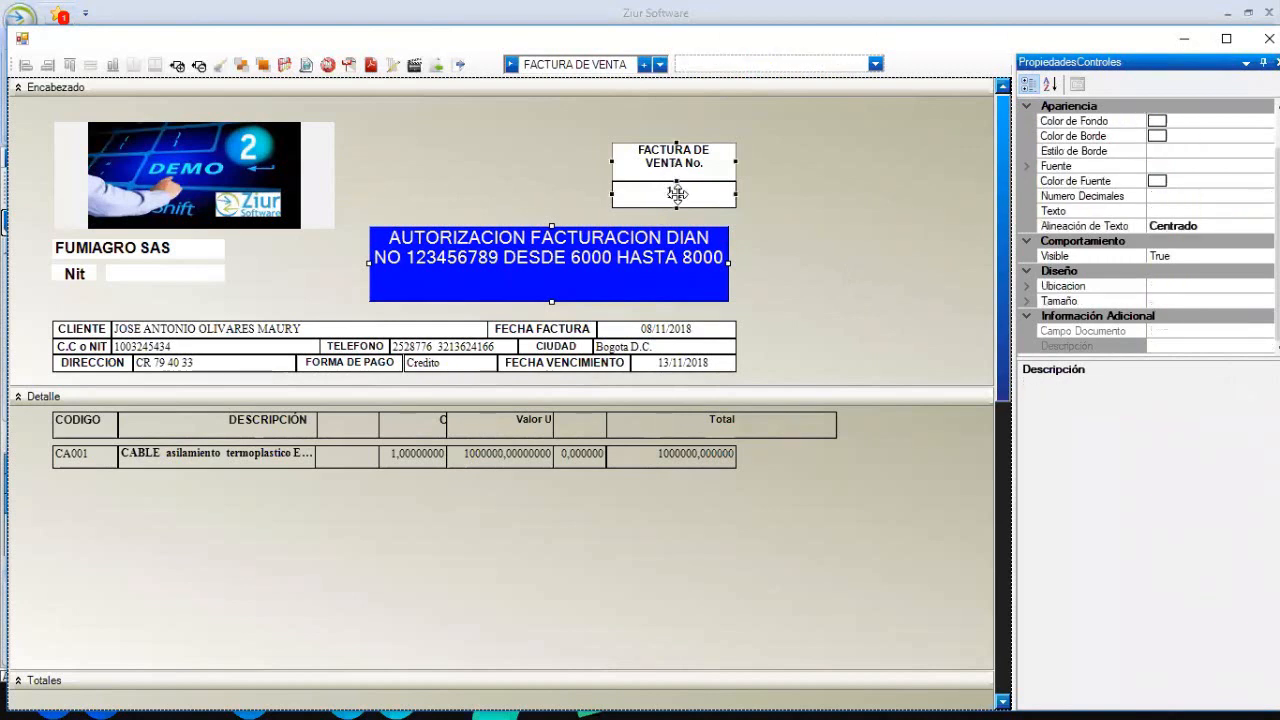
pyautogui.click(858, 120)
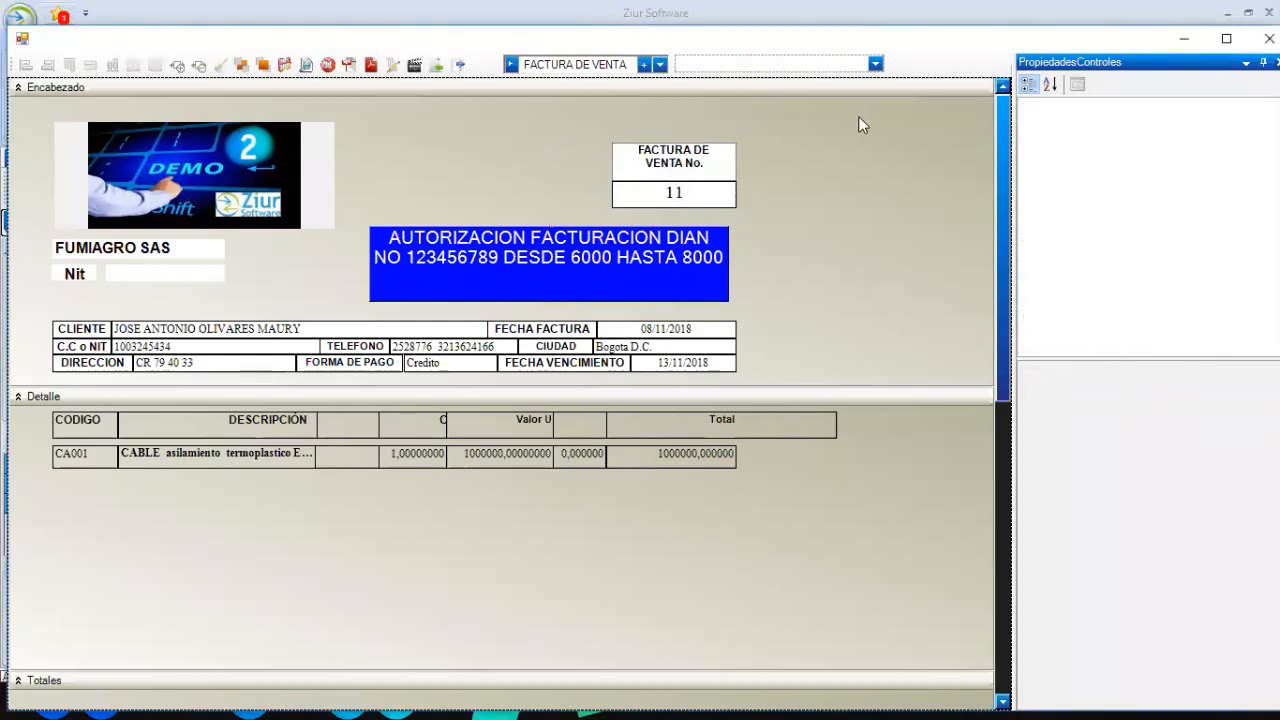
pyautogui.click(648, 228)
pyautogui.keyDown('ctrl'); pyautogui.click(656, 200); pyautogui.keyUp('ctrl')
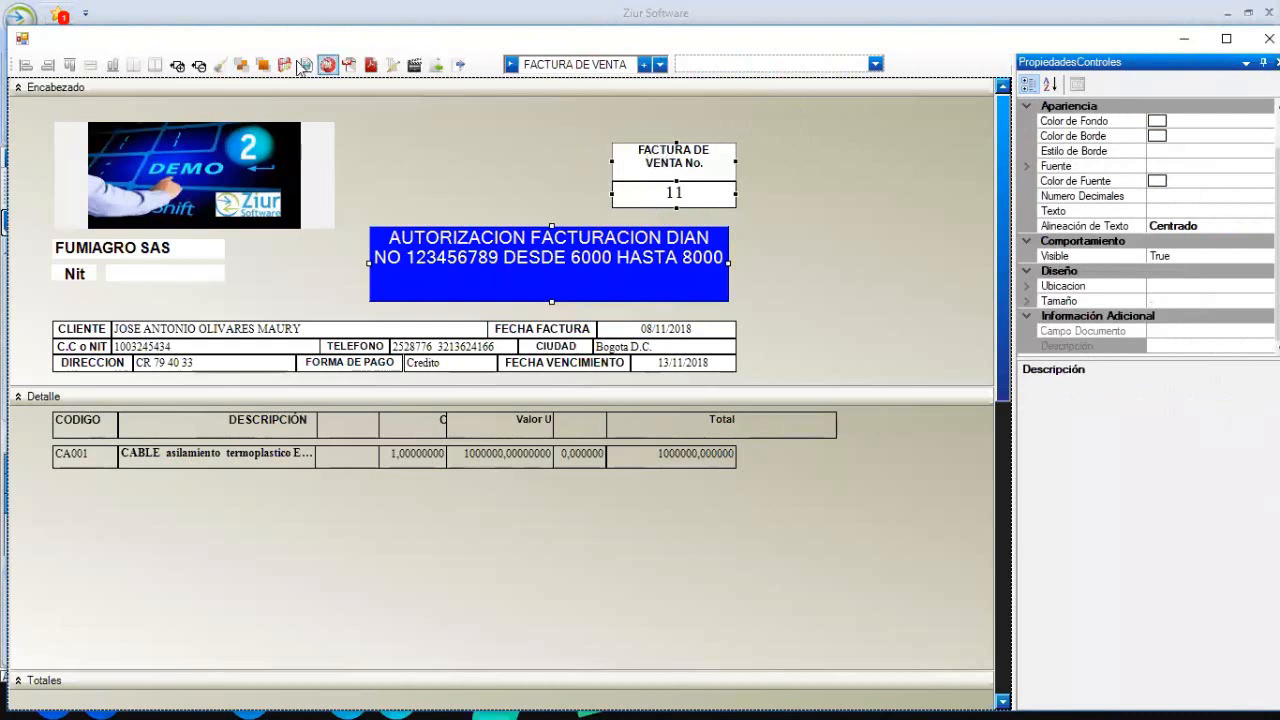
pyautogui.click(228, 72)
pyautogui.click(690, 185)
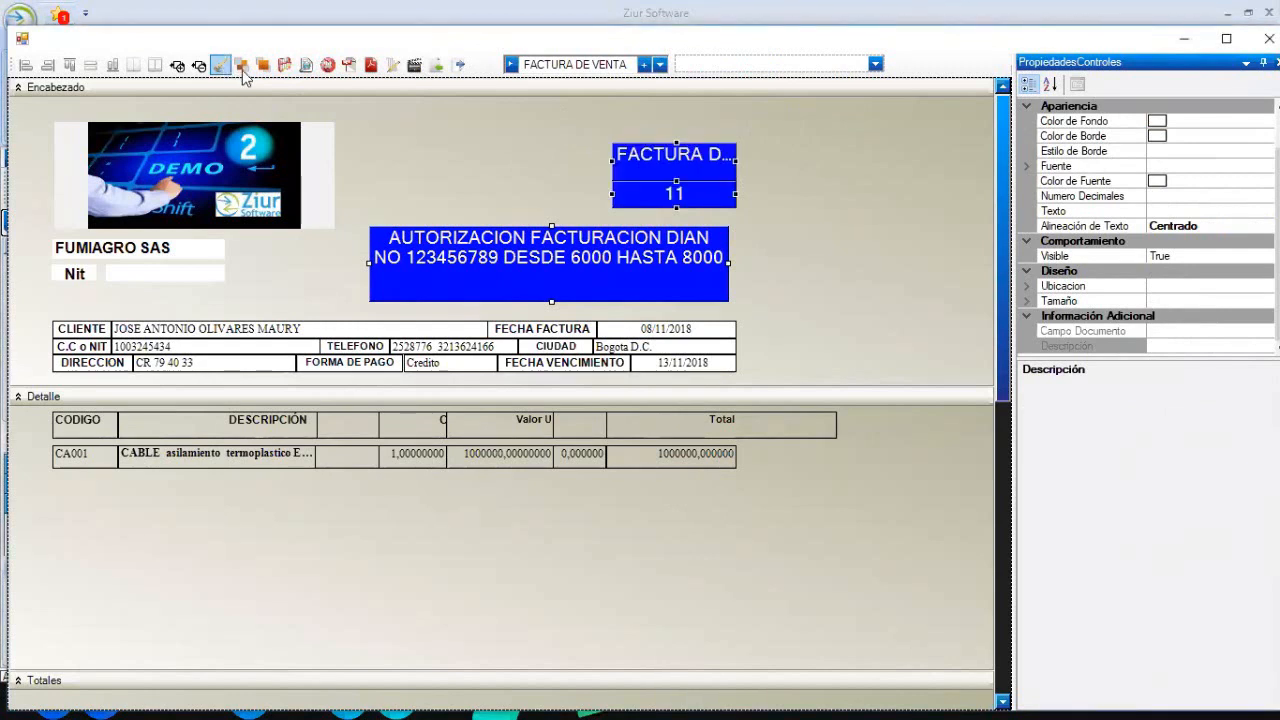
pyautogui.click(793, 197)
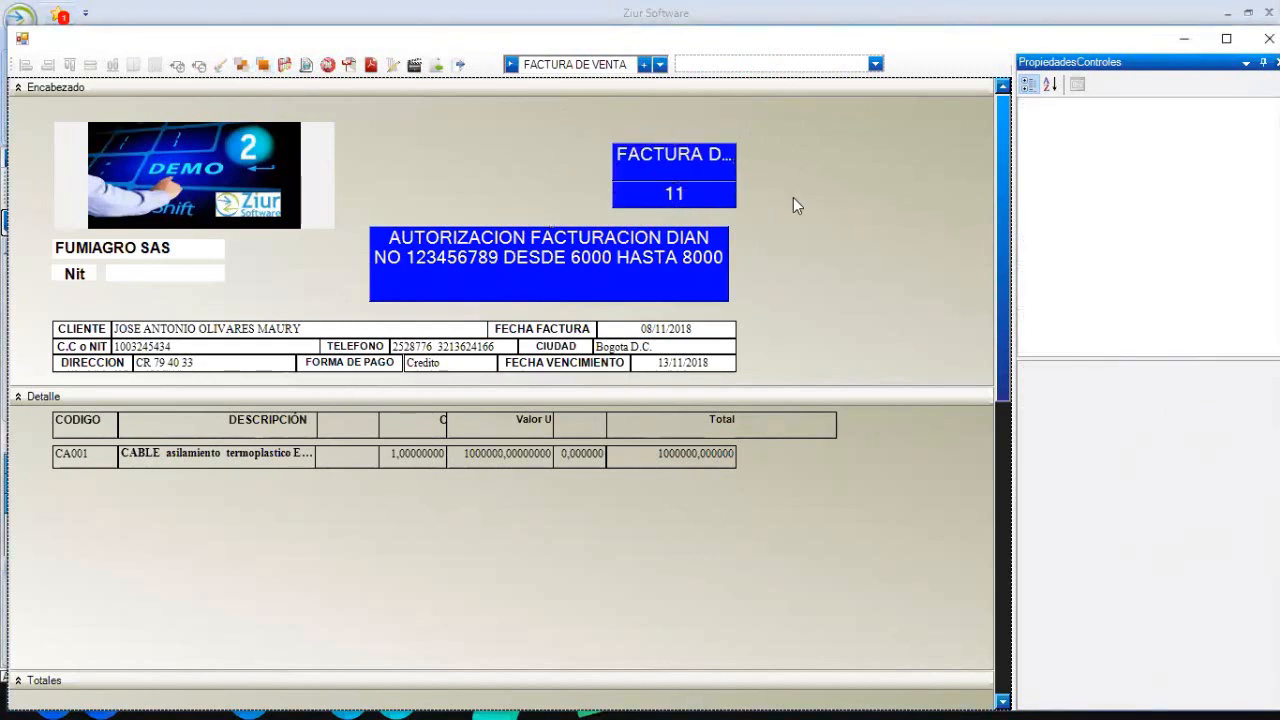
# - Widen the blue FACTURA DE VENTA No. heading leftward to line up with the DIAN label
pyautogui.click(726, 178)
pyautogui.moveTo(613, 160); pyautogui.dragTo(384, 159)
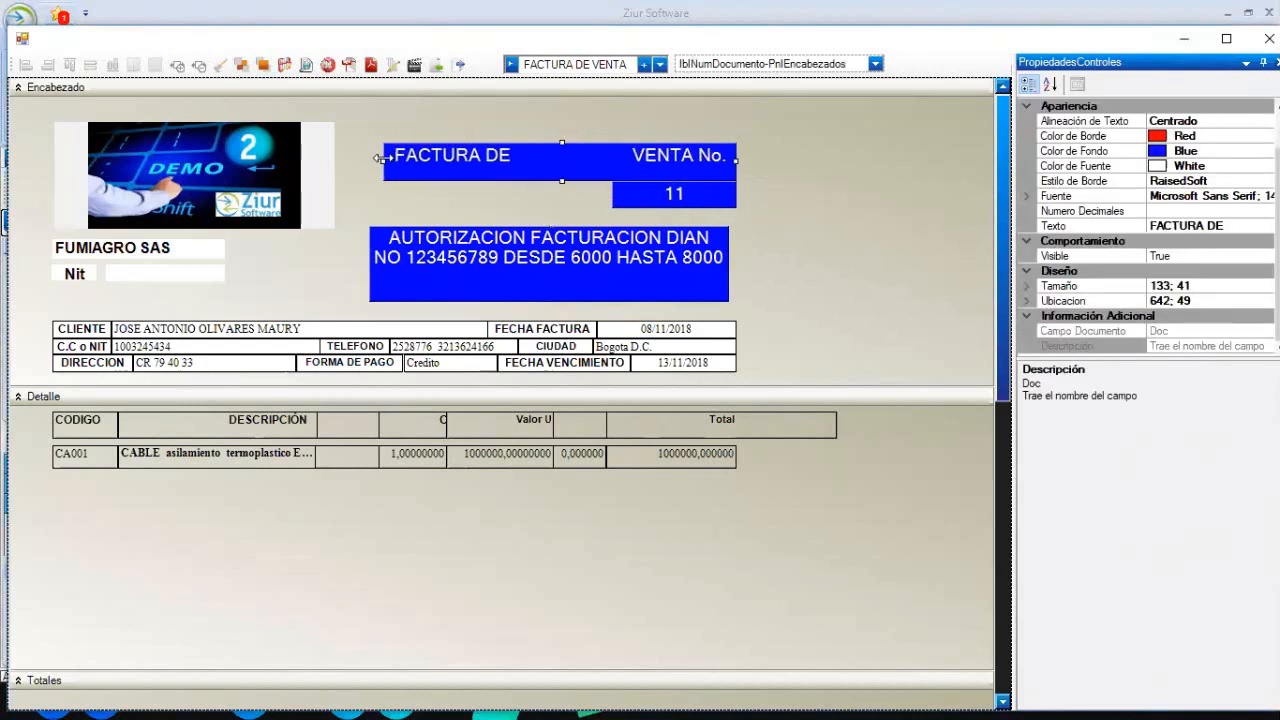
pyautogui.click(853, 148)
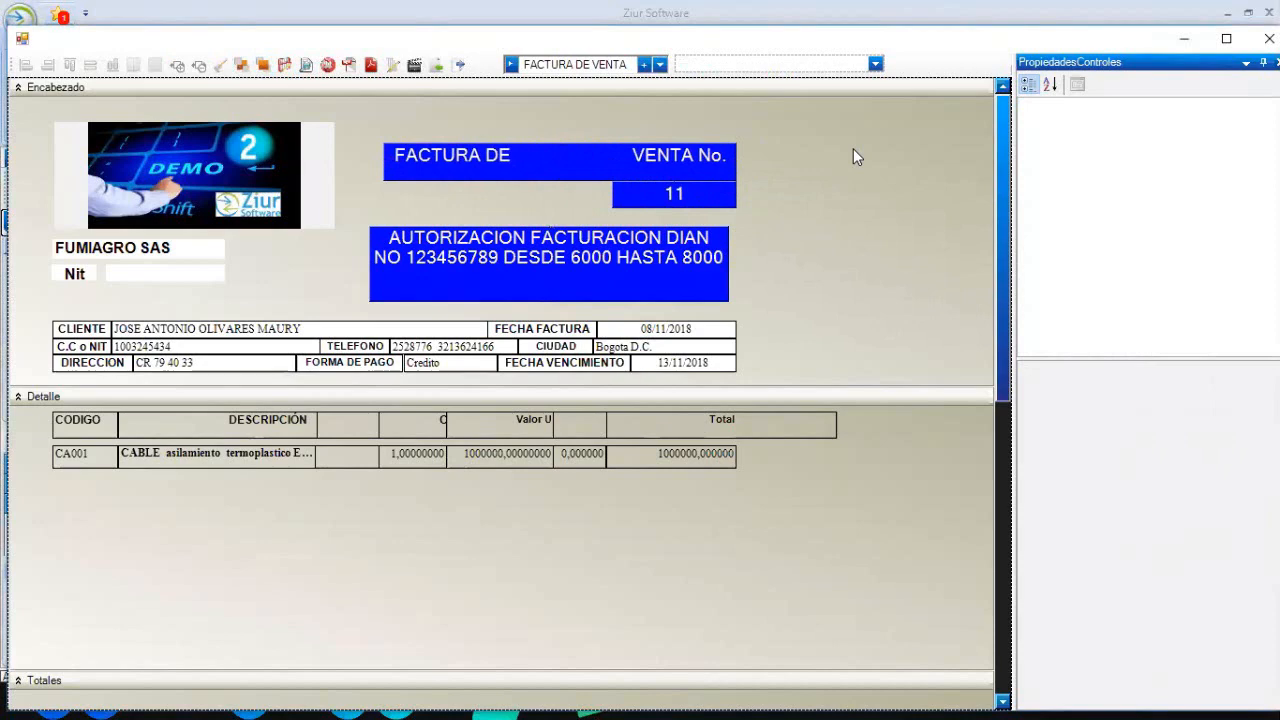
# - Look over the finished FACTURA DE VENTA header layout, then close the template designer
pyautogui.scroll(-1, 976, 477)
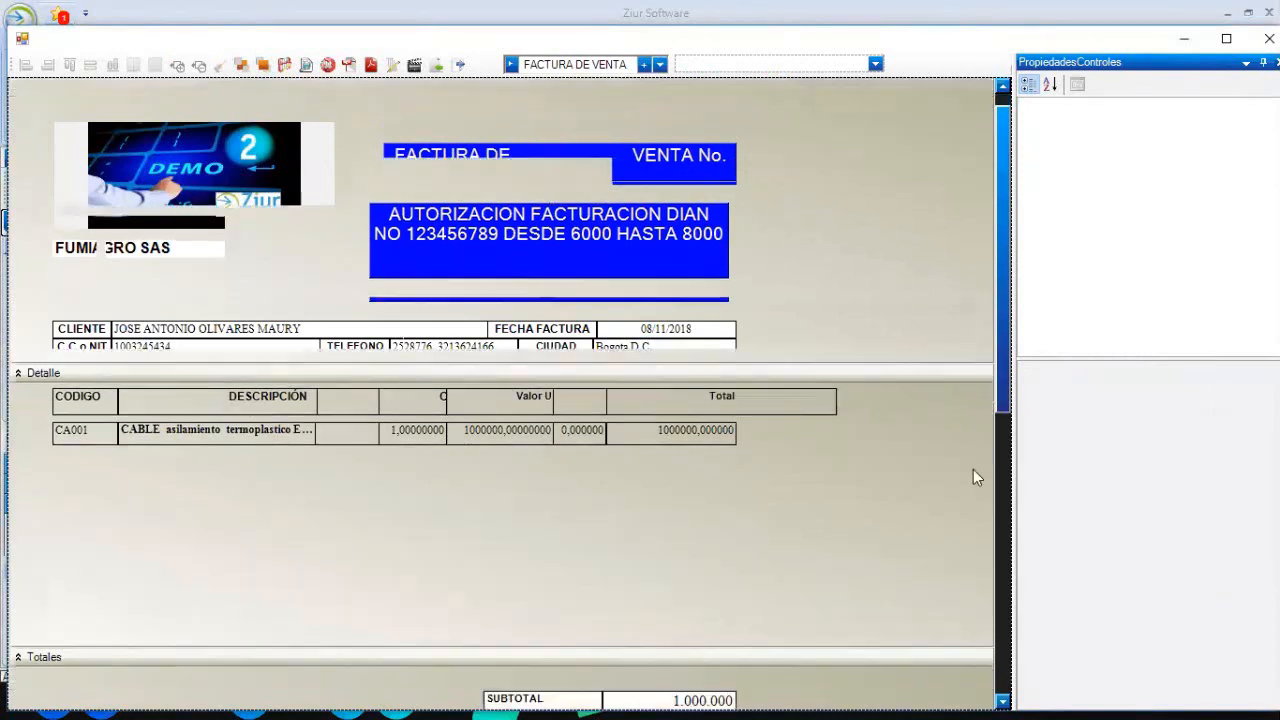
pyautogui.scroll(-5, 972, 475)
pyautogui.scroll(5, 974, 354)
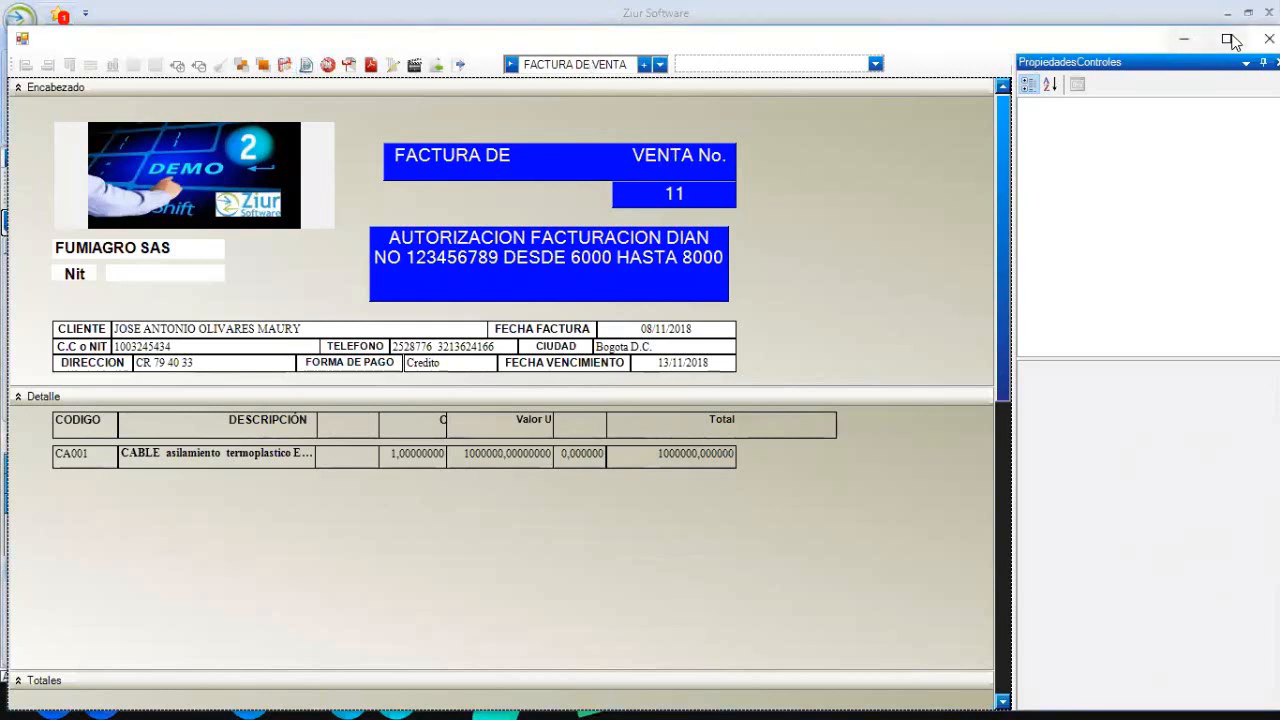
pyautogui.click(1269, 39)
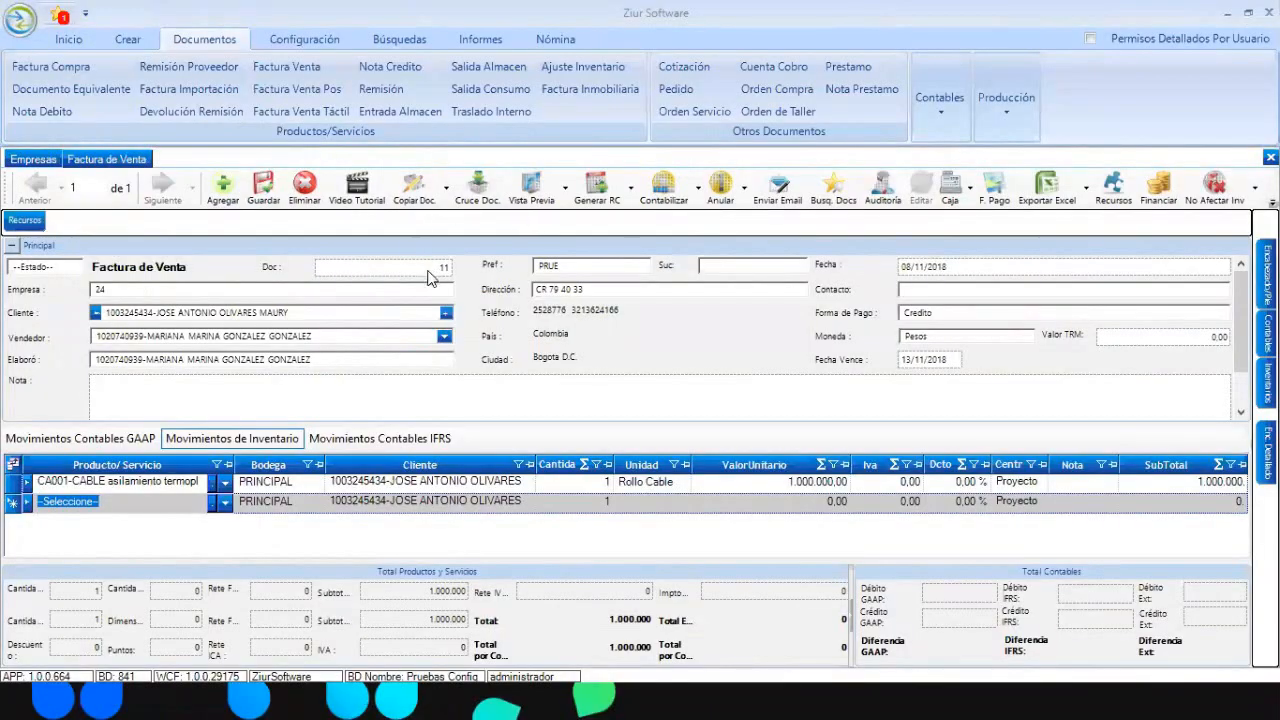
# - Renumber the current sales invoice to 7000 and save it
pyautogui.moveTo(431, 268); pyautogui.dragTo(620, 266)
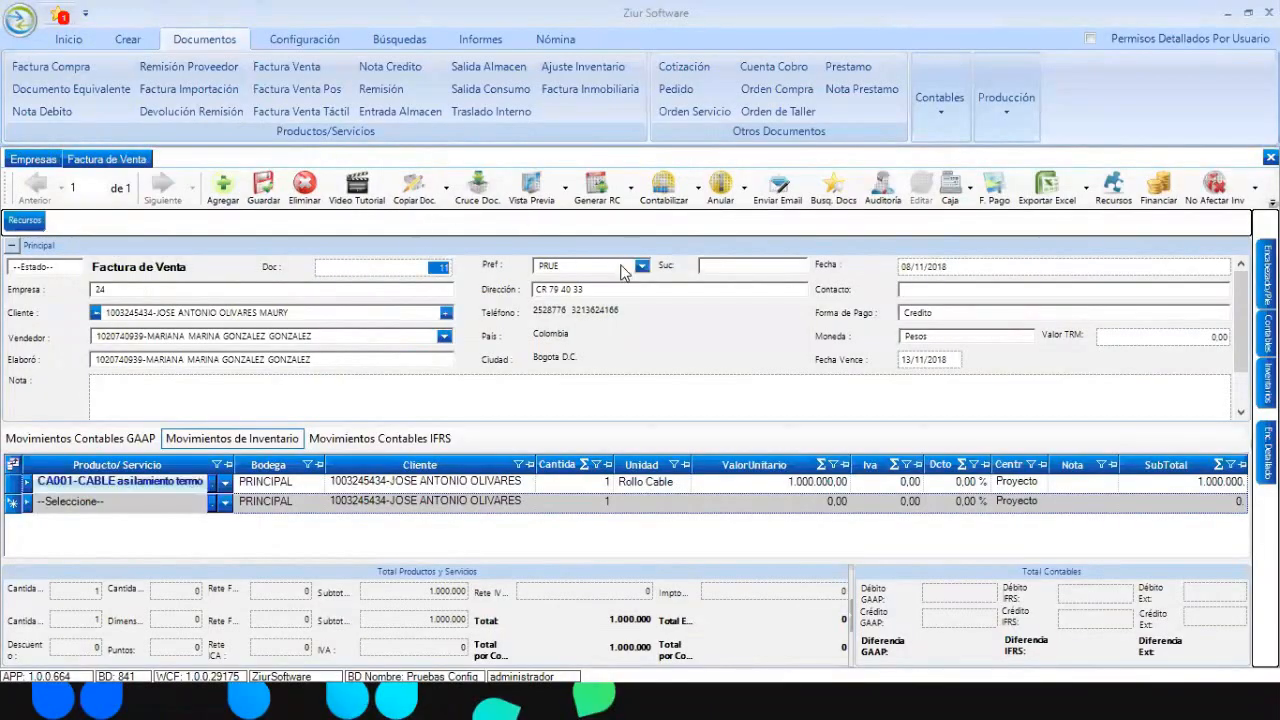
pyautogui.write('7000')
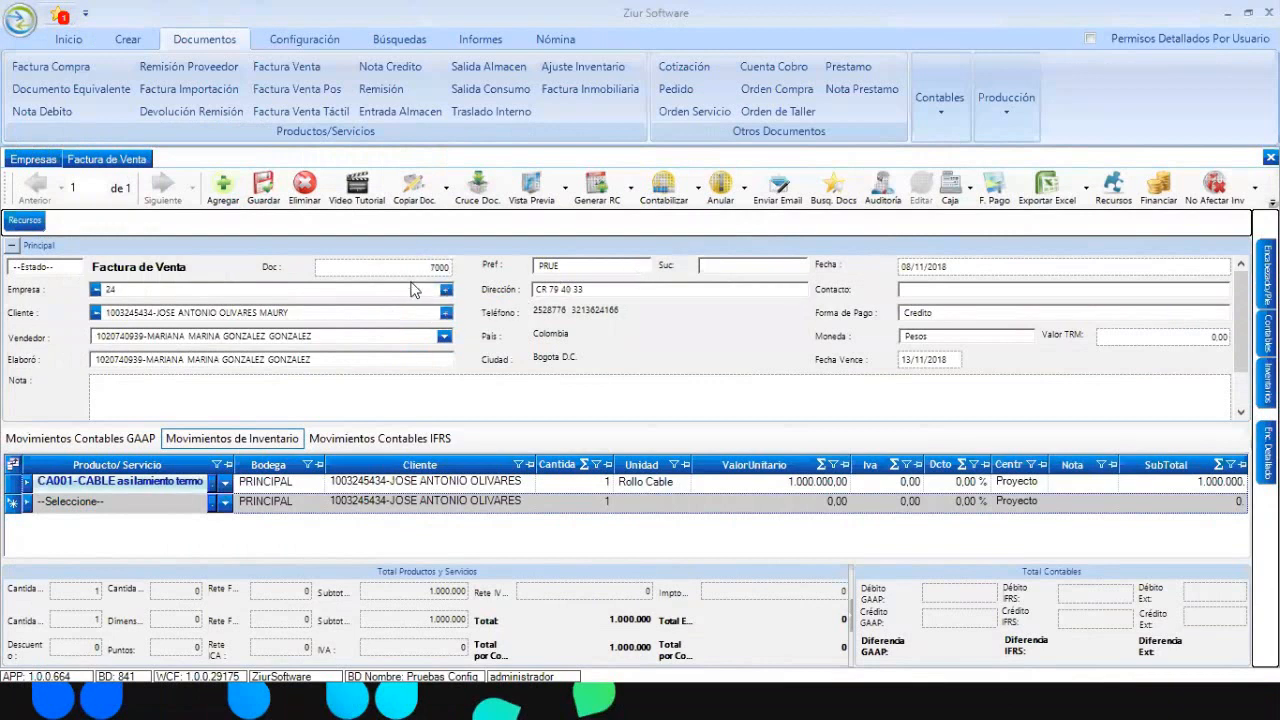
pyautogui.click(281, 192)
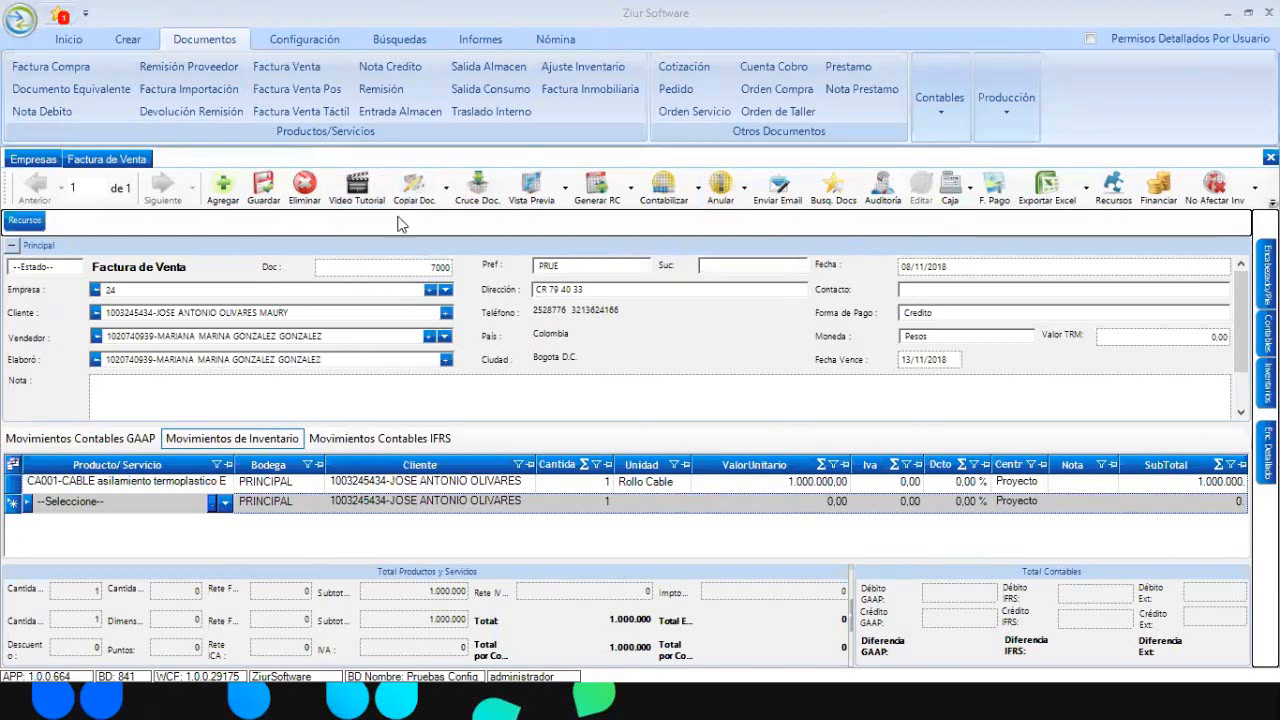
# - Start a new sales invoice with a client and FUMIAGRO SAS as the company
pyautogui.click(224, 185)
pyautogui.click(446, 313)
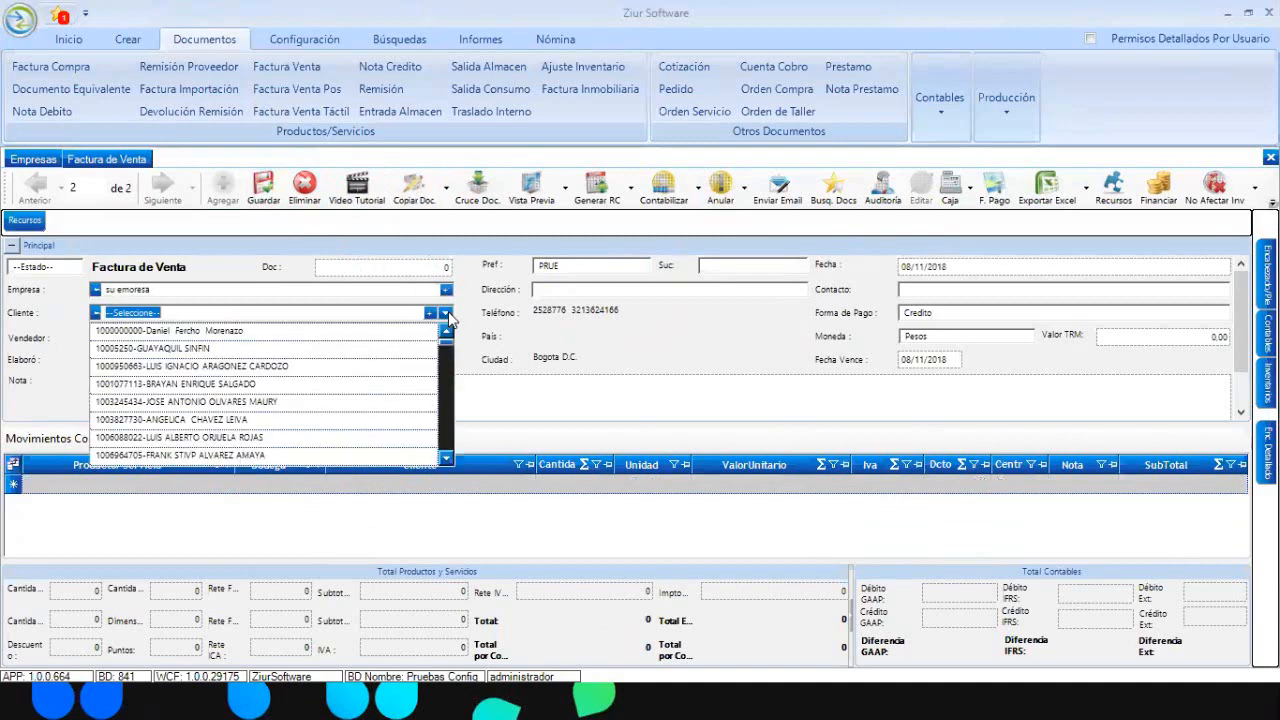
pyautogui.click(190, 366)
pyautogui.click(213, 483)
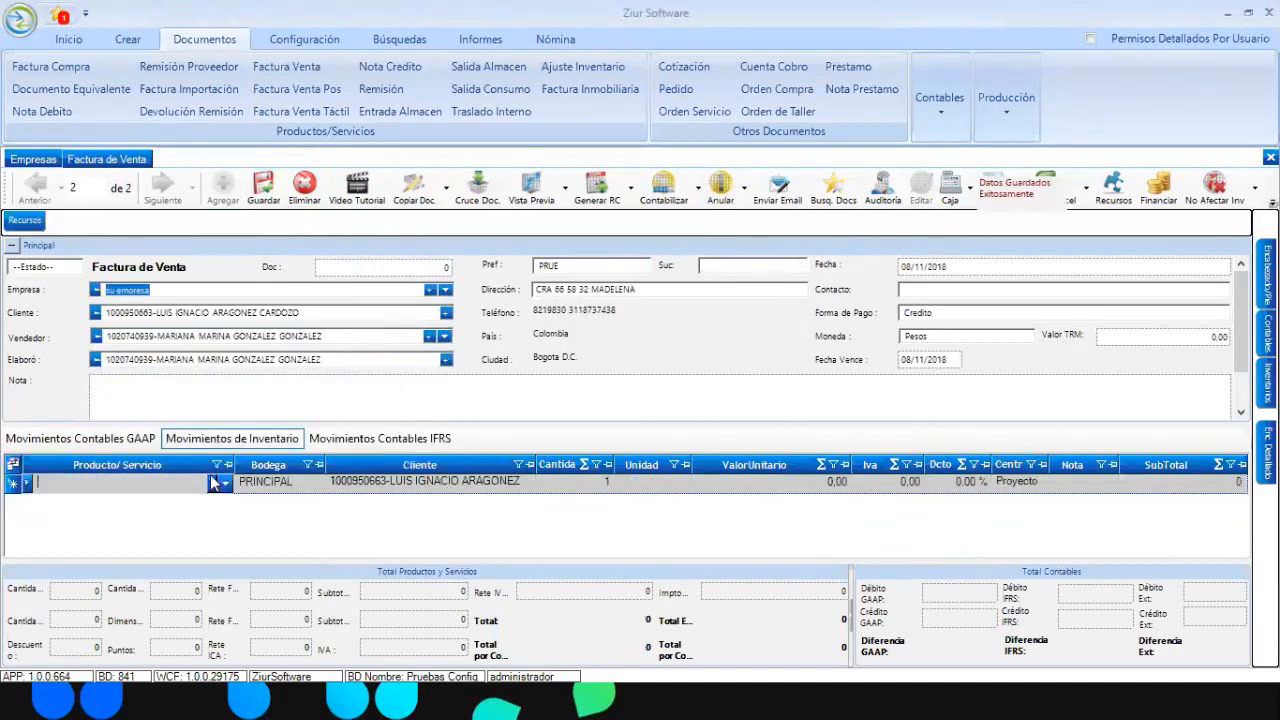
pyautogui.click(449, 292)
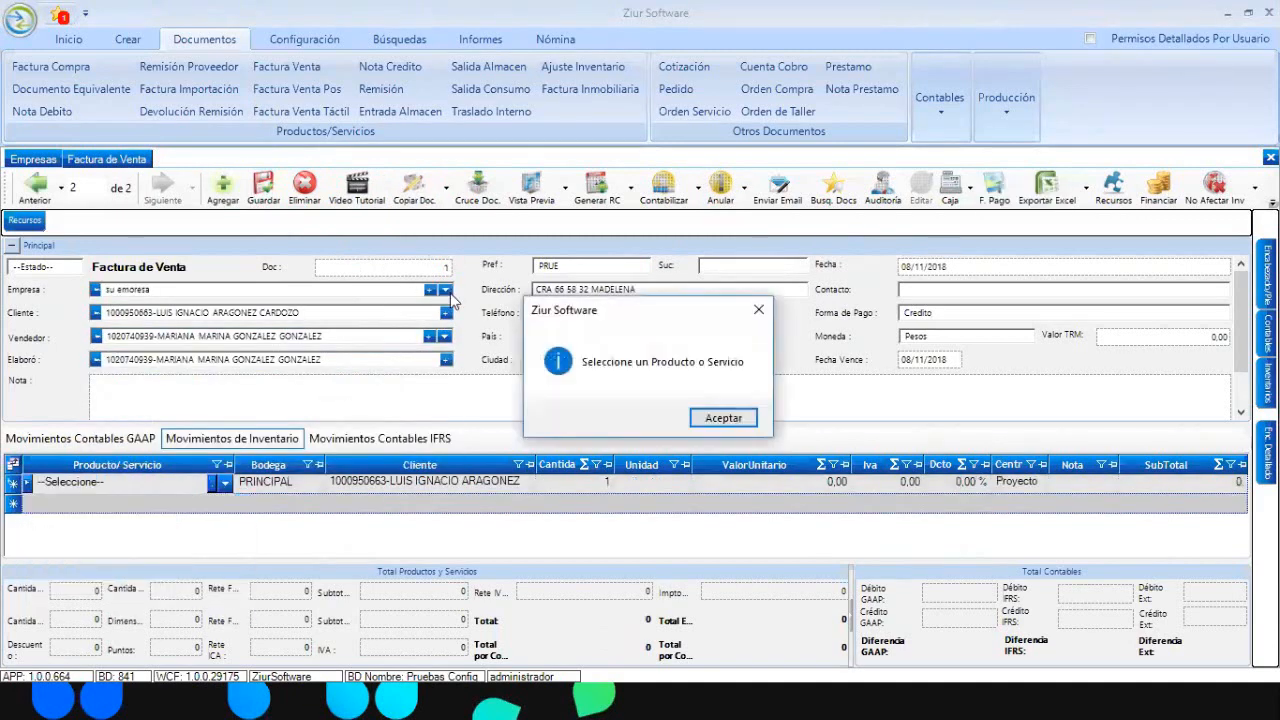
pyautogui.click(722, 418)
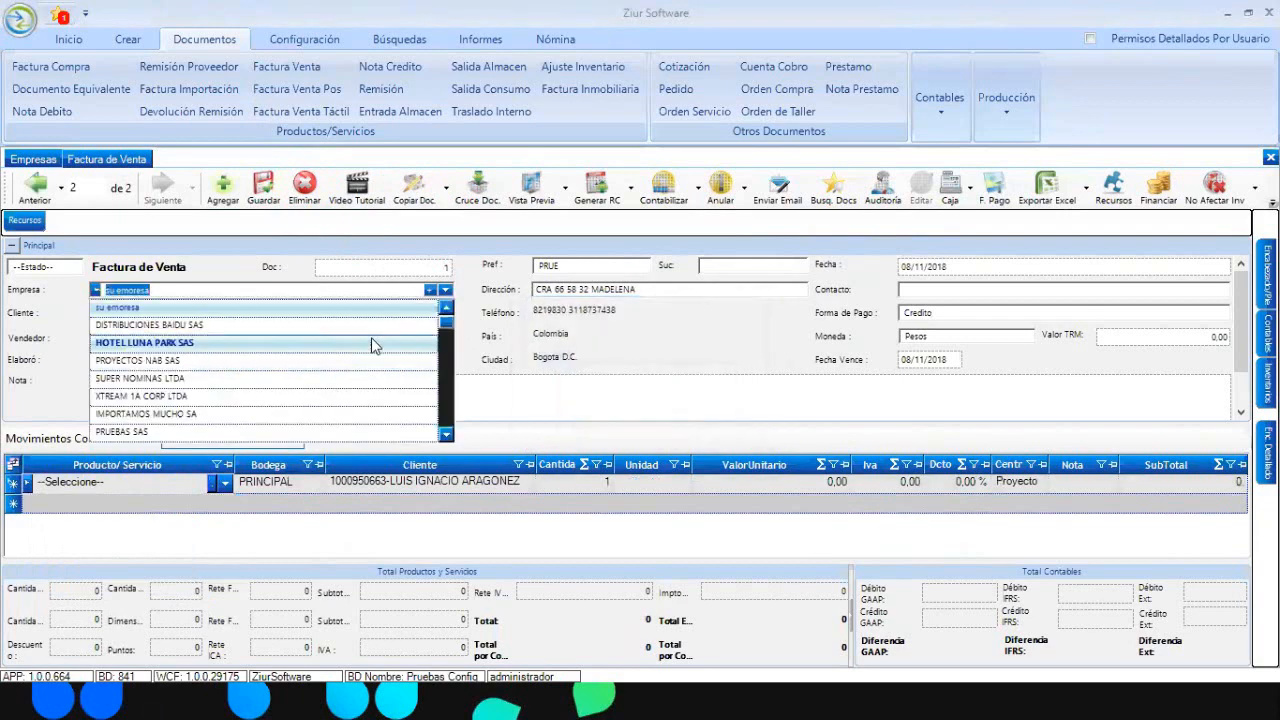
pyautogui.click(447, 436)
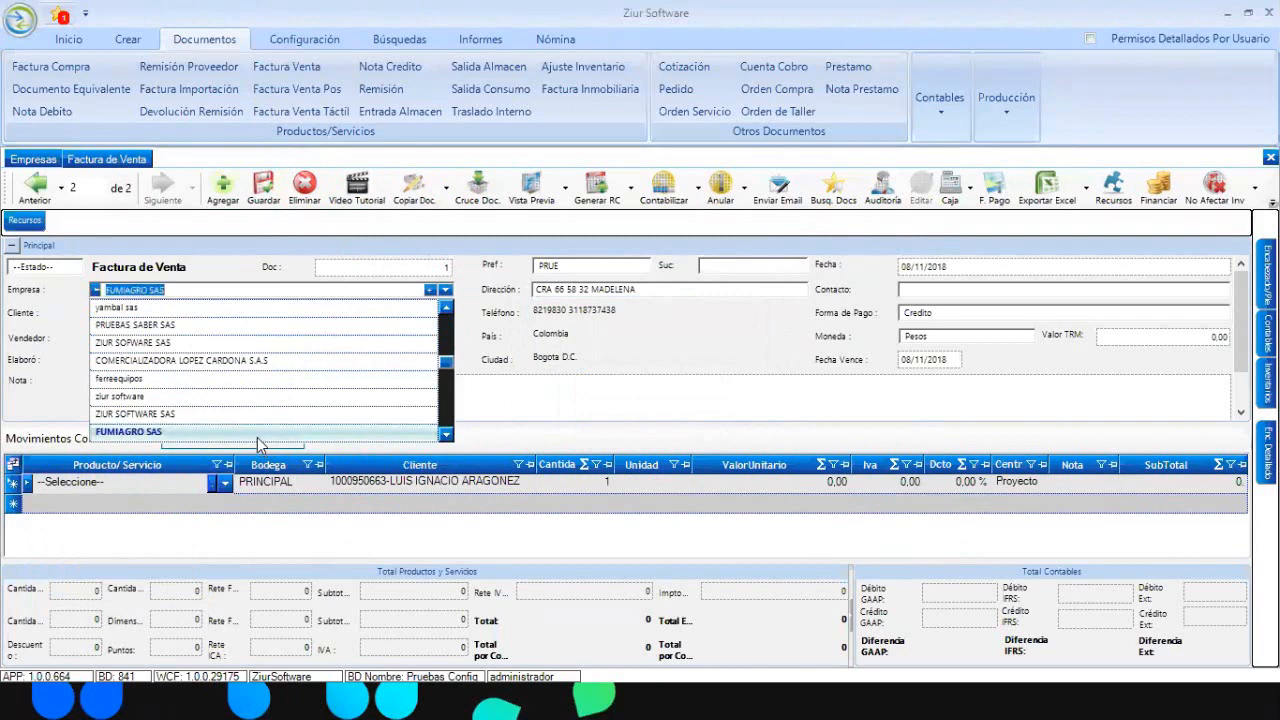
pyautogui.click(300, 431)
# - Delete the unfinished new sales invoice, confirming the deletion
pyautogui.click(305, 184)
pyautogui.click(305, 184)
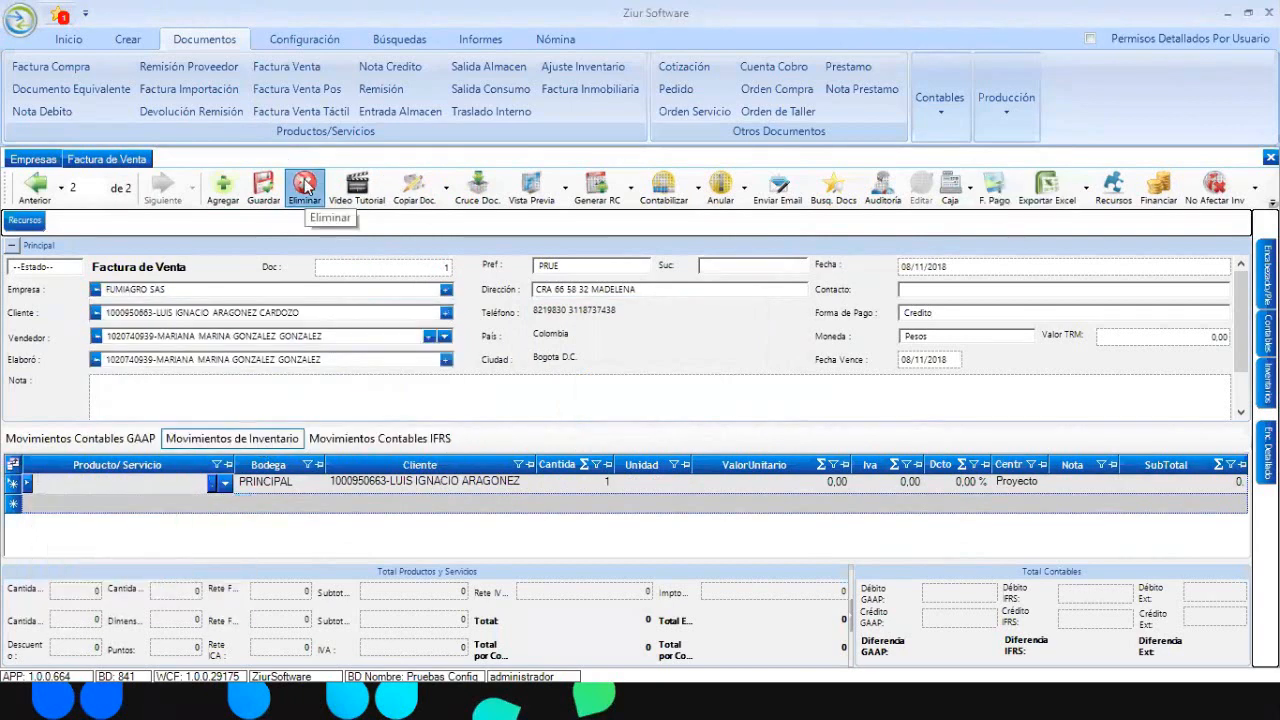
pyautogui.press('Return')
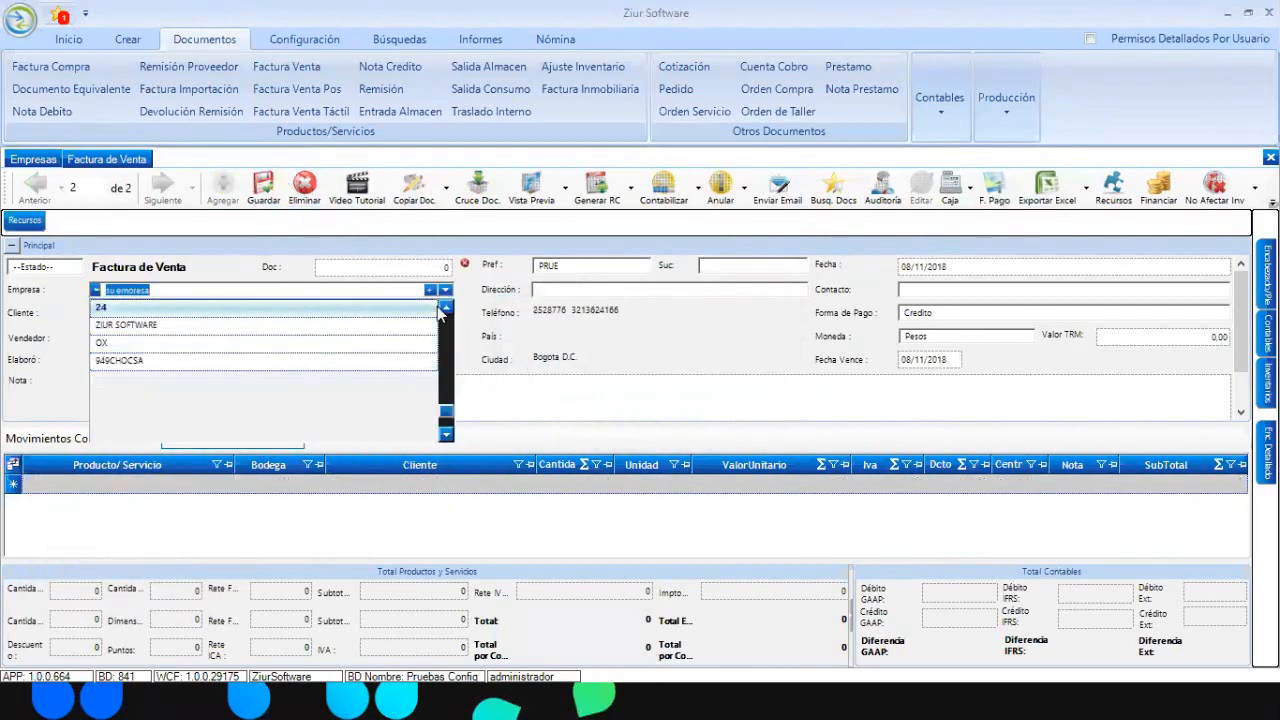
pyautogui.click(445, 310)
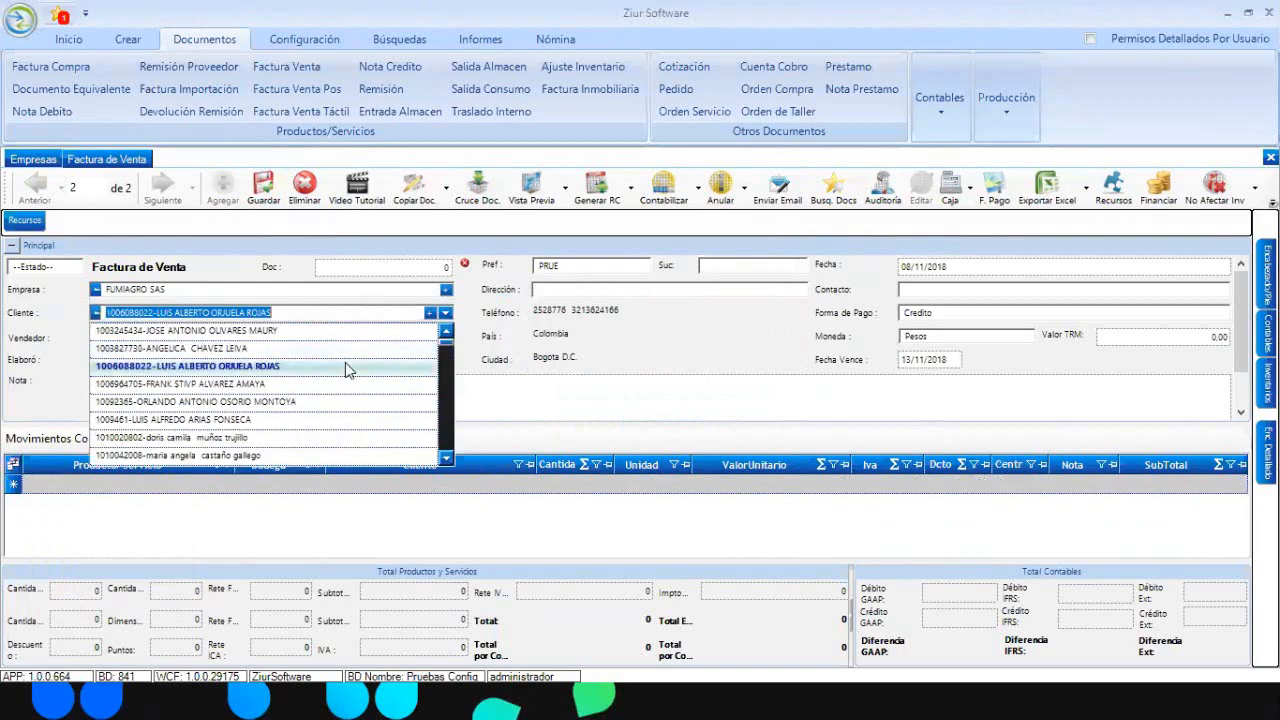
pyautogui.click(345, 364)
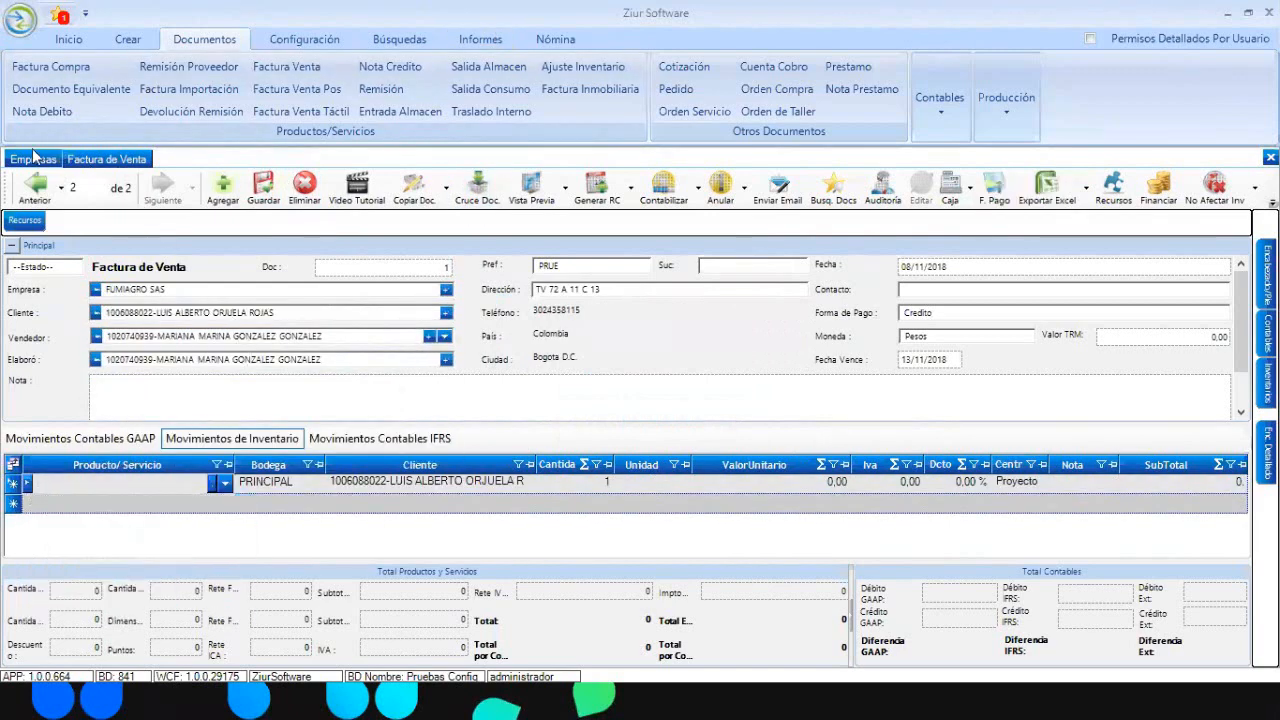
pyautogui.click(33, 158)
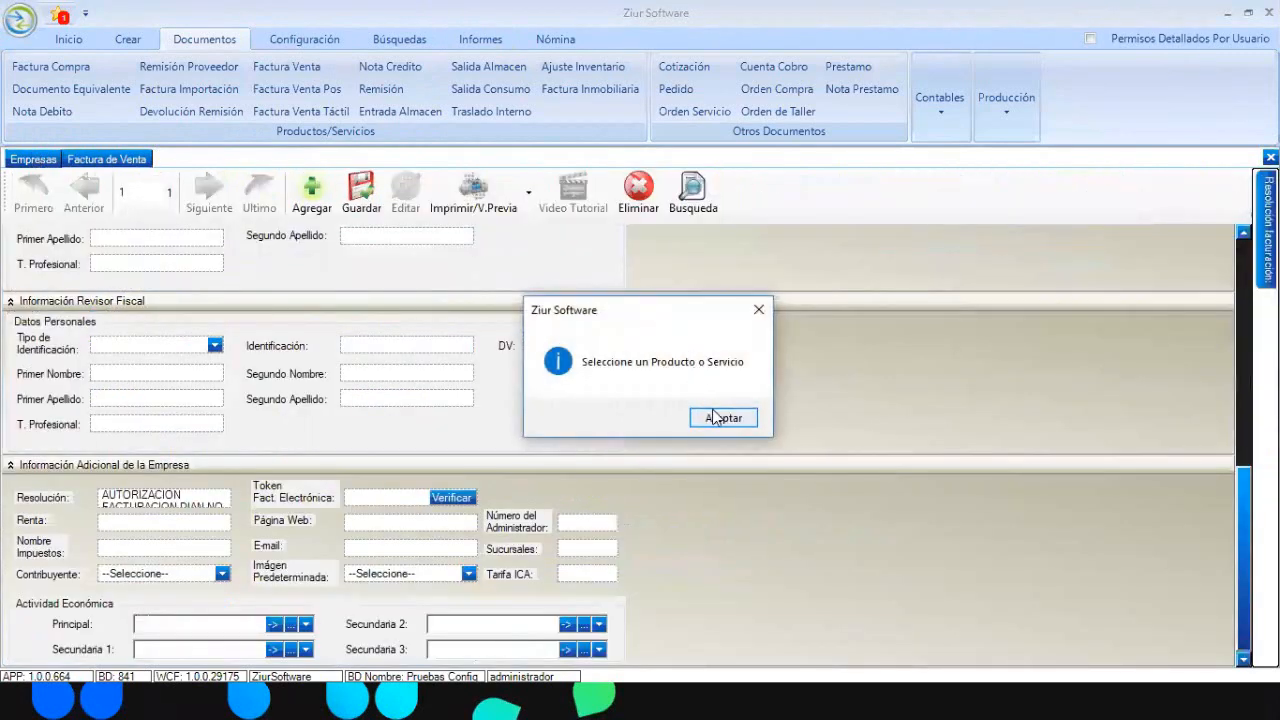
pyautogui.click(721, 418)
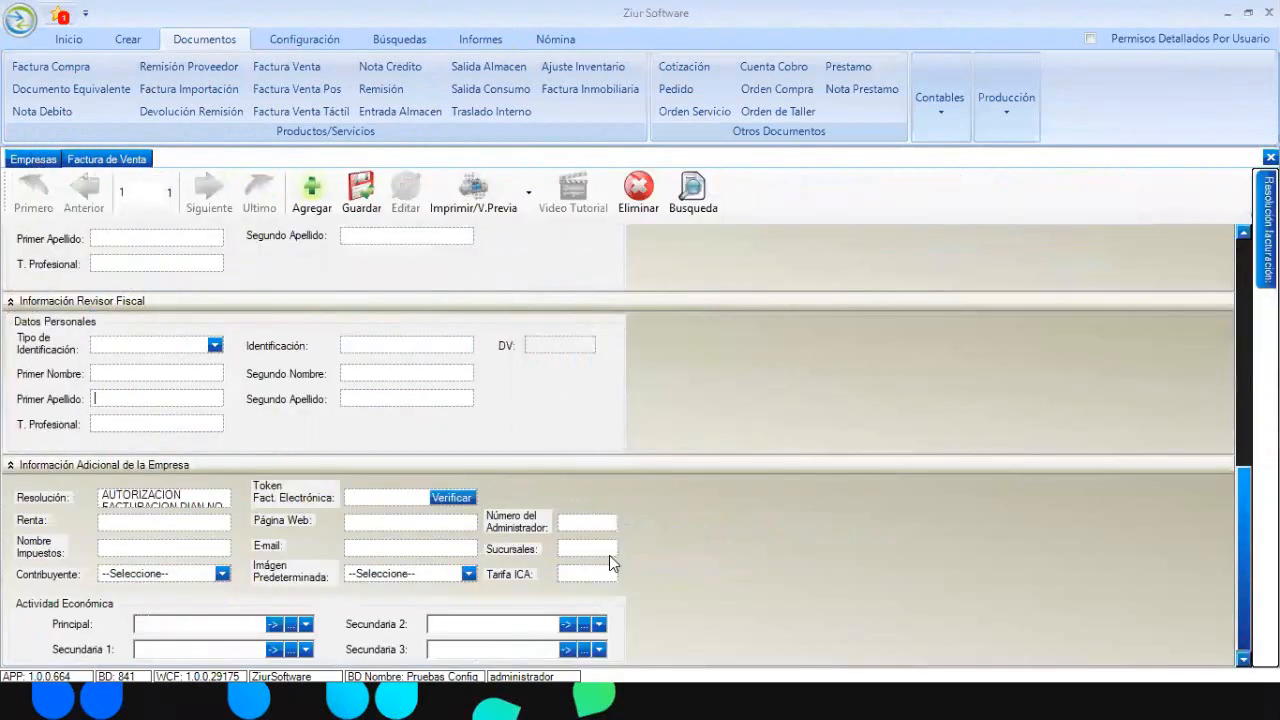
pyautogui.click(125, 158)
pyautogui.click(300, 185)
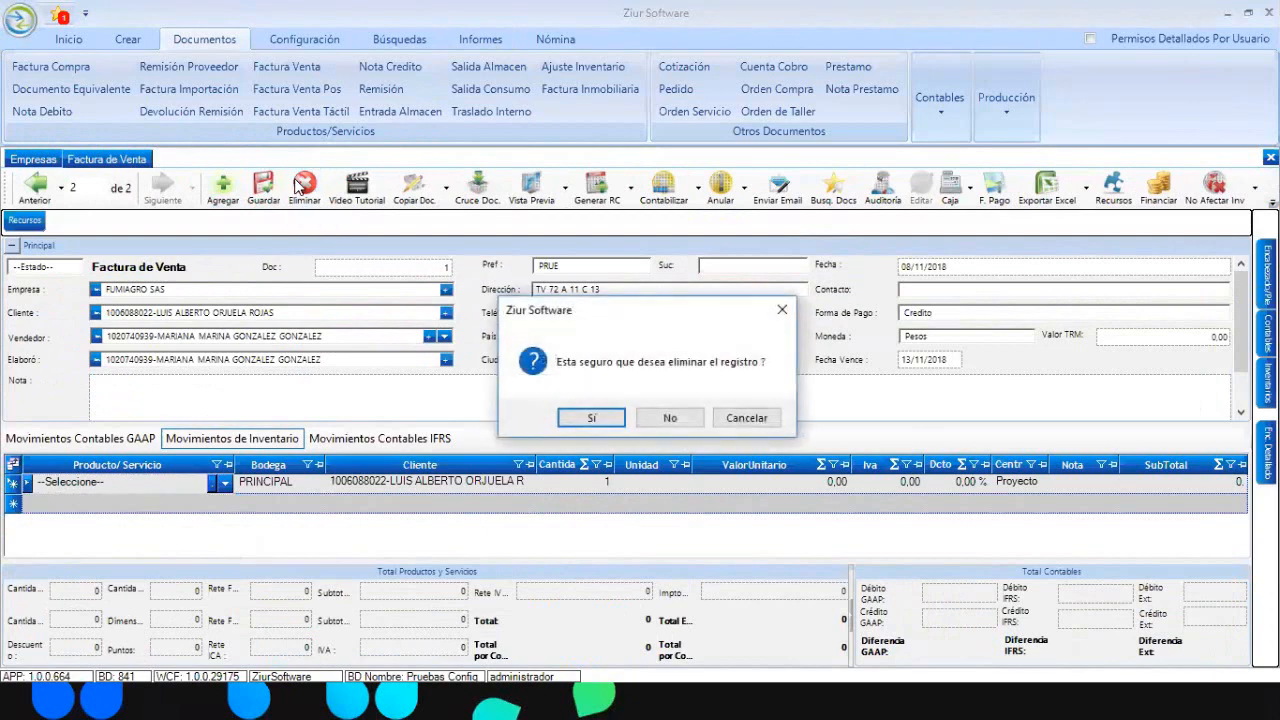
pyautogui.press('Return')
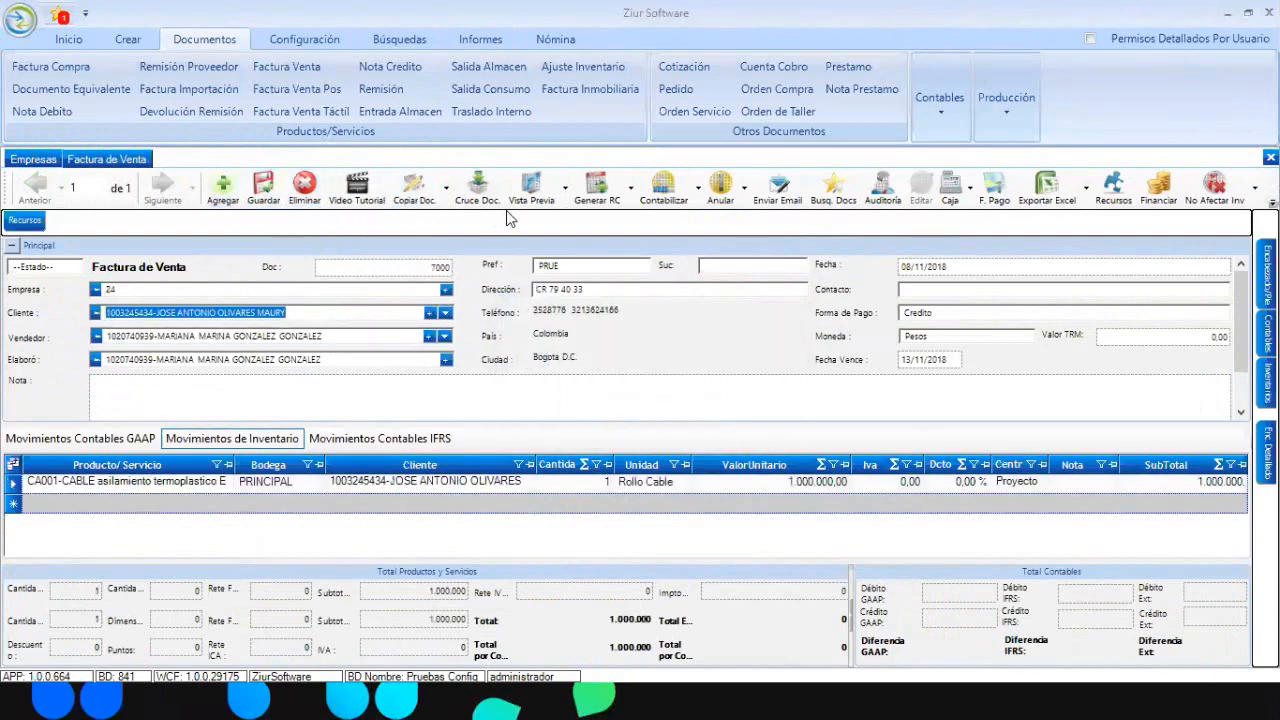
# - Open the Diseñar layout designer from Vista Previa and load the FACTURA DE VENTA template
pyautogui.click(552, 196)
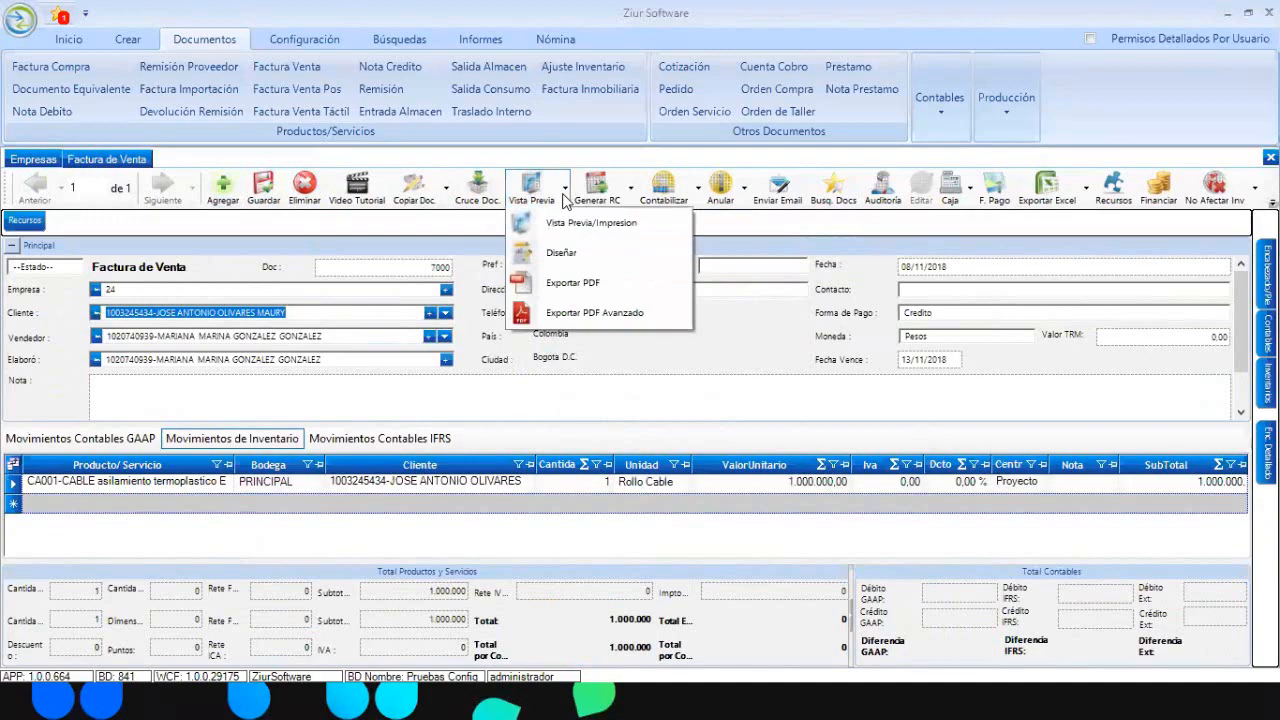
pyautogui.click(566, 250)
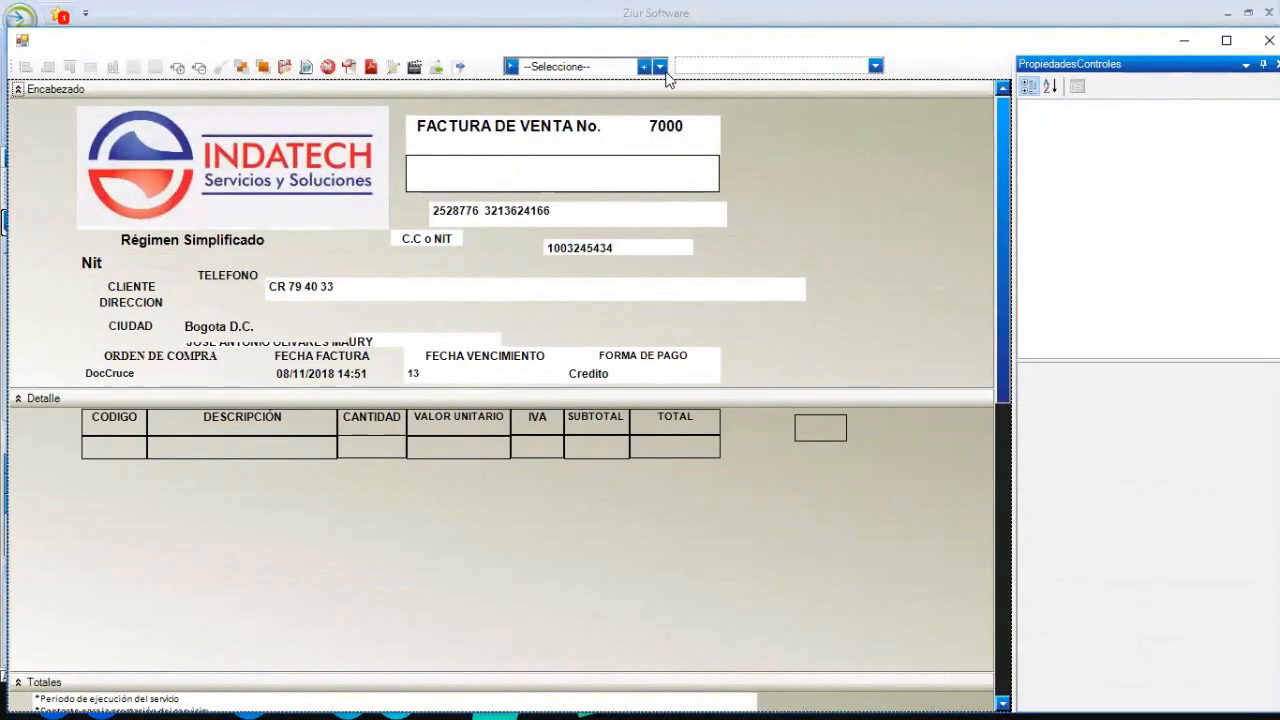
pyautogui.click(660, 67)
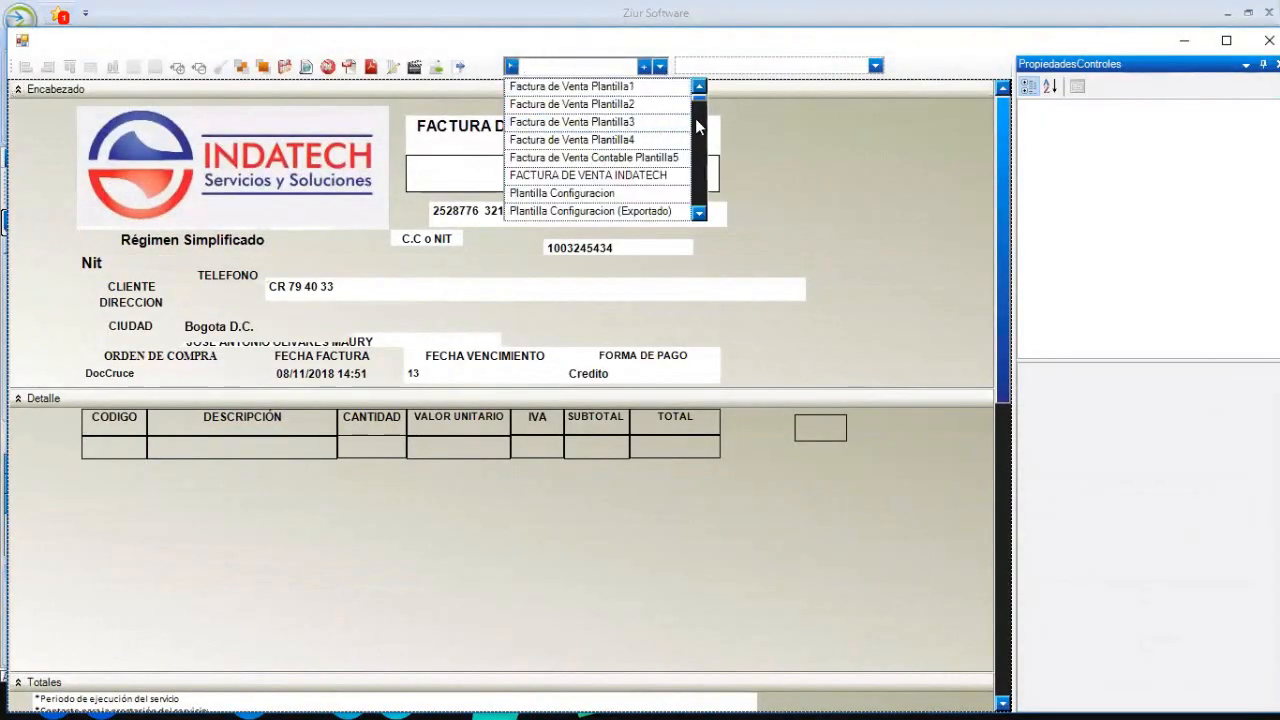
pyautogui.moveTo(698, 128); pyautogui.dragTo(700, 214)
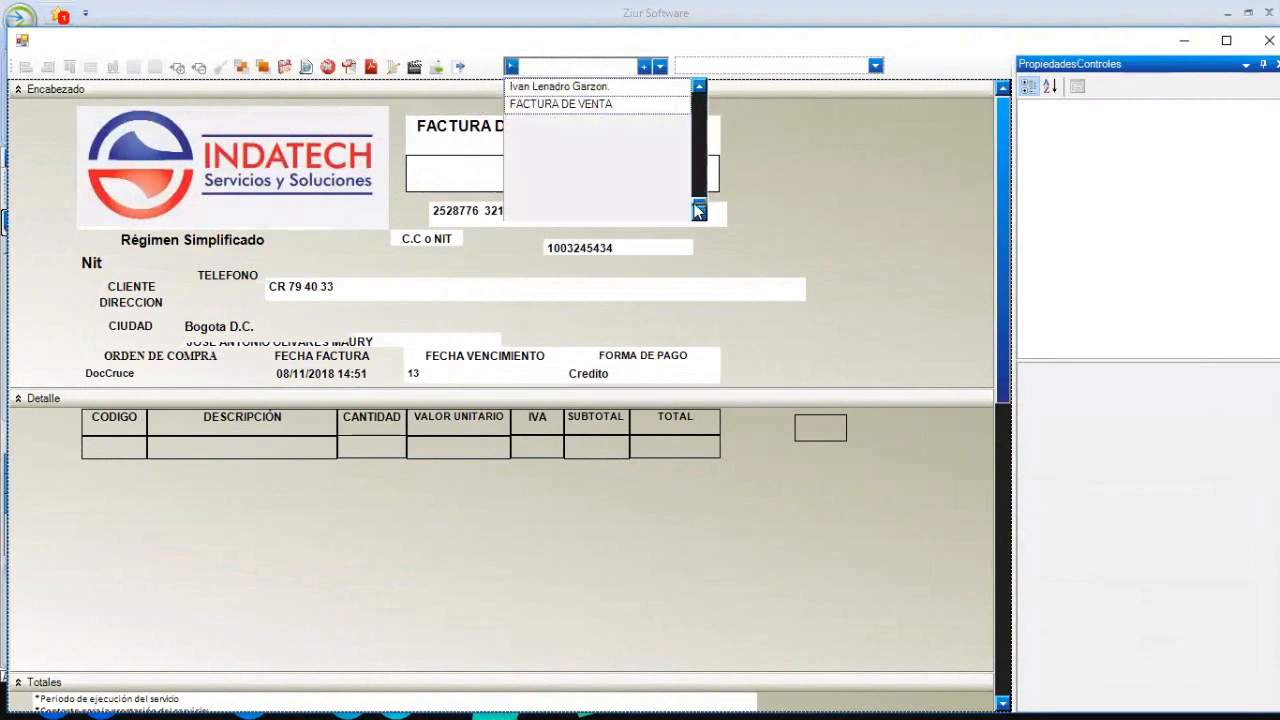
pyautogui.click(566, 104)
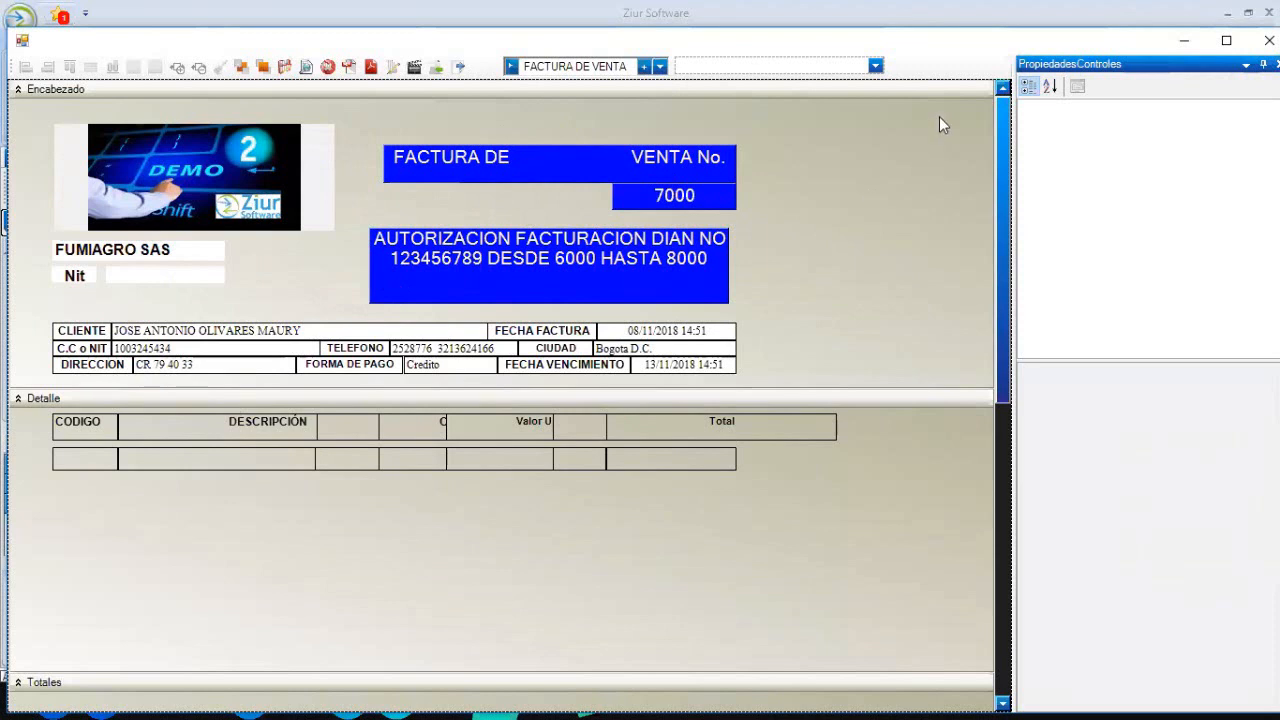
pyautogui.click(875, 66)
# - Enable the EmpresaDireccion field, bring it to front, and move it below the Nit line
pyautogui.write('IREC')
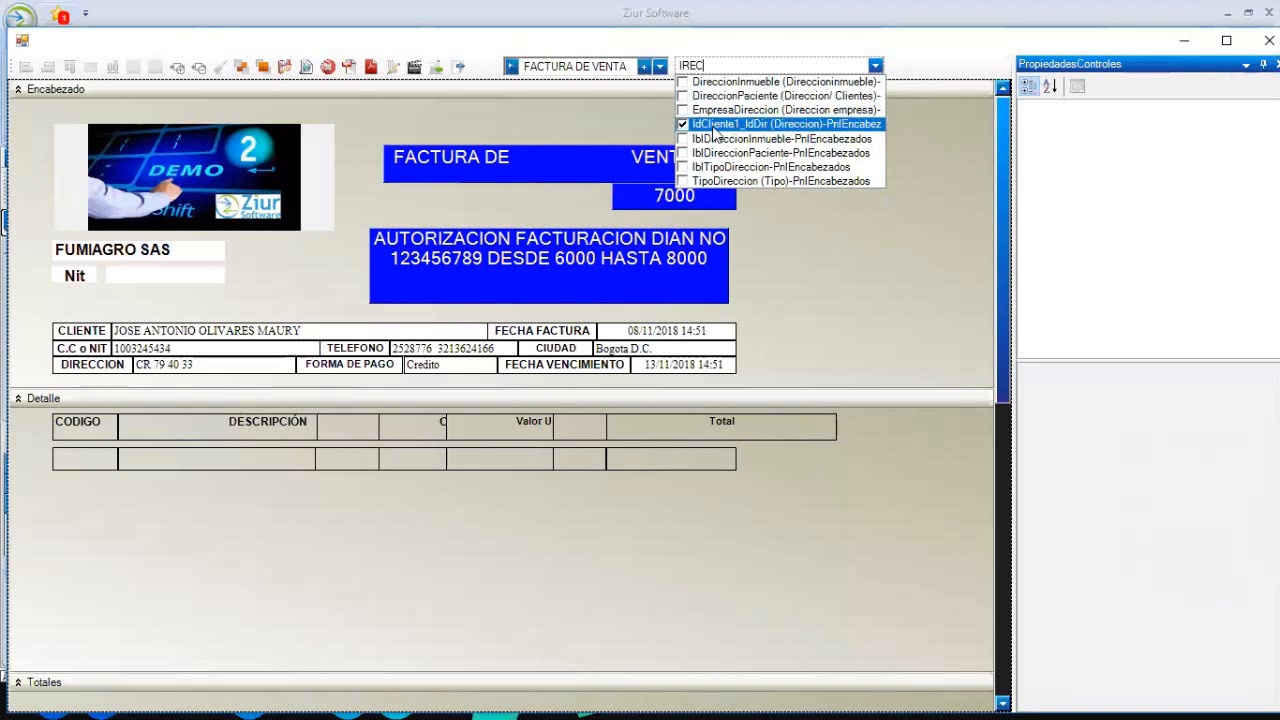
pyautogui.click(685, 111)
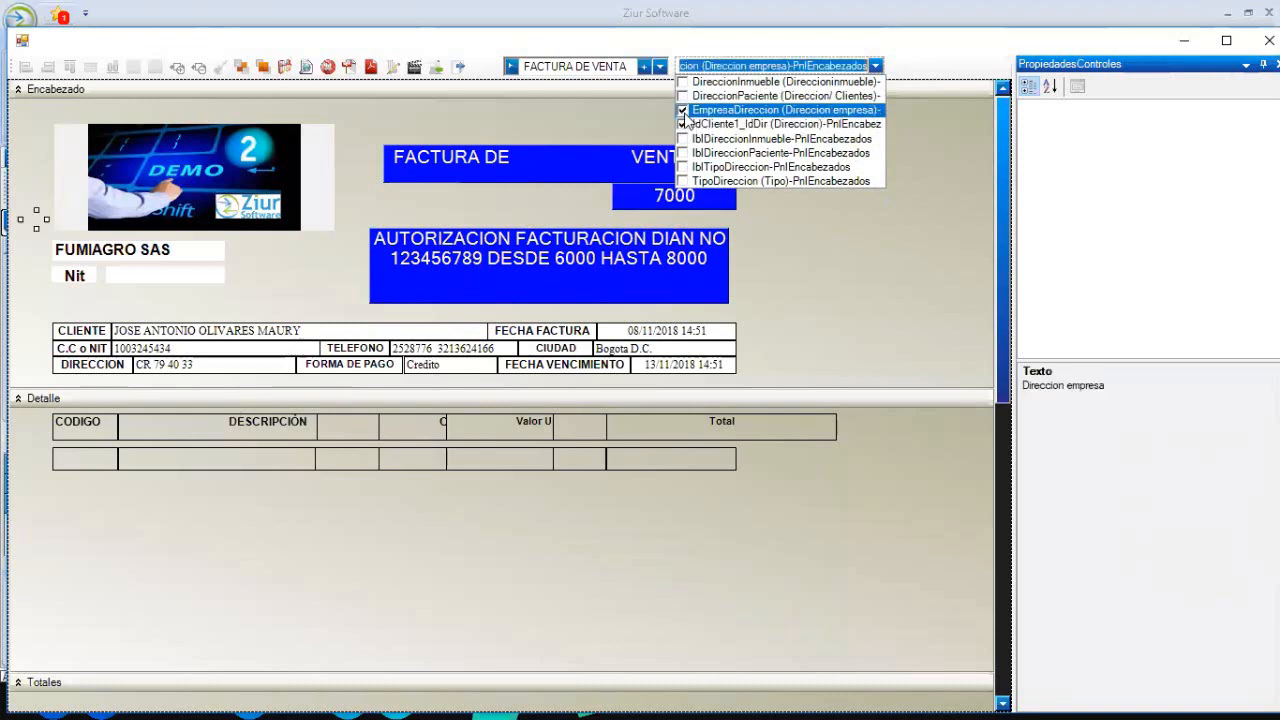
pyautogui.click(266, 69)
pyautogui.moveTo(30, 220); pyautogui.dragTo(78, 305)
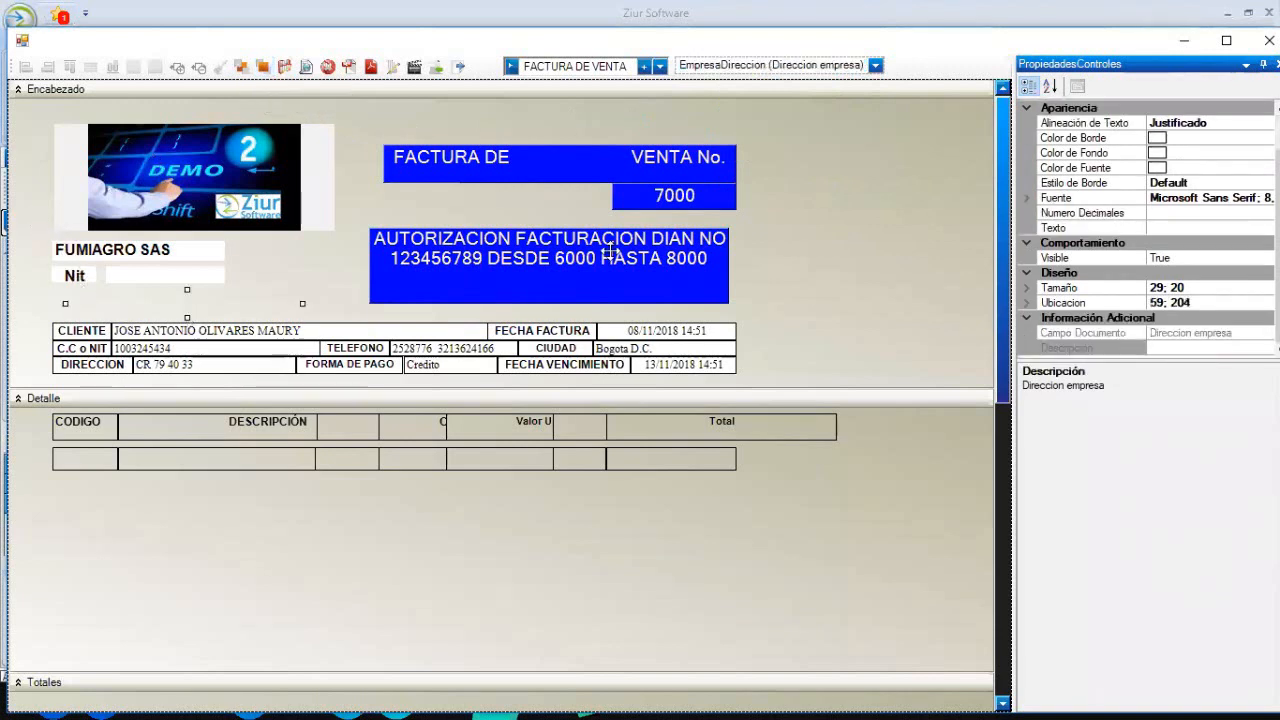
pyautogui.click(692, 250)
pyautogui.click(757, 271)
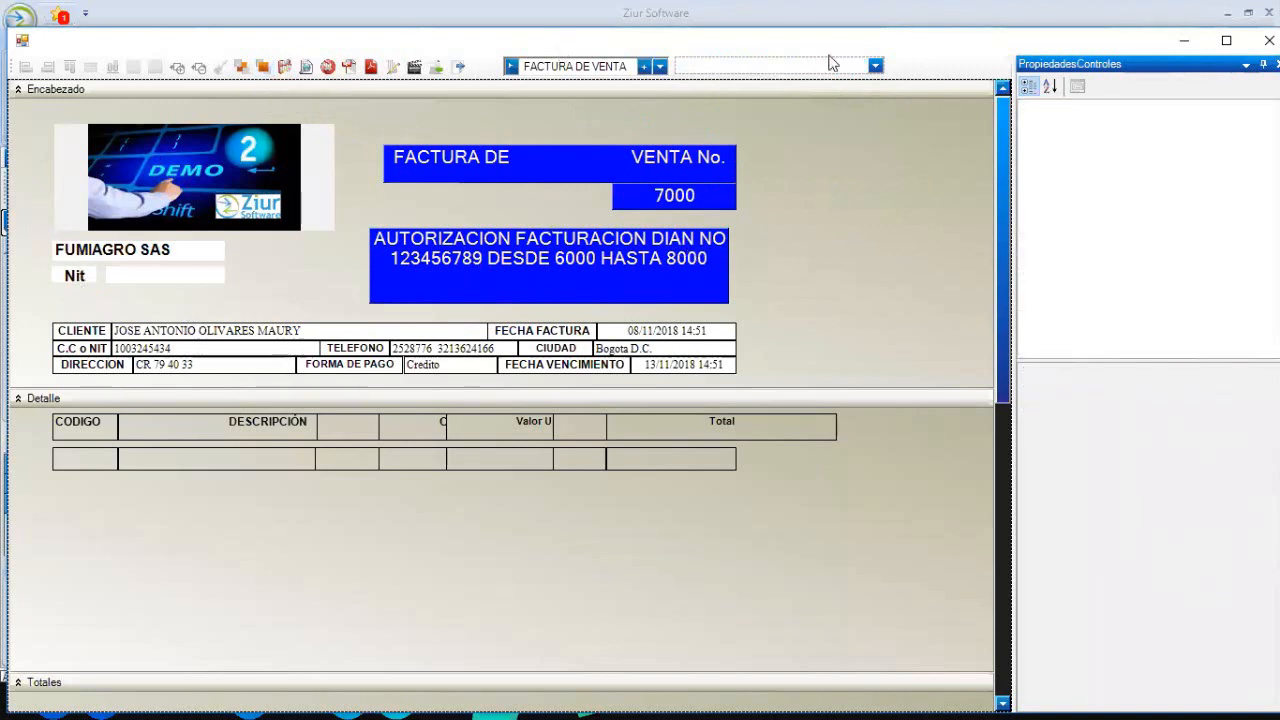
pyautogui.click(875, 66)
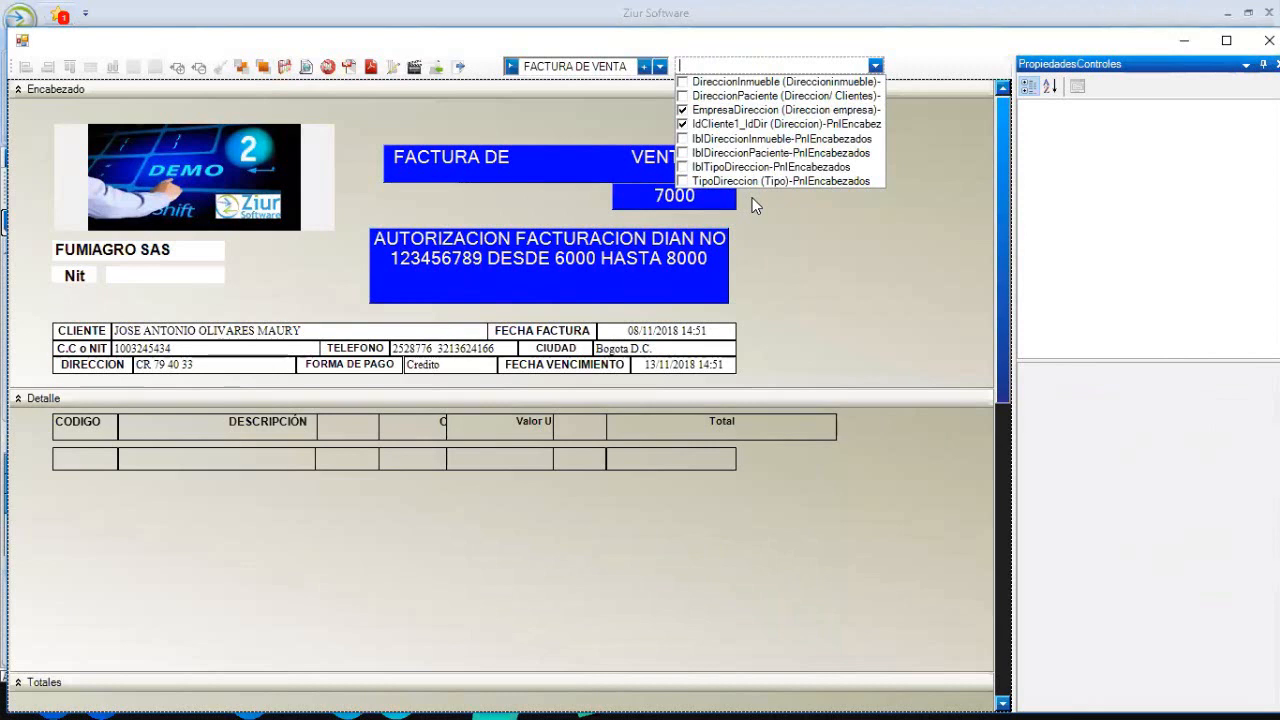
# - Enable the Independiente01 free-text field and move its box to the header's right side
pyautogui.write('ND')
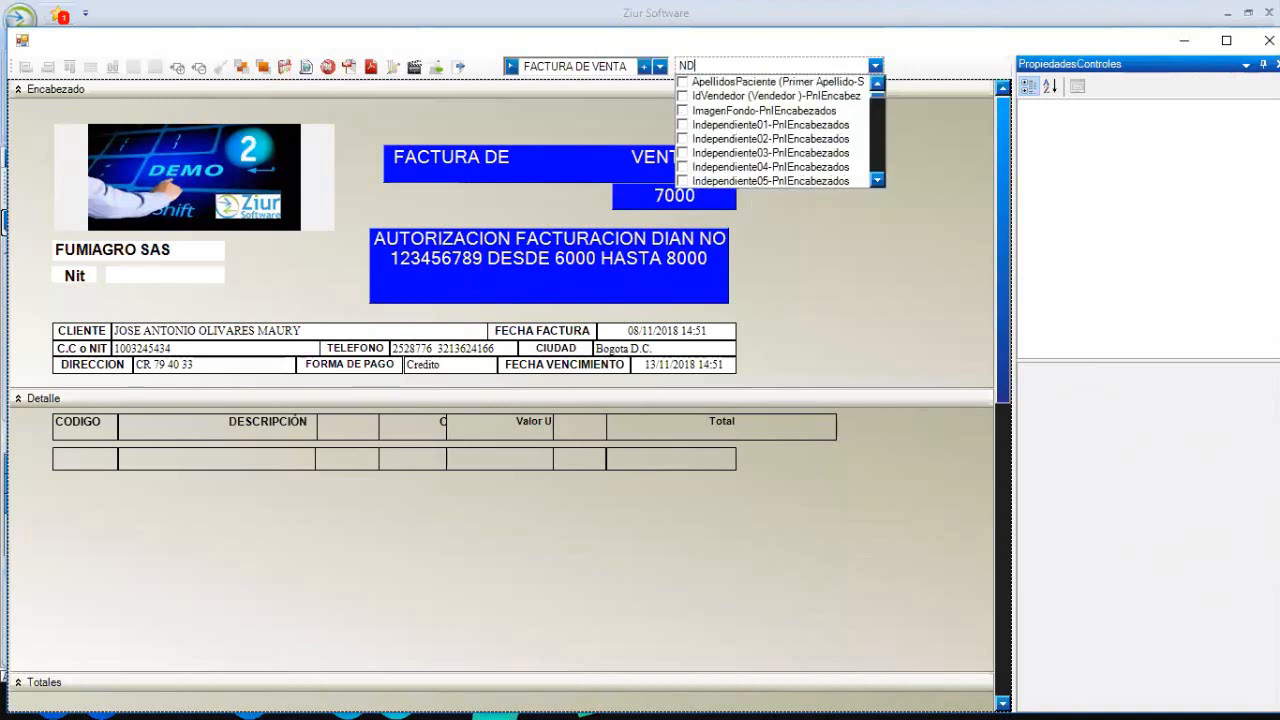
pyautogui.write('E')
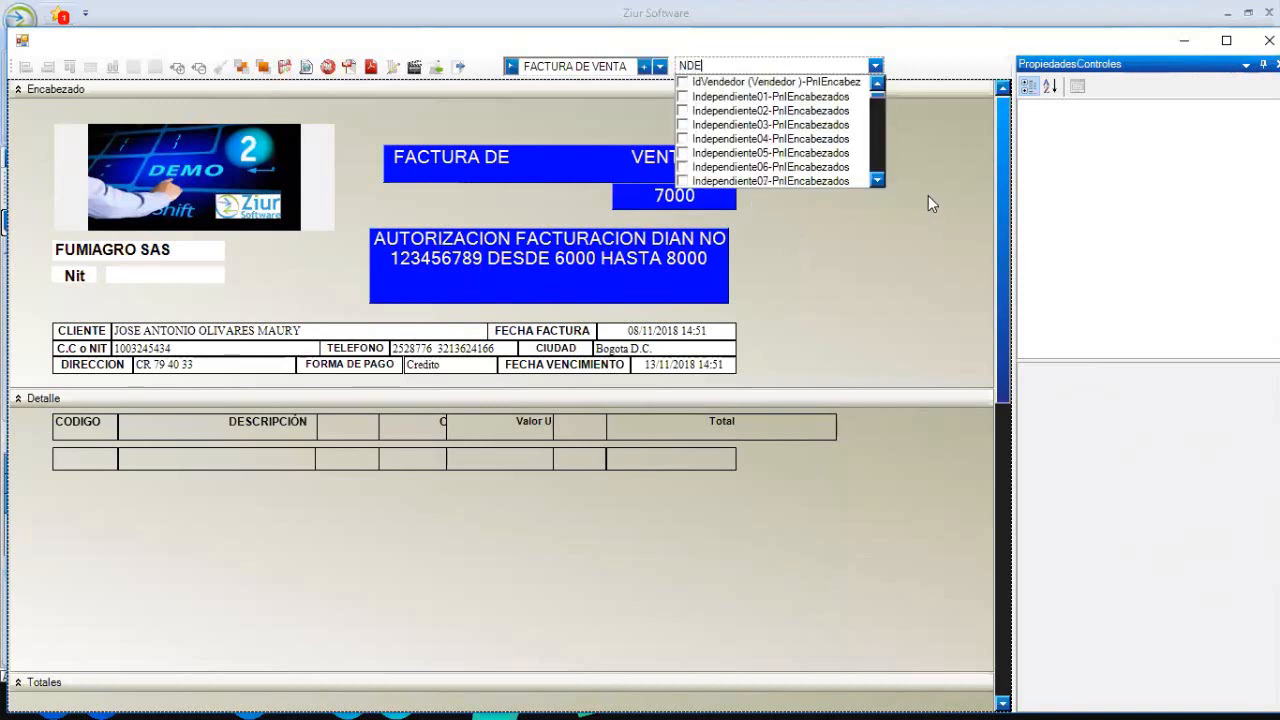
pyautogui.moveTo(875, 184); pyautogui.dragTo(881, 90)
pyautogui.click(683, 97)
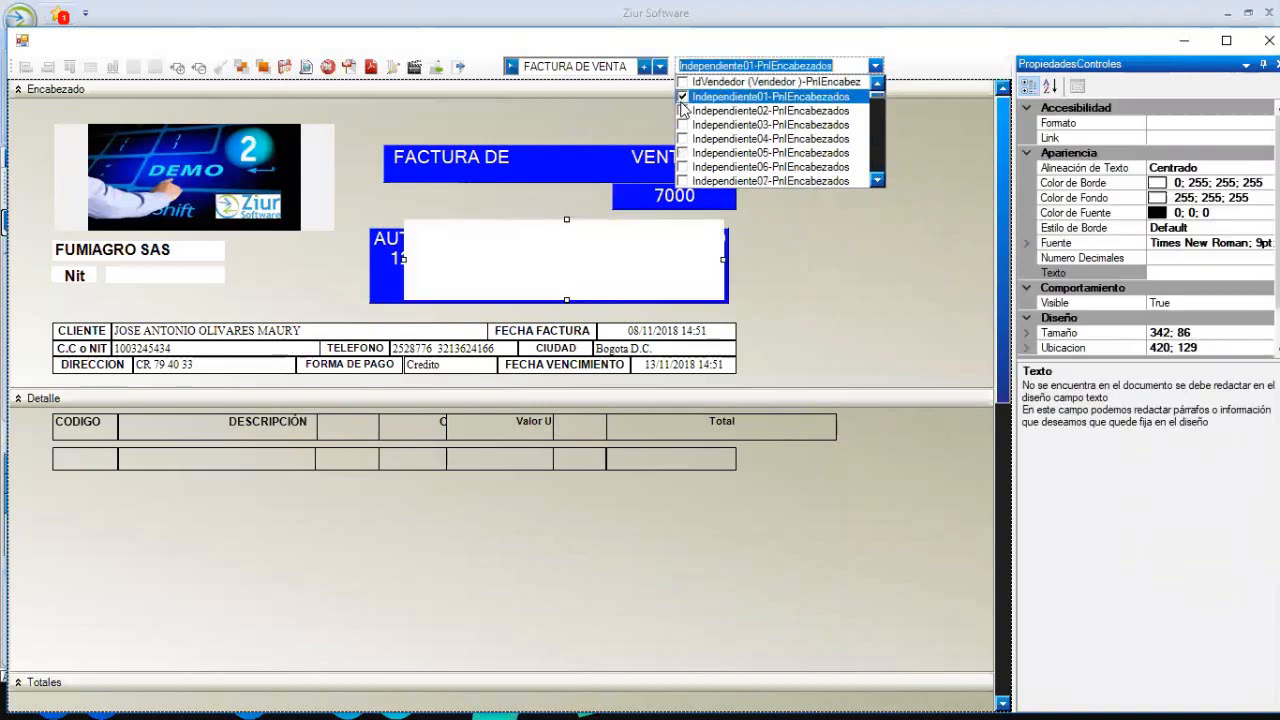
pyautogui.click(810, 246)
pyautogui.moveTo(656, 230); pyautogui.dragTo(898, 199)
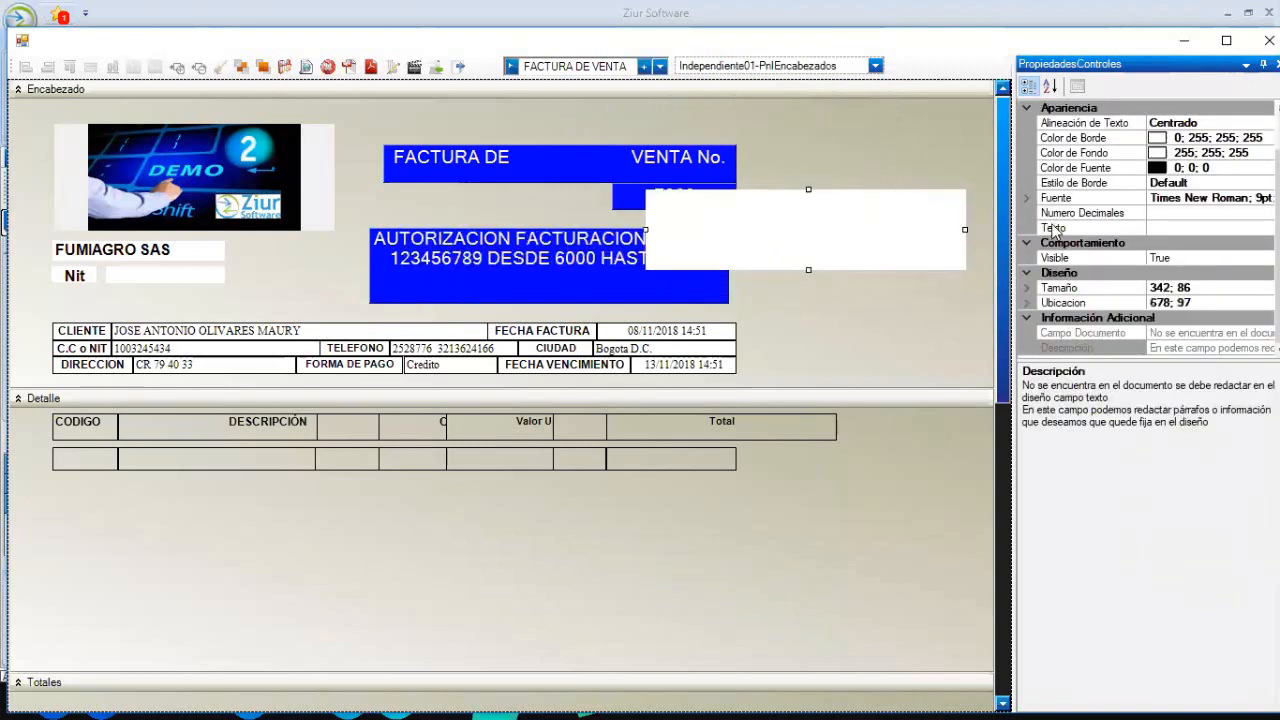
# - Enter the company's street address, phone number and e-mail as the box's text
pyautogui.click(1152, 228)
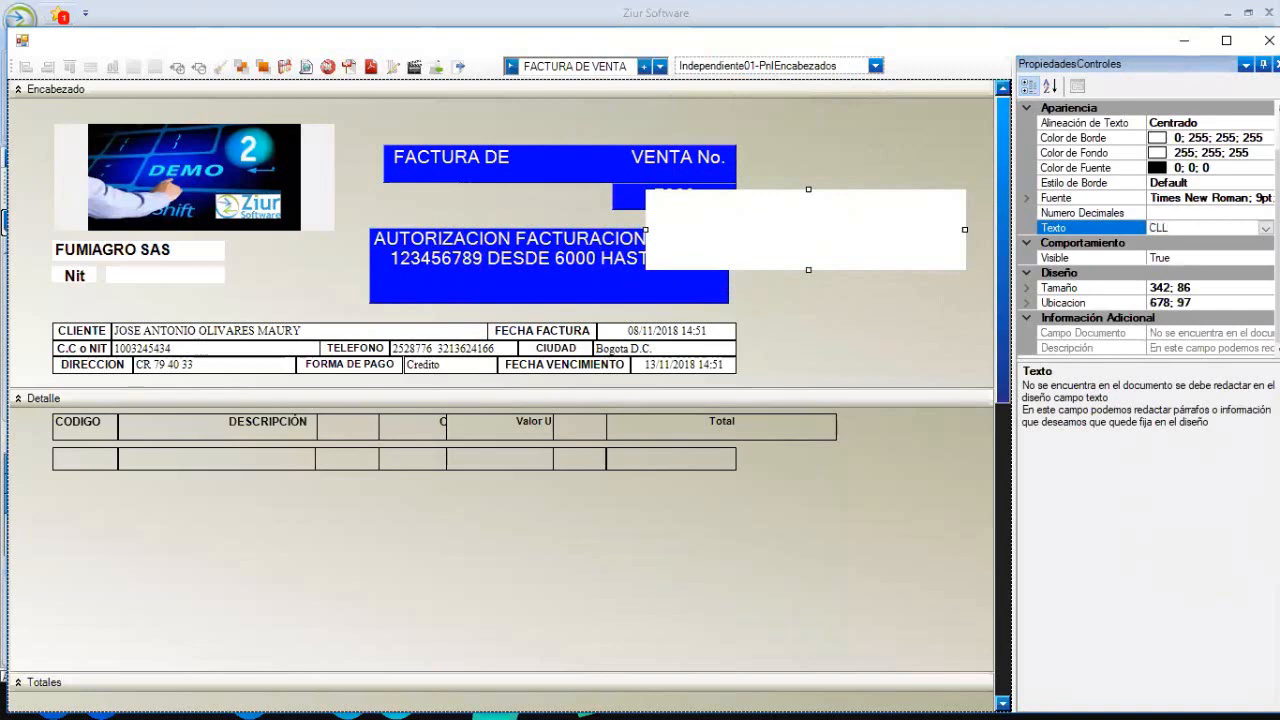
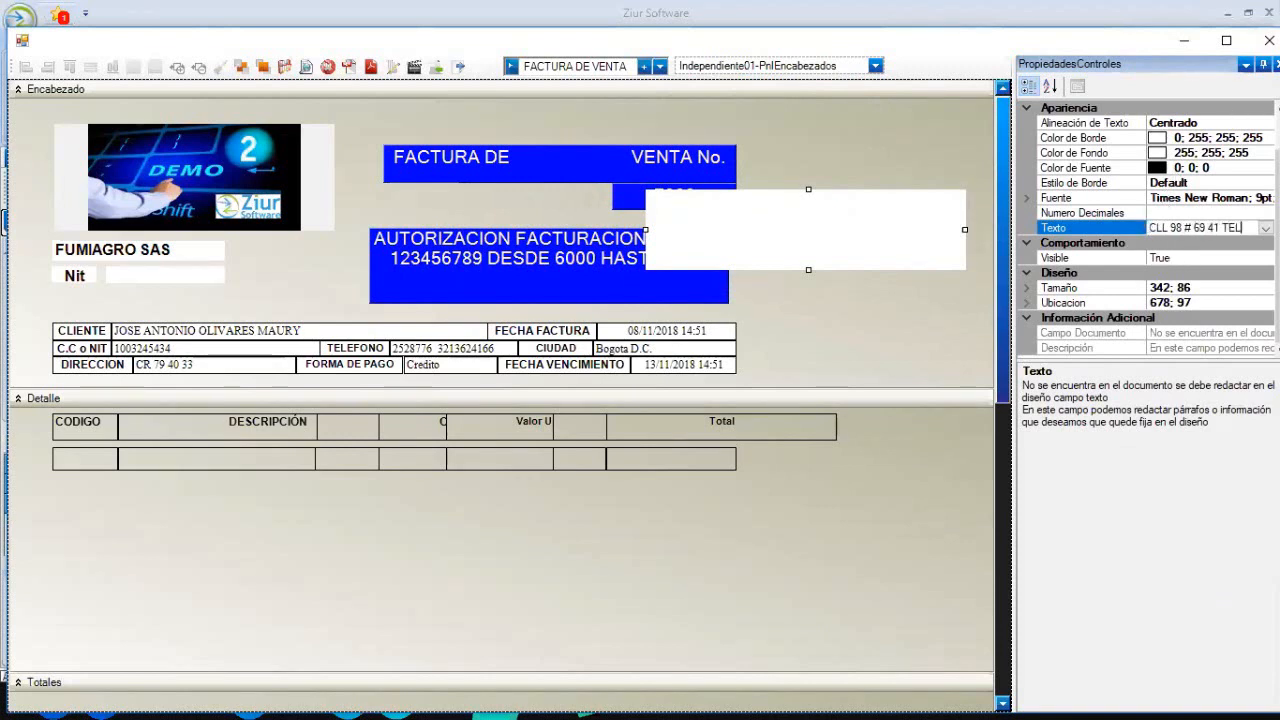
pyautogui.write('EFONO 3456789')
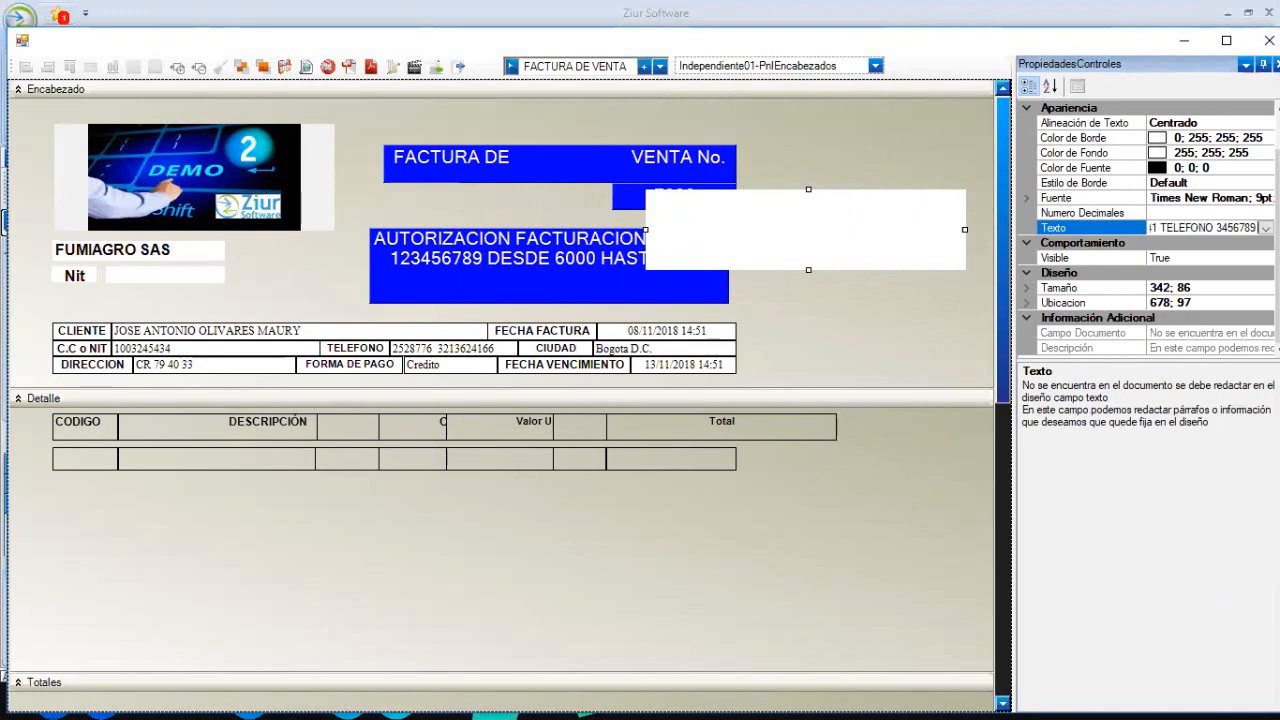
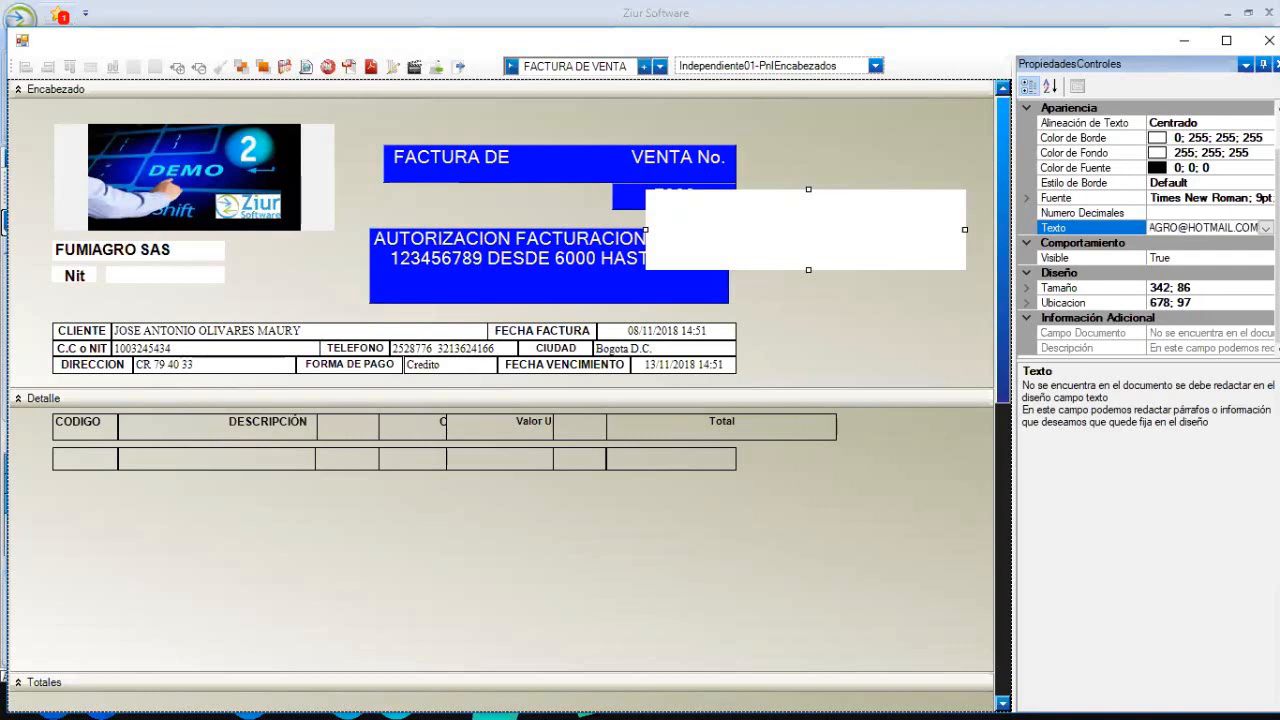
pyautogui.press('Return')
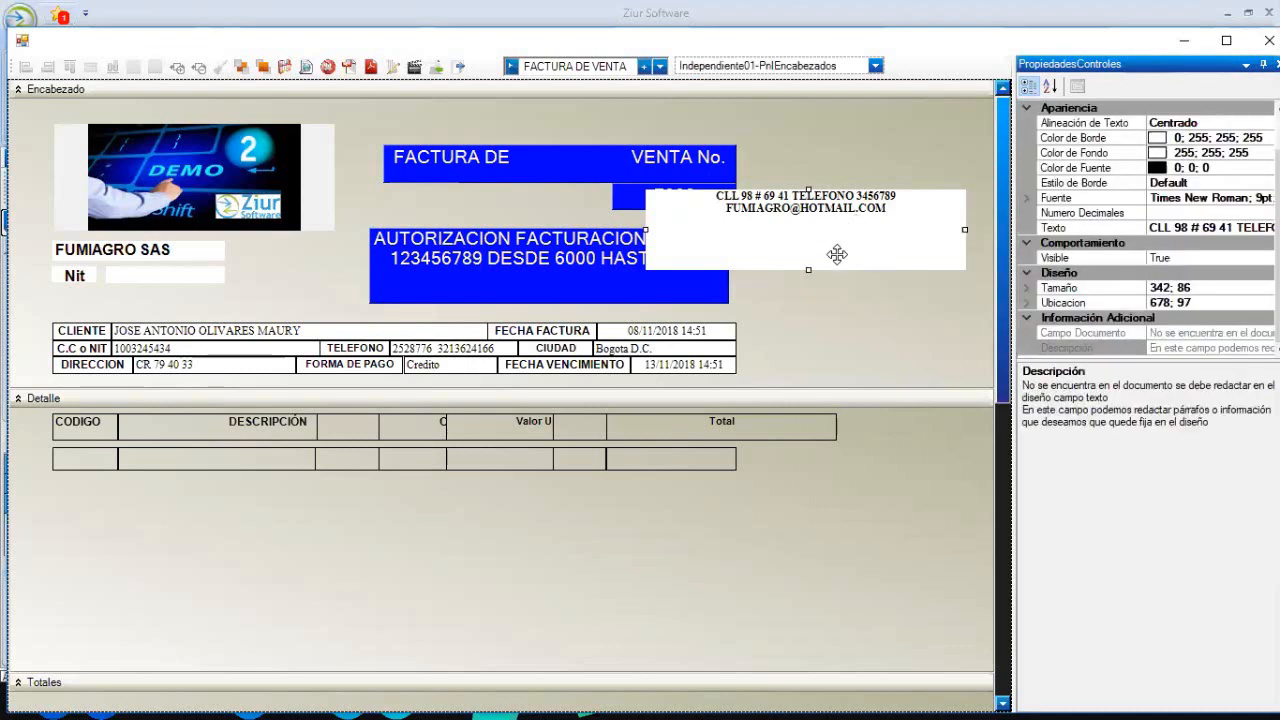
# - Shrink the address box to two lines, place it under the company name, and preview the invoice
pyautogui.moveTo(808, 270); pyautogui.dragTo(203, 306)
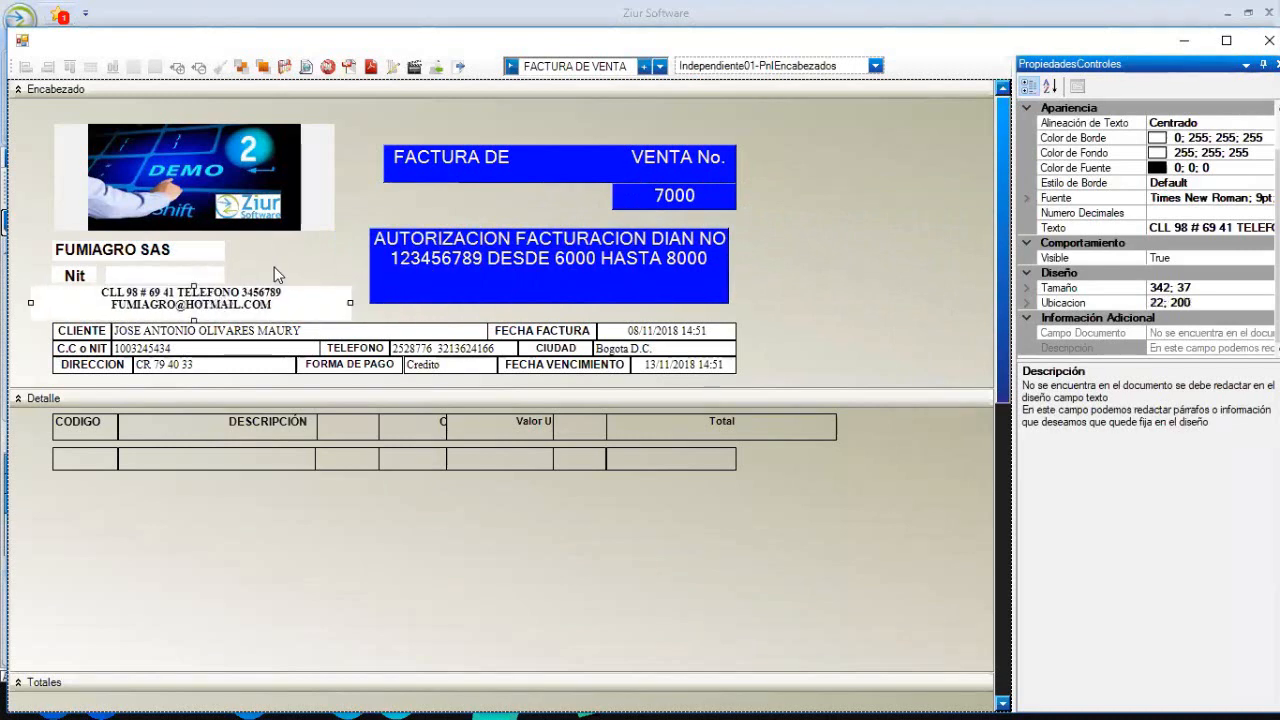
pyautogui.click(221, 96)
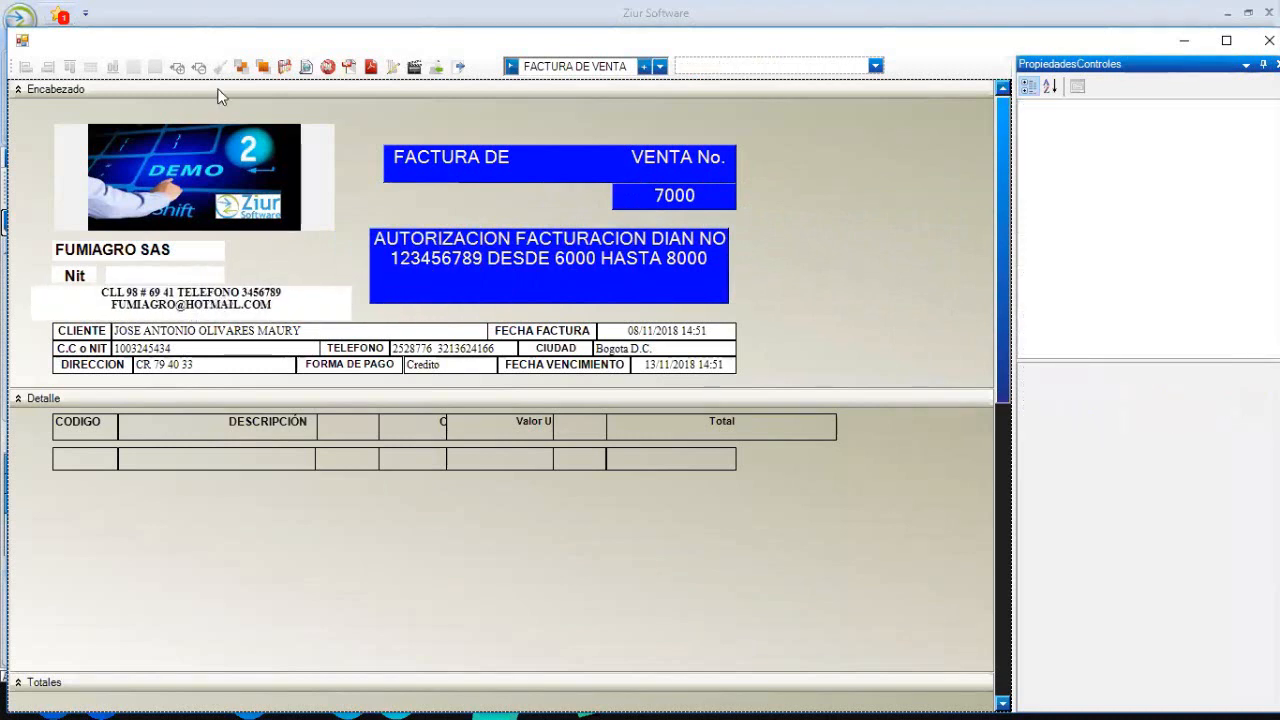
pyautogui.click(306, 67)
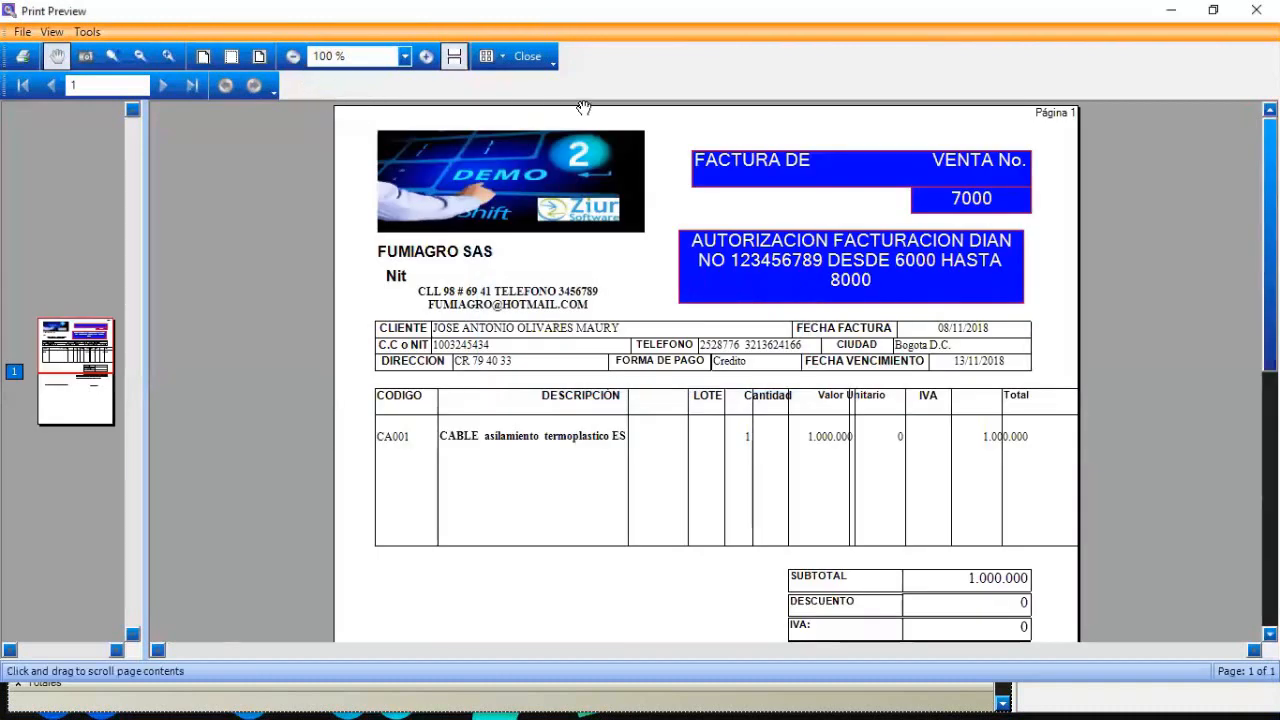
# - Close Print Preview and minimize the template designer to reveal invoice 7000
pyautogui.click(538, 56)
pyautogui.click(253, 297)
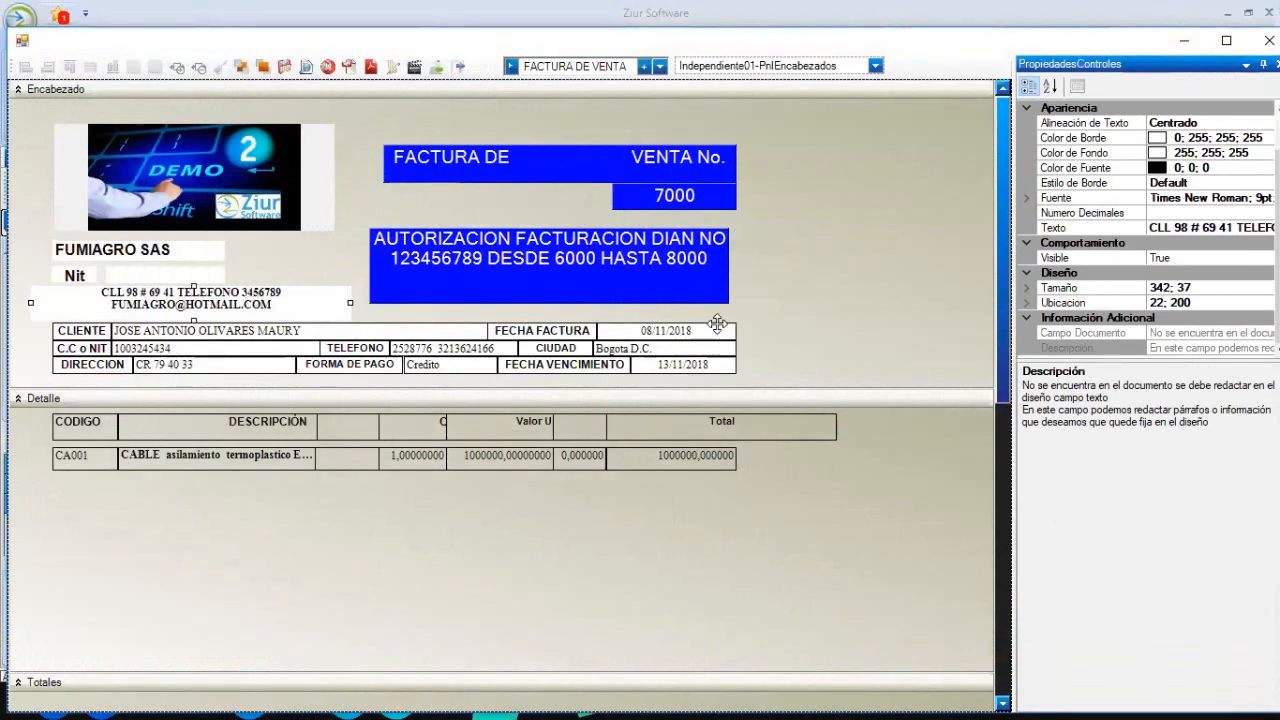
pyautogui.click(847, 297)
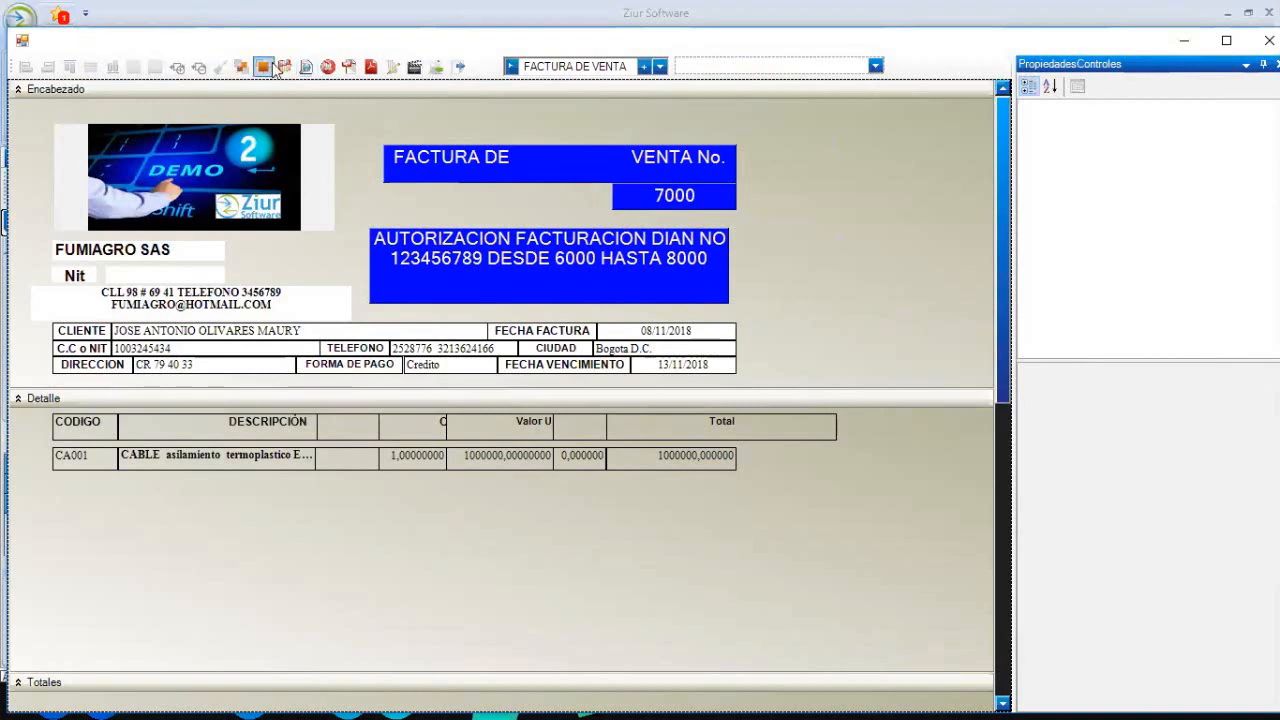
pyautogui.click(1183, 42)
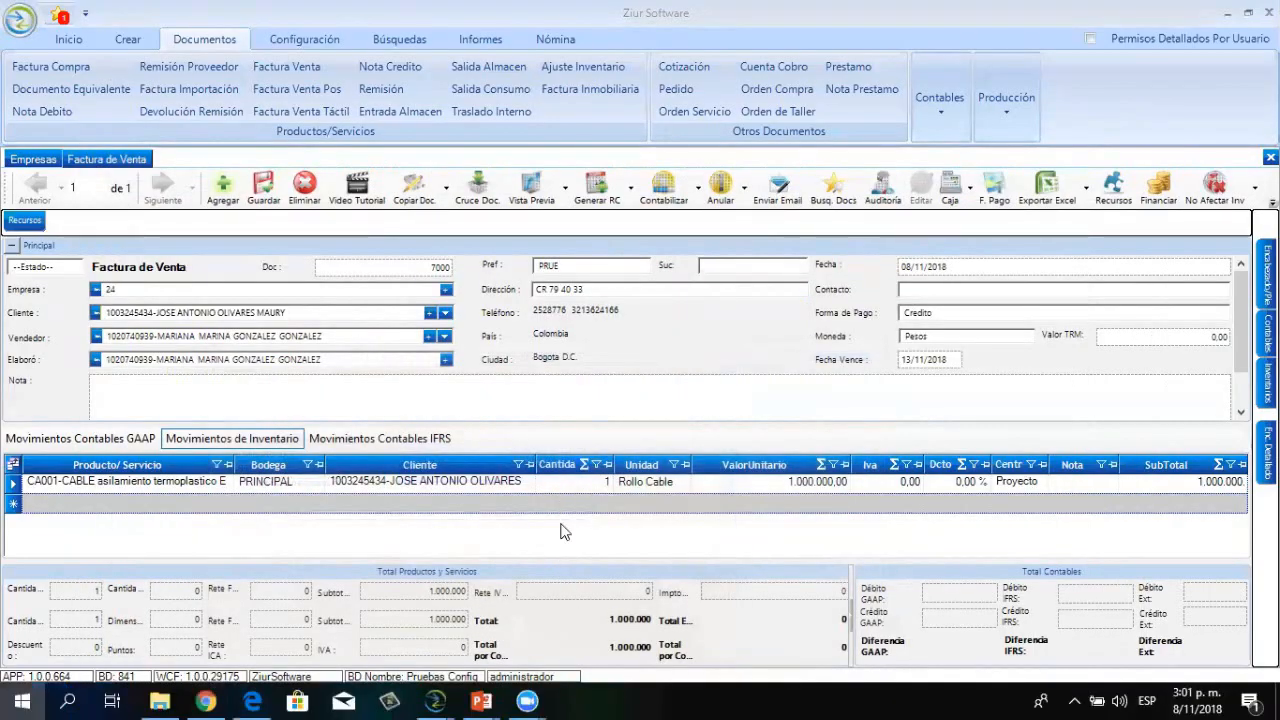
# - Close the Asignar Rips and extra image windows and bring Ziur back to front
pyautogui.press('super')
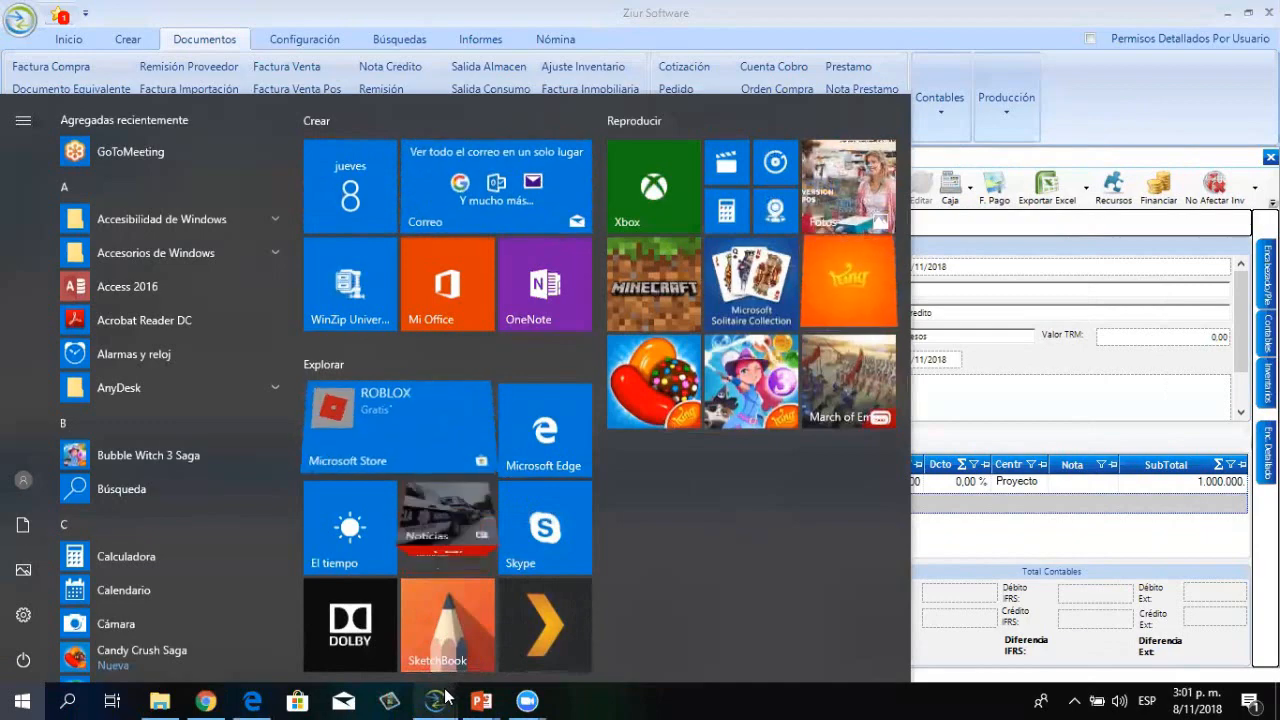
pyautogui.moveTo(437, 700)
pyautogui.moveTo(915, 595)
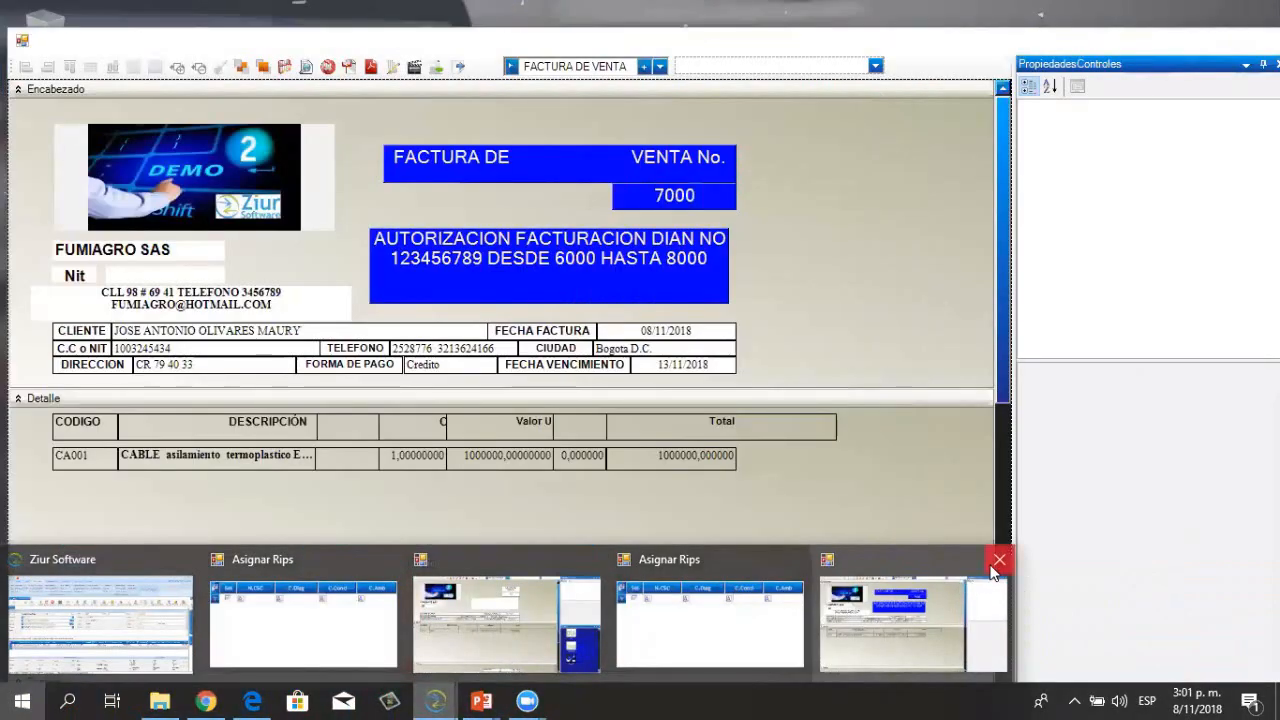
pyautogui.click(996, 559)
pyautogui.click(822, 559)
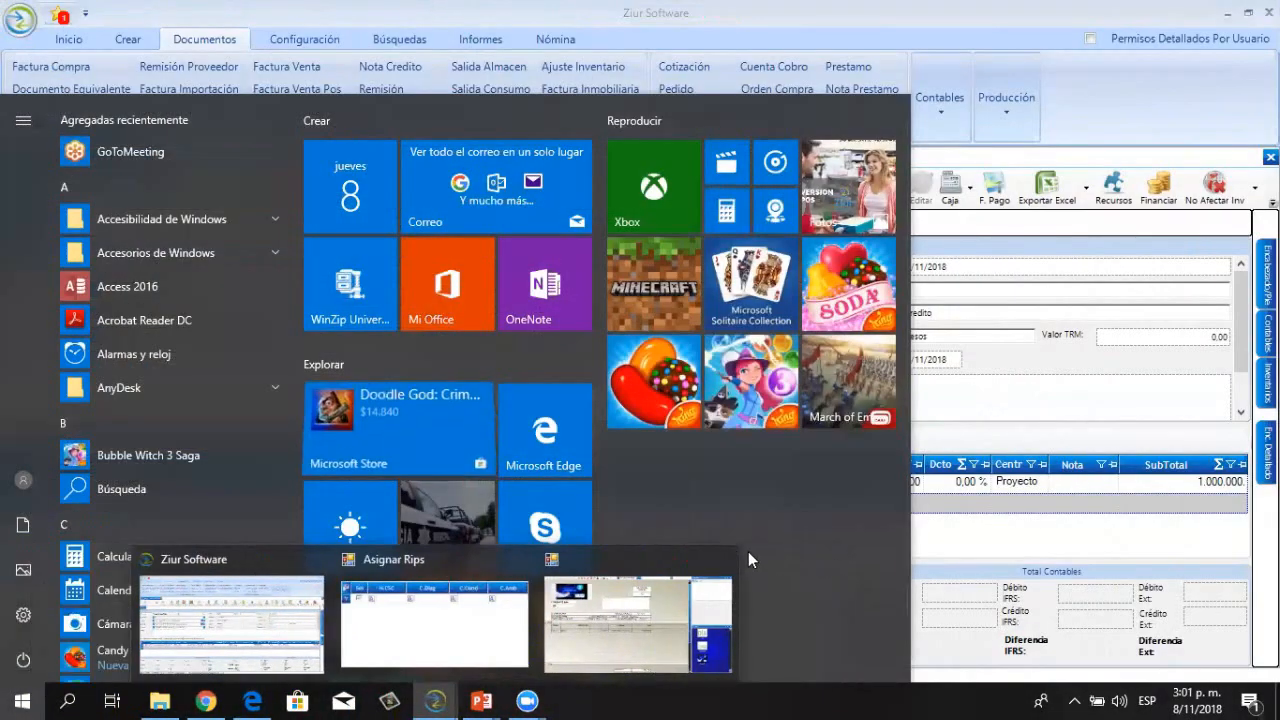
pyautogui.click(717, 557)
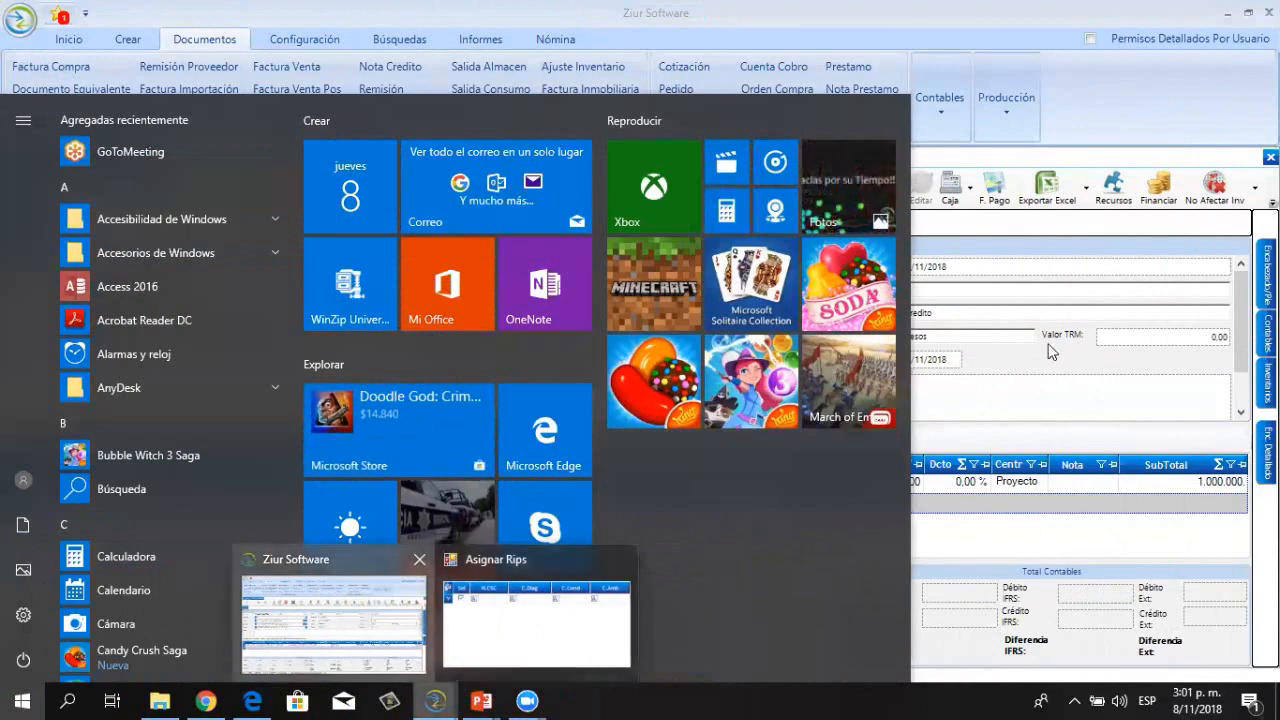
pyautogui.click(362, 622)
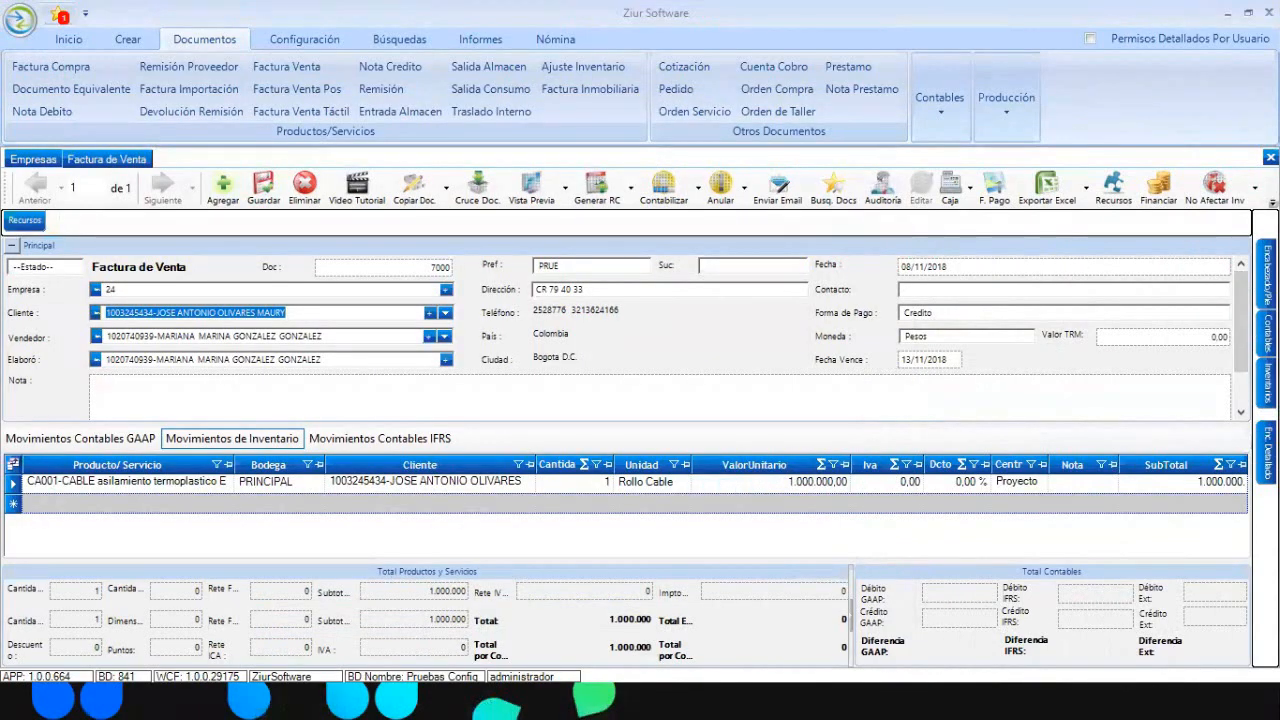
# - Add a blank product line to invoice 7000 and show the Configuración options
pyautogui.moveTo(1267, 275)
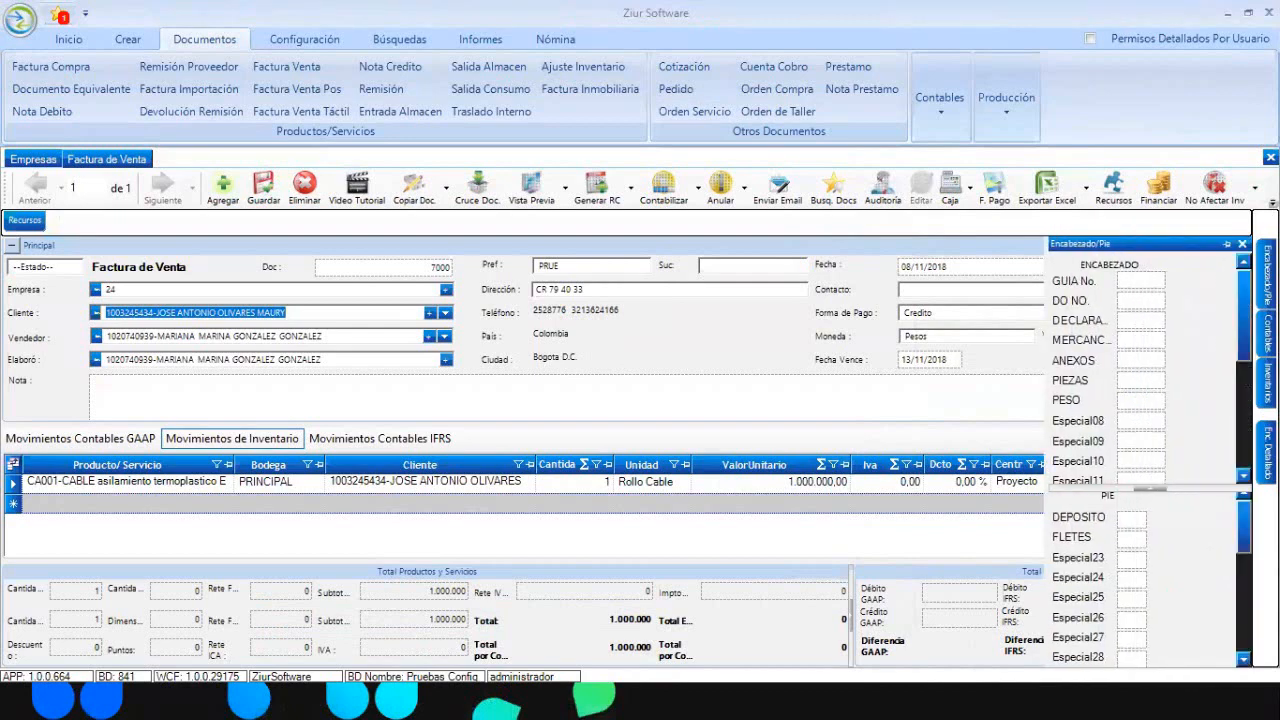
pyautogui.moveTo(1243, 292)
pyautogui.mouseDown()
pyautogui.moveTo(1245, 402)
pyautogui.moveTo(1242, 288)
pyautogui.mouseUp()
pyautogui.moveTo(1267, 383)
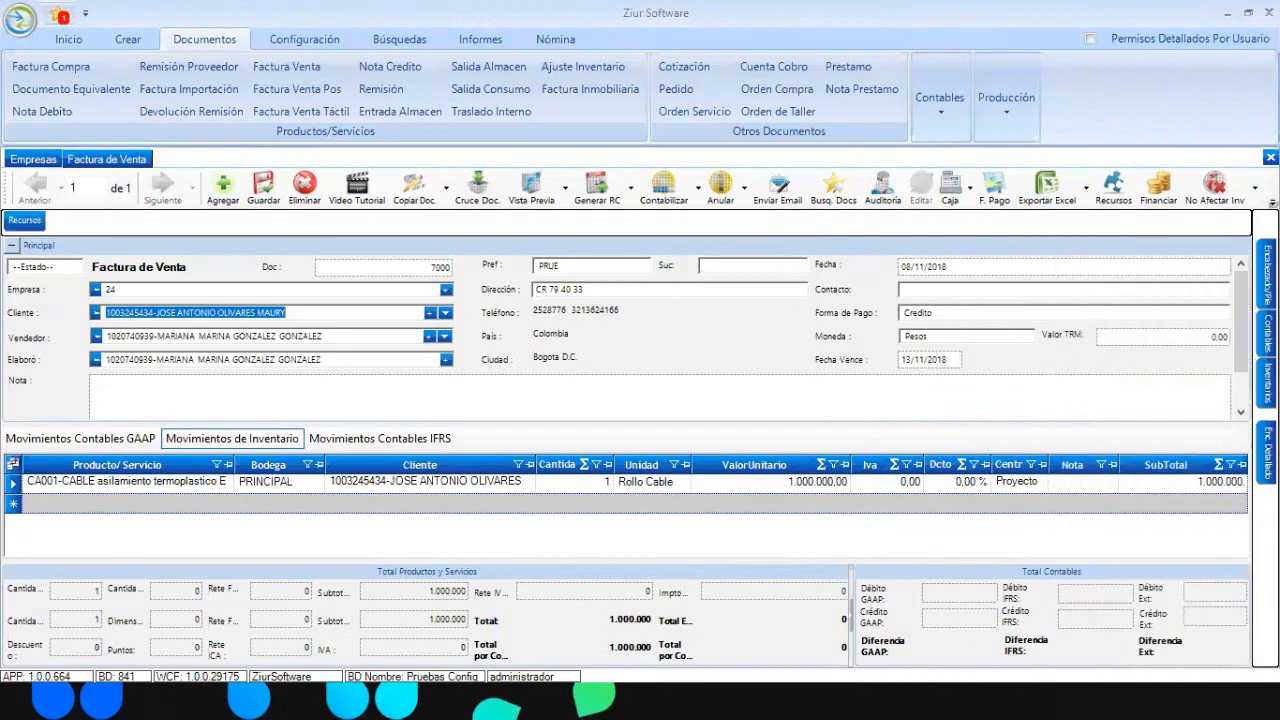
pyautogui.click(600, 505)
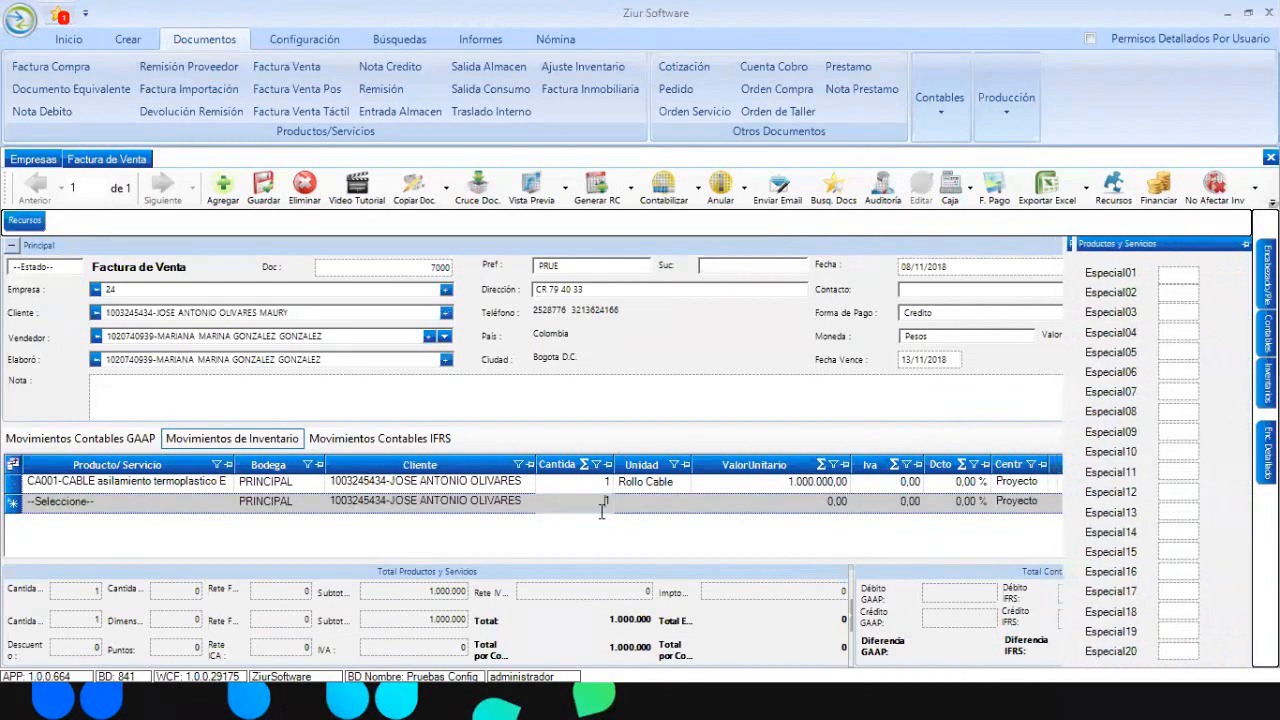
pyautogui.click(311, 43)
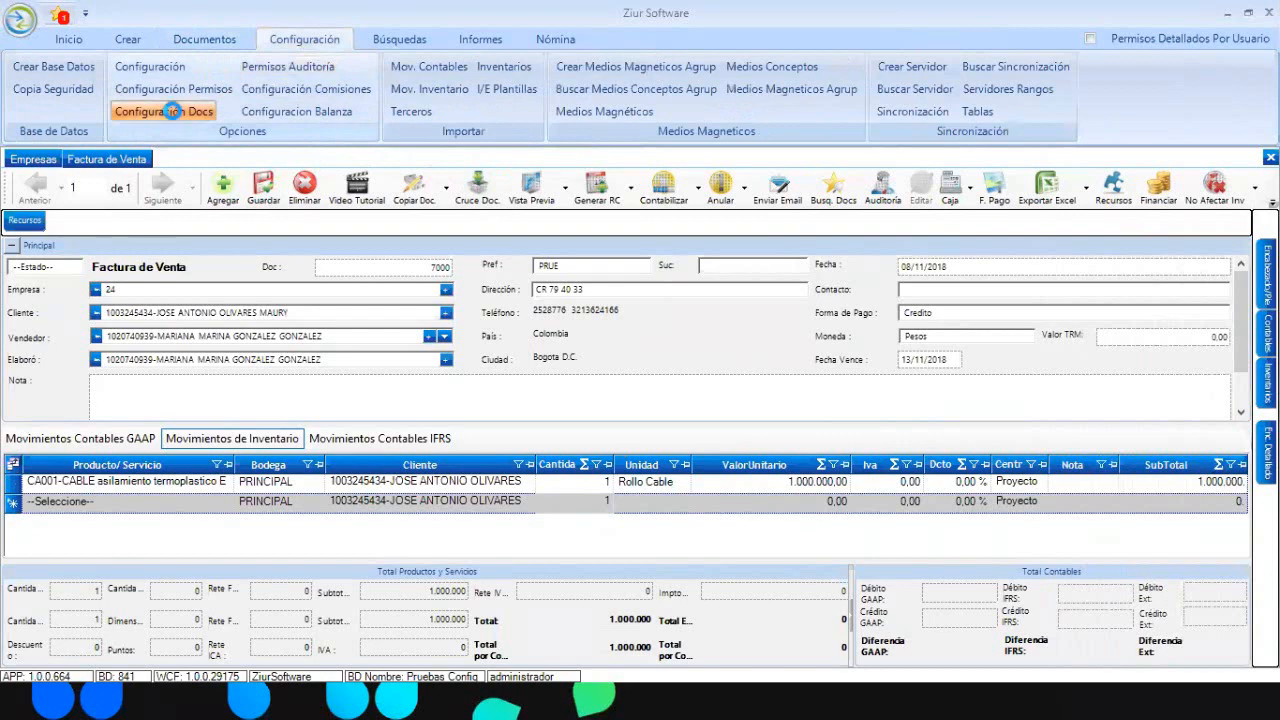
# - In Configuración Docs, select Factura de Venta and widen the Documento and VerEspecial columns
pyautogui.click(175, 116)
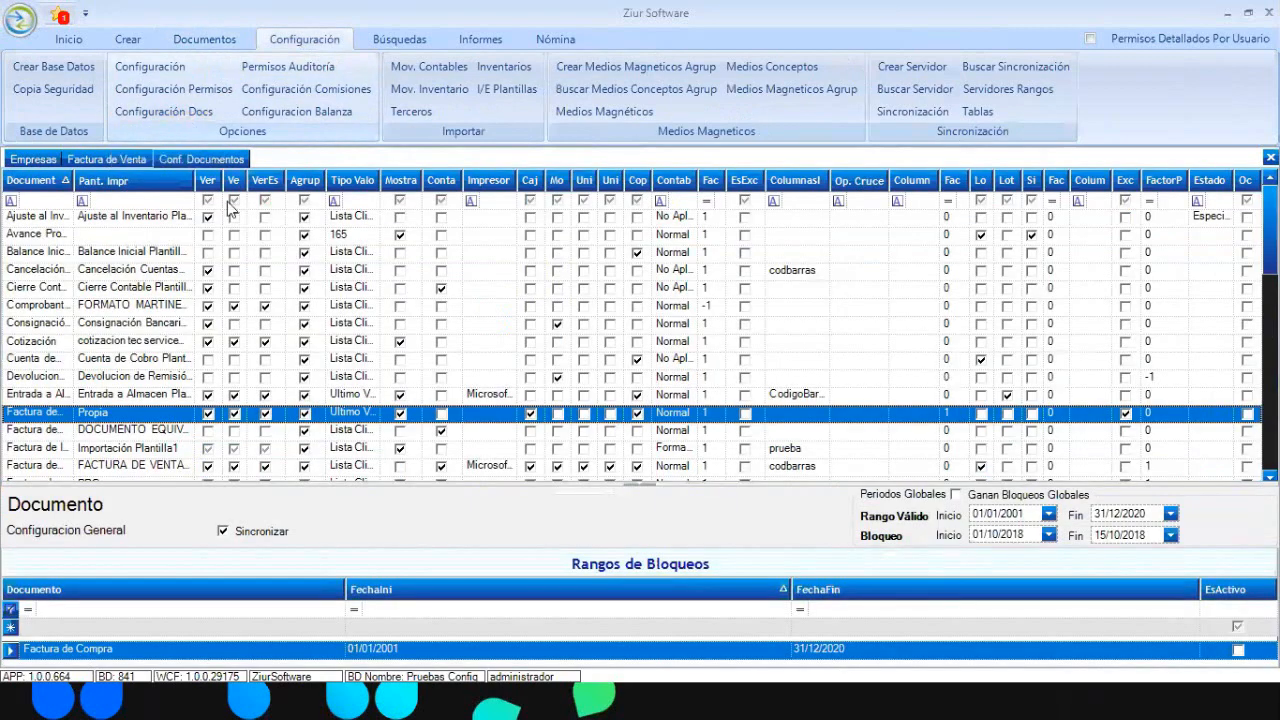
pyautogui.scroll(-2, 250, 200)
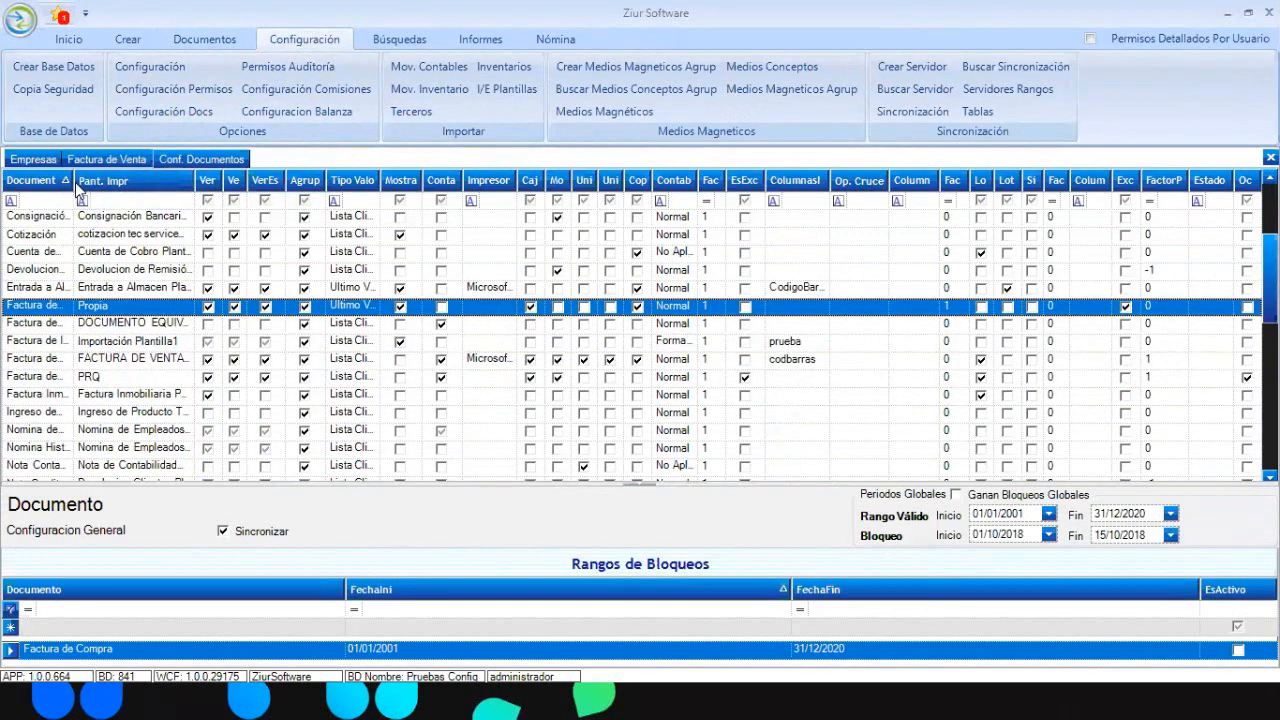
pyautogui.moveTo(76, 186); pyautogui.dragTo(276, 215)
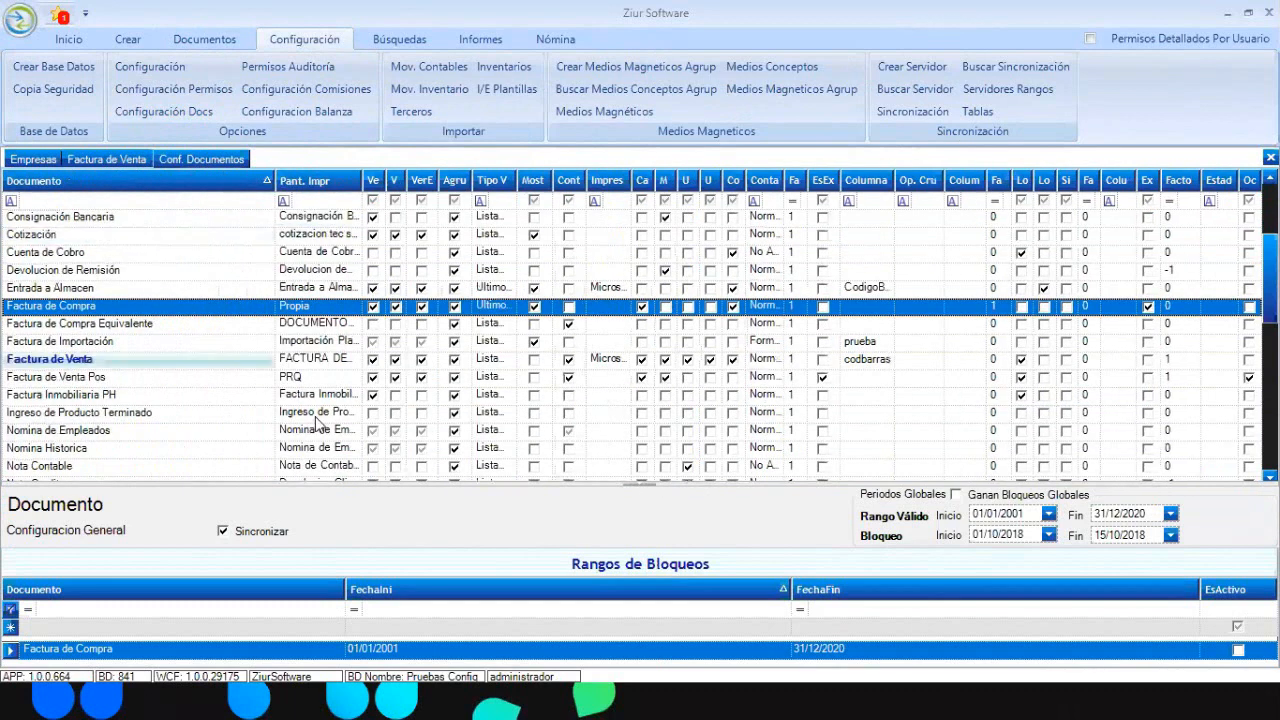
pyautogui.click(7, 362)
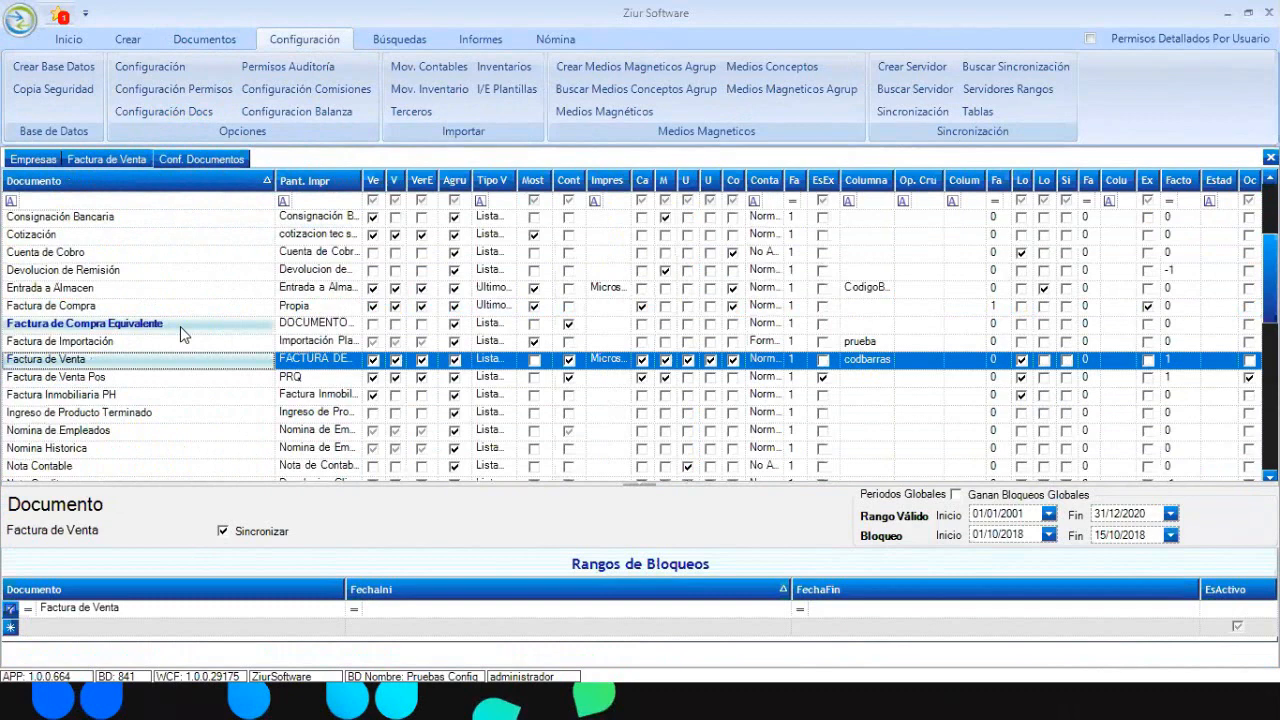
pyautogui.moveTo(438, 182); pyautogui.dragTo(474, 183)
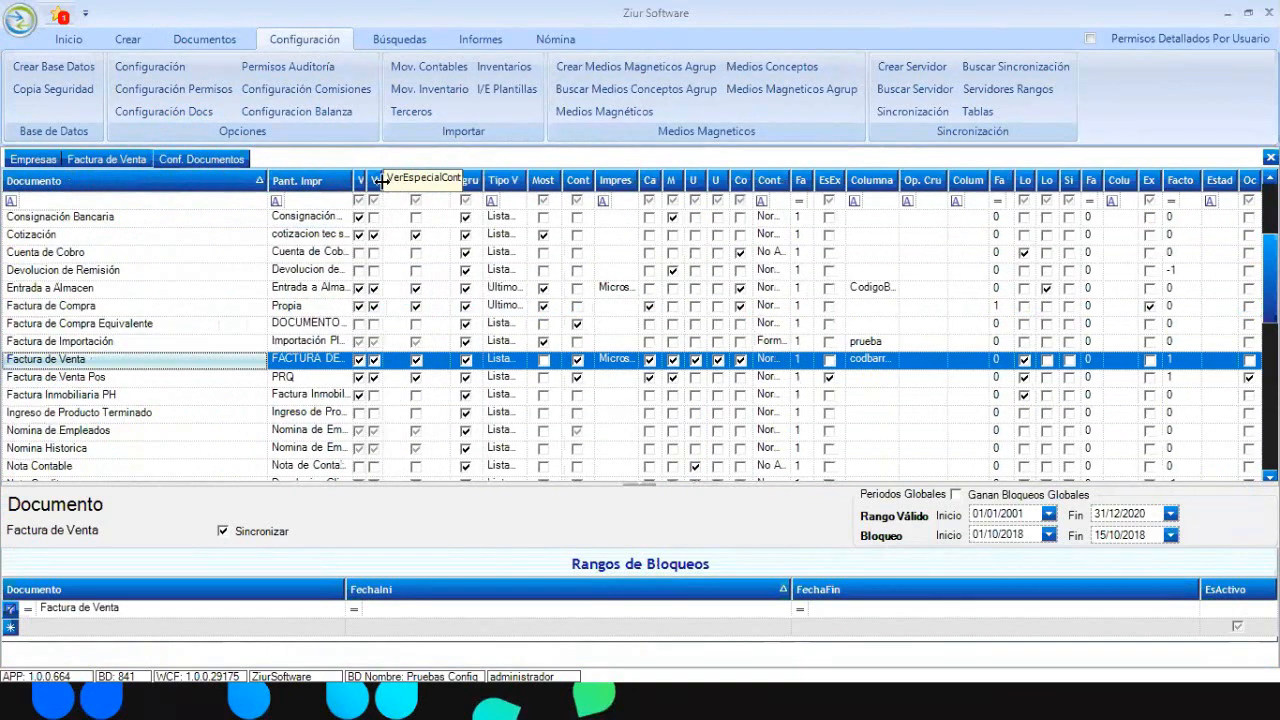
pyautogui.moveTo(382, 182); pyautogui.dragTo(484, 183)
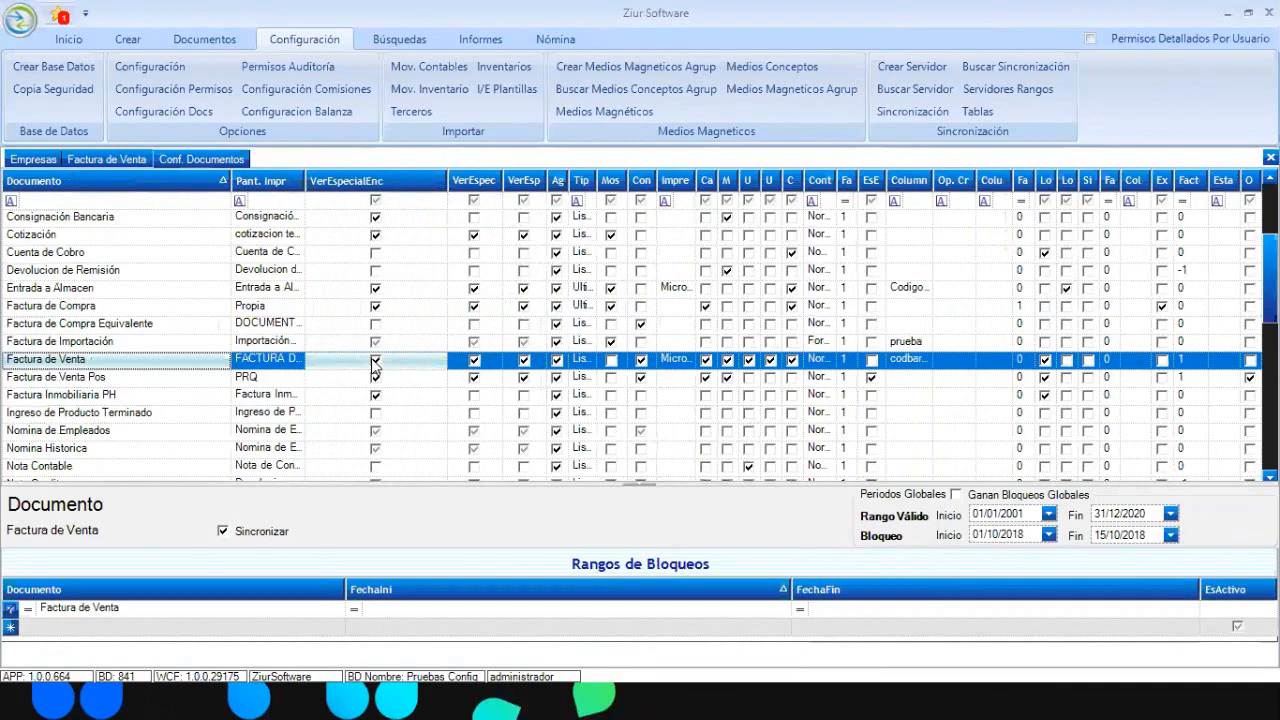
pyautogui.click(114, 161)
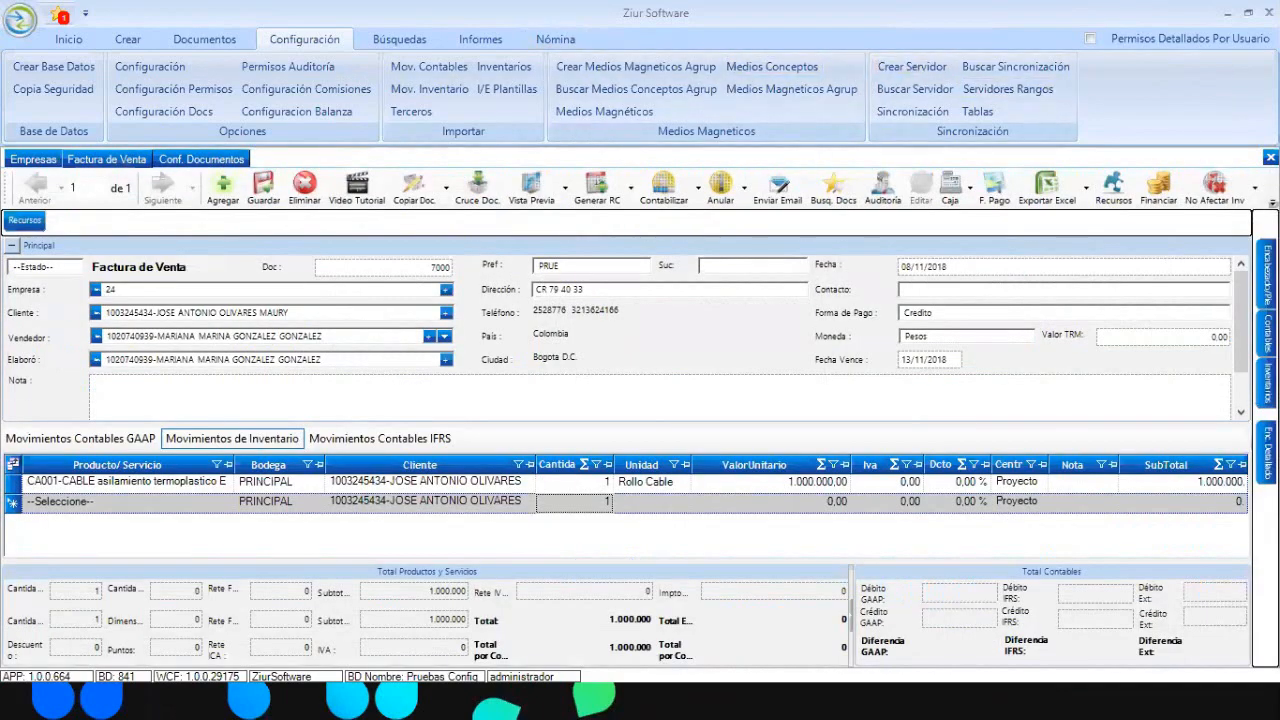
# - Enter 9000 in invoice 7000's GUIA No. header field and save the invoice
pyautogui.moveTo(1267, 334)
pyautogui.moveTo(1267, 275)
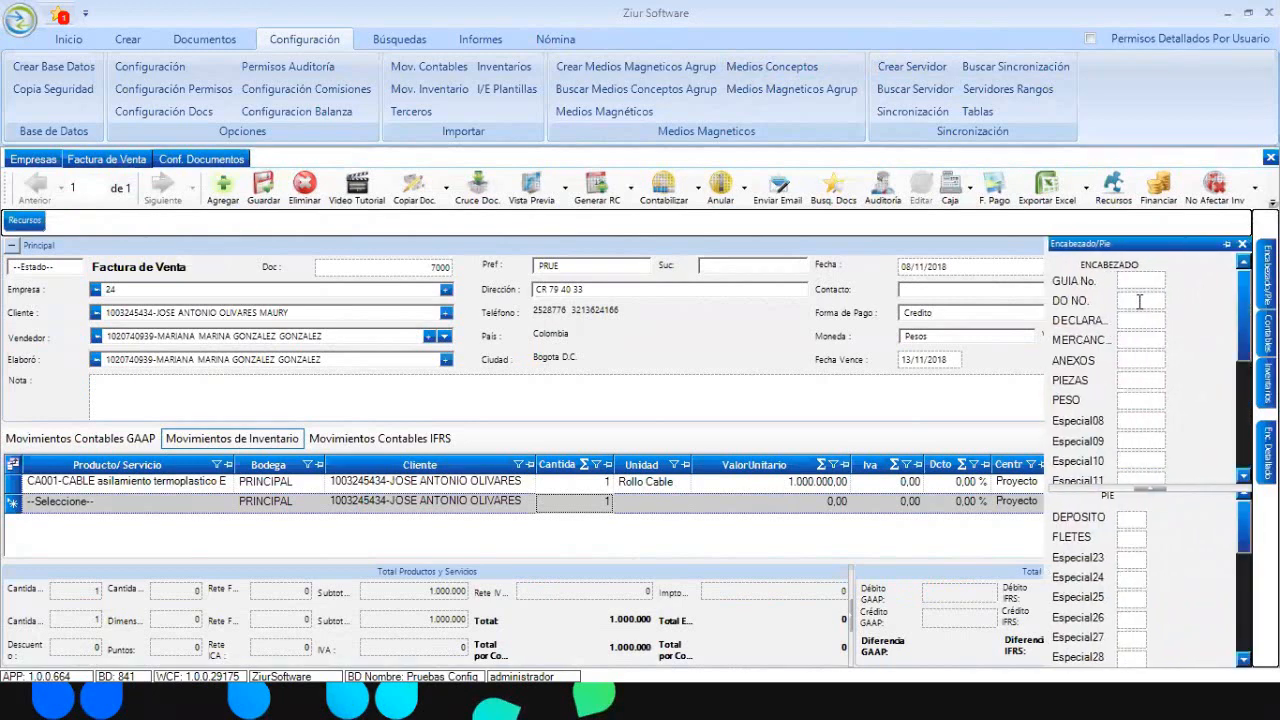
pyautogui.doubleClick(1074, 282)
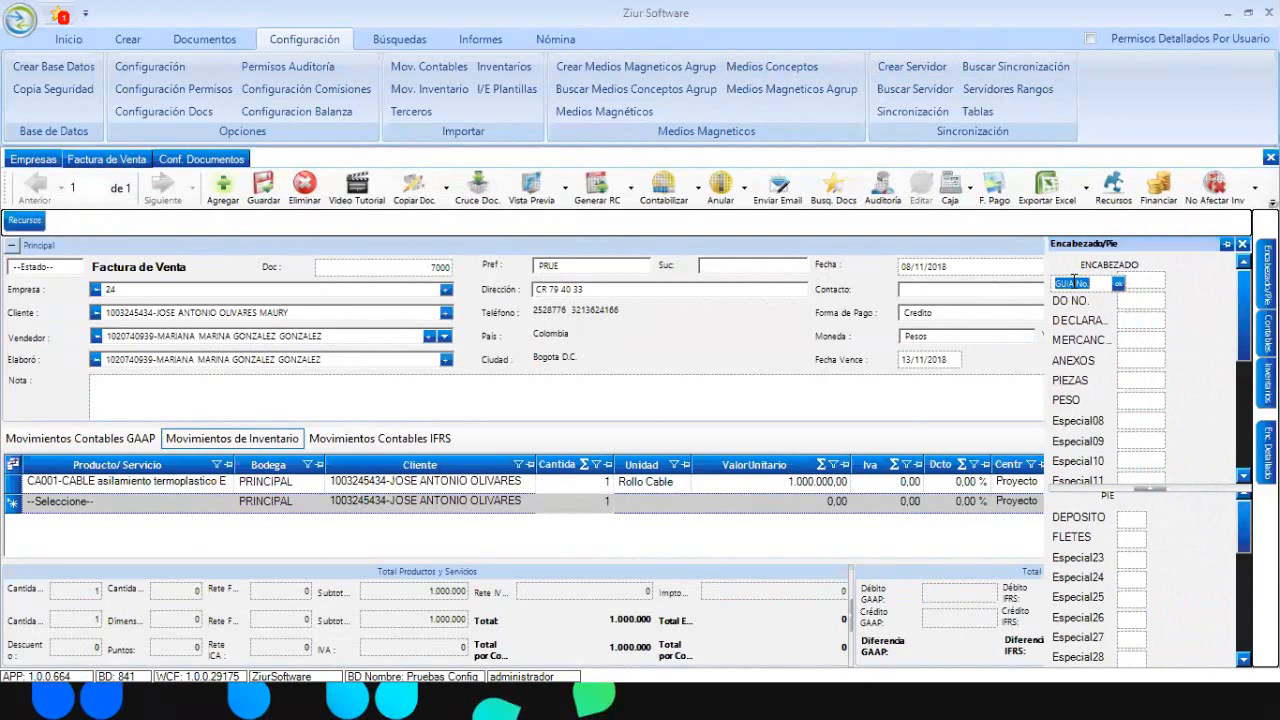
pyautogui.write('N')
pyautogui.doubleClick(1094, 302)
pyautogui.click(1125, 282)
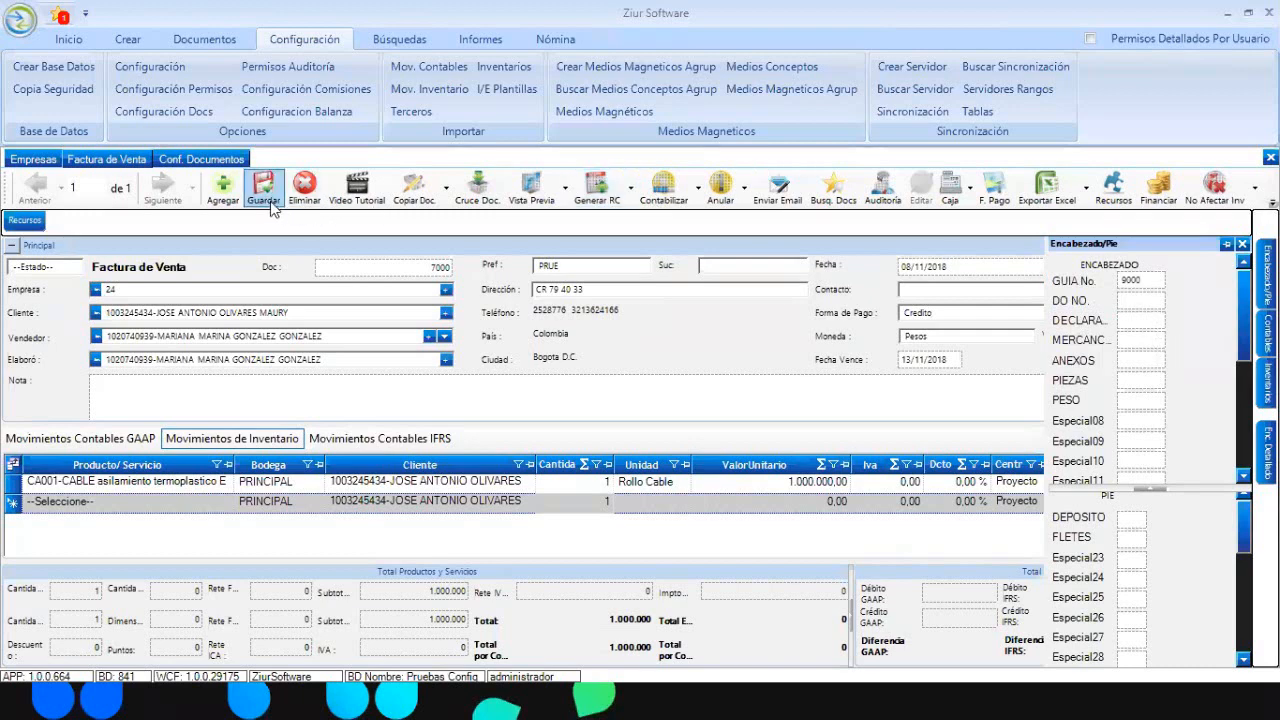
pyautogui.click(925, 295)
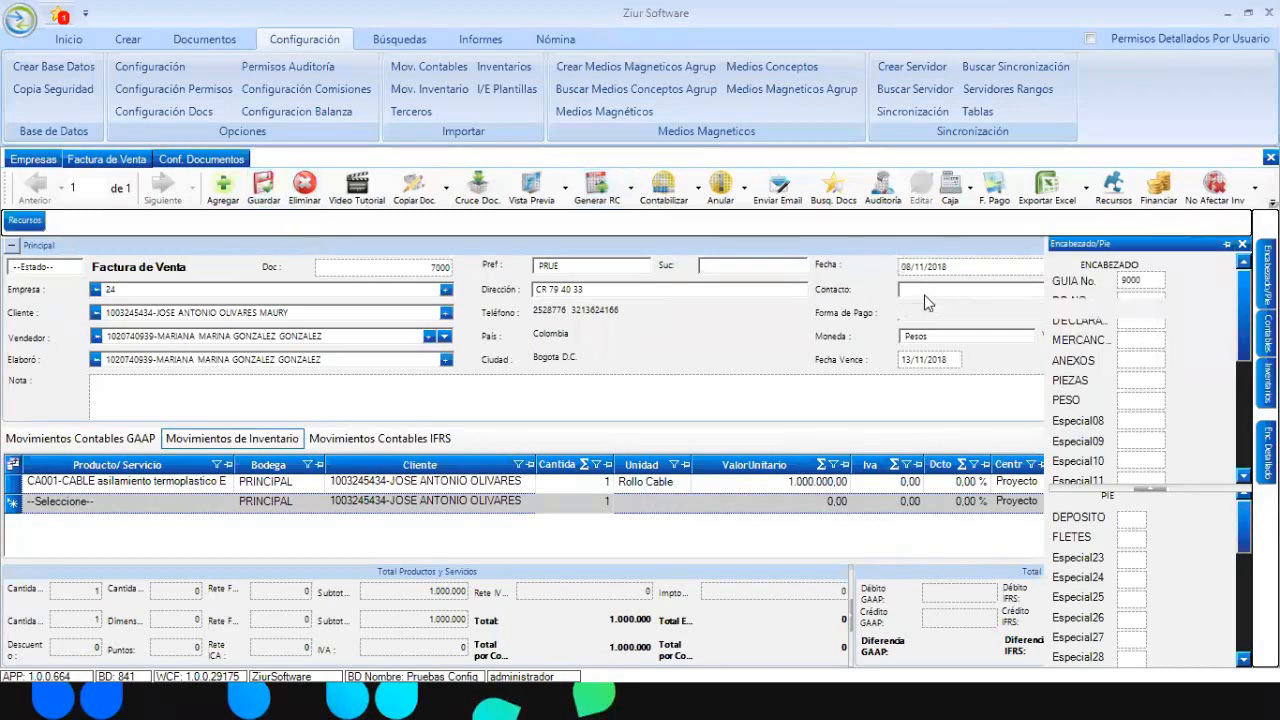
pyautogui.click(723, 266)
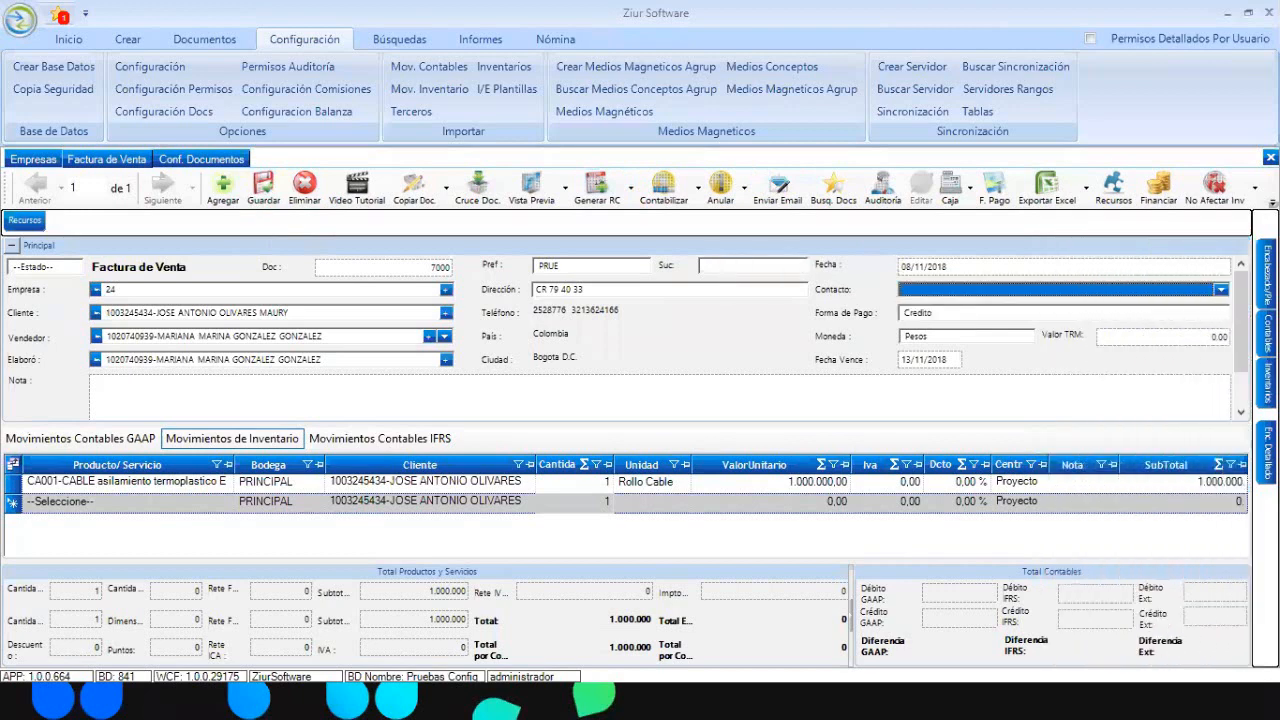
pyautogui.moveTo(1266, 277)
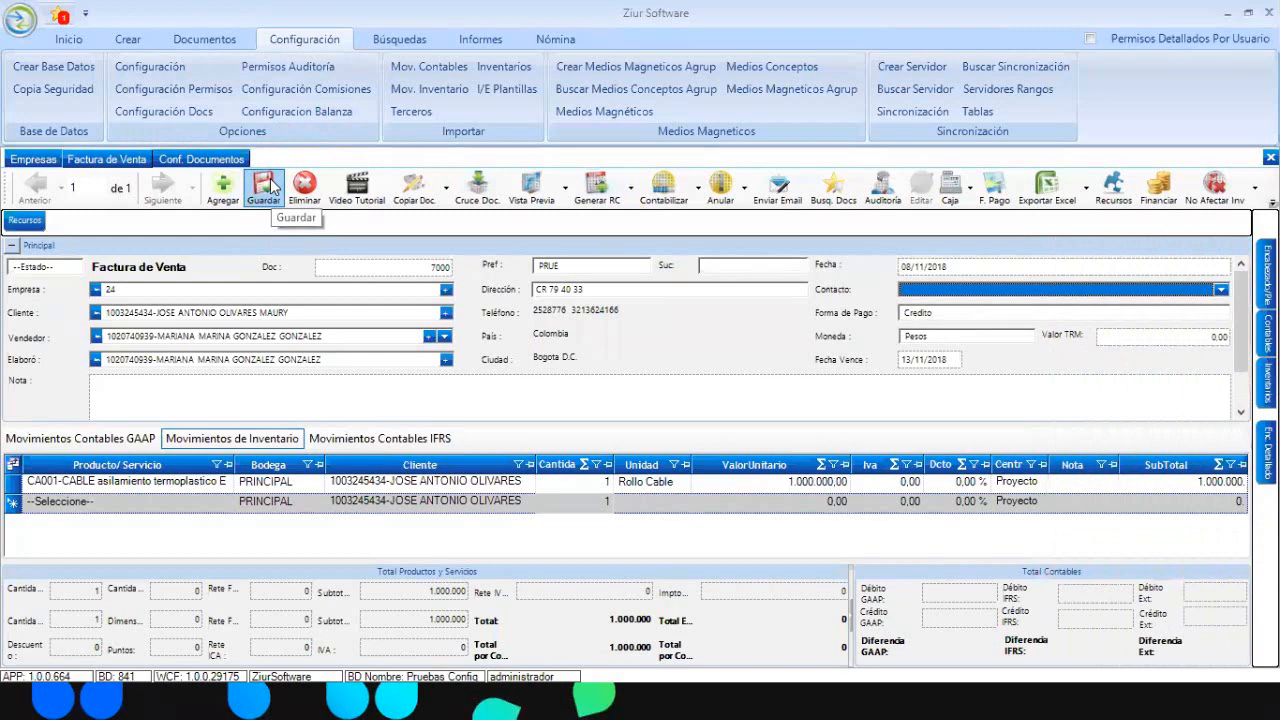
# - Open invoice 7000 in the print designer and load the FACTURA DE VENTA template
pyautogui.click(566, 187)
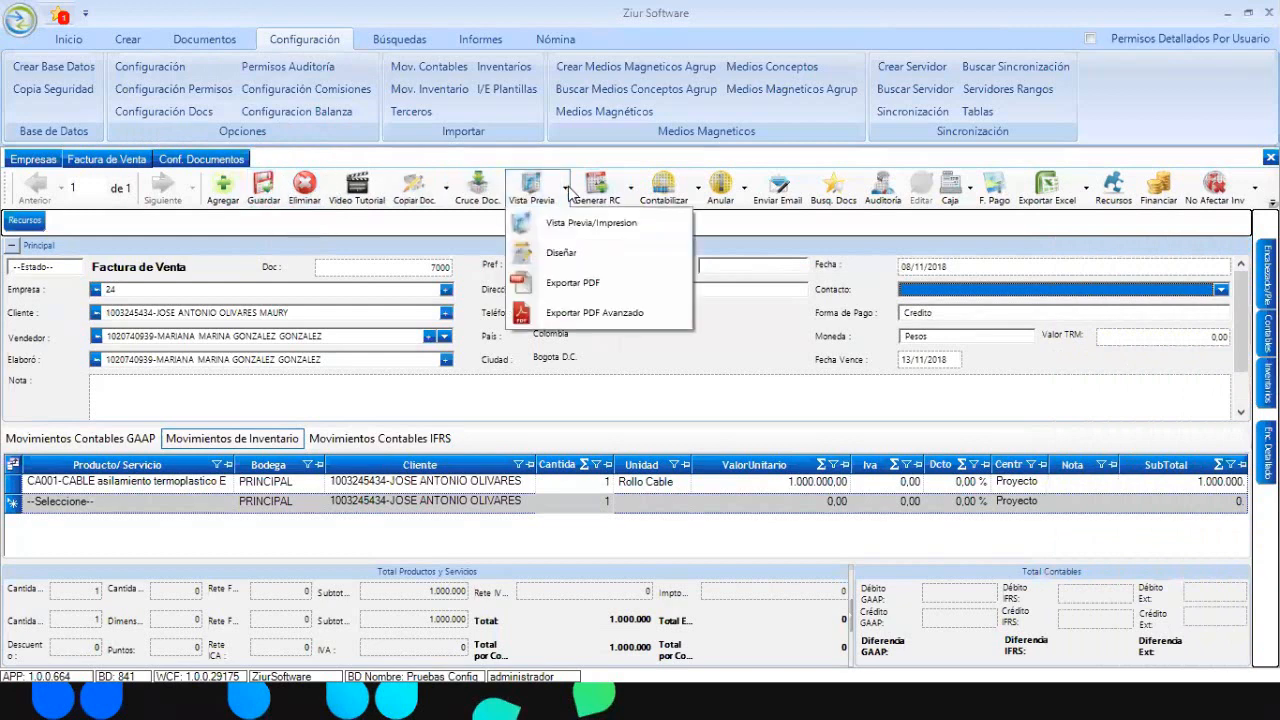
pyautogui.click(567, 188)
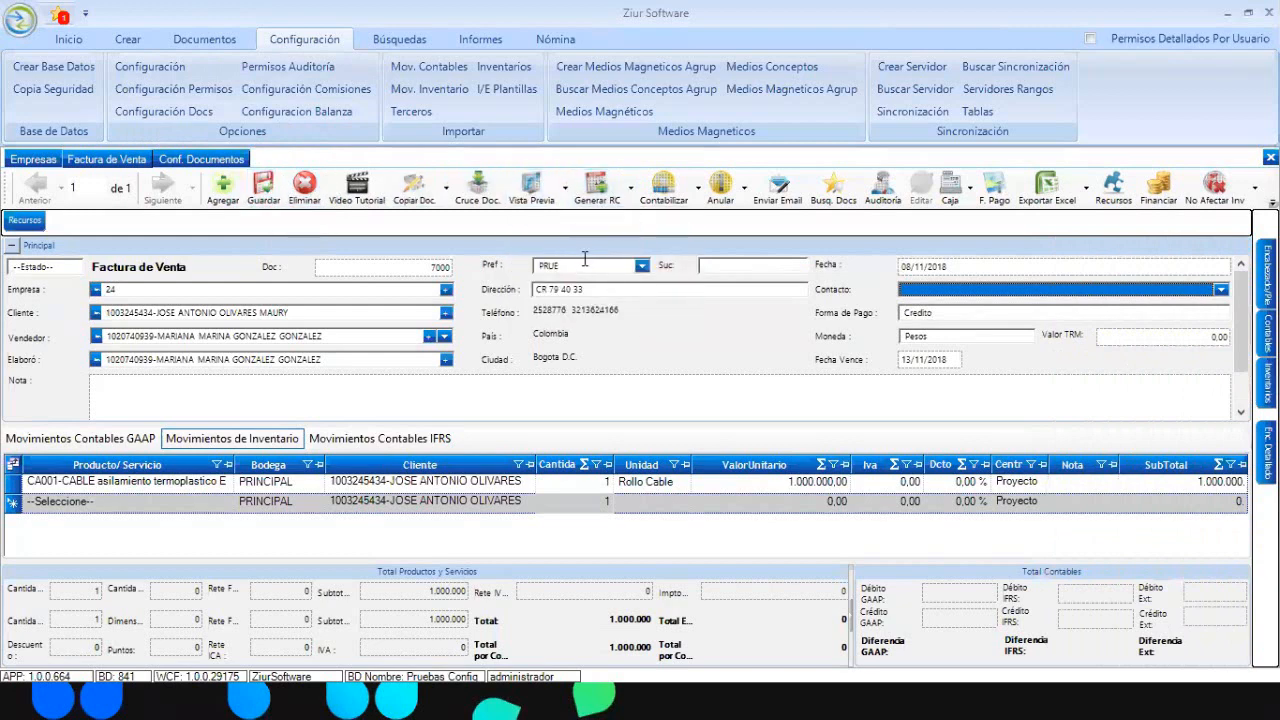
pyautogui.click(566, 190)
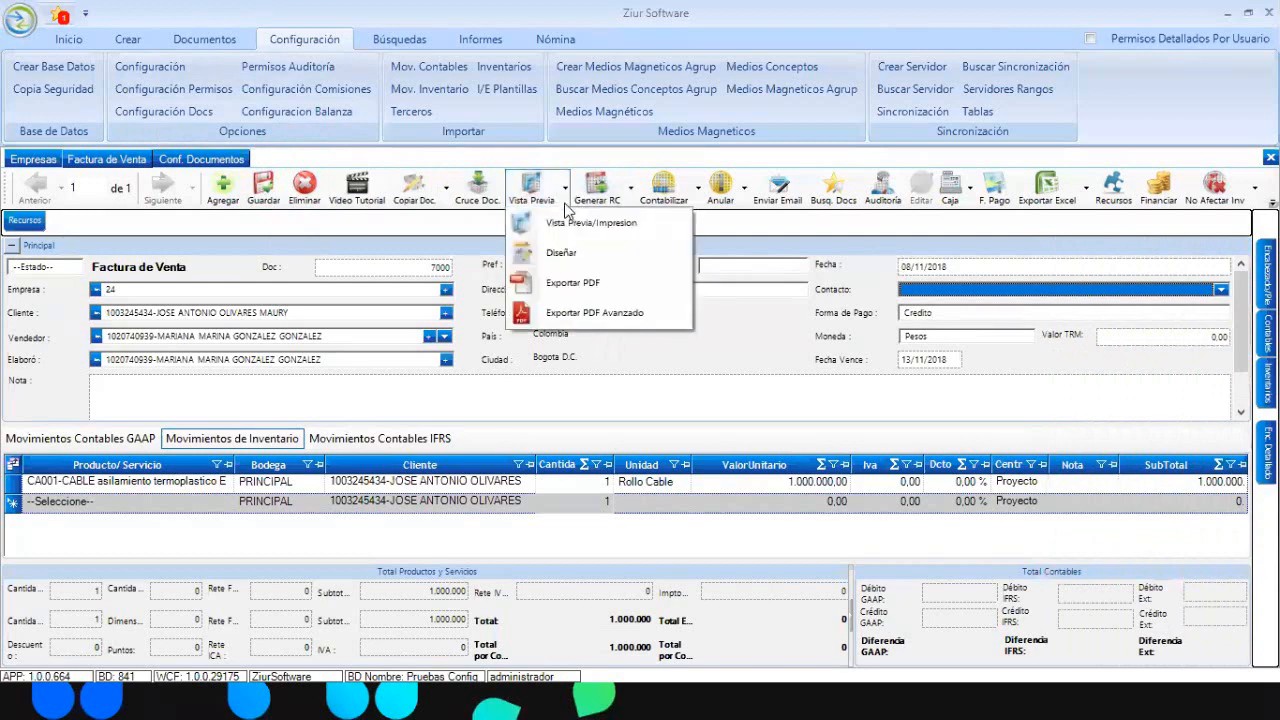
pyautogui.click(574, 258)
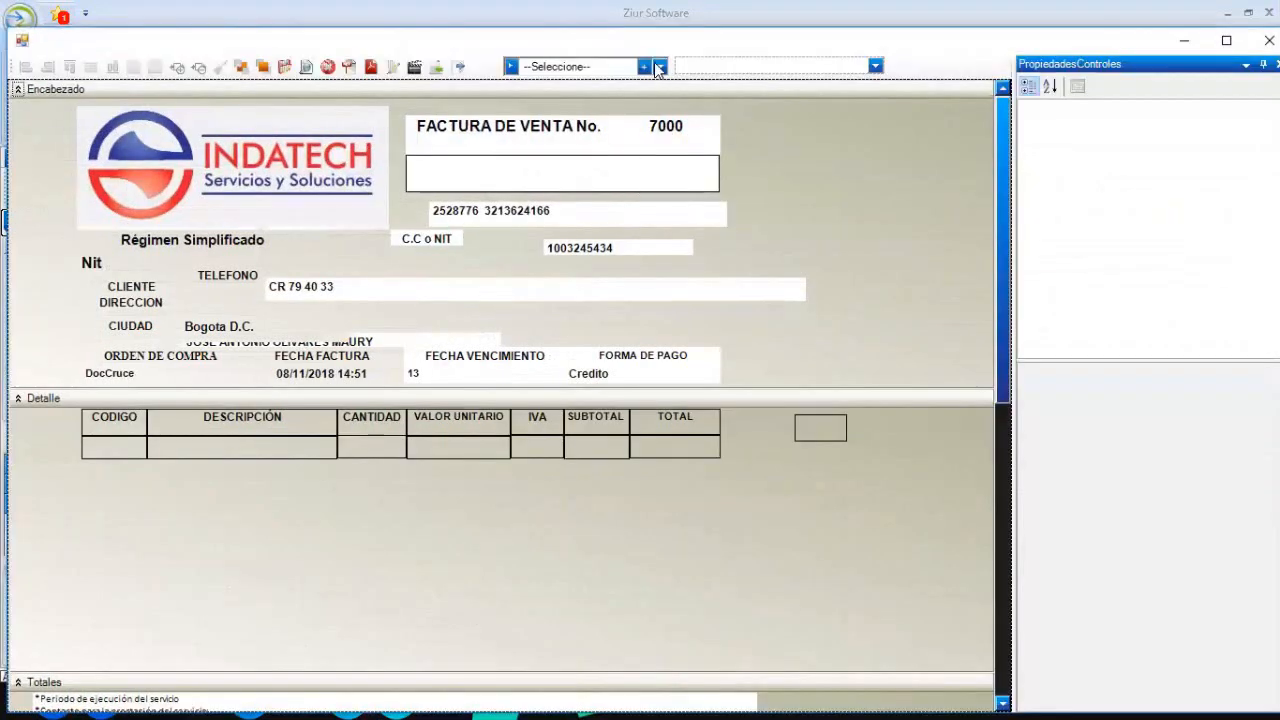
pyautogui.click(659, 67)
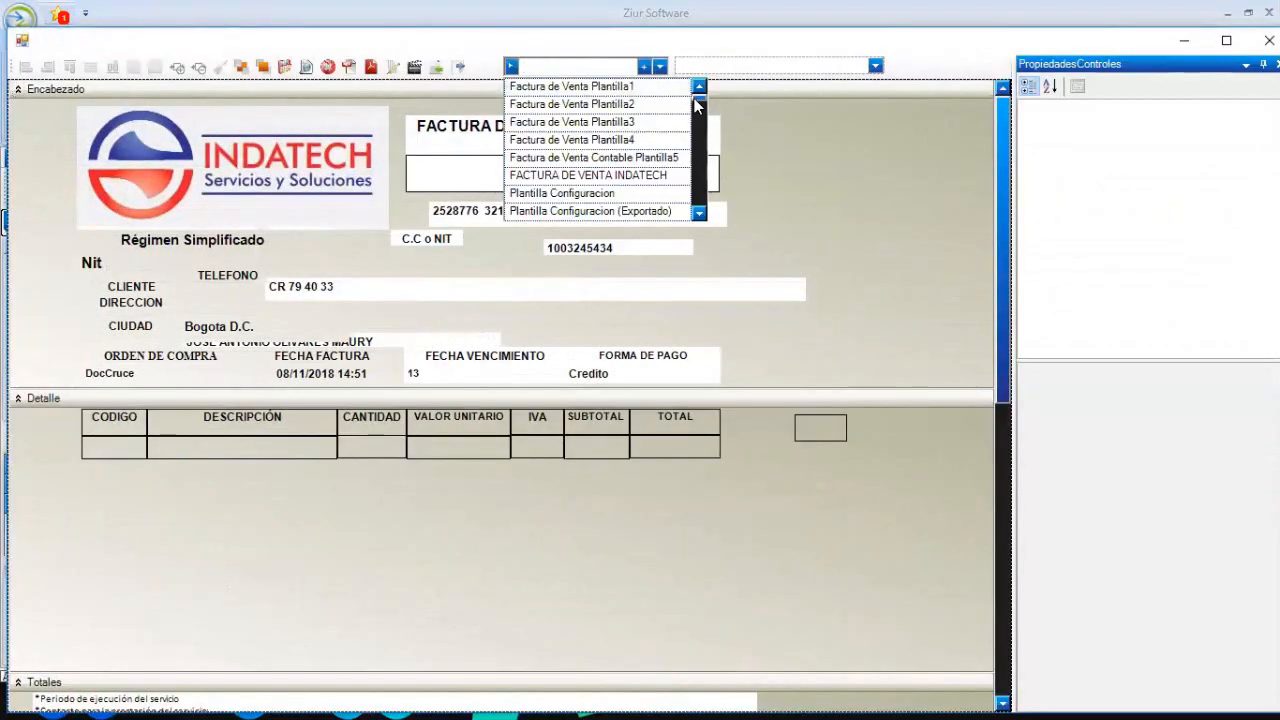
pyautogui.moveTo(698, 101); pyautogui.dragTo(698, 209)
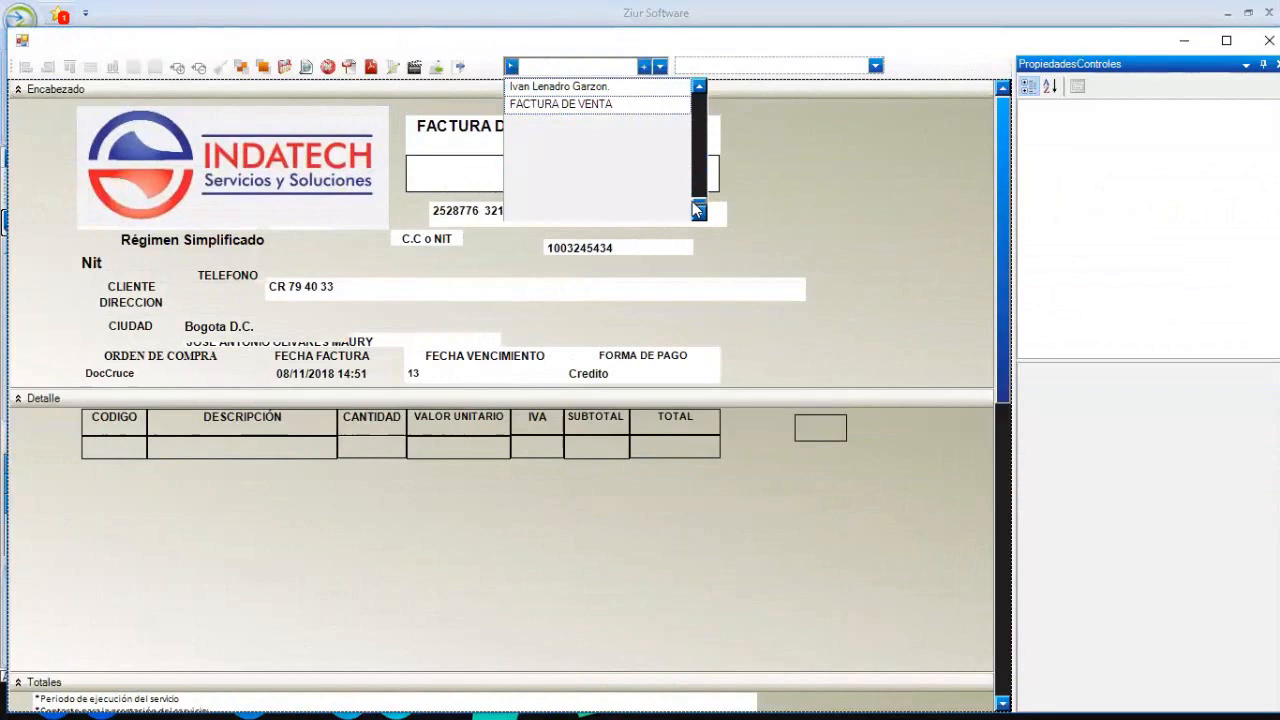
pyautogui.click(579, 107)
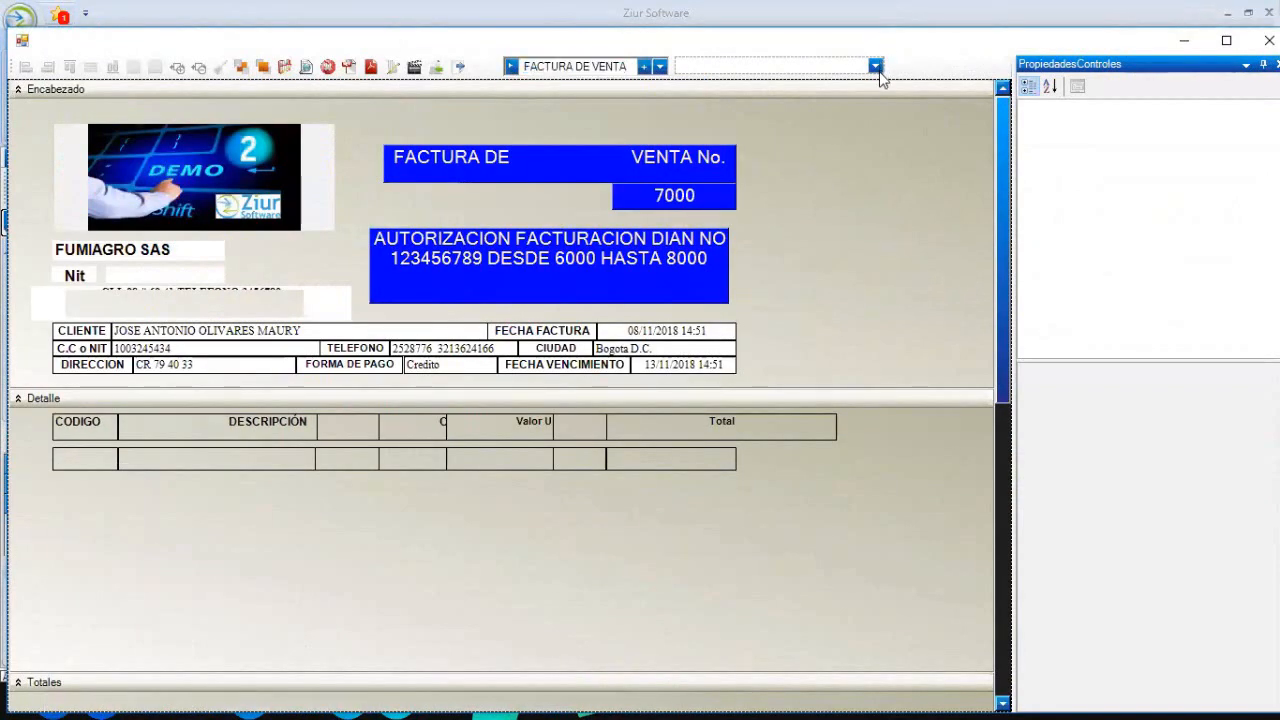
# - Select the Especial01-PnlEncabezados special field from the design's controls list
pyautogui.click(877, 69)
pyautogui.write('SPE')
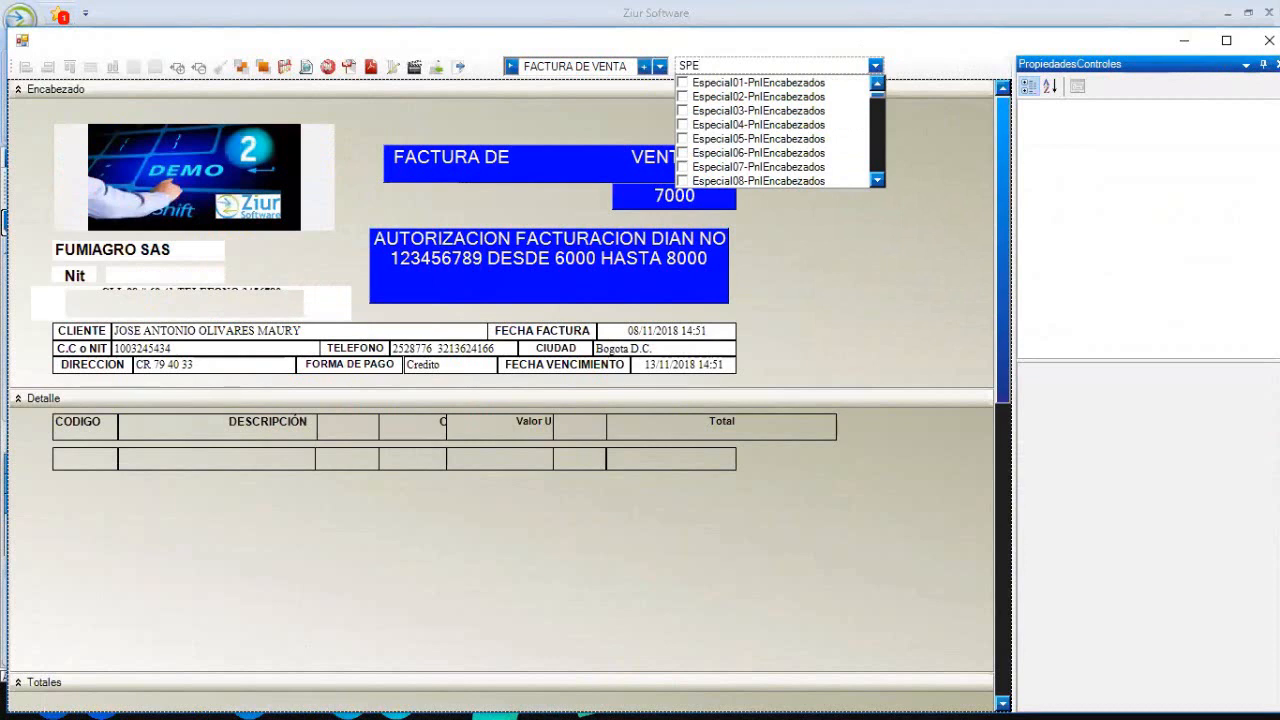
pyautogui.moveTo(877, 90)
pyautogui.mouseDown()
pyautogui.moveTo(875, 165)
pyautogui.moveTo(877, 90)
pyautogui.mouseUp()
pyautogui.click(683, 83)
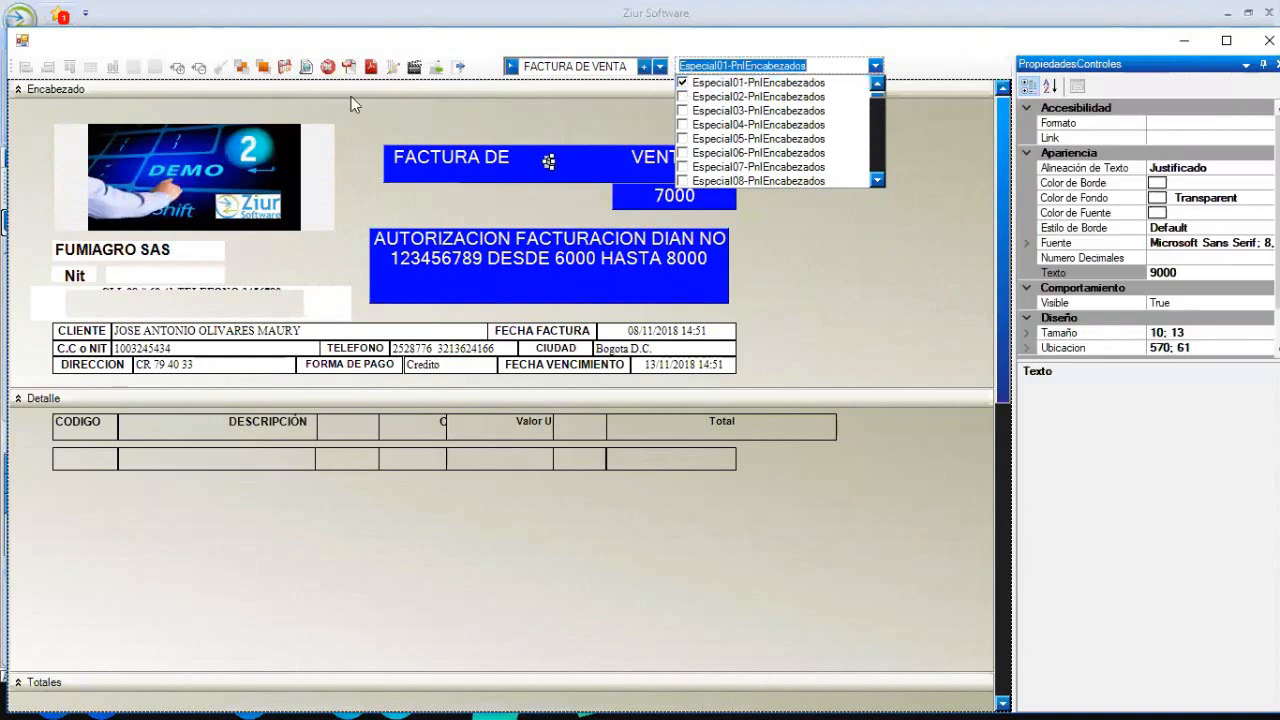
pyautogui.click(264, 68)
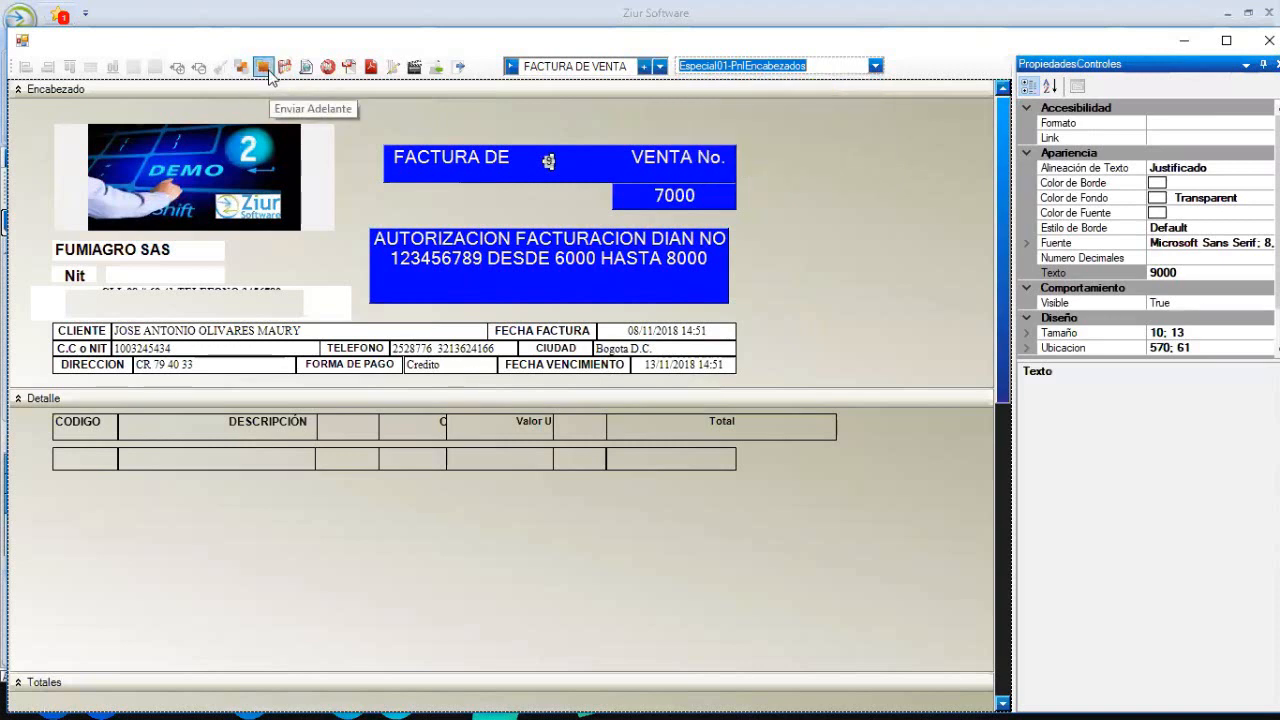
# - Bring the 9000 field in front of the blue header and widen it so 9000 shows fully
pyautogui.click(245, 71)
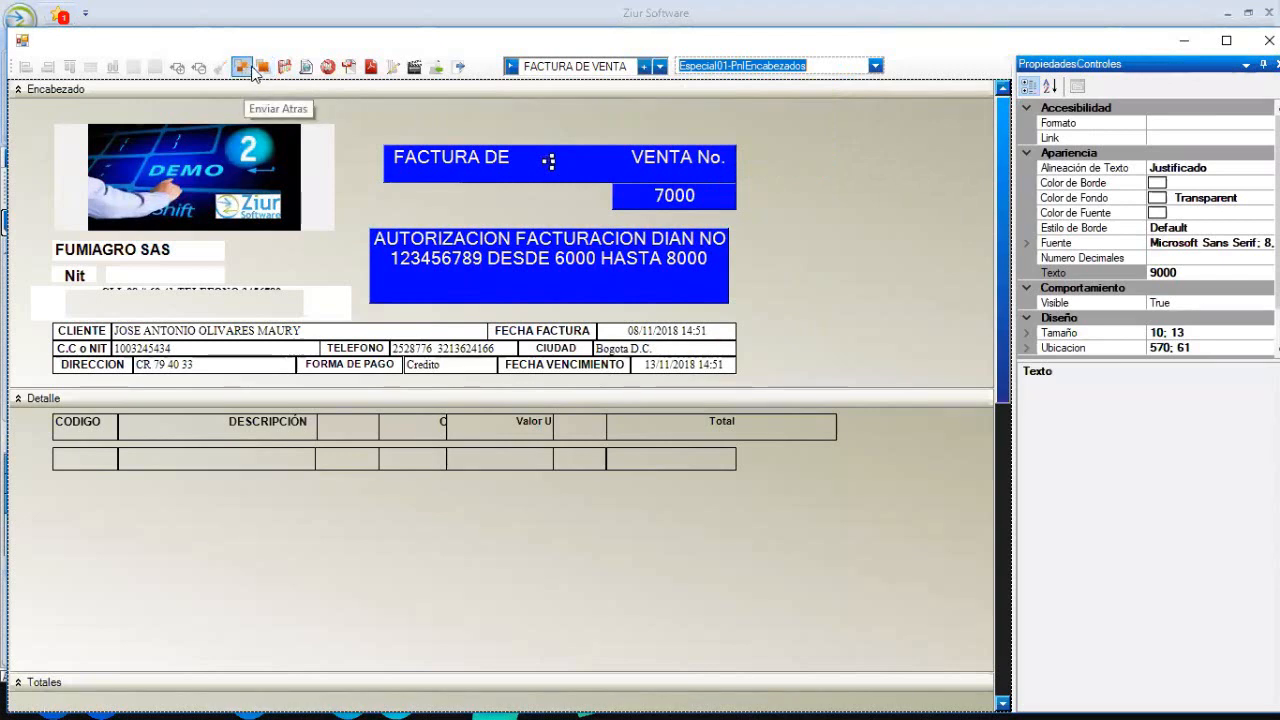
pyautogui.click(264, 68)
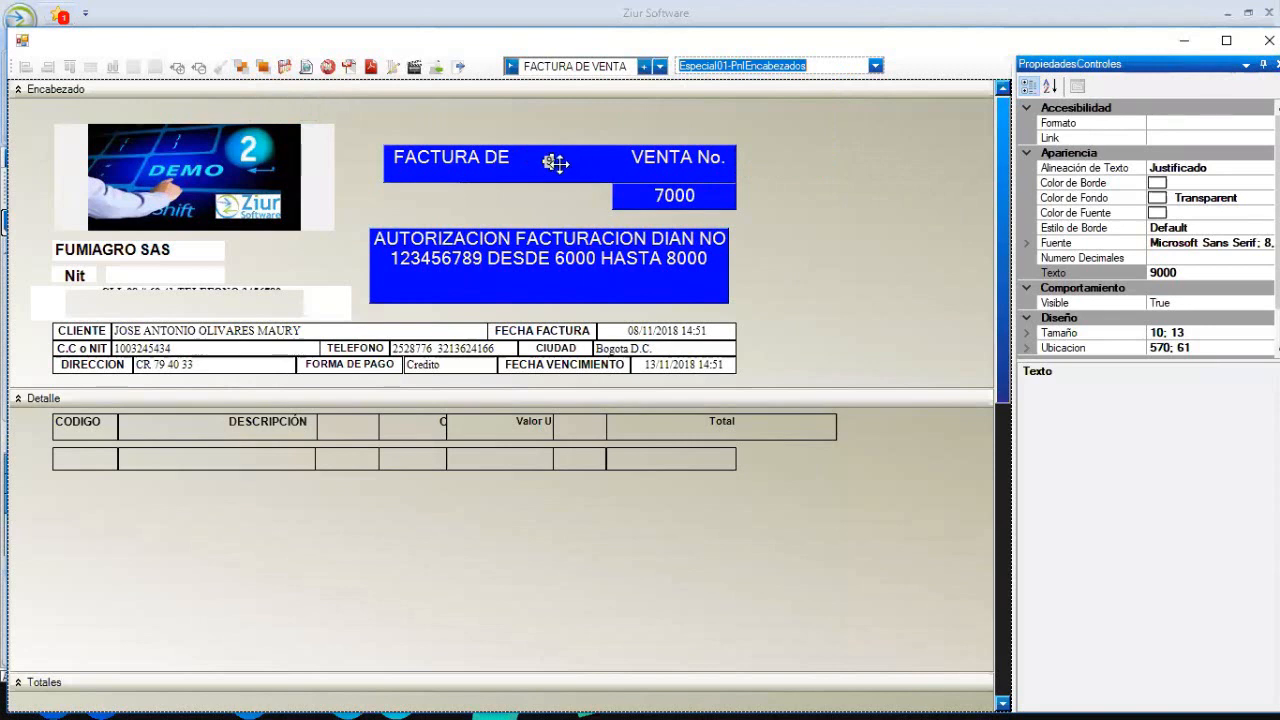
pyautogui.moveTo(555, 162); pyautogui.dragTo(519, 209)
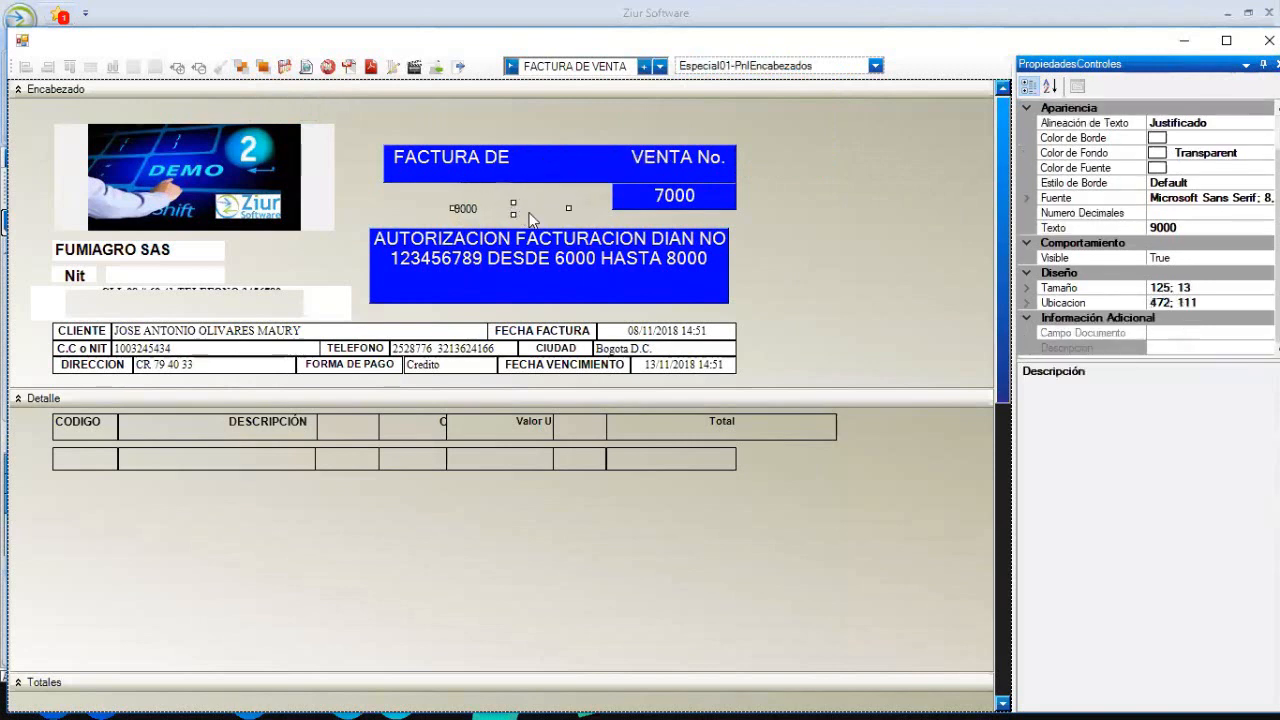
pyautogui.click(800, 226)
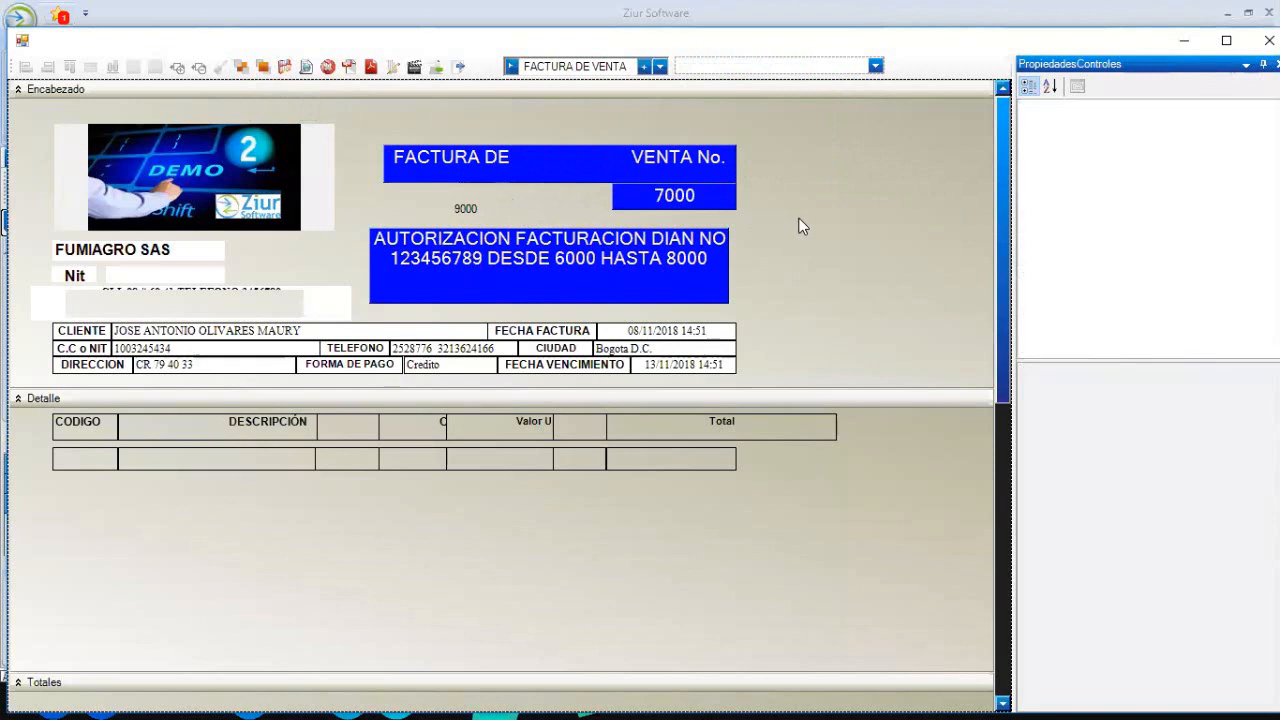
# - Copy the FACTURA DE header label's formatting onto the 9000 field
pyautogui.click(529, 163)
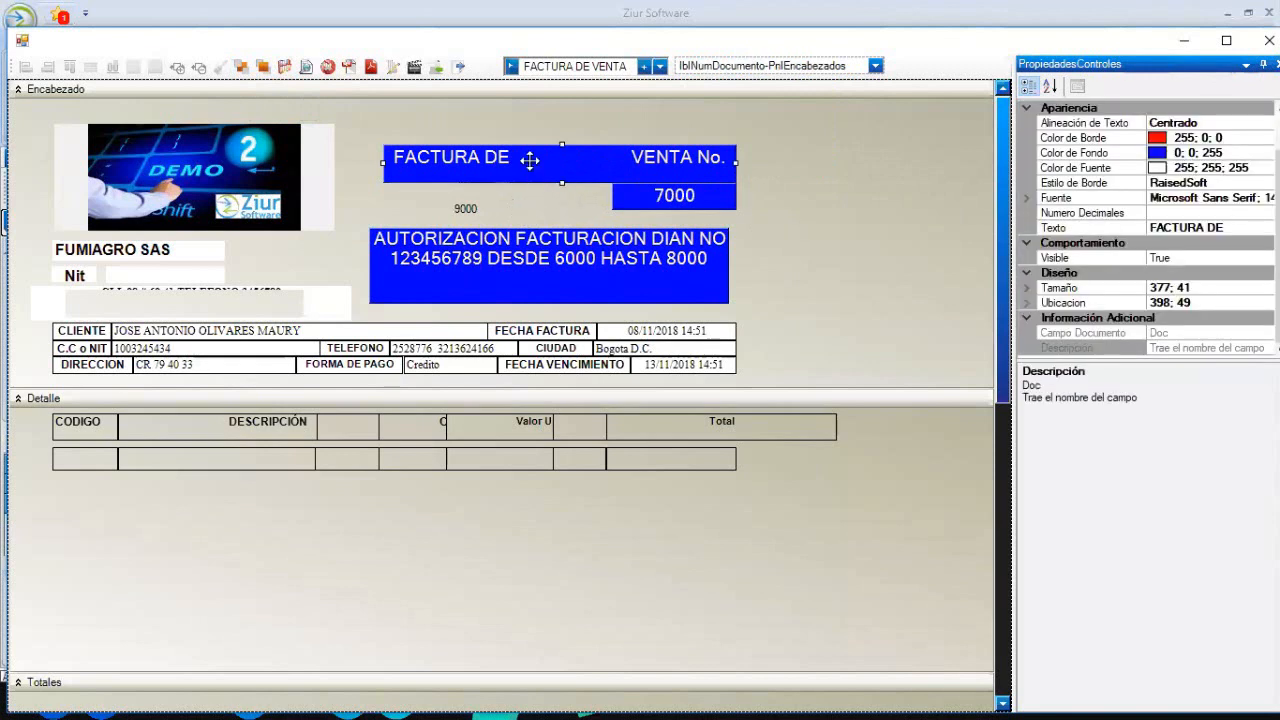
pyautogui.keyDown('ctrl'); pyautogui.click(480, 204); pyautogui.keyUp('ctrl')
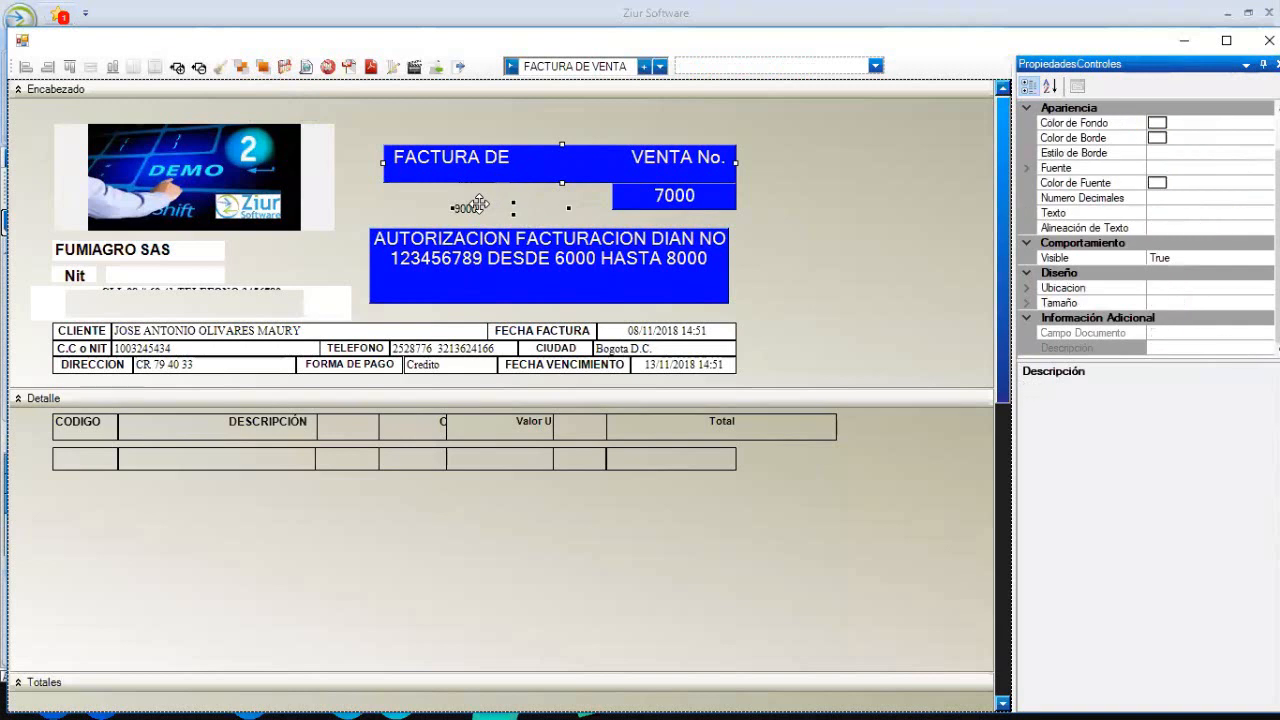
pyautogui.click(220, 66)
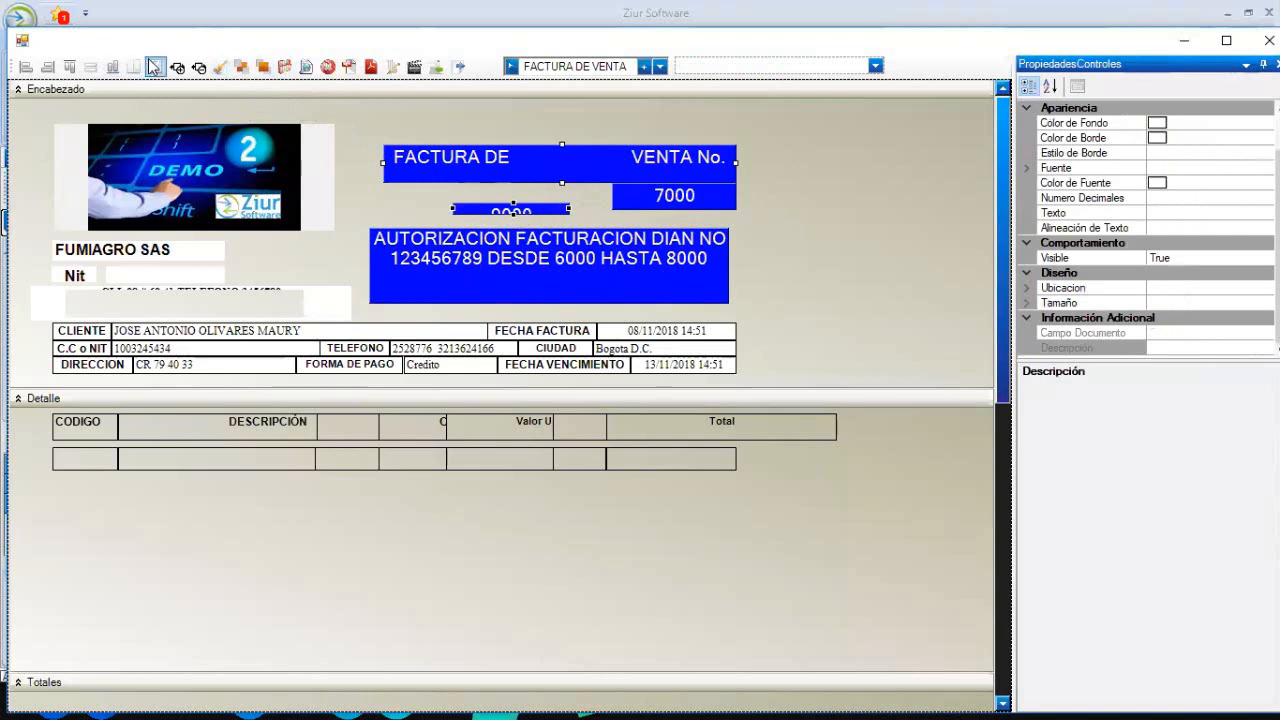
# - Align the 9000 field to the header, match its width and height, then move it below the title
pyautogui.click(28, 67)
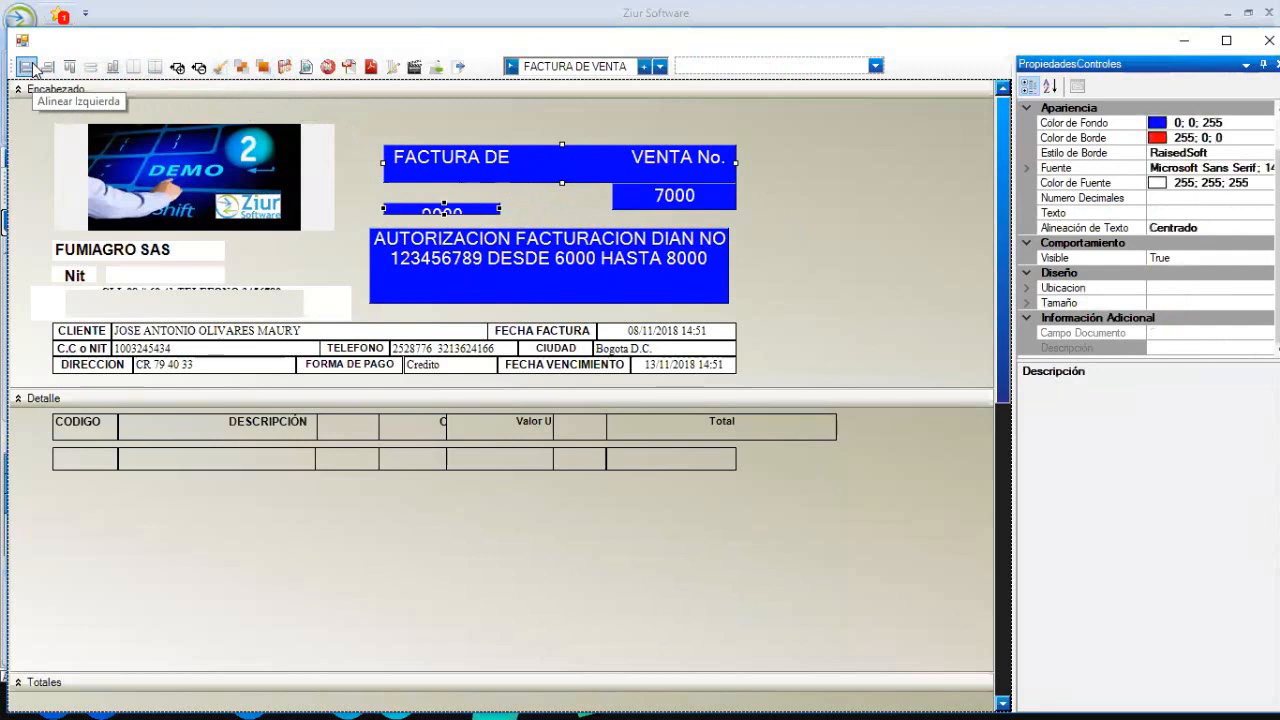
pyautogui.click(48, 67)
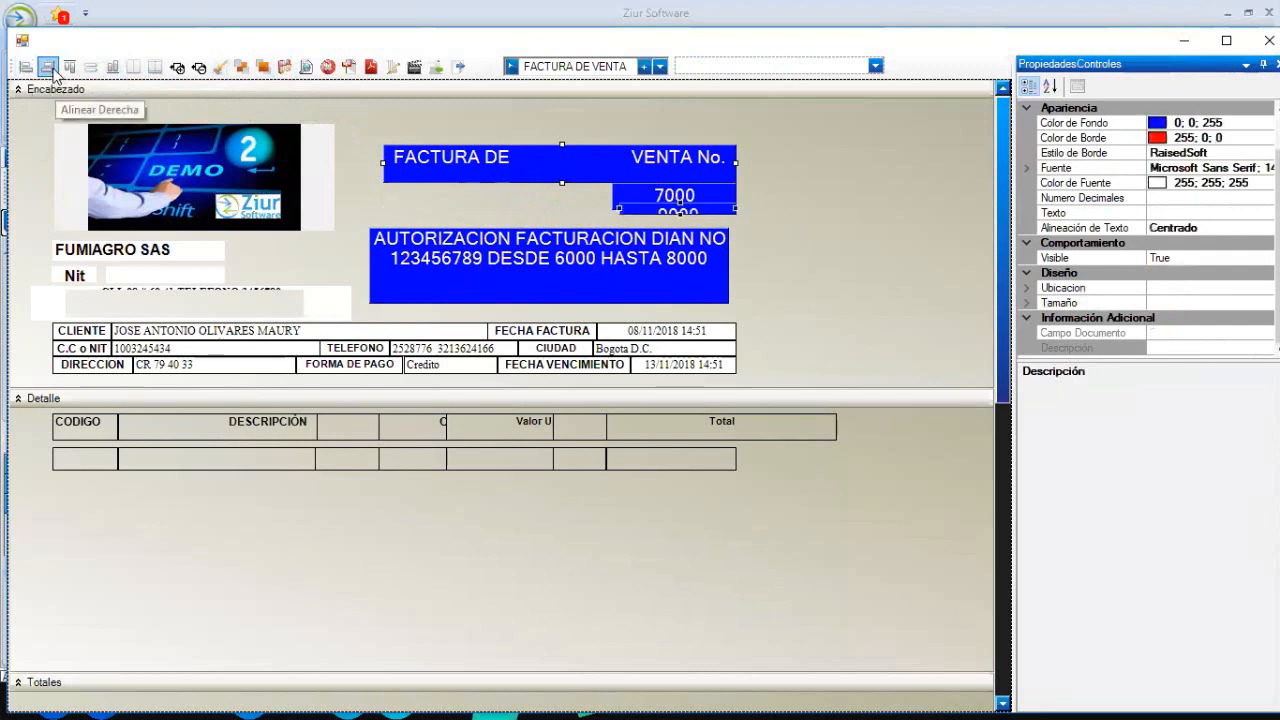
pyautogui.click(26, 67)
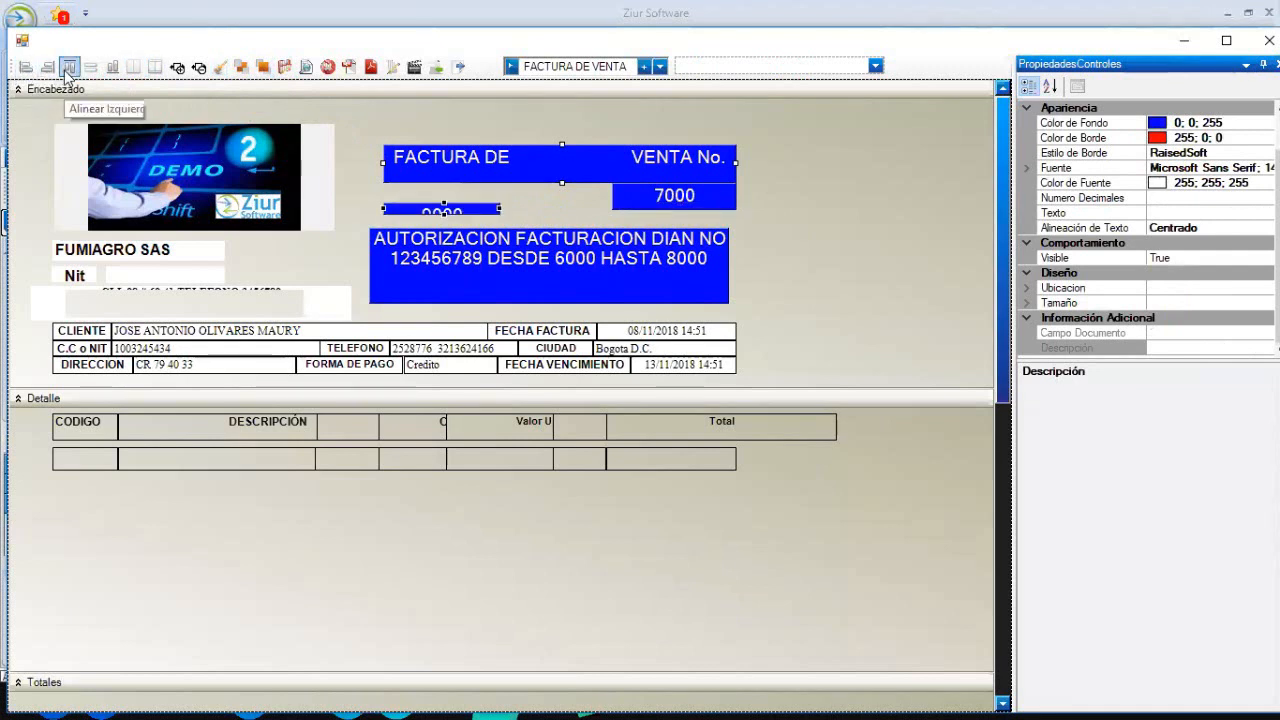
pyautogui.click(67, 67)
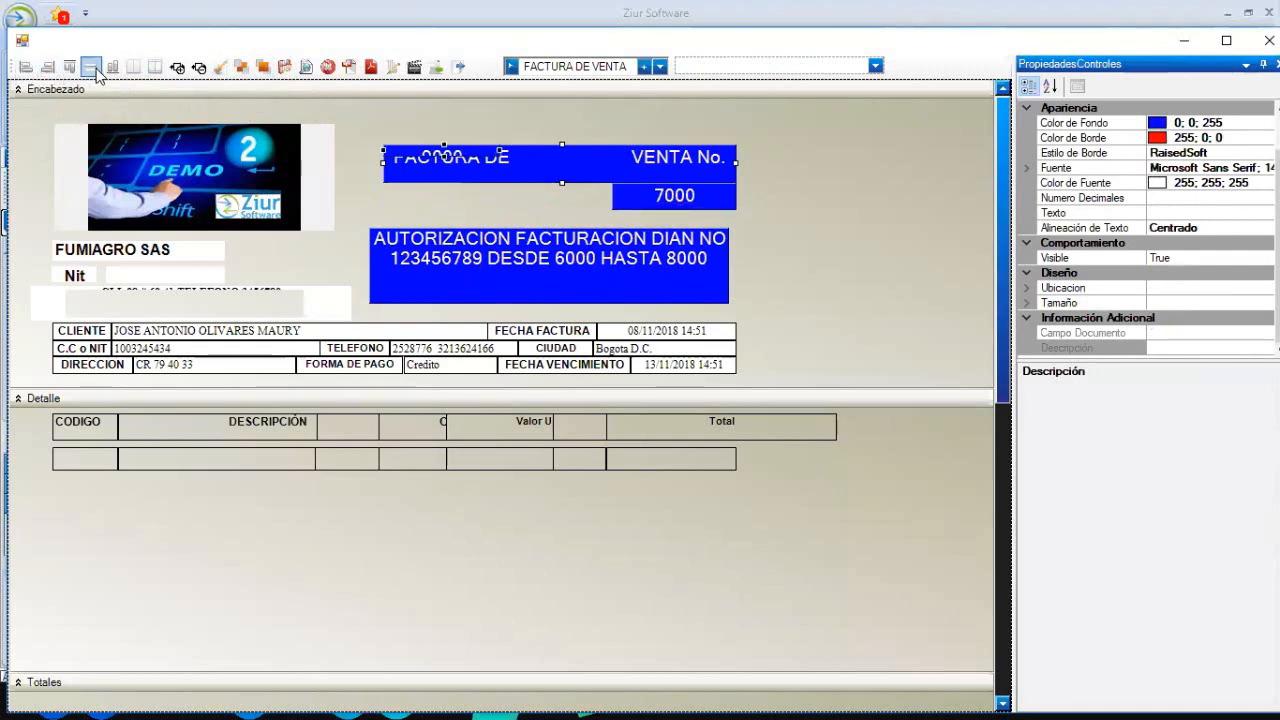
pyautogui.click(112, 67)
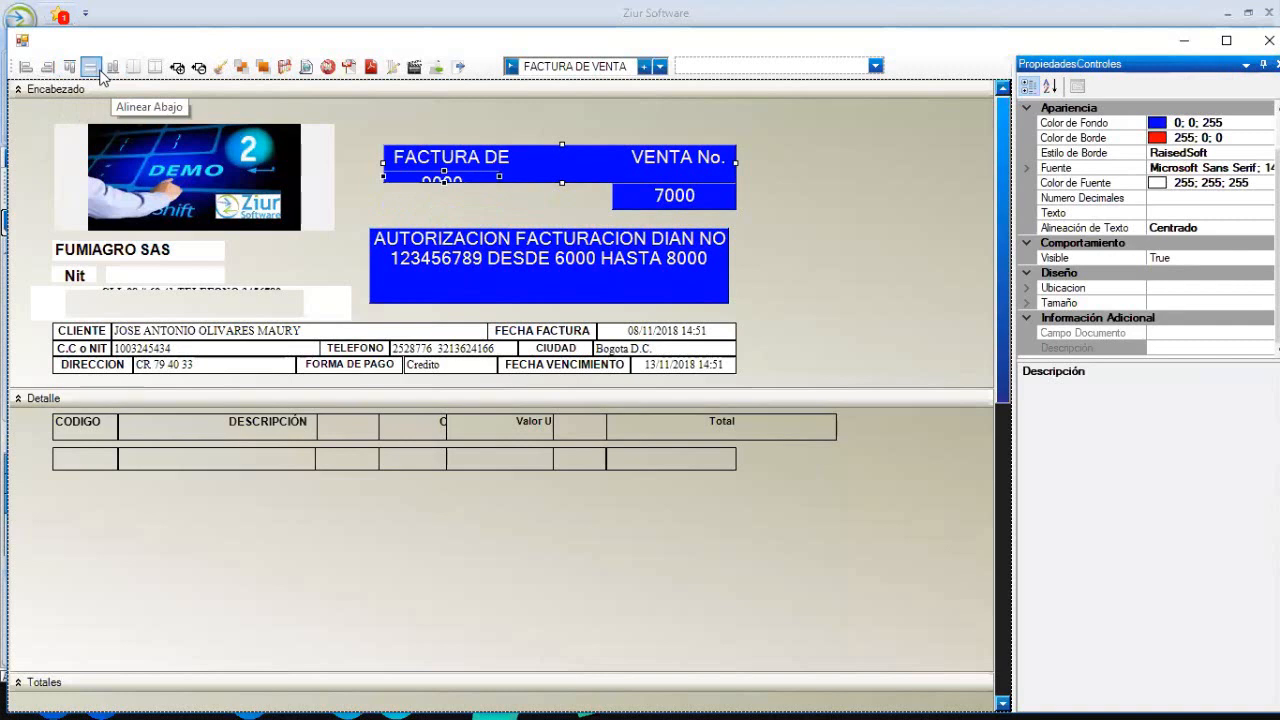
pyautogui.click(92, 68)
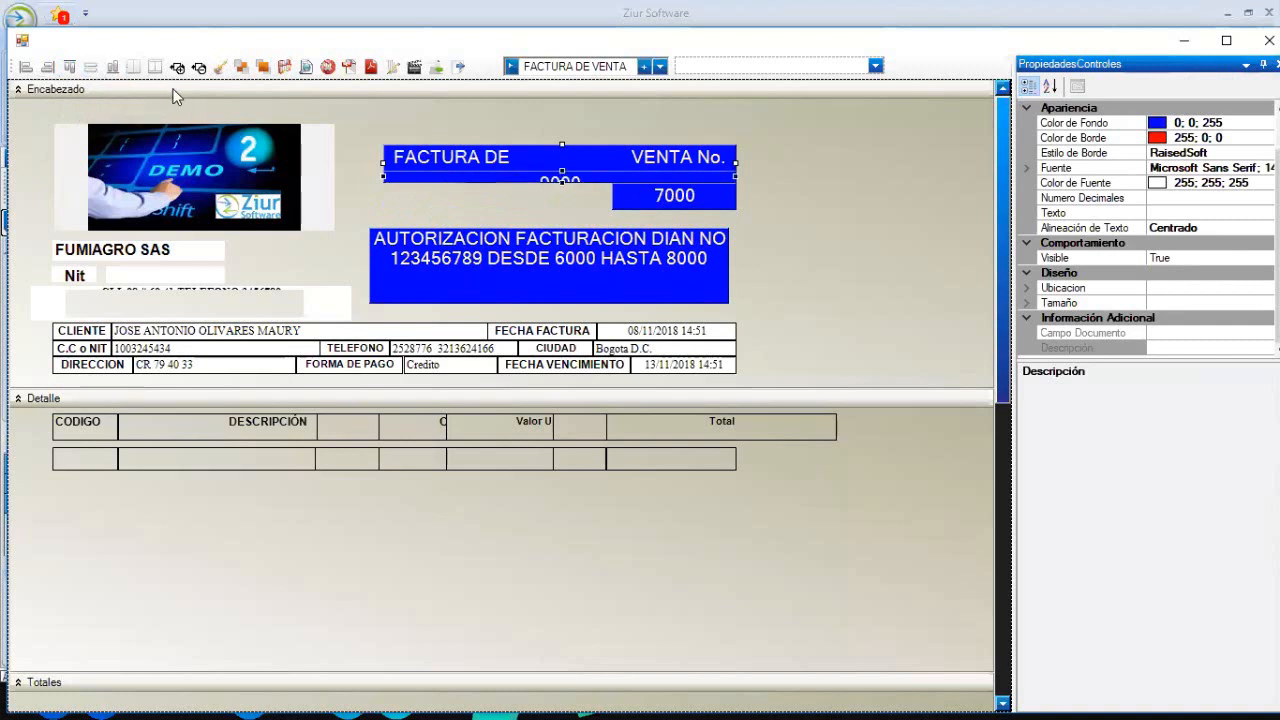
pyautogui.click(134, 68)
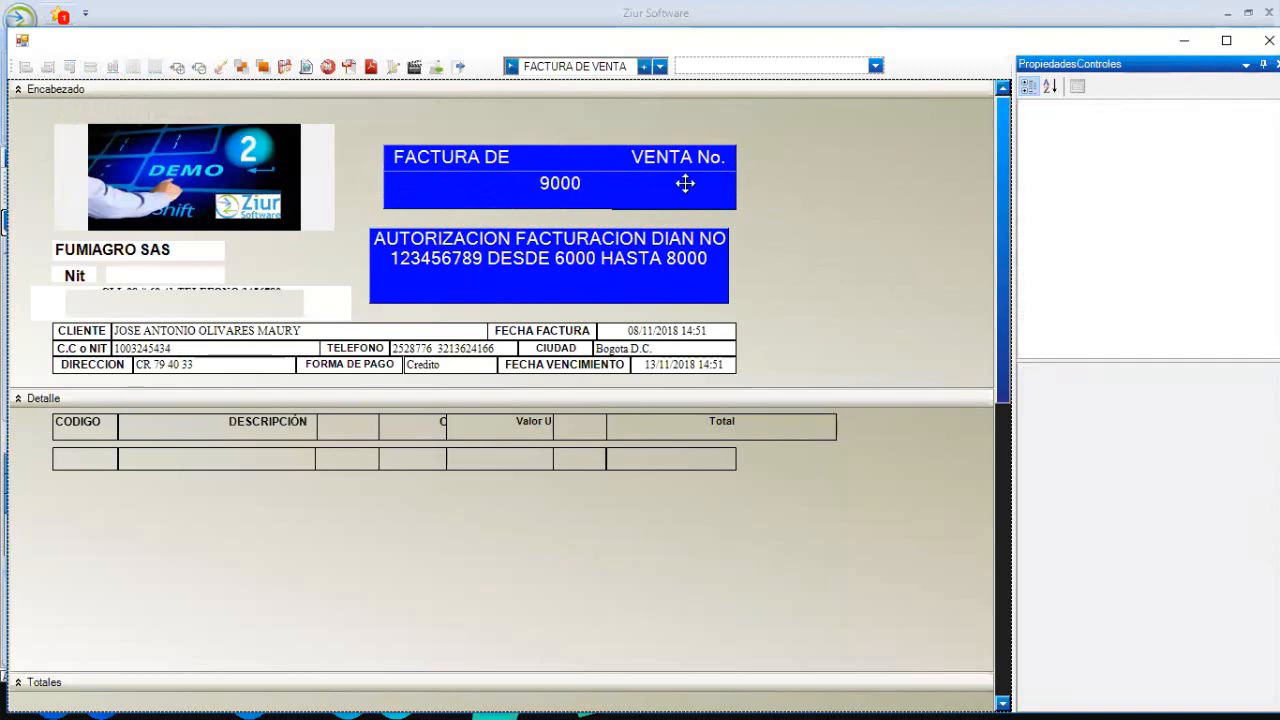
pyautogui.moveTo(648, 182); pyautogui.dragTo(648, 197)
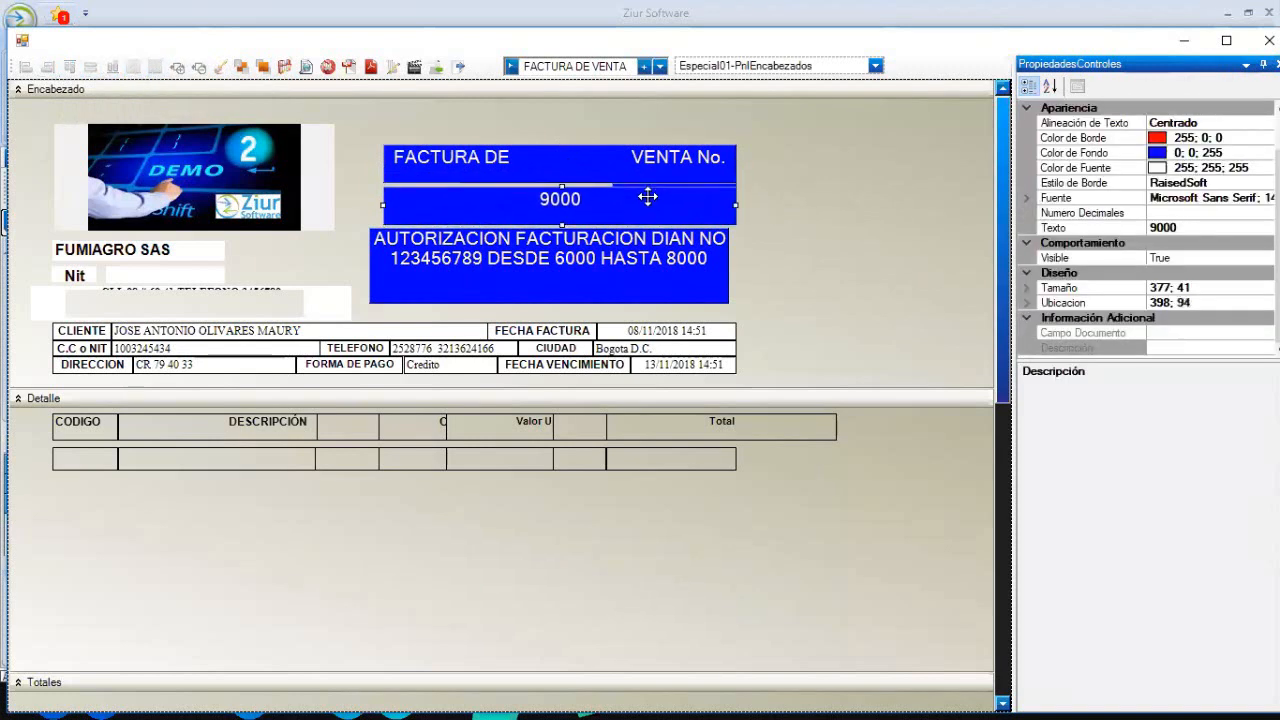
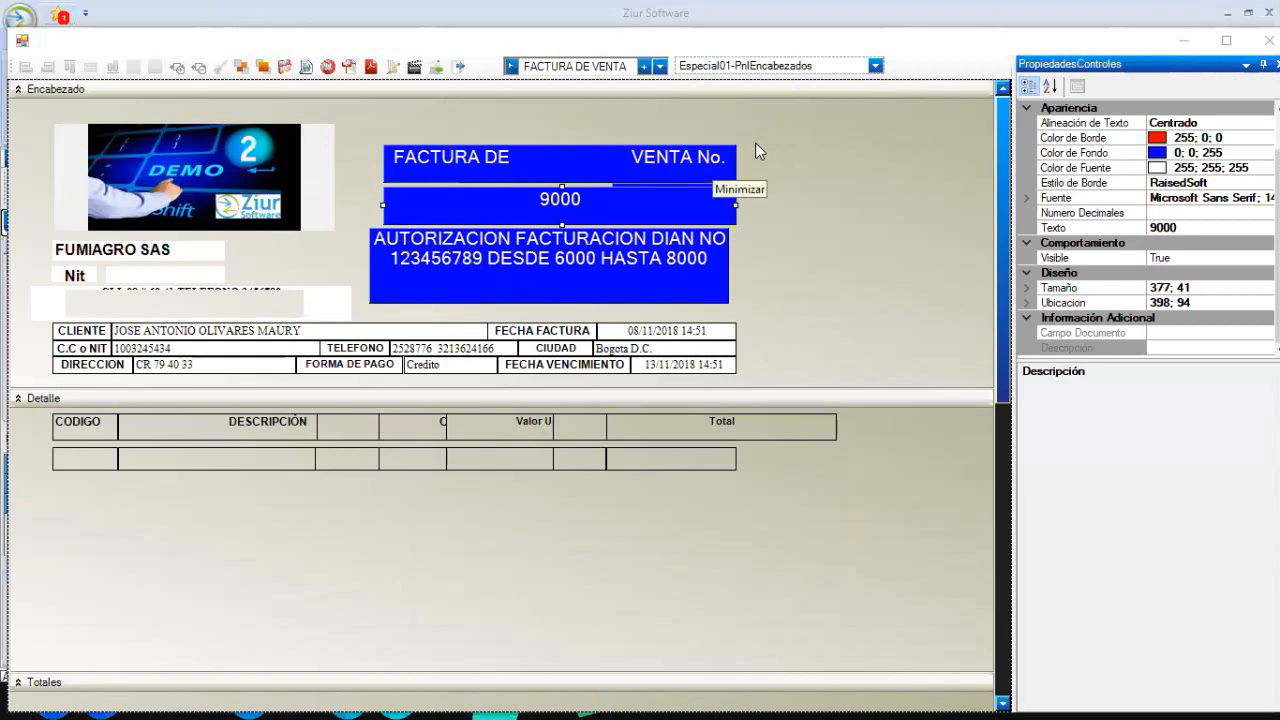
# - Move the company address and phone field up toward the header's top right
pyautogui.click(755, 225)
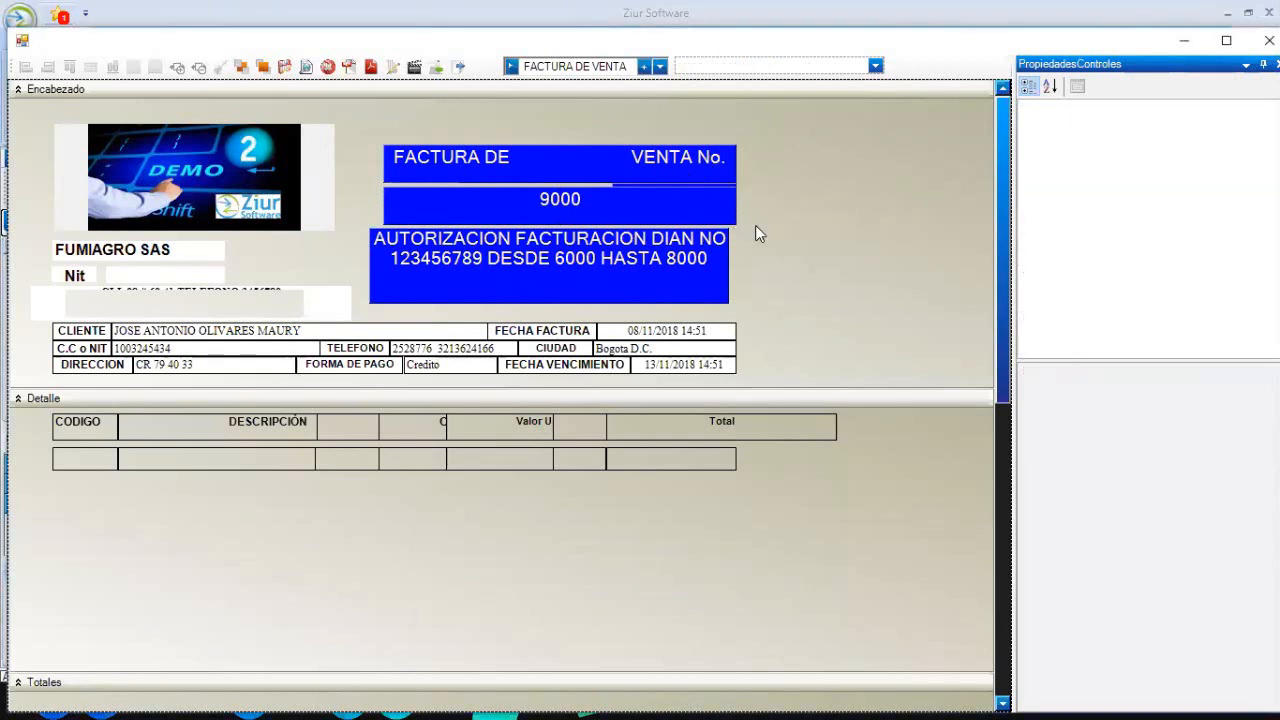
pyautogui.click(266, 306)
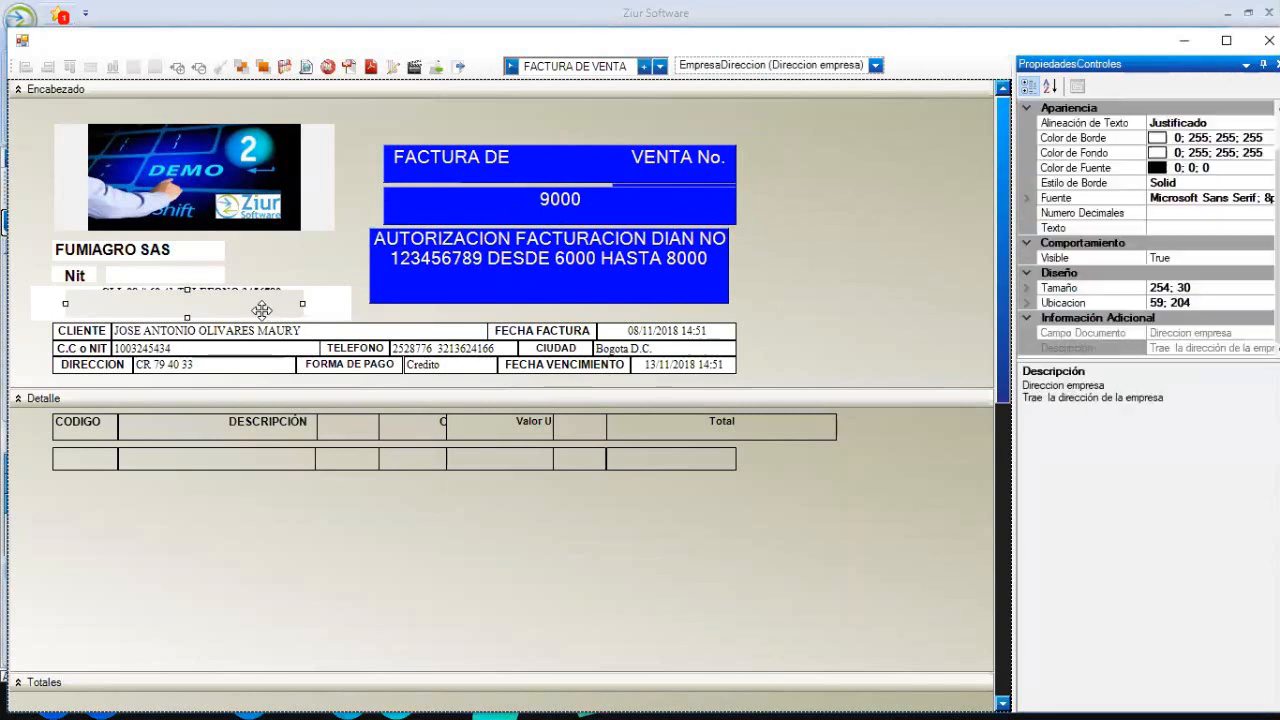
pyautogui.moveTo(788, 299); pyautogui.dragTo(890, 128)
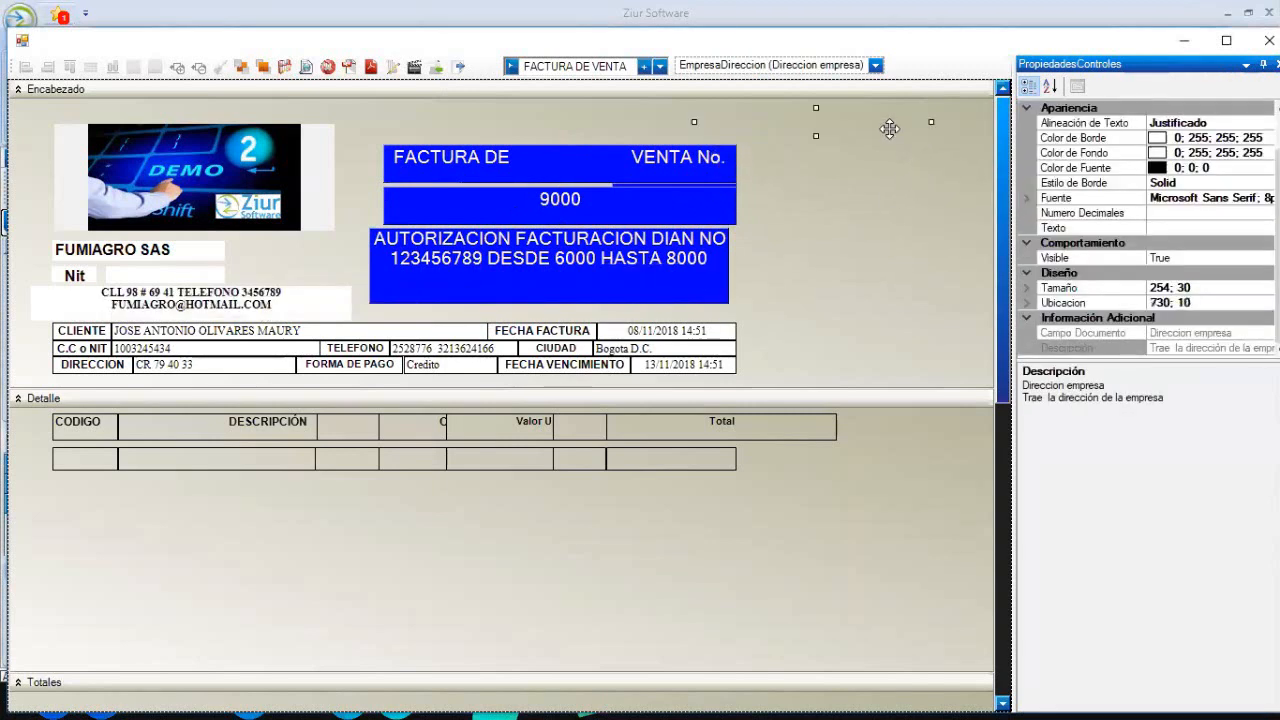
pyautogui.click(898, 201)
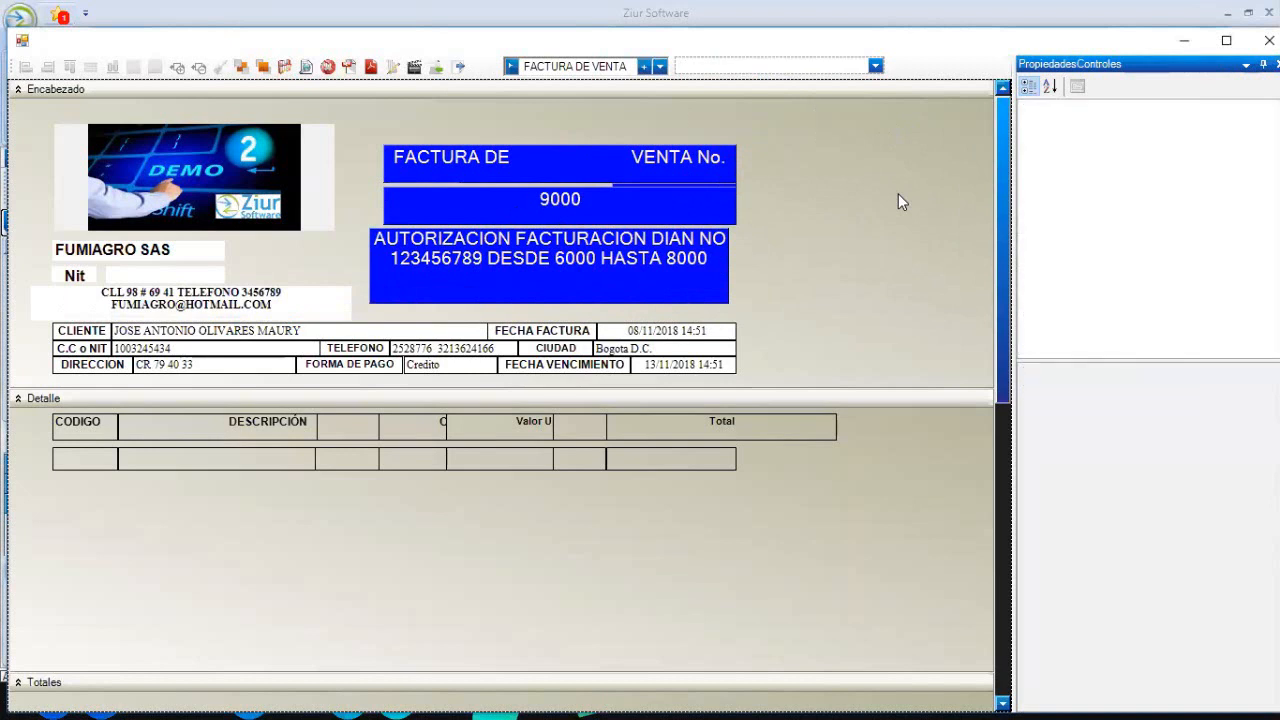
pyautogui.click(706, 344)
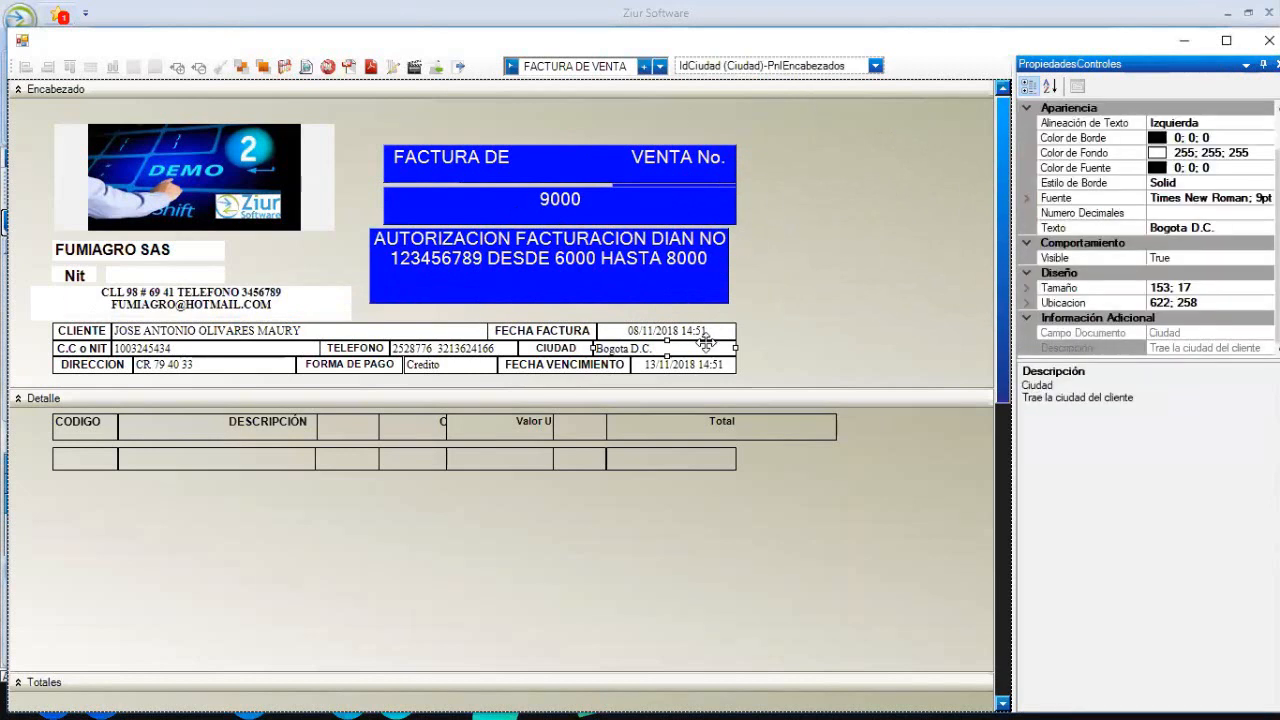
pyautogui.click(776, 472)
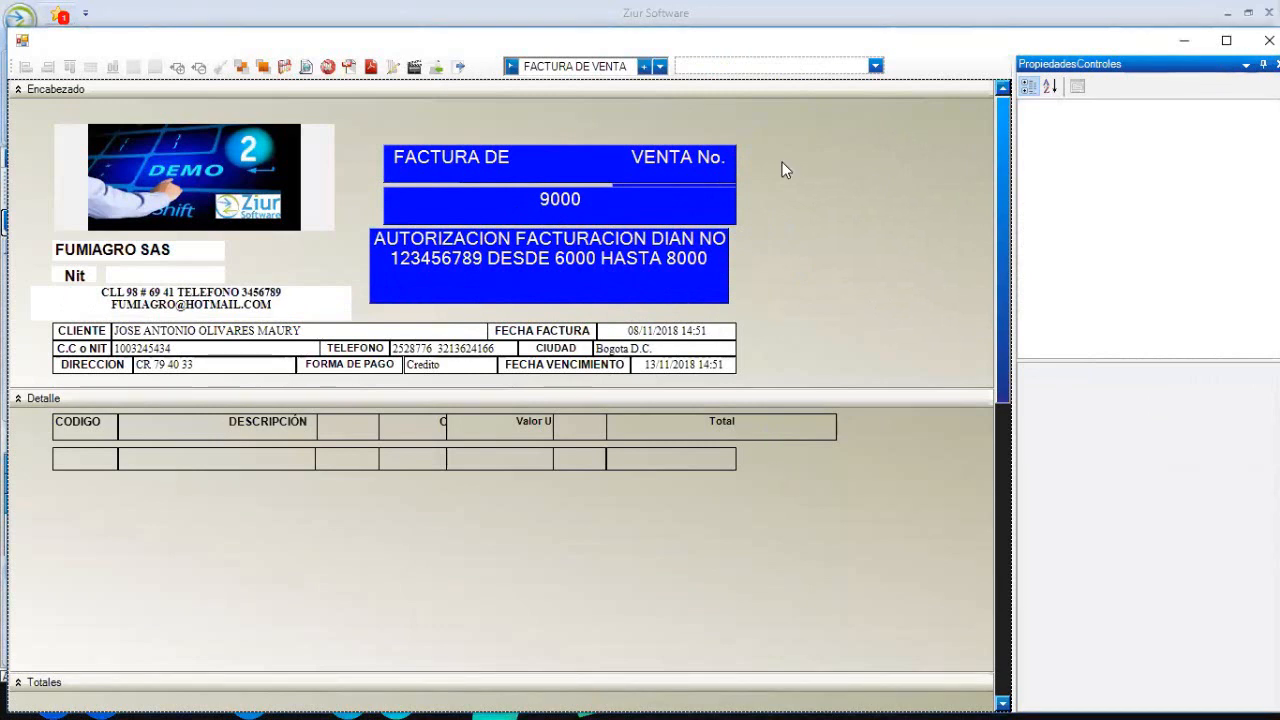
# - Check the sales invoice window briefly, then bring the template designer back
pyautogui.click(1184, 40)
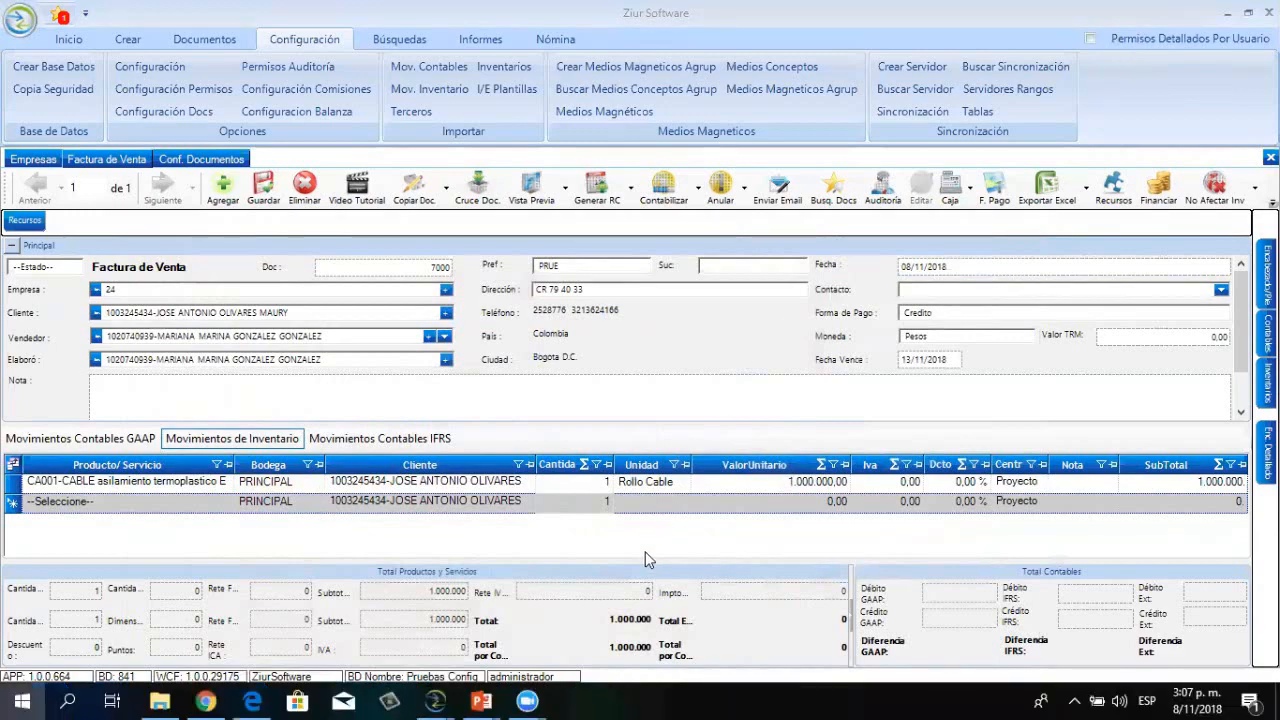
pyautogui.press('super')
pyautogui.moveTo(433, 699)
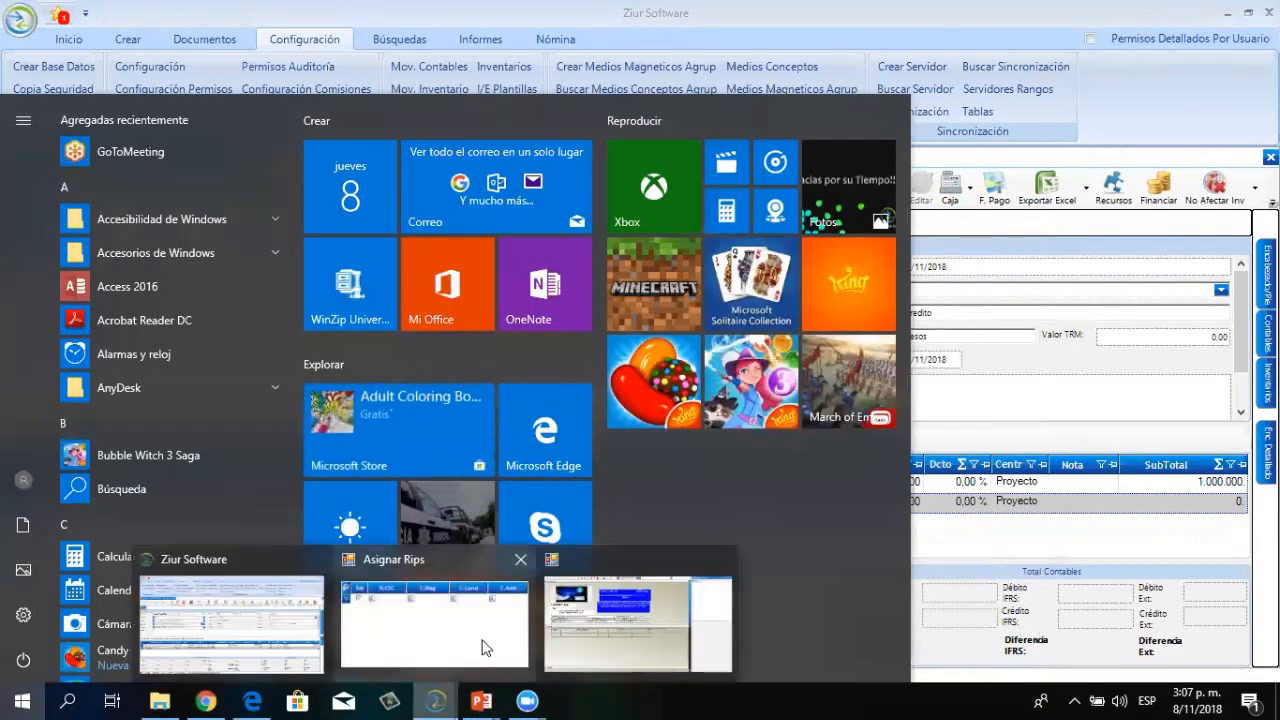
pyautogui.click(617, 623)
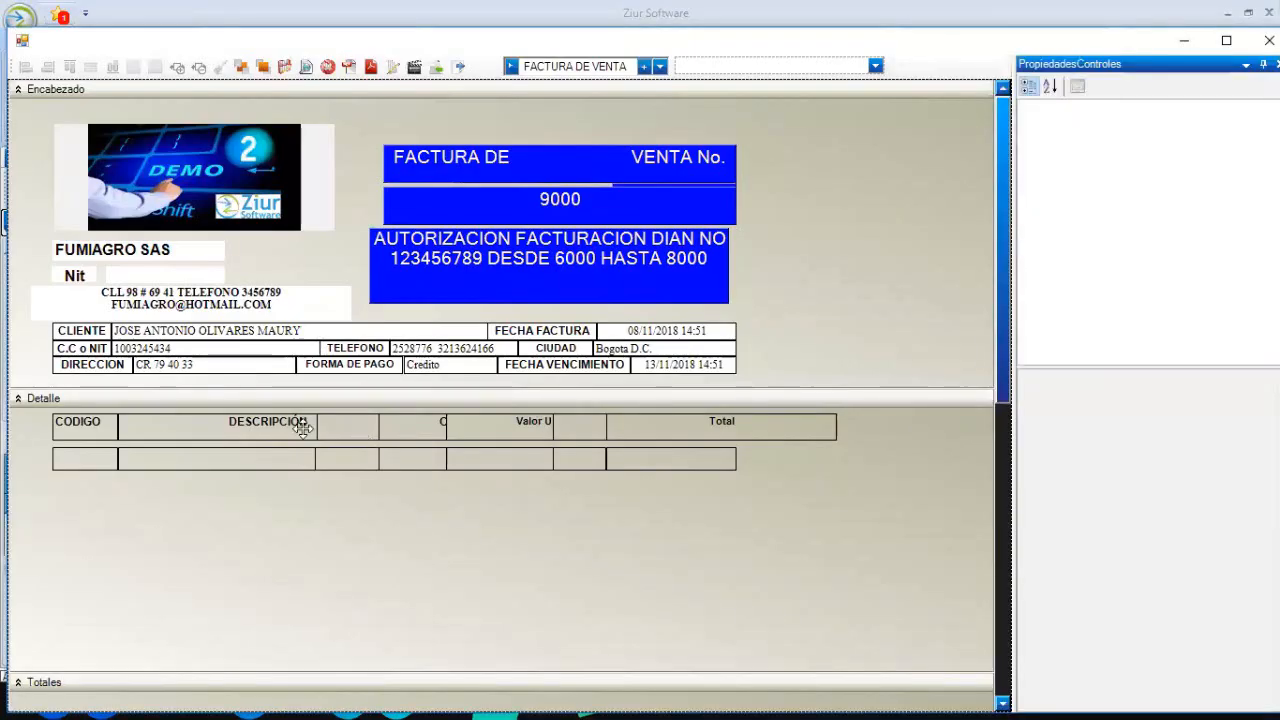
# - Shift the Total, IVA and Valor Unitario labels and their value cells right and down
pyautogui.click(371, 423)
pyautogui.click(504, 428)
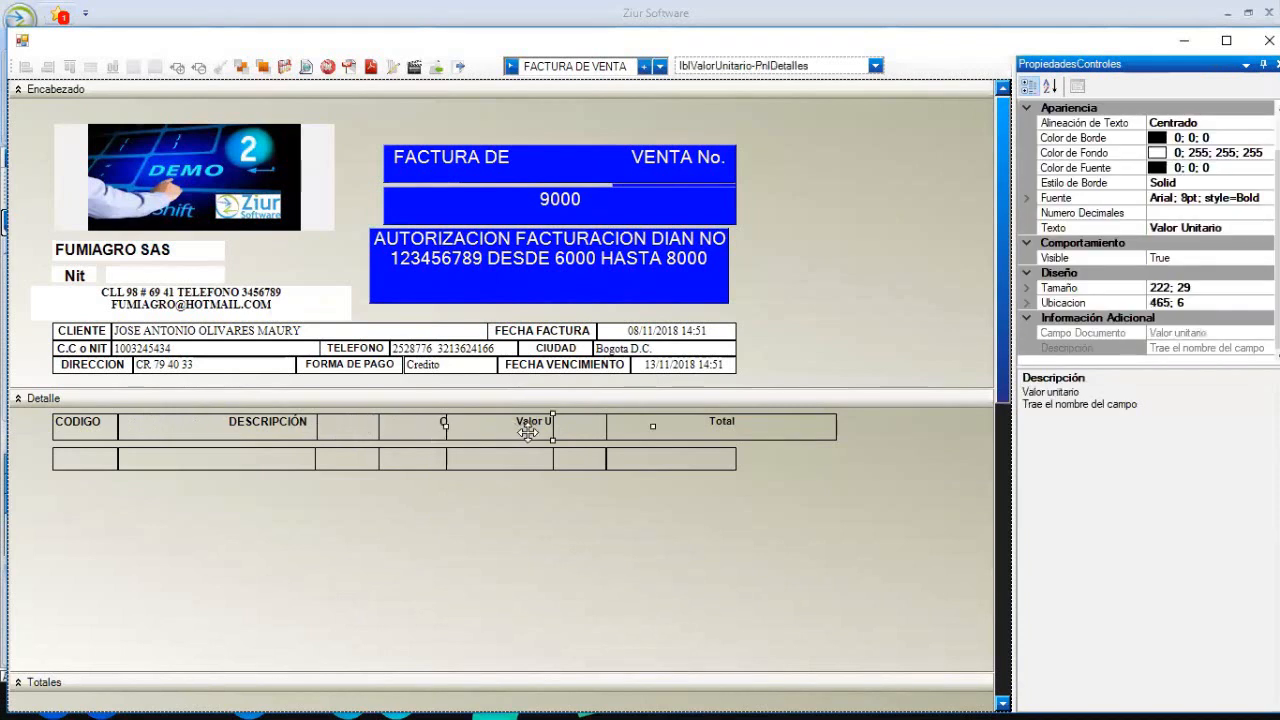
pyautogui.click(440, 428)
pyautogui.keyDown('ctrl'); pyautogui.click(420, 459); pyautogui.keyUp('ctrl')
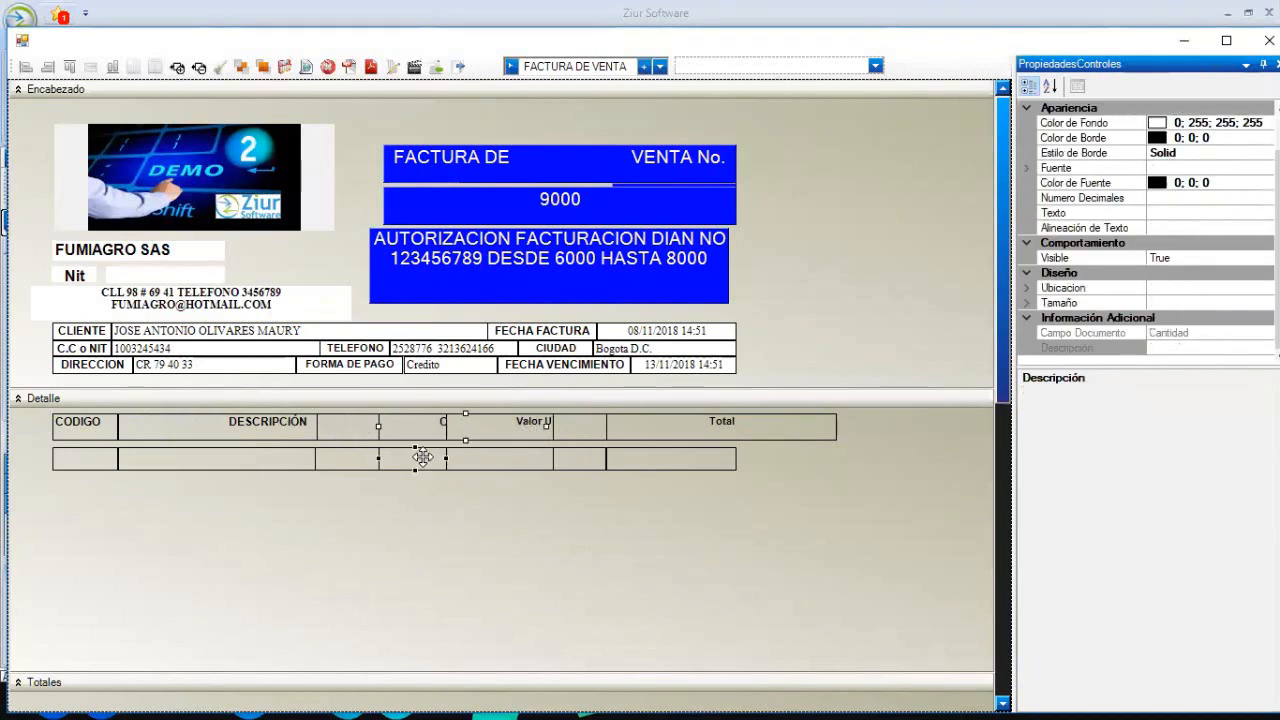
pyautogui.click(527, 490)
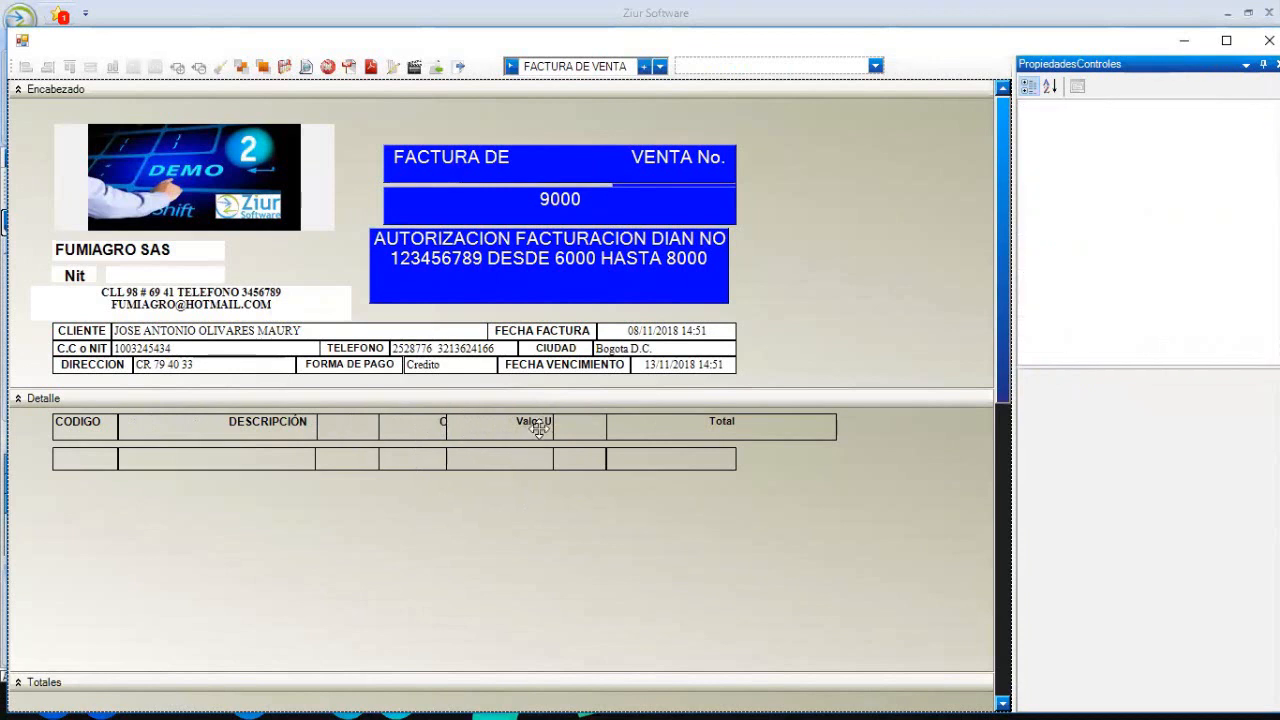
pyautogui.moveTo(659, 420); pyautogui.dragTo(779, 450)
pyautogui.moveTo(698, 459); pyautogui.dragTo(707, 568)
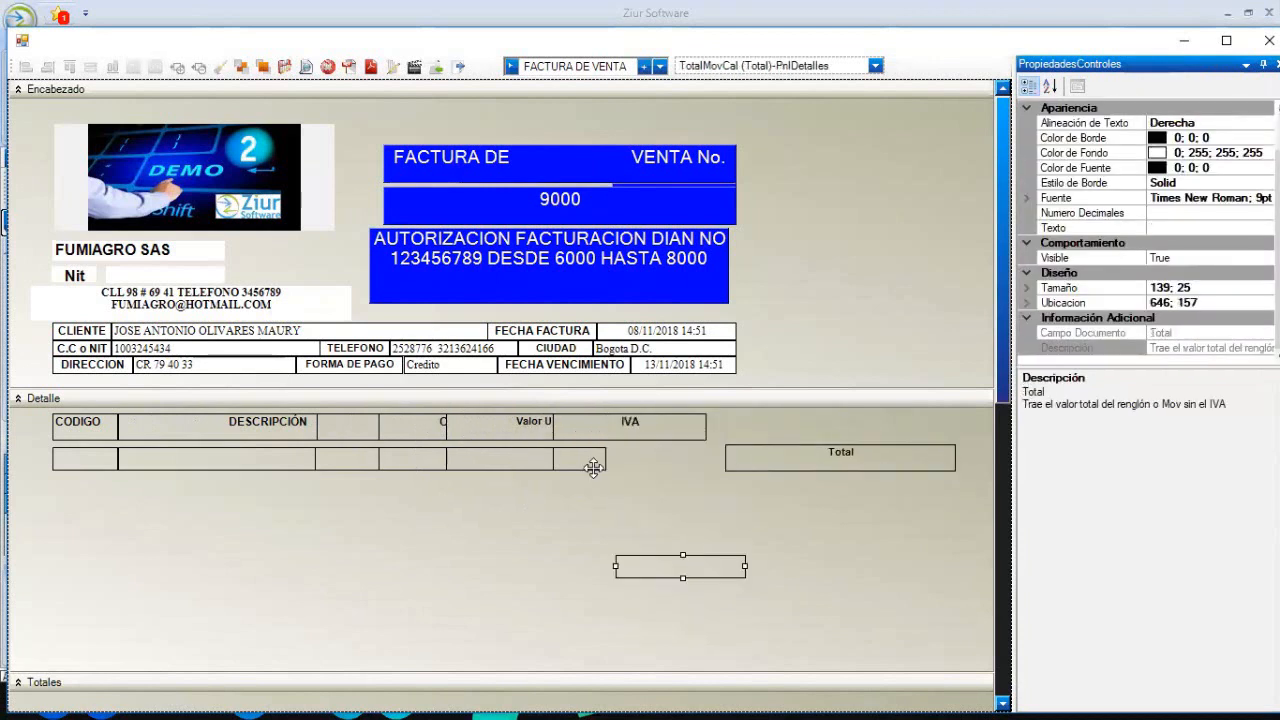
pyautogui.moveTo(615, 430); pyautogui.dragTo(688, 431)
pyautogui.moveTo(595, 468); pyautogui.dragTo(753, 526)
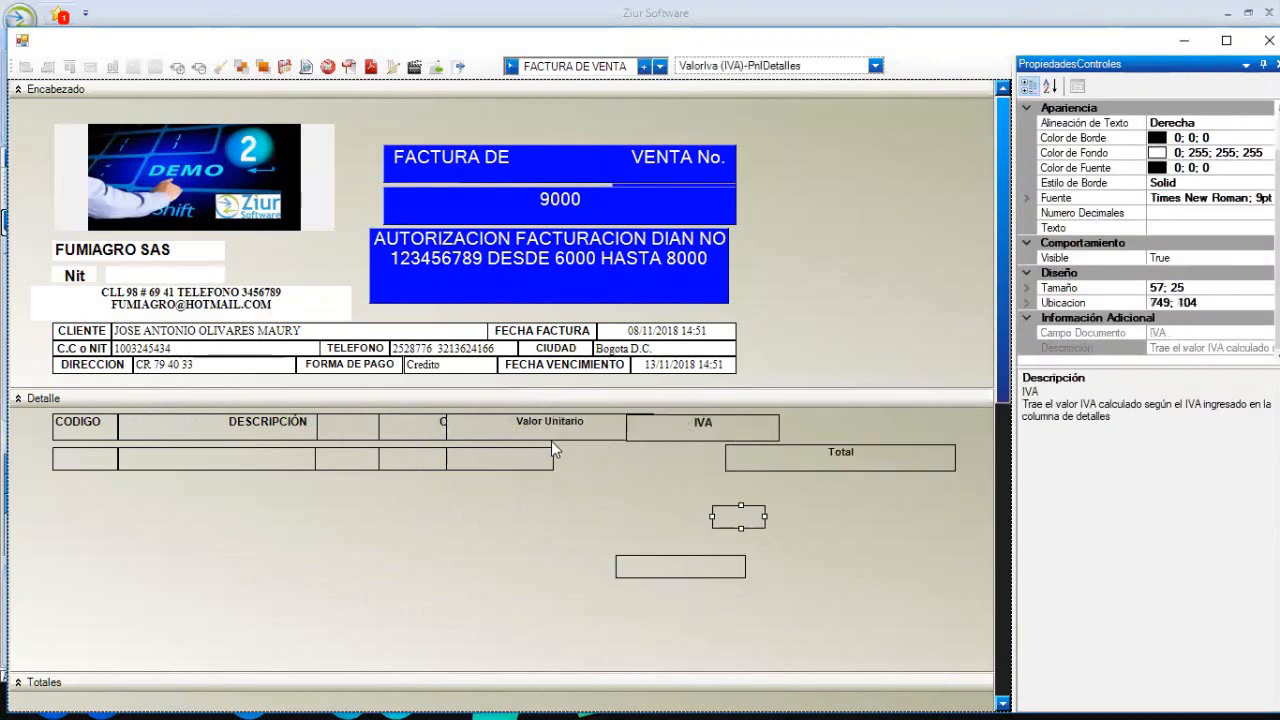
pyautogui.moveTo(552, 428); pyautogui.dragTo(723, 428)
pyautogui.moveTo(504, 468); pyautogui.dragTo(599, 468)
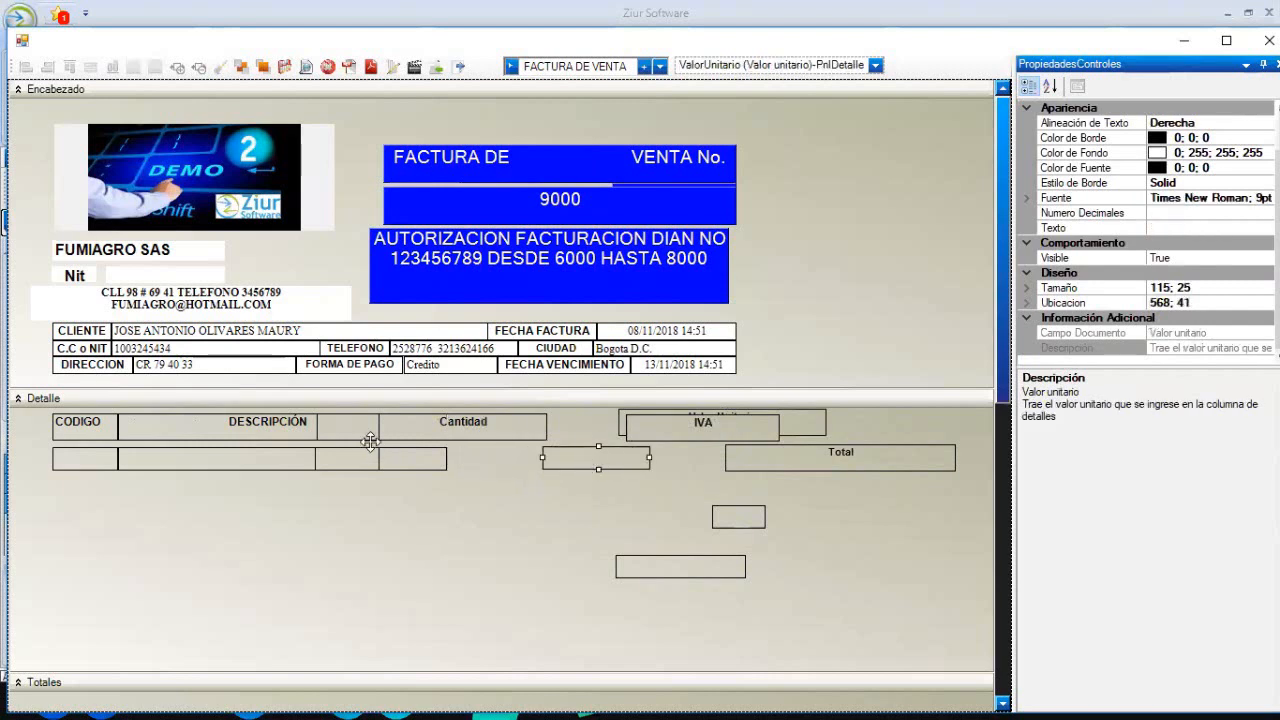
# - Drop the LOTE label and value lower, Cantidad below the header, IVA to the lower right
pyautogui.moveTo(349, 426); pyautogui.dragTo(300, 555)
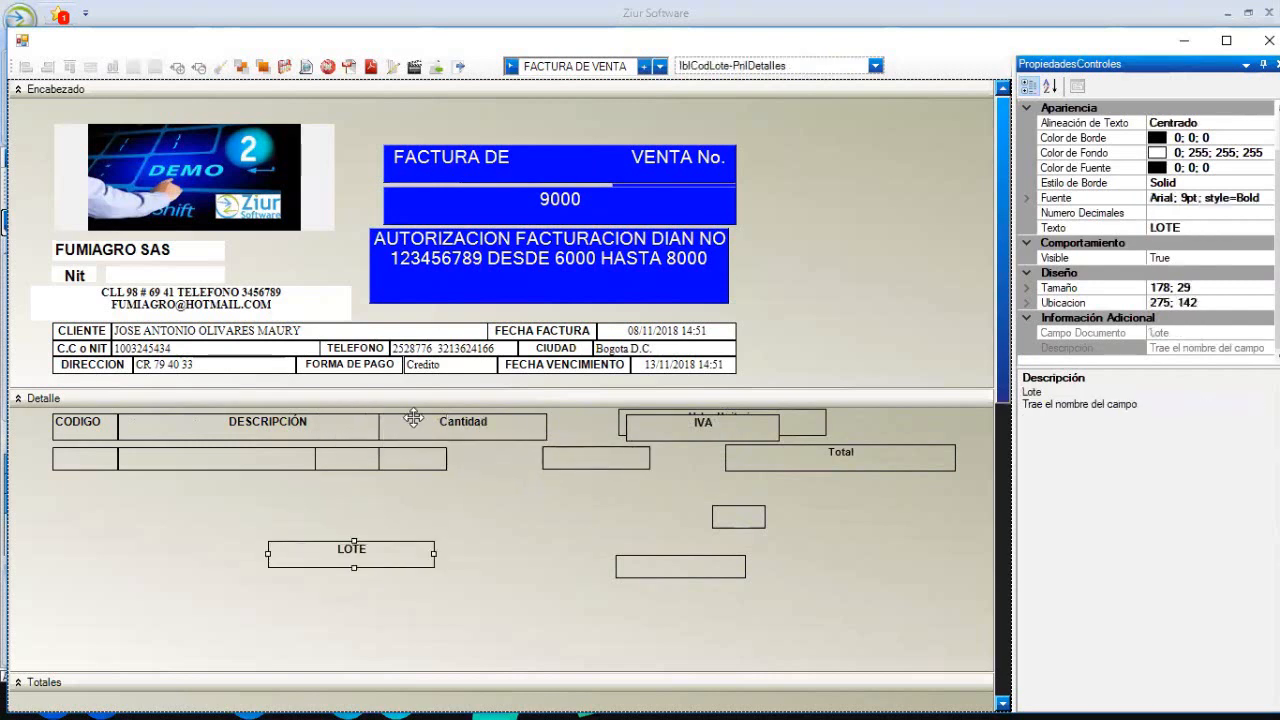
pyautogui.moveTo(425, 463); pyautogui.dragTo(489, 546)
pyautogui.moveTo(360, 458); pyautogui.dragTo(396, 502)
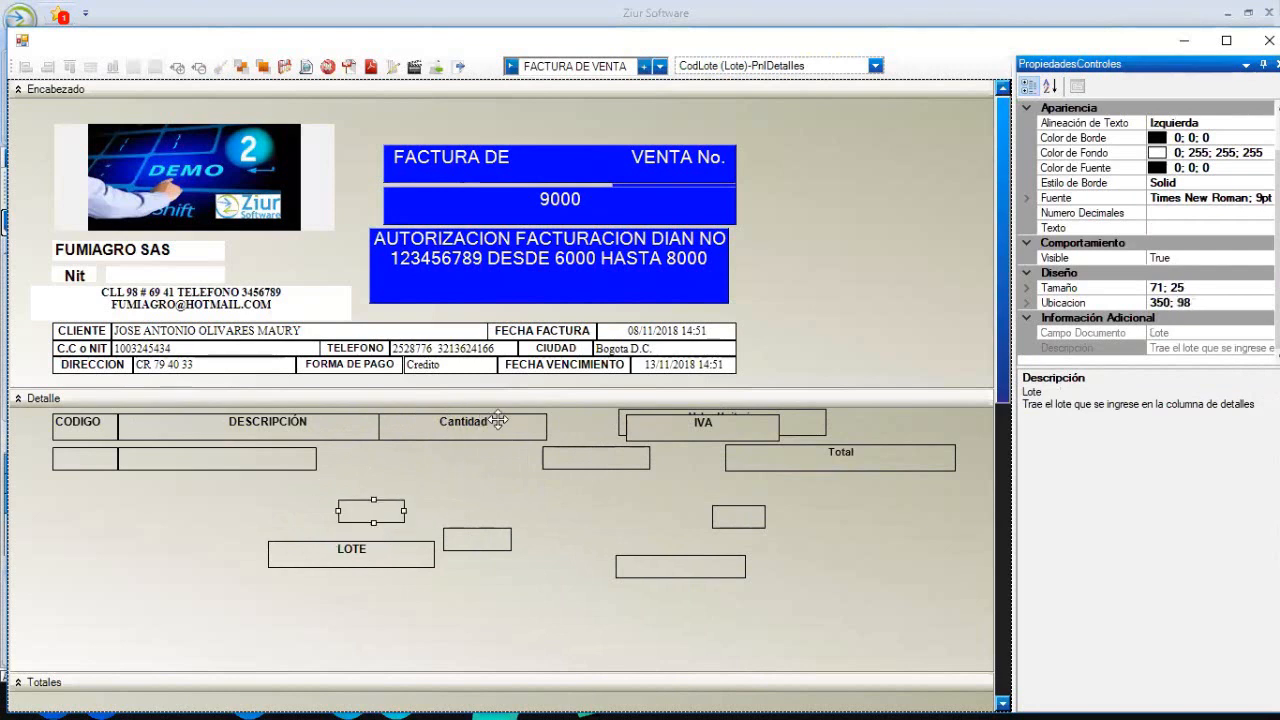
pyautogui.moveTo(491, 423); pyautogui.dragTo(510, 450)
pyautogui.moveTo(728, 420); pyautogui.dragTo(881, 530)
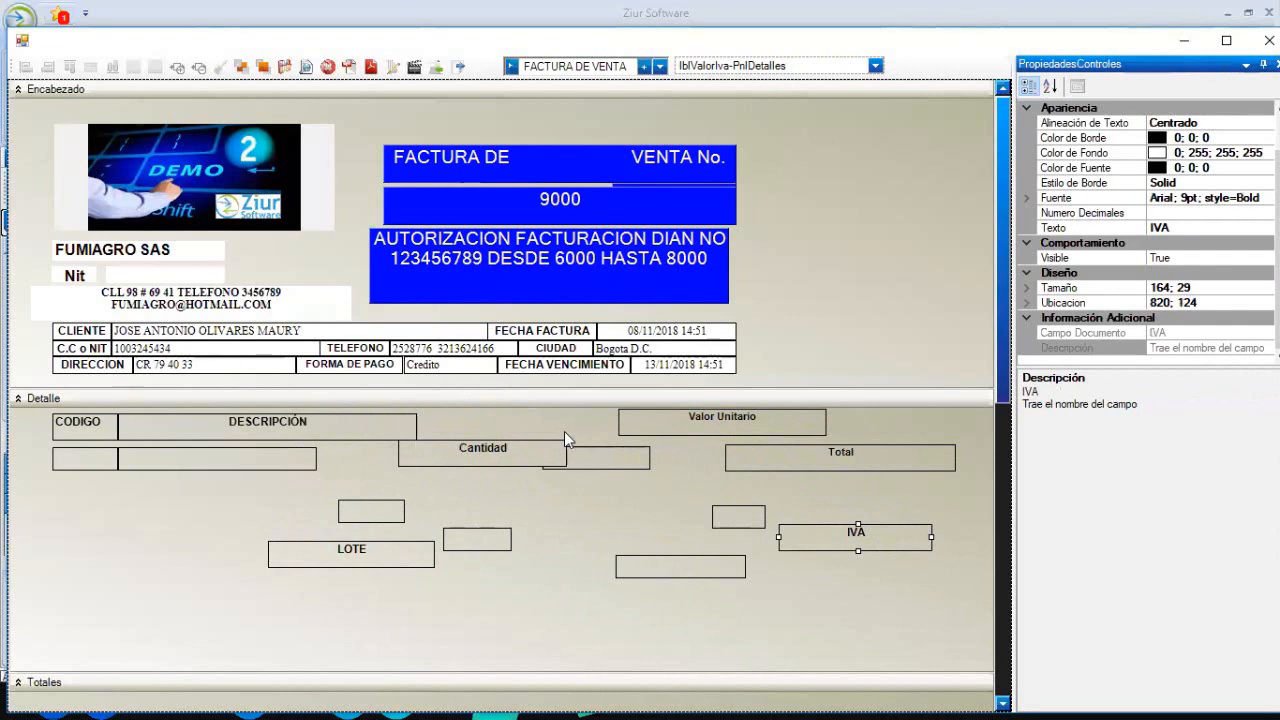
# - Move the Cantidad value box up beneath its label
pyautogui.click(502, 455)
pyautogui.click(603, 468)
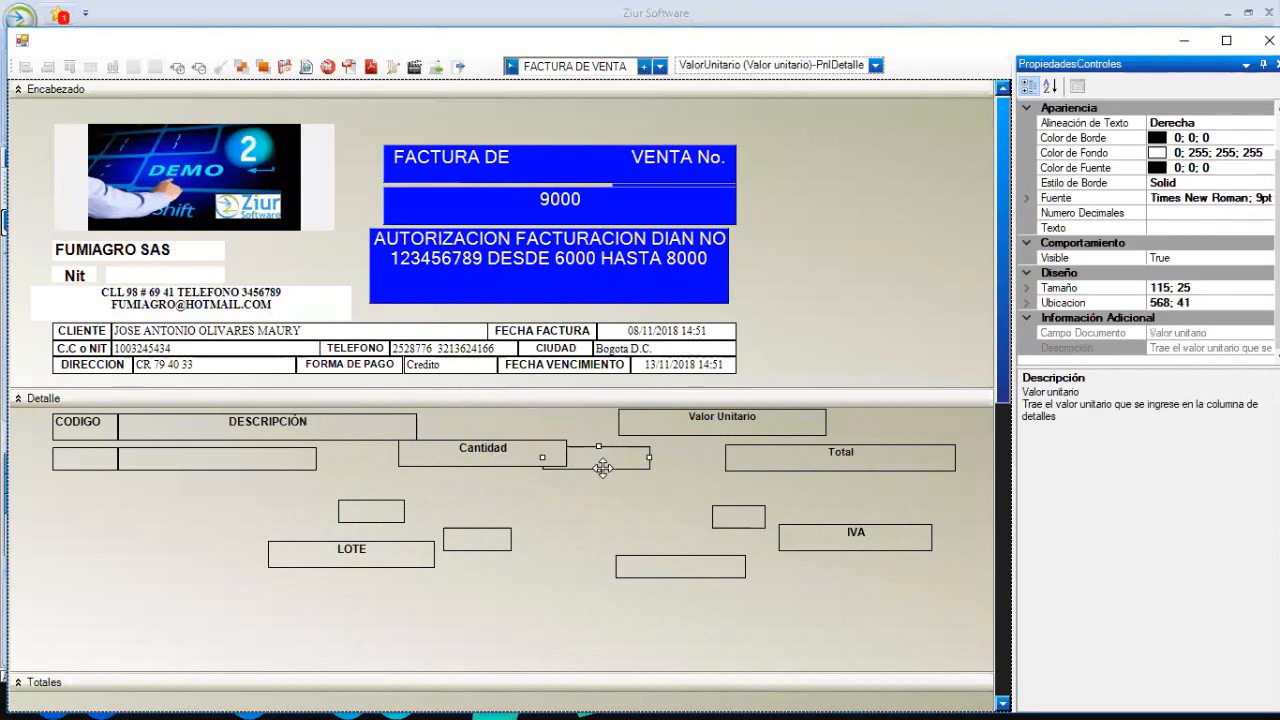
pyautogui.click(805, 468)
pyautogui.click(740, 516)
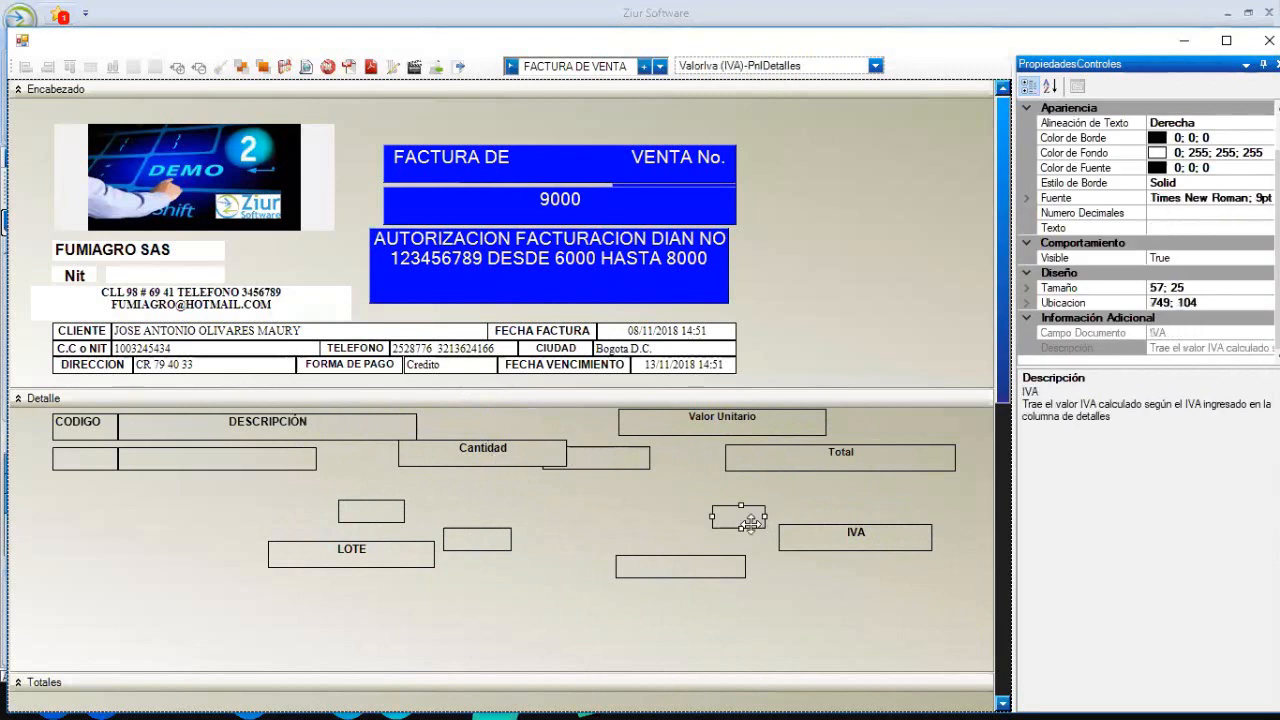
pyautogui.click(715, 592)
pyautogui.click(480, 532)
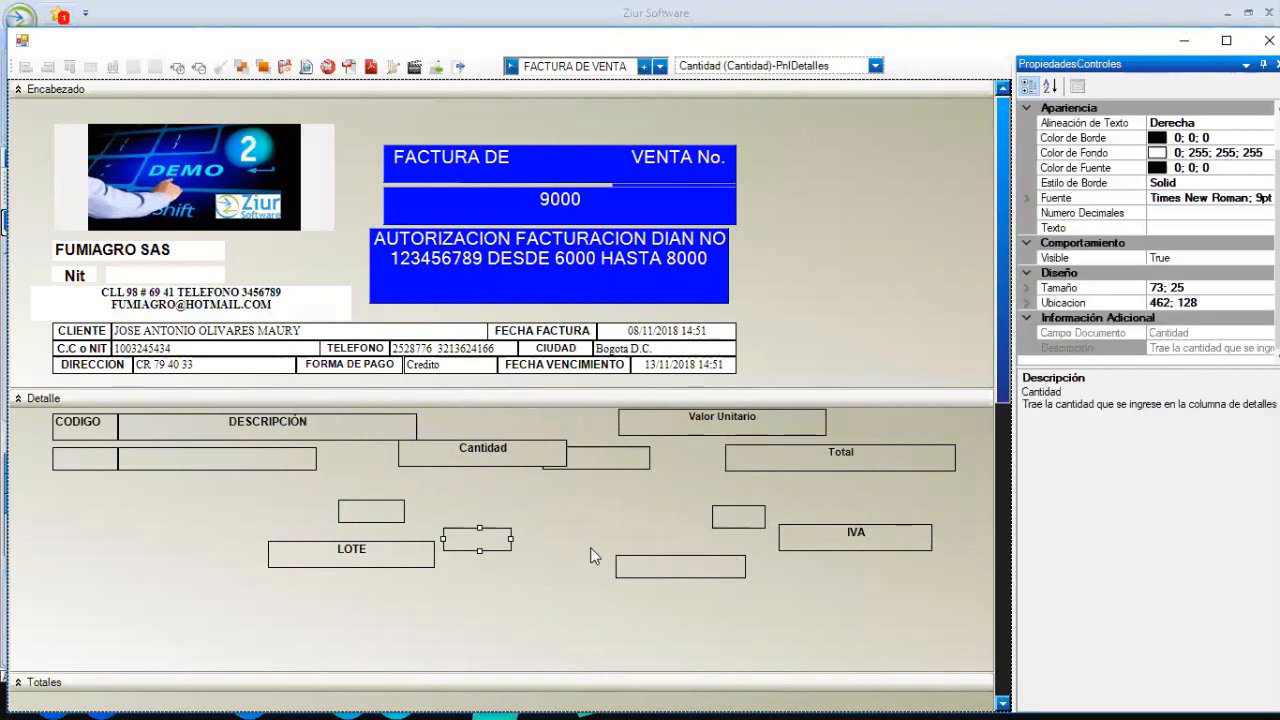
pyautogui.moveTo(472, 536); pyautogui.dragTo(475, 482)
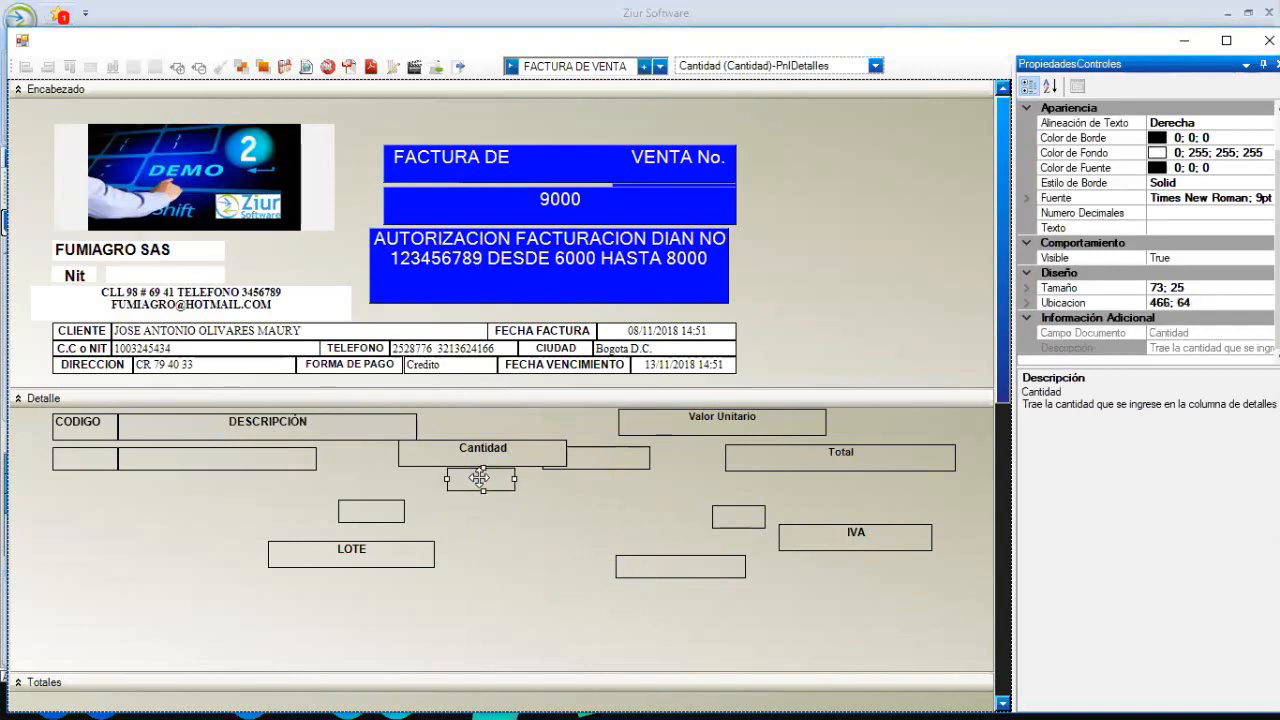
# - Move the Valor Unitario value and label lower, Total down-right, and nudge Cantidad right
pyautogui.click(601, 462)
pyautogui.moveTo(670, 529); pyautogui.dragTo(698, 601)
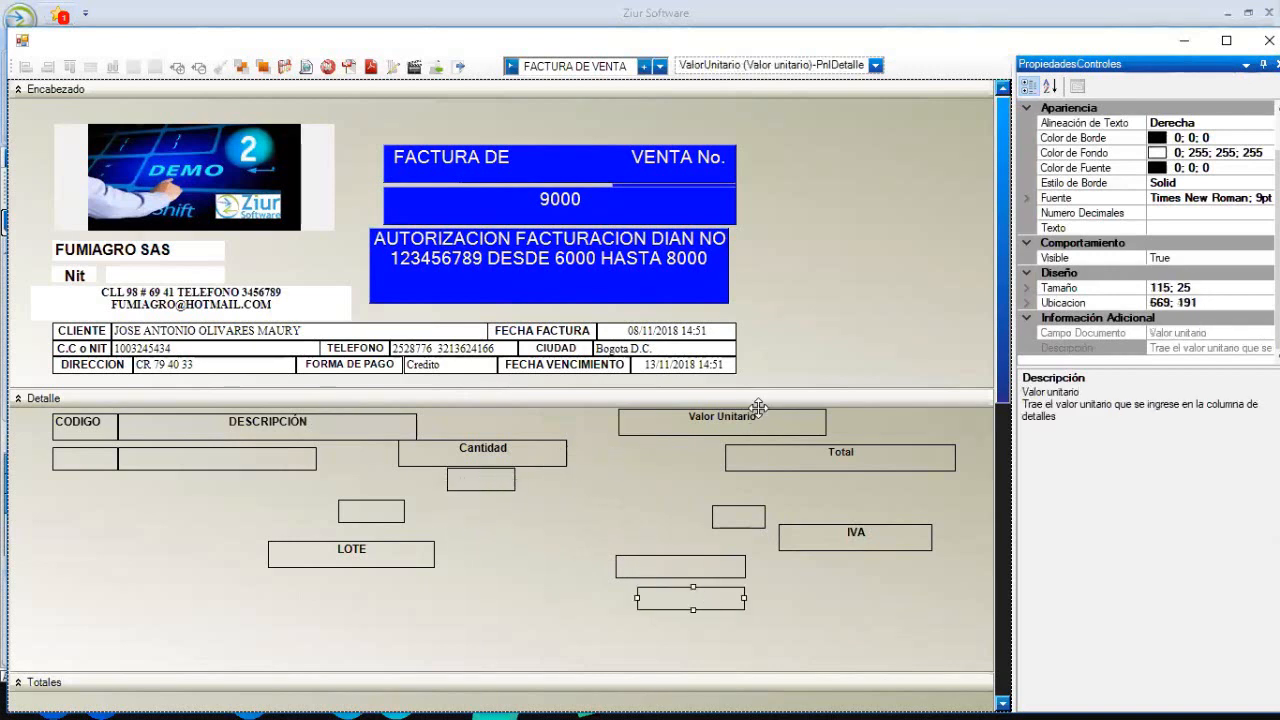
pyautogui.moveTo(763, 418); pyautogui.dragTo(893, 628)
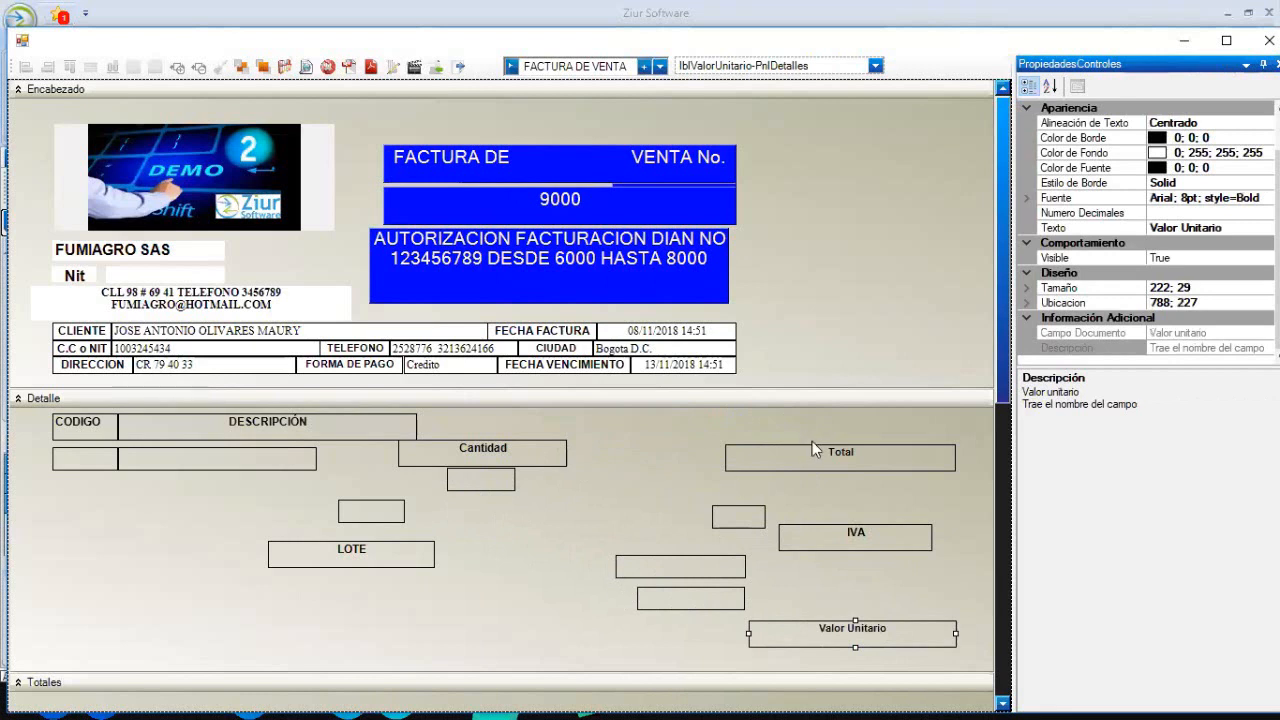
pyautogui.moveTo(814, 446); pyautogui.dragTo(851, 522)
pyautogui.click(542, 452)
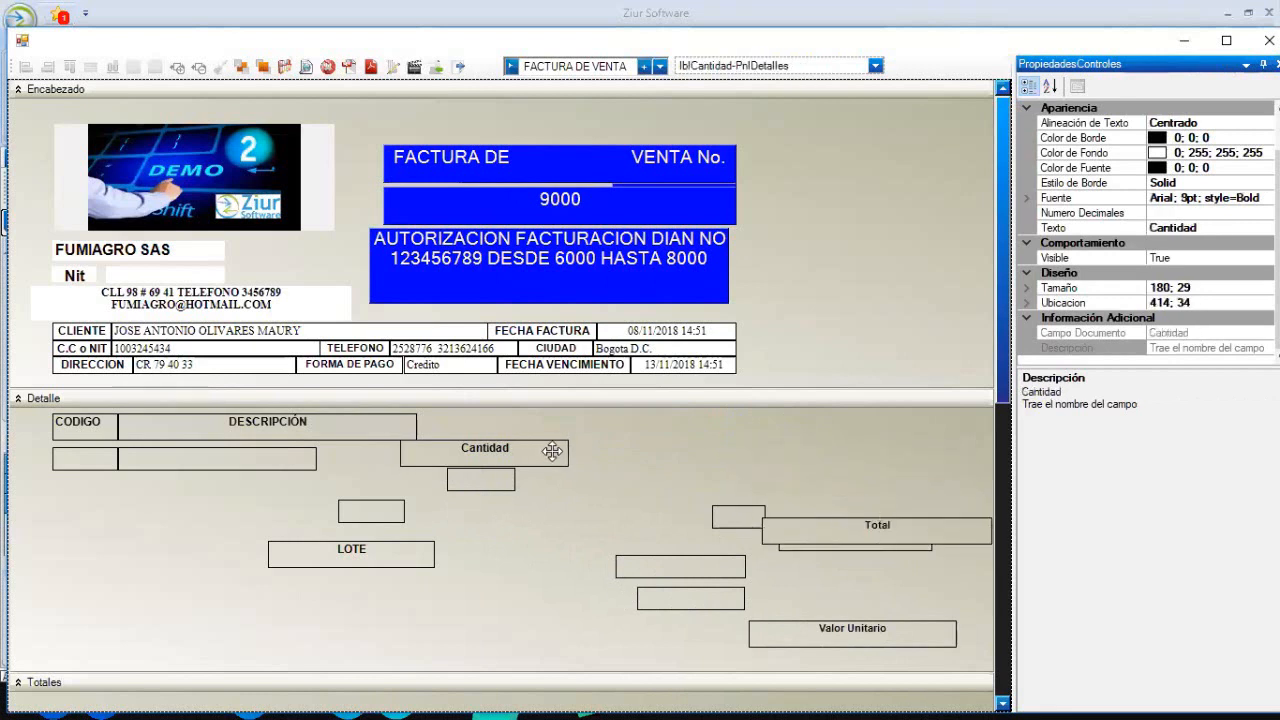
pyautogui.moveTo(542, 452); pyautogui.dragTo(566, 452)
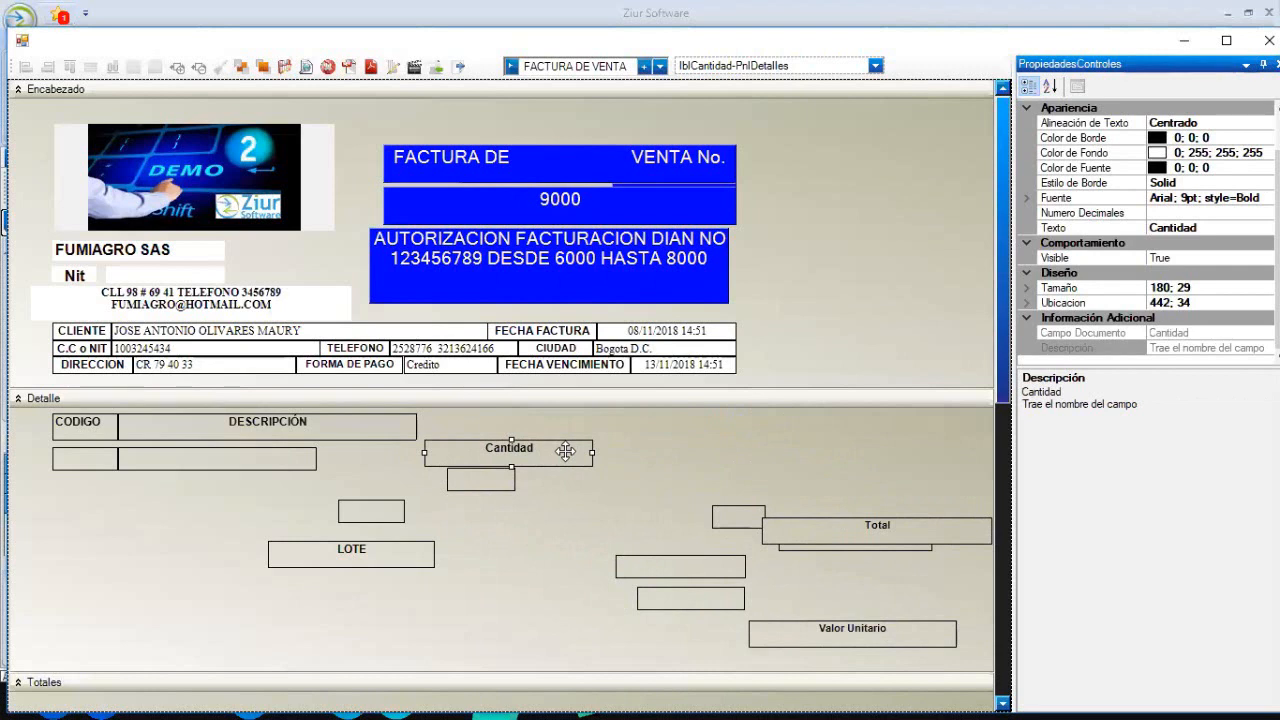
# - Top-align the Cantidad heading with DESCRIPCIÓN and nudge it left from 442 to 434
pyautogui.click(399, 429)
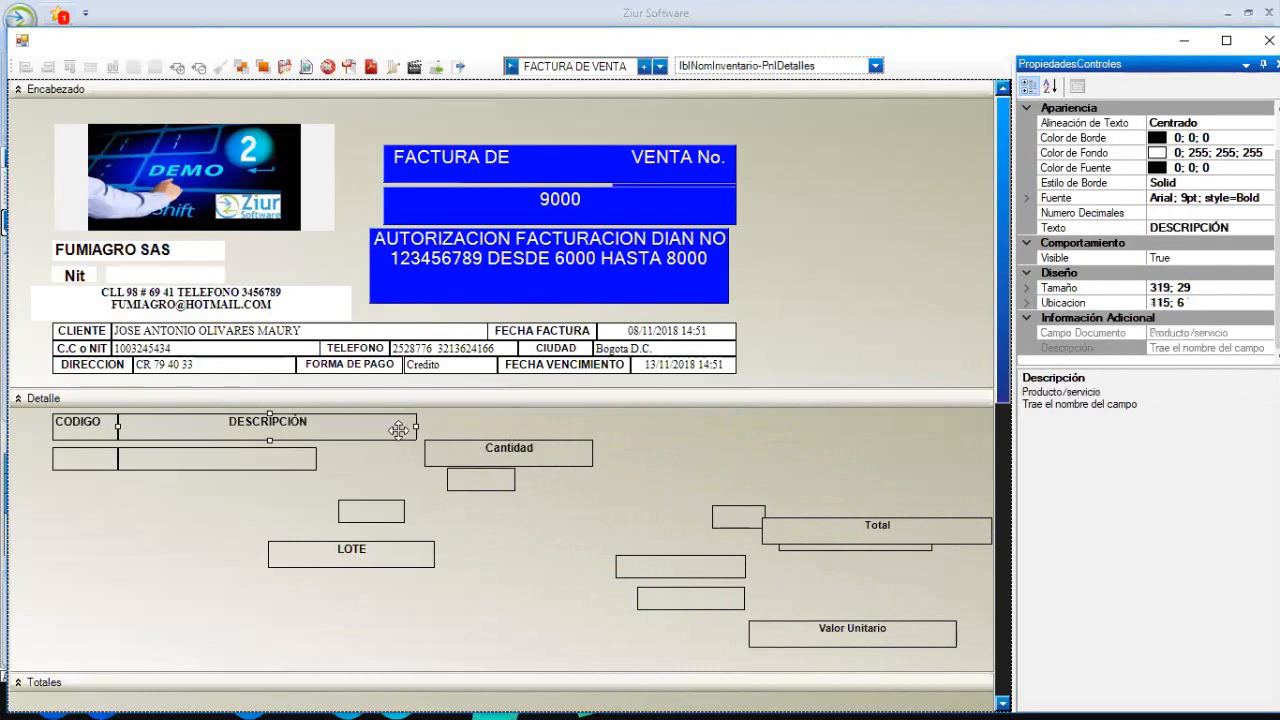
pyautogui.keyDown('ctrl'); pyautogui.click(451, 451); pyautogui.keyUp('ctrl')
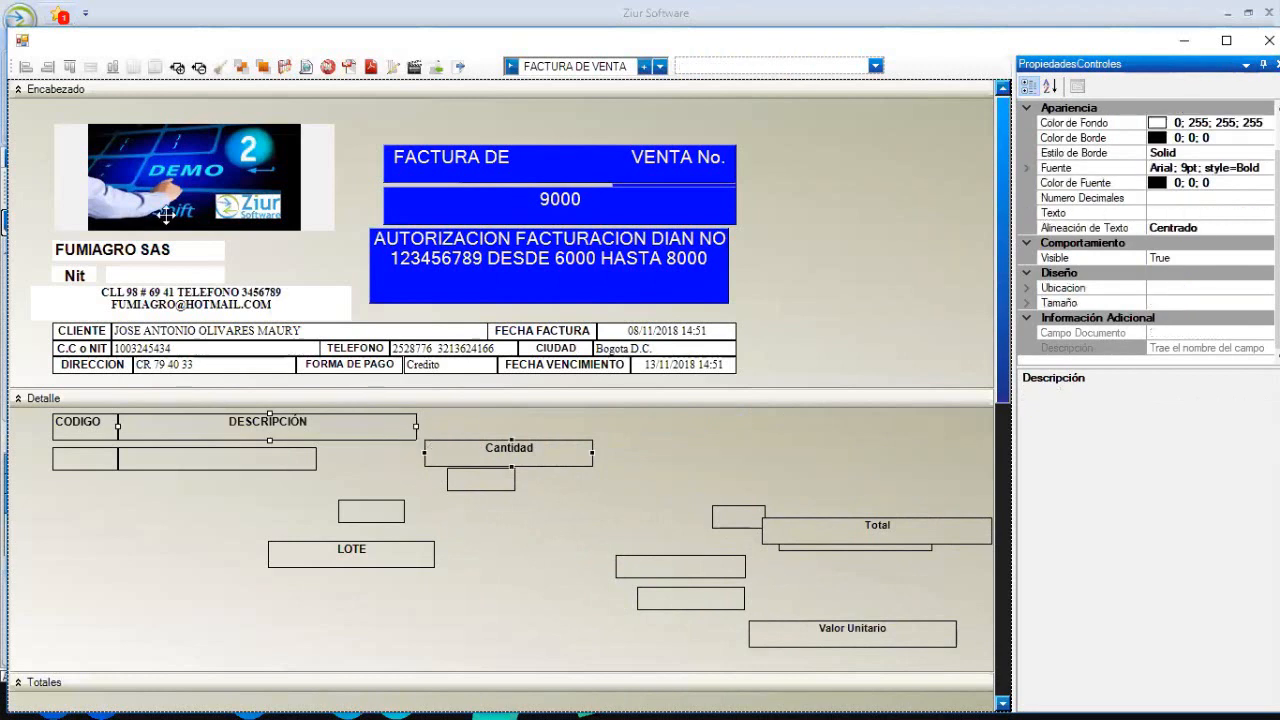
pyautogui.click(70, 67)
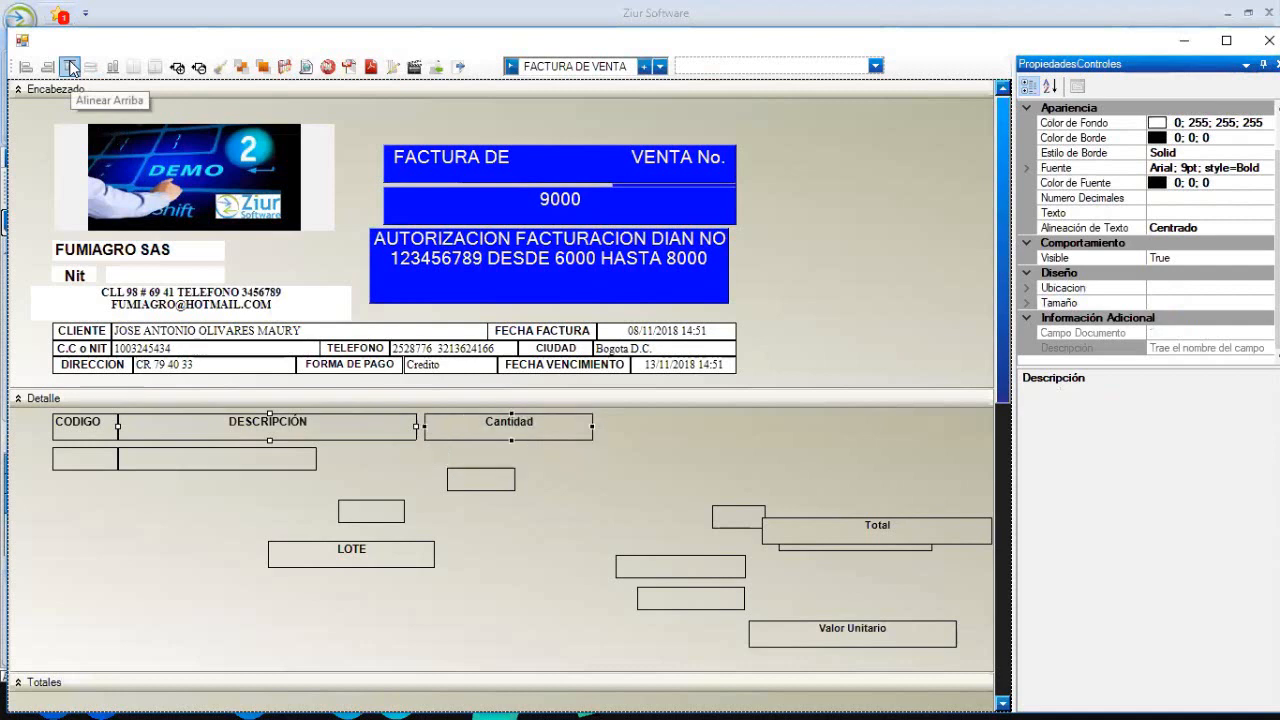
pyautogui.click(870, 283)
pyautogui.click(479, 429)
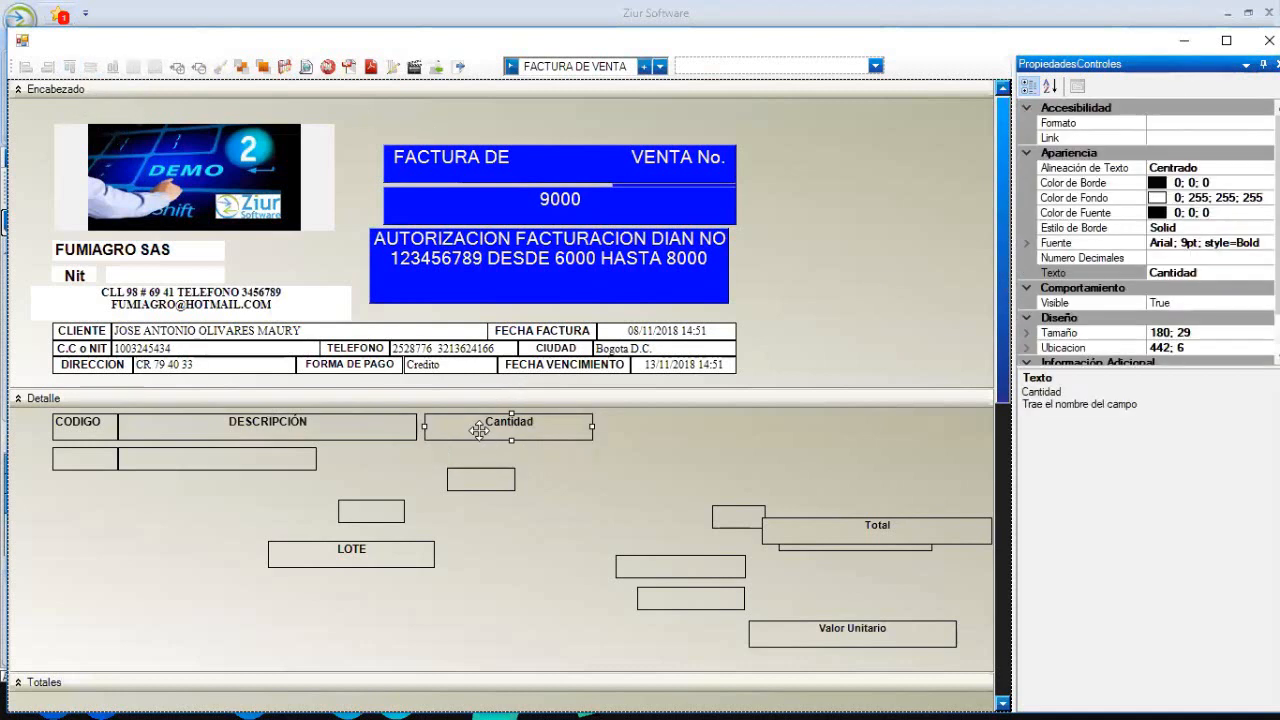
pyautogui.press('Left')
pyautogui.press('Left')
pyautogui.press('Left')
pyautogui.press('Left')
pyautogui.press('Left')
pyautogui.press('Left')
pyautogui.press('Left')
pyautogui.press('Left')
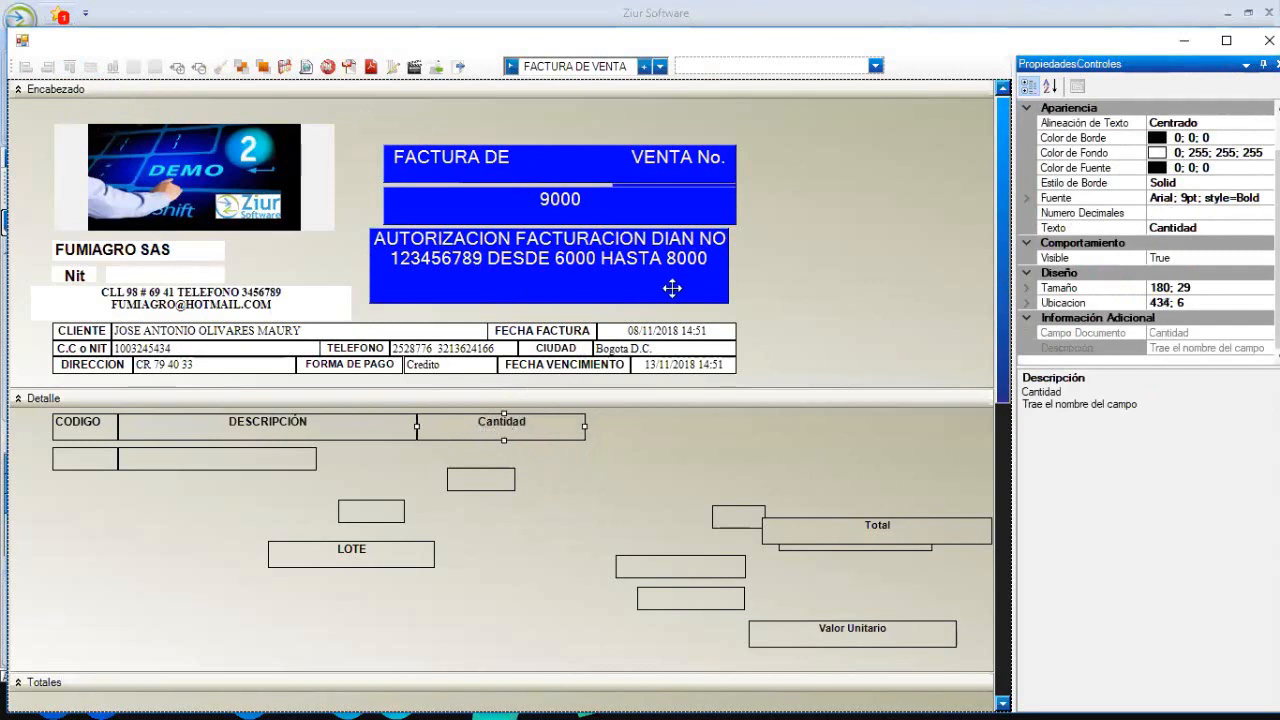
pyautogui.click(857, 298)
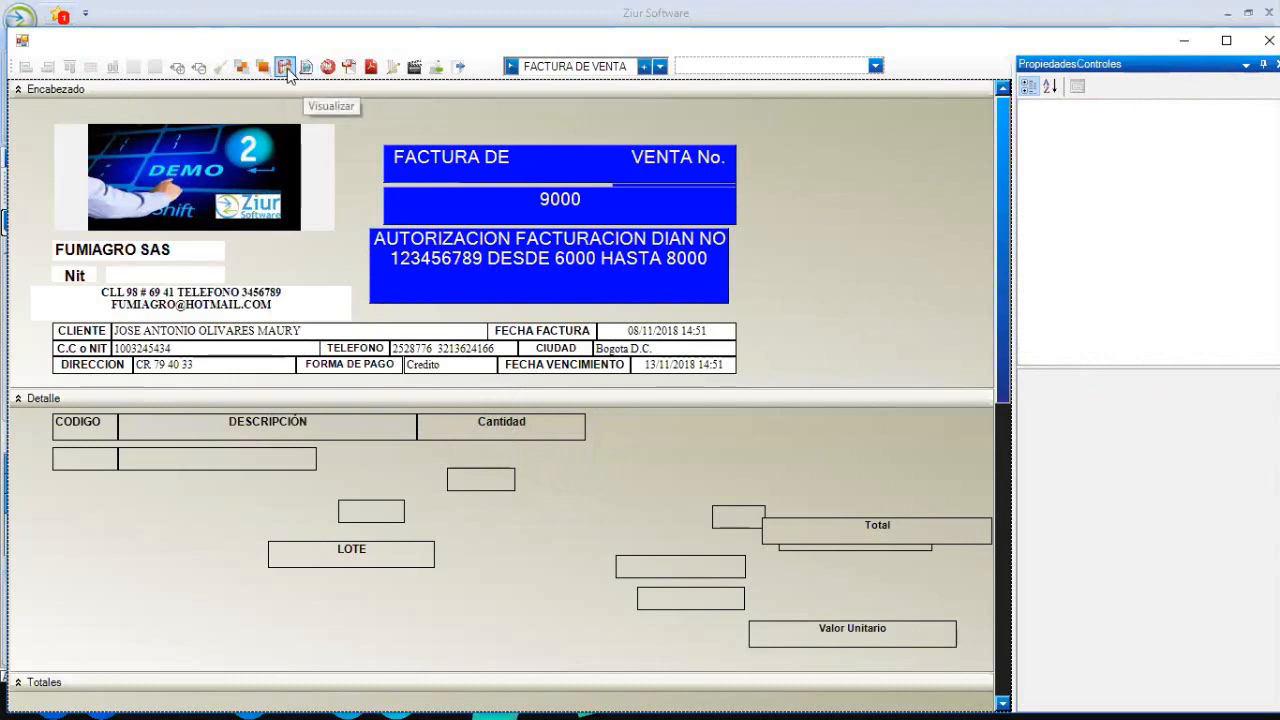
# - Preview the FACTURA DE VENTA printout with its CODIGO, DESCRIPCIÓN and Cantidad headings, then close it
pyautogui.click(302, 70)
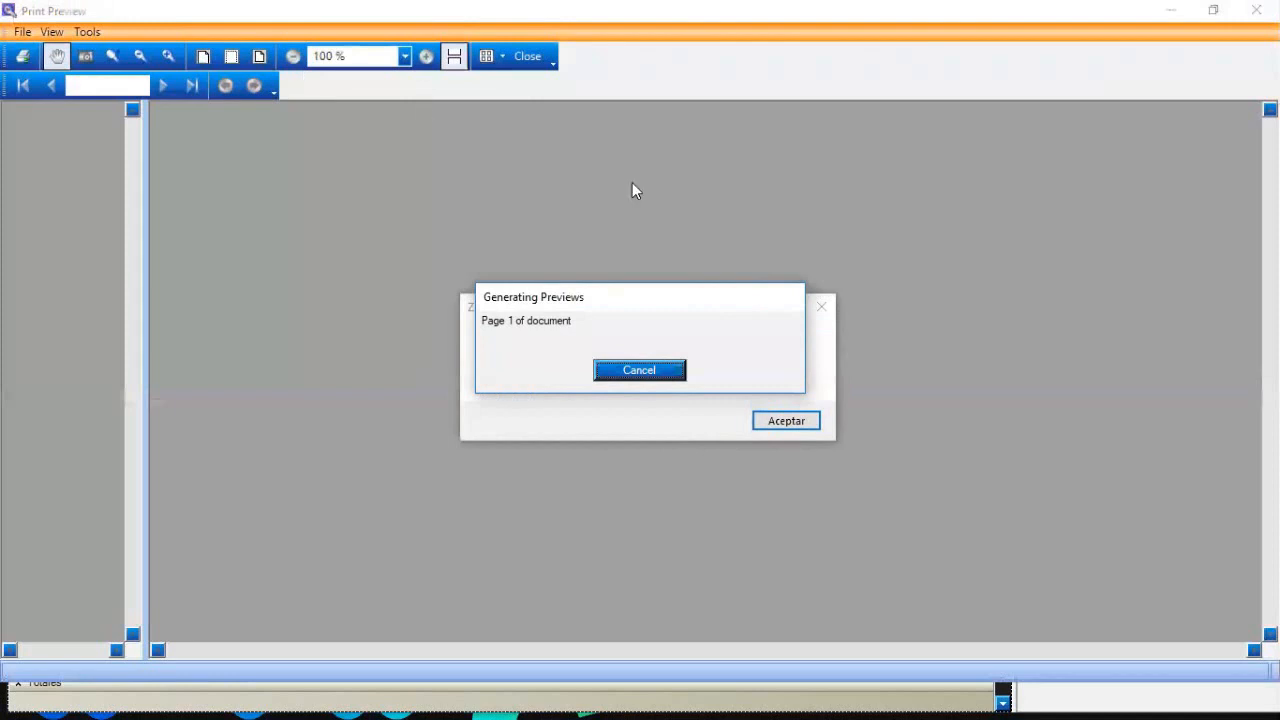
pyautogui.click(808, 421)
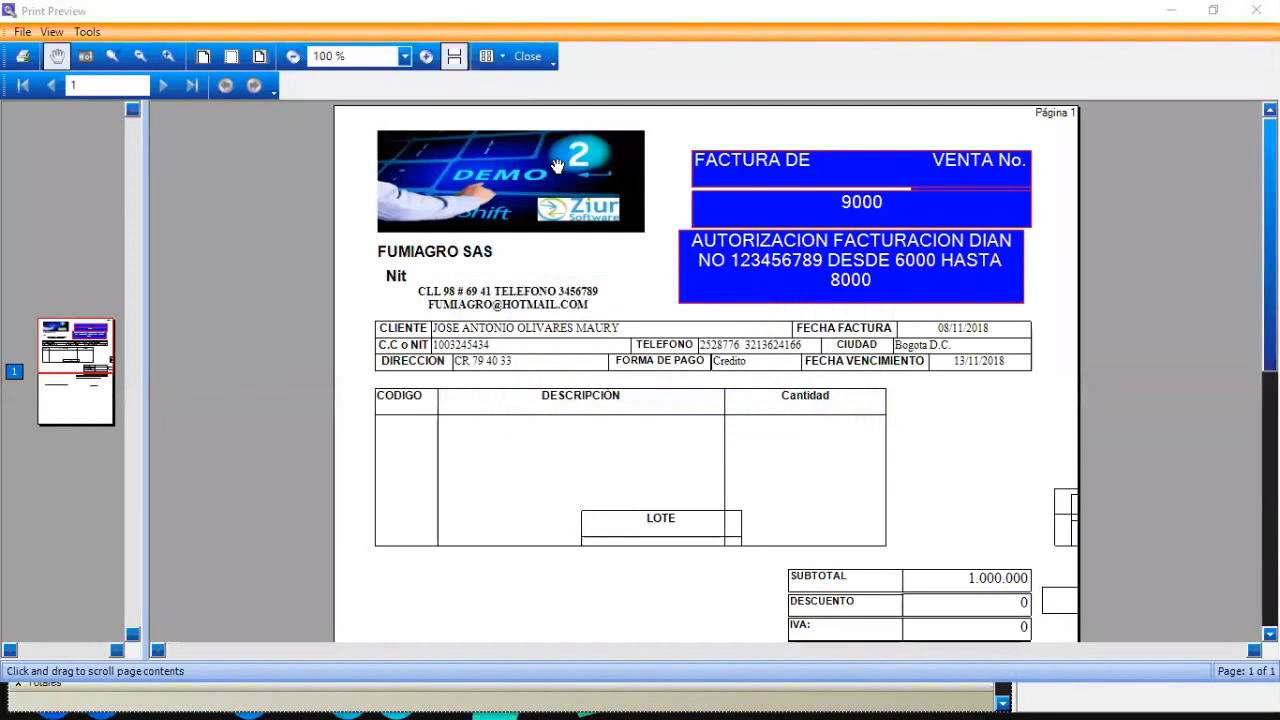
pyautogui.click(527, 56)
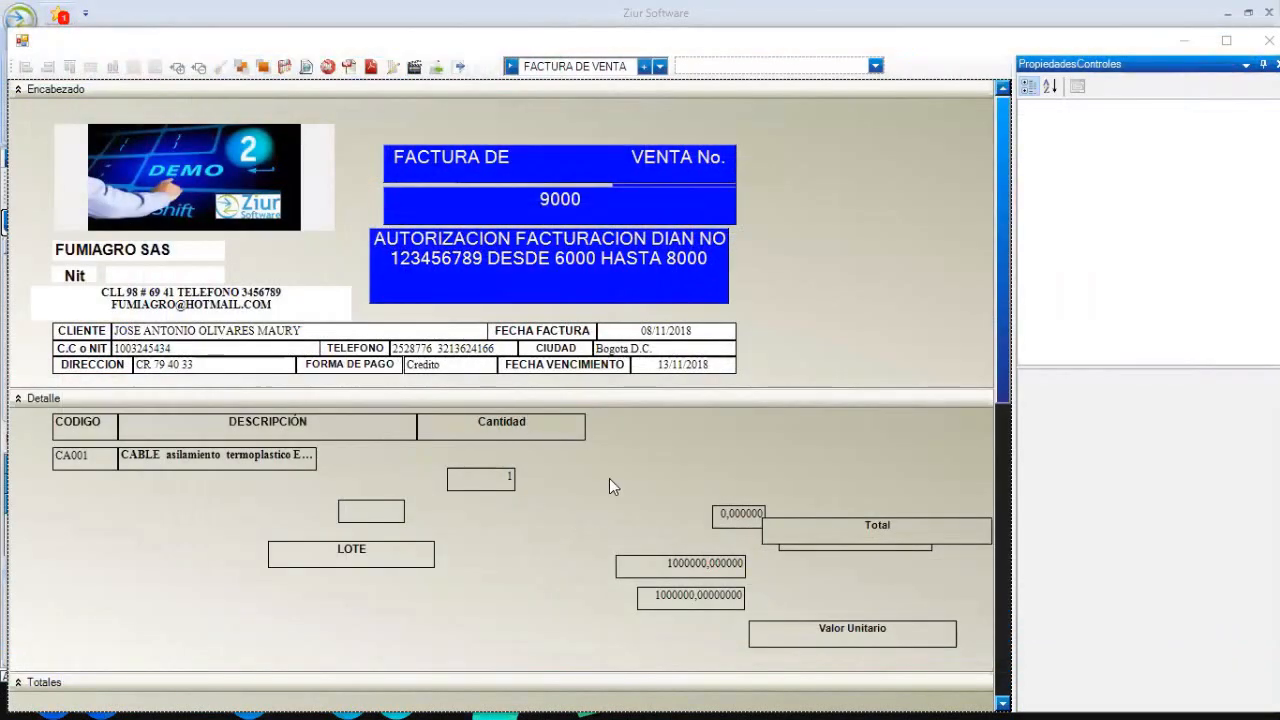
# - Preview the invoice printout again to check the Cantidad heading's position
pyautogui.click(484, 430)
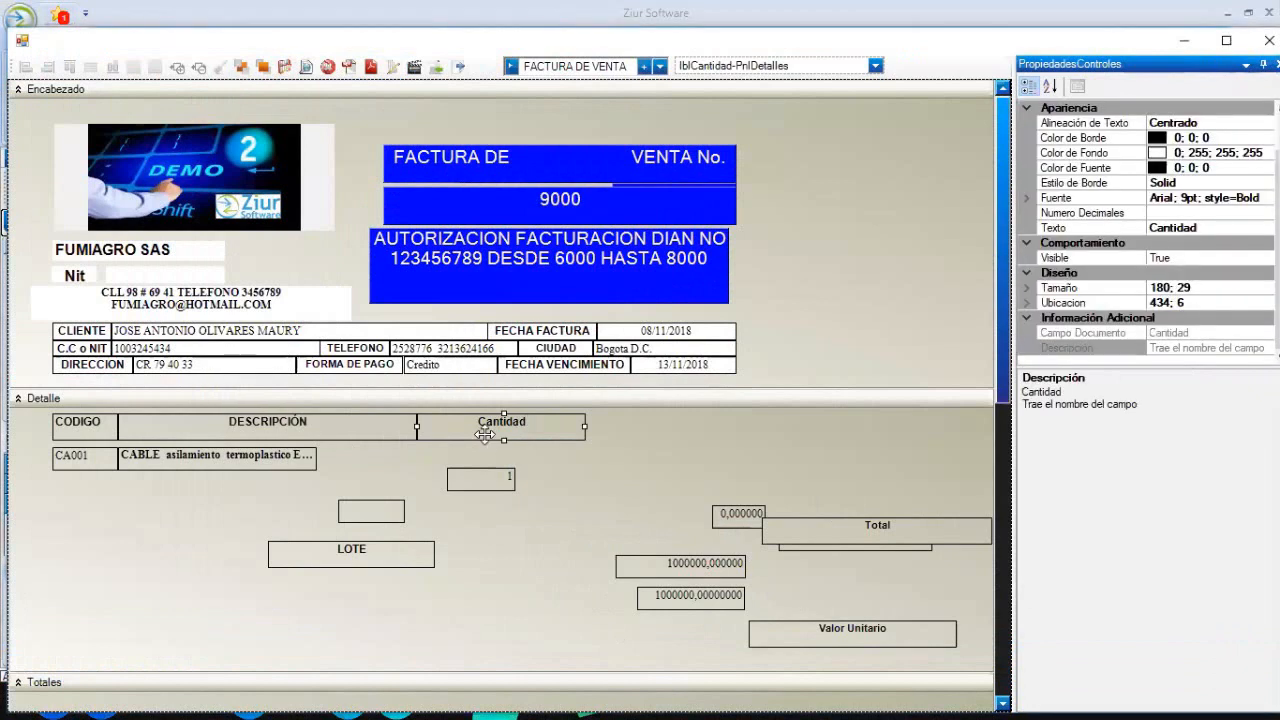
pyautogui.click(489, 452)
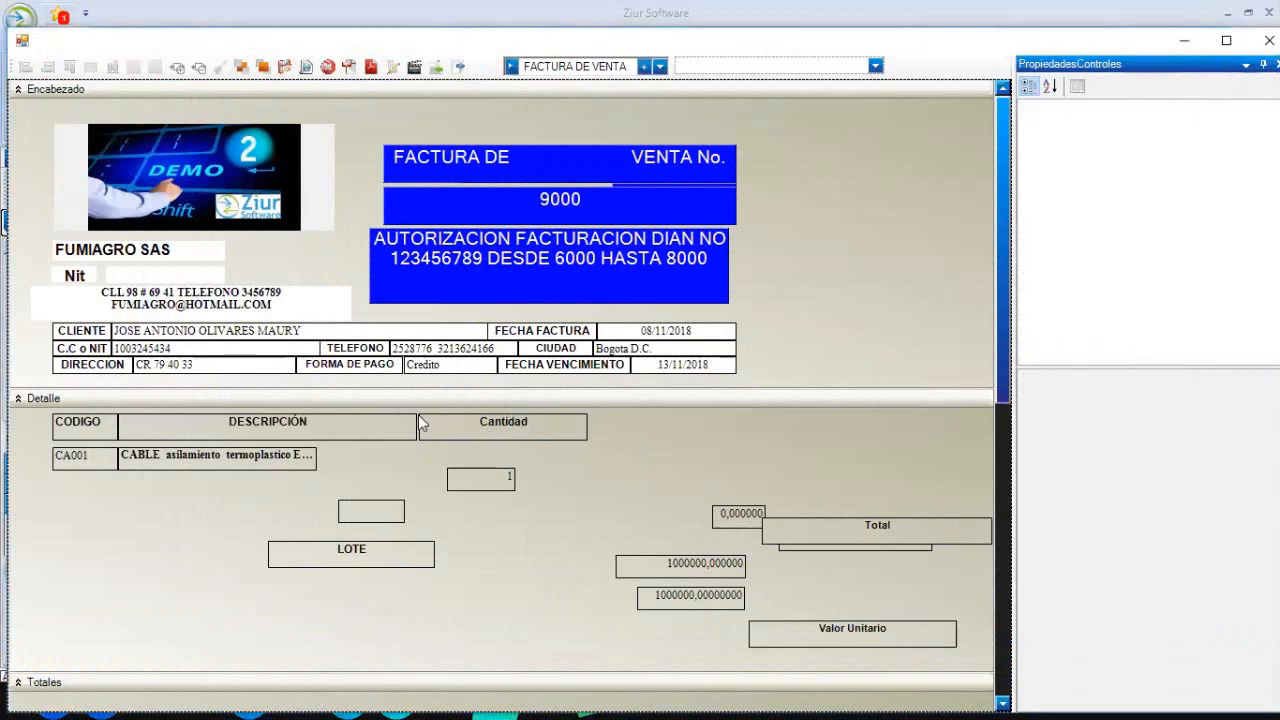
pyautogui.click(306, 66)
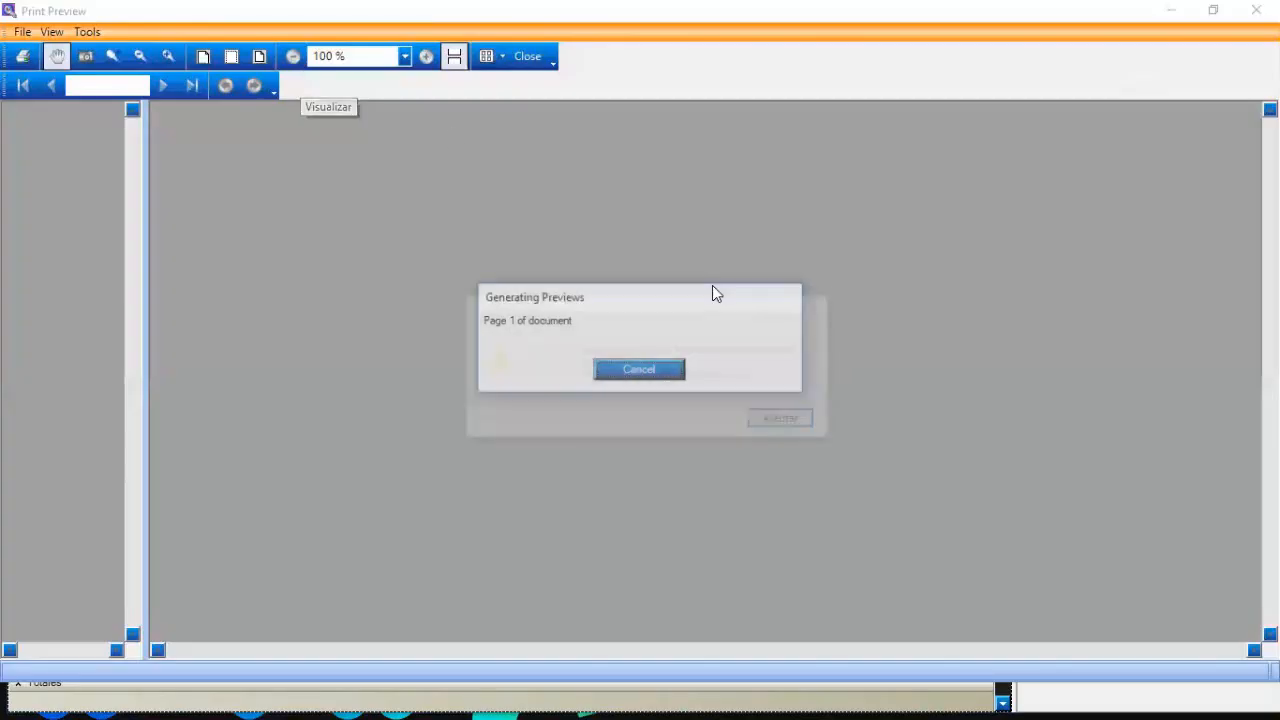
pyautogui.click(787, 420)
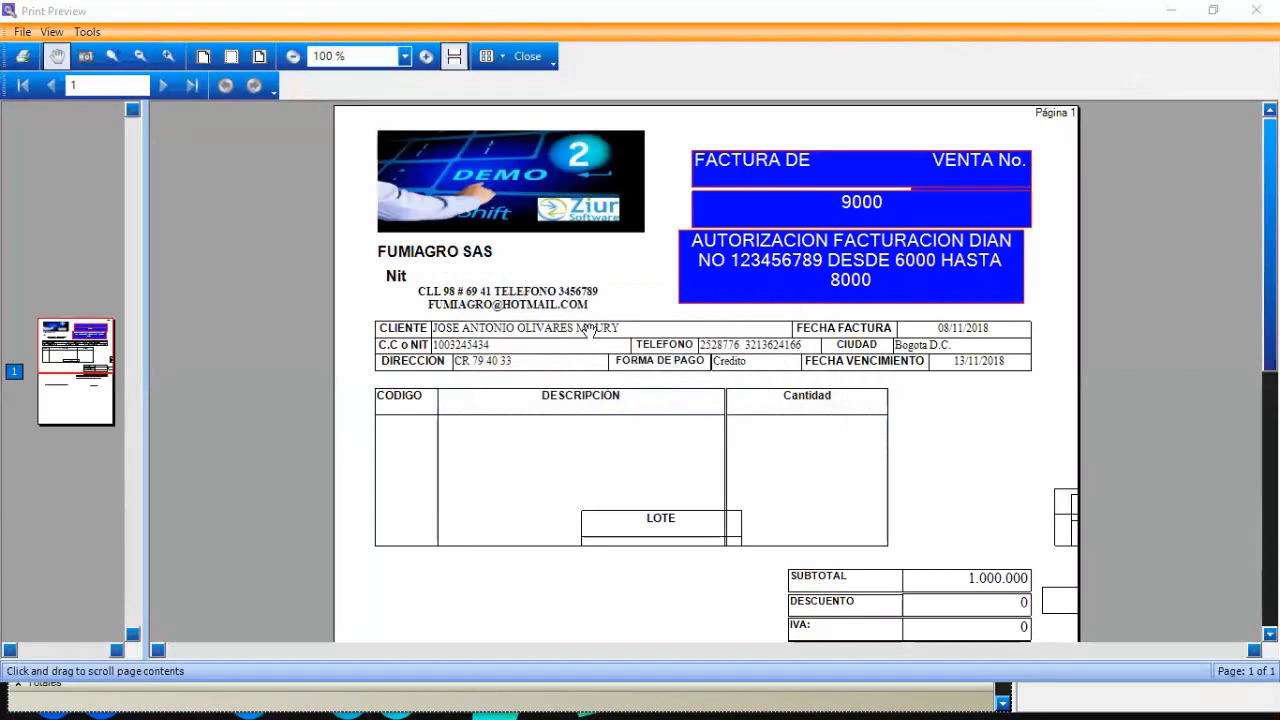
pyautogui.click(536, 58)
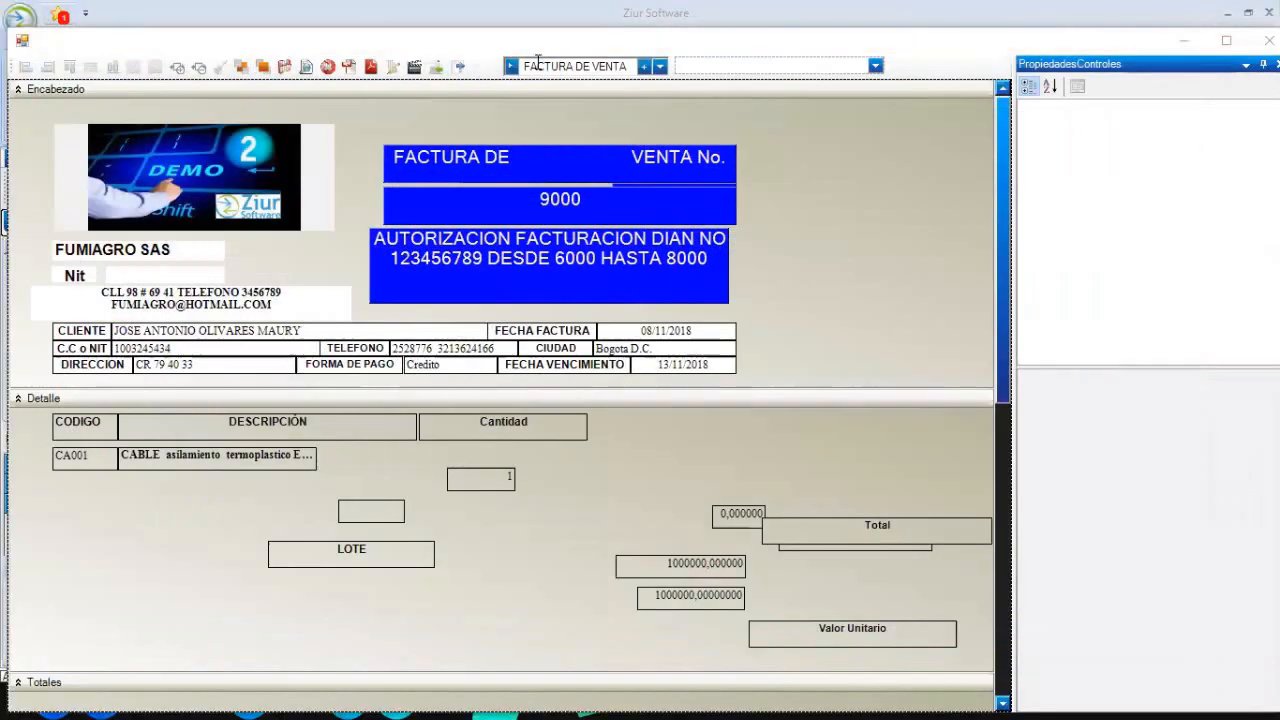
# - Nudge the Cantidad heading 2 px further left
pyautogui.click(485, 417)
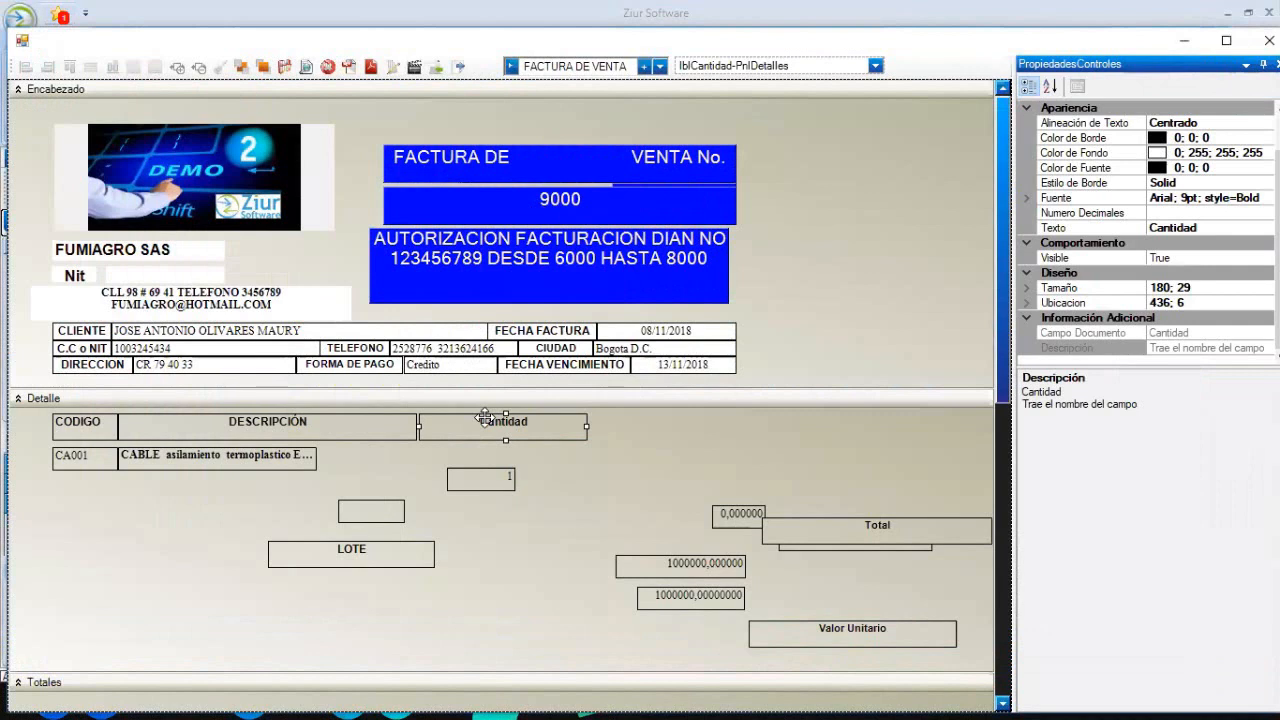
pyautogui.press('Left')
pyautogui.press('Left')
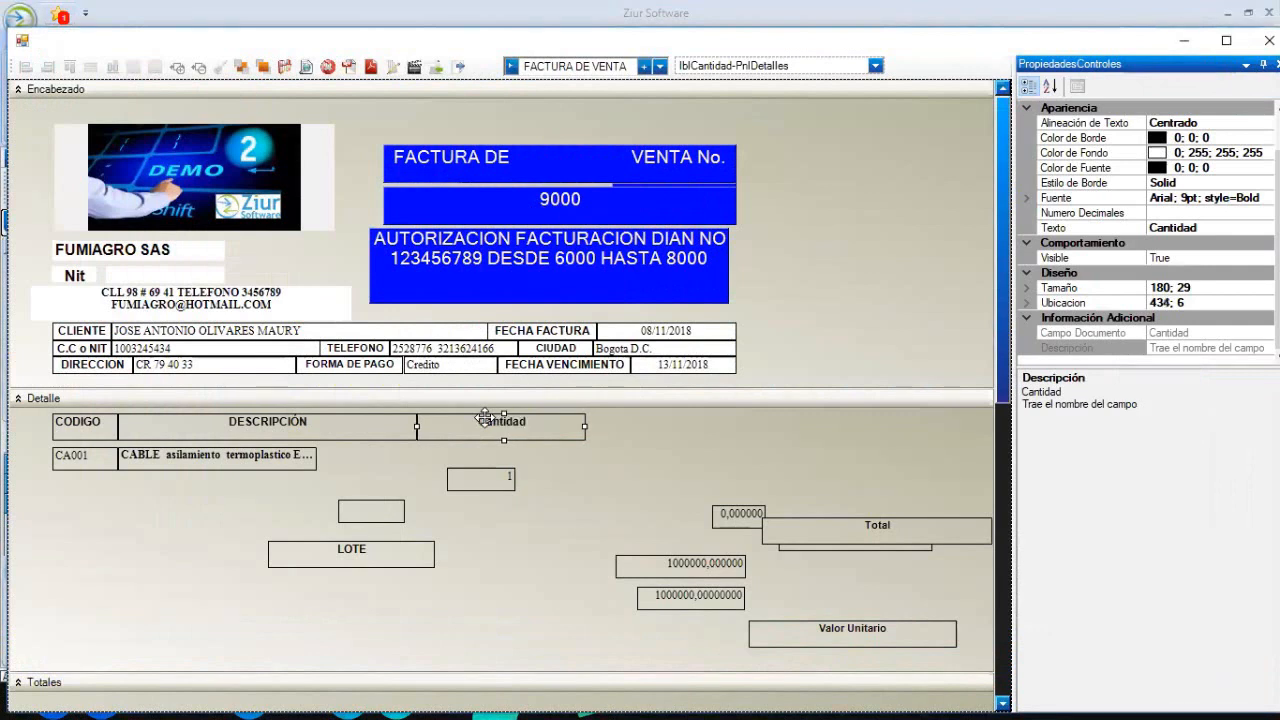
pyautogui.click(422, 448)
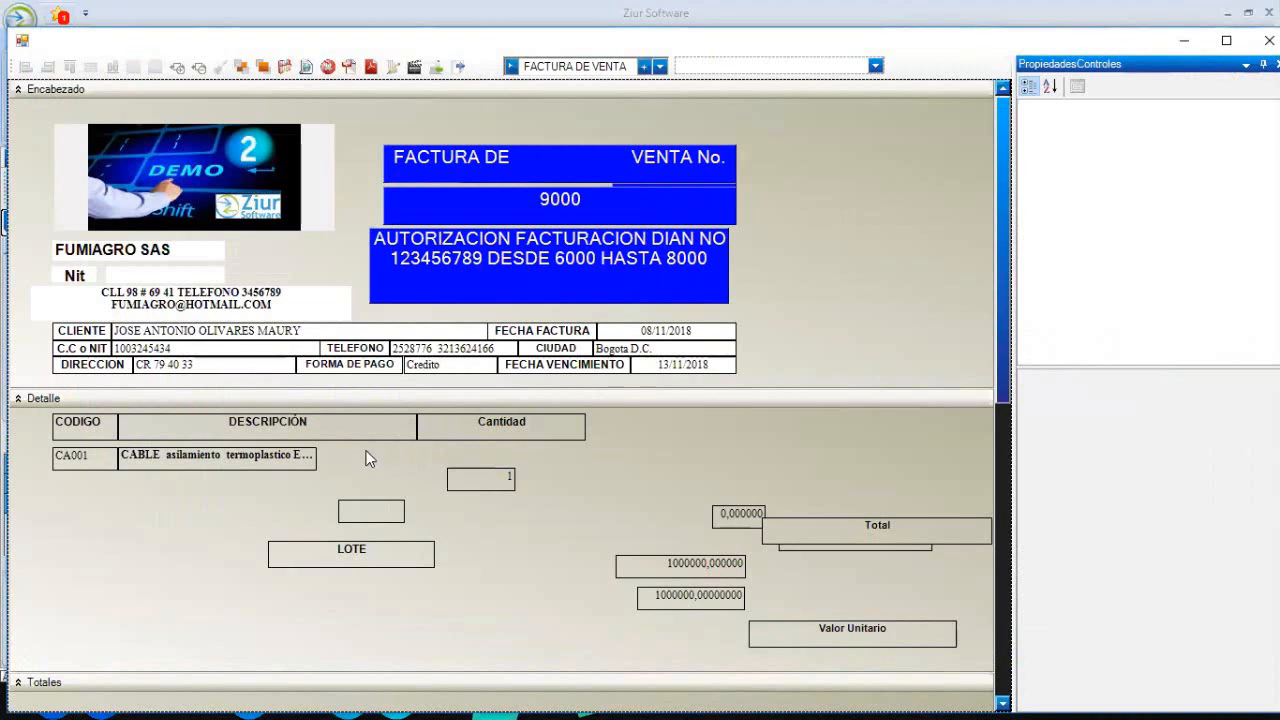
pyautogui.click(440, 434)
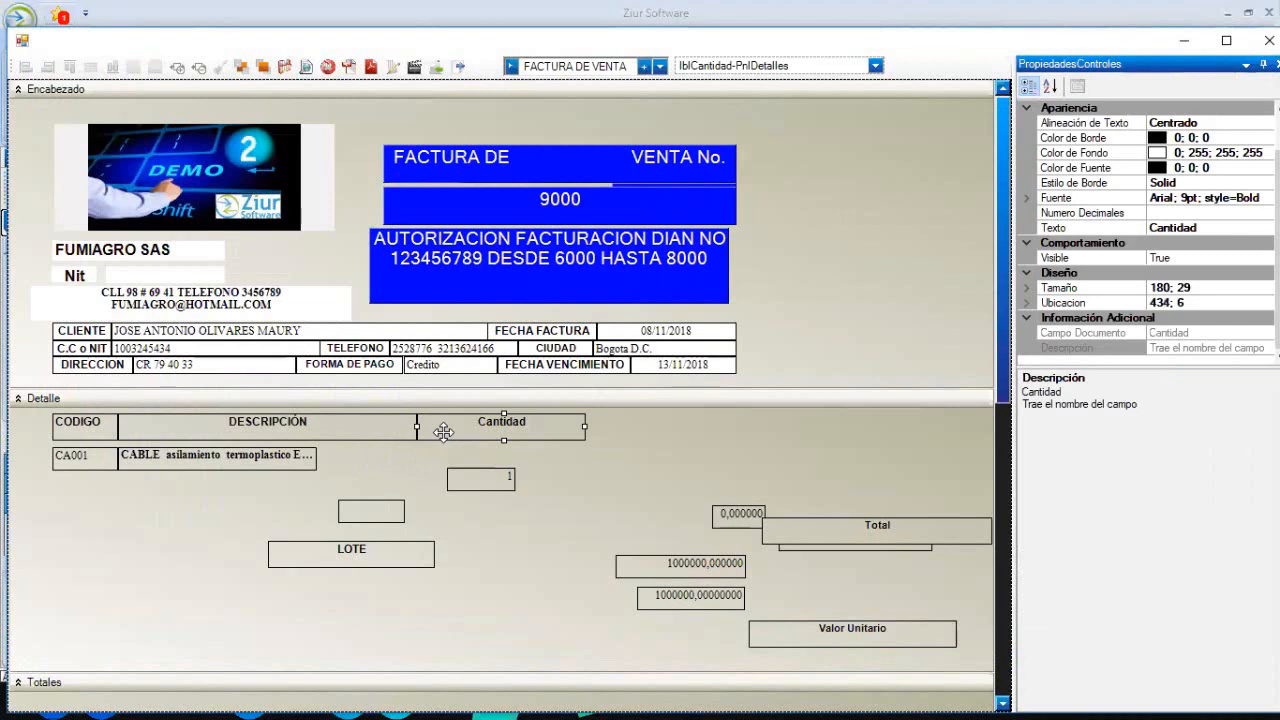
pyautogui.click(354, 425)
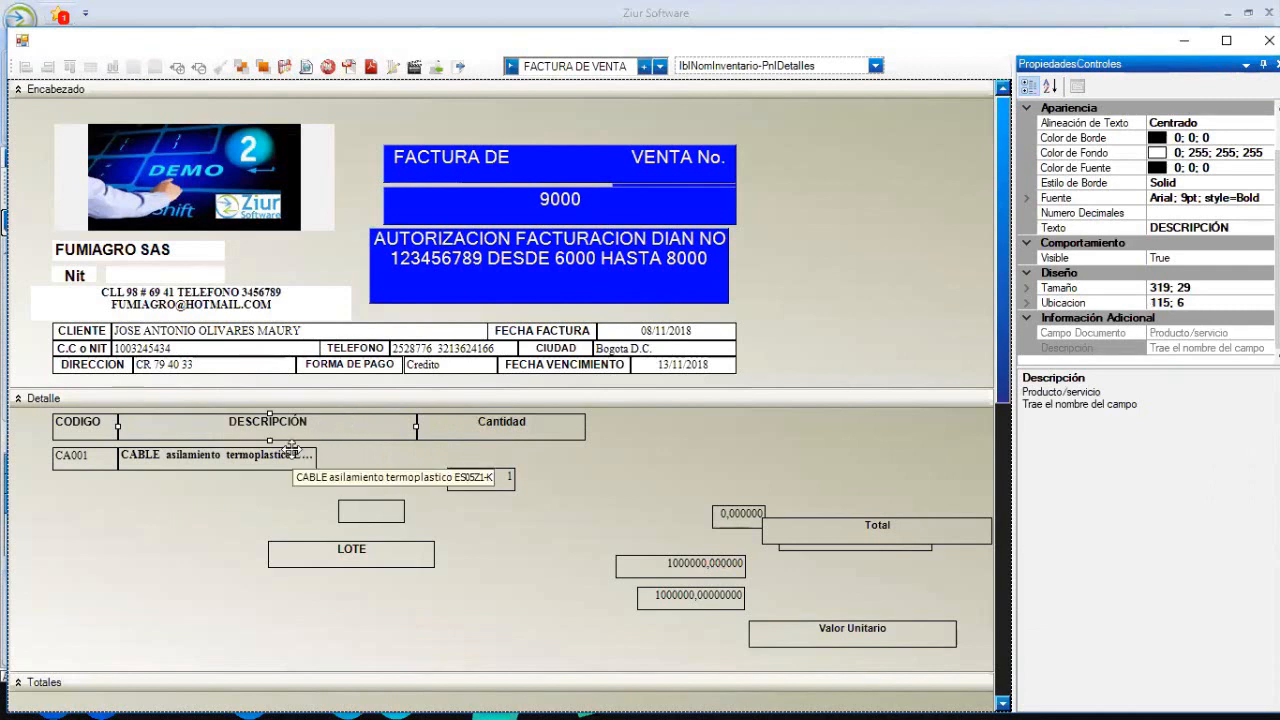
pyautogui.click(345, 456)
# - Make the CABLE description field as wide as DESCRIPCIÓN and bottom-align the quantity field with it
pyautogui.click(360, 421)
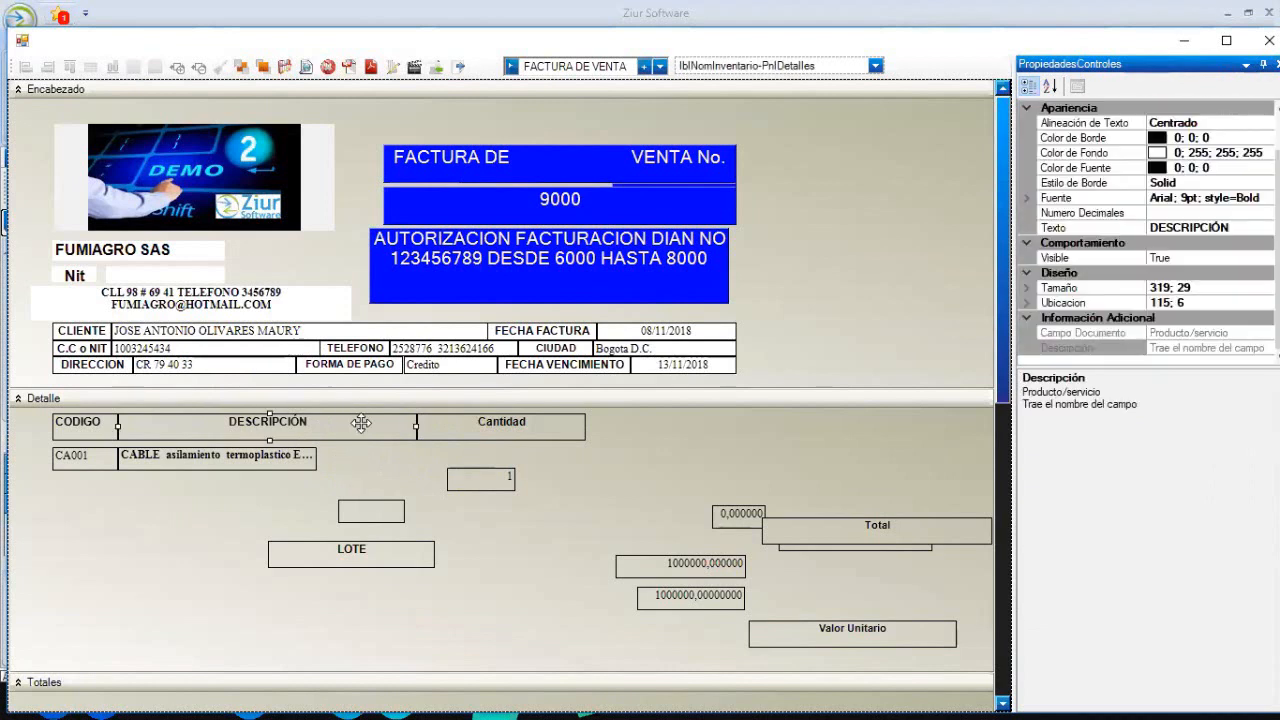
pyautogui.keyDown('ctrl'); pyautogui.click(299, 456); pyautogui.keyUp('ctrl')
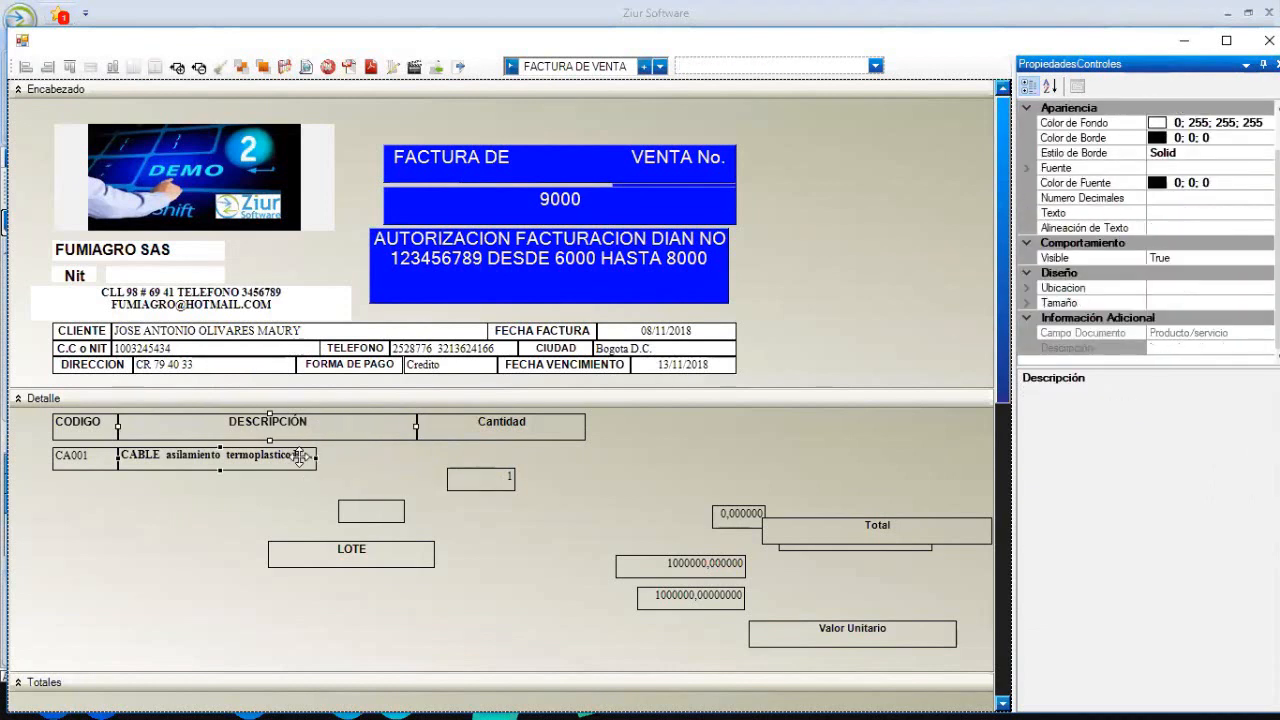
pyautogui.click(91, 68)
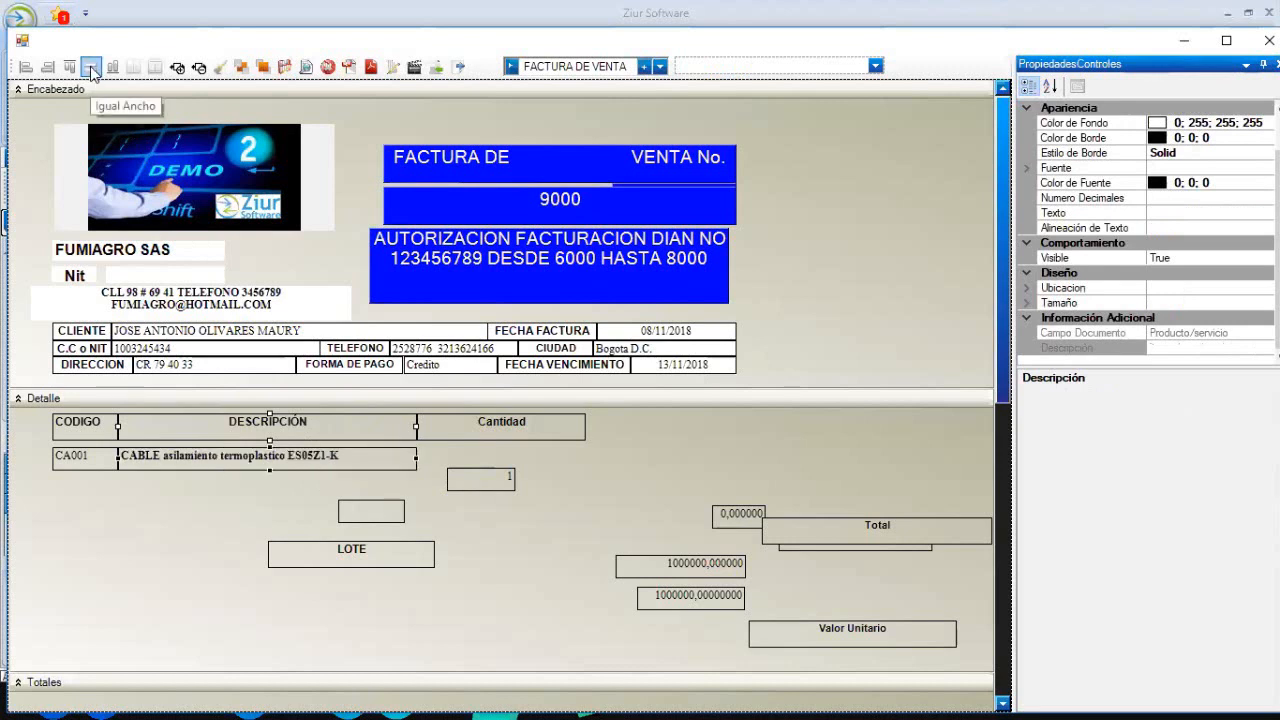
pyautogui.click(628, 458)
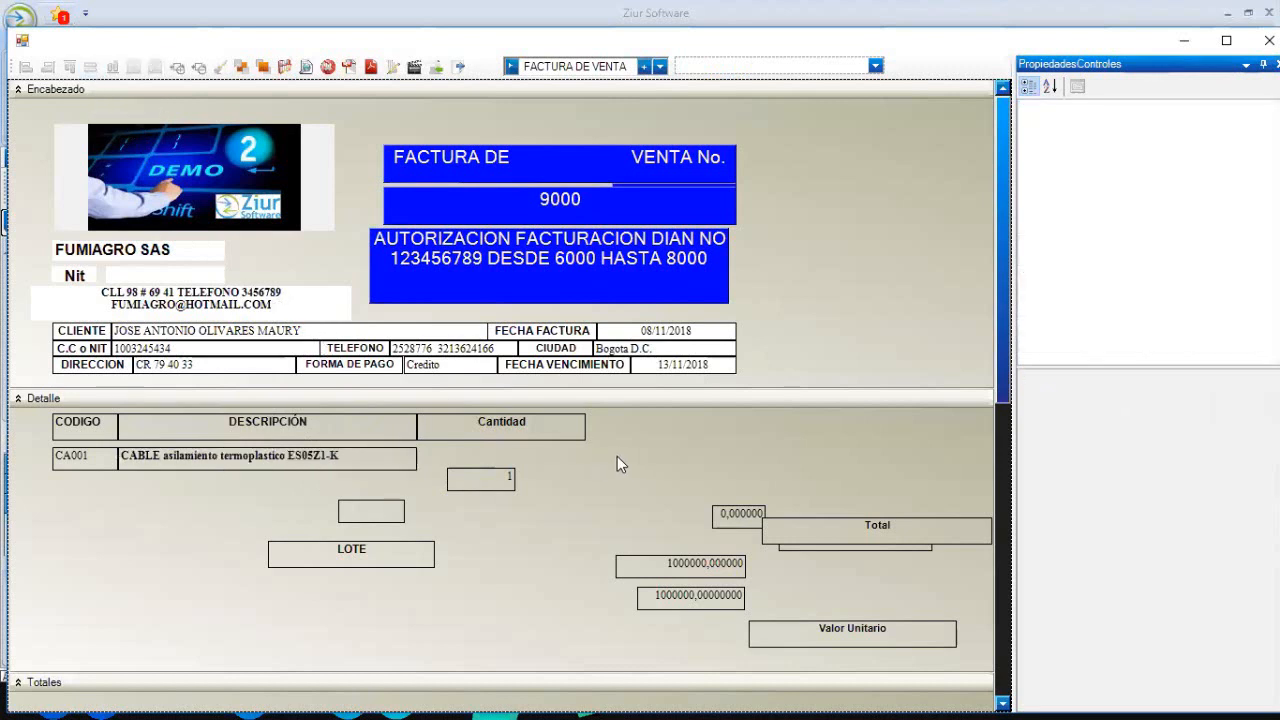
pyautogui.click(410, 460)
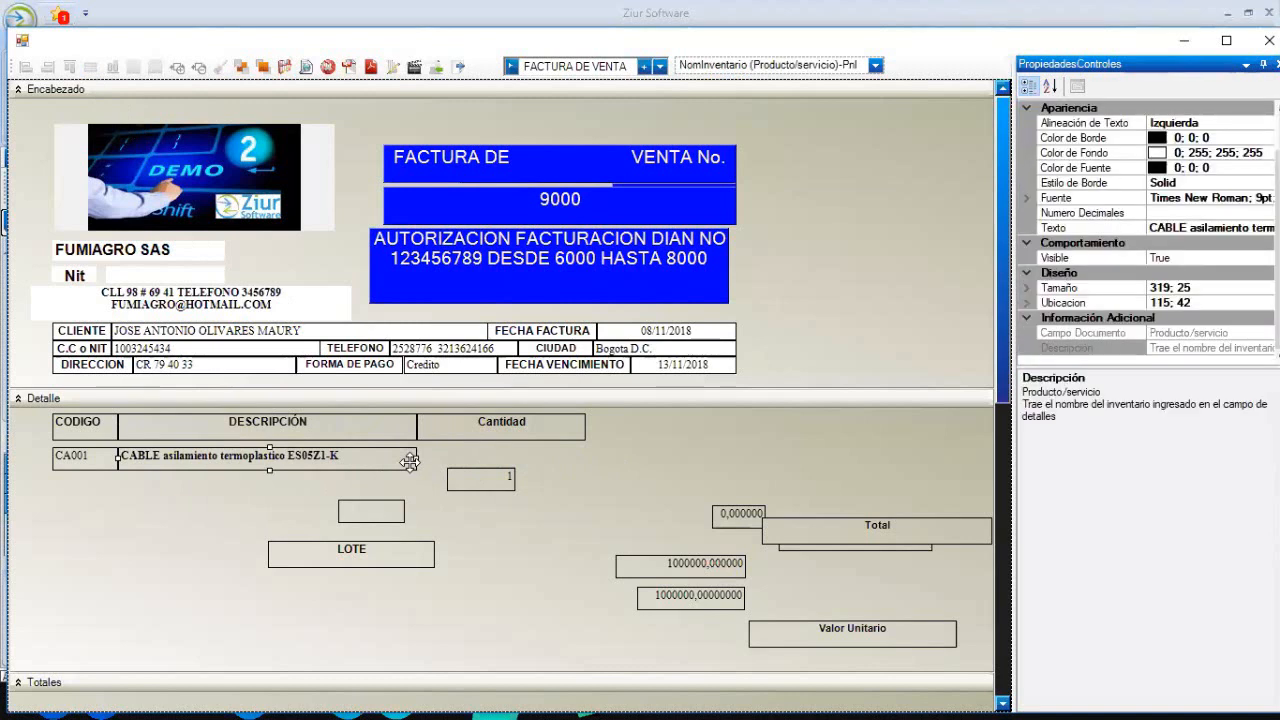
pyautogui.keyDown('ctrl'); pyautogui.click(458, 478); pyautogui.keyUp('ctrl')
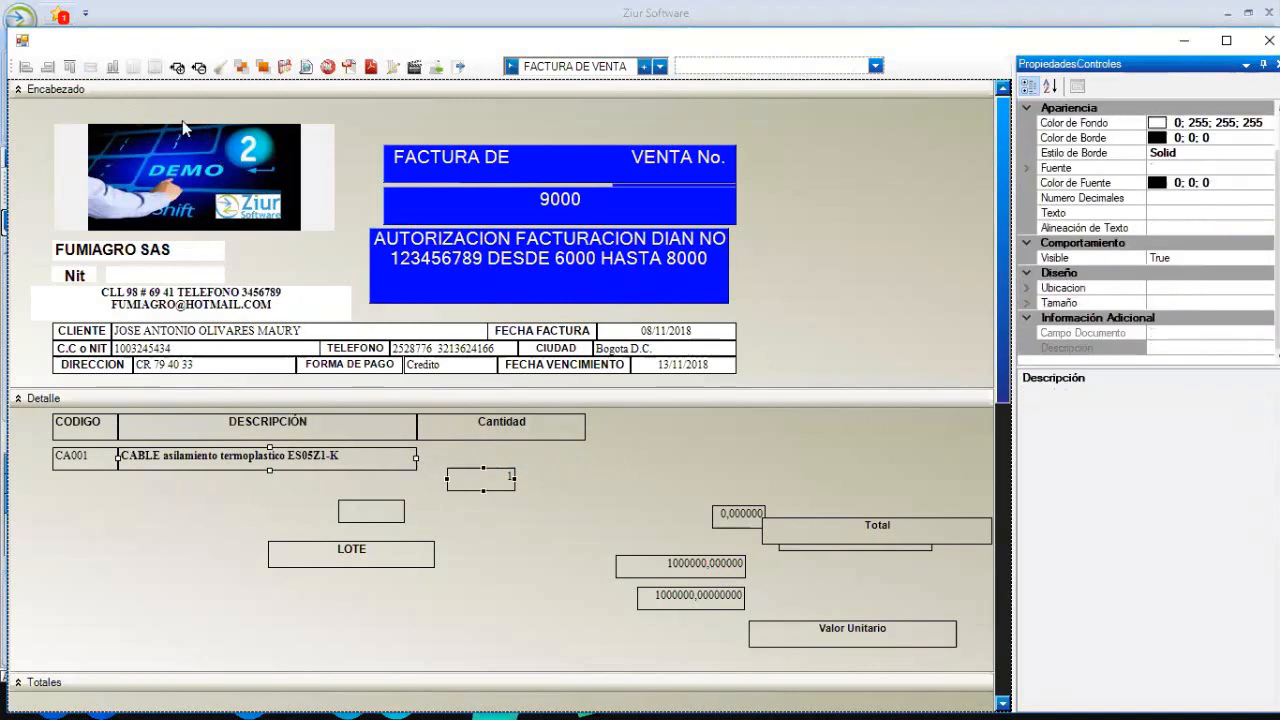
pyautogui.click(116, 72)
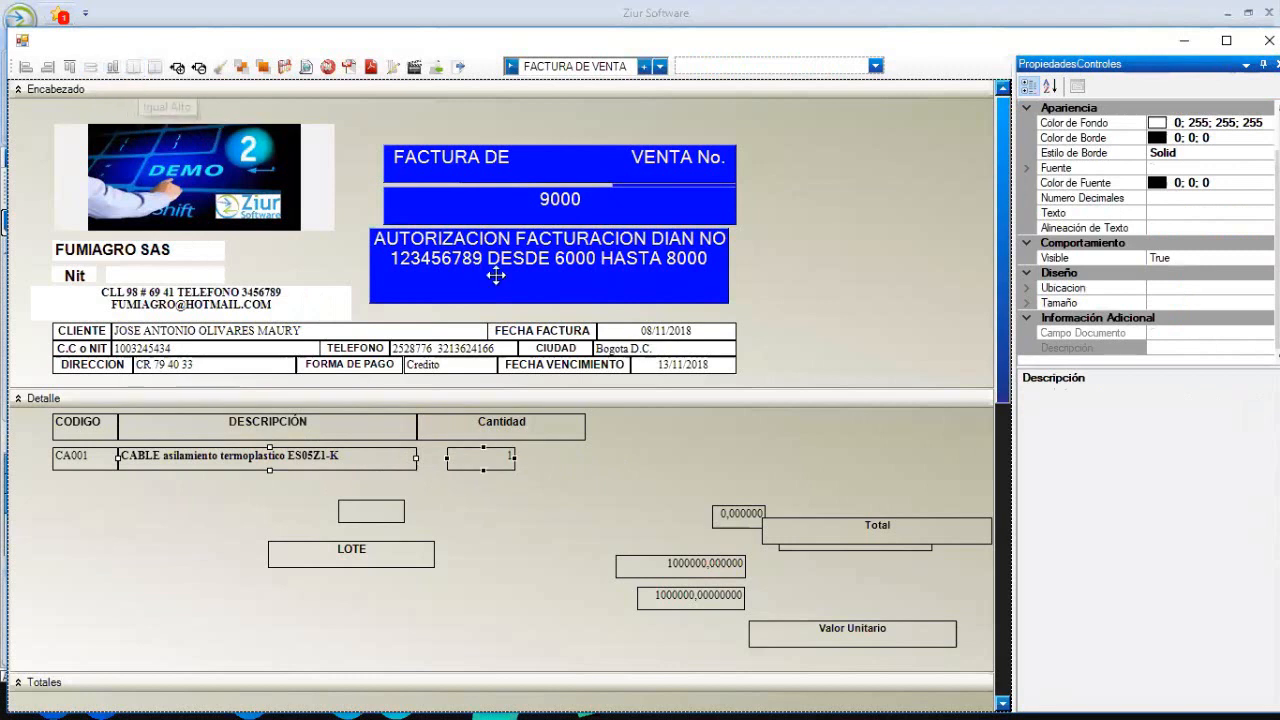
pyautogui.click(705, 470)
# - Give the quantity field Cantidad's width and line up its left edge with Cantidad
pyautogui.click(549, 431)
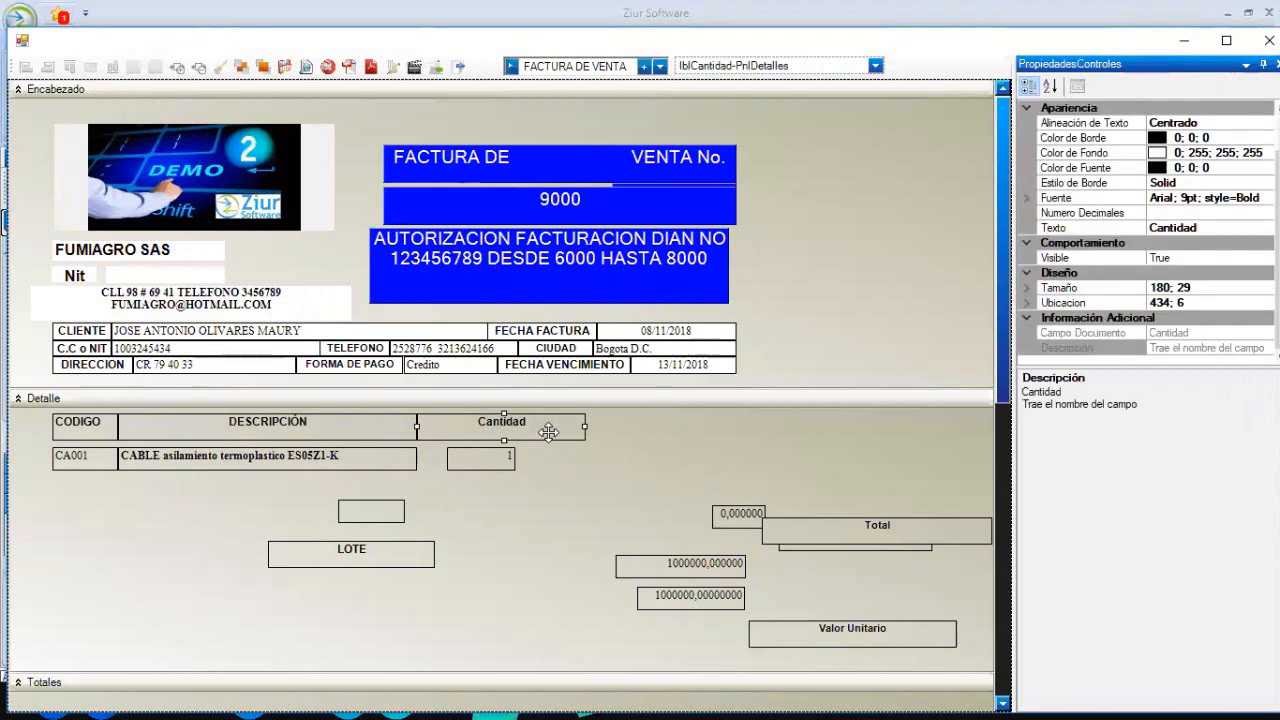
pyautogui.keyDown('ctrl'); pyautogui.click(502, 455); pyautogui.keyUp('ctrl')
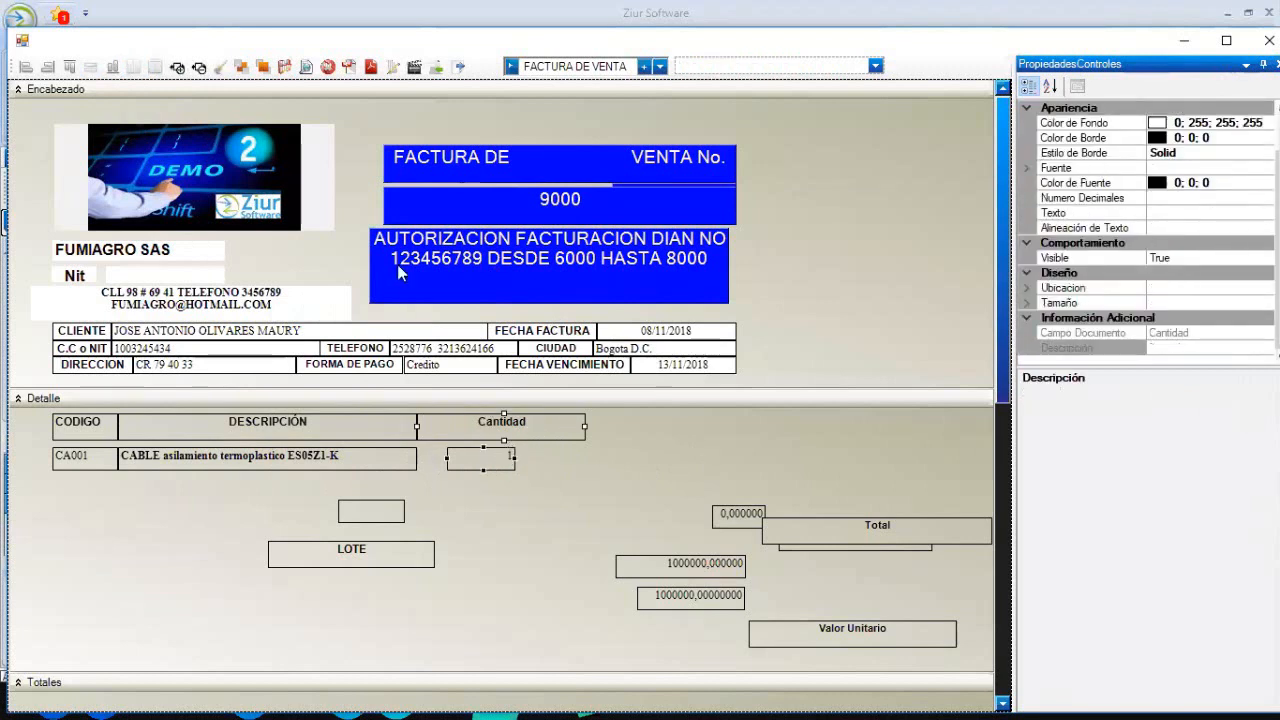
pyautogui.click(92, 67)
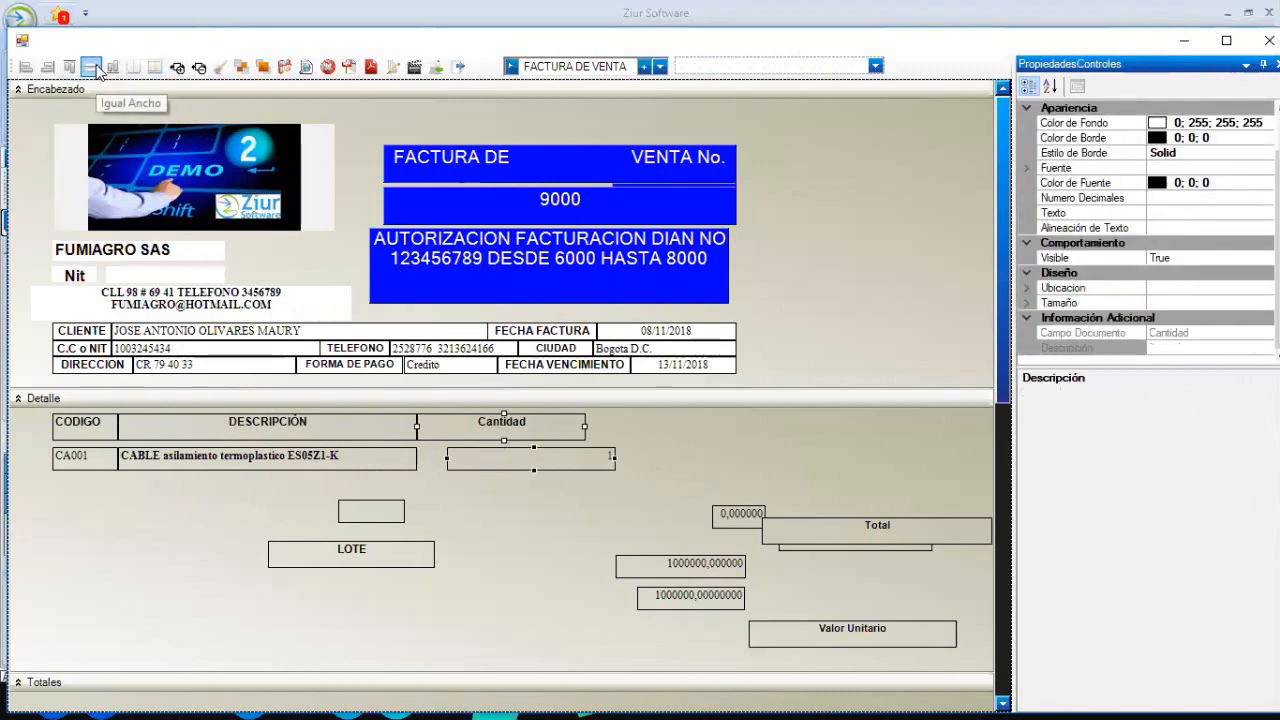
pyautogui.click(27, 68)
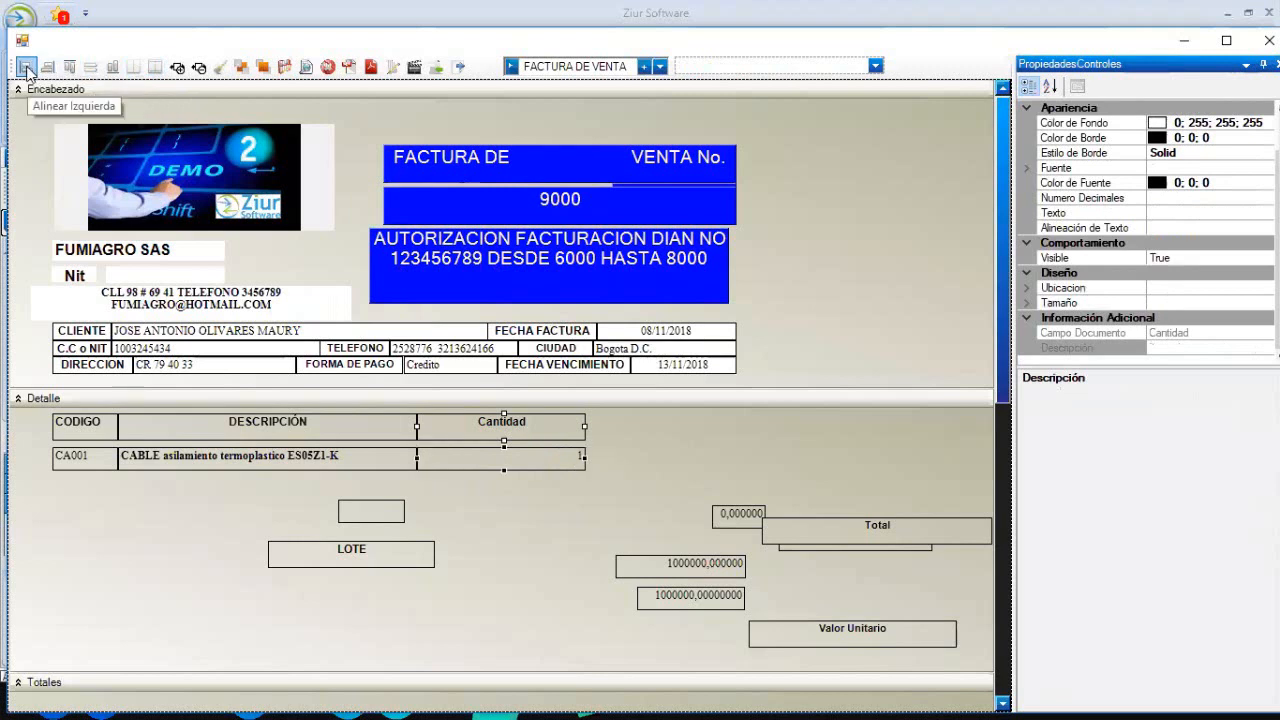
pyautogui.click(645, 470)
# - Move the whole detail row up flush beneath the column headings
pyautogui.moveTo(92, 486); pyautogui.dragTo(449, 454)
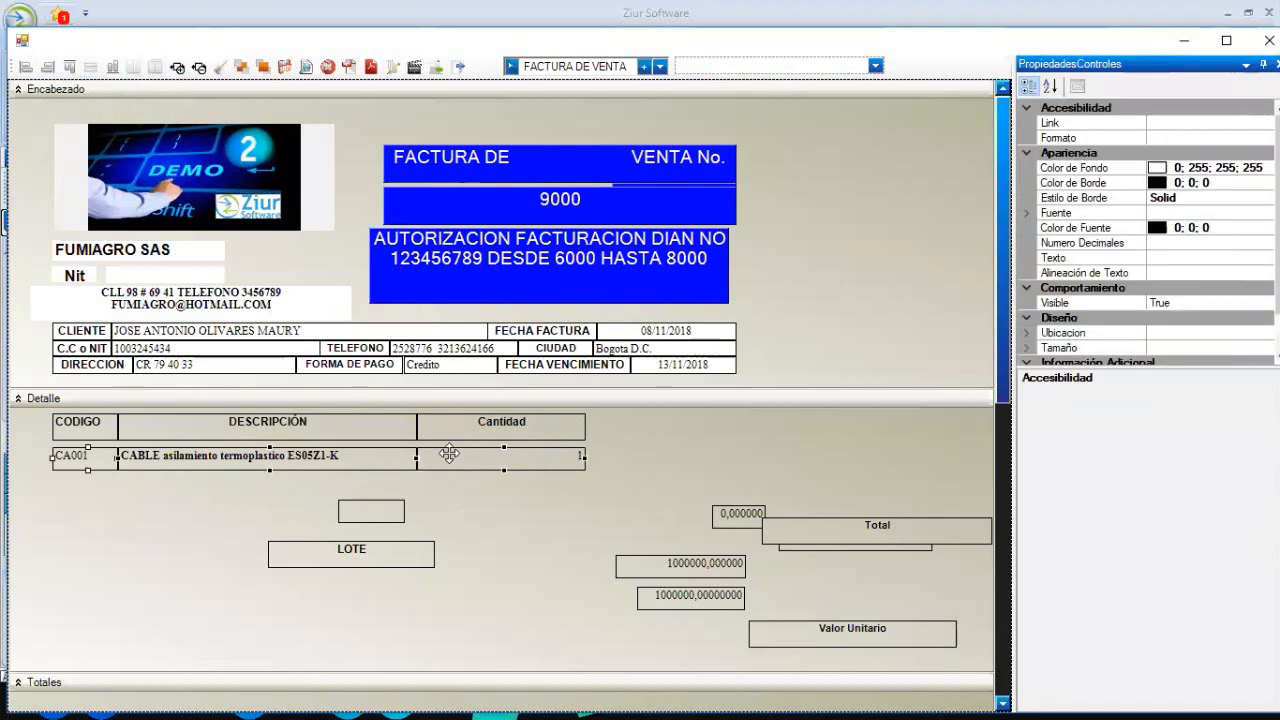
pyautogui.press('Up')
pyautogui.press('Up')
pyautogui.press('Up')
pyautogui.press('Up')
pyautogui.press('Up')
pyautogui.press('Up')
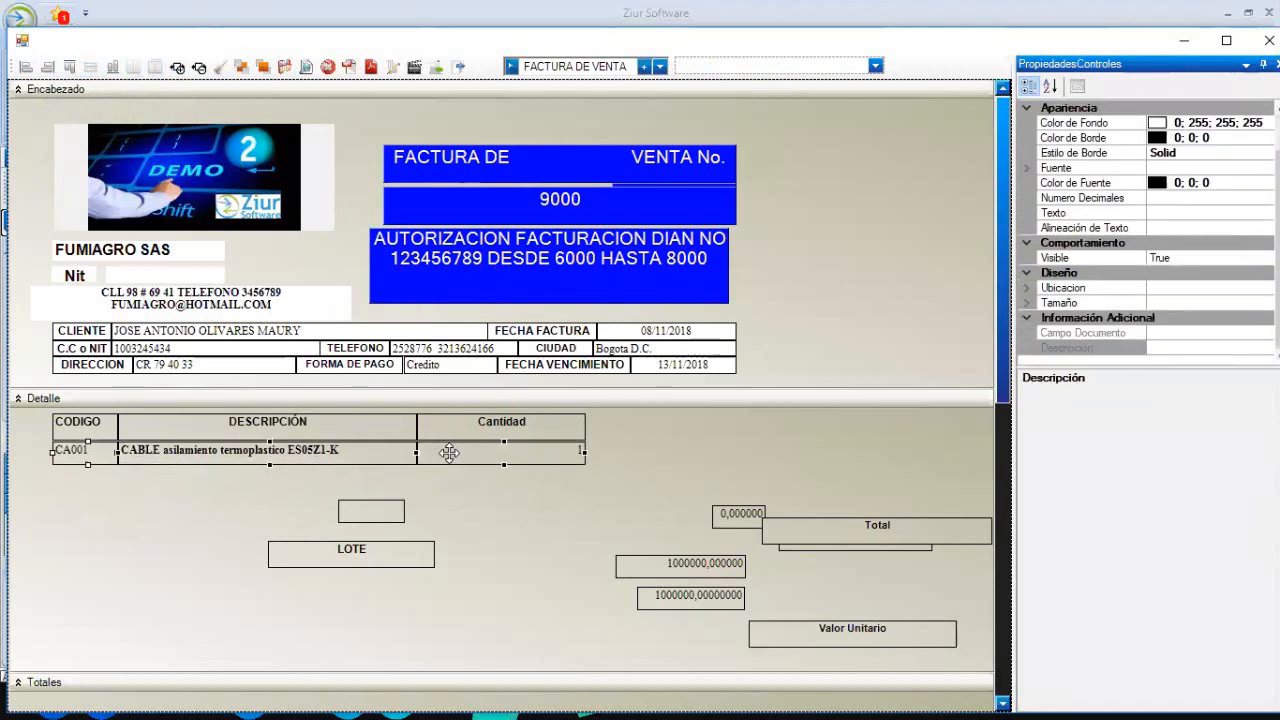
pyautogui.moveTo(87, 442); pyautogui.dragTo(87, 440)
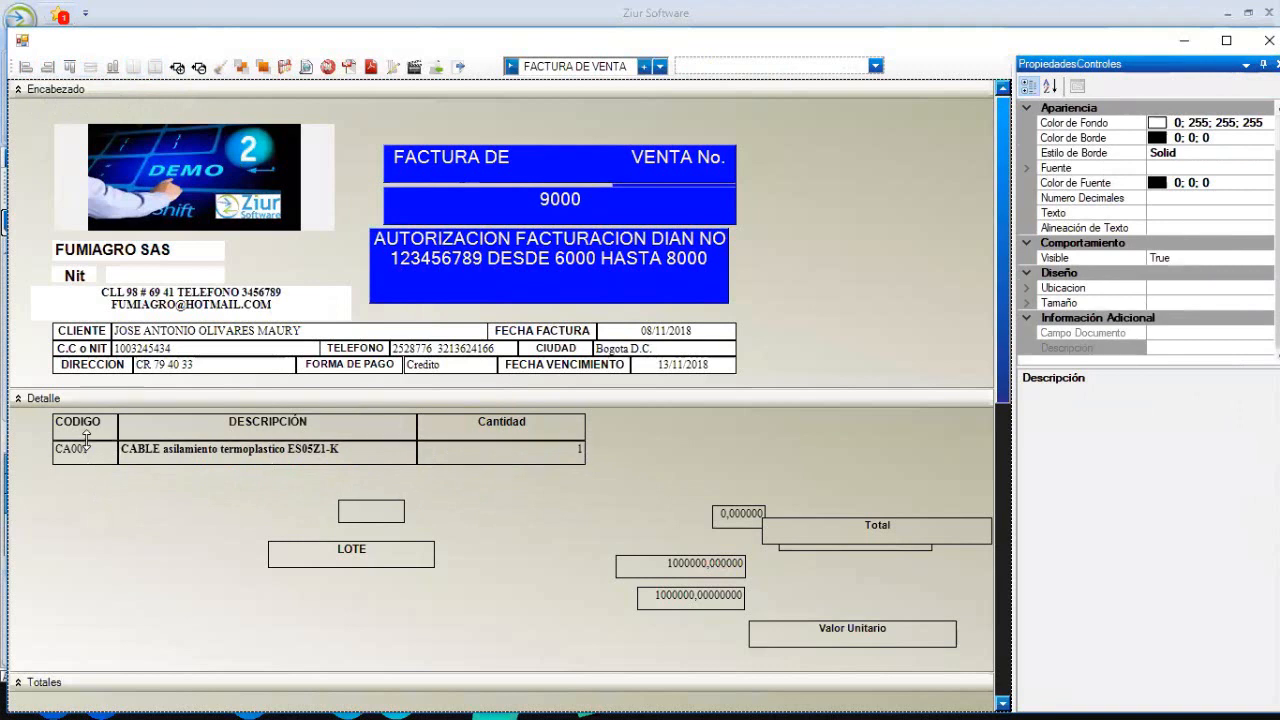
pyautogui.click(536, 540)
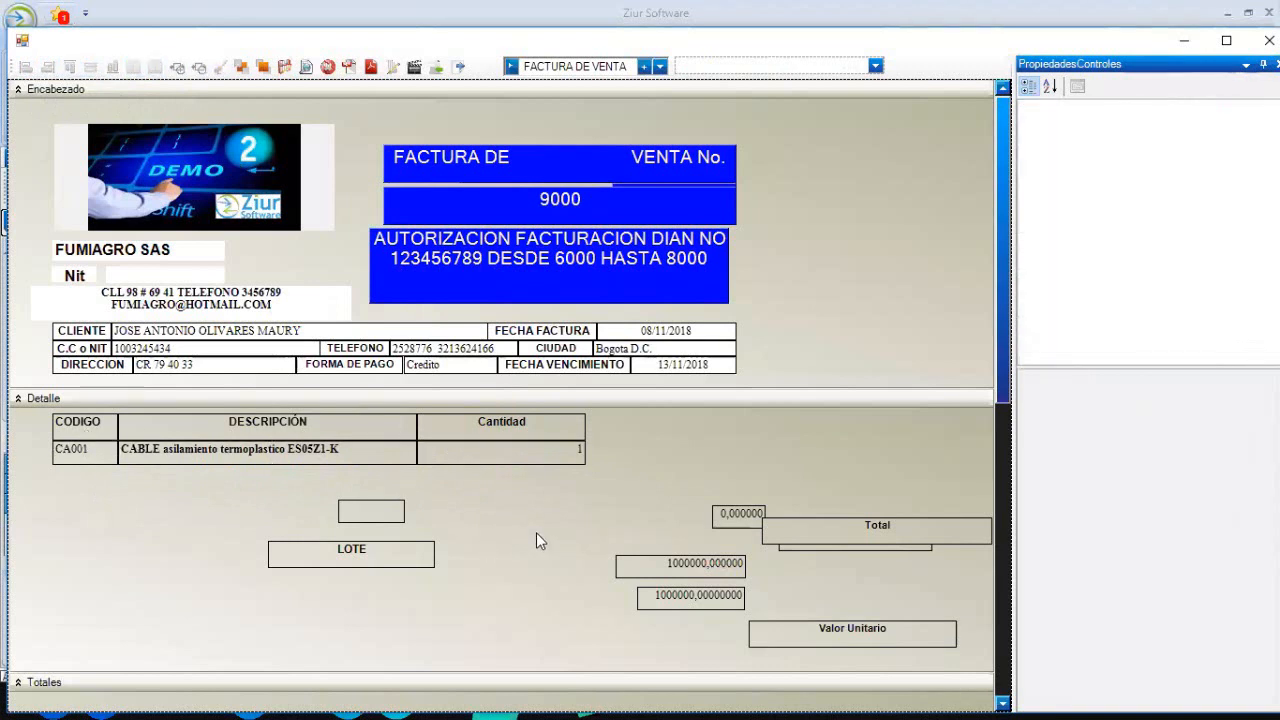
# - Hide the LOTE label, the lote value box and the Total label
pyautogui.click(352, 543)
pyautogui.press('Delete')
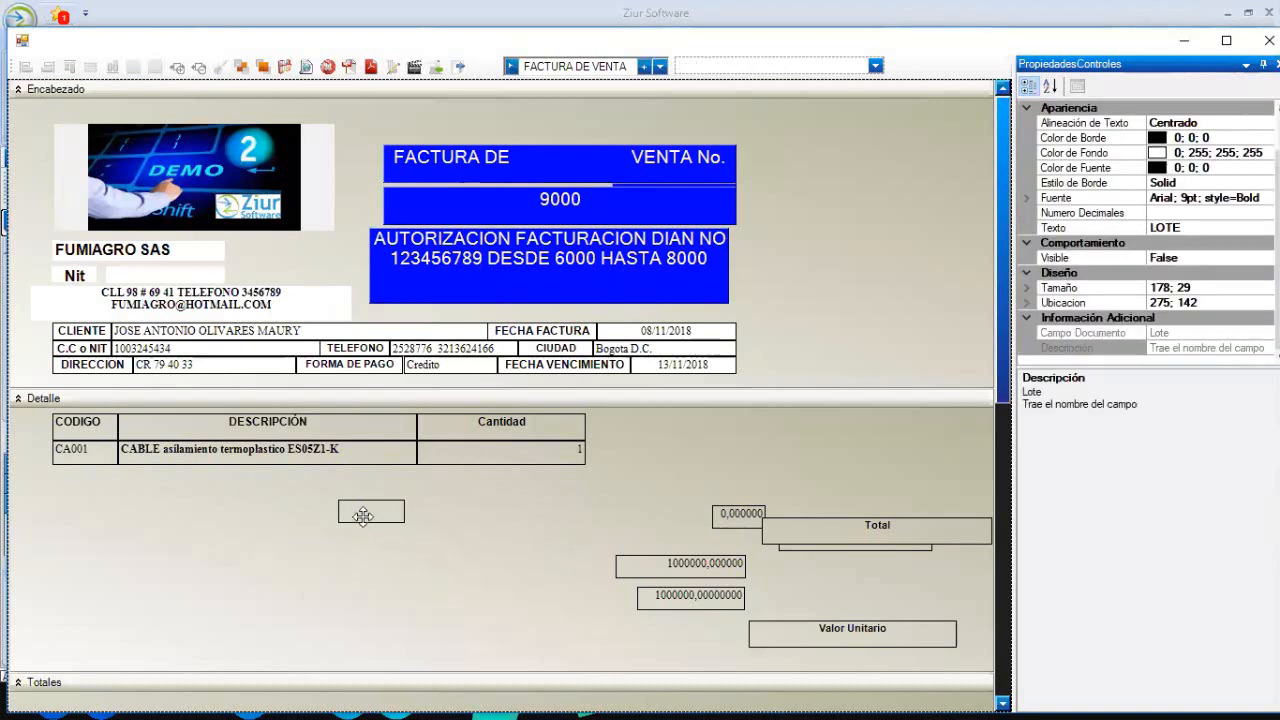
pyautogui.click(362, 515)
pyautogui.press('Delete')
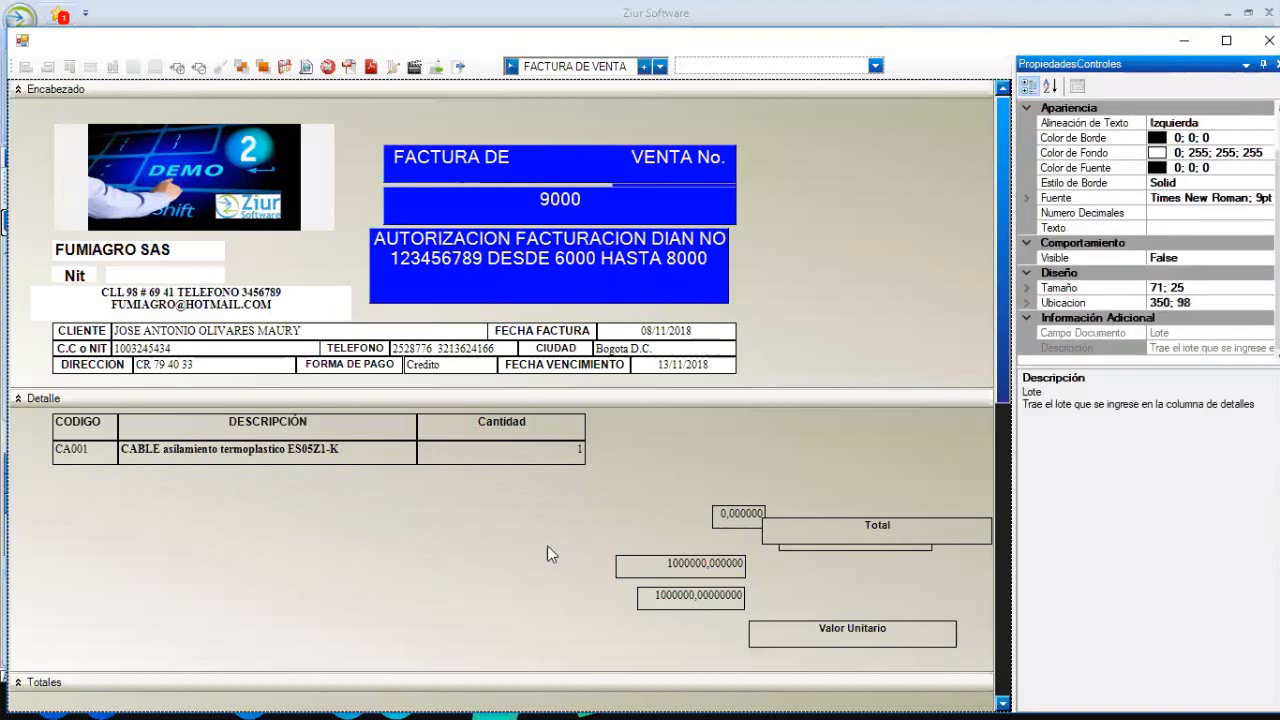
pyautogui.moveTo(800, 528); pyautogui.dragTo(800, 432)
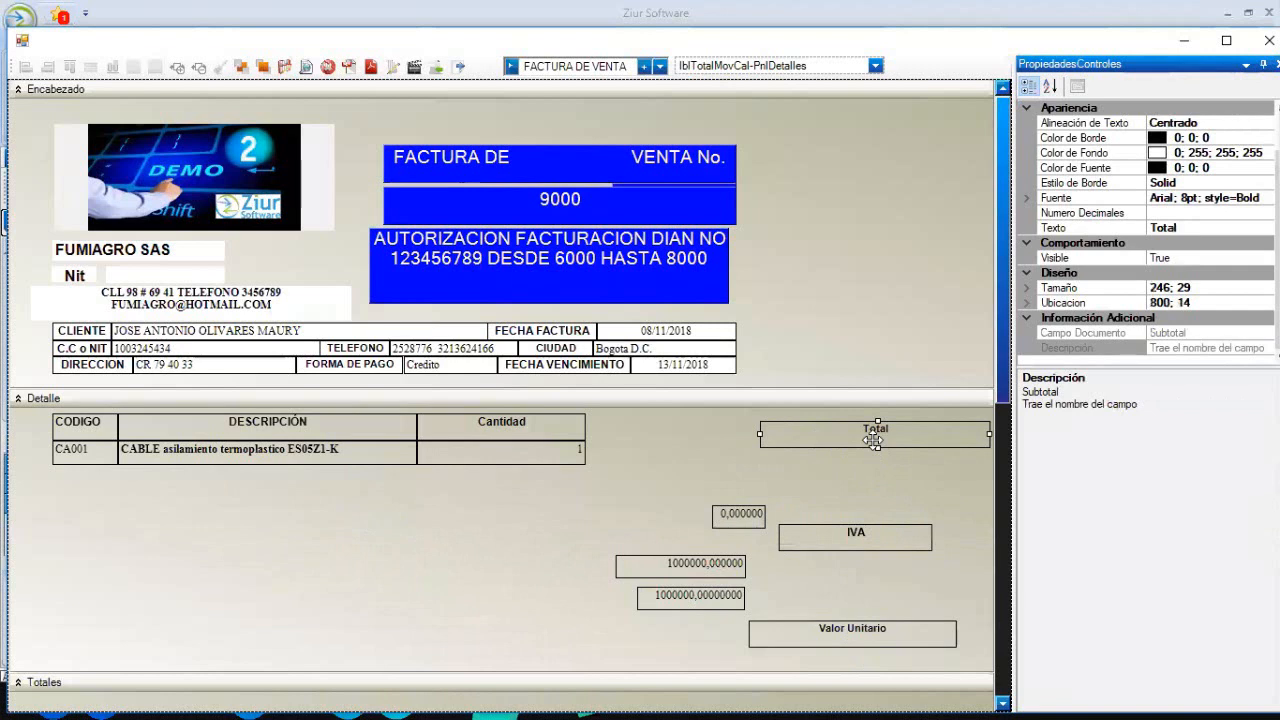
pyautogui.press('Delete')
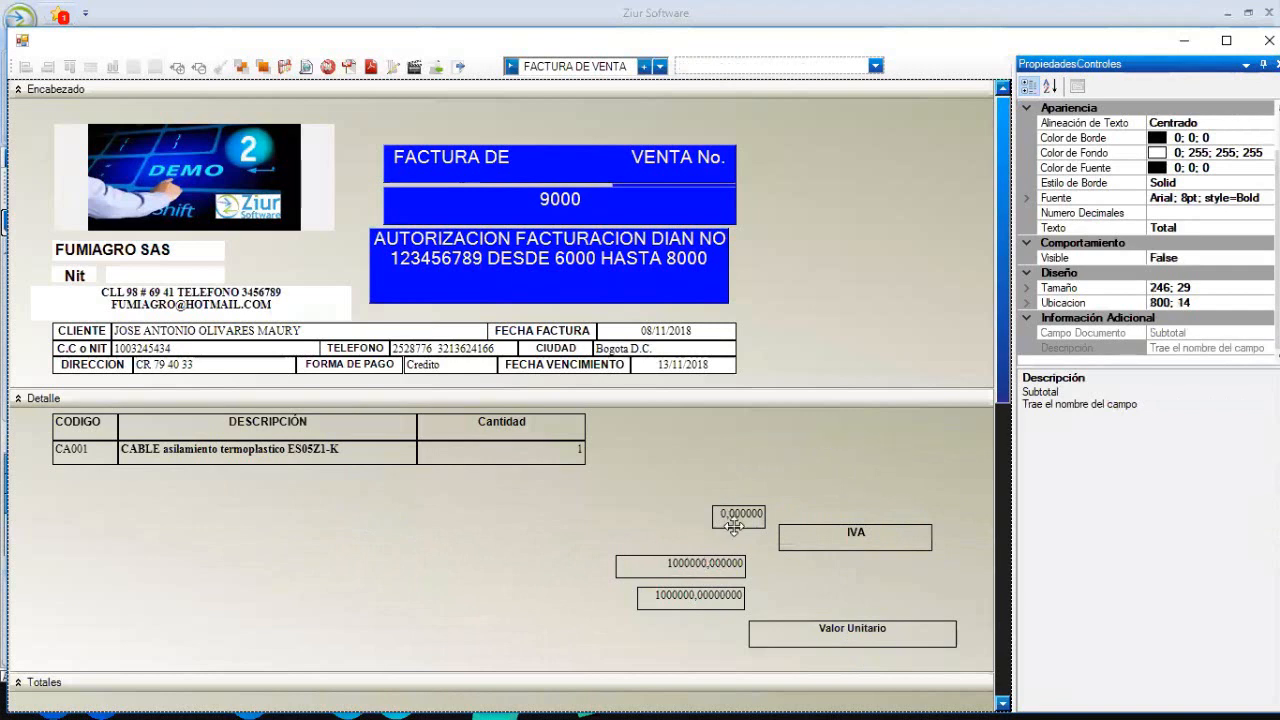
# - Hide the Total value field, 0,000000 and IVA labels, and move Valor Unitario beside Cantidad
pyautogui.click(717, 560)
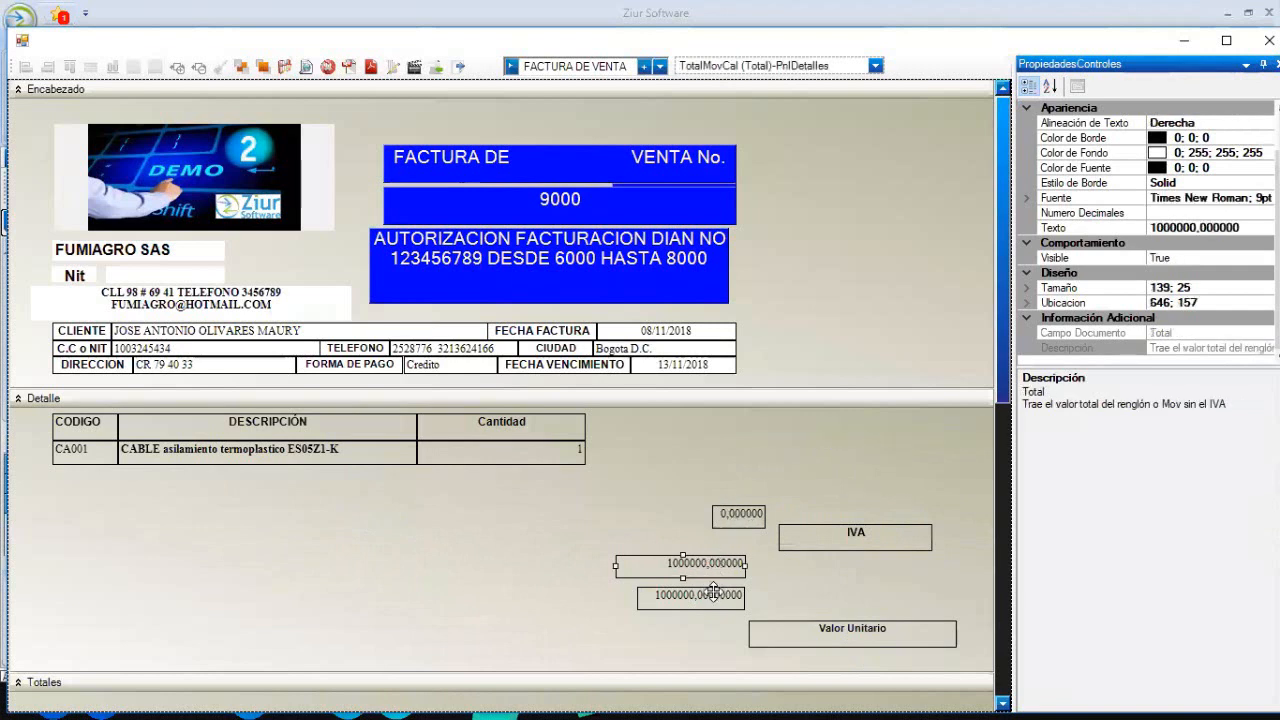
pyautogui.click(718, 590)
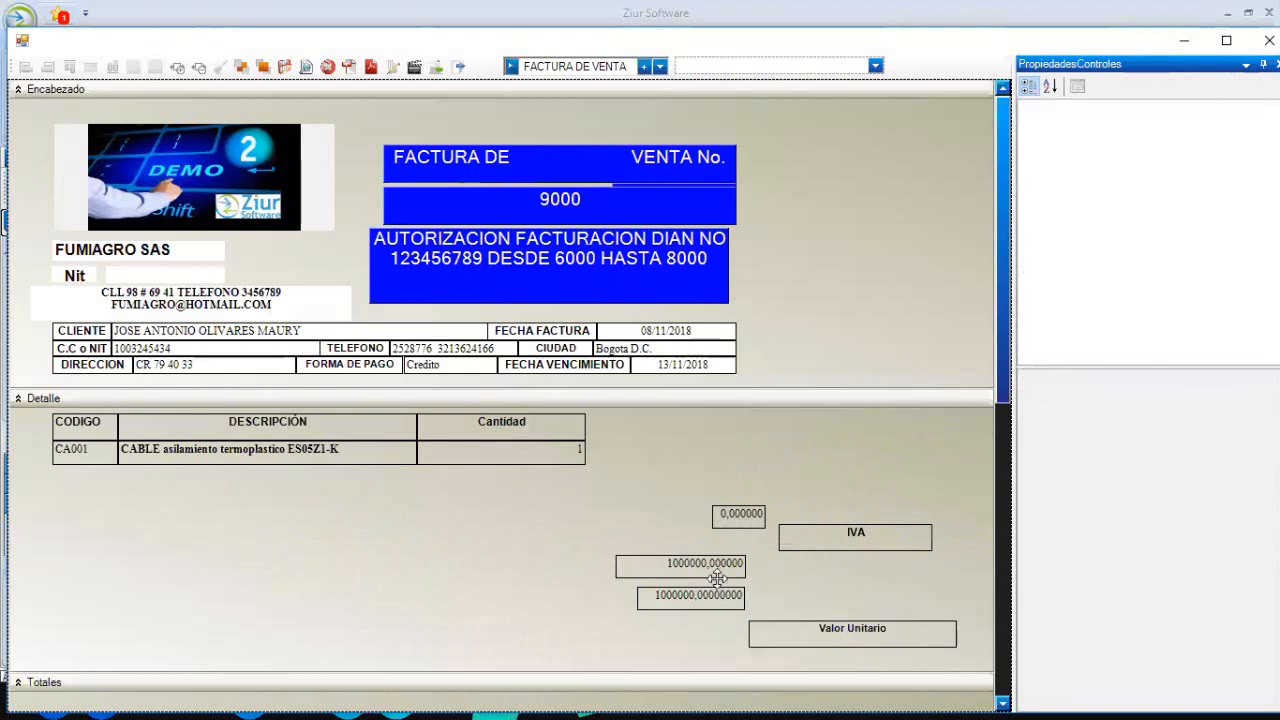
pyautogui.click(705, 566)
pyautogui.press('Delete')
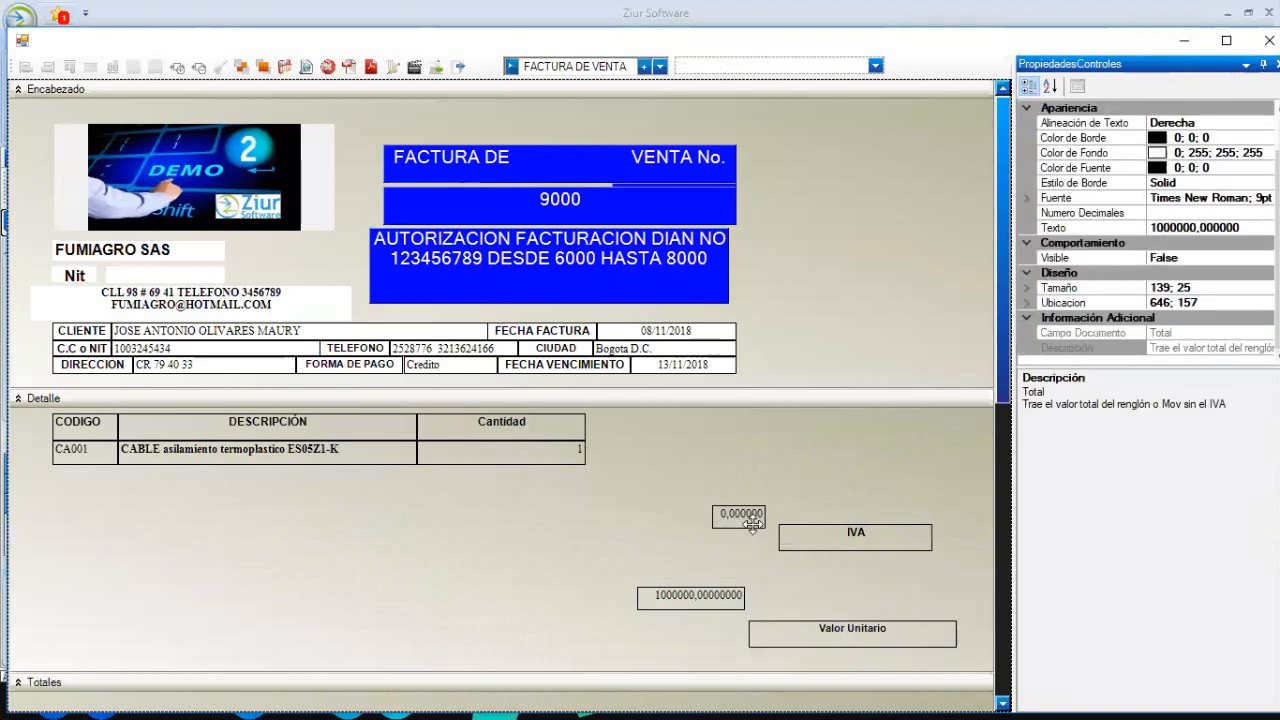
pyautogui.moveTo(673, 506); pyautogui.dragTo(906, 536)
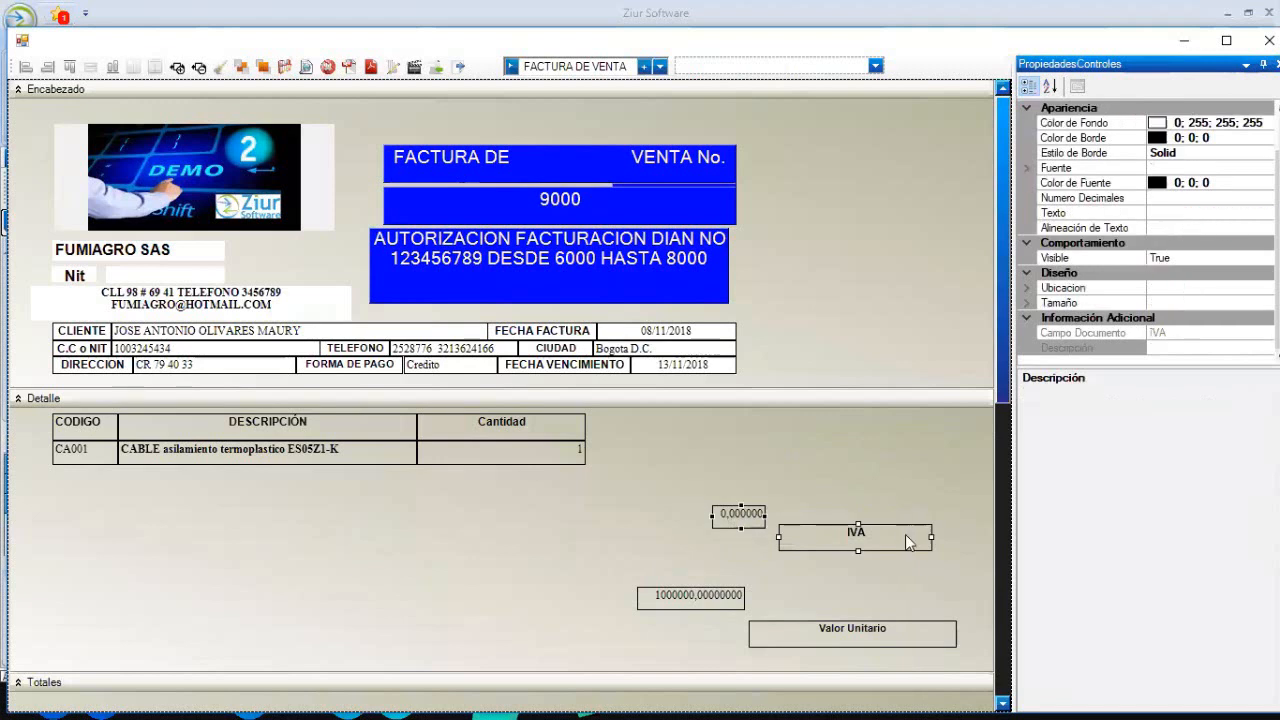
pyautogui.press('Delete')
pyautogui.moveTo(808, 622); pyautogui.dragTo(647, 416)
# - Top-align Valor Unitario with Cantidad, right-align it with FECHA VENCIMIENTO, and narrow its left edge
pyautogui.click(567, 425)
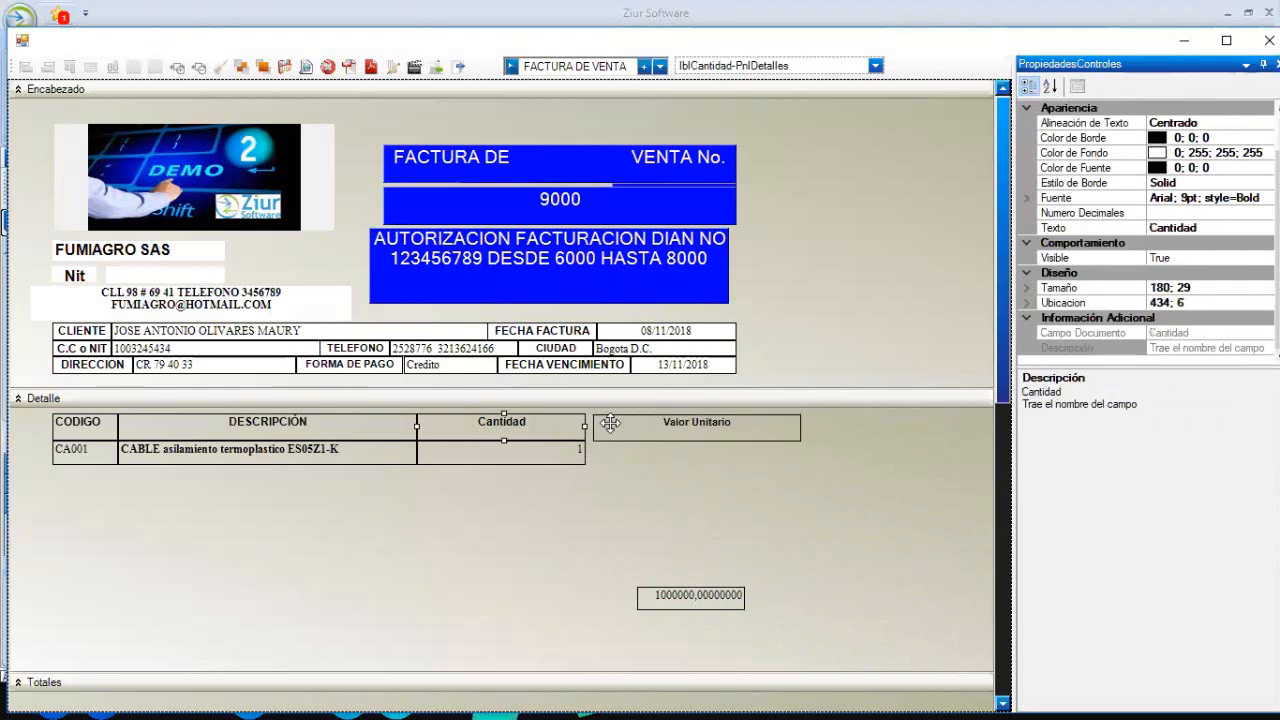
pyautogui.keyDown('ctrl'); pyautogui.click(610, 423); pyautogui.keyUp('ctrl')
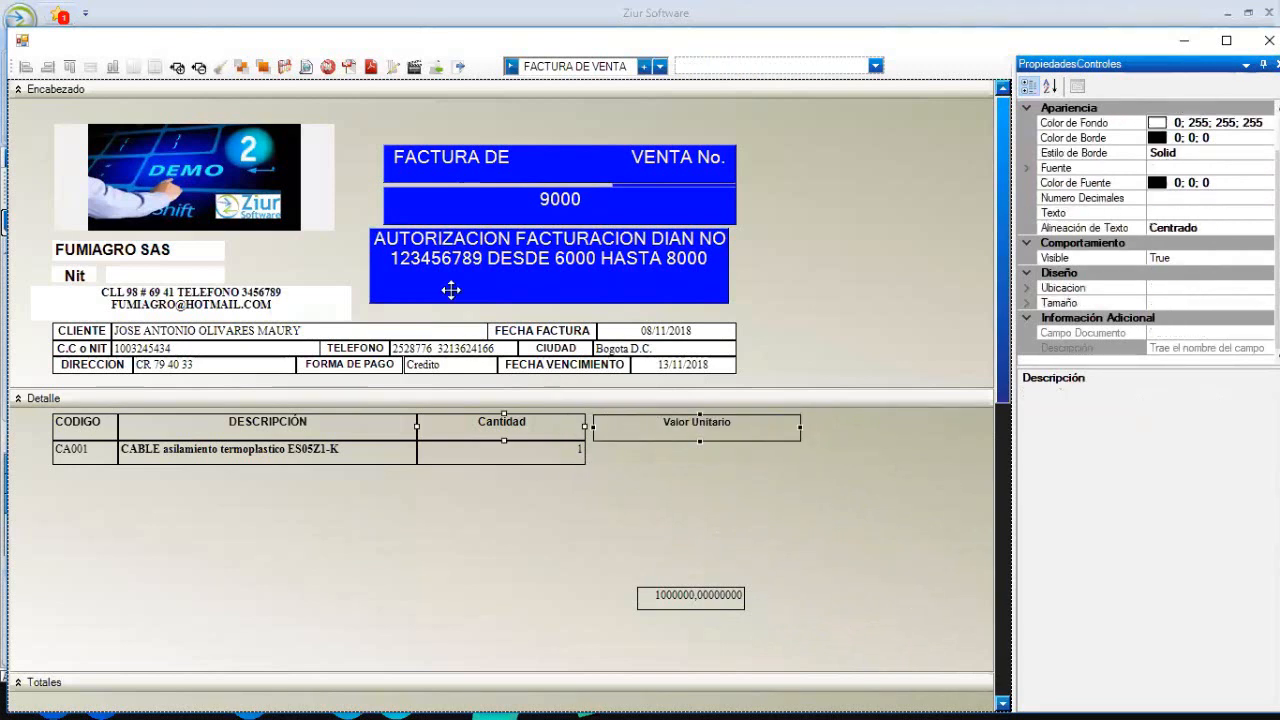
pyautogui.click(113, 68)
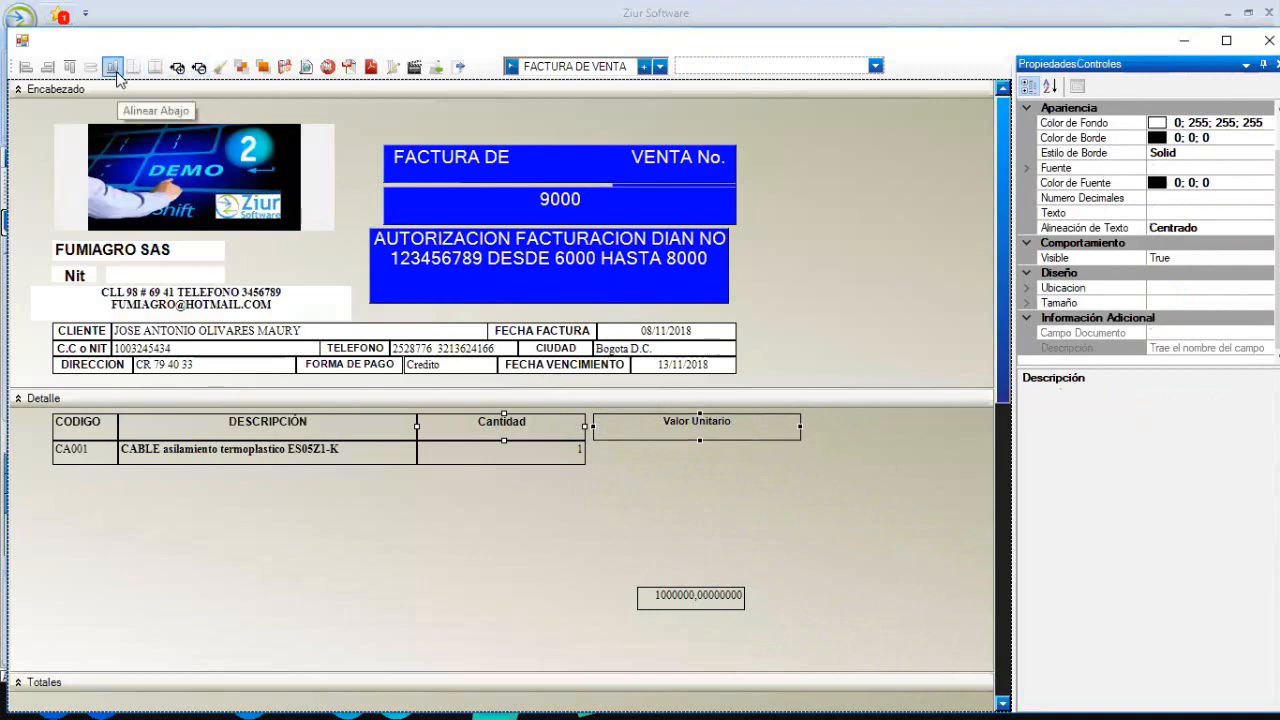
pyautogui.click(793, 510)
pyautogui.click(719, 363)
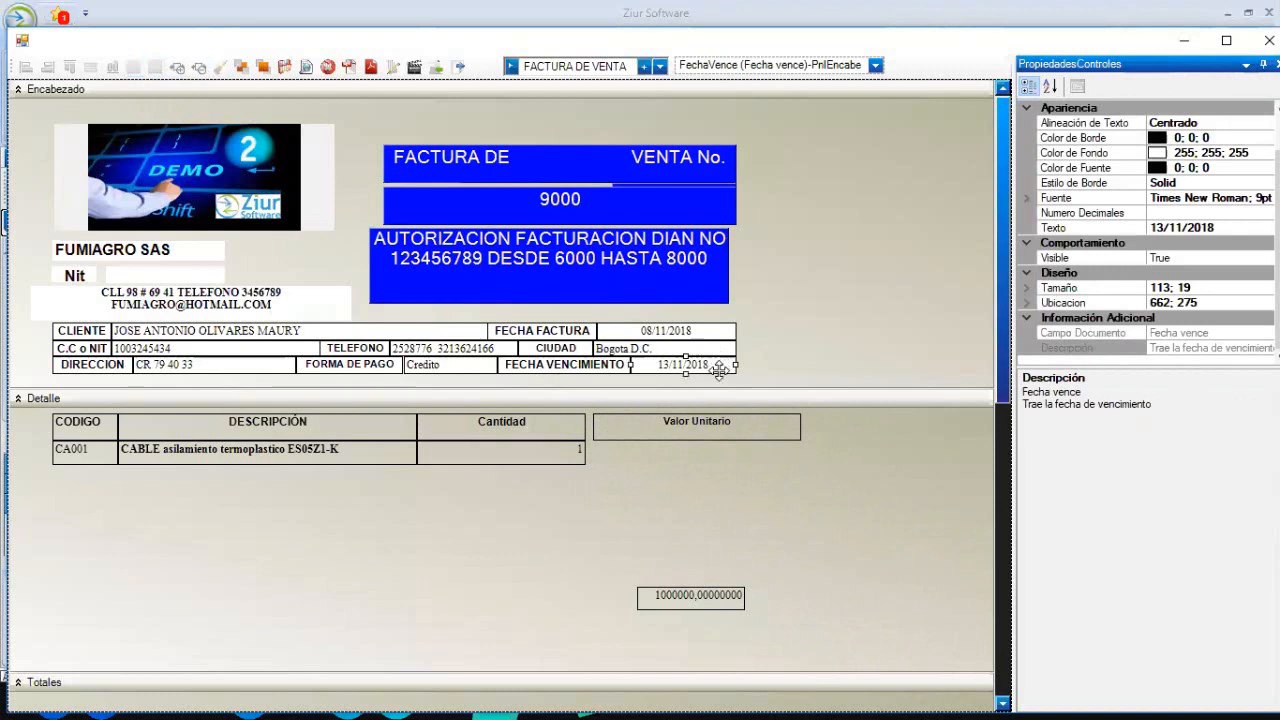
pyautogui.keyDown('ctrl'); pyautogui.click(727, 424); pyautogui.keyUp('ctrl')
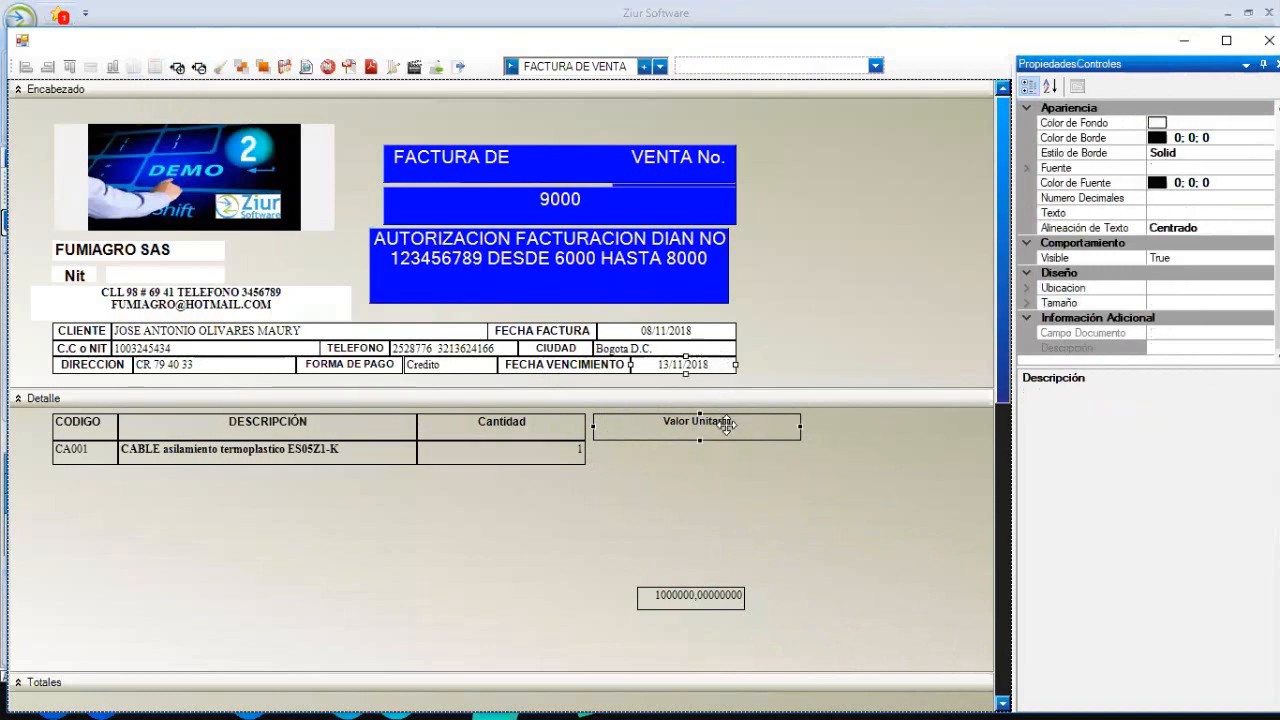
pyautogui.click(47, 67)
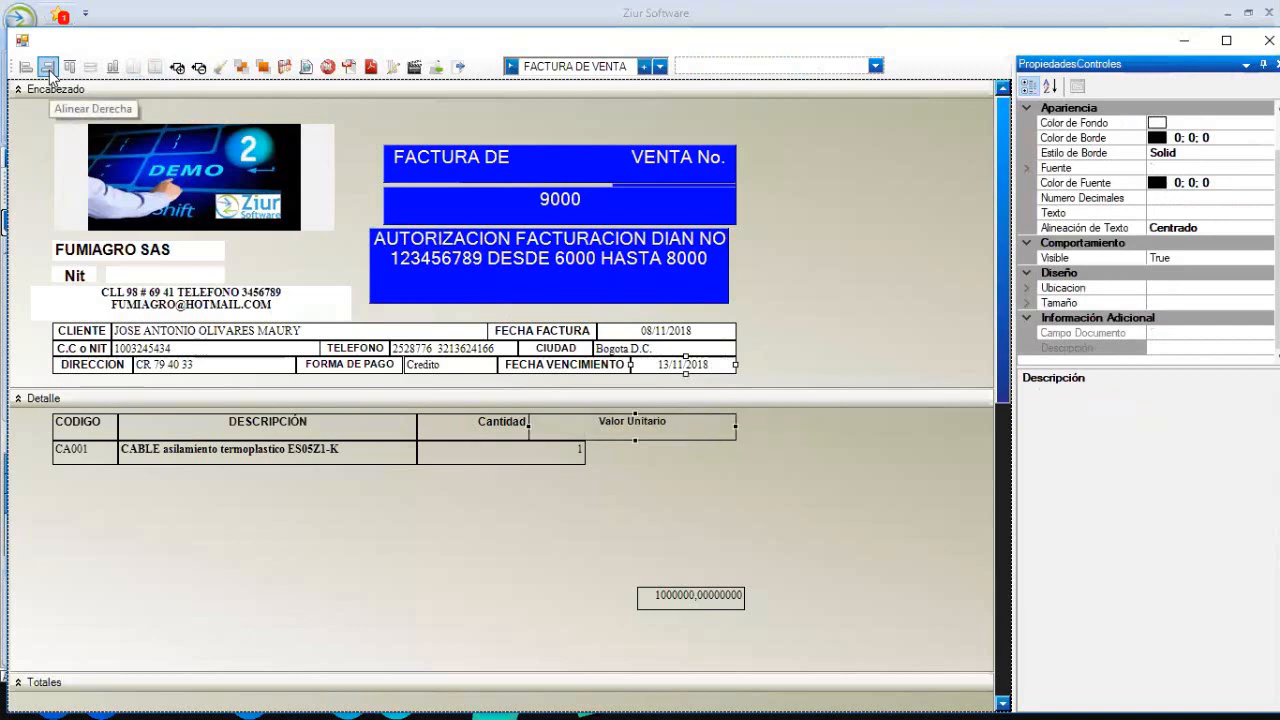
pyautogui.click(680, 490)
pyautogui.click(663, 434)
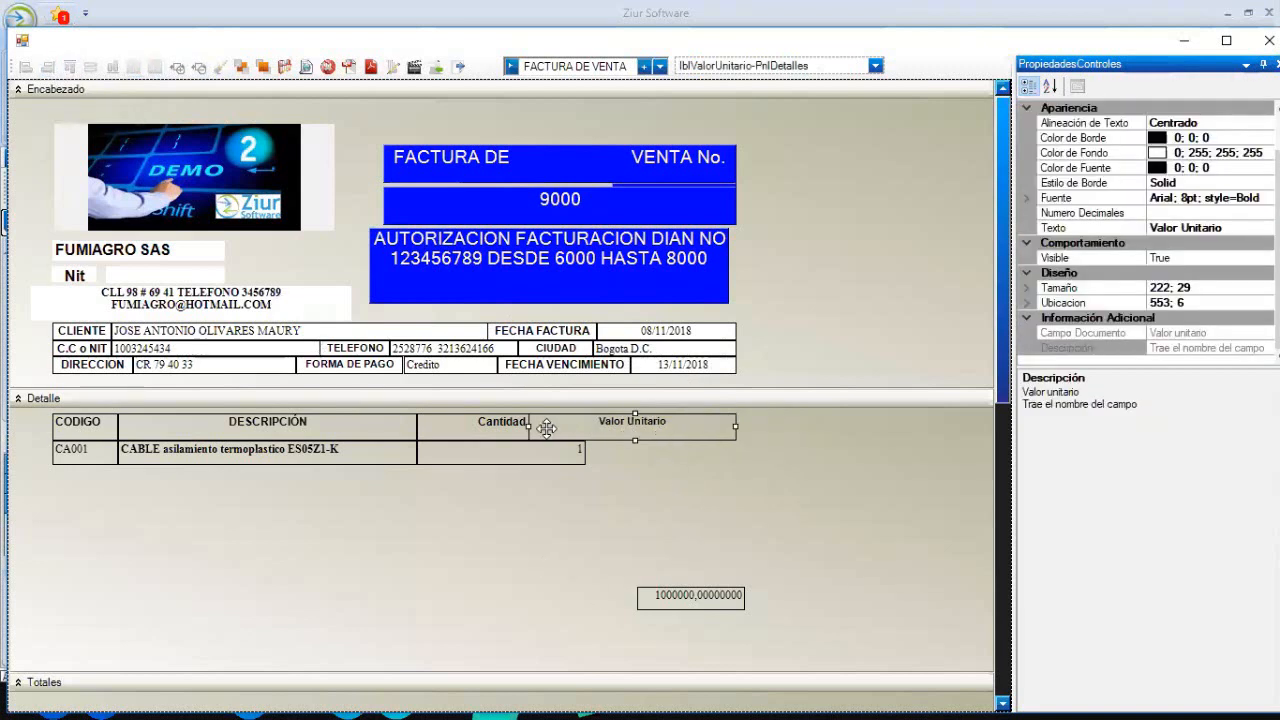
pyautogui.moveTo(540, 426); pyautogui.dragTo(586, 431)
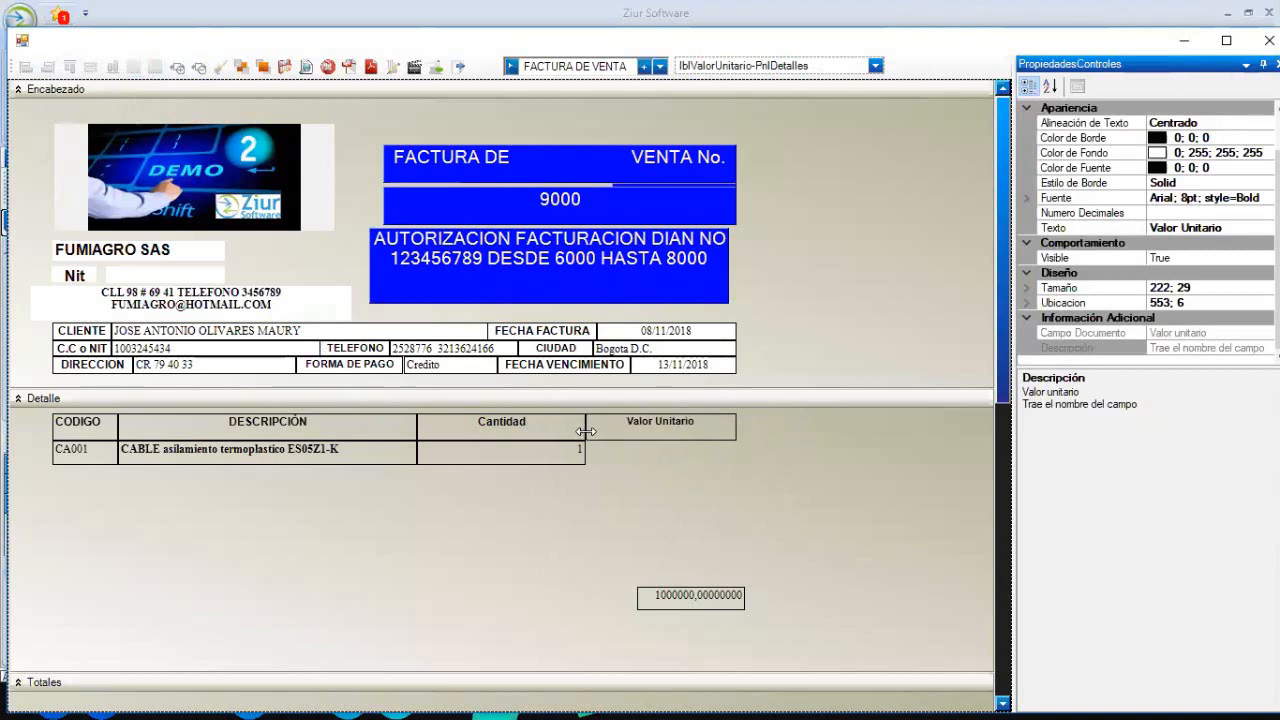
pyautogui.click(658, 476)
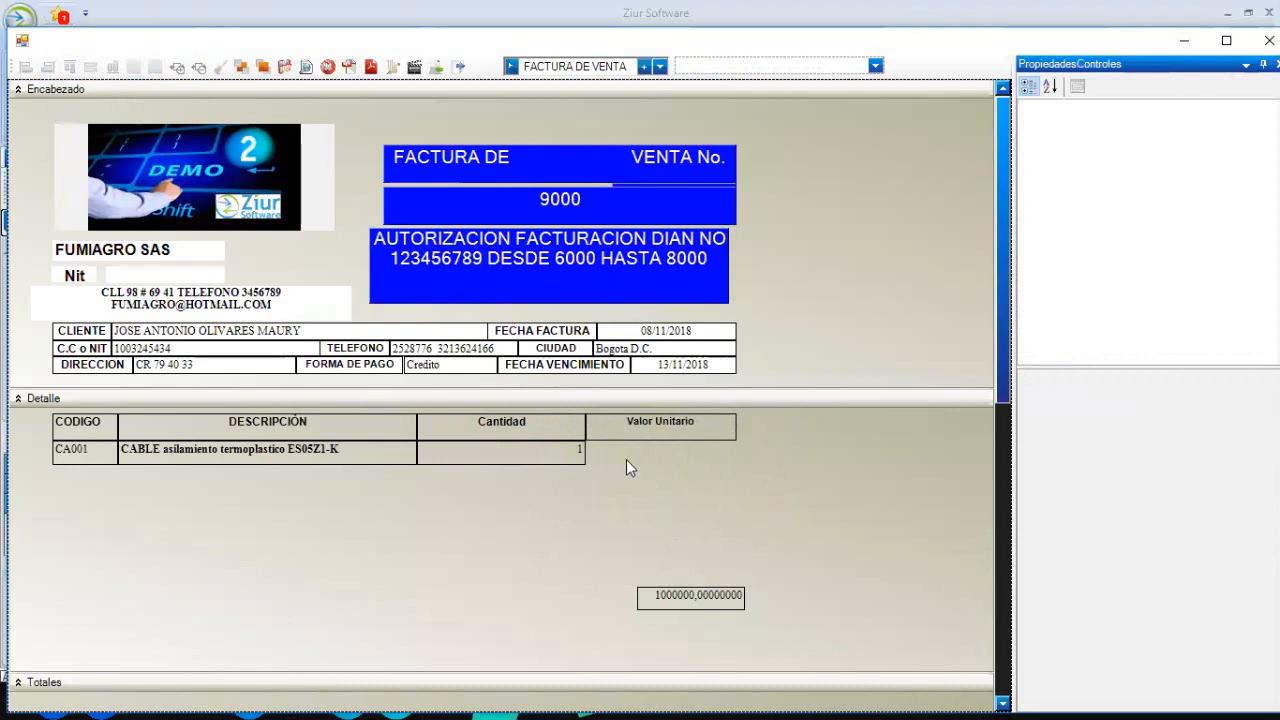
# - Bottom-align the 1000000 value with Cantidad's value, matching Valor Unitario's width and right edge
pyautogui.click(684, 592)
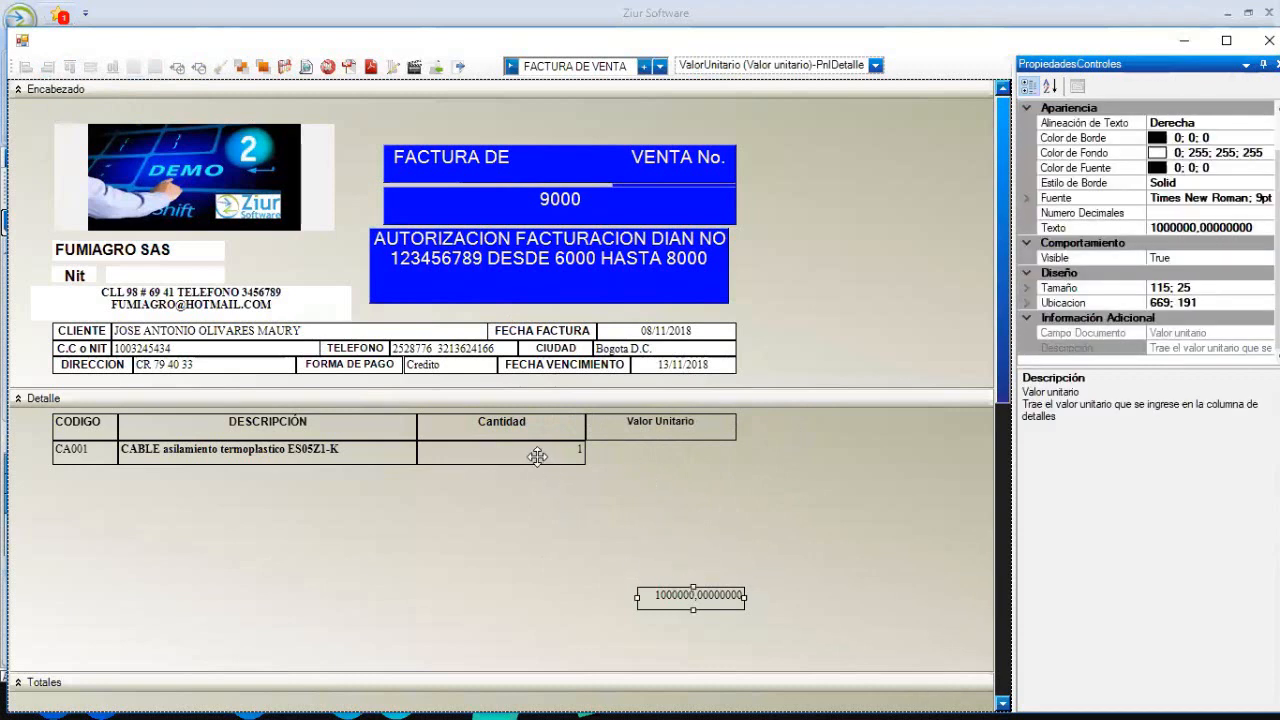
pyautogui.click(537, 457)
pyautogui.keyDown('ctrl'); pyautogui.click(652, 597); pyautogui.keyUp('ctrl')
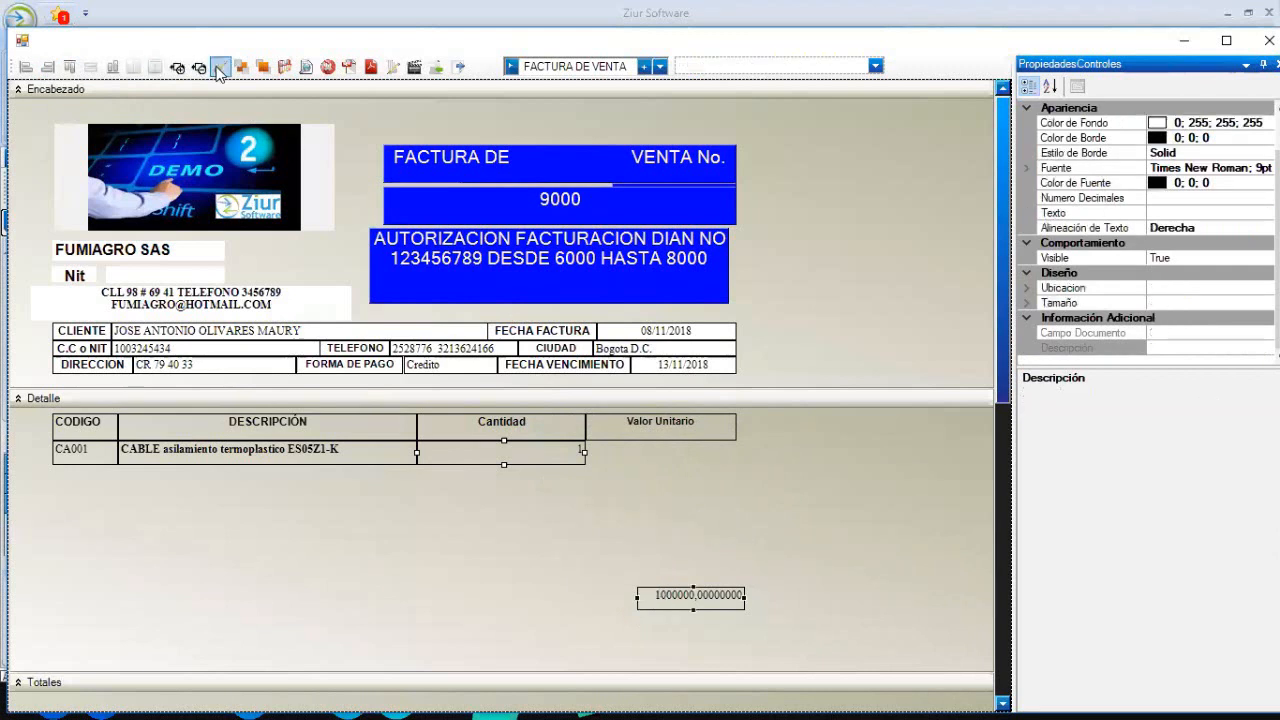
pyautogui.click(114, 70)
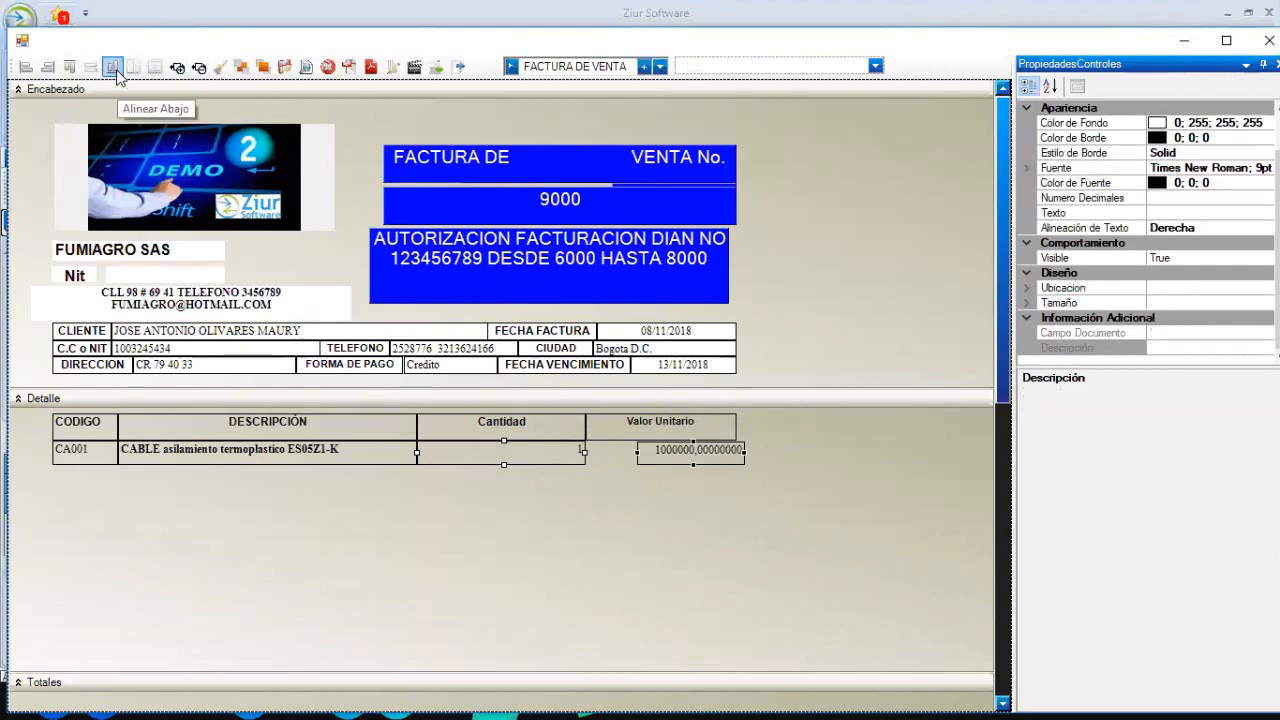
pyautogui.click(672, 425)
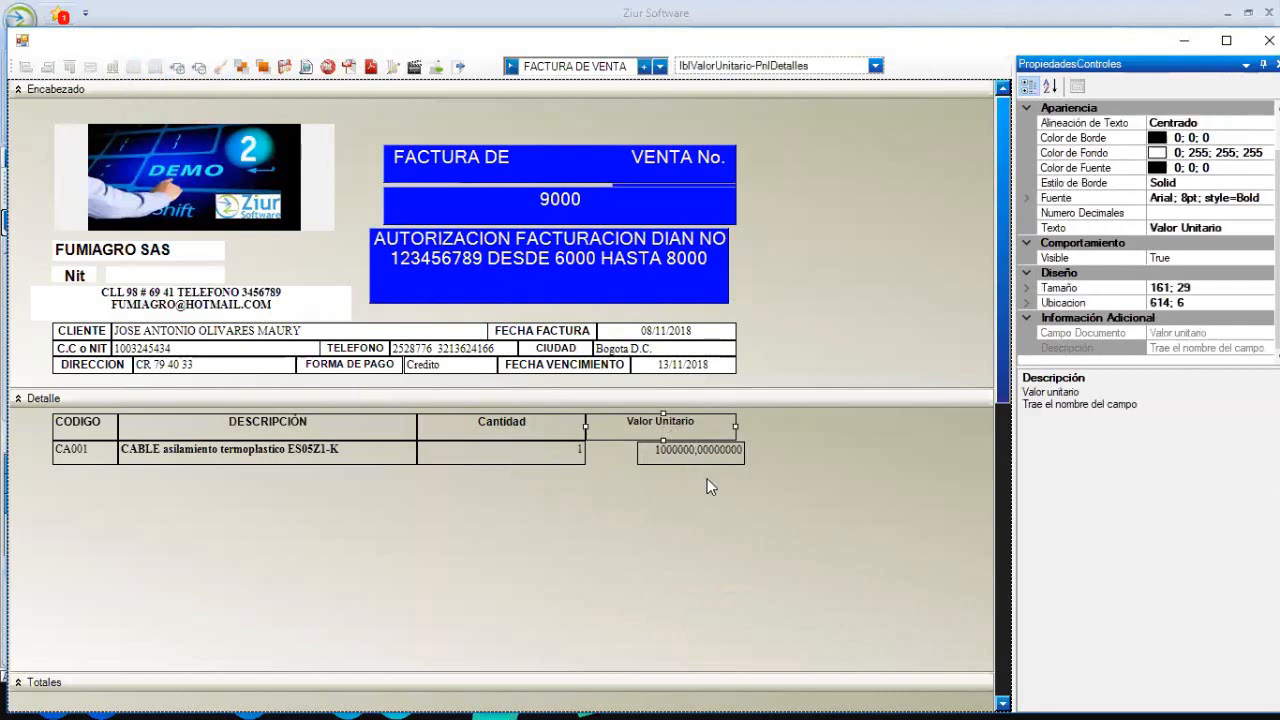
pyautogui.keyDown('ctrl'); pyautogui.click(700, 452); pyautogui.keyUp('ctrl')
pyautogui.click(90, 66)
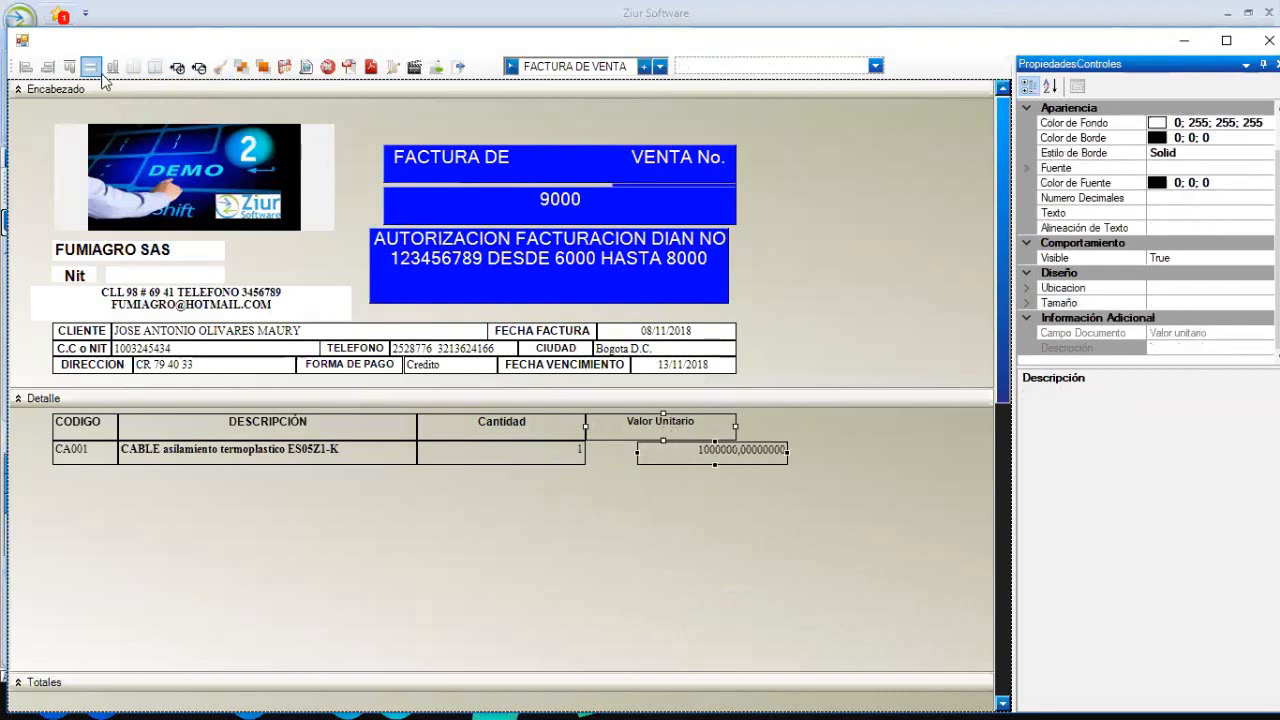
pyautogui.click(48, 68)
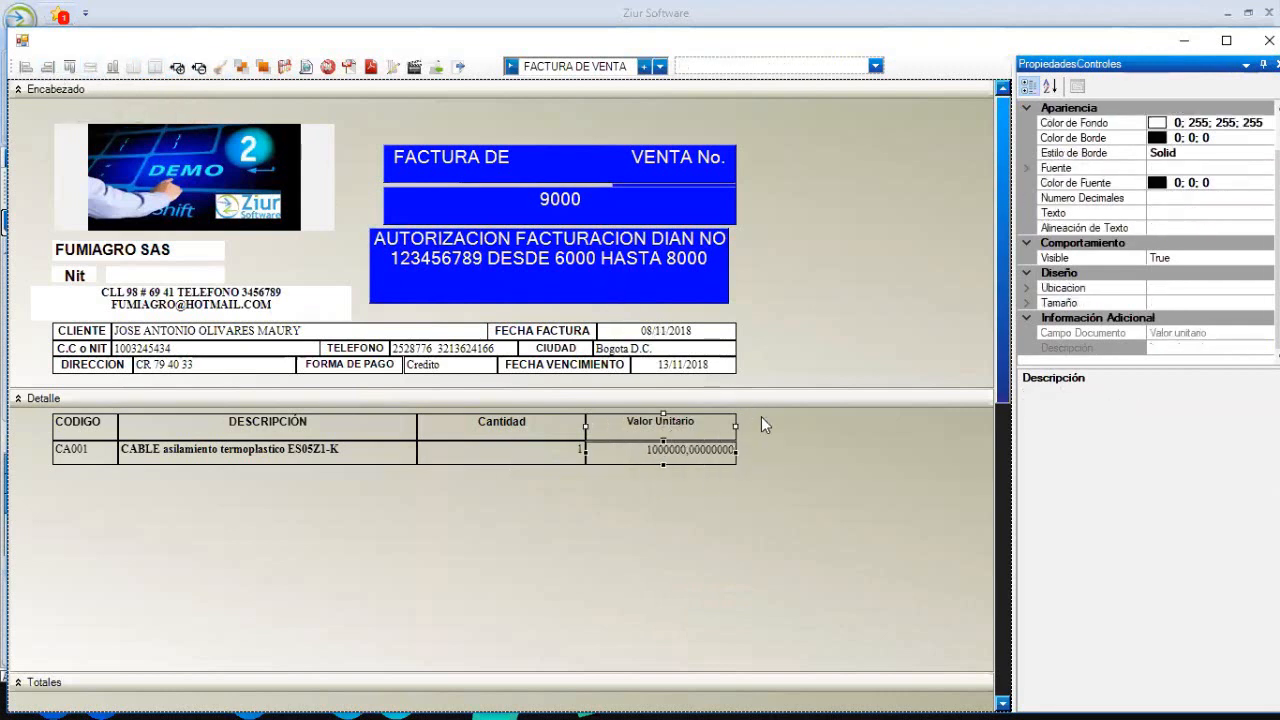
pyautogui.click(761, 418)
pyautogui.click(541, 451)
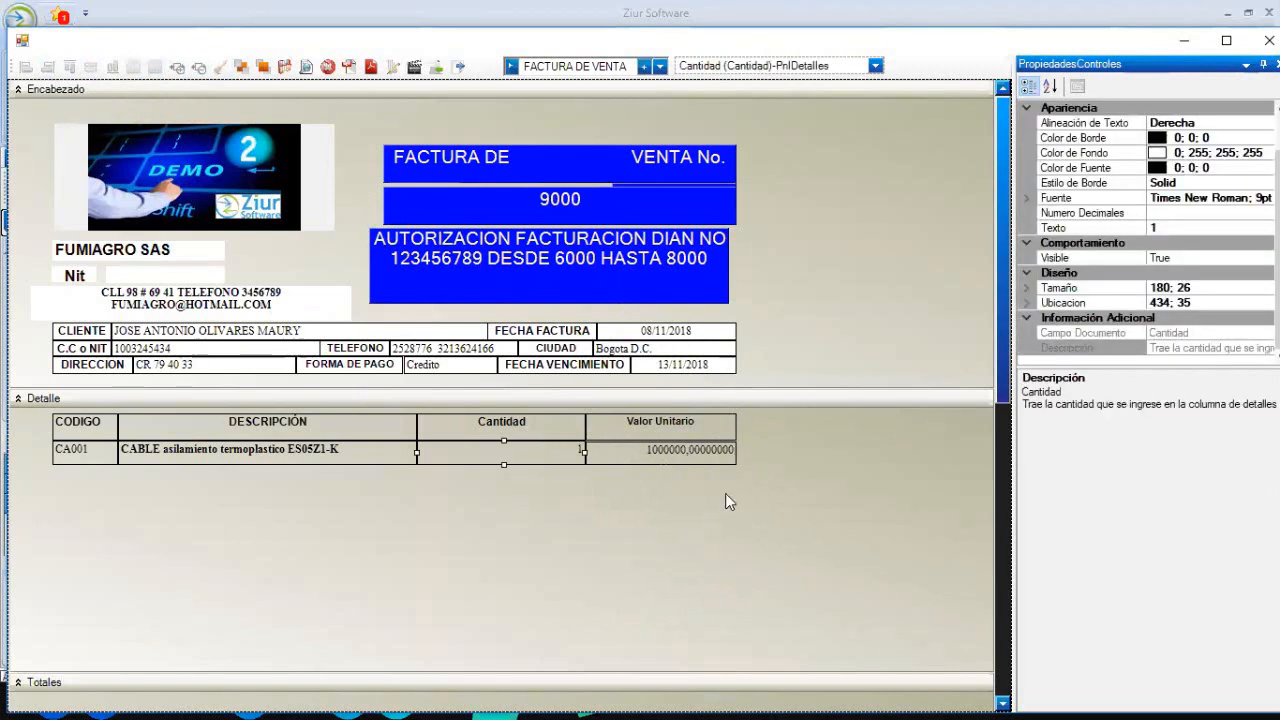
pyautogui.click(306, 67)
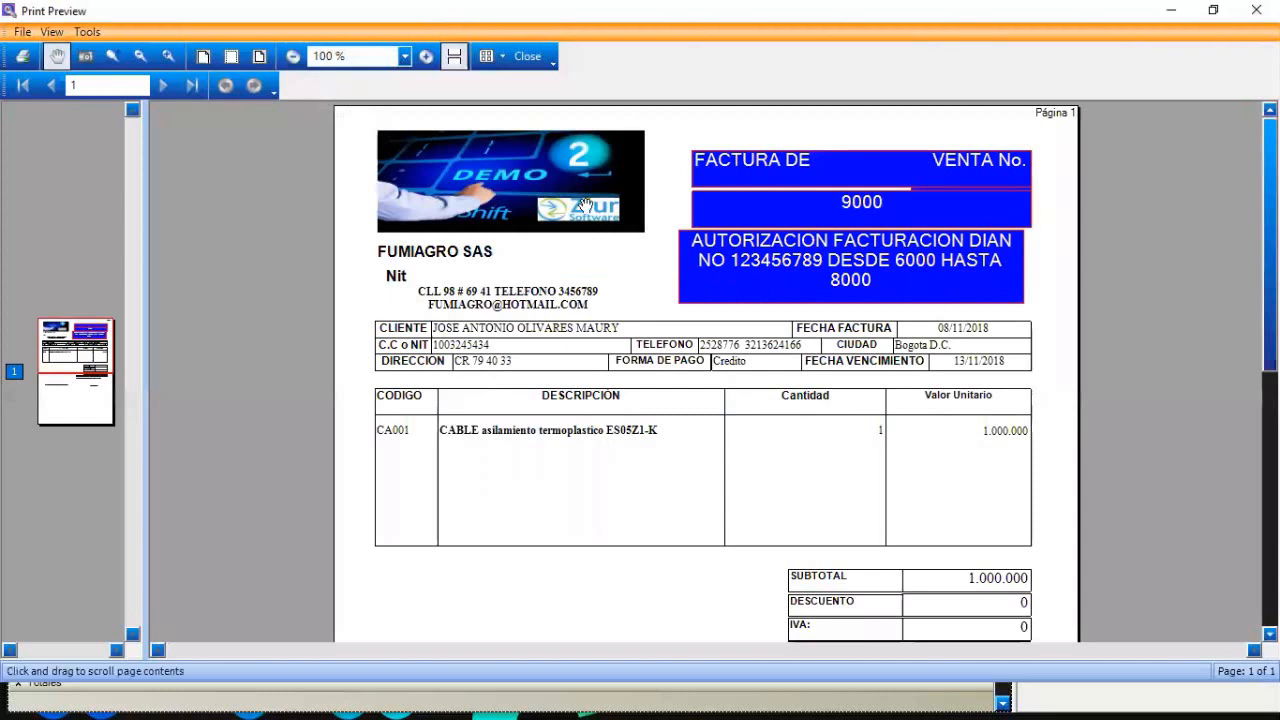
pyautogui.press('XF86AudioLowerVolume')
pyautogui.click(519, 54)
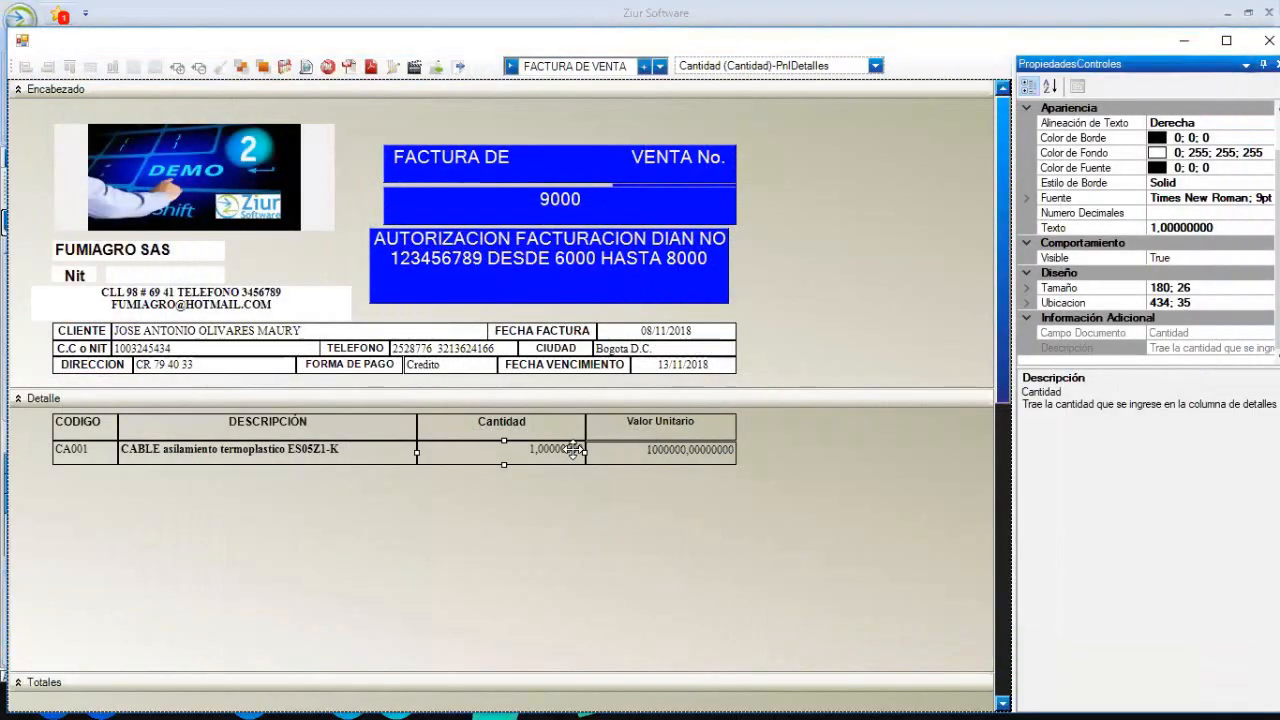
# - Give the unit-price value field the Cantidad value's height and preview the printout
pyautogui.keyDown('ctrl'); pyautogui.click(612, 456); pyautogui.keyUp('ctrl')
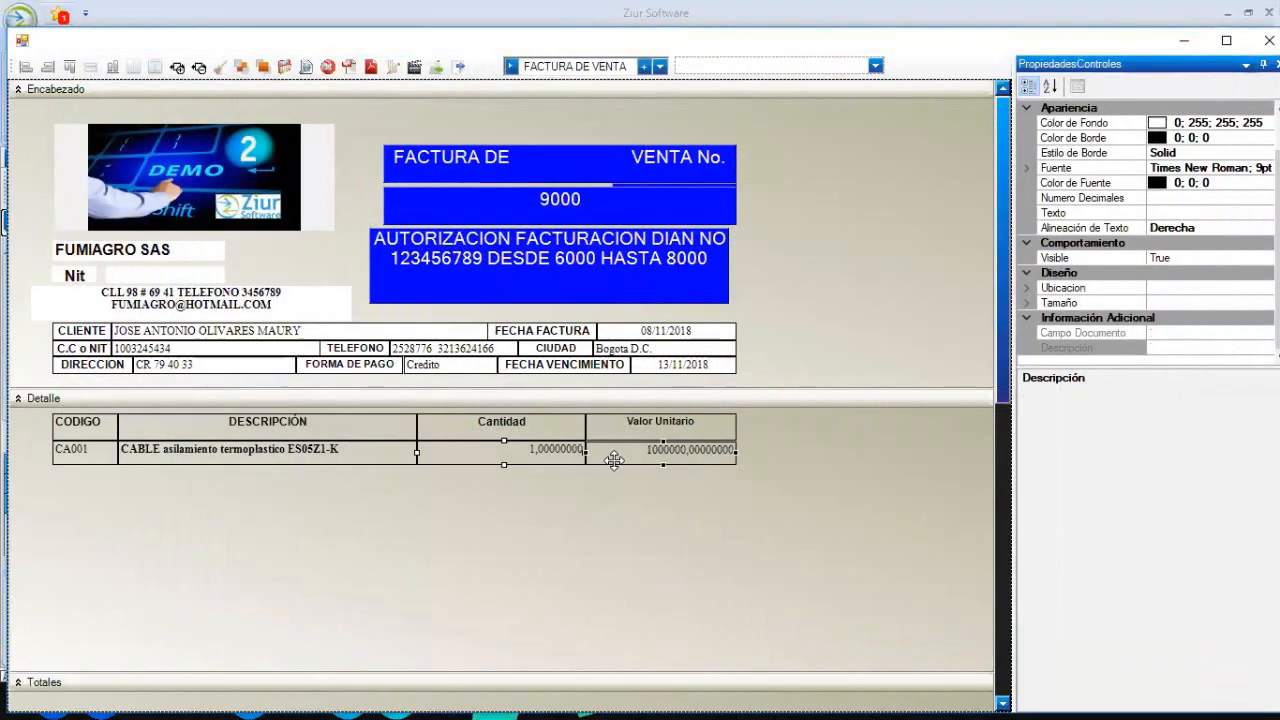
pyautogui.click(122, 67)
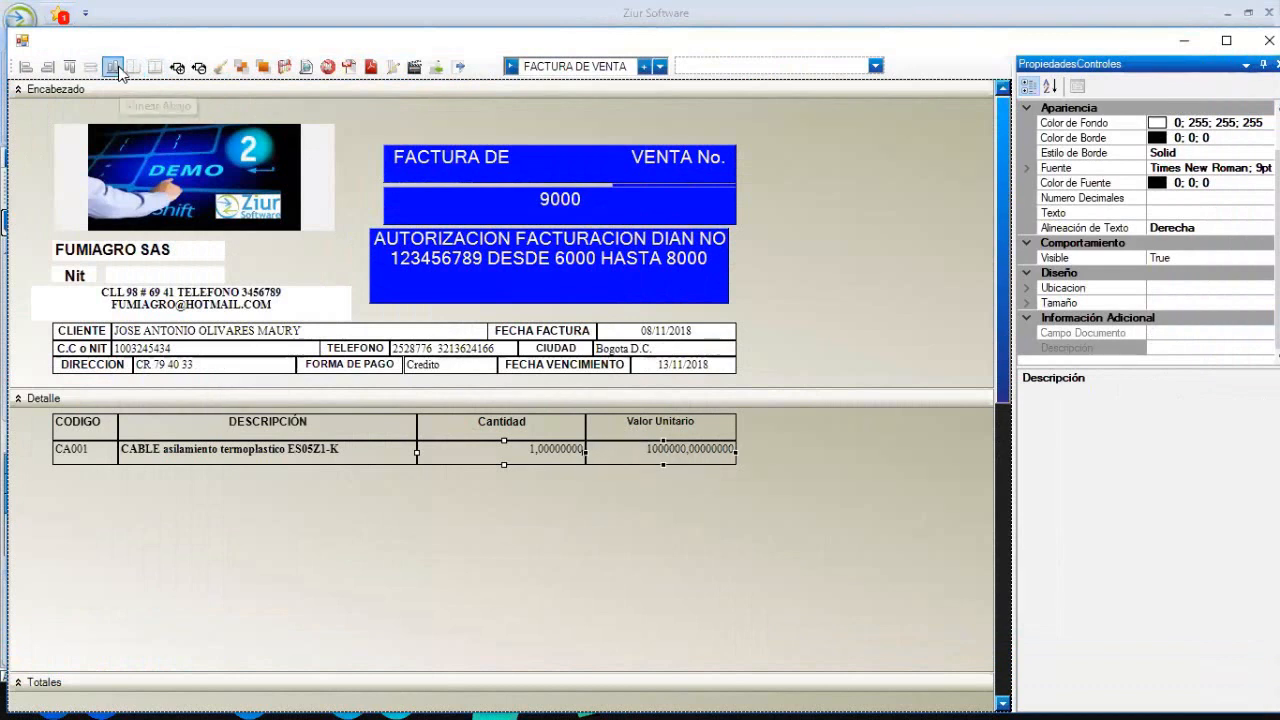
pyautogui.click(858, 446)
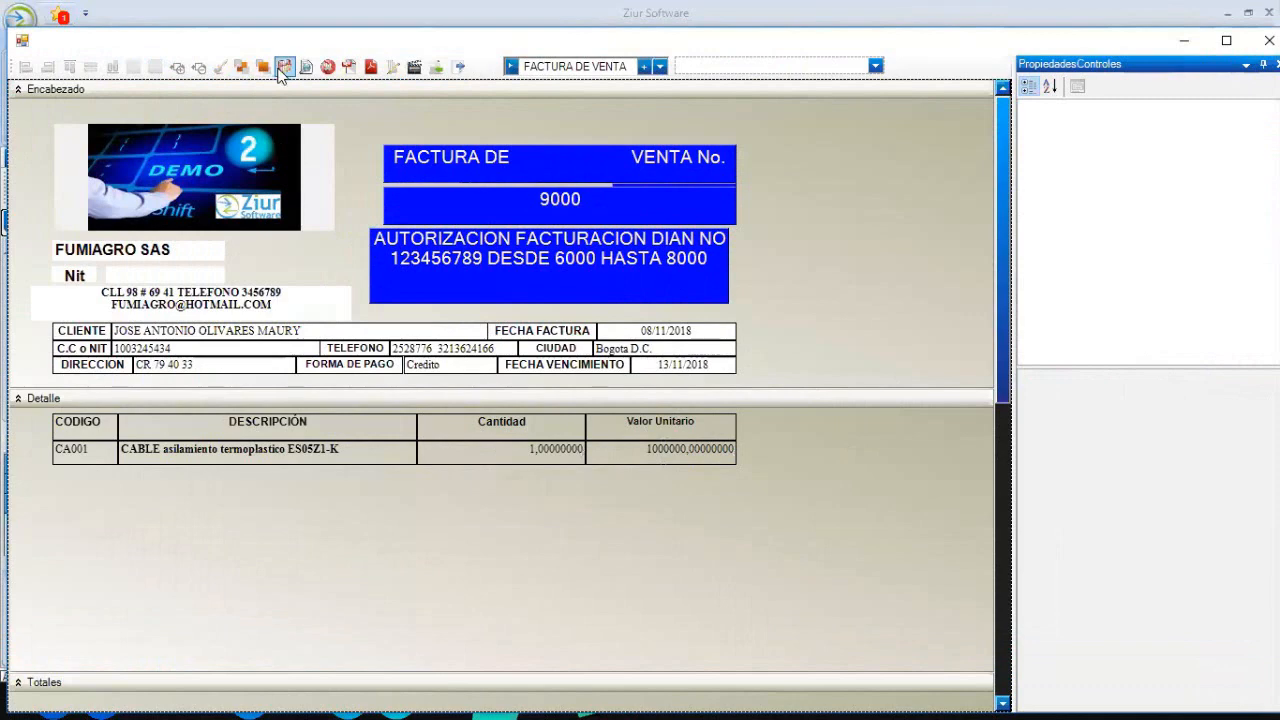
pyautogui.click(307, 66)
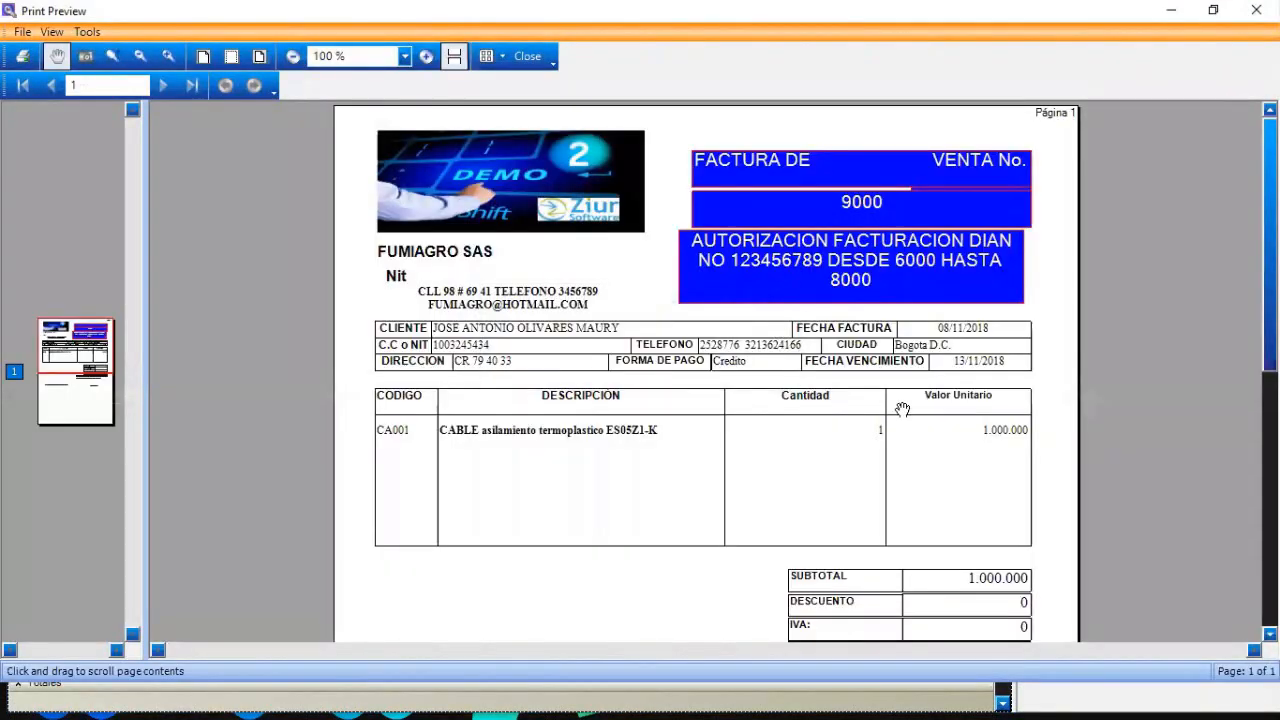
# - Check the preview's totals, then close Print Preview and the template designer
pyautogui.scroll(-8, 893, 300)
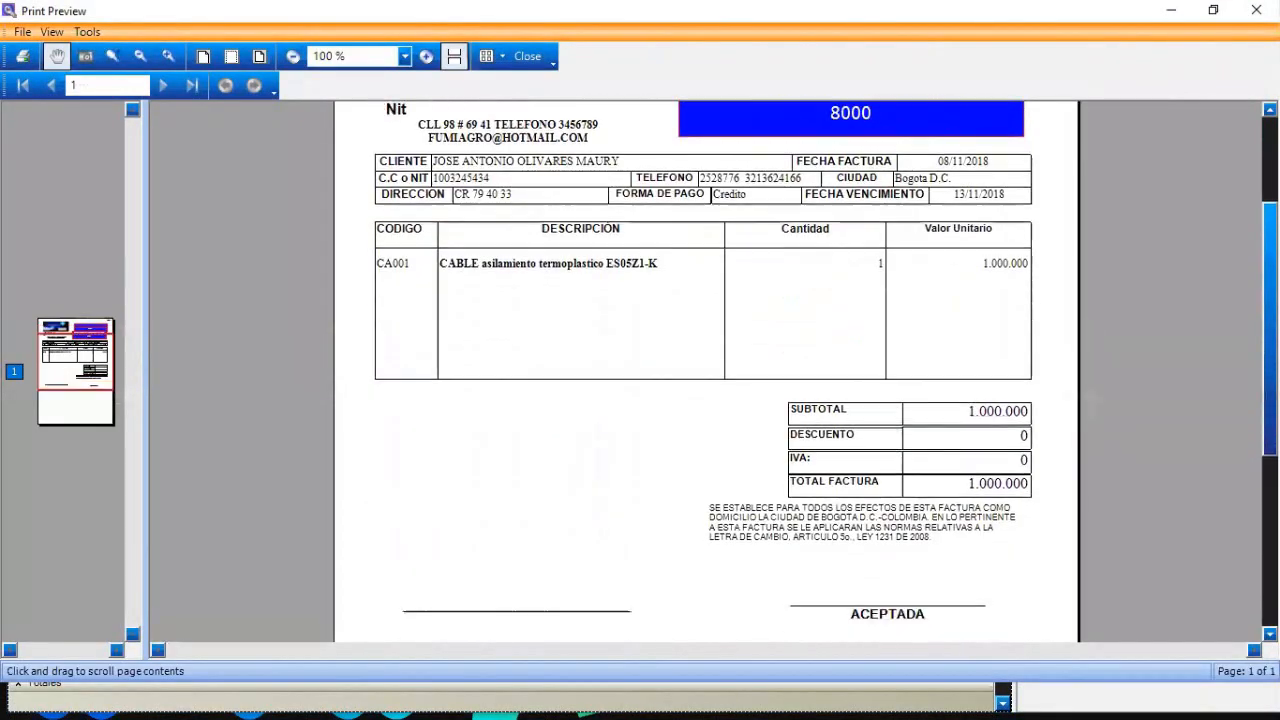
pyautogui.scroll(8, 893, 108)
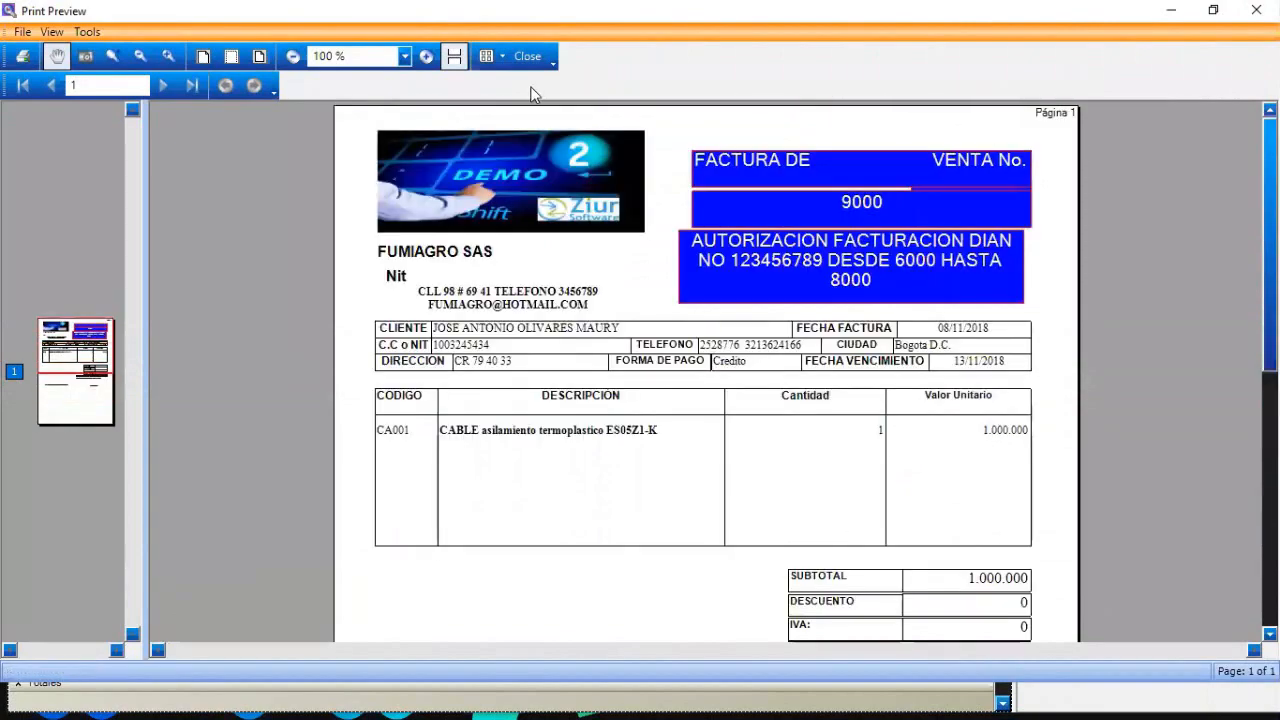
pyautogui.click(521, 58)
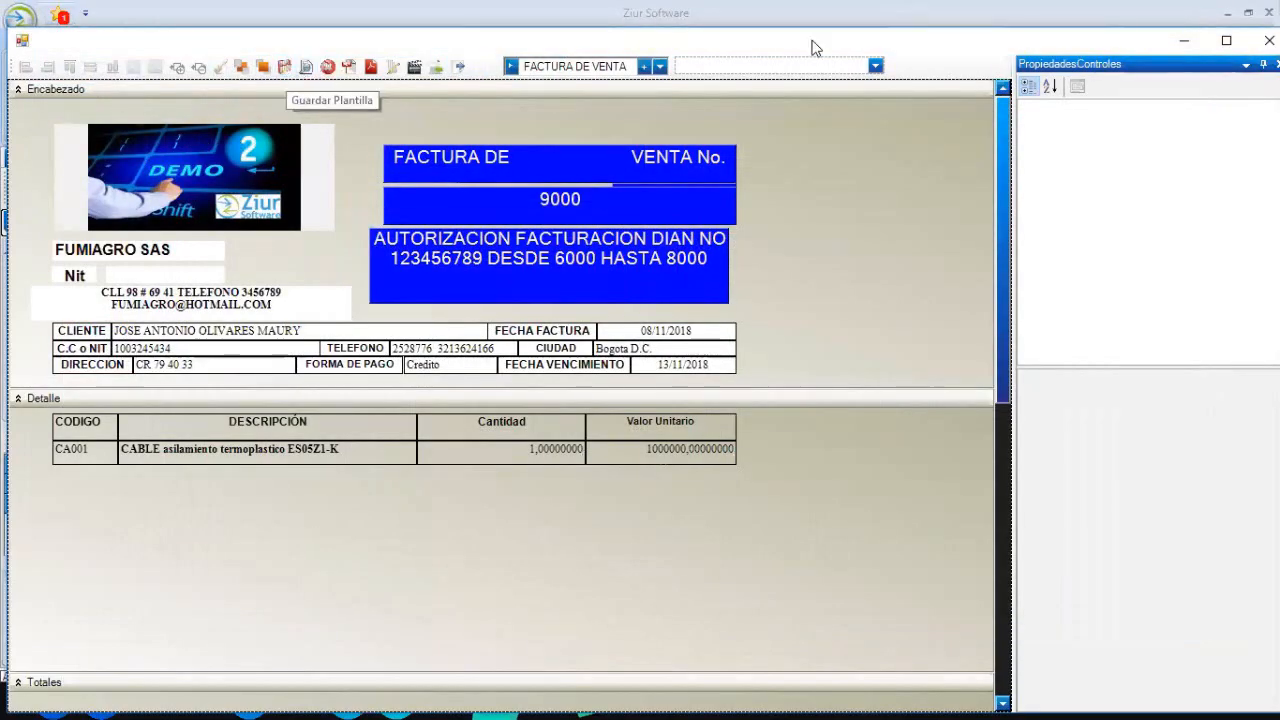
pyautogui.click(1269, 41)
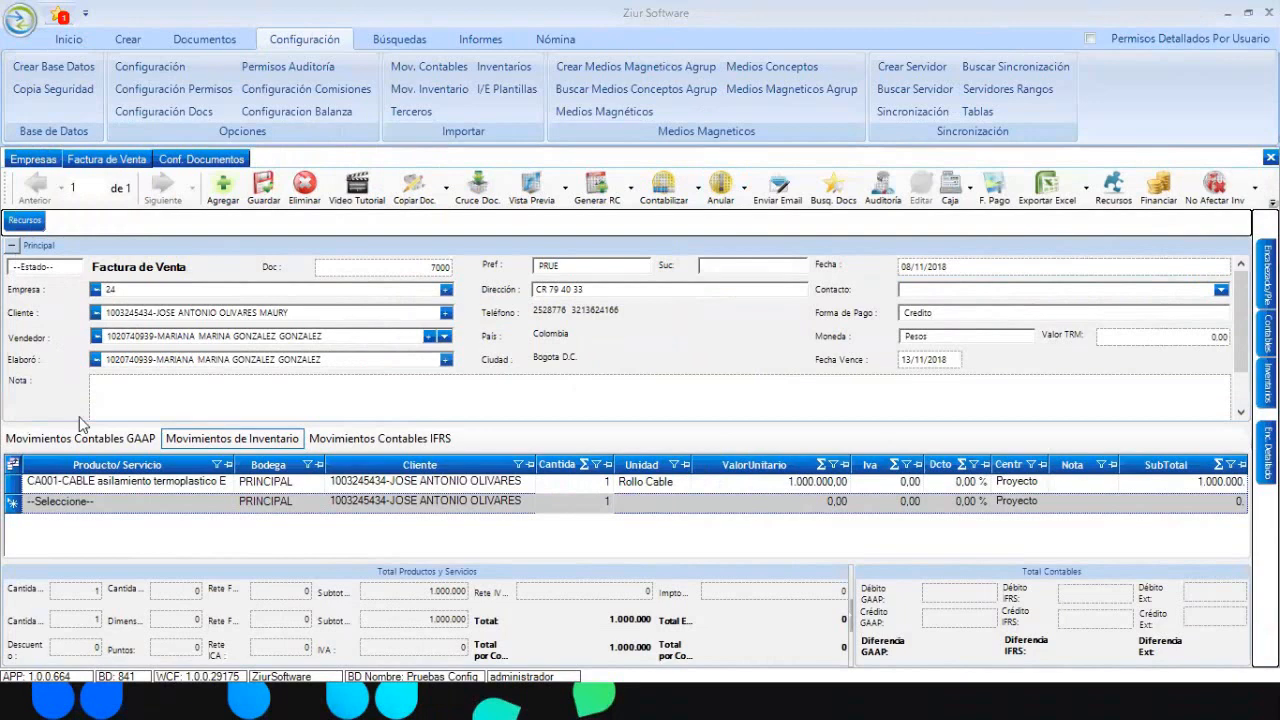
# - Add the ValorPuntos column to the item grid and widen it
pyautogui.click(13, 465)
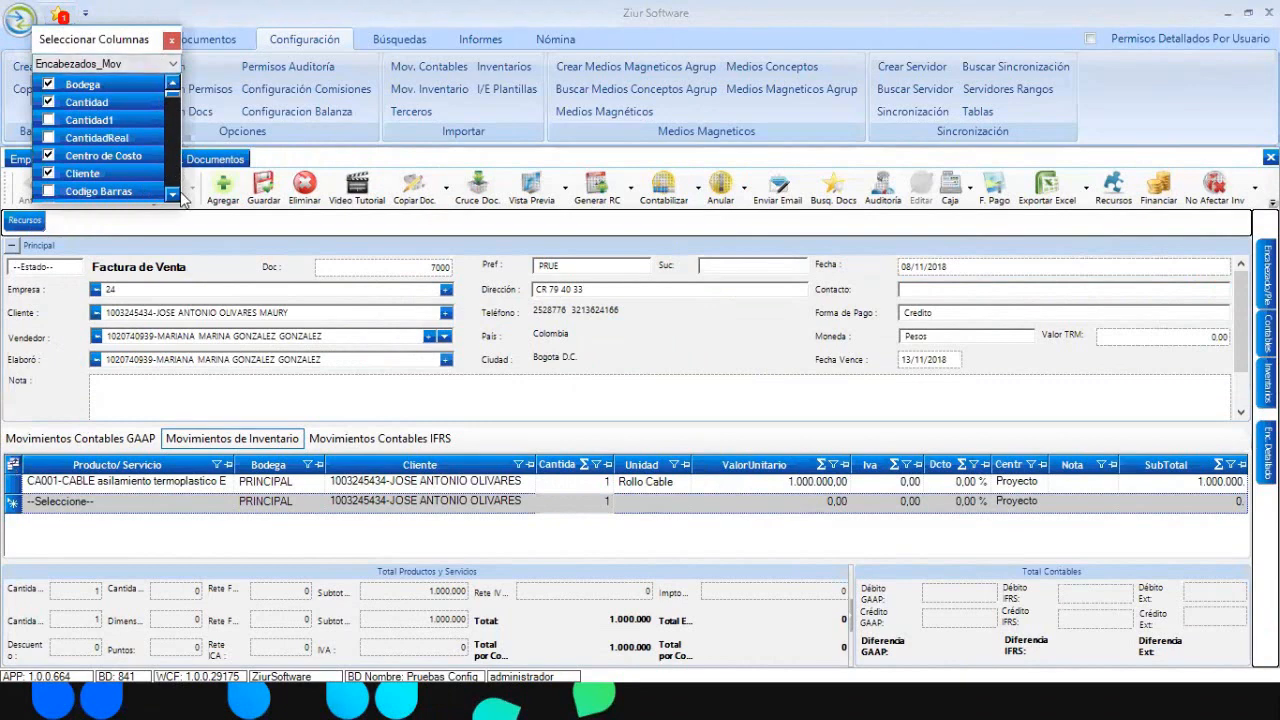
pyautogui.doubleClick(144, 44)
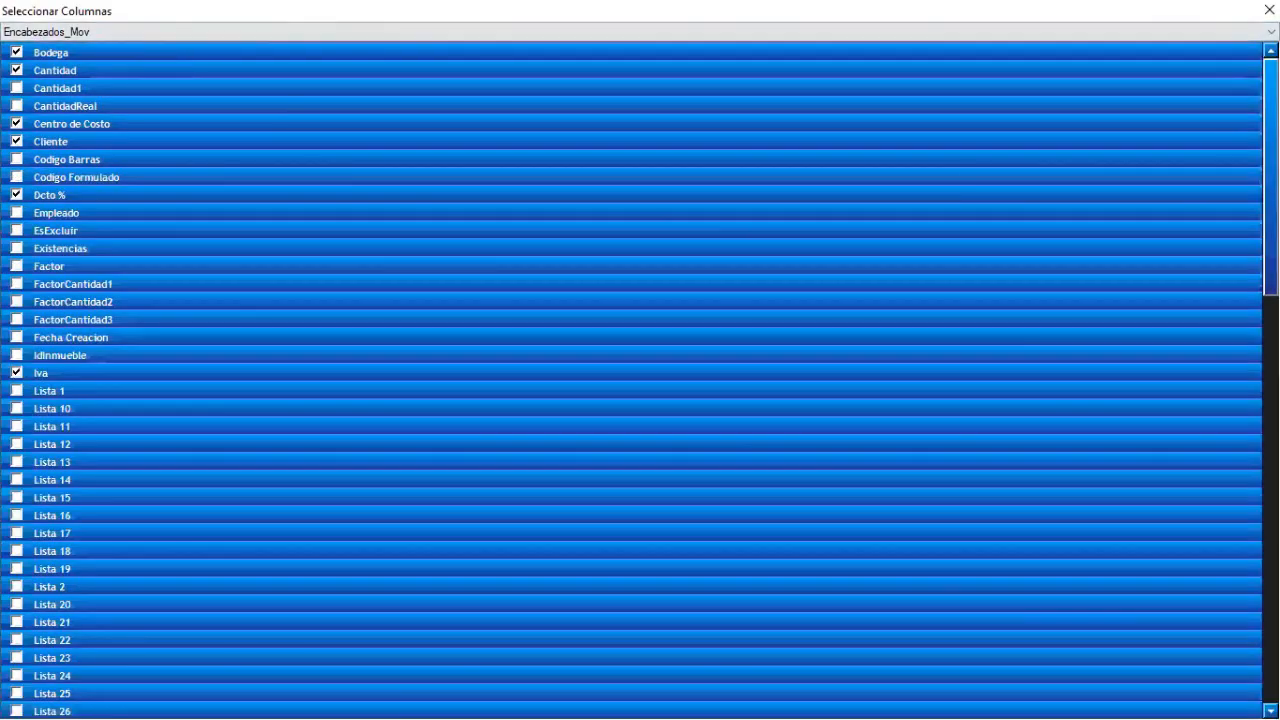
pyautogui.scroll(-13, 640, 380)
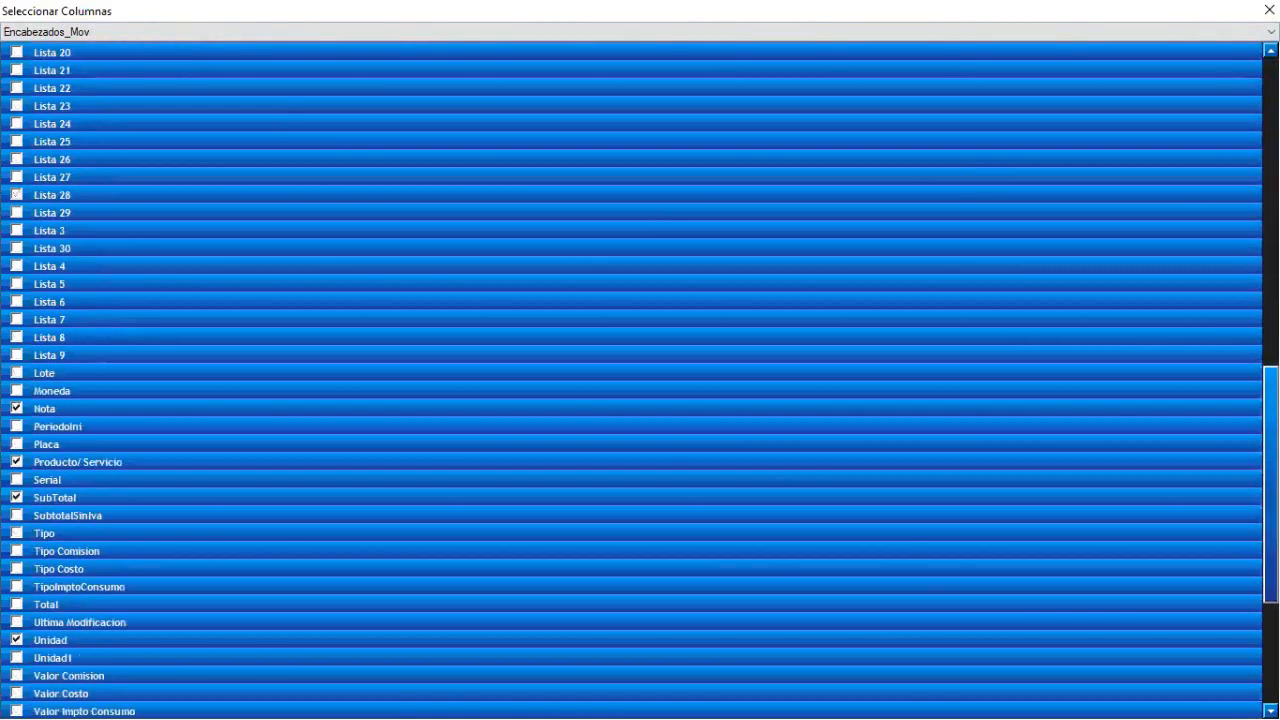
pyautogui.scroll(-2, 640, 380)
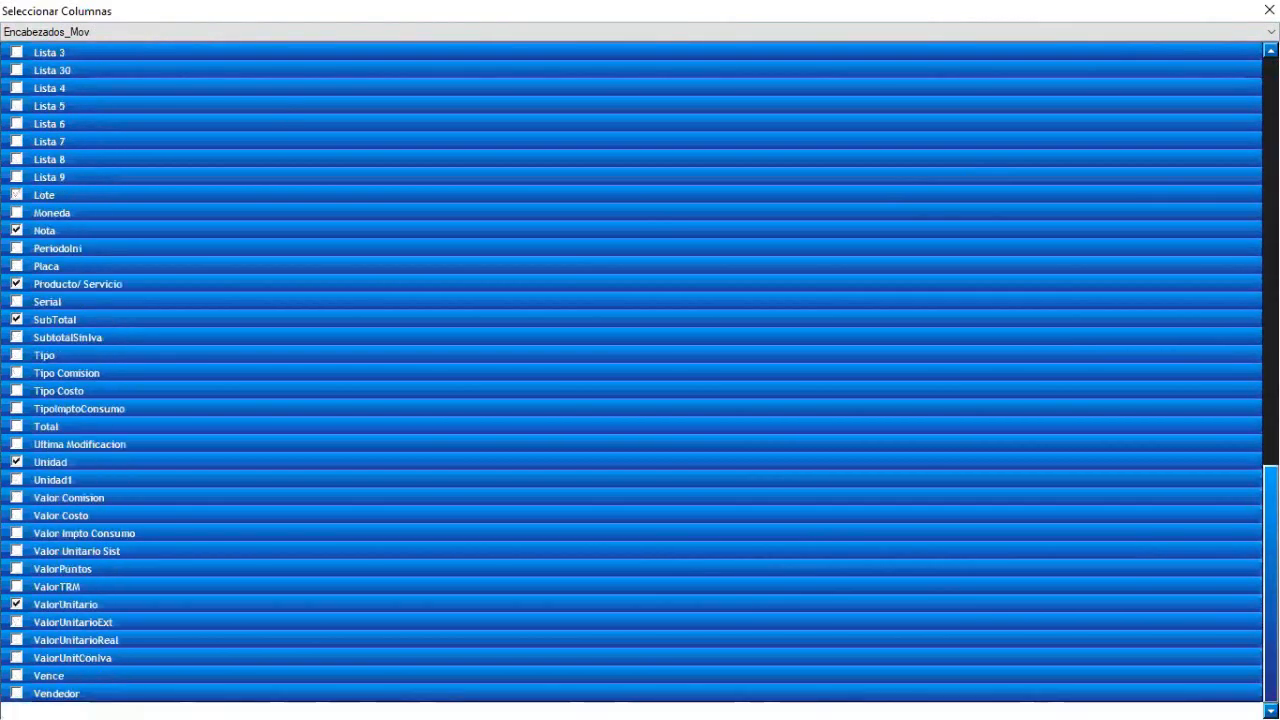
pyautogui.scroll(13, 640, 380)
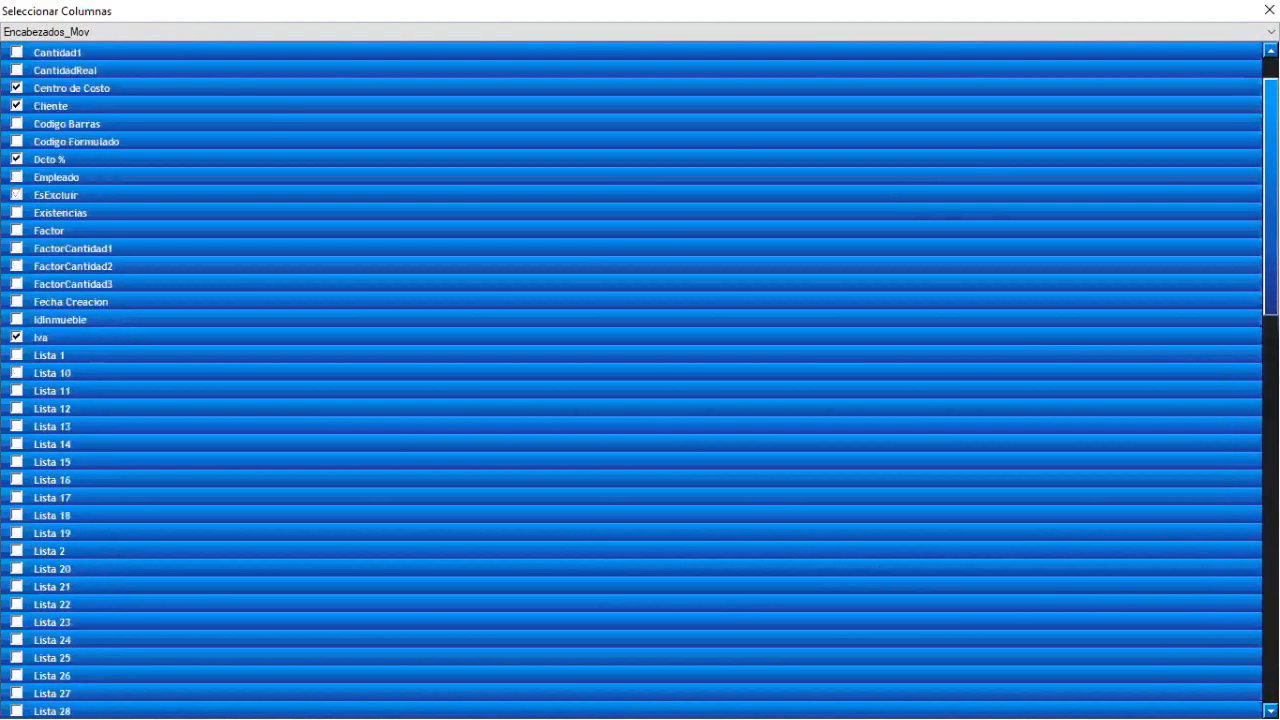
pyautogui.scroll(2, 640, 380)
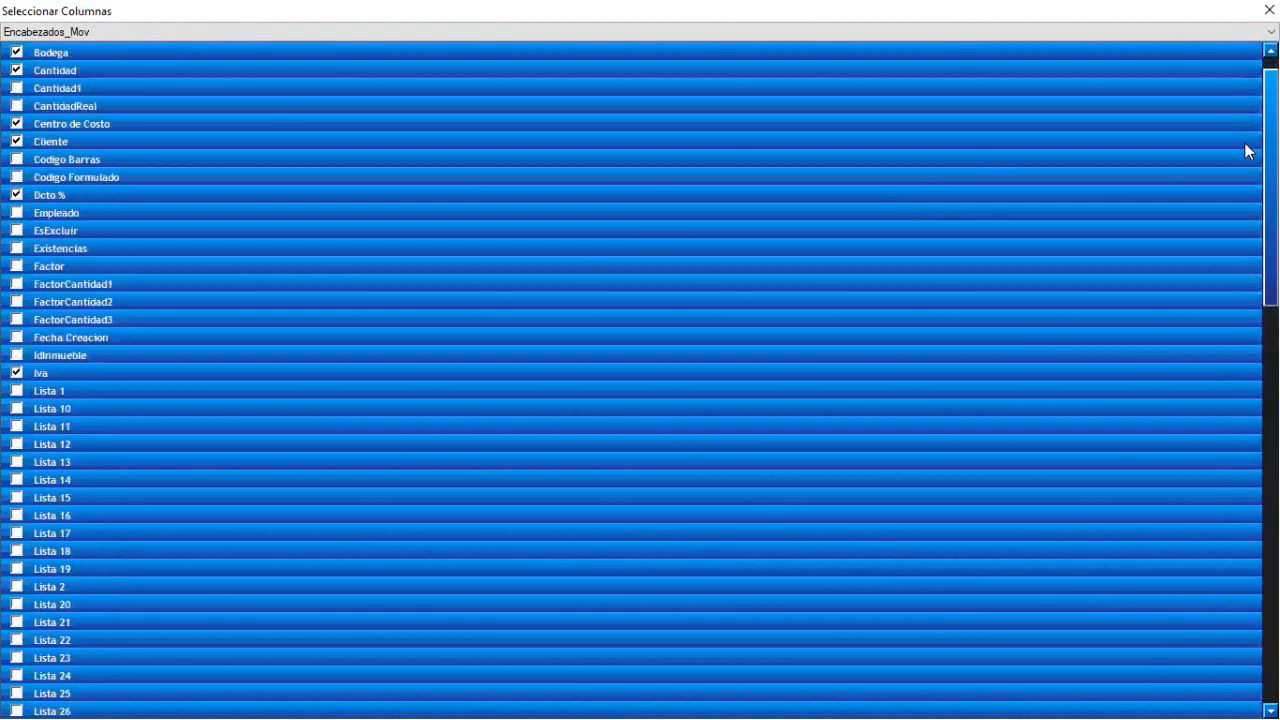
pyautogui.scroll(-2, 1240, 220)
pyautogui.scroll(-10, 1240, 230)
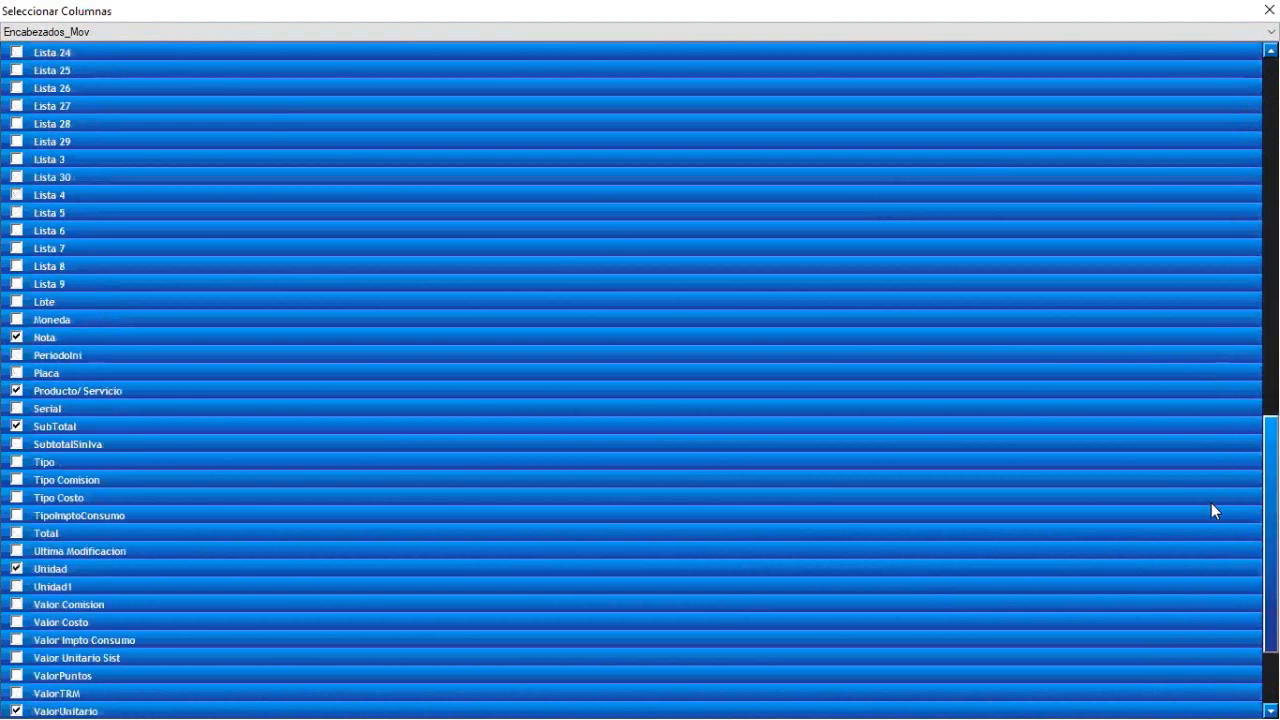
pyautogui.scroll(-1, 1214, 518)
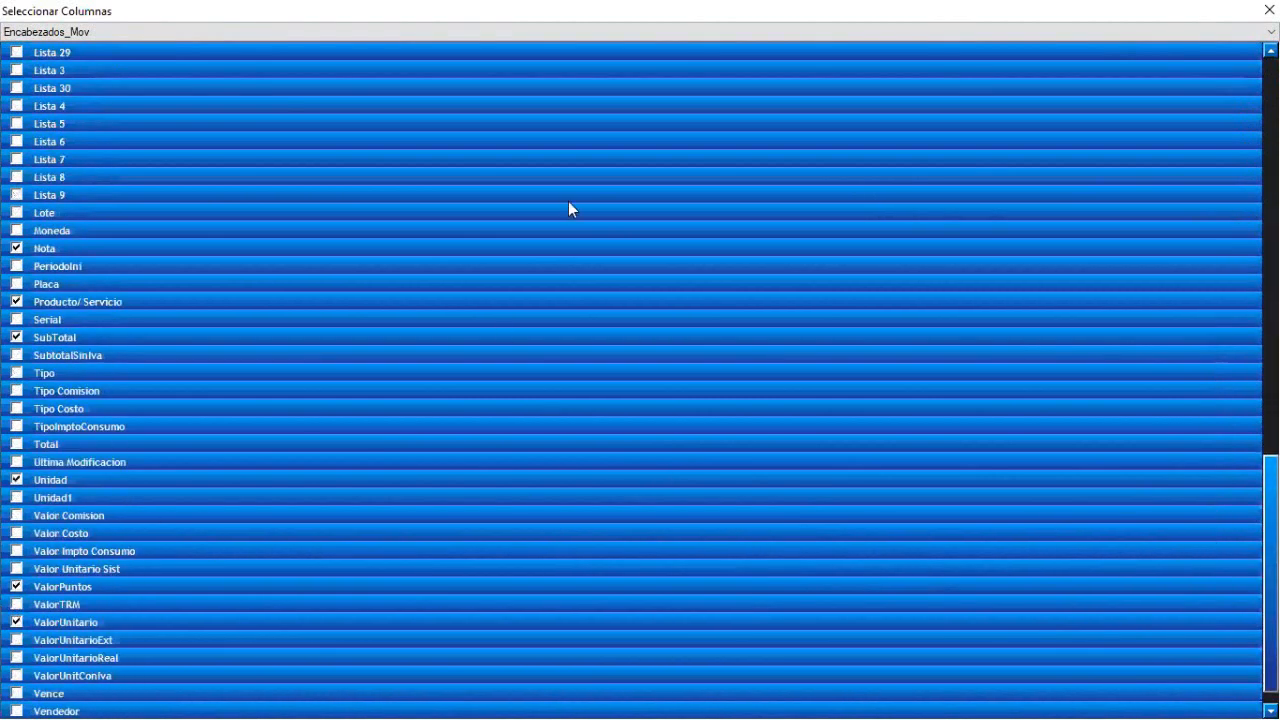
pyautogui.click(1269, 9)
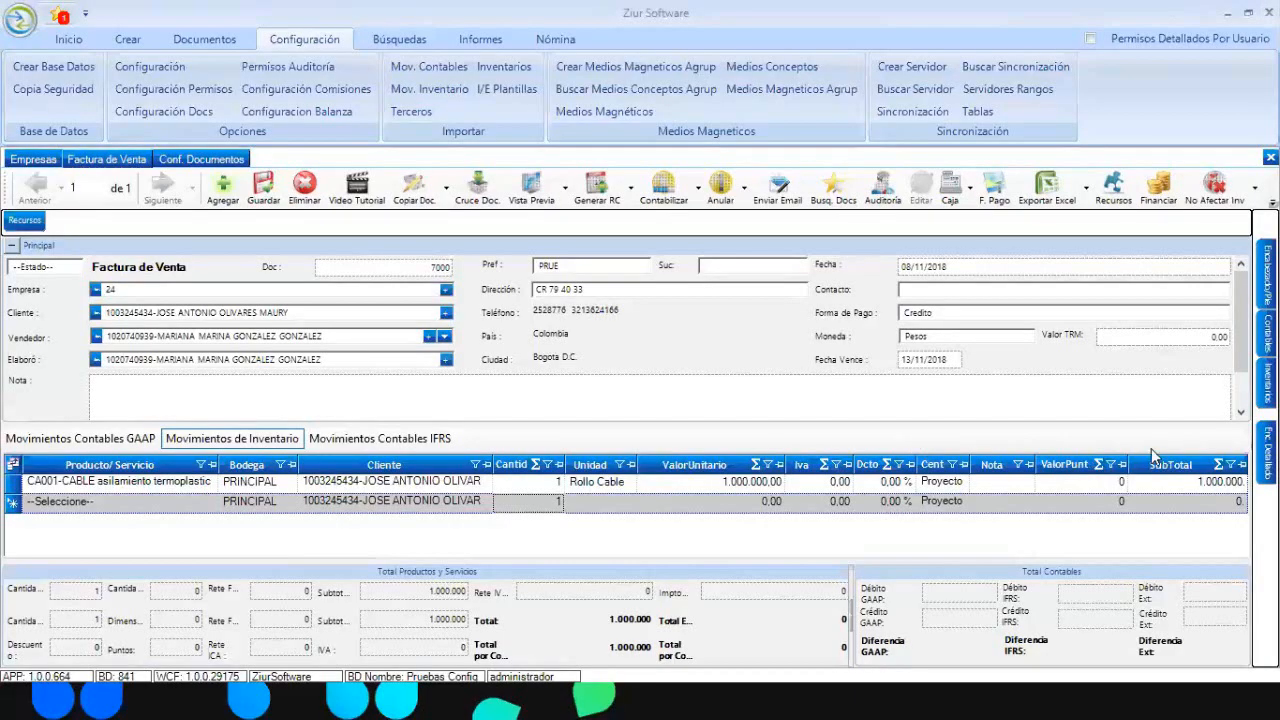
pyautogui.moveTo(1127, 464); pyautogui.dragTo(1185, 464)
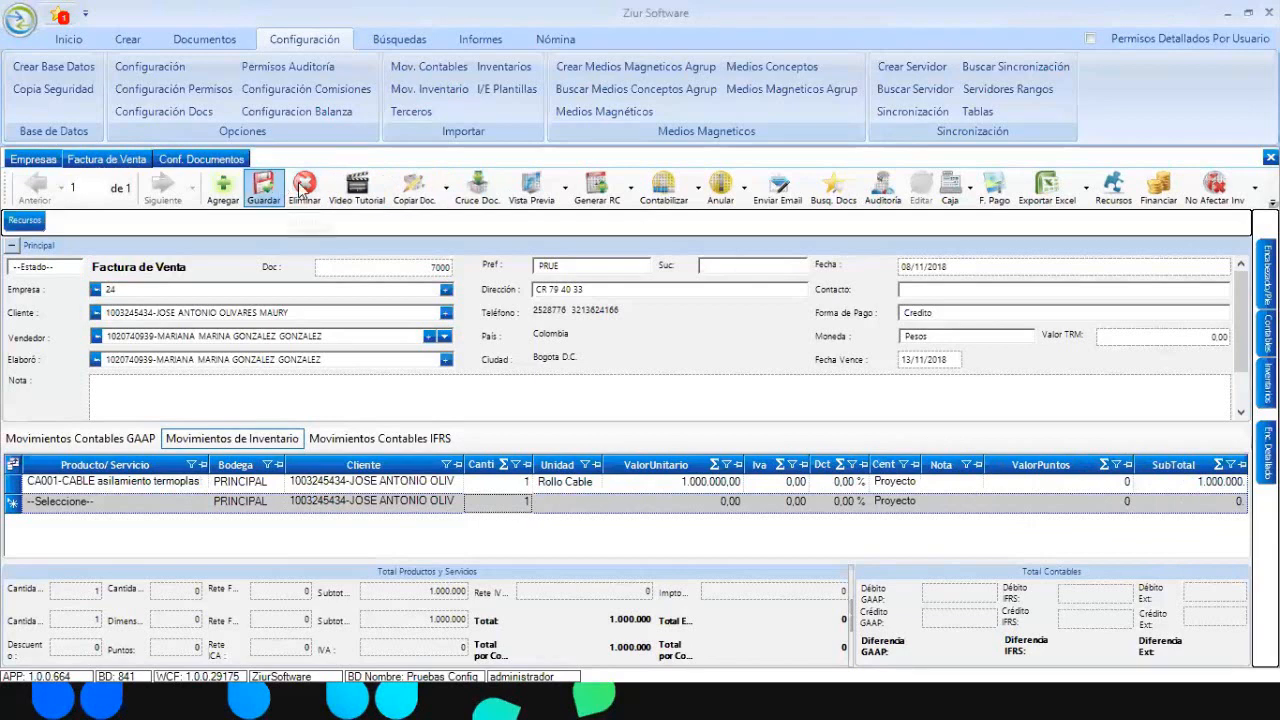
# - Reopen the FACTURA DE VENTA template in the designer via Vista Previa > Diseñar
pyautogui.click(564, 190)
pyautogui.click(564, 190)
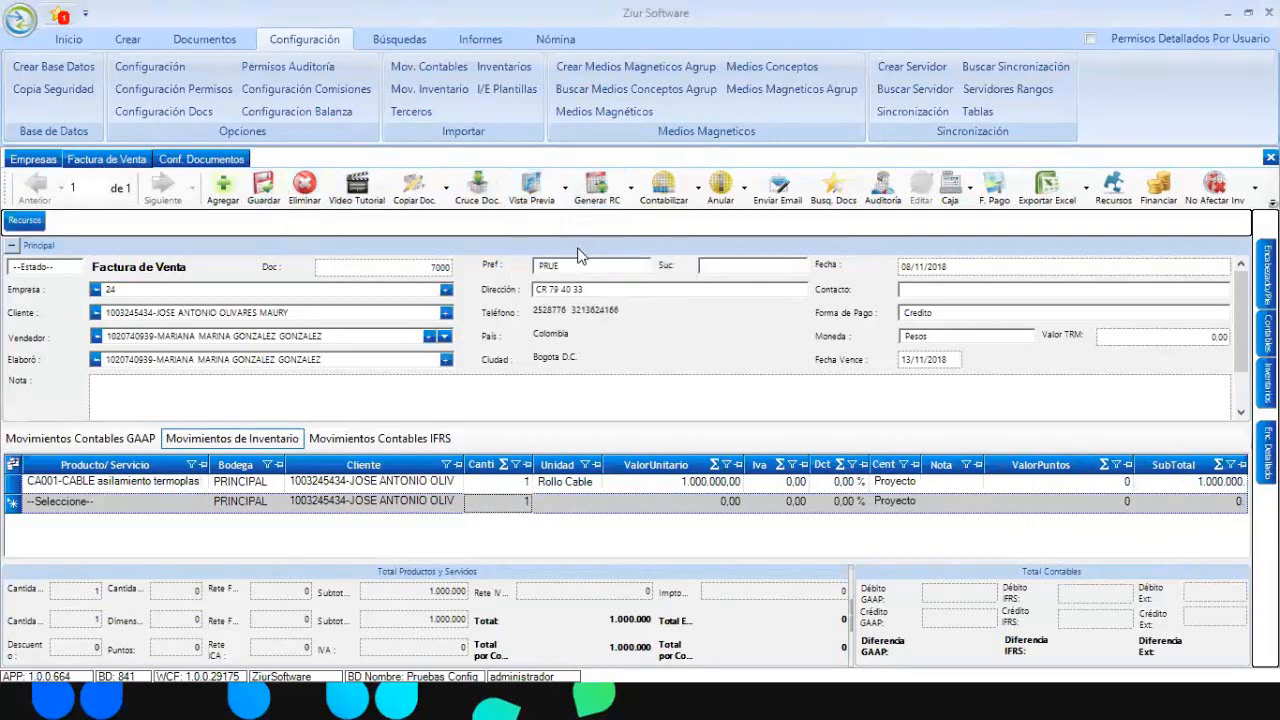
pyautogui.click(565, 192)
pyautogui.click(571, 255)
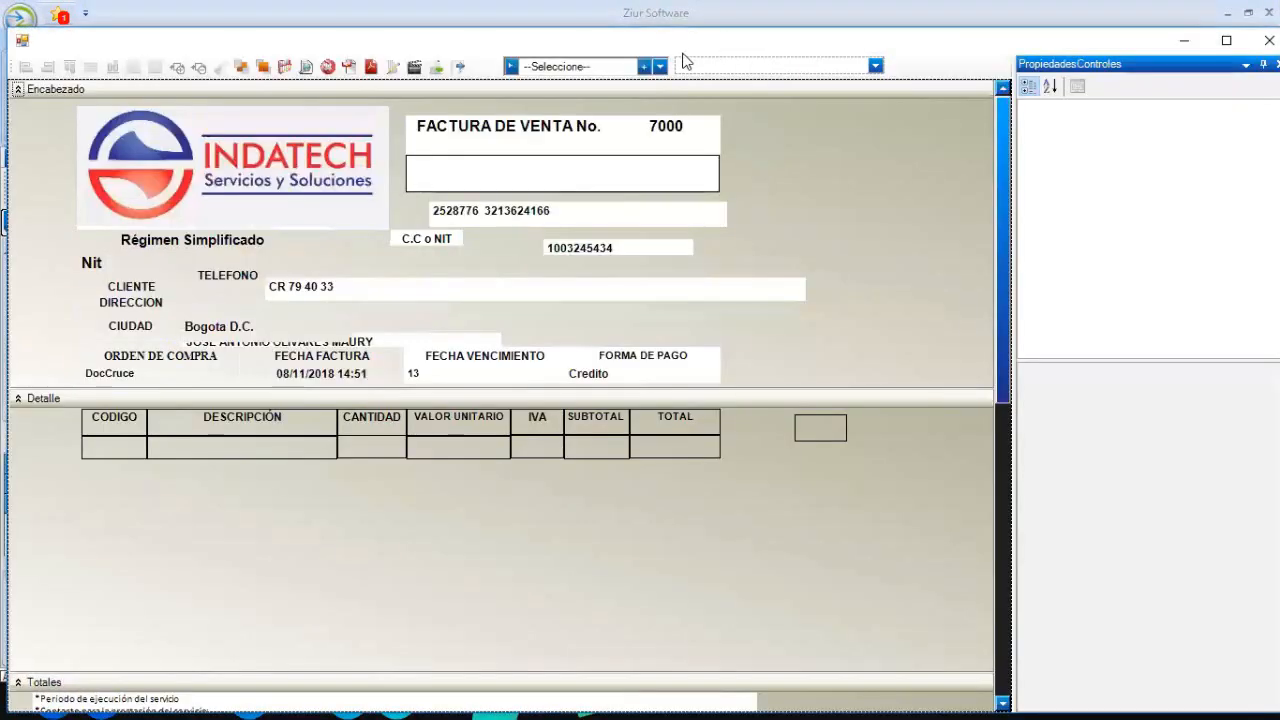
# - Load the FACTURA DE VENTA template layout in the designer
pyautogui.click(660, 66)
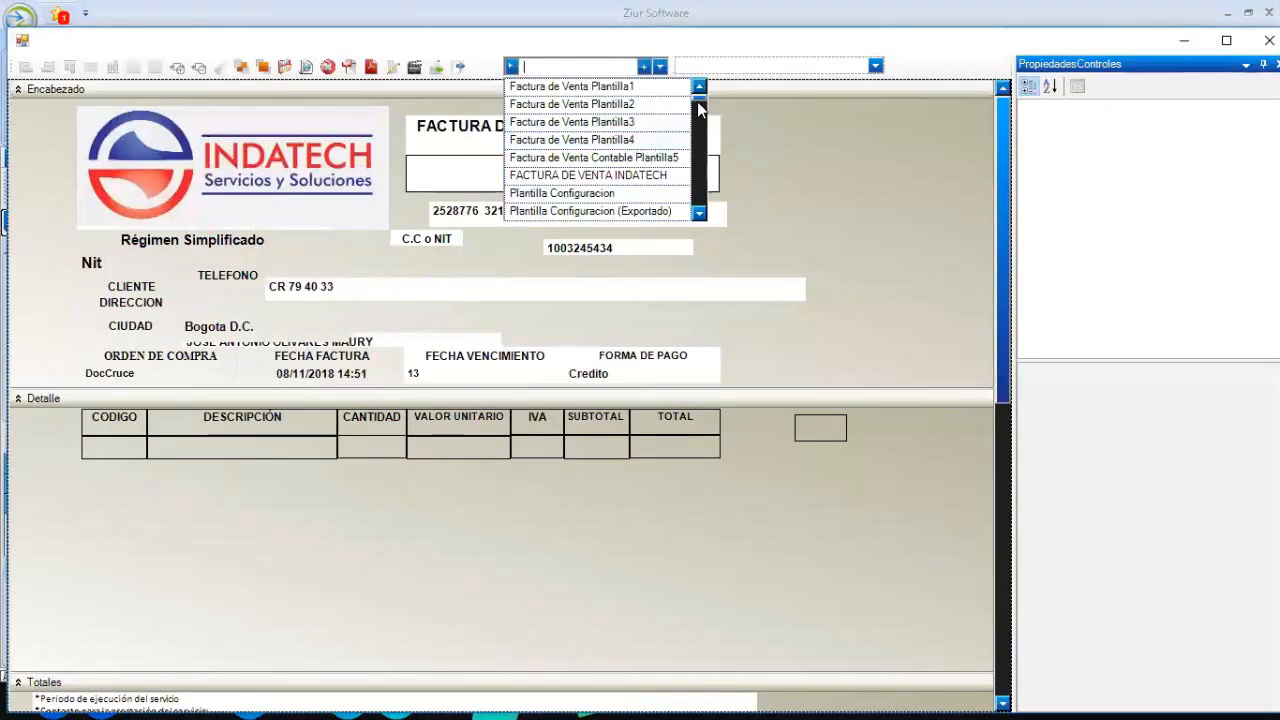
pyautogui.click(700, 213)
pyautogui.click(613, 98)
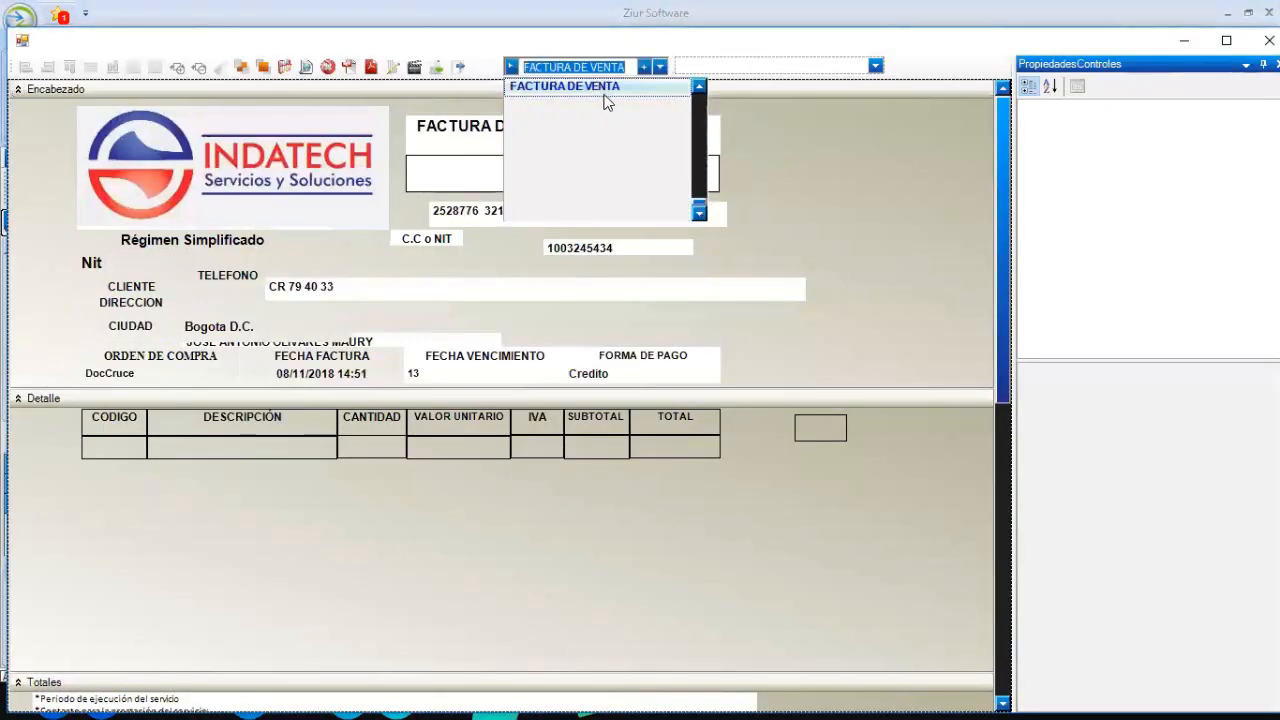
# - Filter fields by 'UNTO' and toggle the SaldoPuntosCliente and ValorPuntos fields and labels, leaving them hidden
pyautogui.click(875, 66)
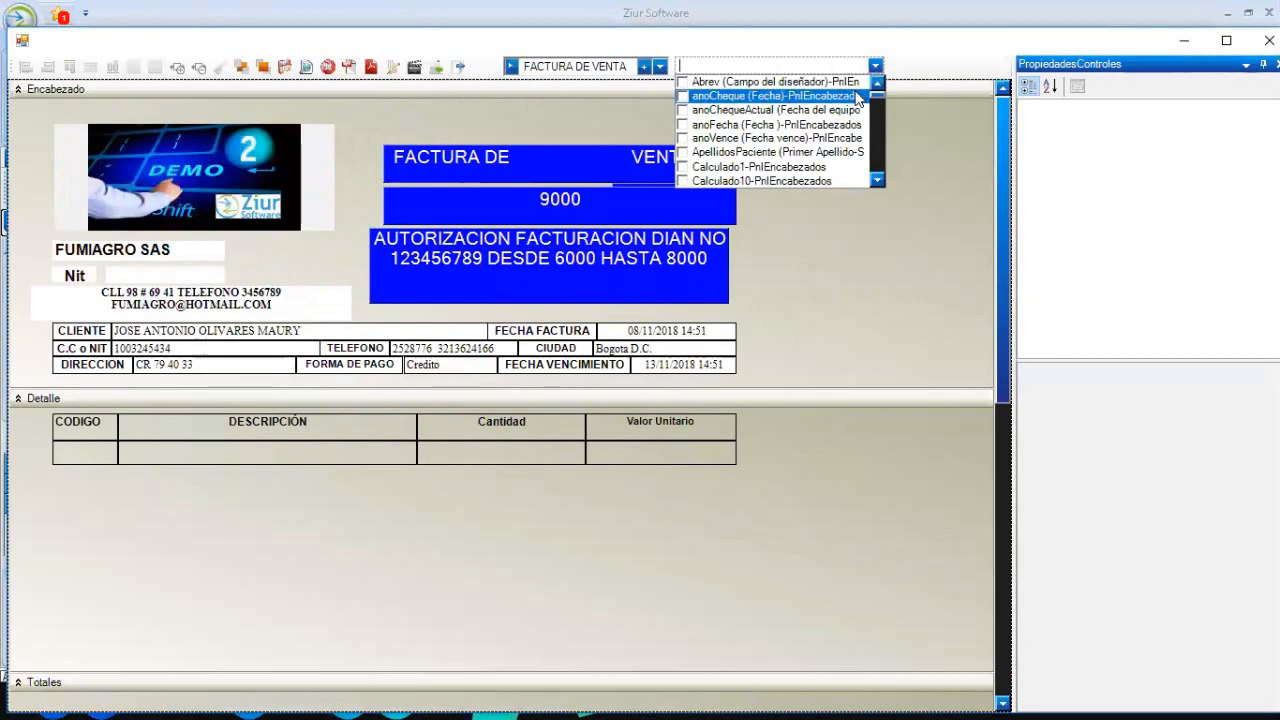
pyautogui.write('UNTO')
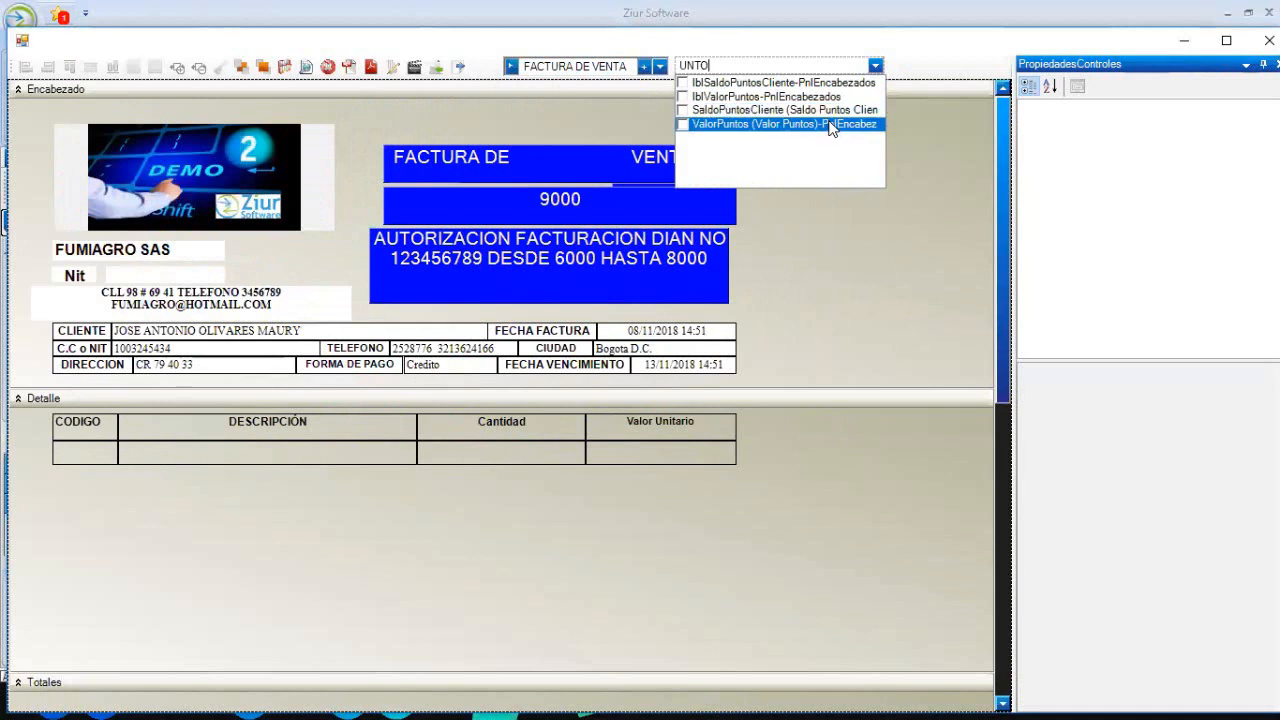
pyautogui.click(682, 110)
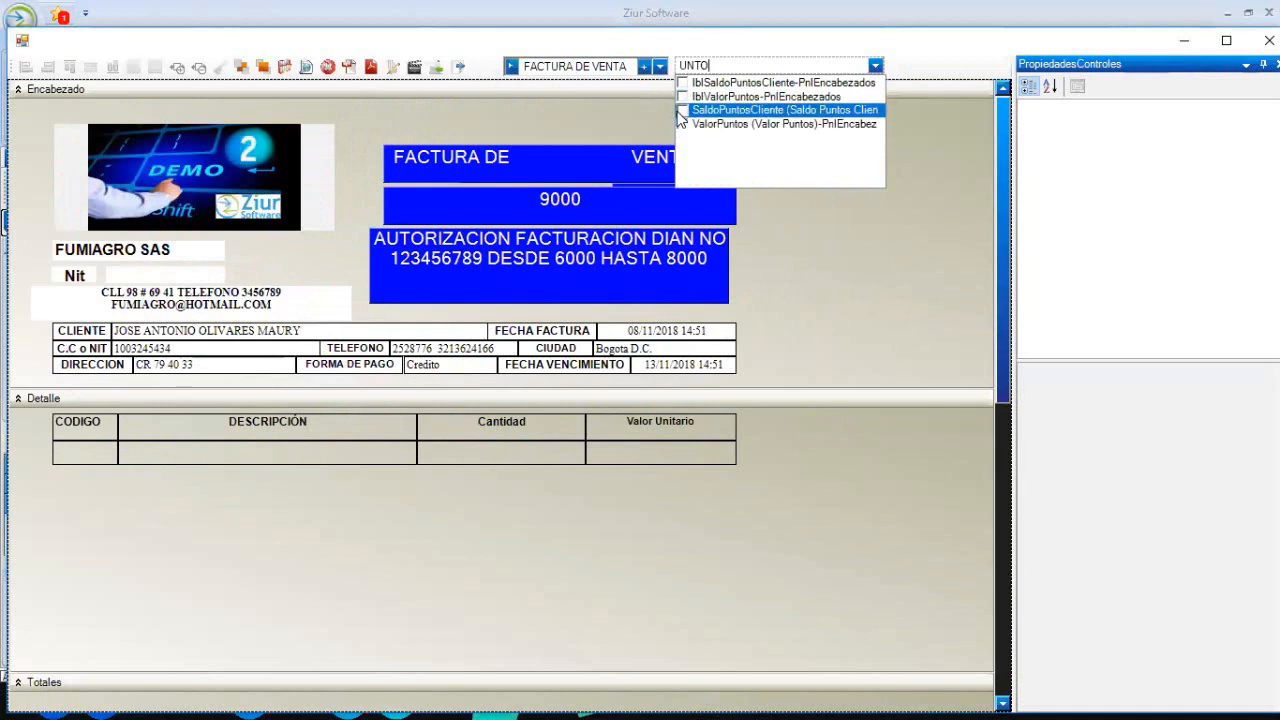
pyautogui.click(682, 124)
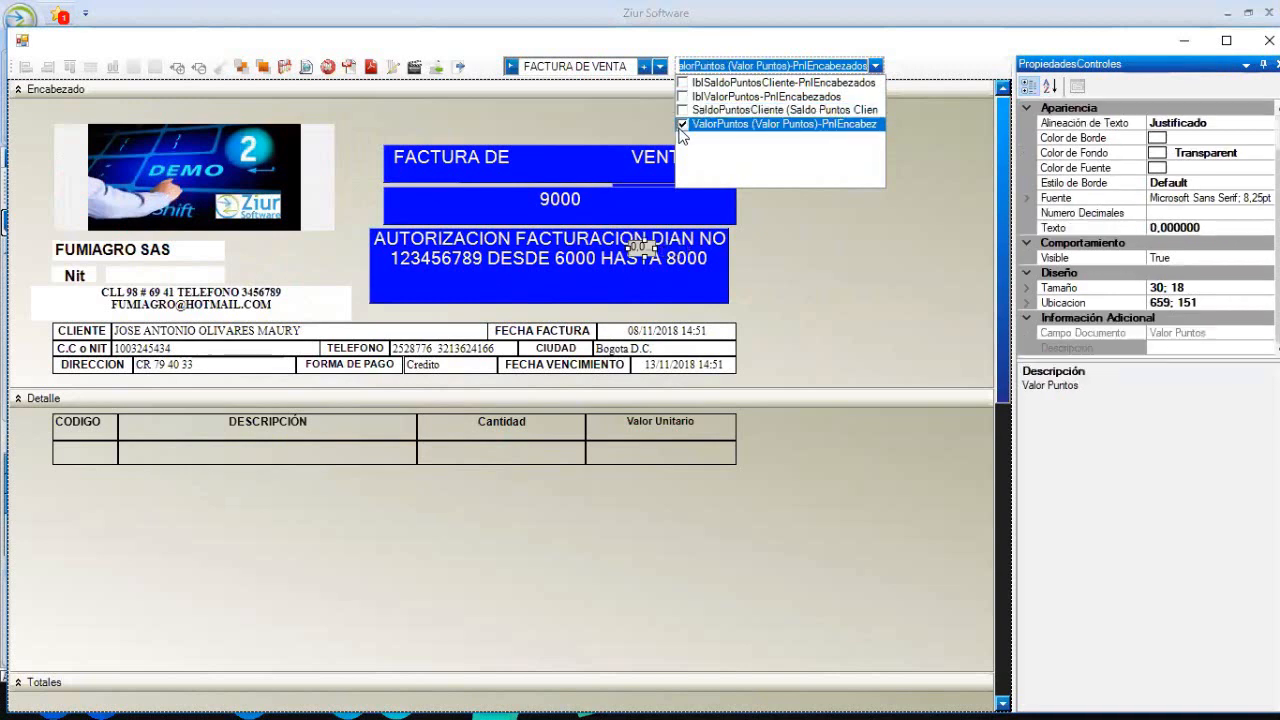
pyautogui.click(682, 96)
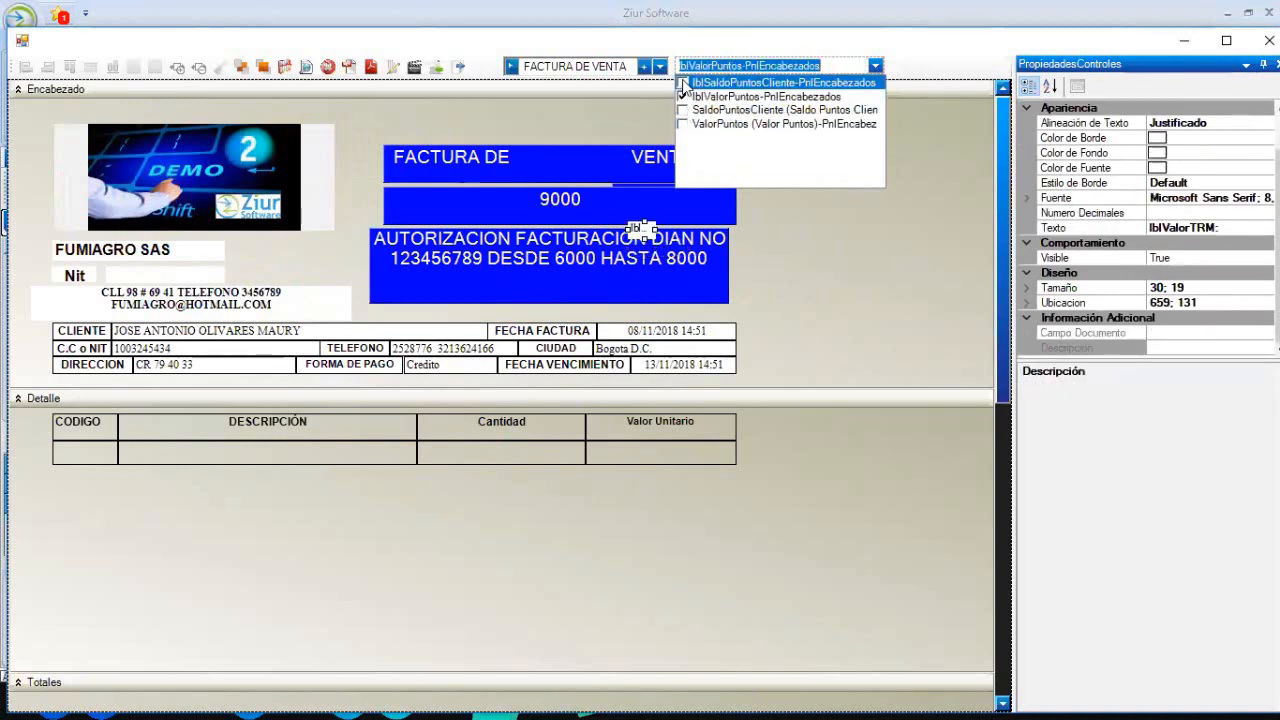
pyautogui.click(683, 83)
pyautogui.click(682, 96)
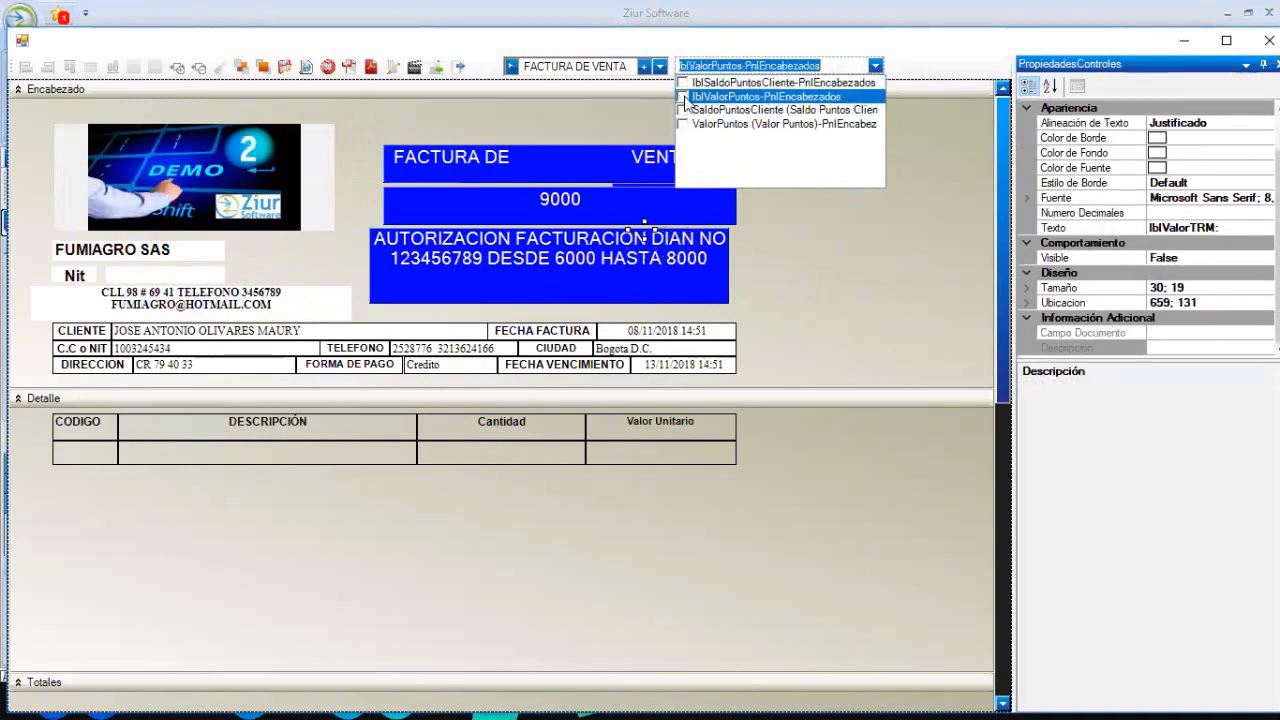
pyautogui.click(682, 110)
pyautogui.click(687, 124)
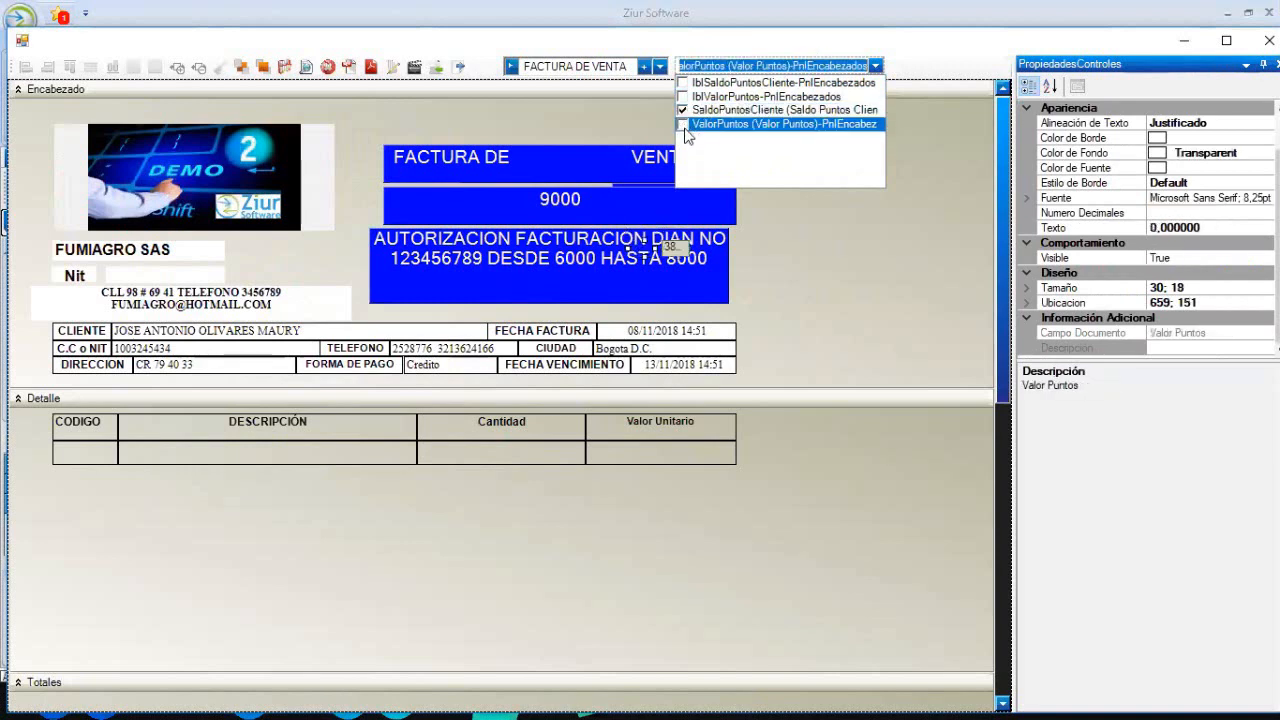
pyautogui.click(686, 111)
pyautogui.click(814, 241)
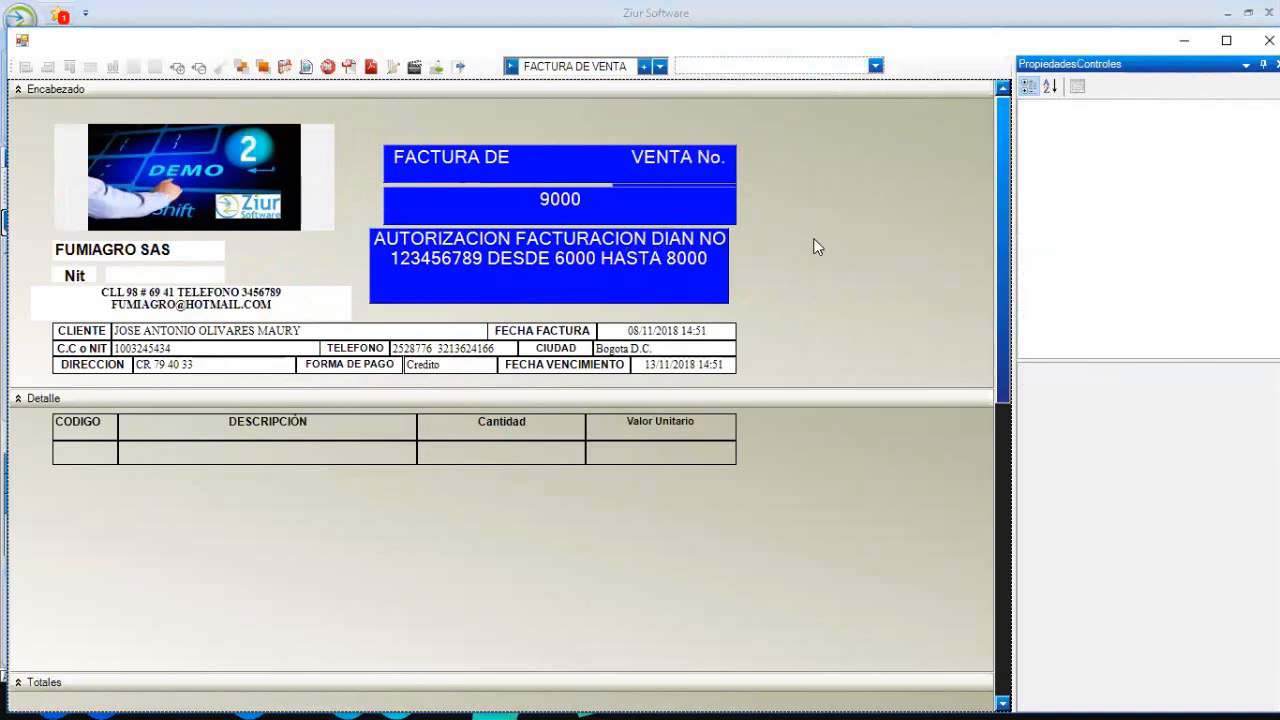
# - Filter the field list by 'NDE' and show the Independiente55 field in the detail section
pyautogui.moveTo(999, 302); pyautogui.dragTo(1005, 467)
pyautogui.scroll(5, 990, 375)
pyautogui.click(875, 67)
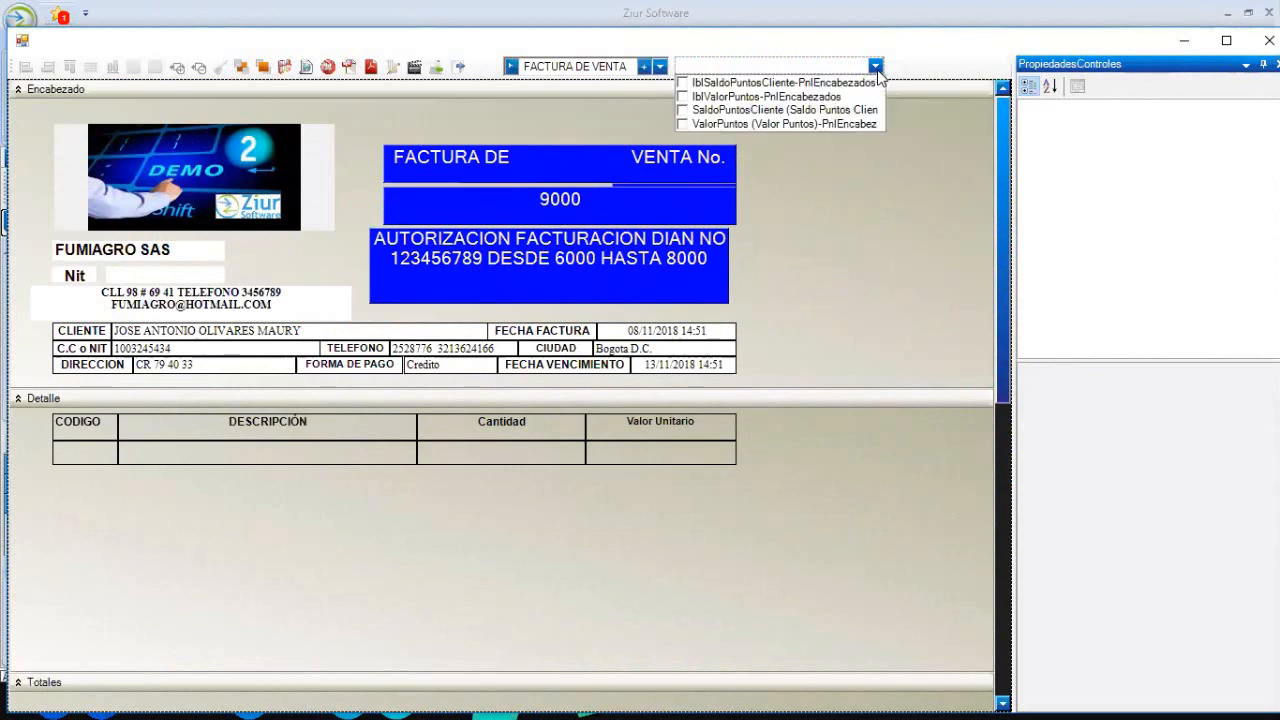
pyautogui.write('NDE')
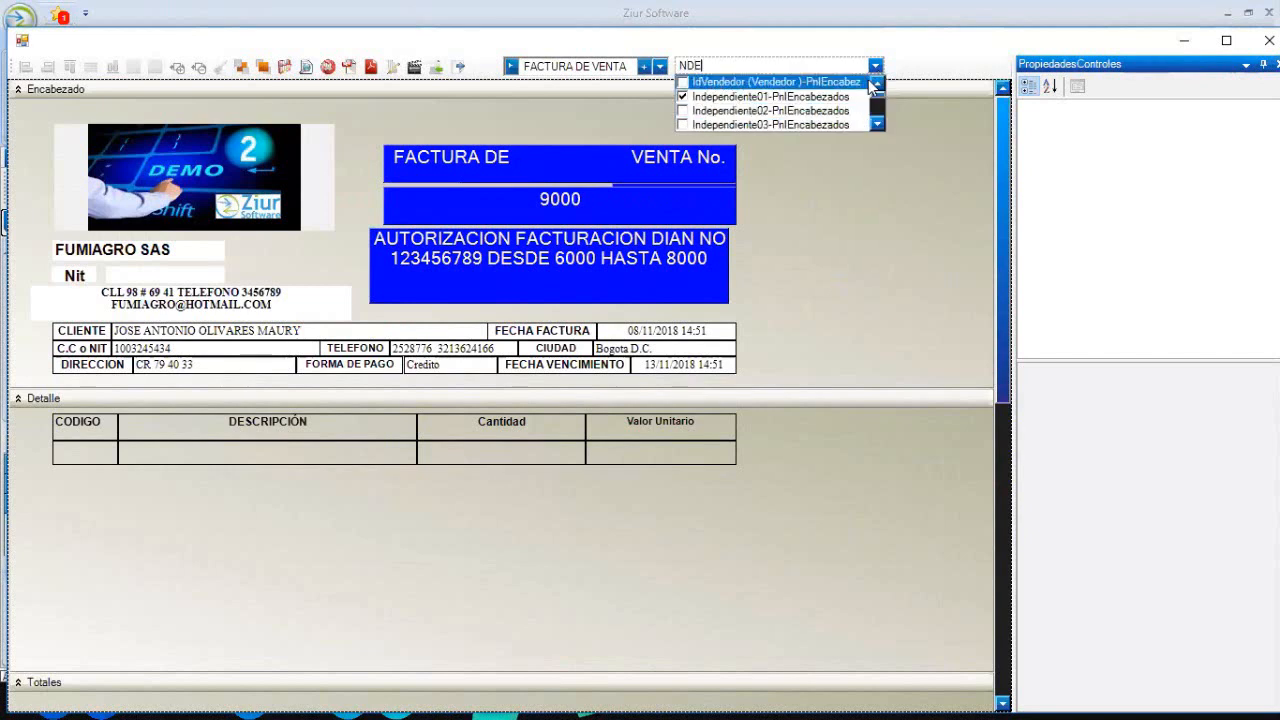
pyautogui.moveTo(877, 94); pyautogui.dragTo(877, 114)
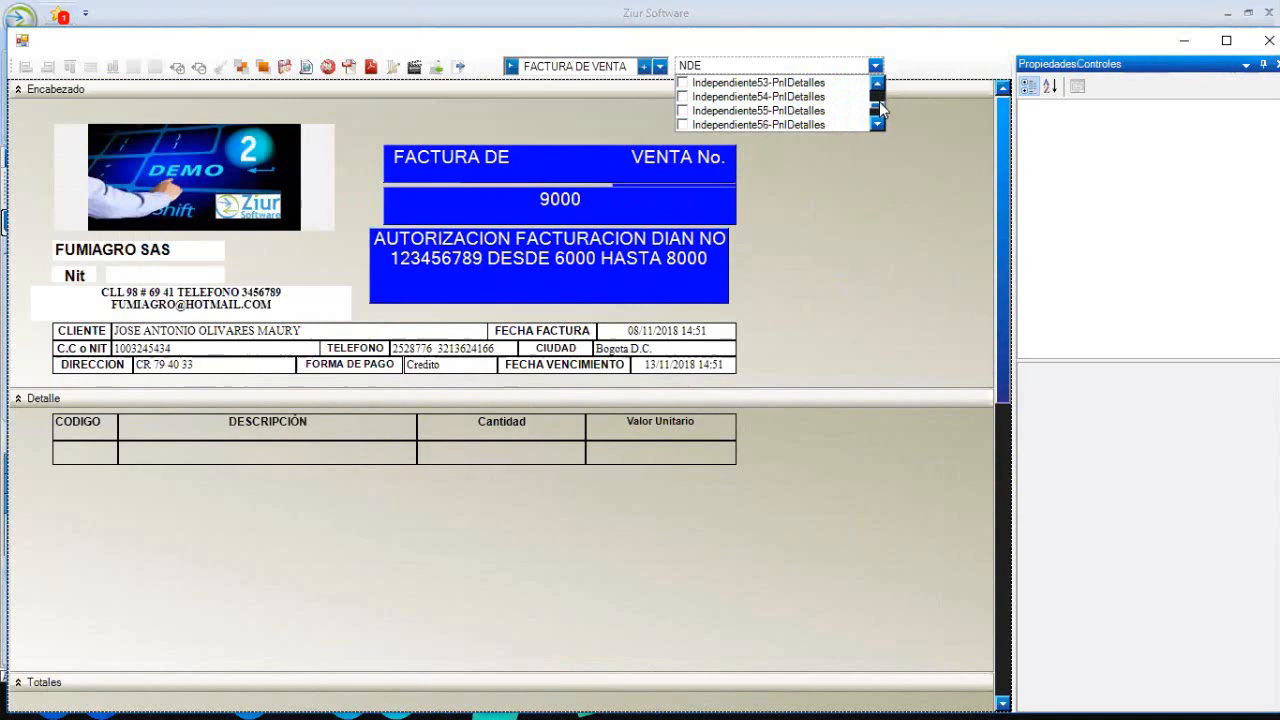
pyautogui.click(686, 112)
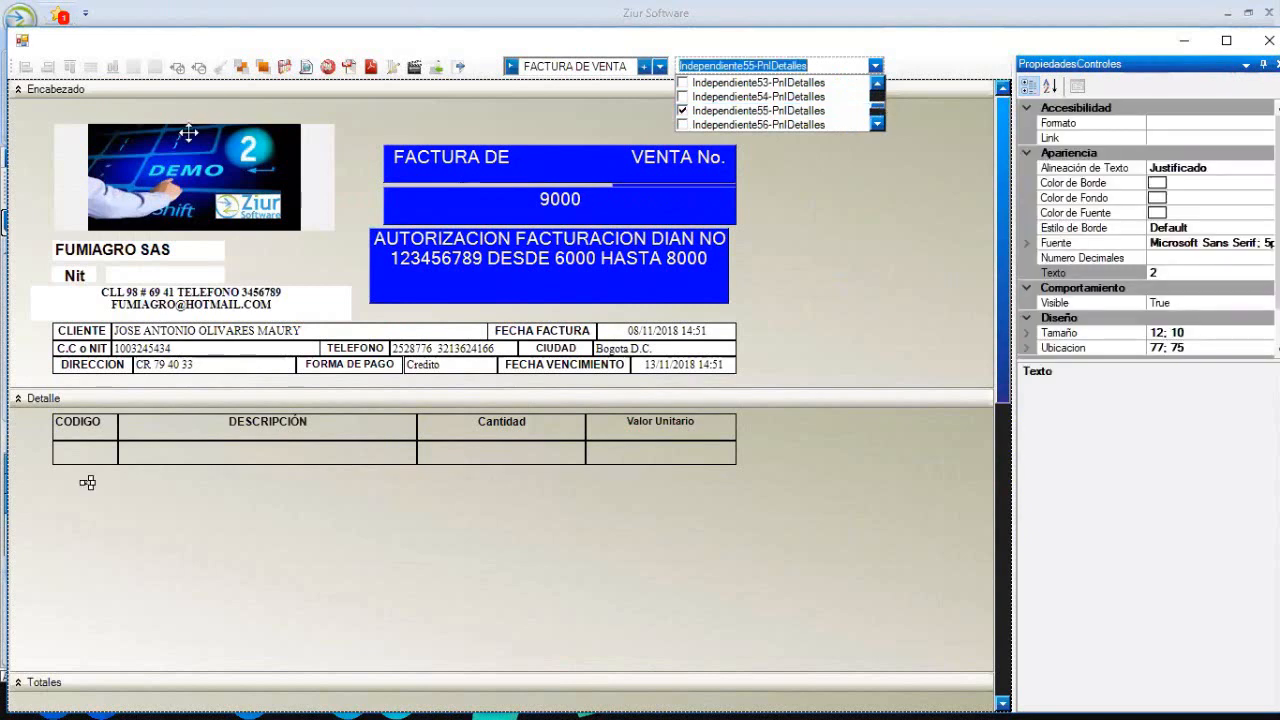
pyautogui.click(260, 72)
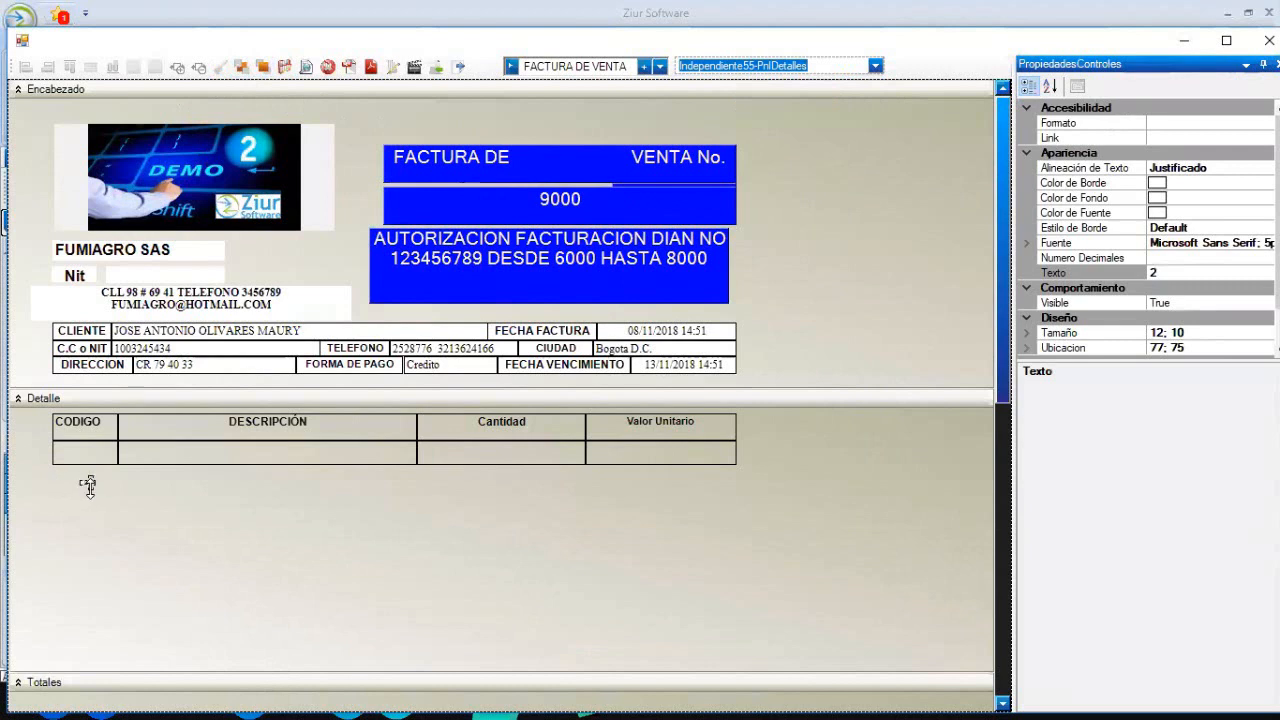
# - Enlarge the '2' label into a wide box and apply DESCRIPCIÓN's formatting with Copiar Formato
pyautogui.moveTo(90, 493); pyautogui.dragTo(548, 555)
pyautogui.moveTo(671, 538); pyautogui.dragTo(671, 536)
pyautogui.click(363, 441)
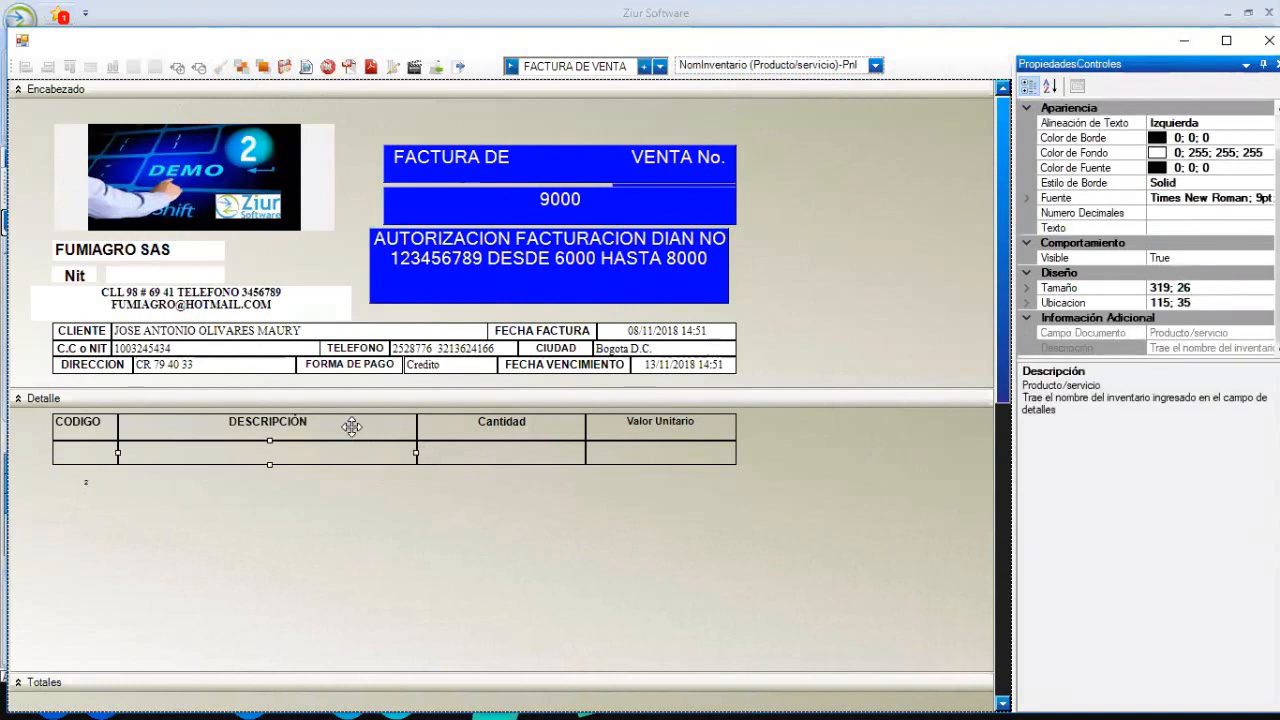
pyautogui.click(351, 426)
pyautogui.keyDown('ctrl'); pyautogui.click(187, 499); pyautogui.keyUp('ctrl')
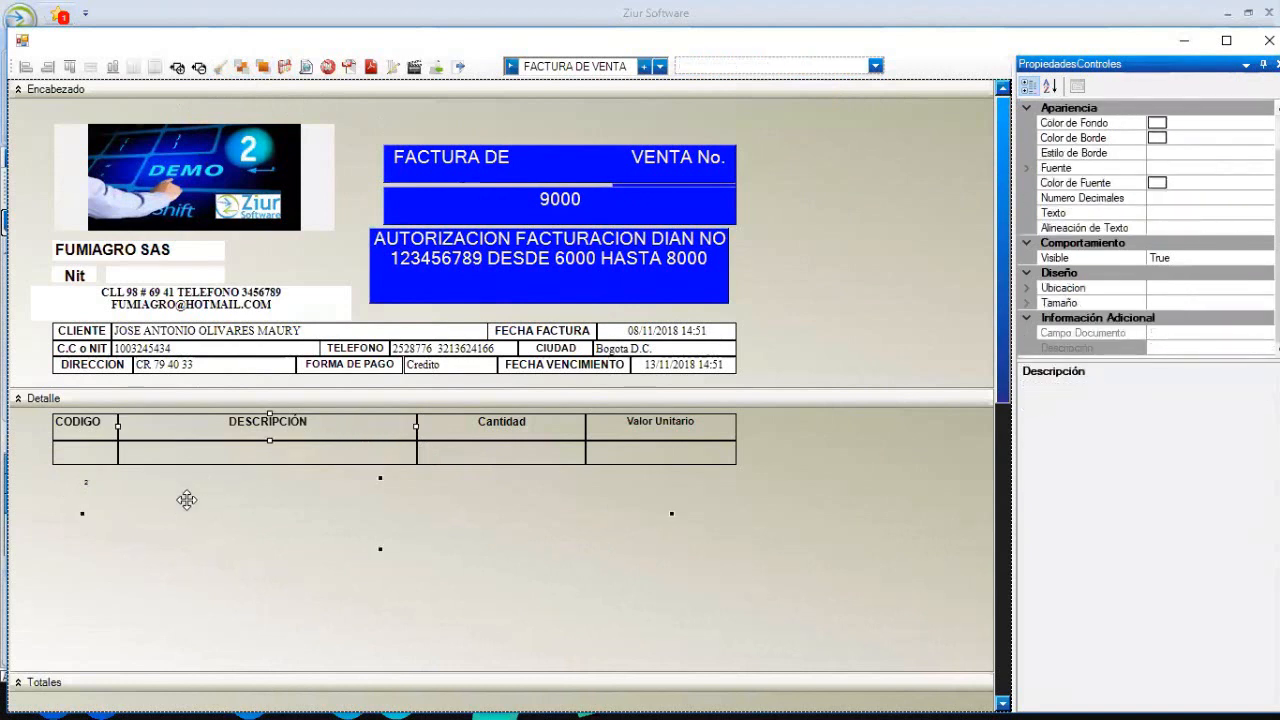
pyautogui.click(219, 67)
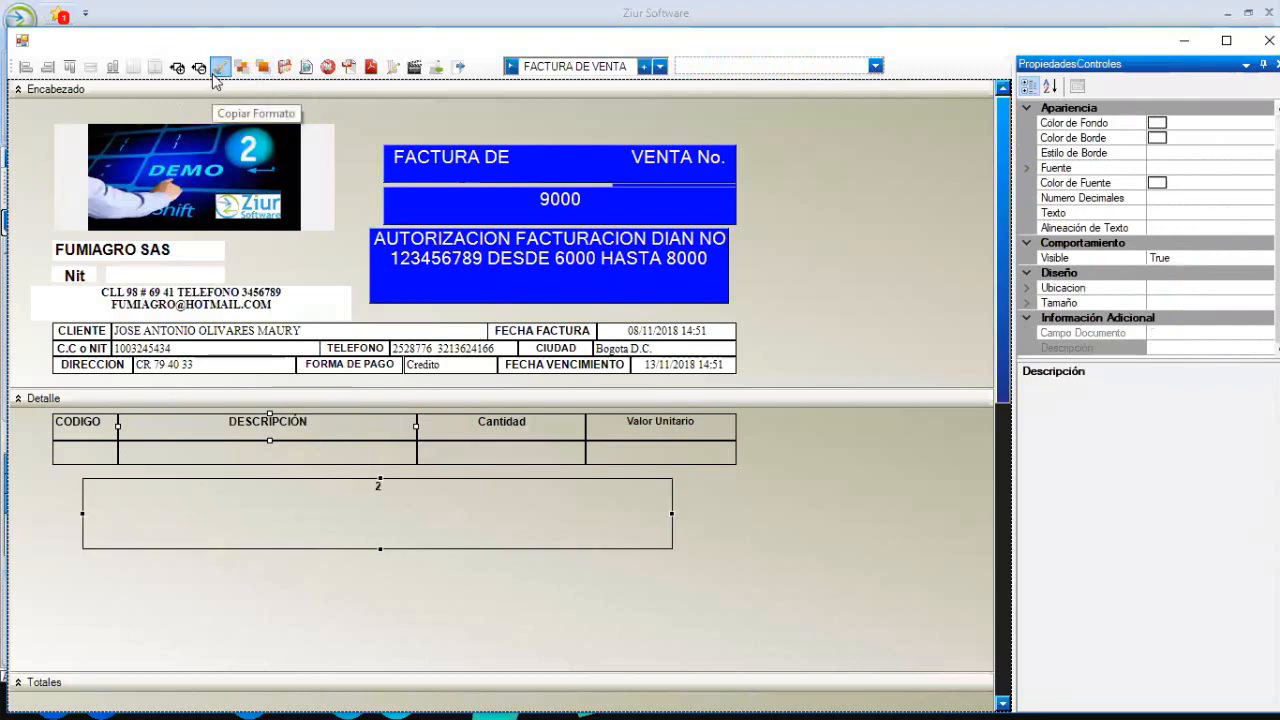
pyautogui.click(447, 481)
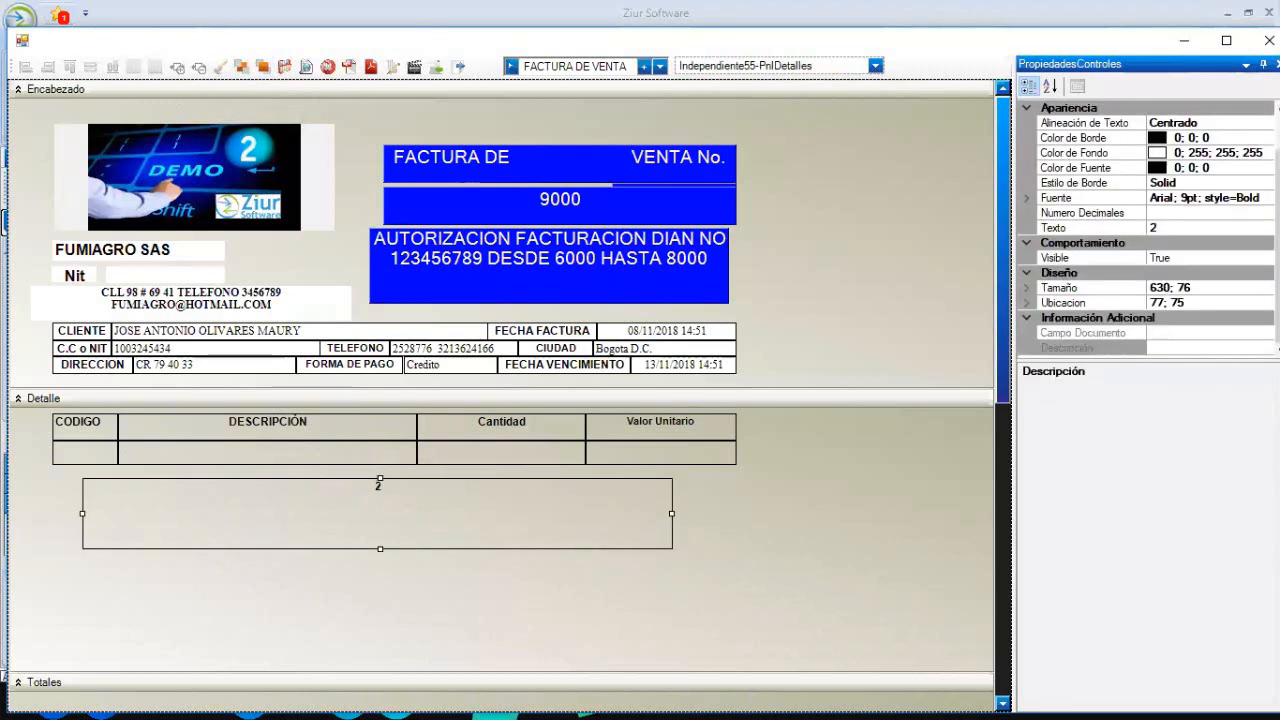
# - Replace the label's text with 'TERMINOS Y CONDICIONES'
pyautogui.click(1208, 212)
pyautogui.click(1211, 227)
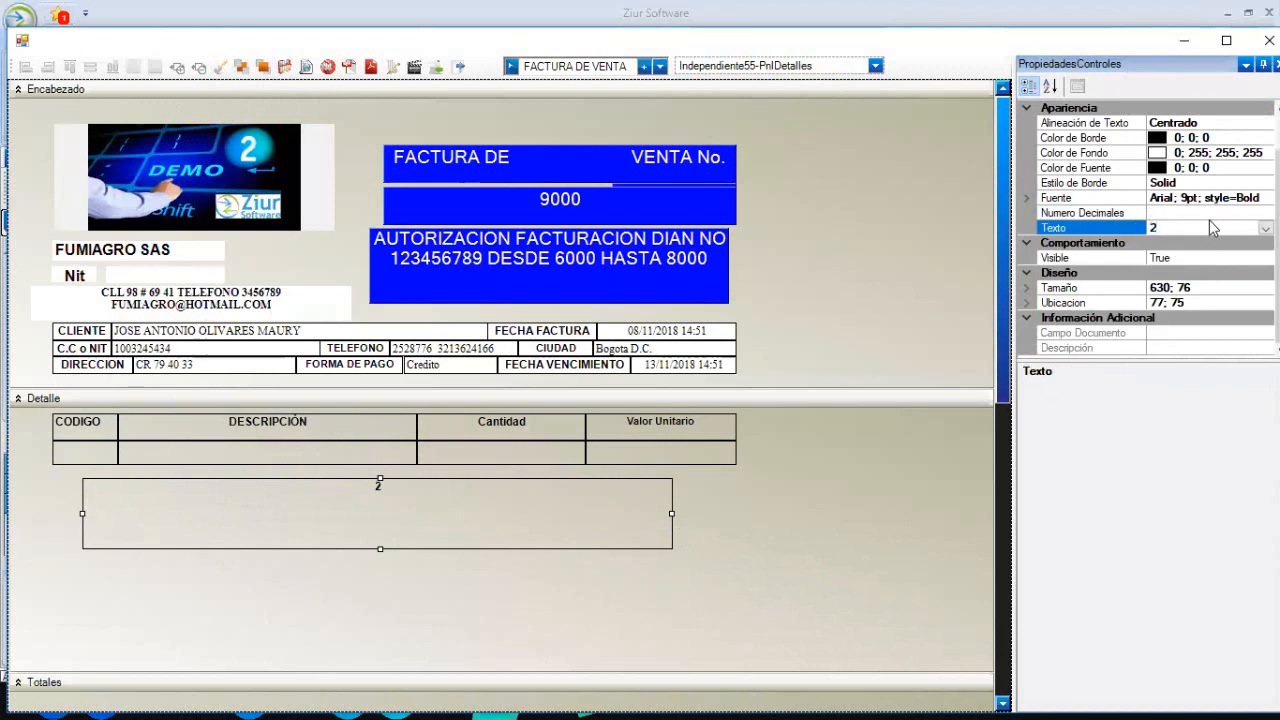
pyautogui.press('BackSpace')
pyautogui.write('TERMINOS Y CONDICIONES')
pyautogui.click(611, 595)
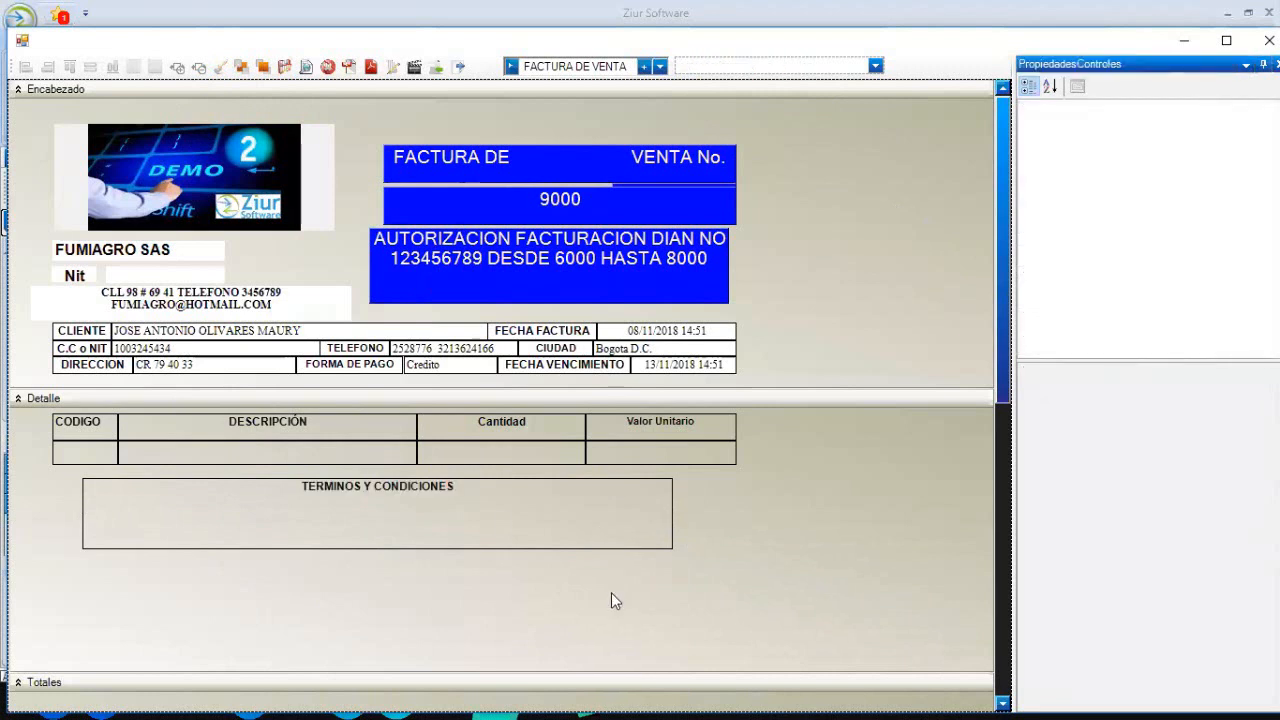
# - Shorten the TERMINOS Y CONDICIONES box to 630×24 and move it below the item table
pyautogui.click(575, 515)
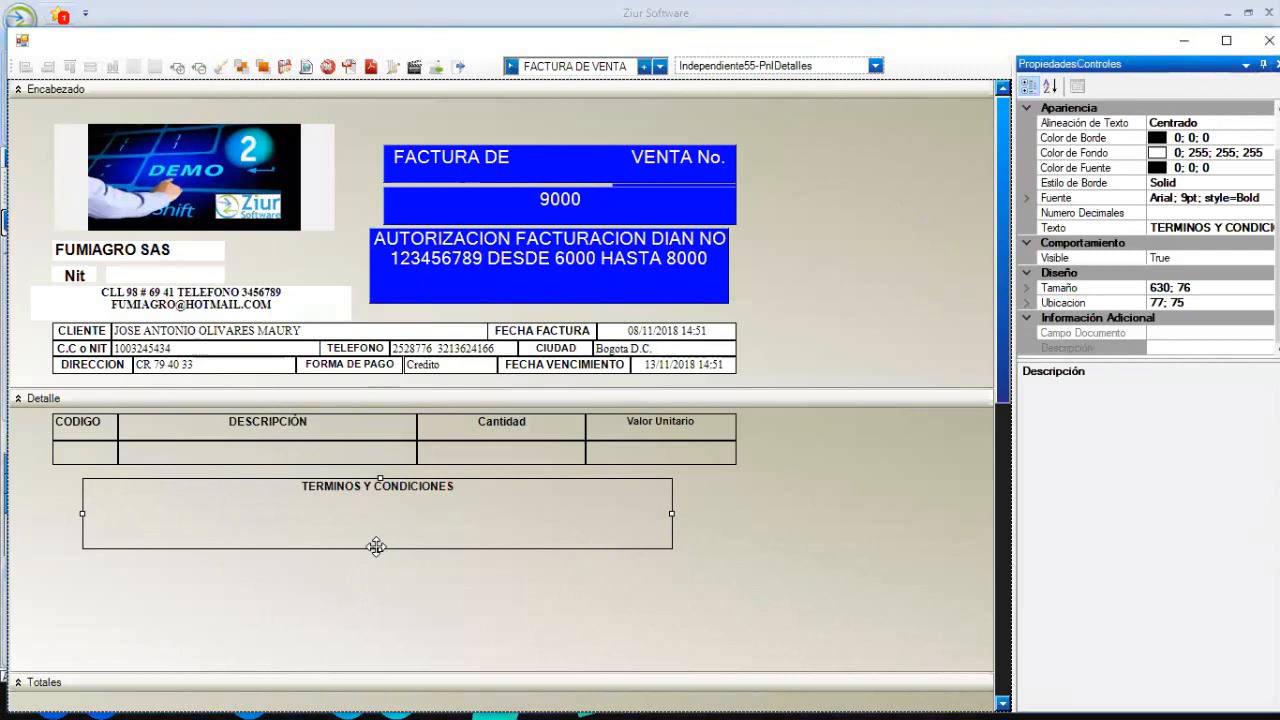
pyautogui.moveTo(376, 546); pyautogui.dragTo(405, 660)
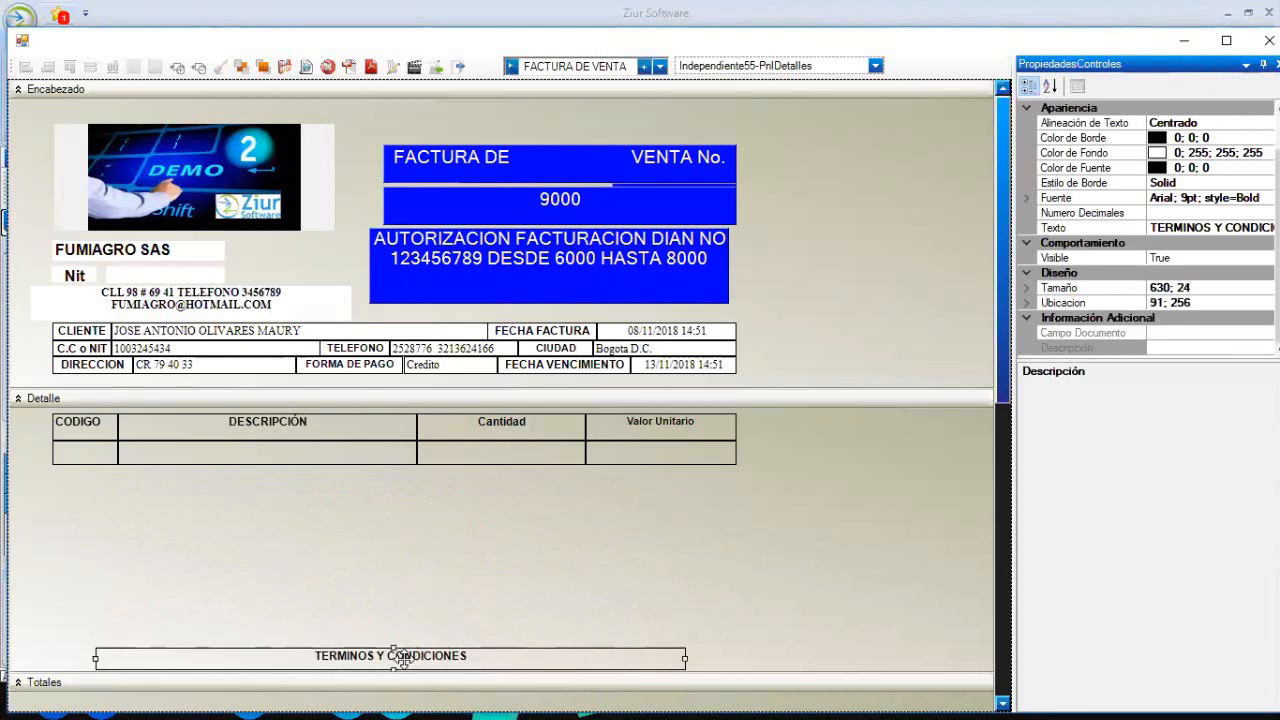
pyautogui.click(424, 636)
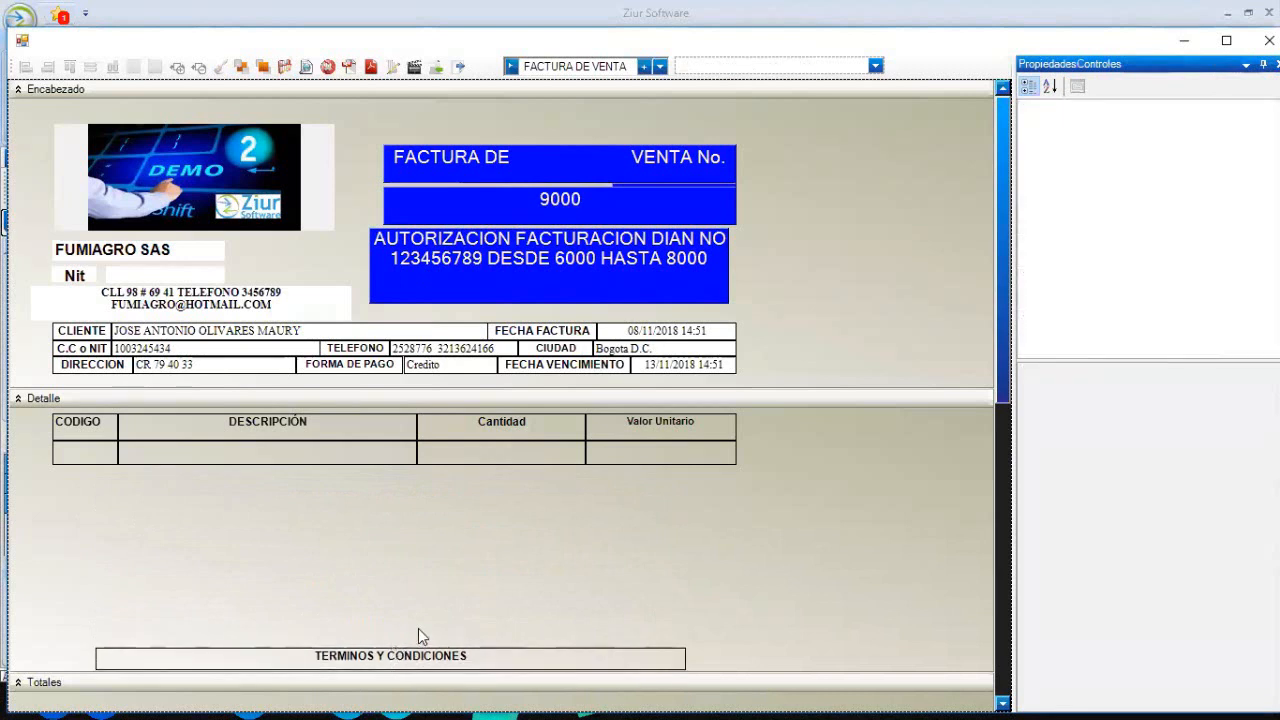
# - Preview the invoice print, scroll to check the terms box beside the totals, then close the preview
pyautogui.click(306, 67)
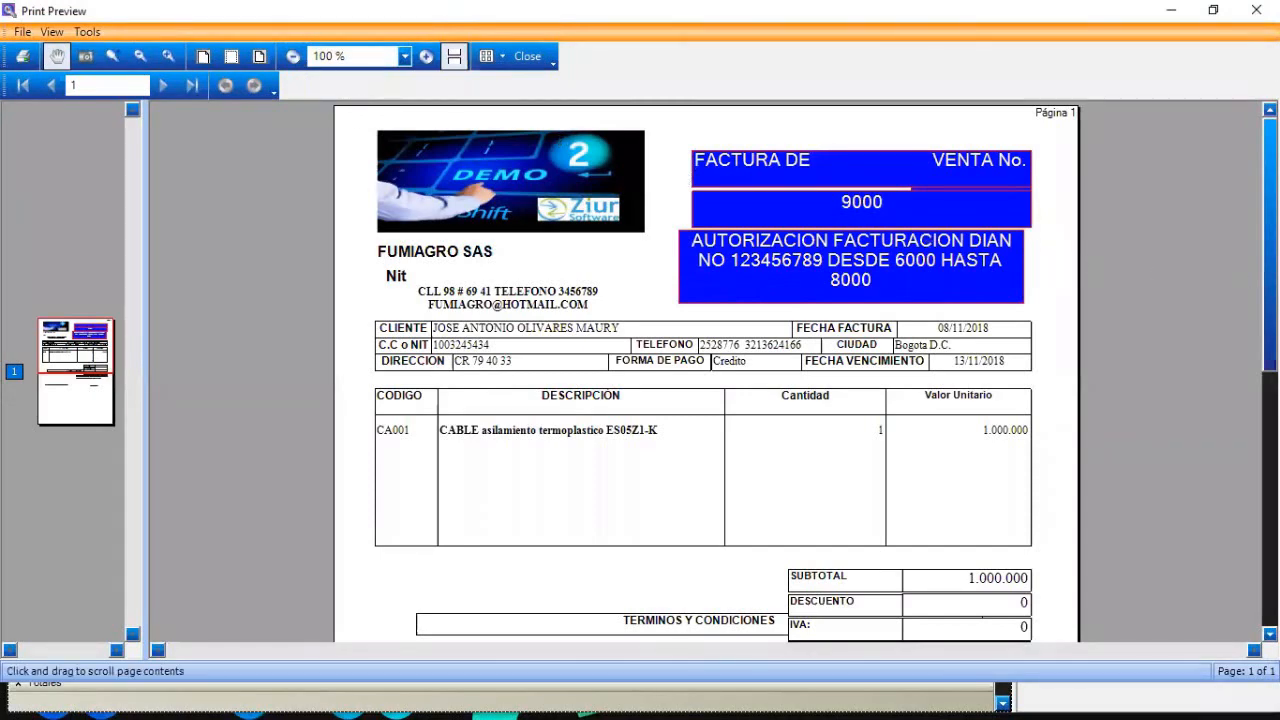
pyautogui.scroll(-5, 1247, 565)
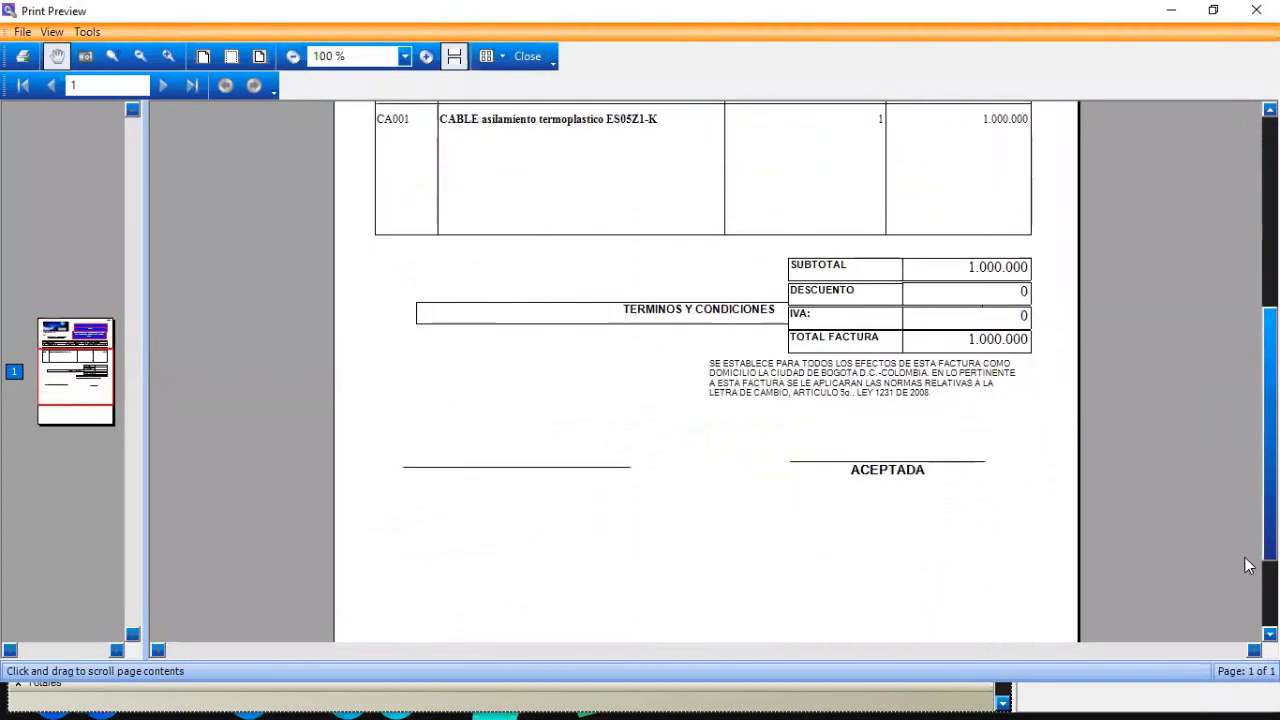
pyautogui.scroll(-2, 1247, 560)
pyautogui.scroll(4, 1248, 500)
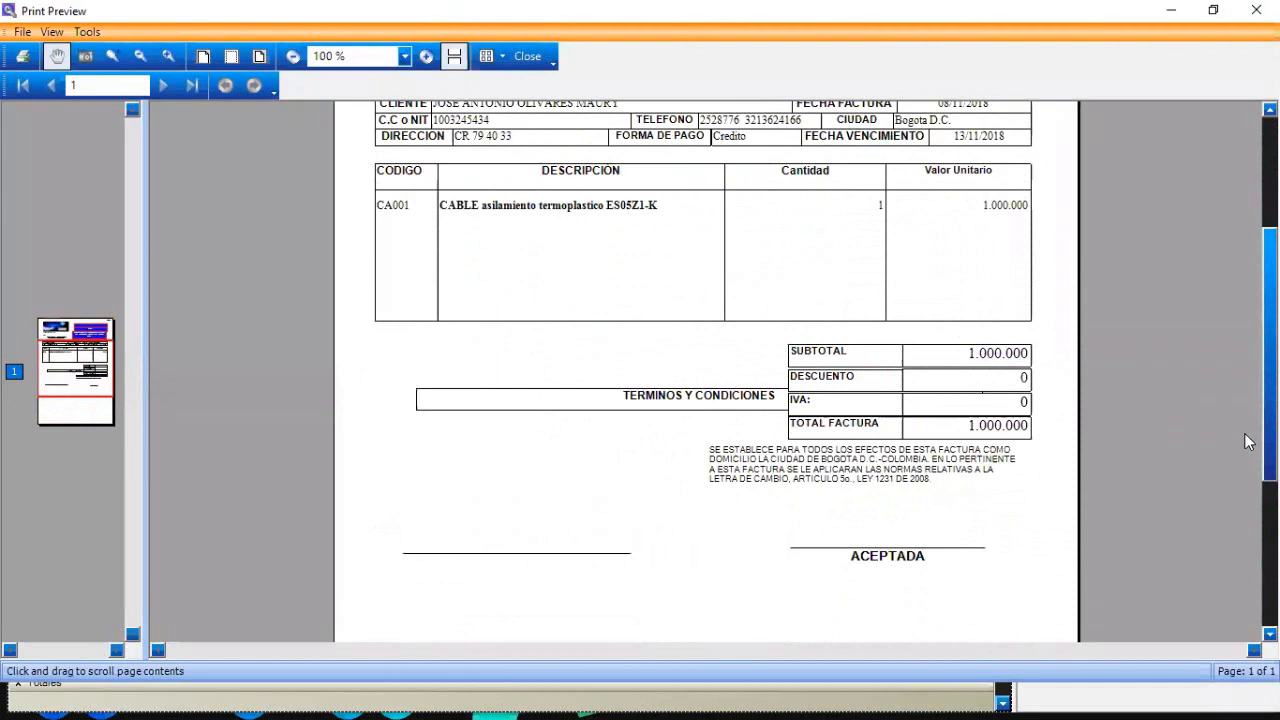
pyautogui.scroll(2, 1247, 441)
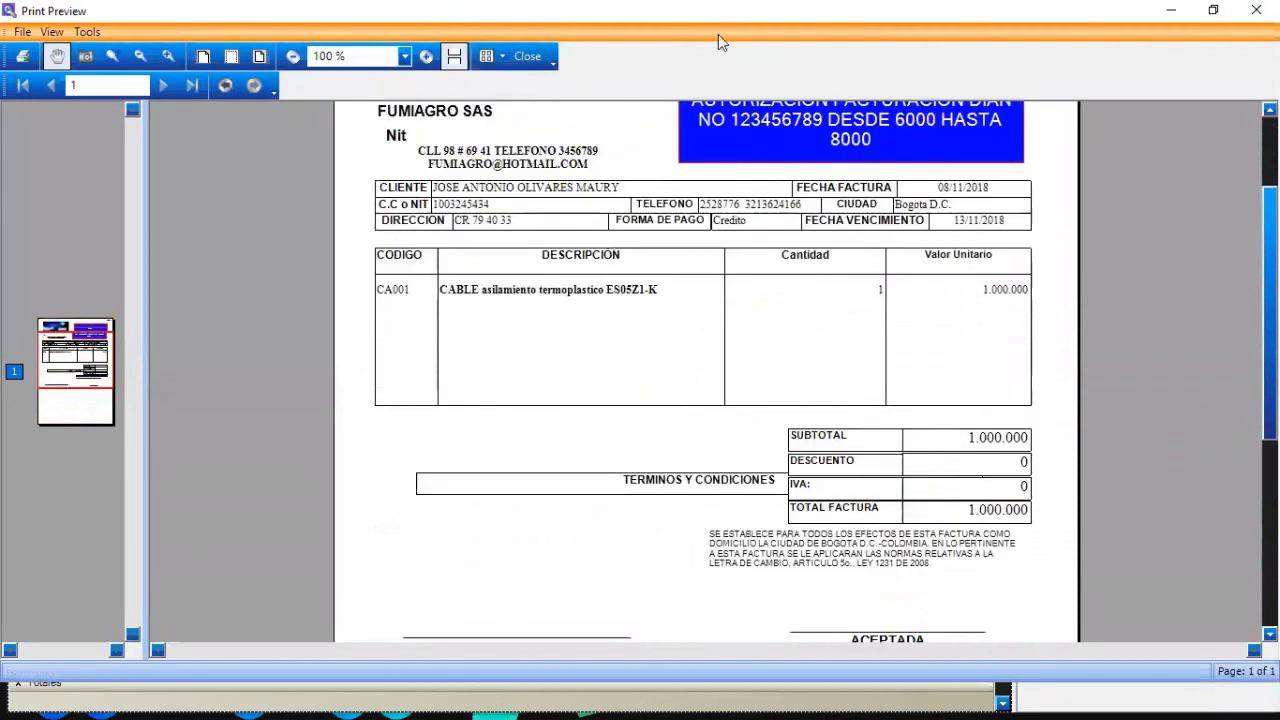
pyautogui.click(527, 56)
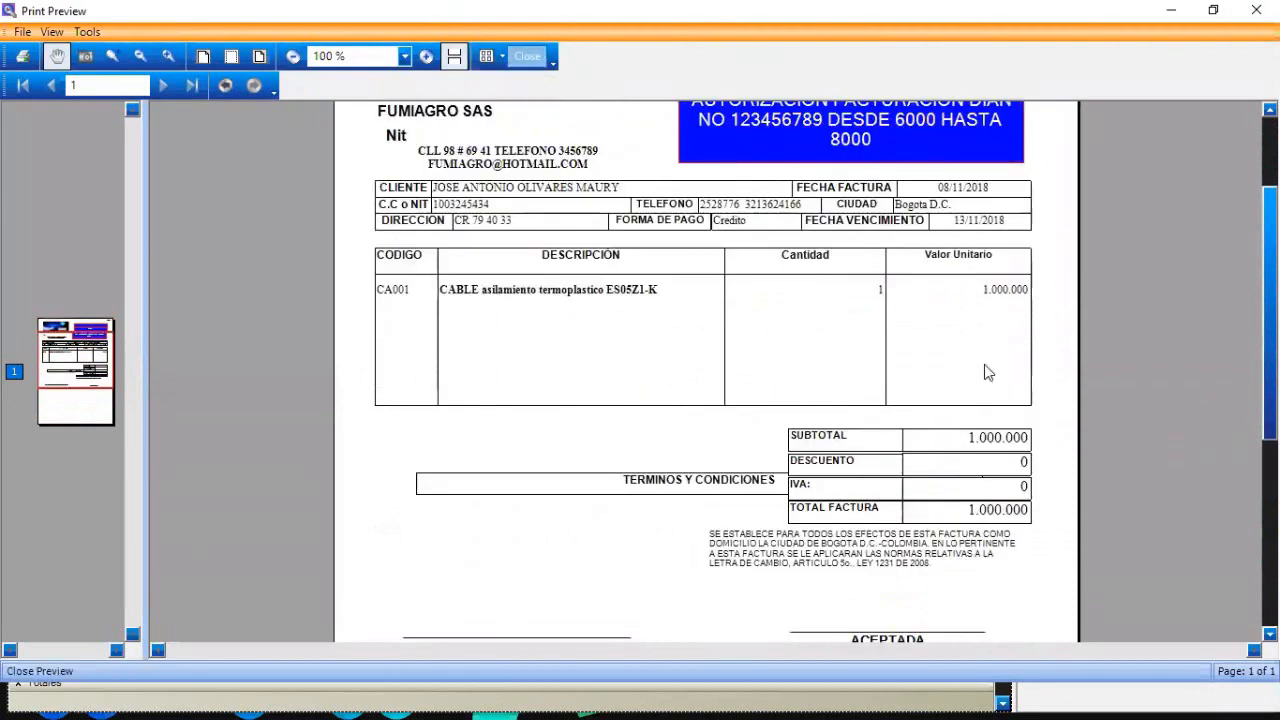
# - Scroll over the finished layout, glance at the control list, and close the template designer
pyautogui.scroll(-3, 978, 494)
pyautogui.scroll(-3, 976, 490)
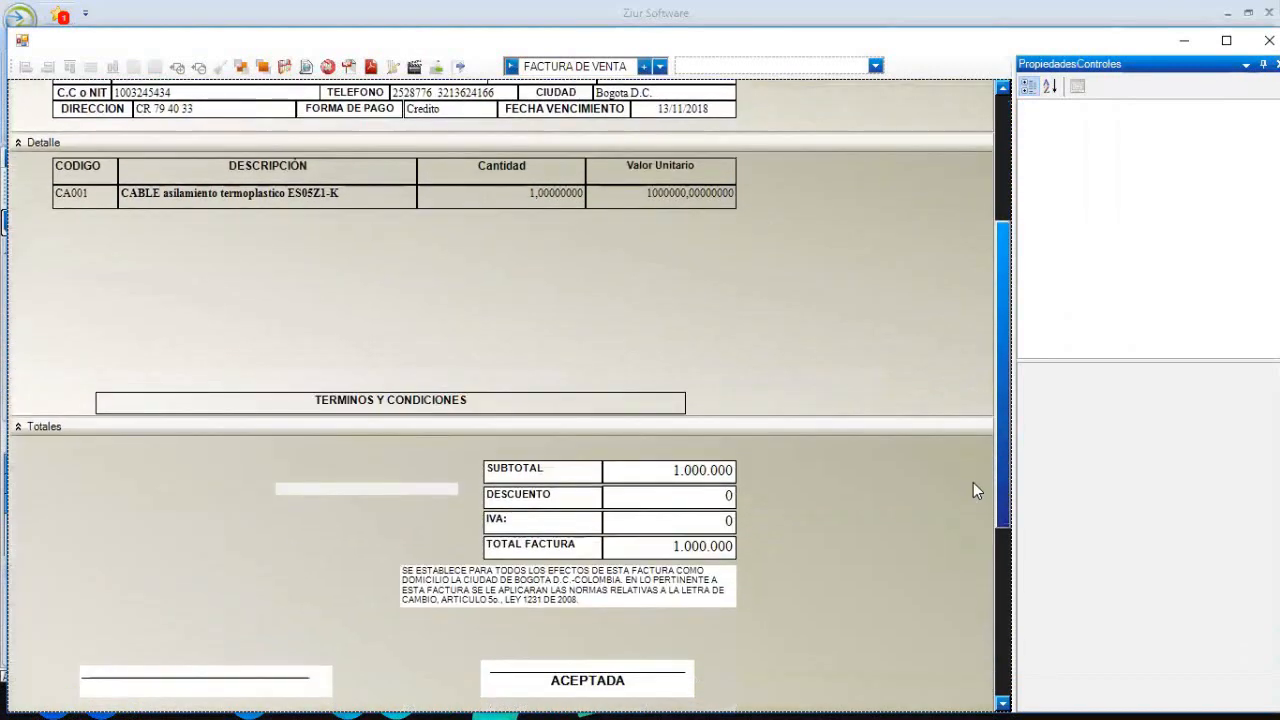
pyautogui.scroll(2, 972, 470)
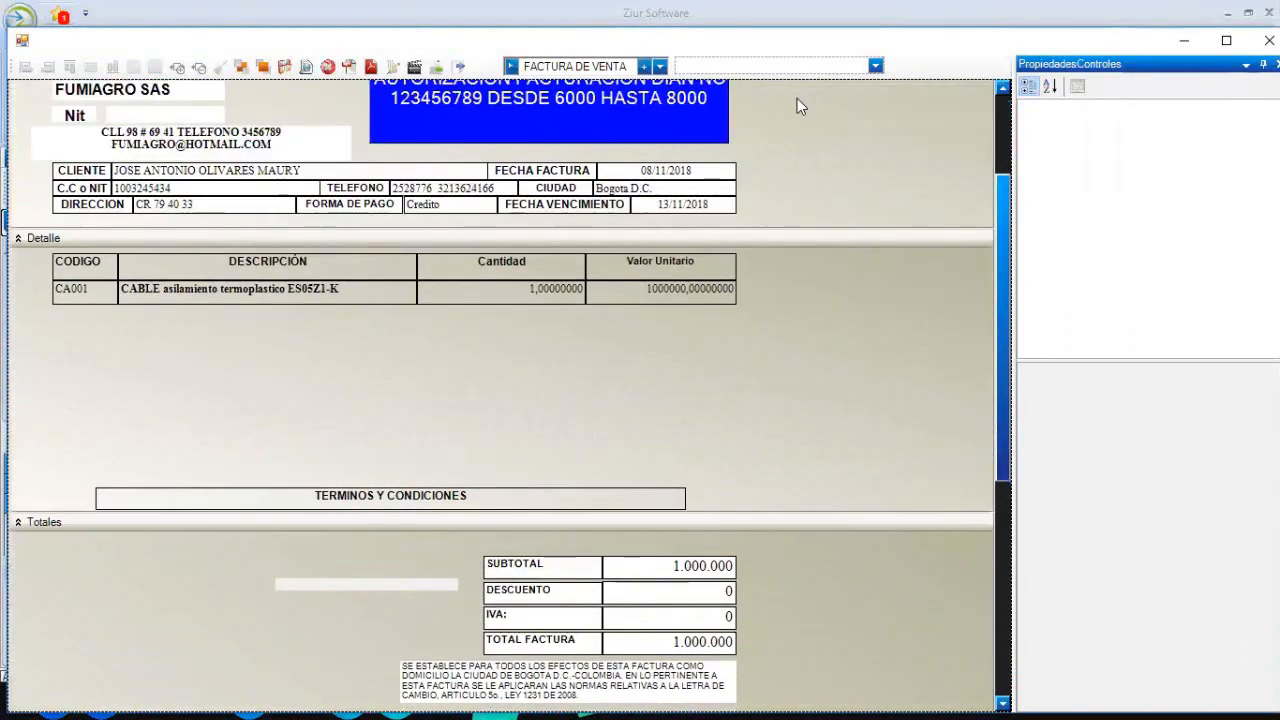
pyautogui.click(875, 66)
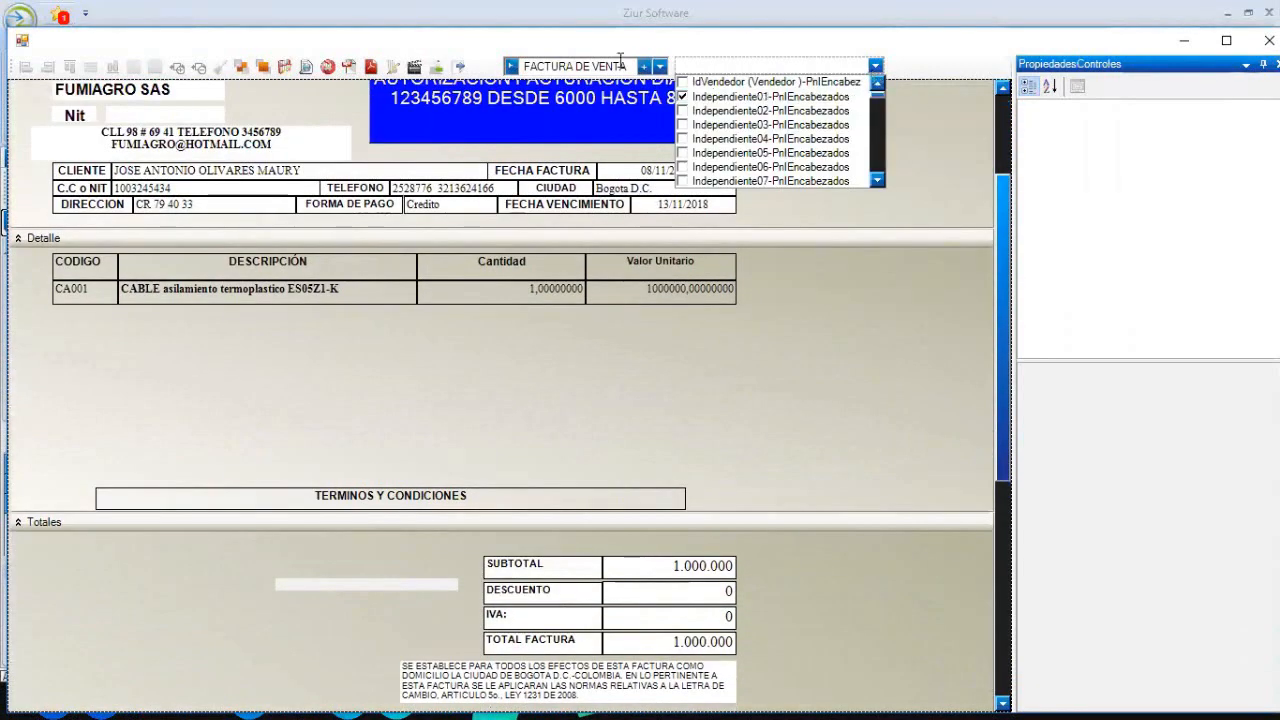
pyautogui.click(969, 171)
pyautogui.scroll(3, 971, 173)
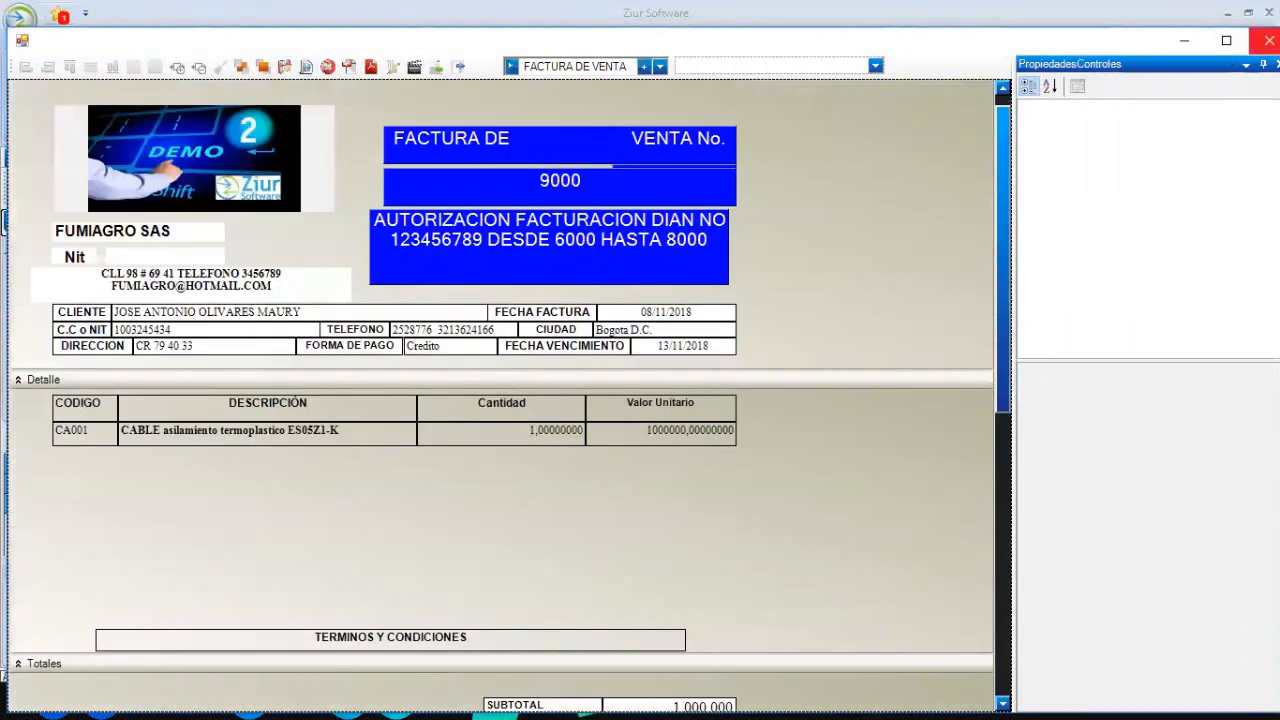
pyautogui.click(1277, 63)
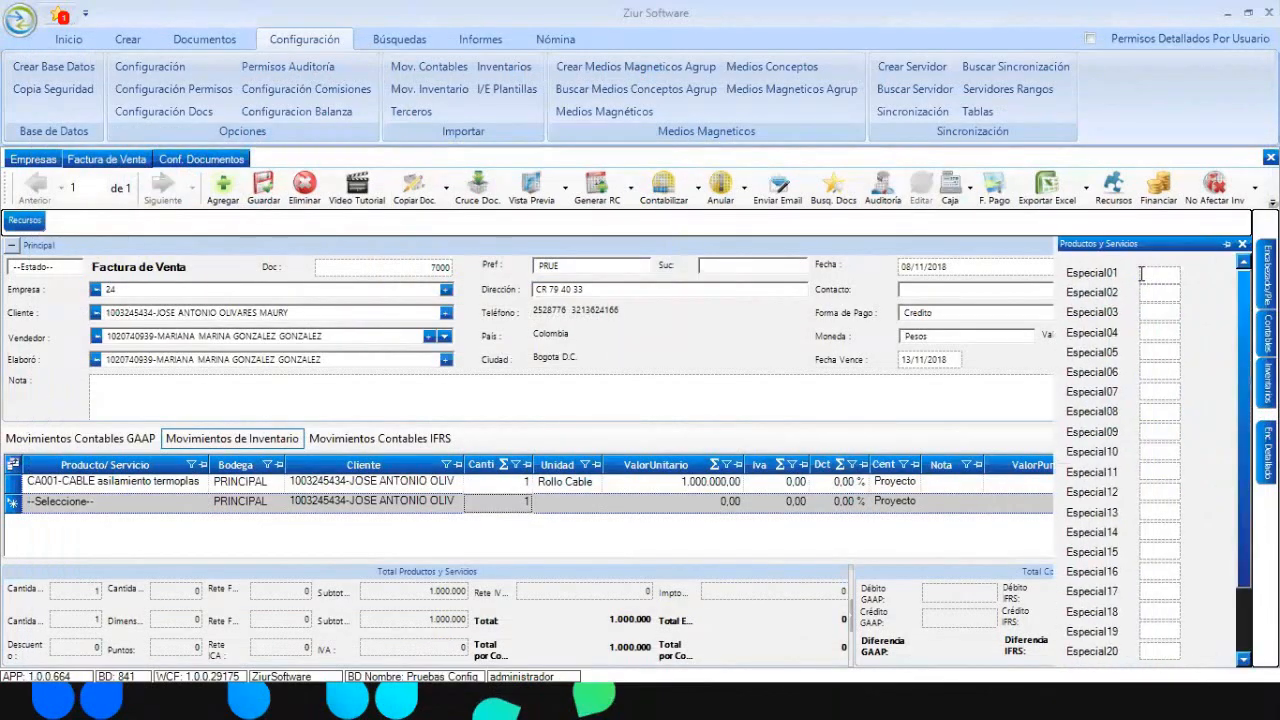
# - Enter 30 in the Productos y Servicios Especial01 field and save the invoice
pyautogui.click(1141, 274)
pyautogui.click(1147, 276)
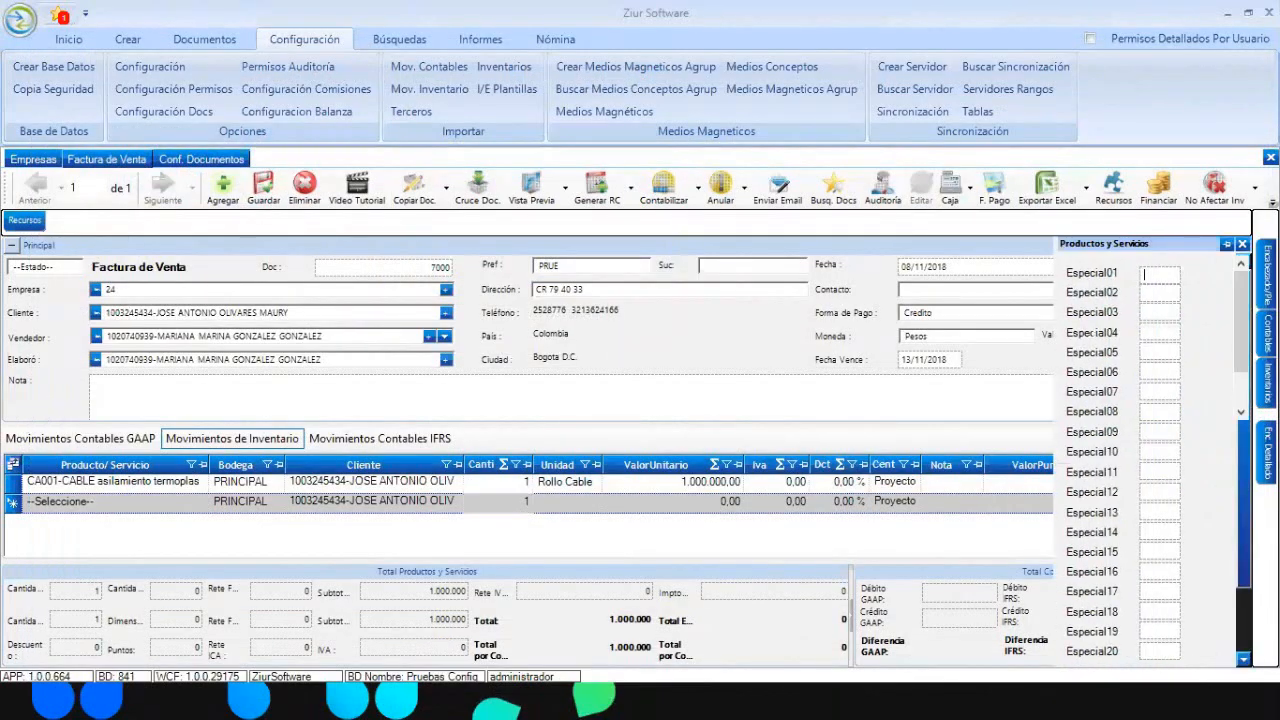
pyautogui.click(1267, 453)
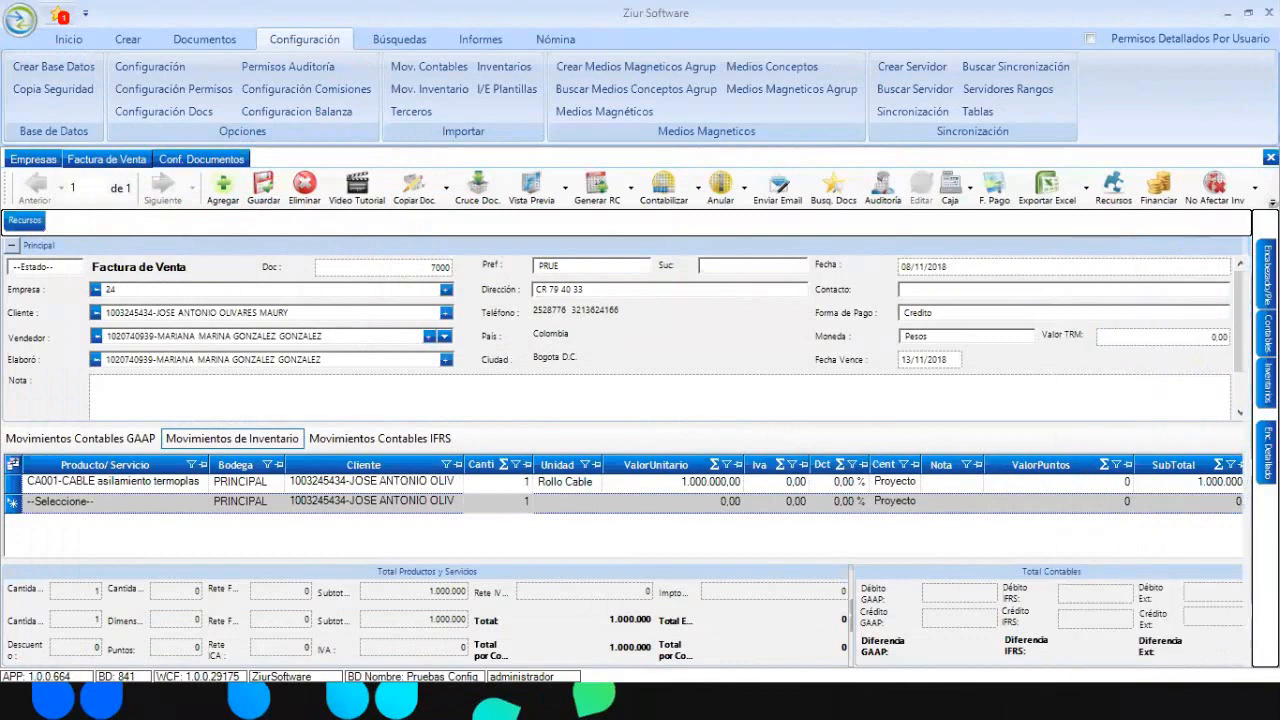
pyautogui.click(1267, 383)
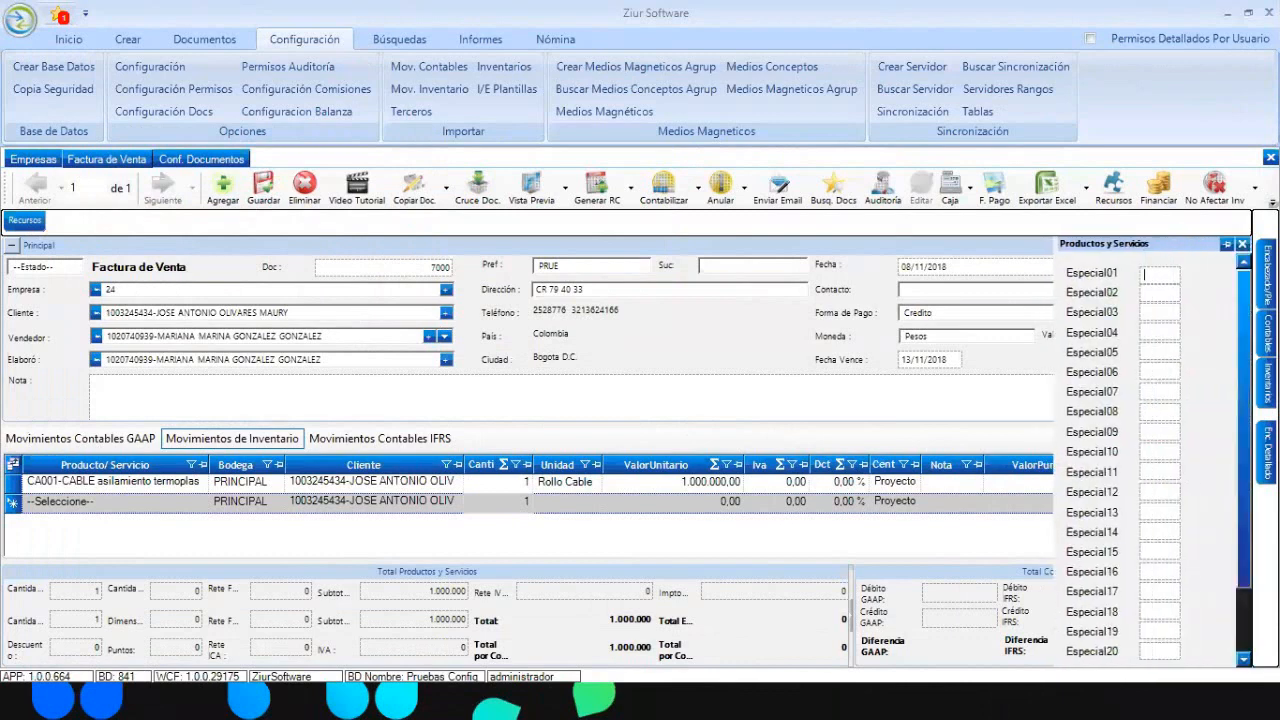
pyautogui.click(1267, 334)
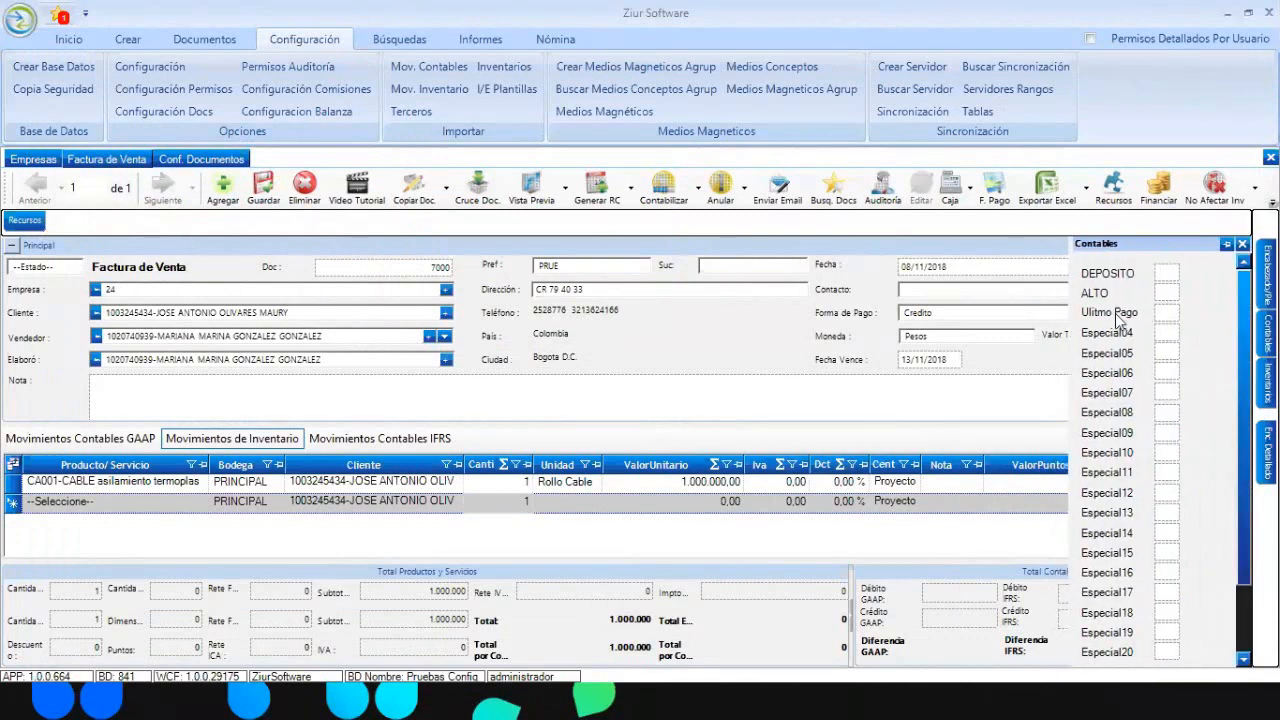
pyautogui.click(1267, 383)
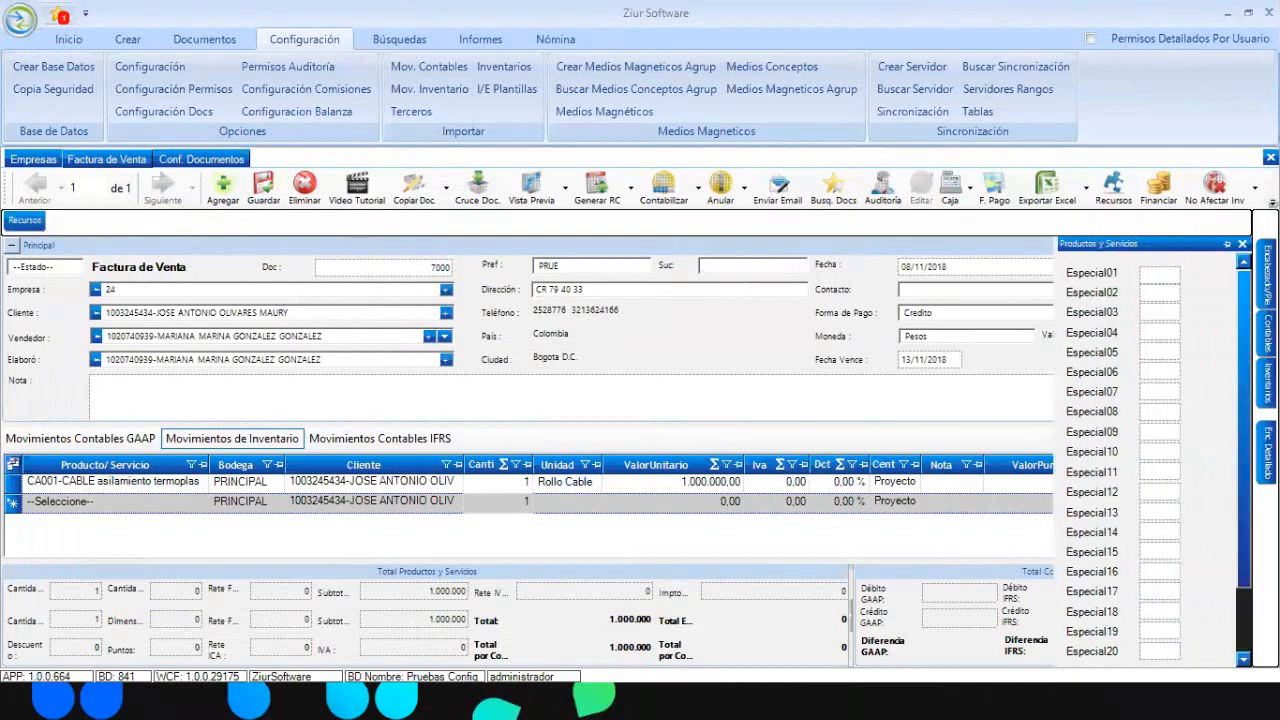
pyautogui.click(1146, 290)
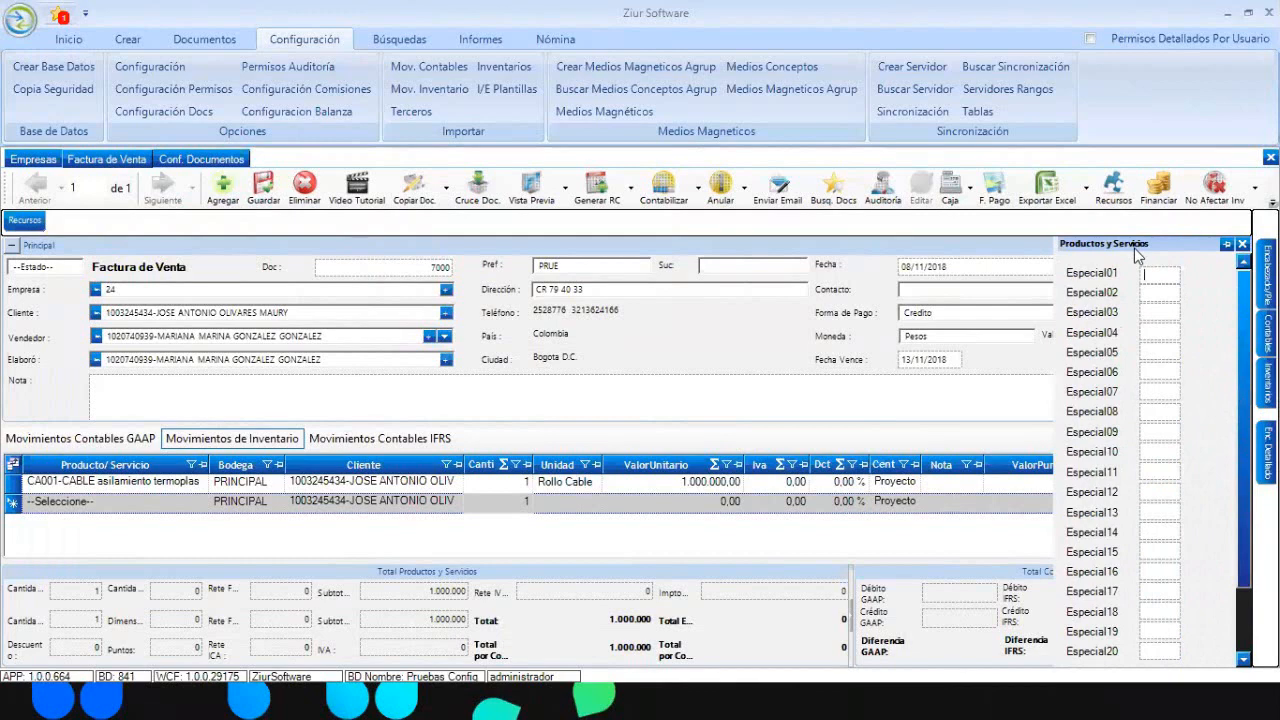
pyautogui.write('30')
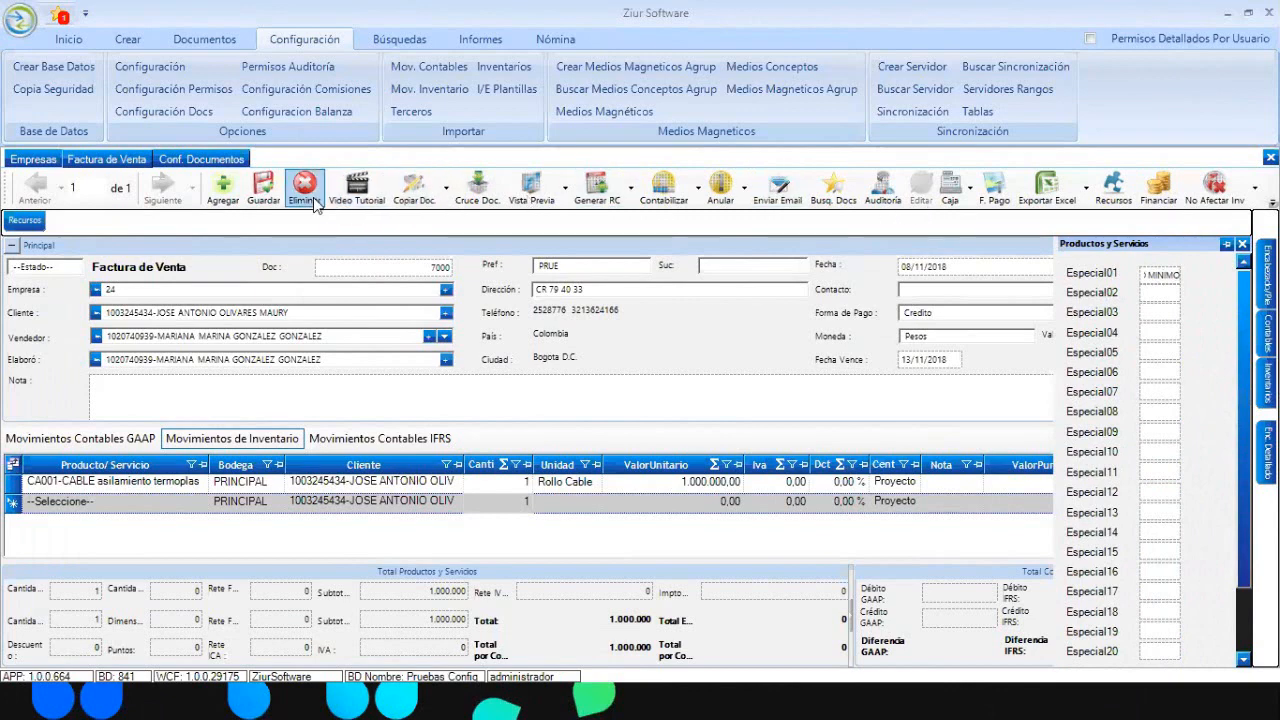
pyautogui.click(1162, 291)
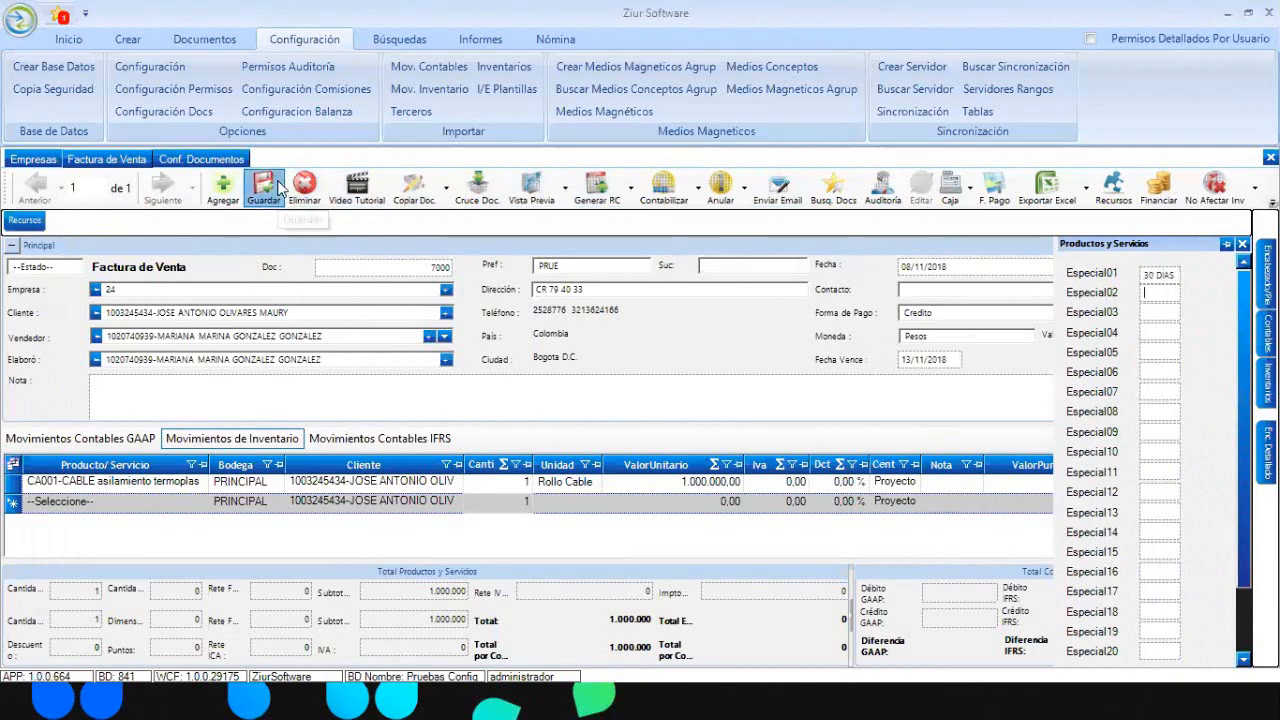
pyautogui.click(380, 296)
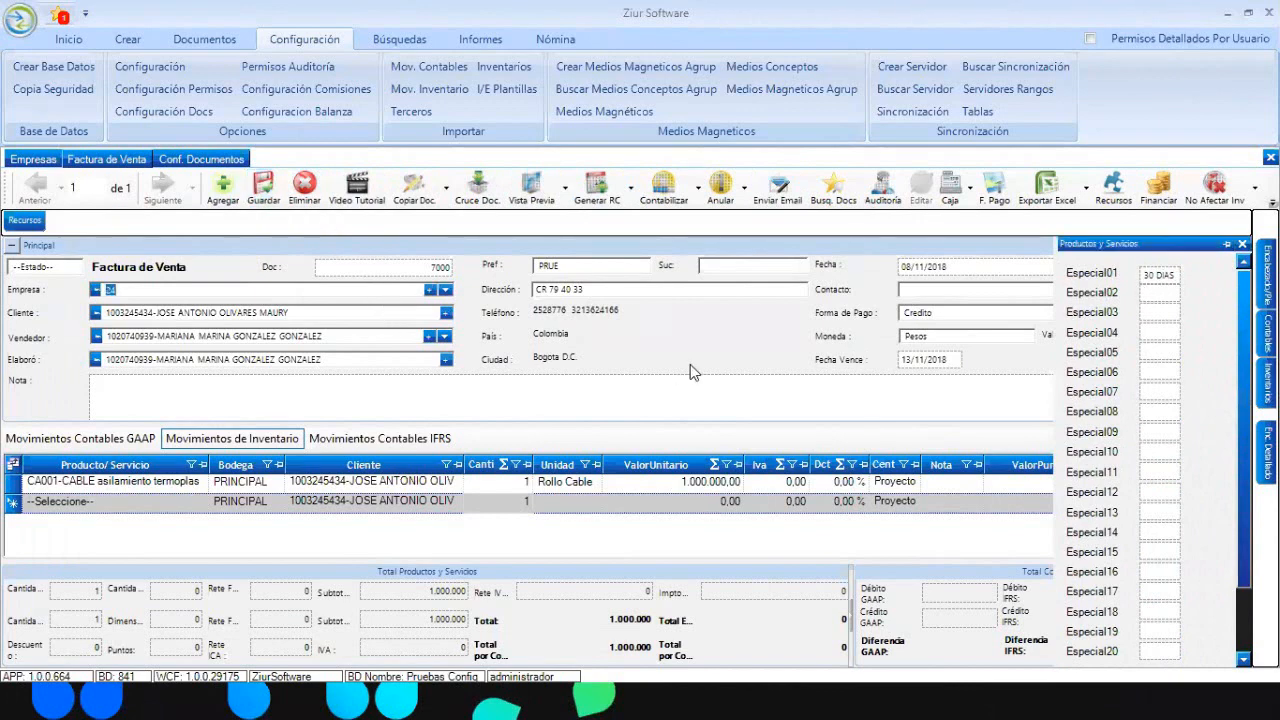
# - Type 'VALOR MINIMO 10 30 DIA' into Especial01, commit it, and close the panel
pyautogui.moveTo(1267, 335)
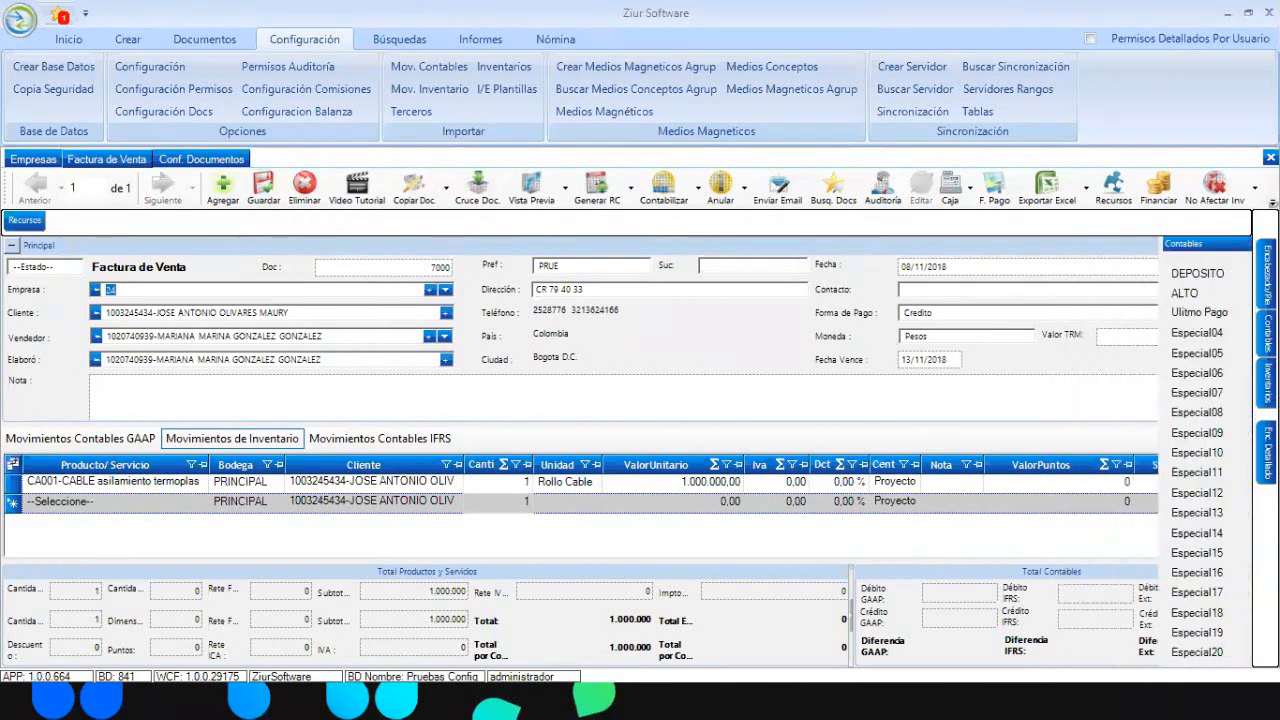
pyautogui.click(1142, 299)
pyautogui.moveTo(1267, 383)
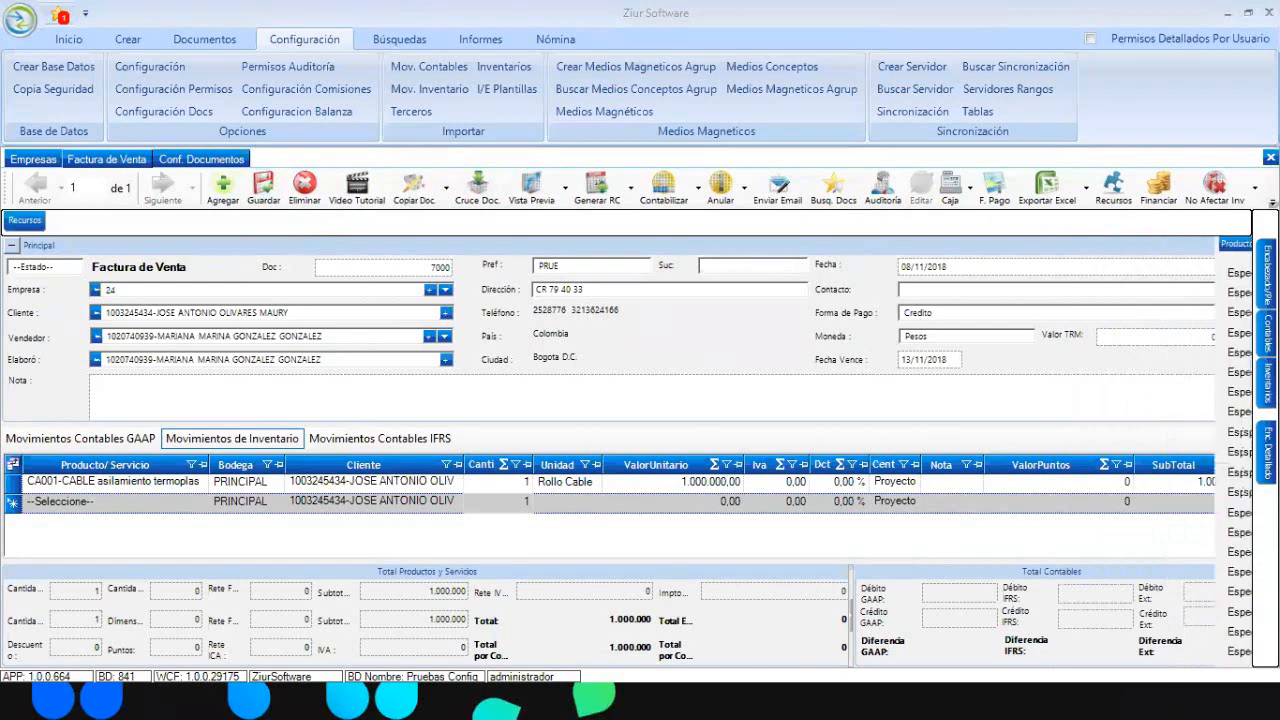
pyautogui.click(1163, 271)
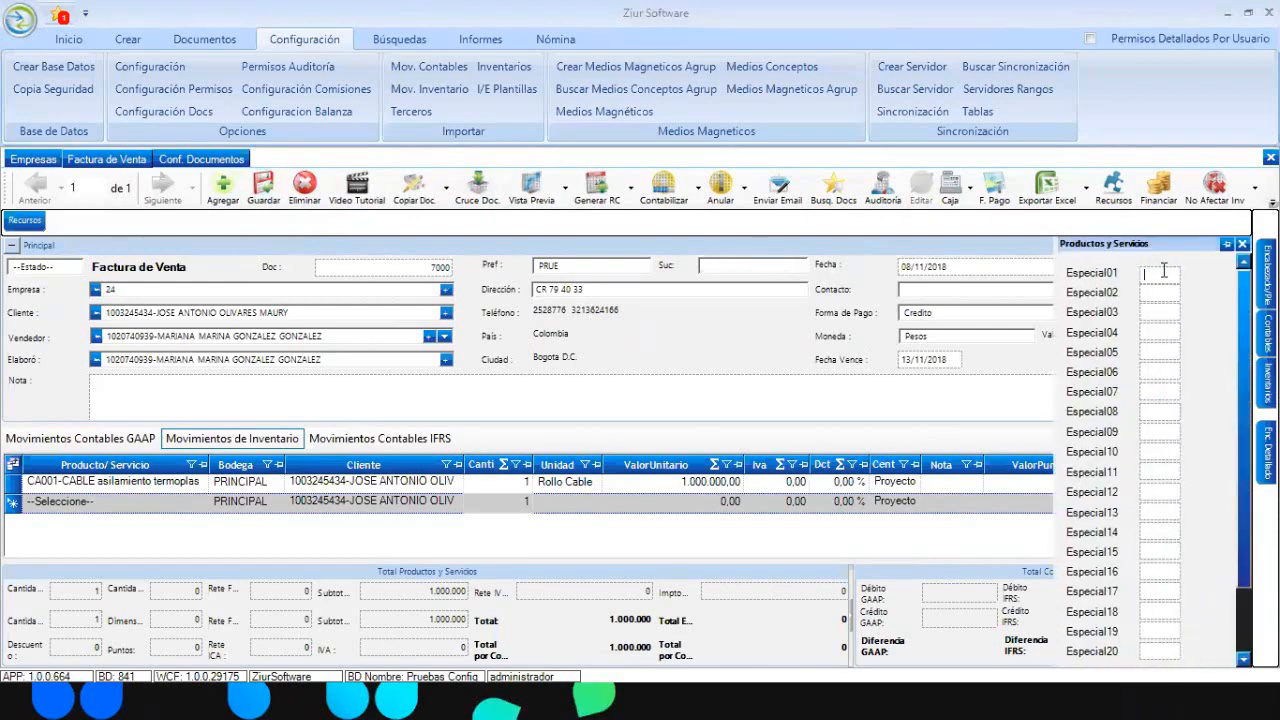
pyautogui.write('VALOR MINIMO')
pyautogui.write(' 10 30 DIA')
pyautogui.press('Tab')
pyautogui.click(789, 56)
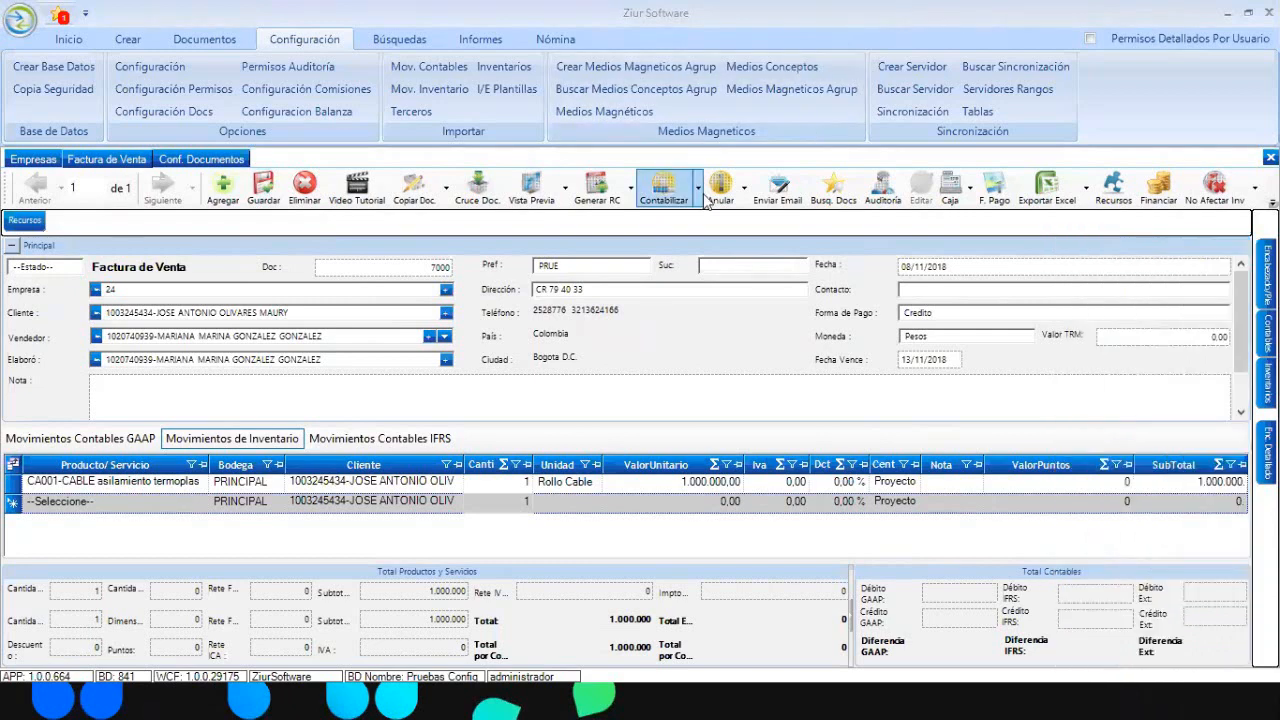
# - Reopen and widen the Productos y Servicios panel, keeping 30 DIAS in Especial01
pyautogui.click(1267, 333)
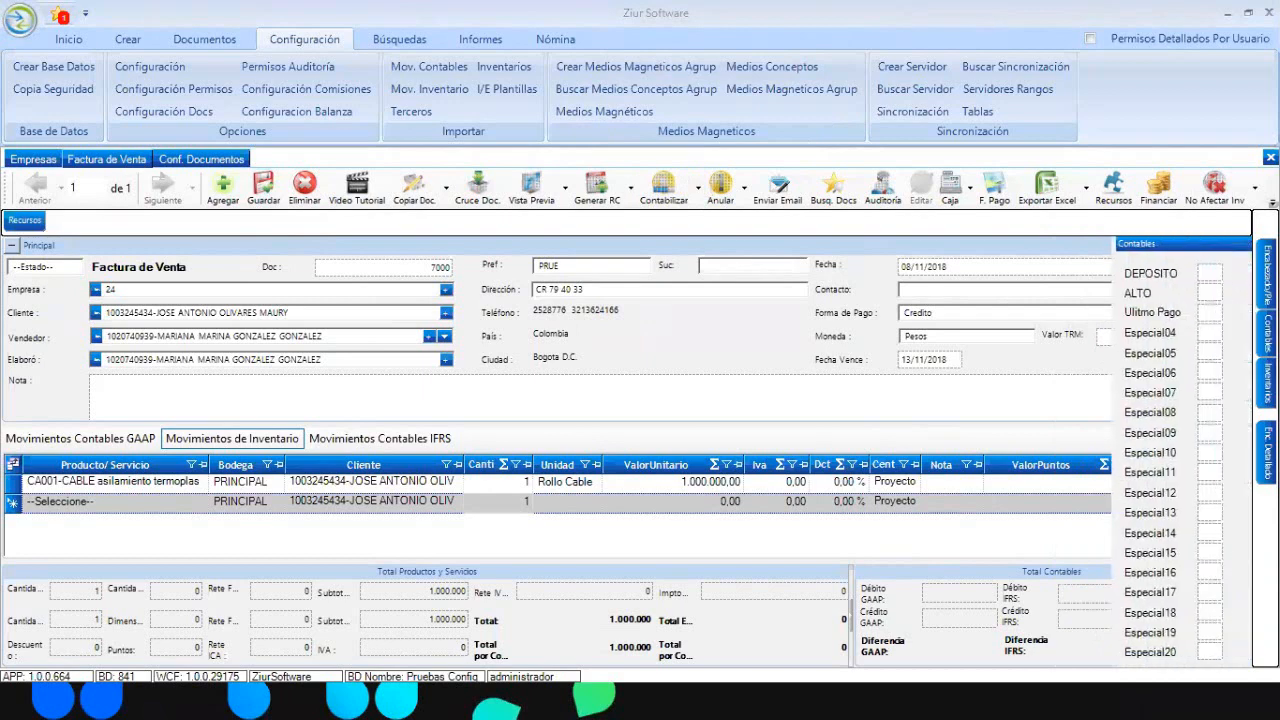
pyautogui.click(1267, 382)
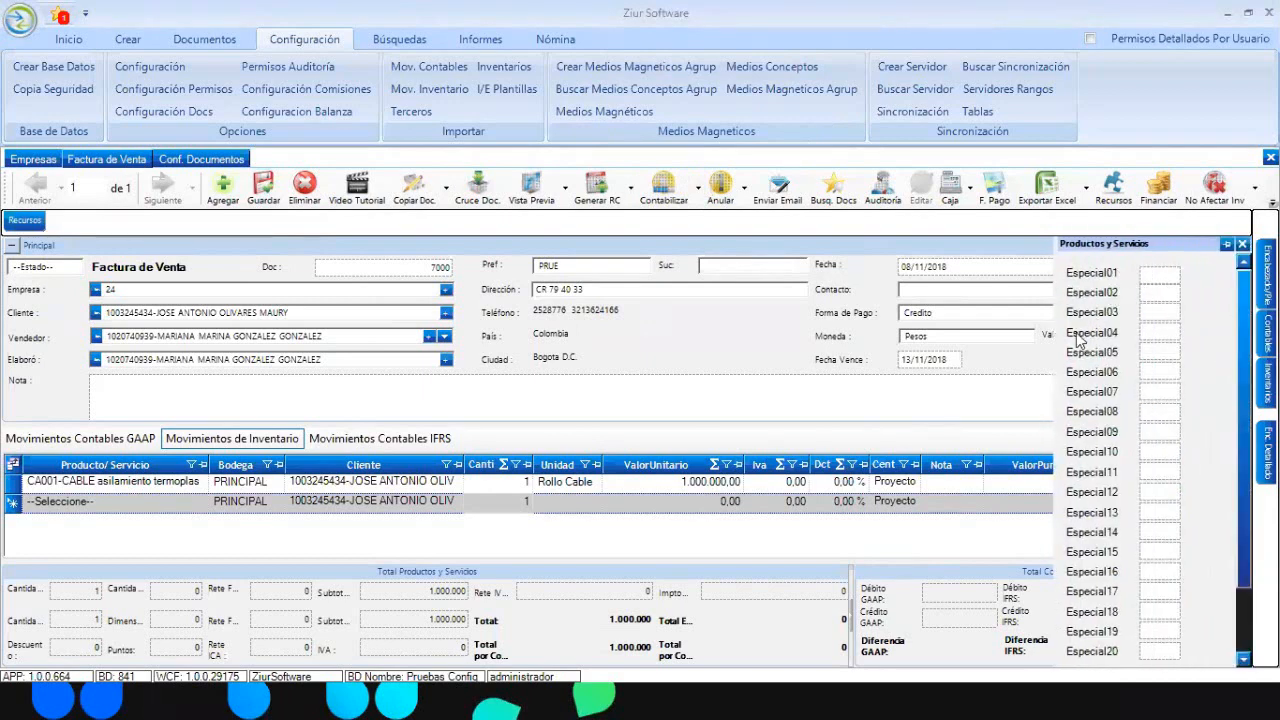
pyautogui.moveTo(1056, 338); pyautogui.dragTo(782, 400)
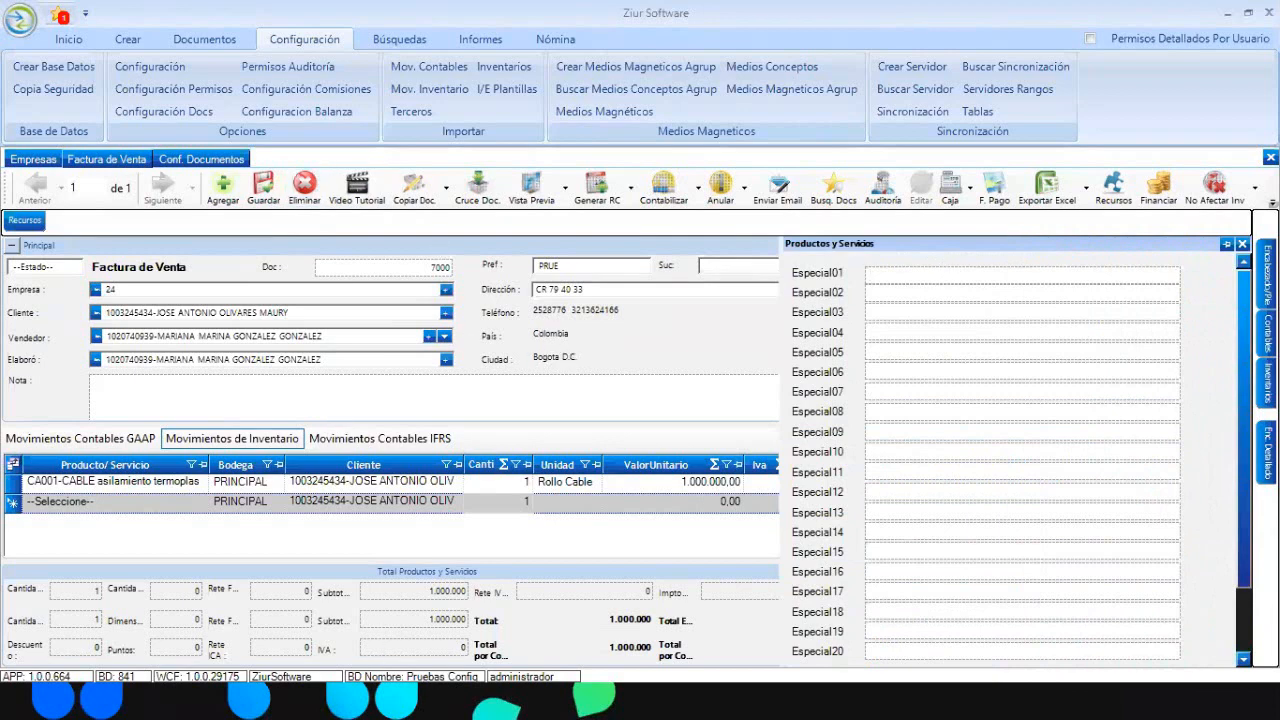
pyautogui.press('super')
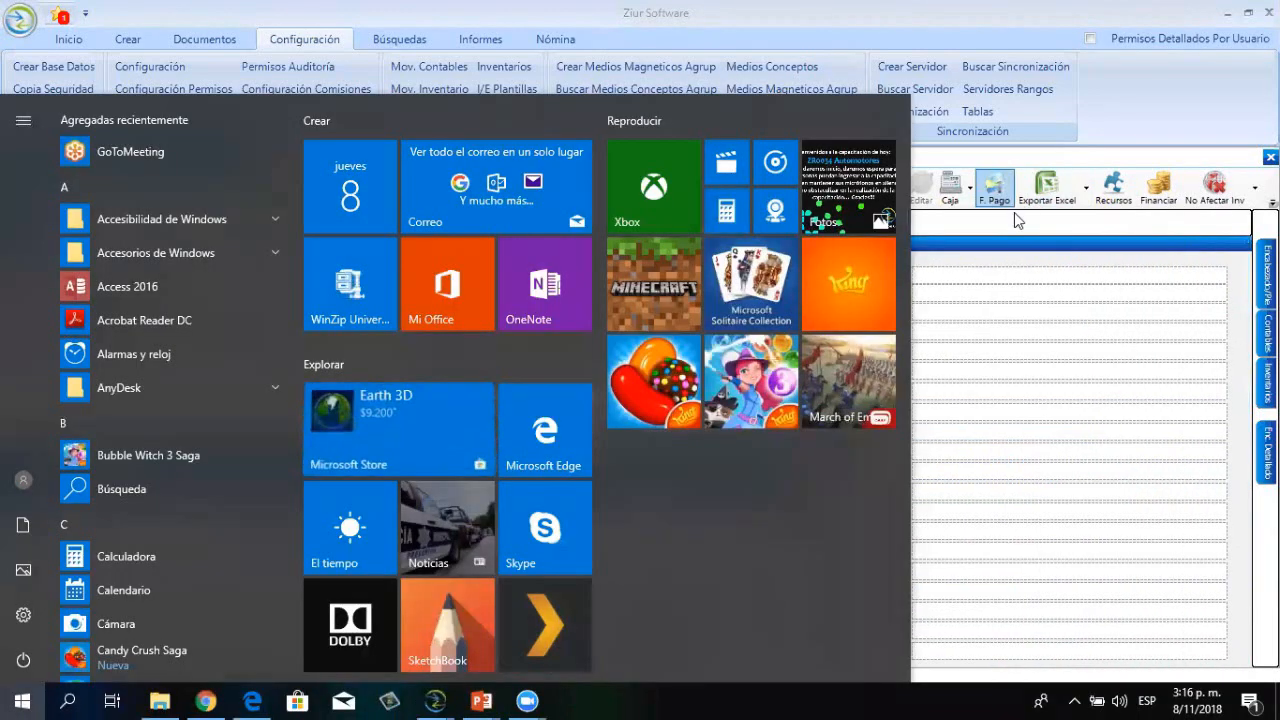
pyautogui.press('super')
pyautogui.click(907, 275)
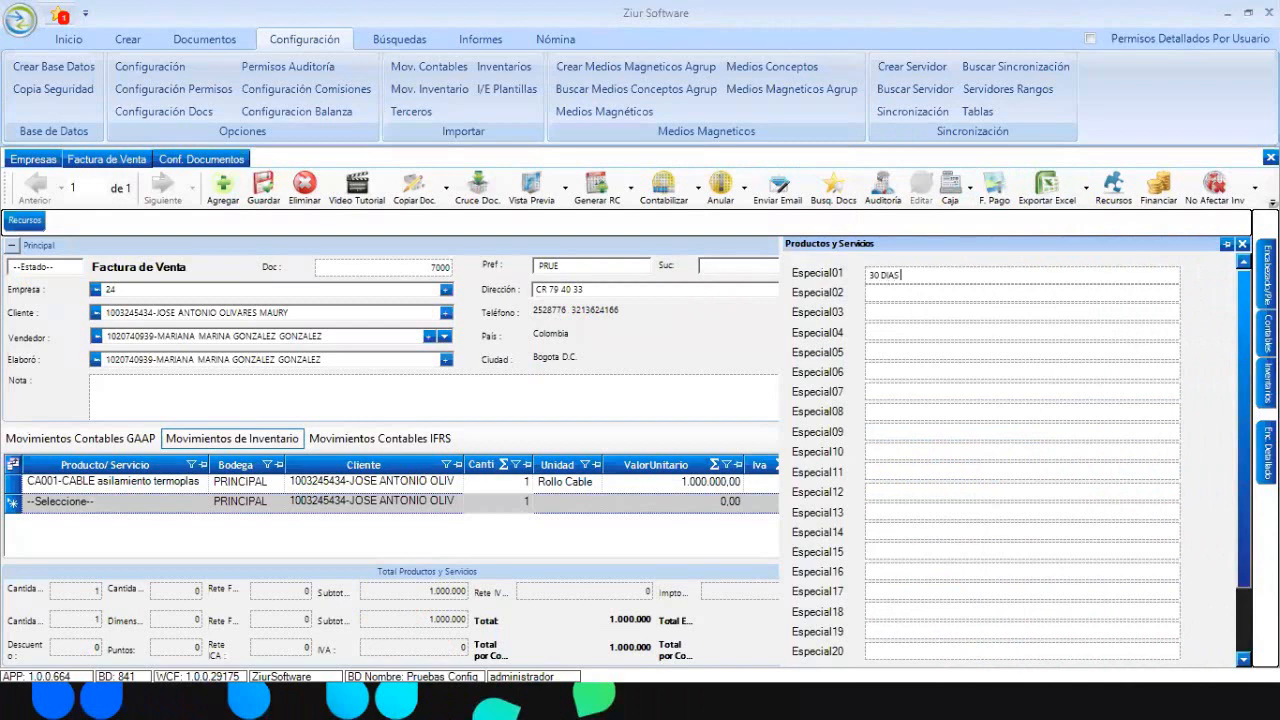
pyautogui.click(596, 270)
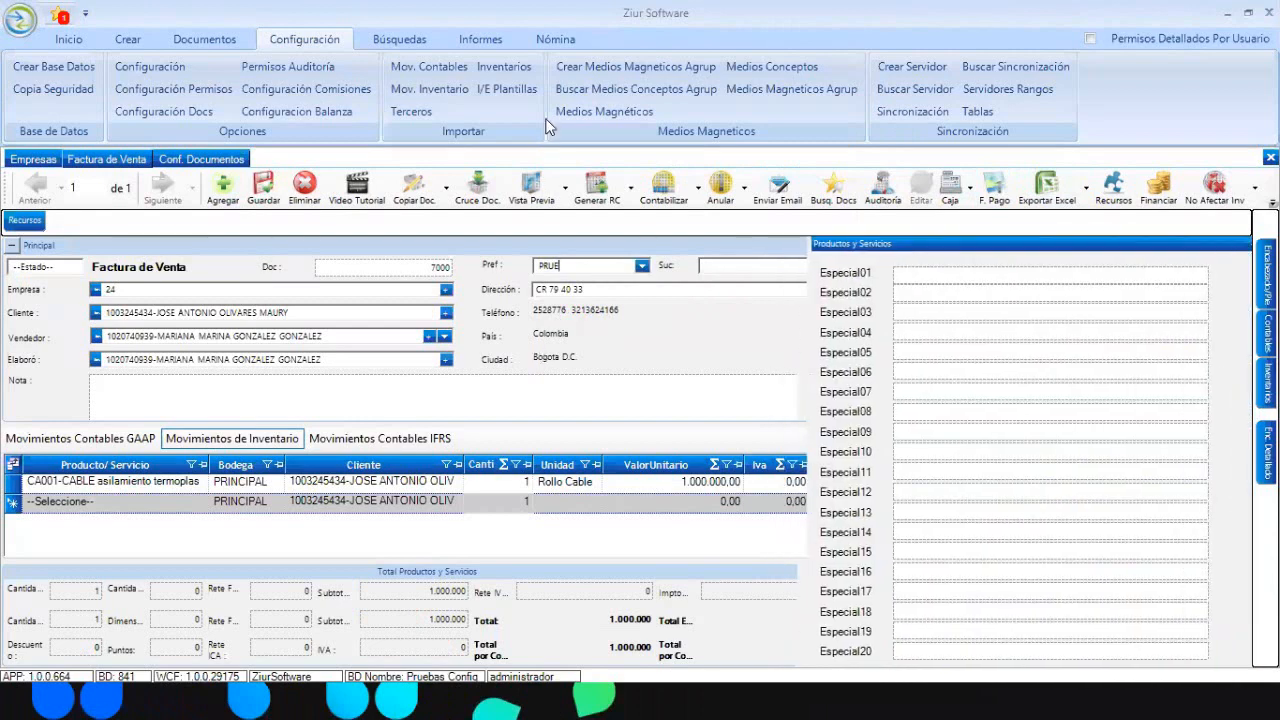
pyautogui.click(532, 190)
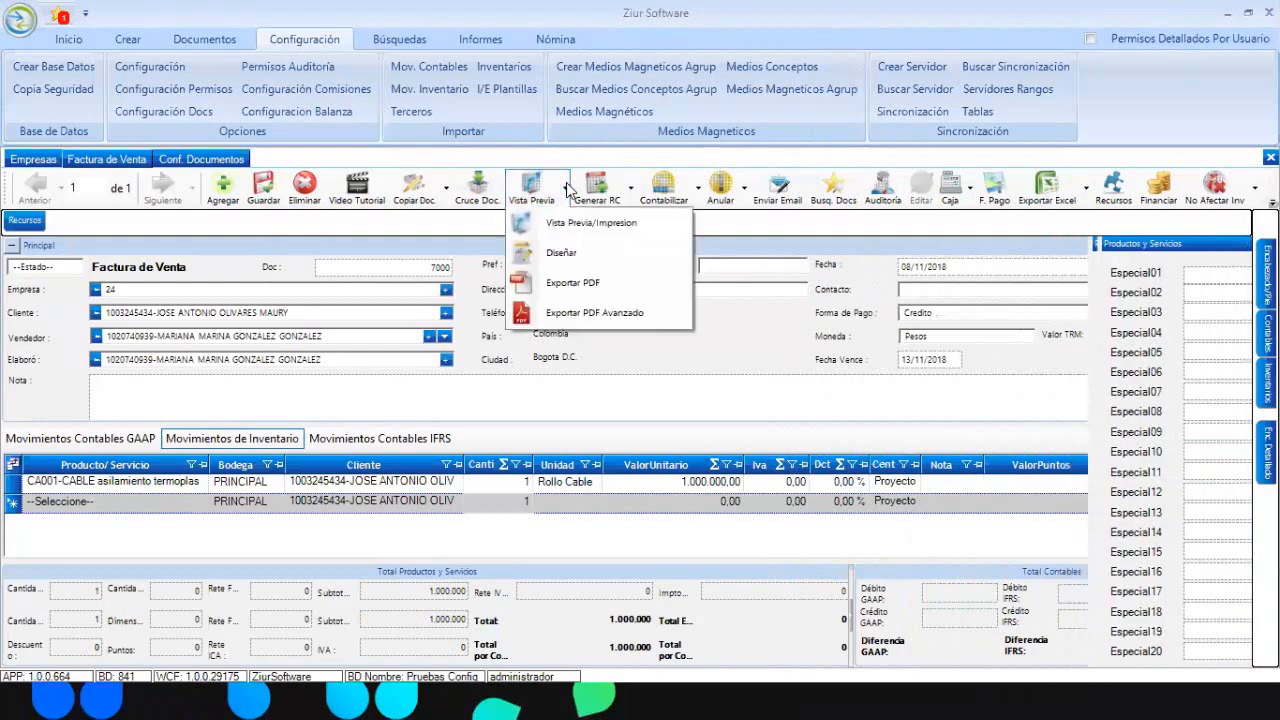
# - Open the print template designer and choose the FACTURA DE VENTA template
pyautogui.click(556, 251)
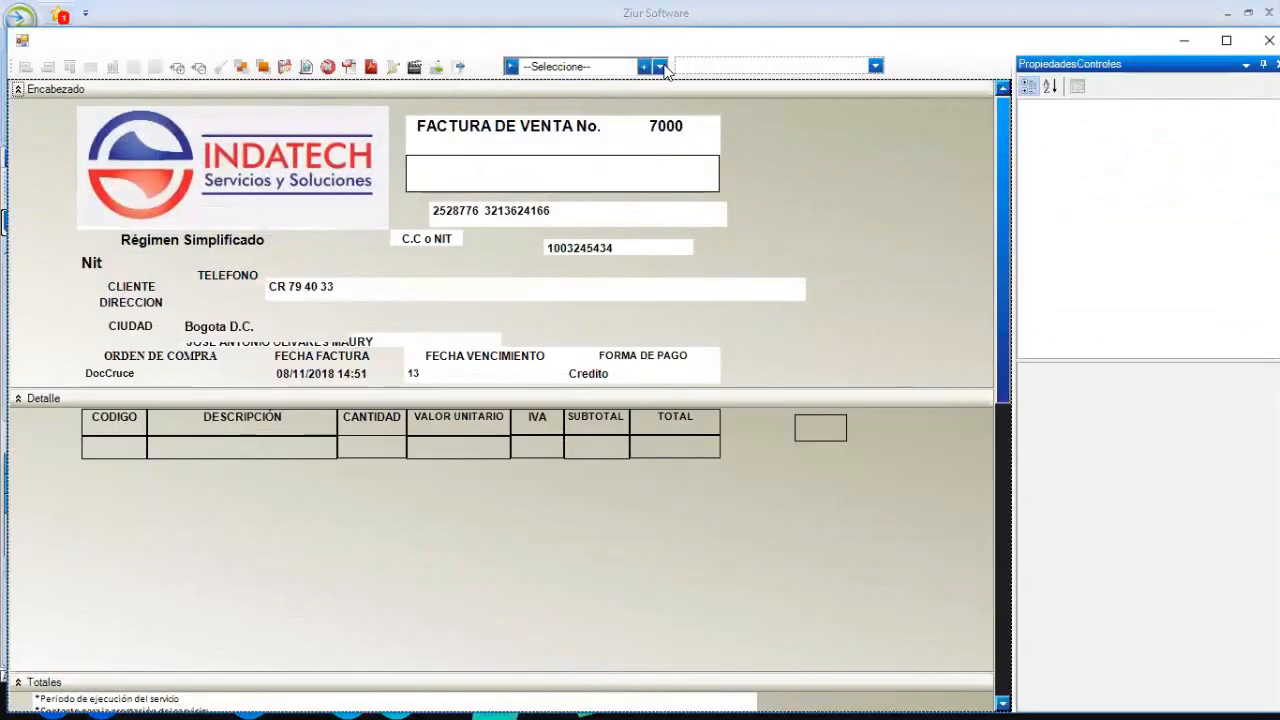
pyautogui.click(660, 66)
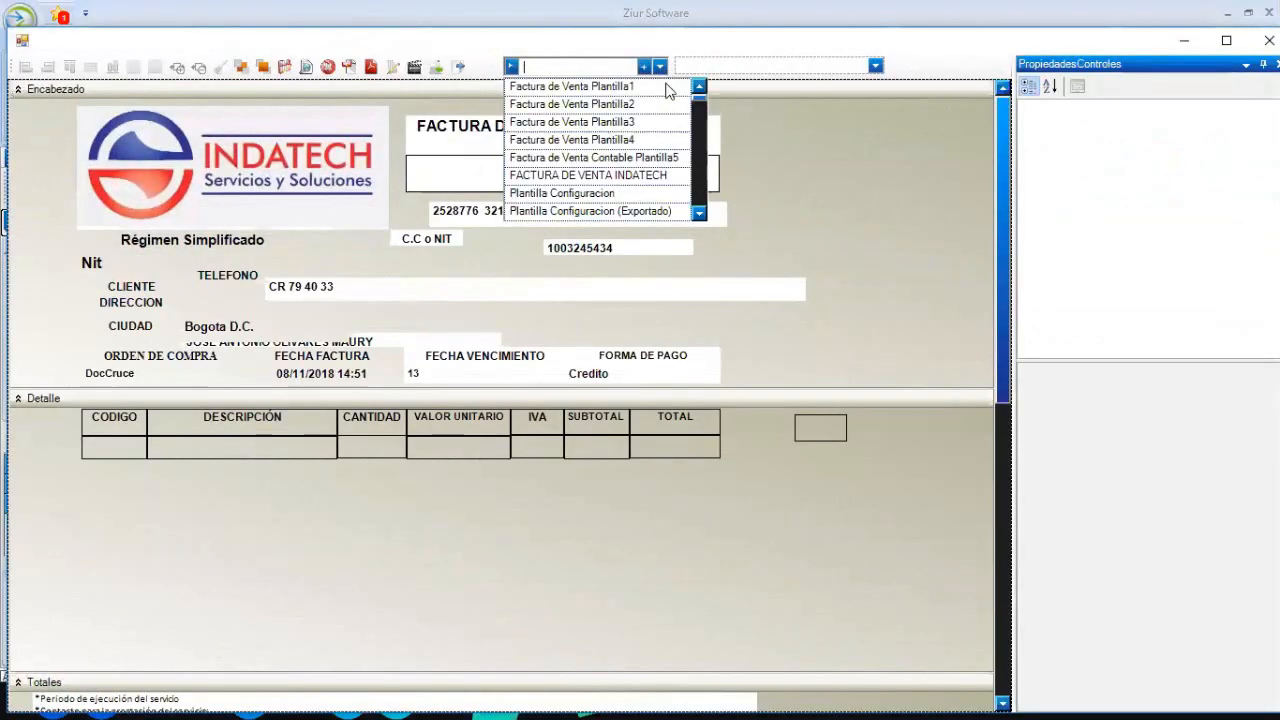
pyautogui.moveTo(702, 165); pyautogui.dragTo(700, 192)
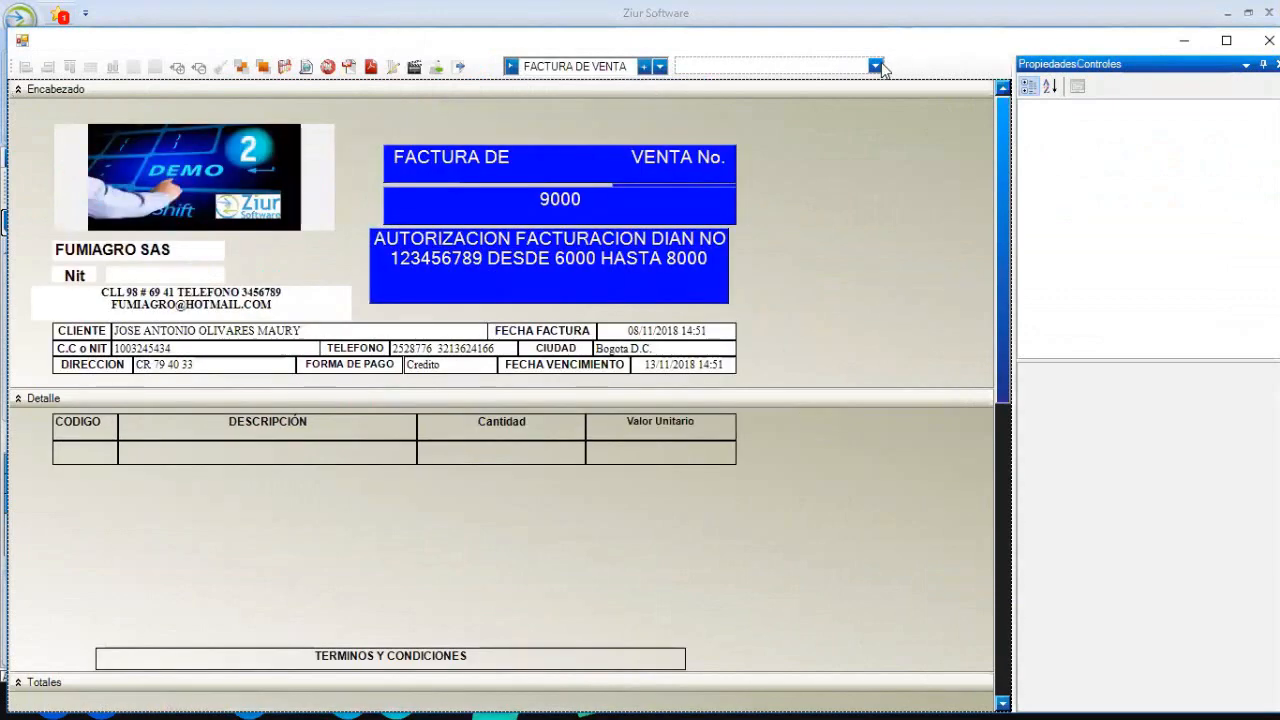
# - Filter the control list by 'SPE' and select EspecialMov_01-PnlDetalles
pyautogui.click(878, 66)
pyautogui.write('SP')
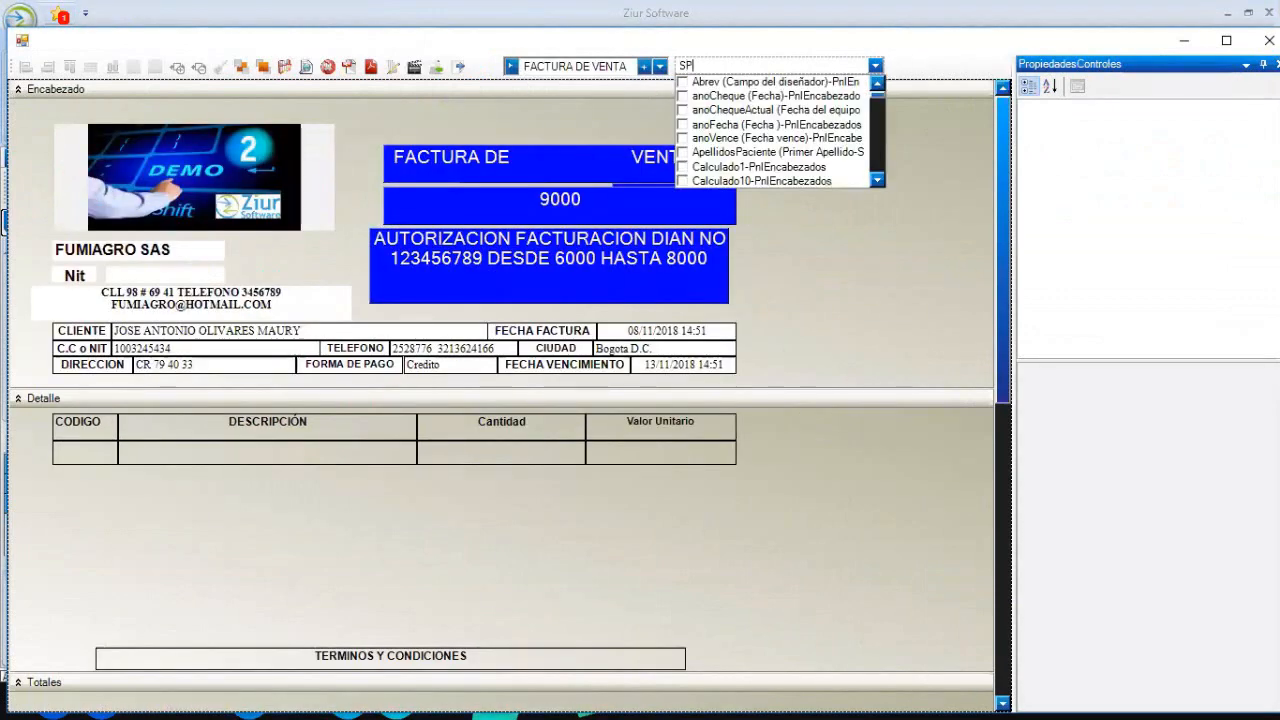
pyautogui.write('E')
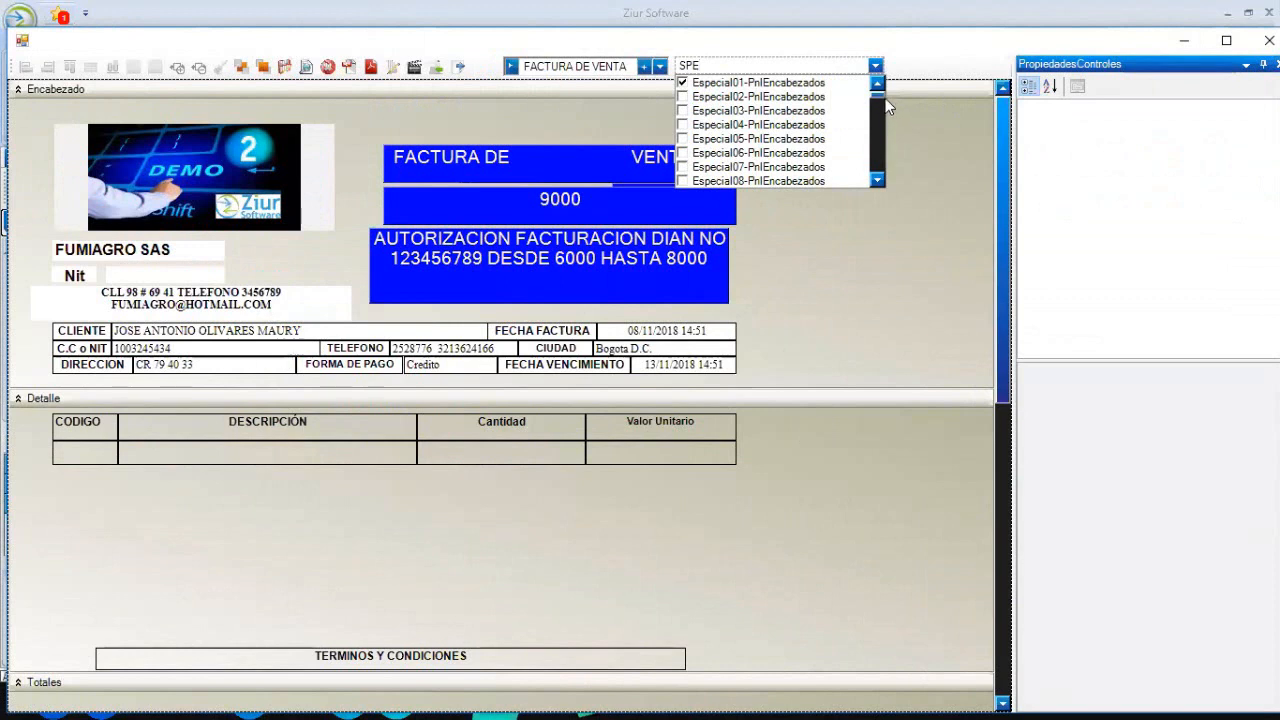
pyautogui.moveTo(879, 100); pyautogui.dragTo(865, 145)
pyautogui.click(875, 180)
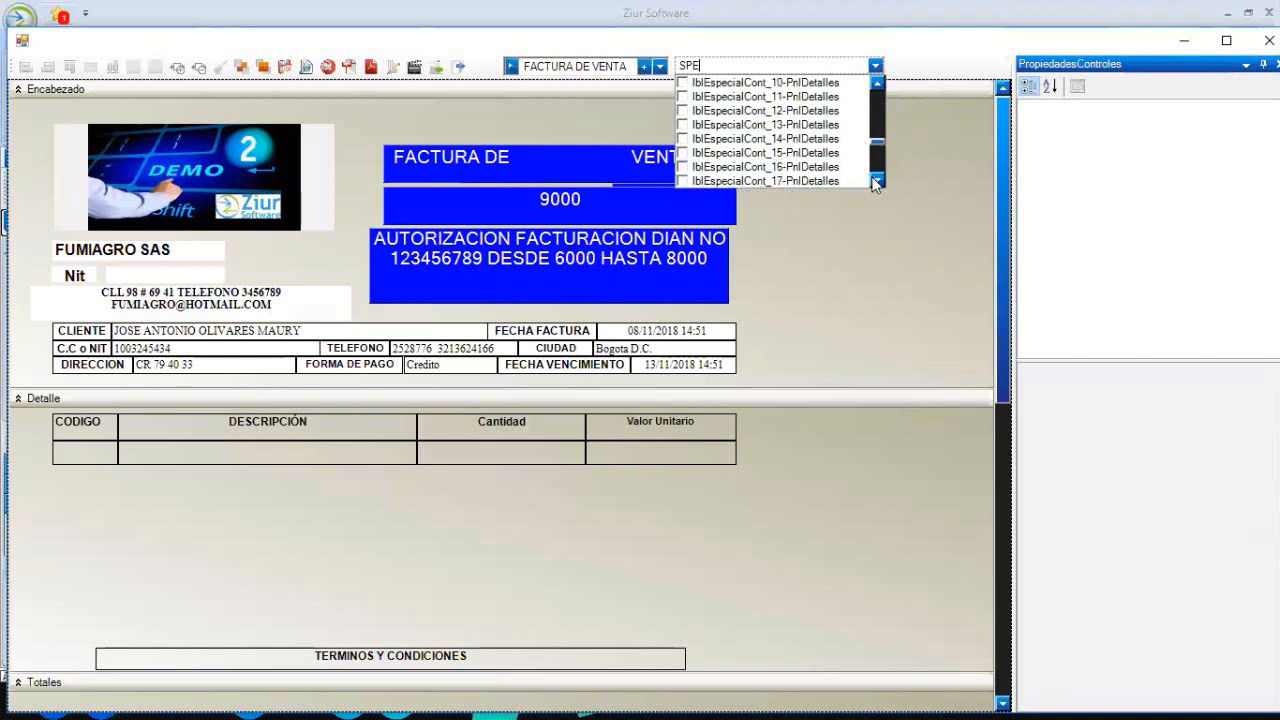
pyautogui.click(874, 180)
pyautogui.click(875, 181)
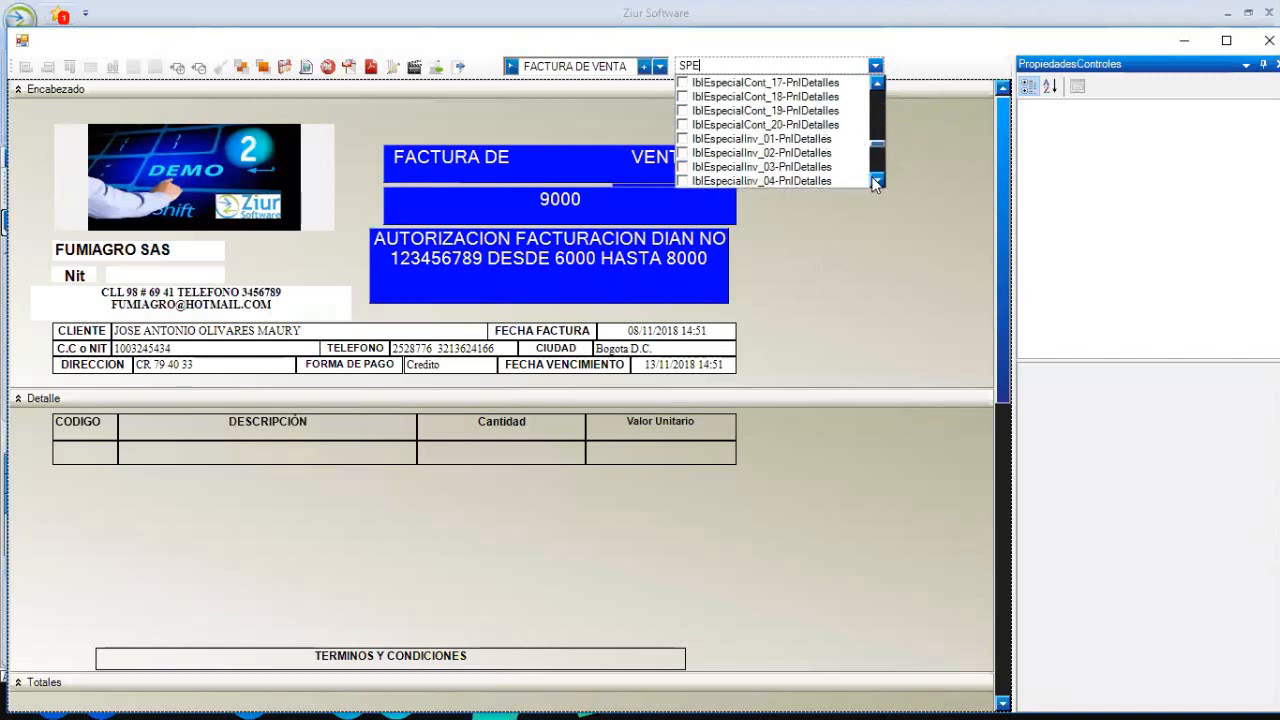
pyautogui.click(688, 125)
# - Widen EspecialMov_01 to 314×25, move it to 240;206, and edit its Texto to show 30 DIAS
pyautogui.moveTo(243, 593); pyautogui.dragTo(528, 594)
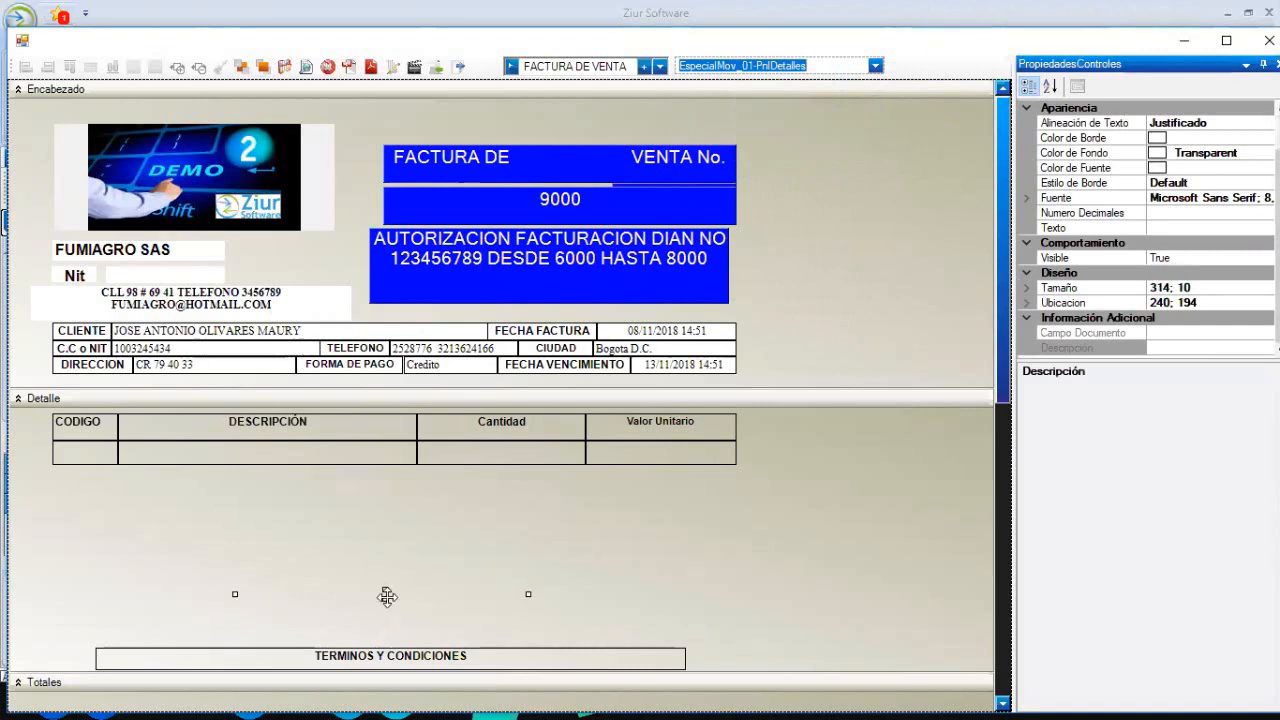
pyautogui.moveTo(385, 595); pyautogui.dragTo(386, 625)
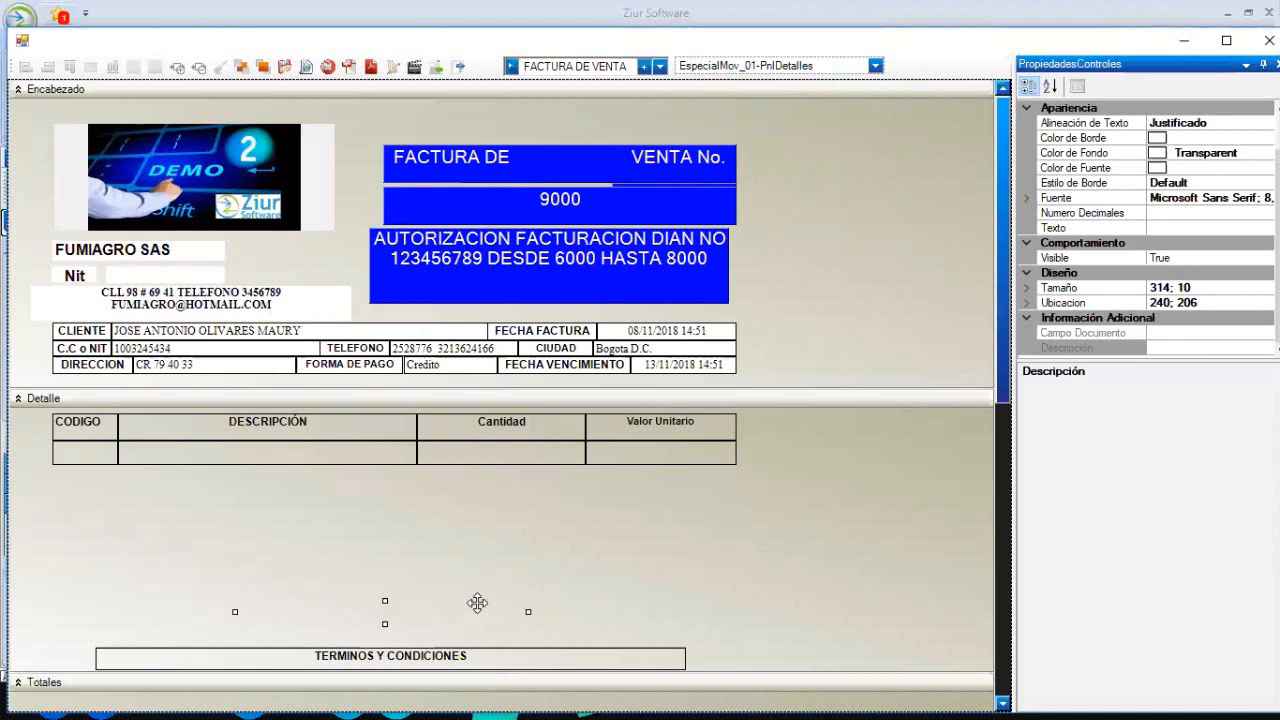
pyautogui.click(1165, 228)
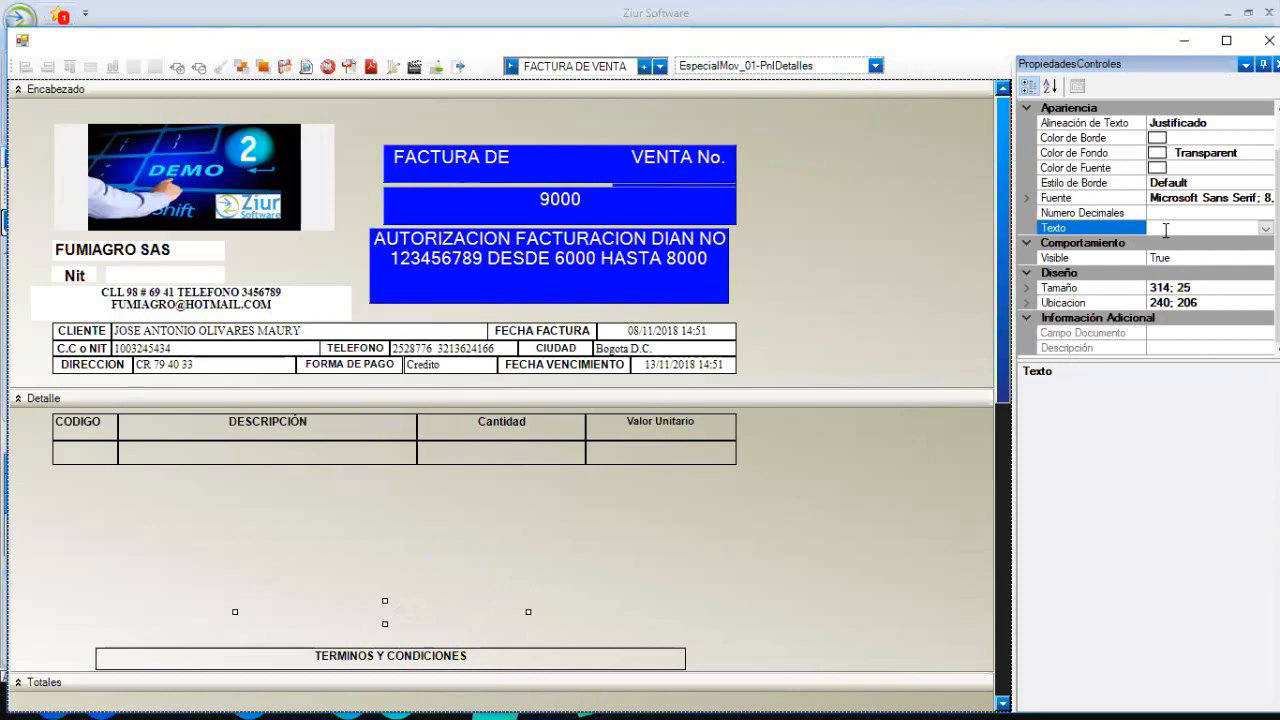
pyautogui.write('30 DIAS')
pyautogui.click(771, 517)
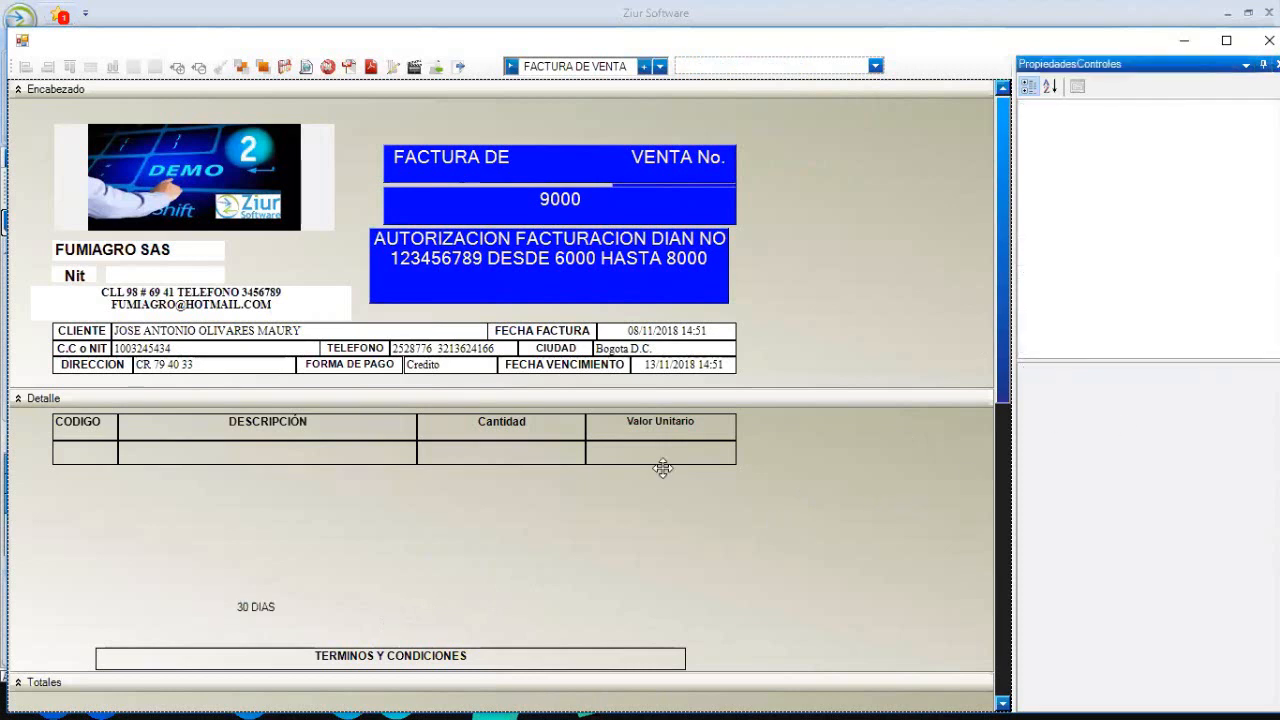
# - Preview the printed invoice past the message, then close the preview and the designer
pyautogui.click(306, 67)
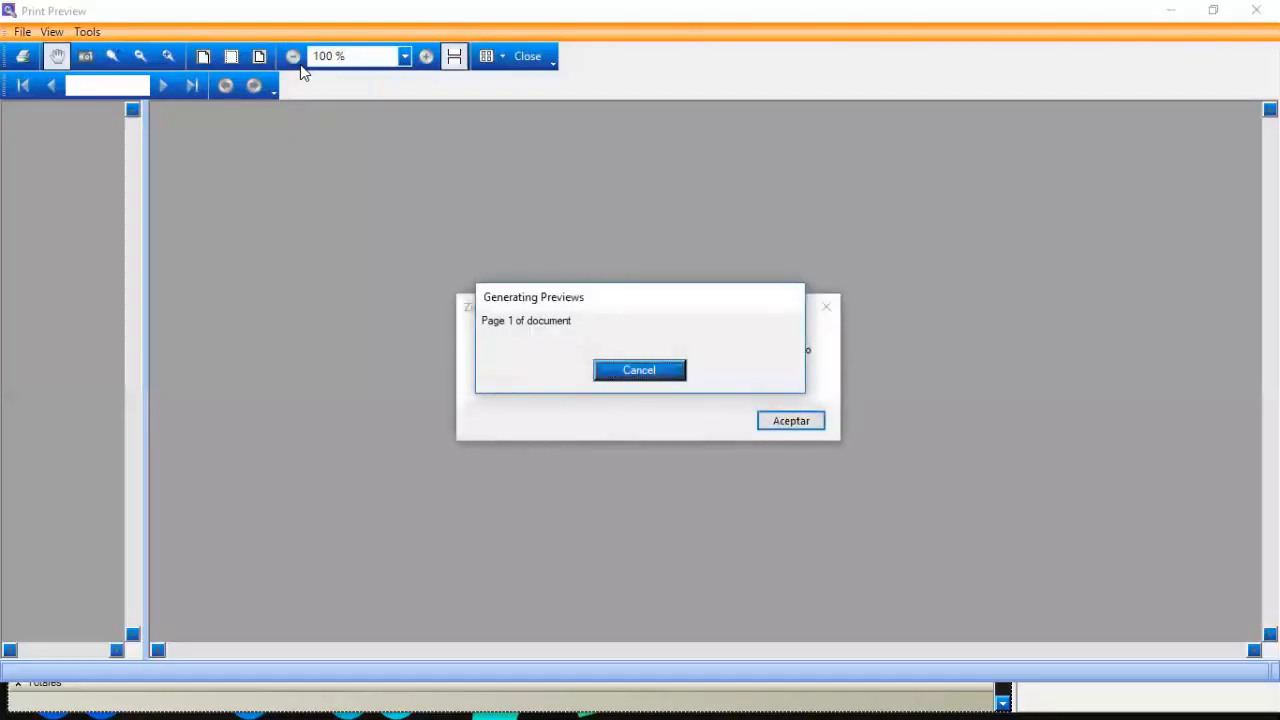
pyautogui.click(789, 422)
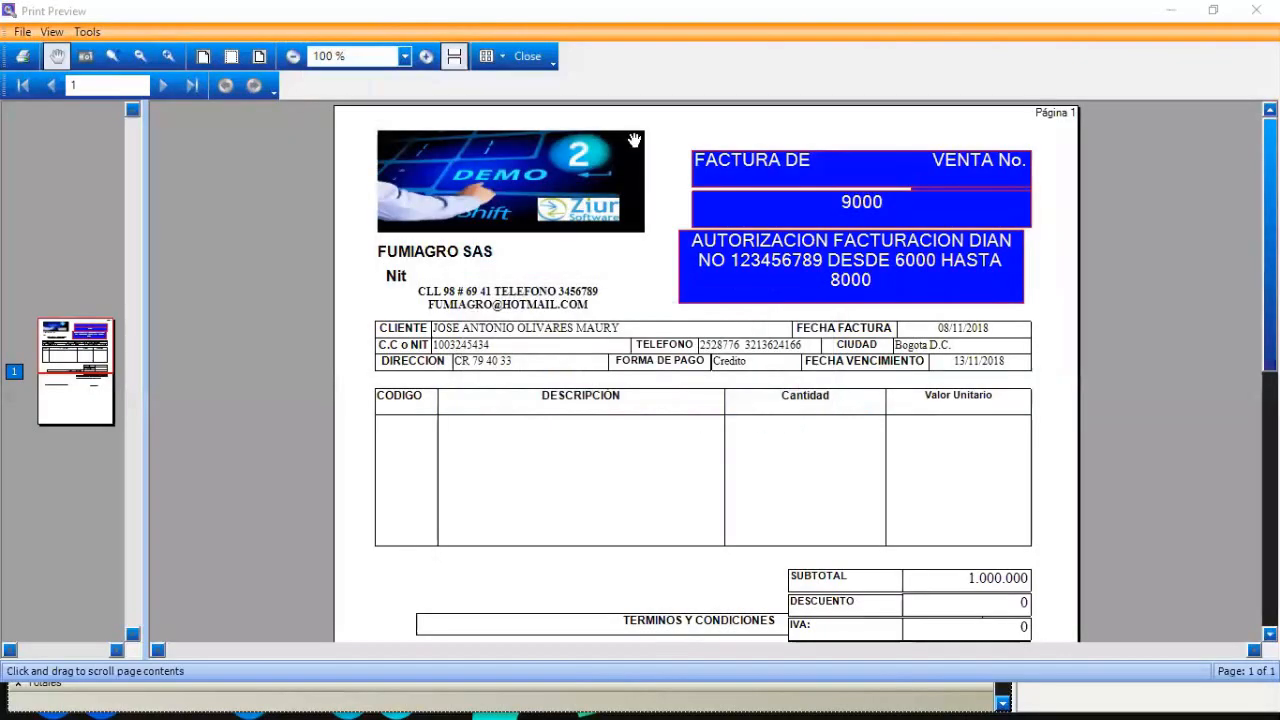
pyautogui.click(530, 56)
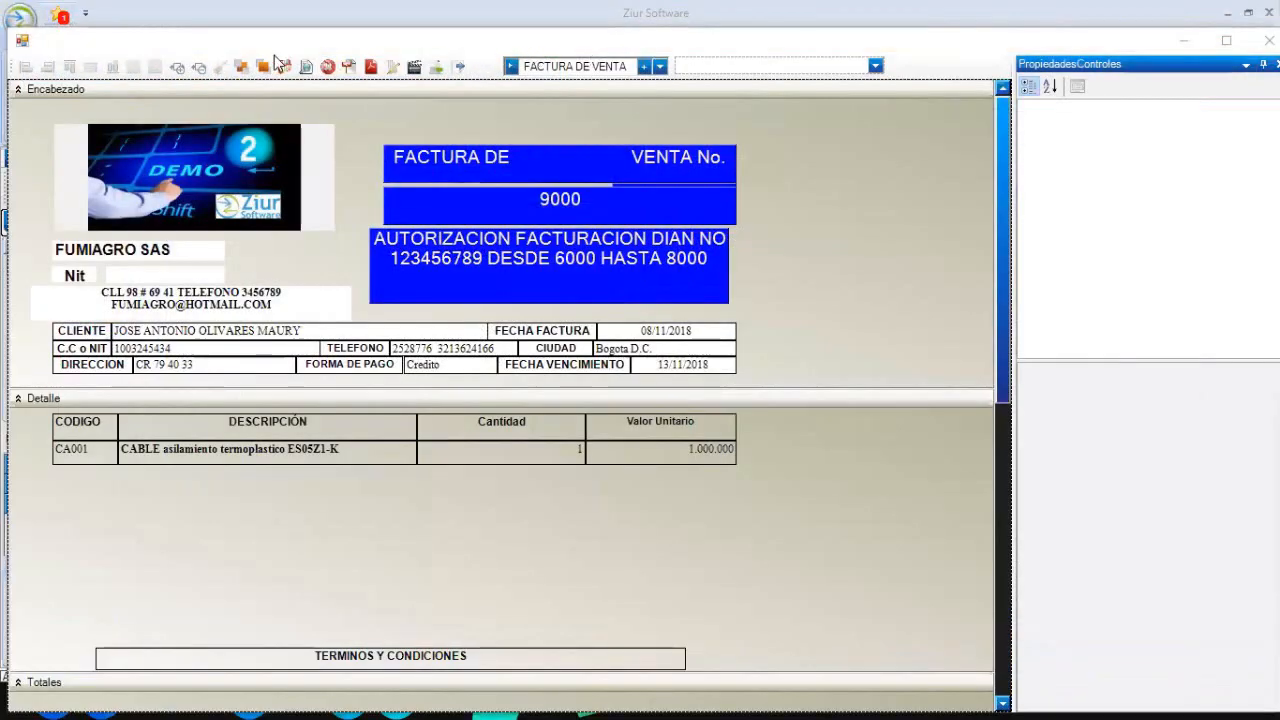
pyautogui.click(1269, 40)
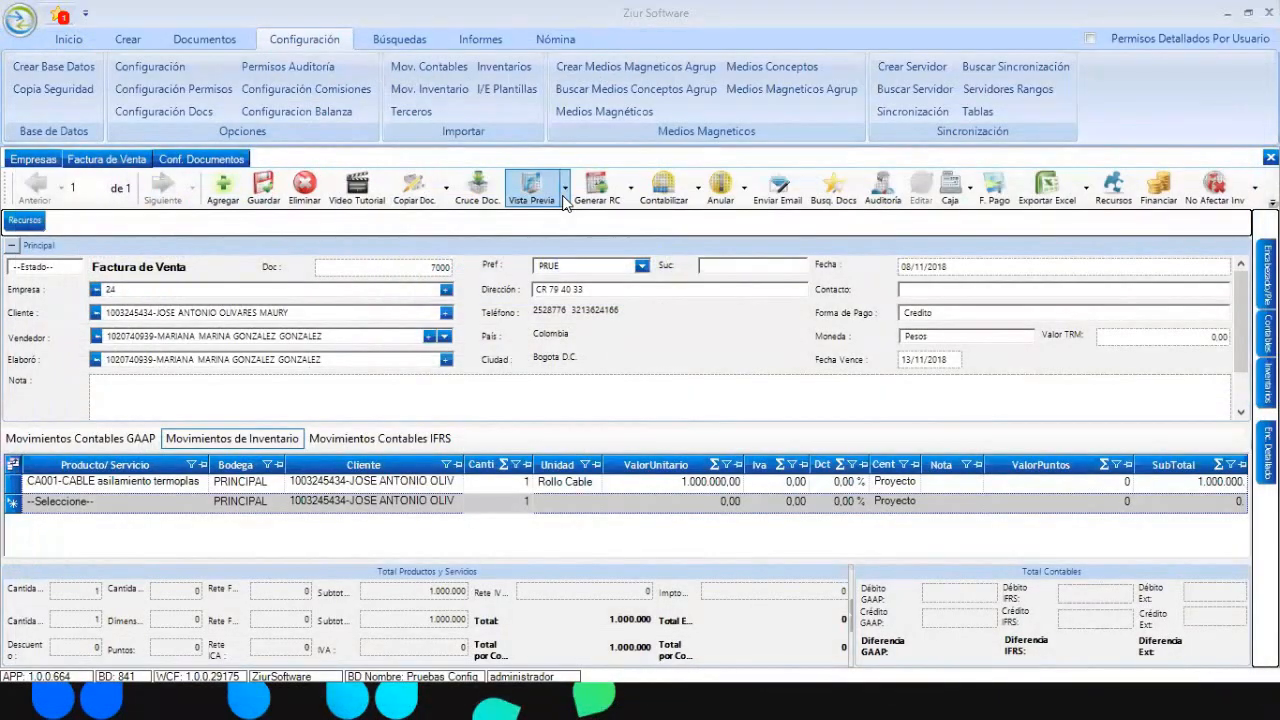
# - Reopen the designer through Vista Previa > Diseñar and load FACTURA DE VENTA from the template list
pyautogui.click(560, 200)
pyautogui.click(560, 252)
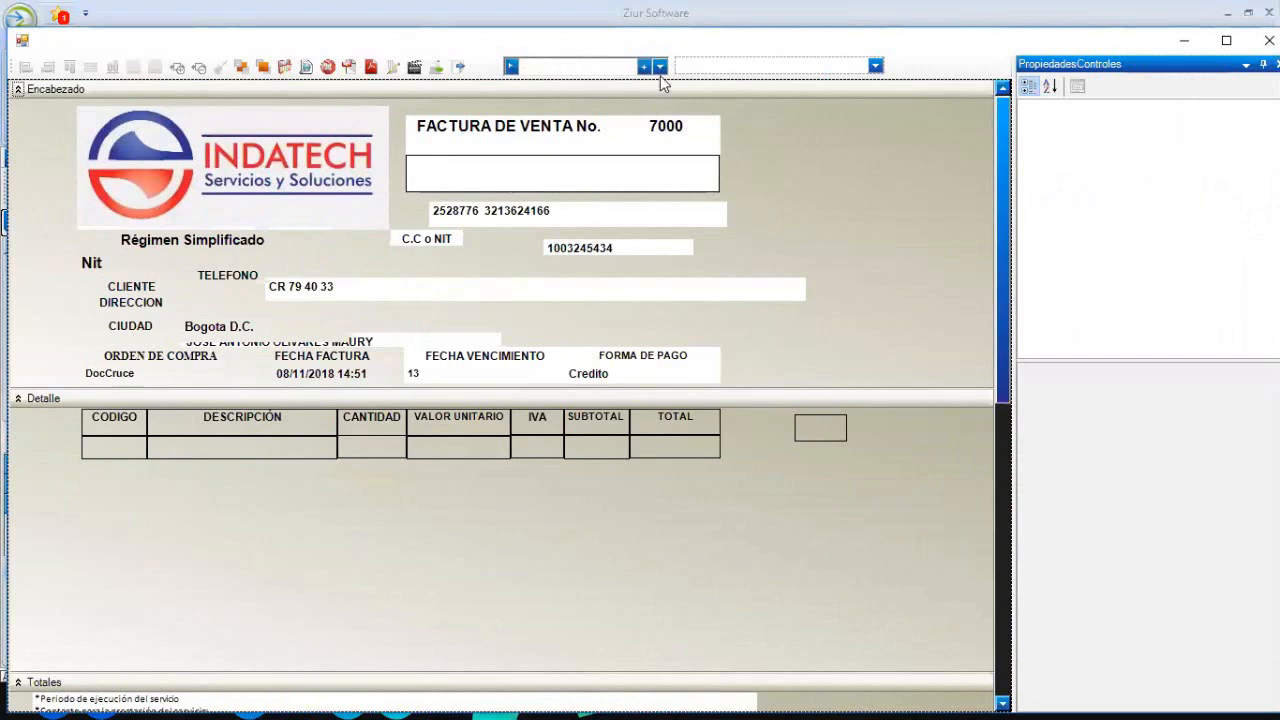
pyautogui.click(660, 66)
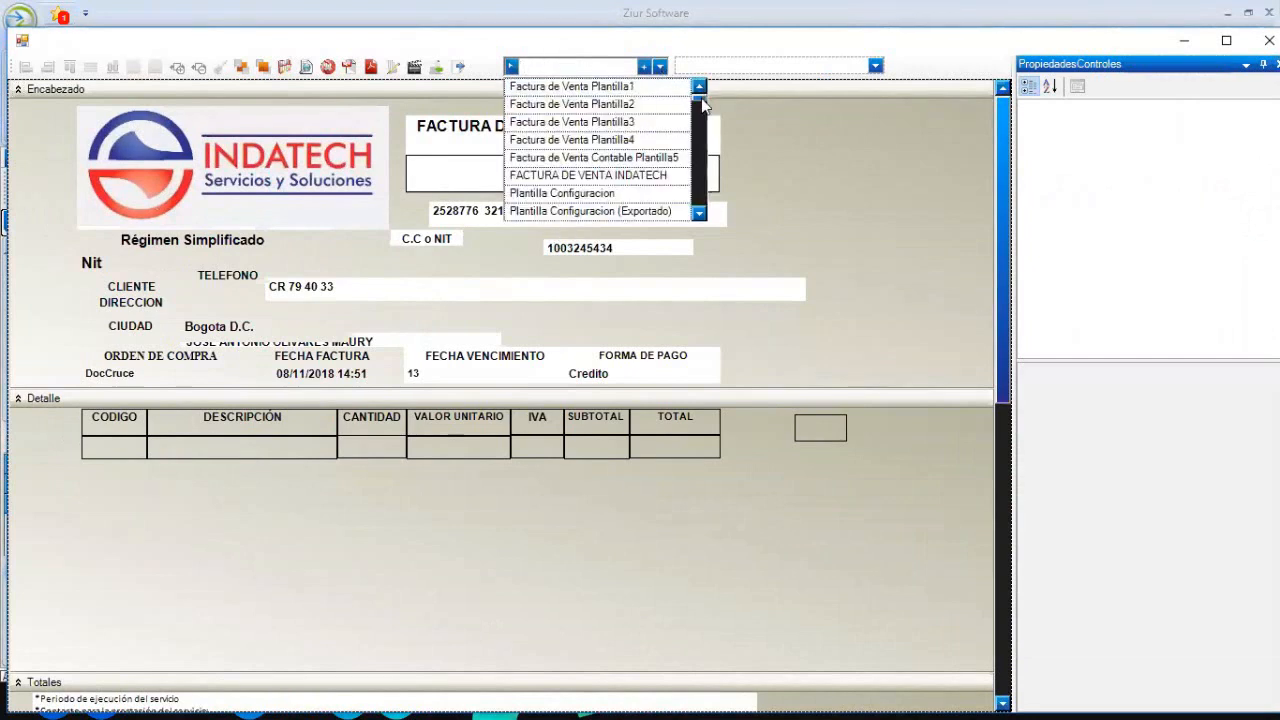
pyautogui.moveTo(702, 99); pyautogui.dragTo(700, 194)
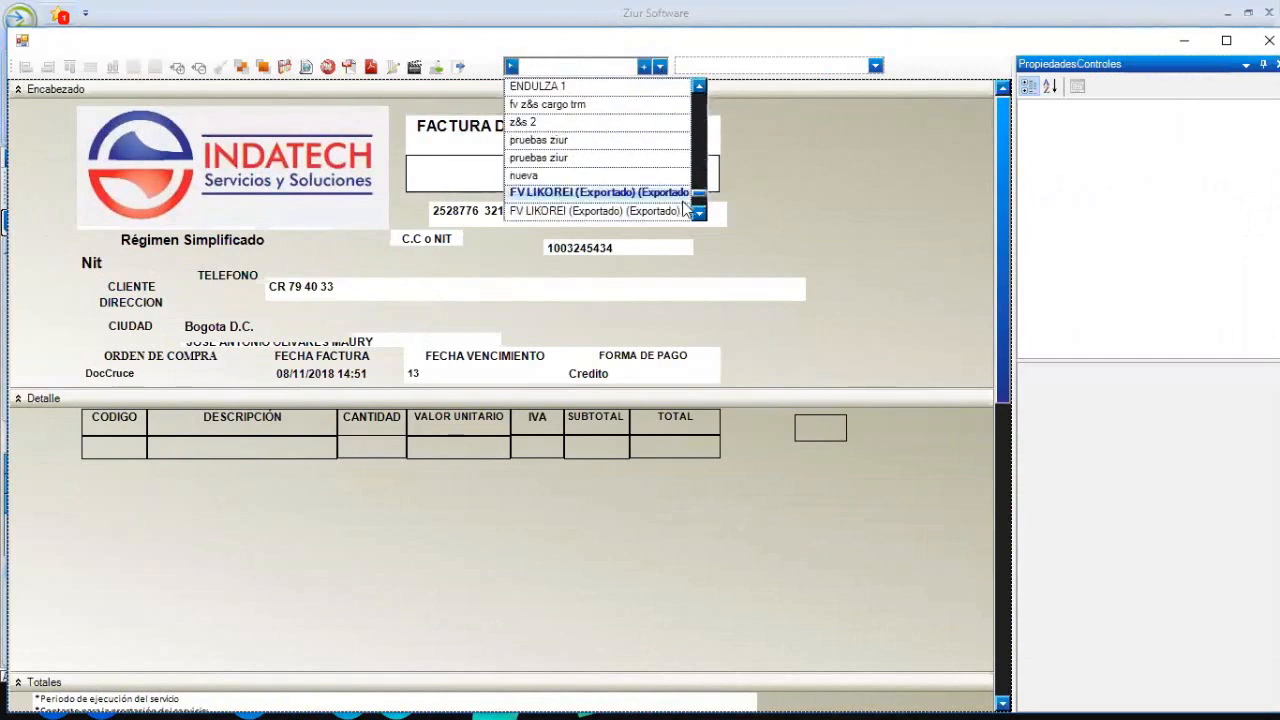
pyautogui.click(699, 214)
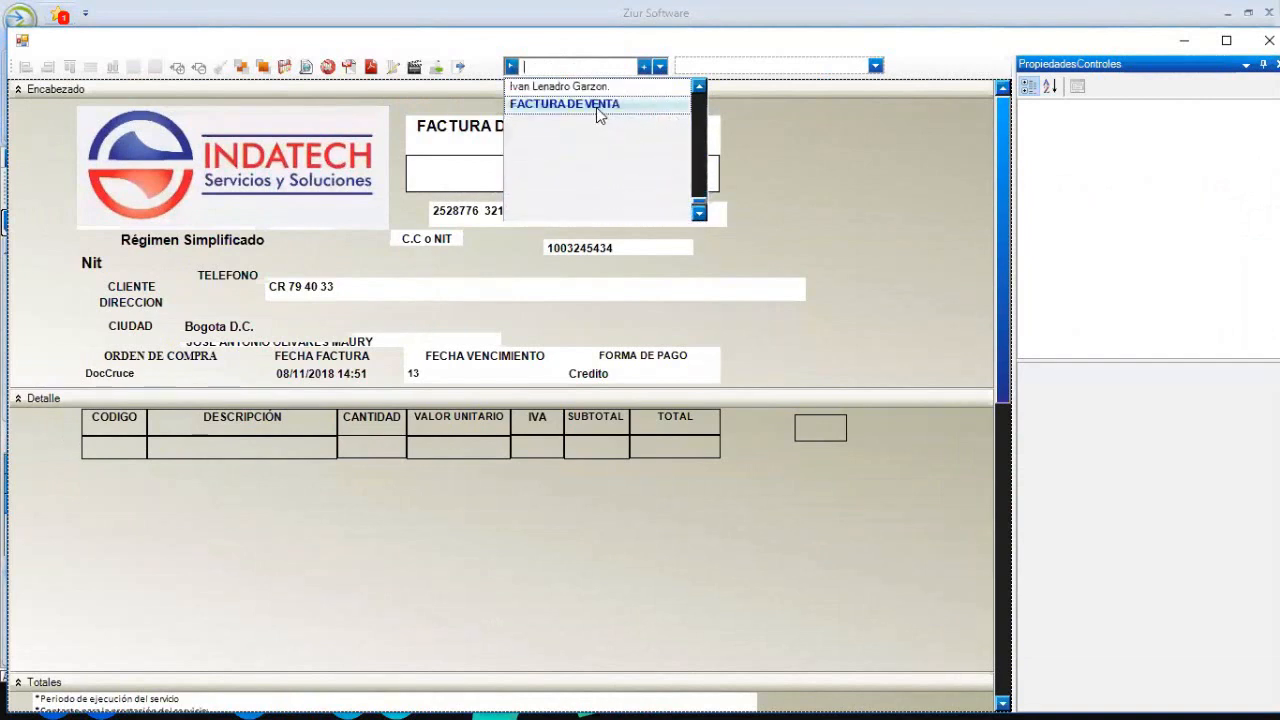
pyautogui.click(598, 105)
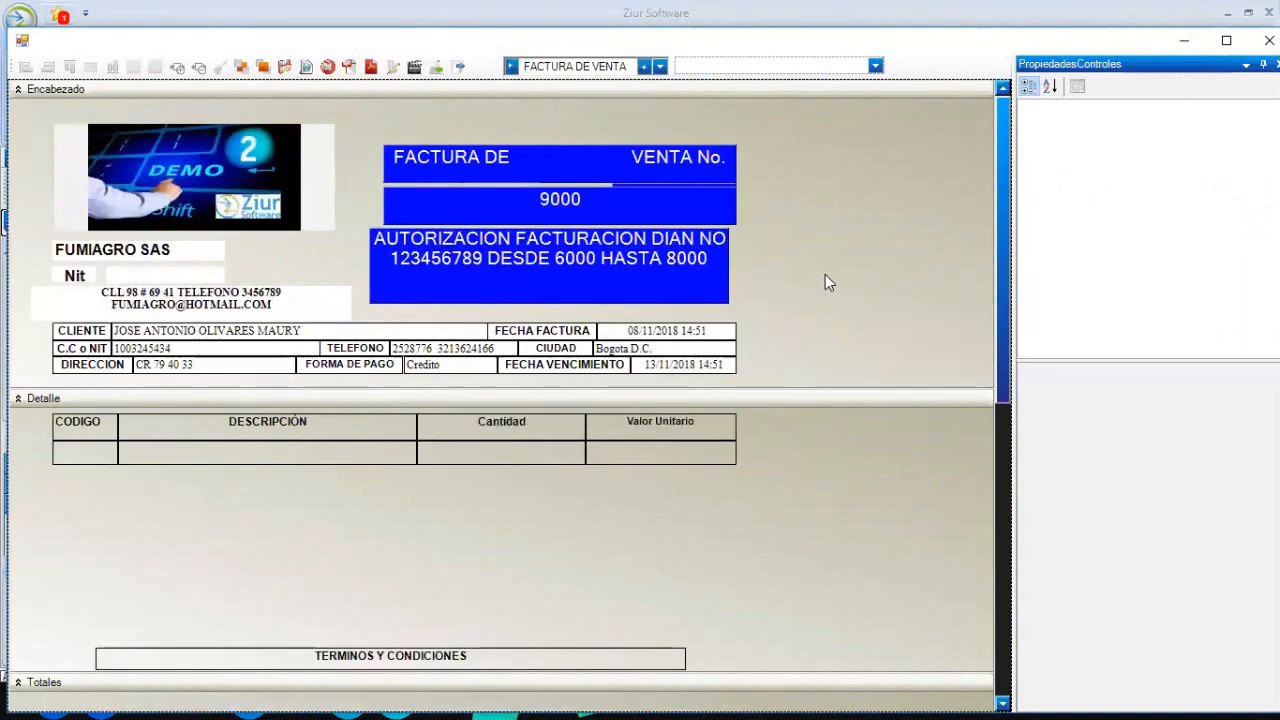
# - Select the TERMINOS Y CONDICIONES box and the special-detail field above it, then clear the selection
pyautogui.click(537, 663)
pyautogui.click(421, 605)
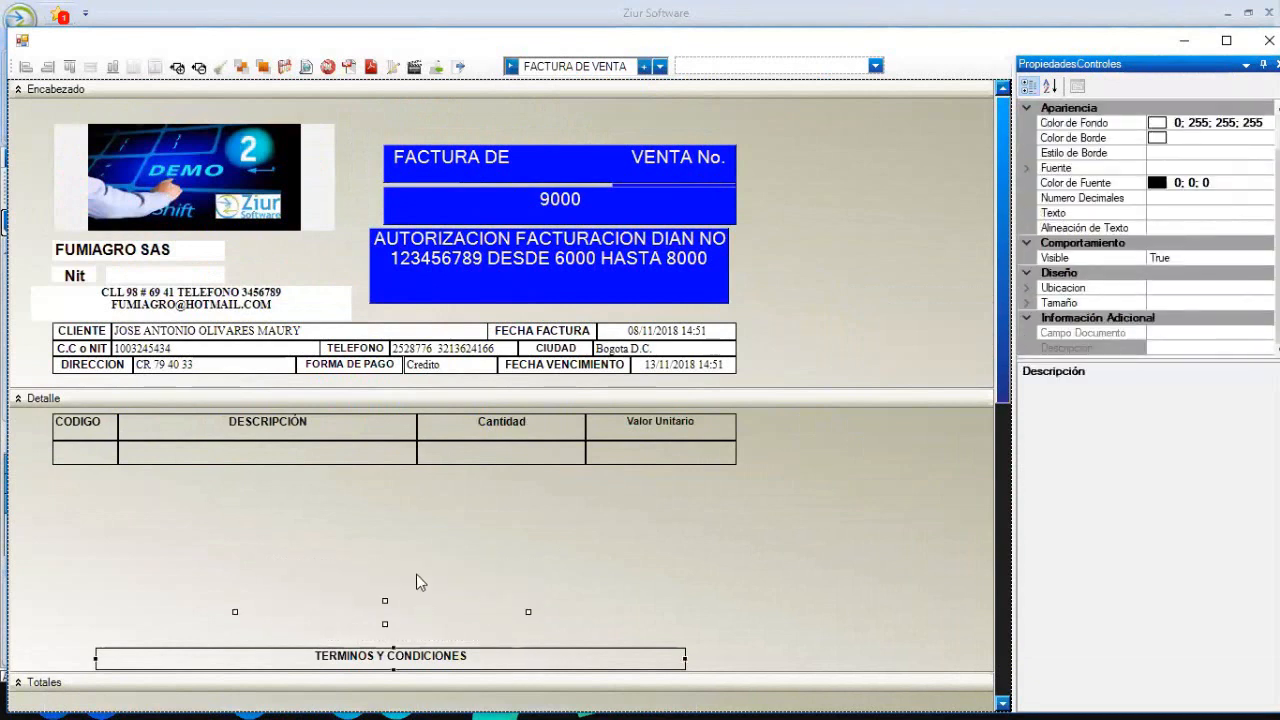
pyautogui.click(419, 582)
pyautogui.click(355, 601)
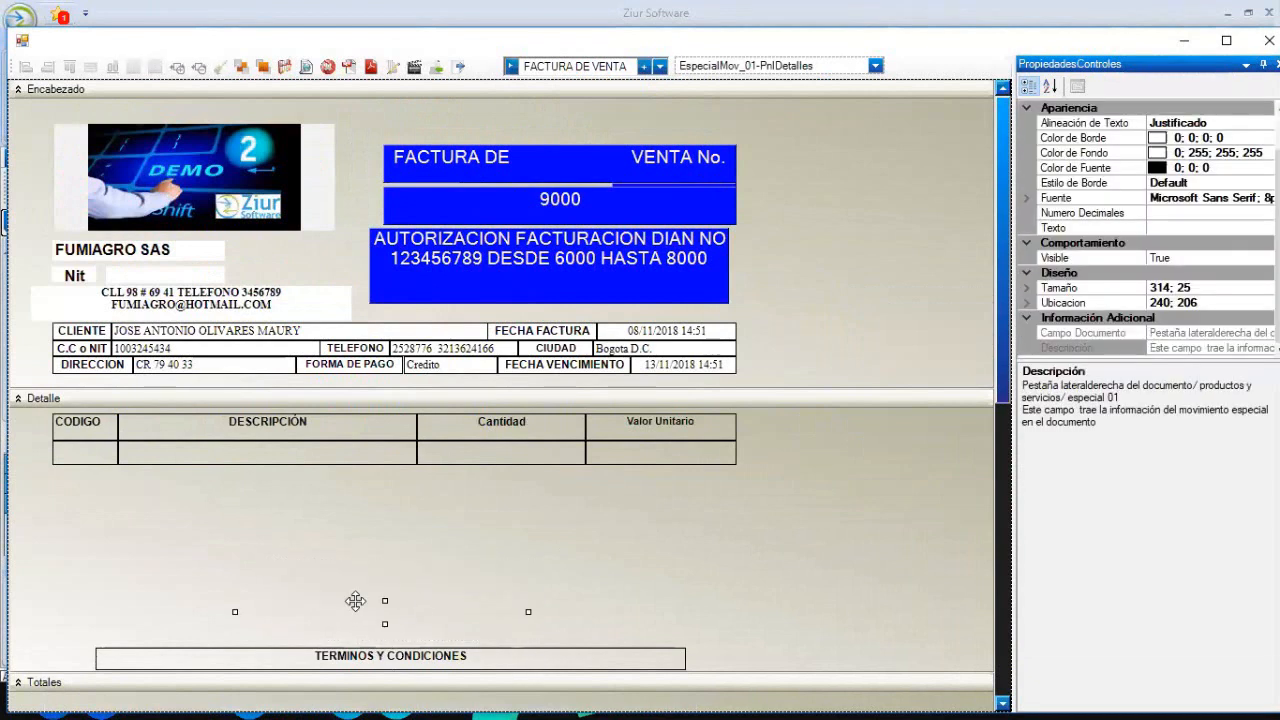
pyautogui.click(735, 563)
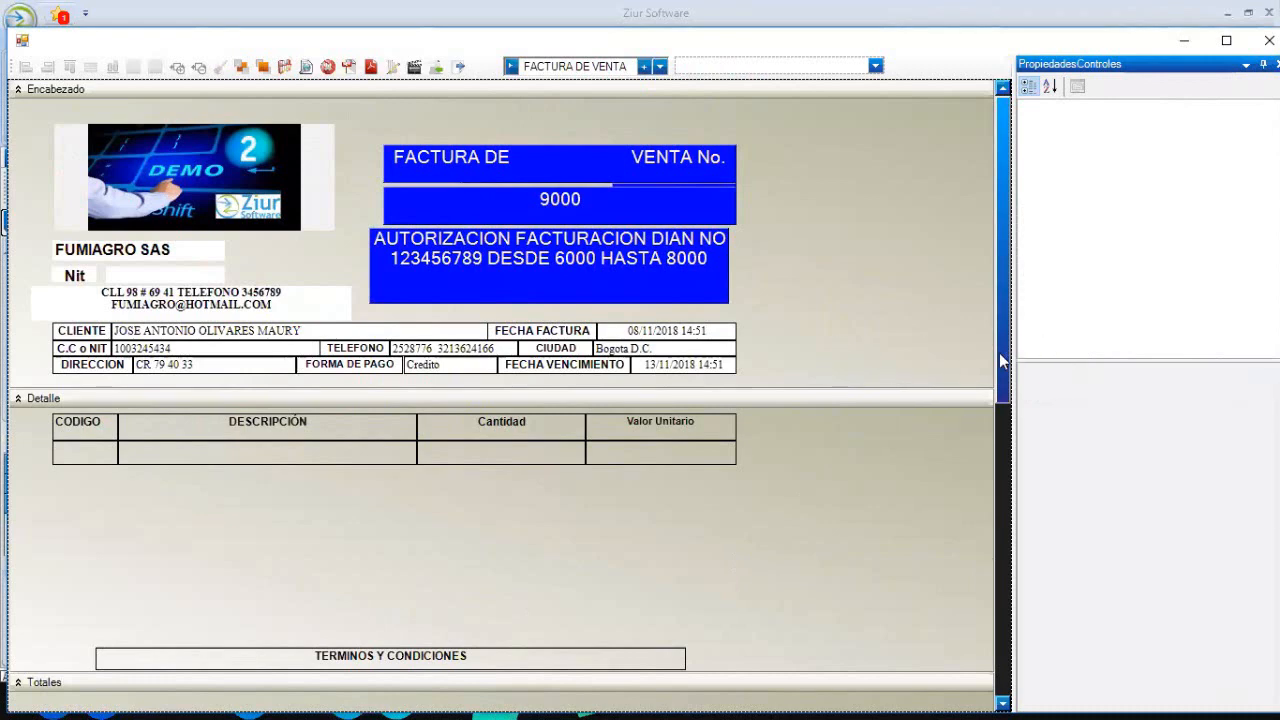
# - Scroll the designer down until the Totales band with SUBTOTAL, DESCUENTO, IVA and TOTAL FACTURA shows
pyautogui.scroll(-5, 997, 418)
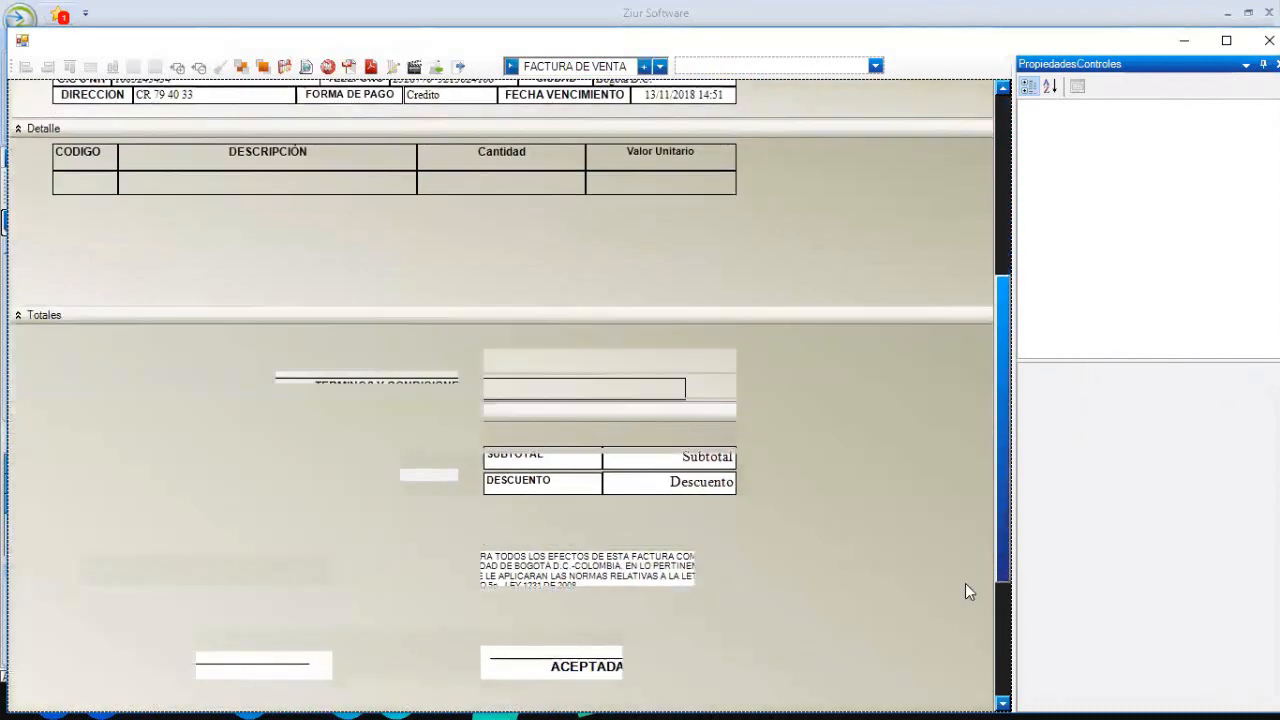
pyautogui.moveTo(965, 583); pyautogui.dragTo(1007, 252)
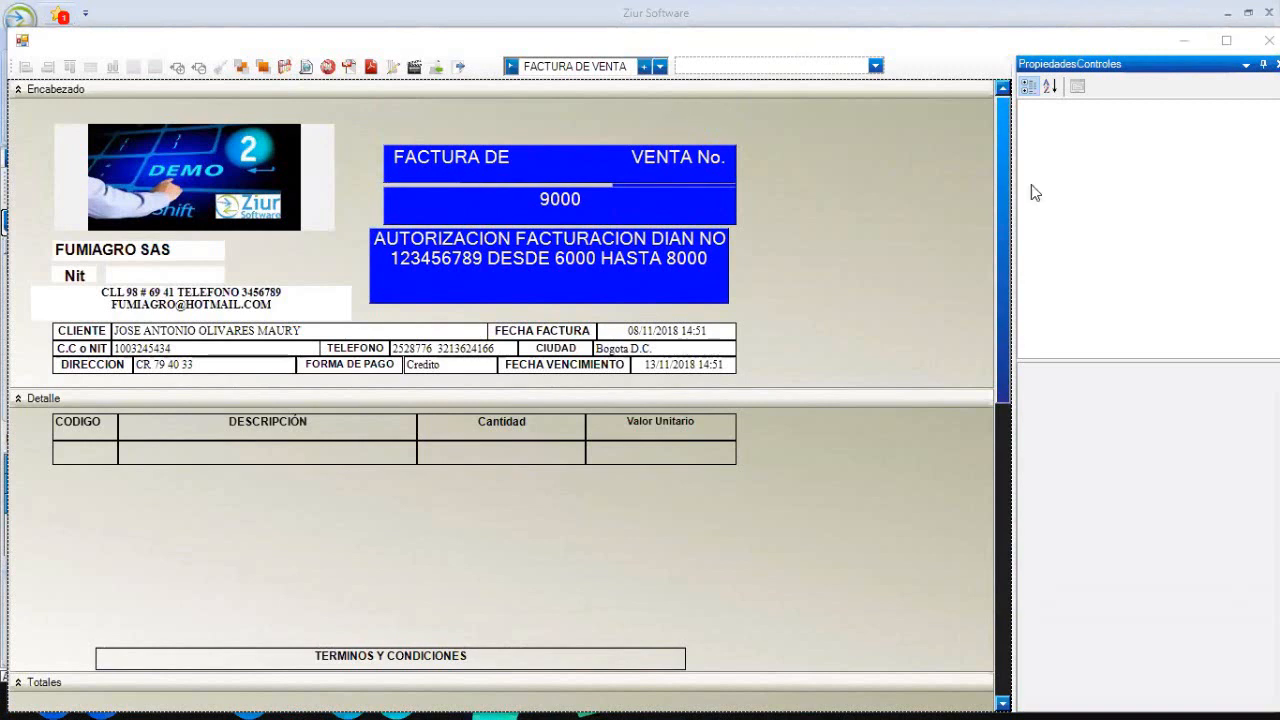
pyautogui.moveTo(997, 191); pyautogui.dragTo(980, 407)
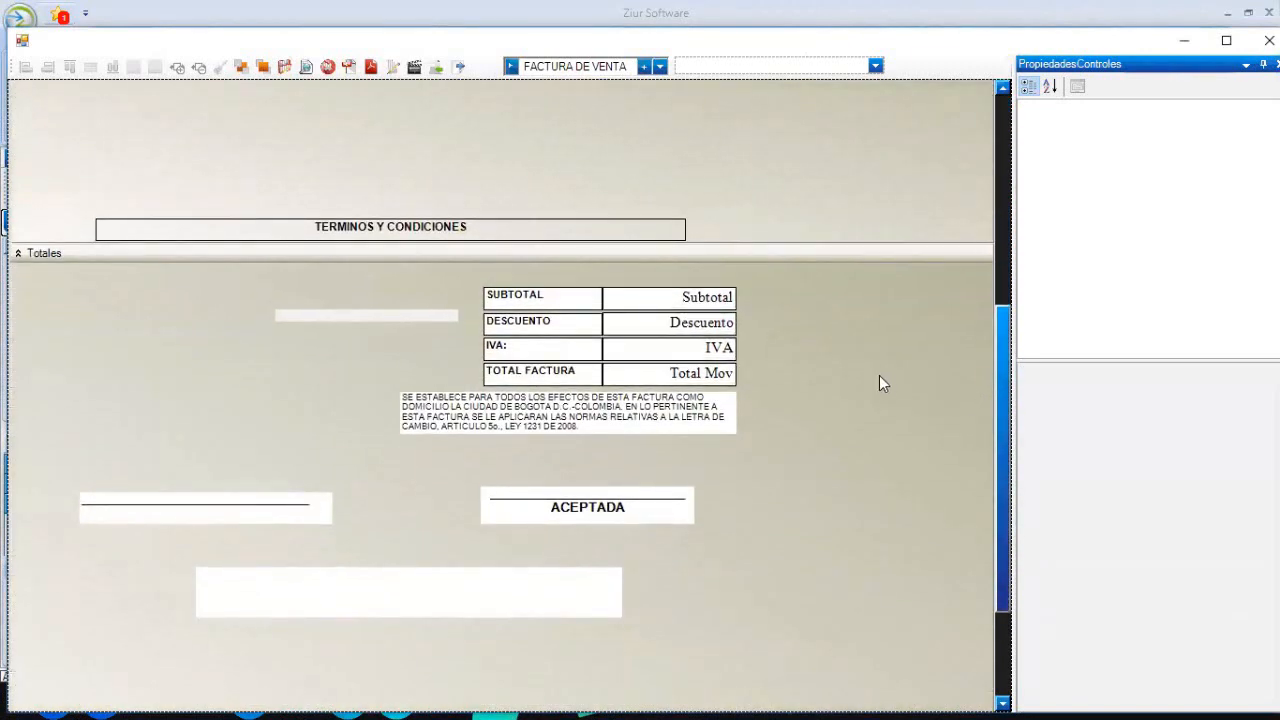
# - Move the small blank image and the legal disclaimer text to the left edge of Totales
pyautogui.click(617, 297)
pyautogui.click(726, 322)
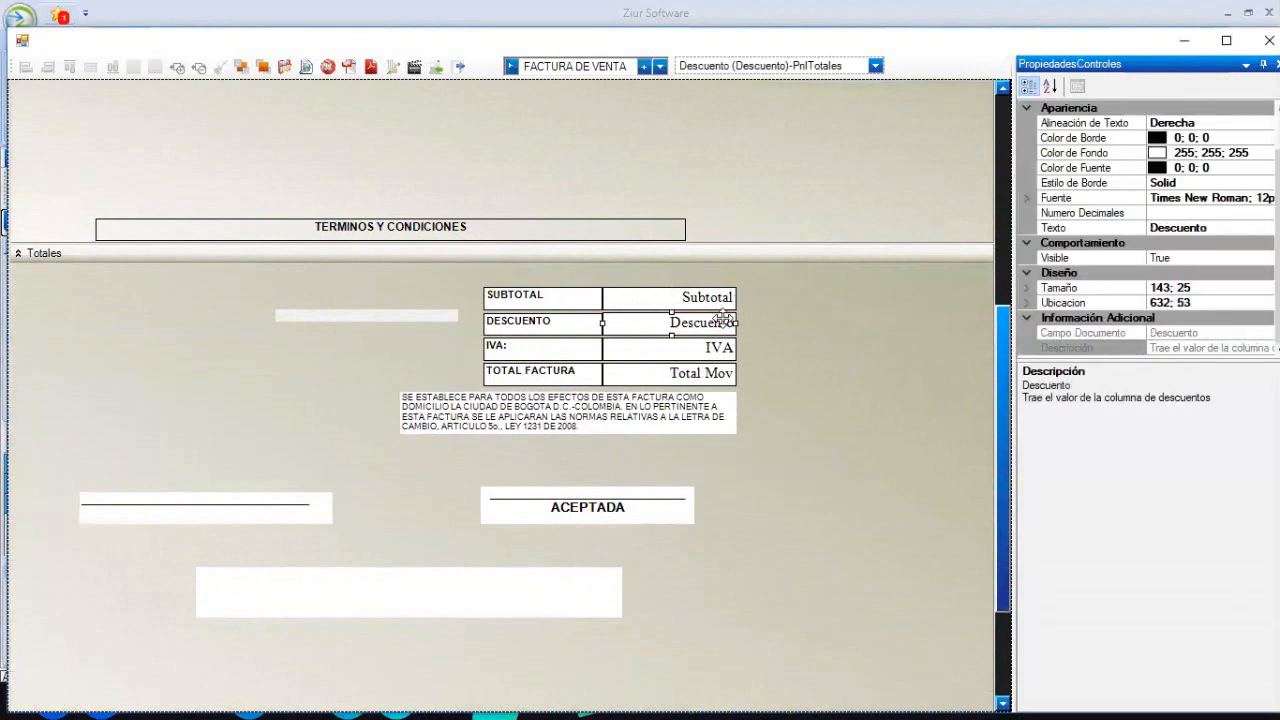
pyautogui.click(715, 348)
pyautogui.click(712, 374)
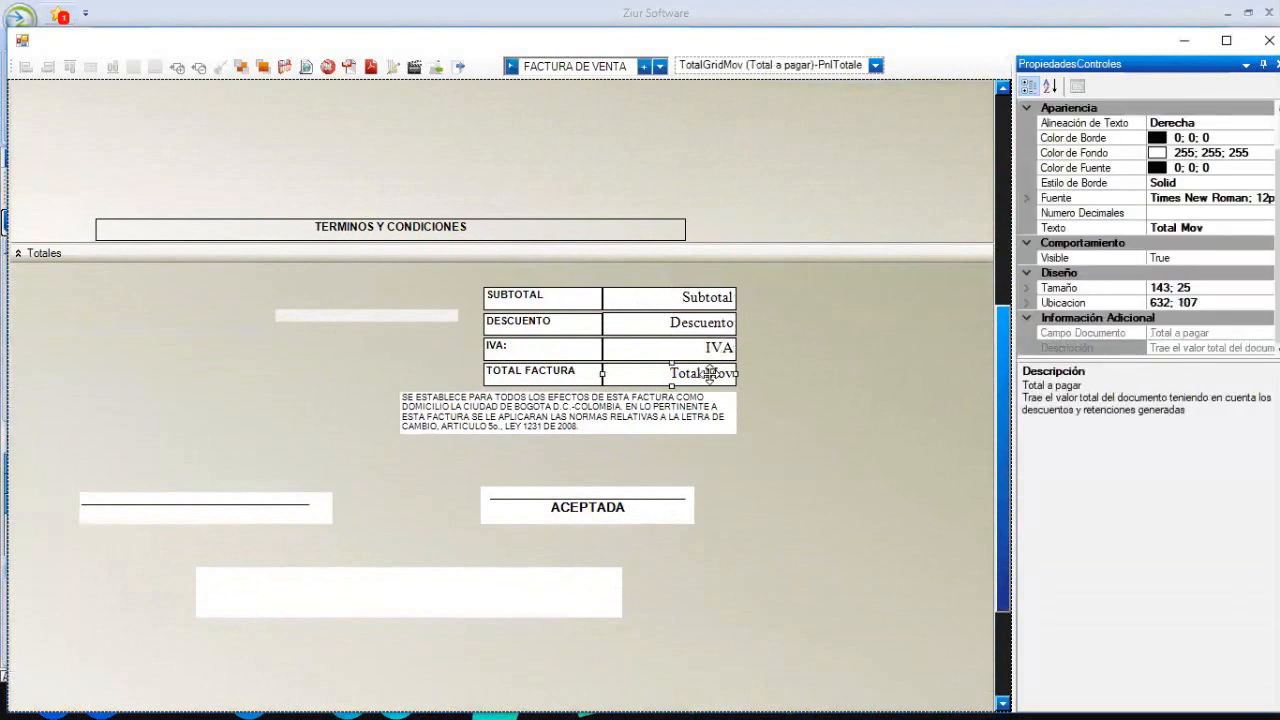
pyautogui.click(785, 405)
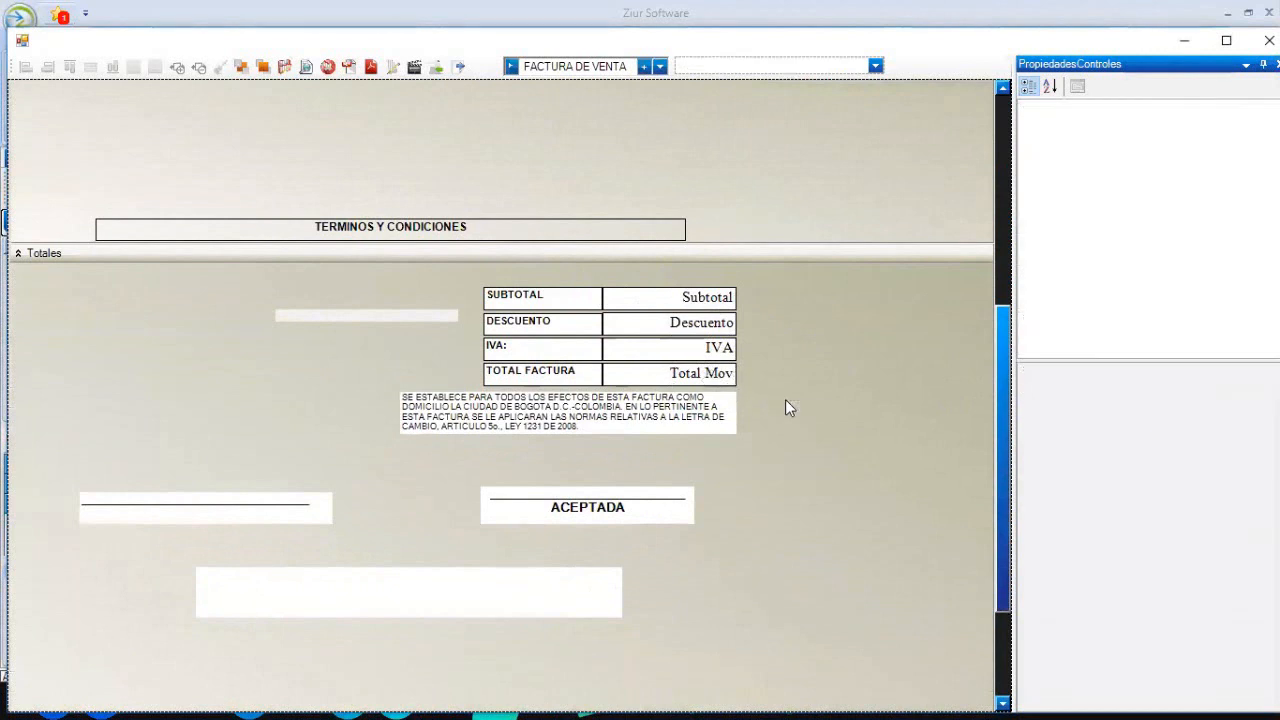
pyautogui.click(355, 315)
pyautogui.moveTo(354, 313); pyautogui.dragTo(89, 353)
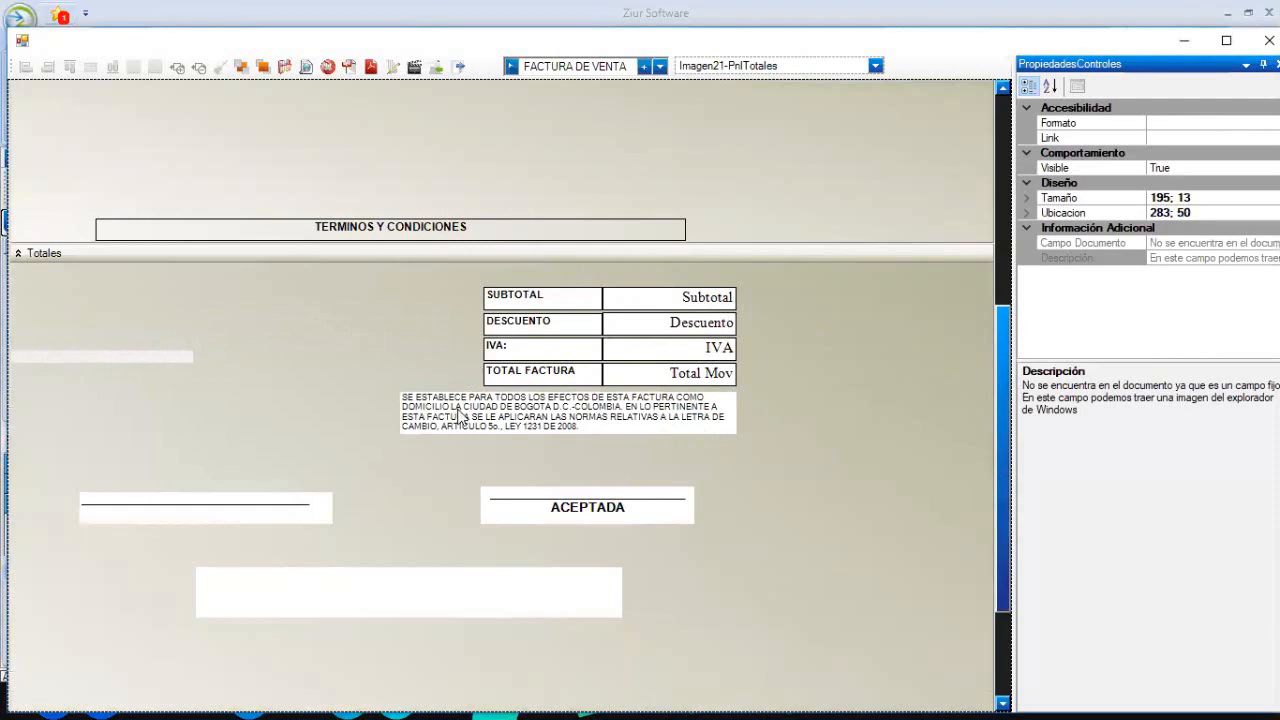
pyautogui.click(460, 418)
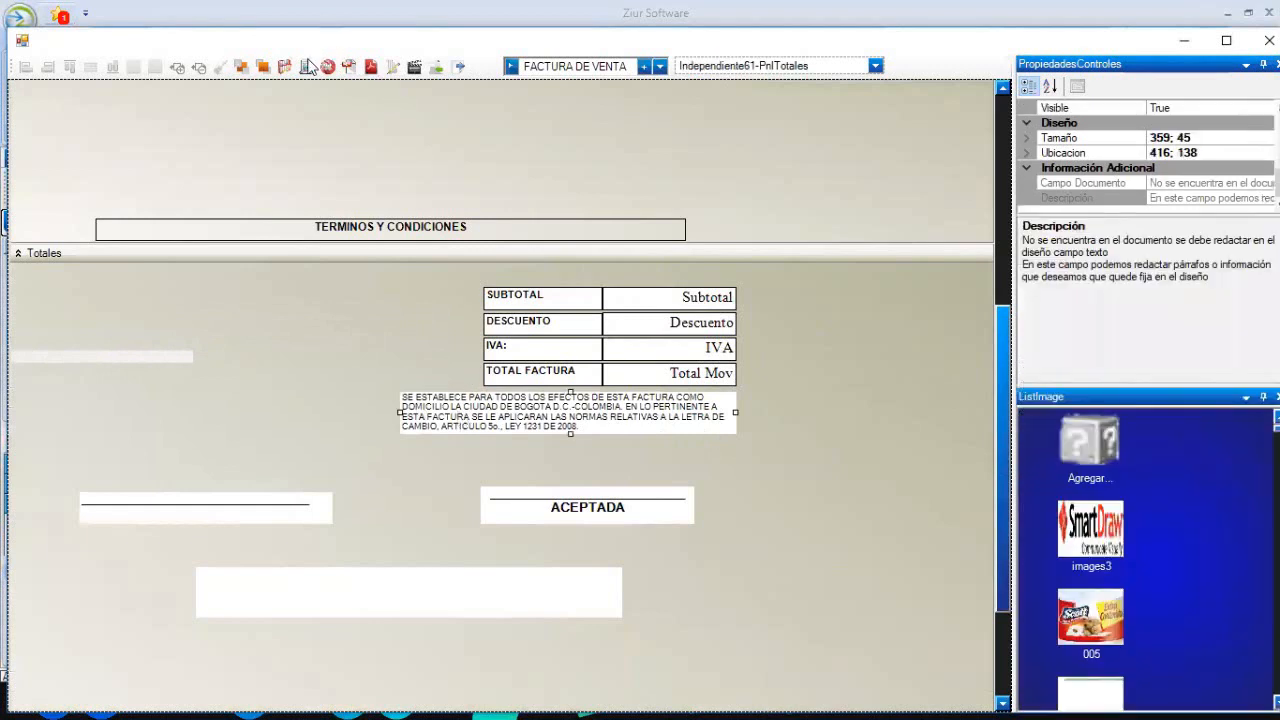
pyautogui.moveTo(571, 441); pyautogui.dragTo(181, 432)
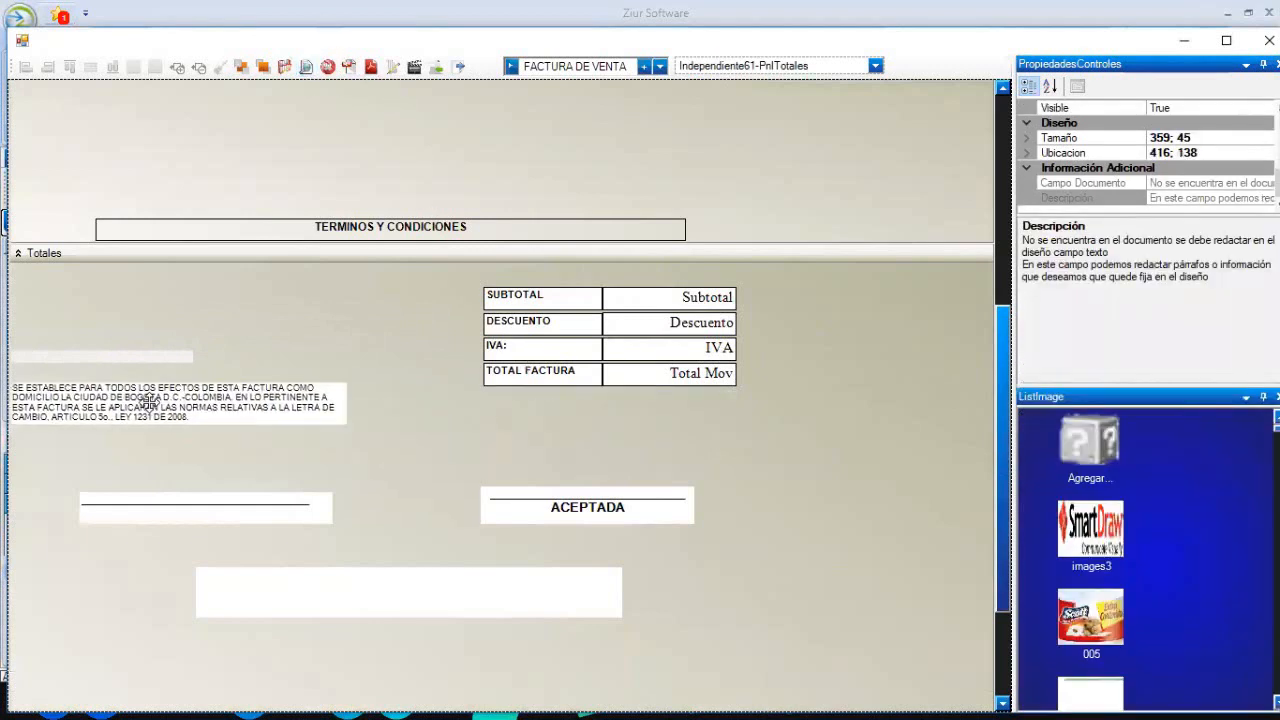
pyautogui.click(506, 441)
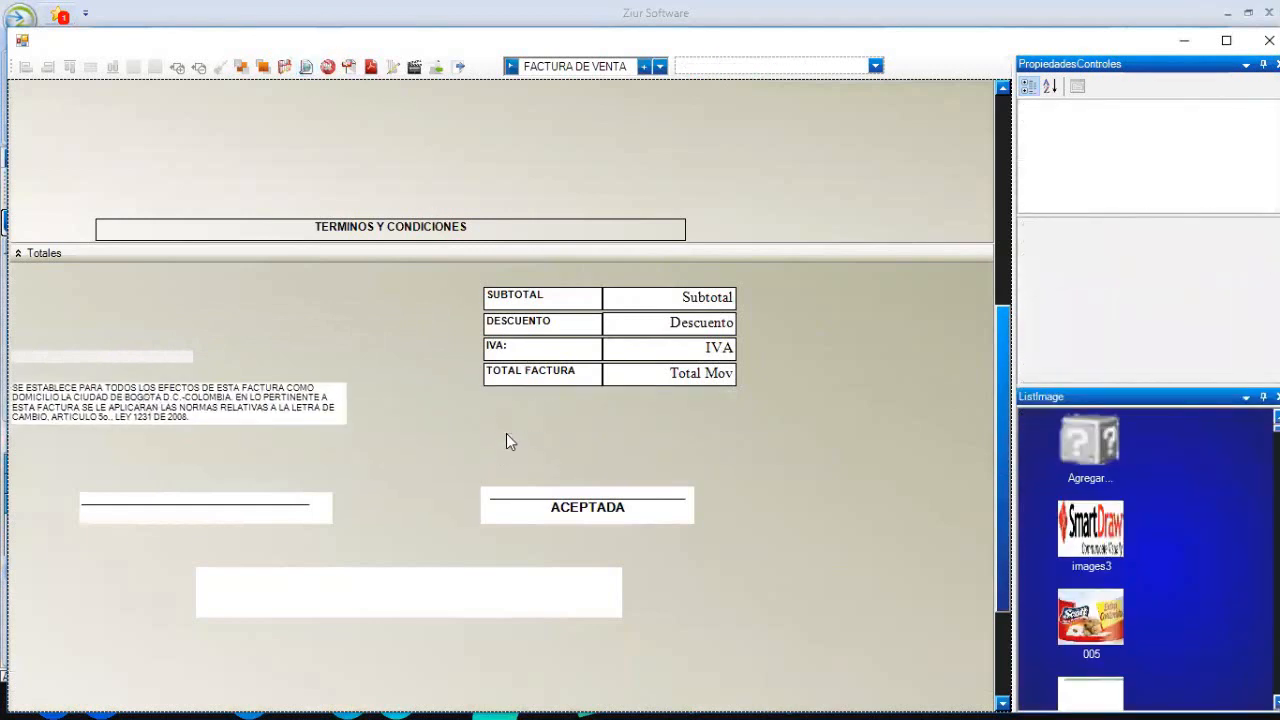
# - Nudge the TOTAL FACTURA row two steps lower with the Down arrow
pyautogui.click(738, 378)
pyautogui.press('Down')
pyautogui.press('Down')
pyautogui.press('Down')
pyautogui.press('Down')
pyautogui.press('Down')
pyautogui.press('Down')
pyautogui.press('Down')
pyautogui.press('Down')
pyautogui.press('Down')
pyautogui.press('Down')
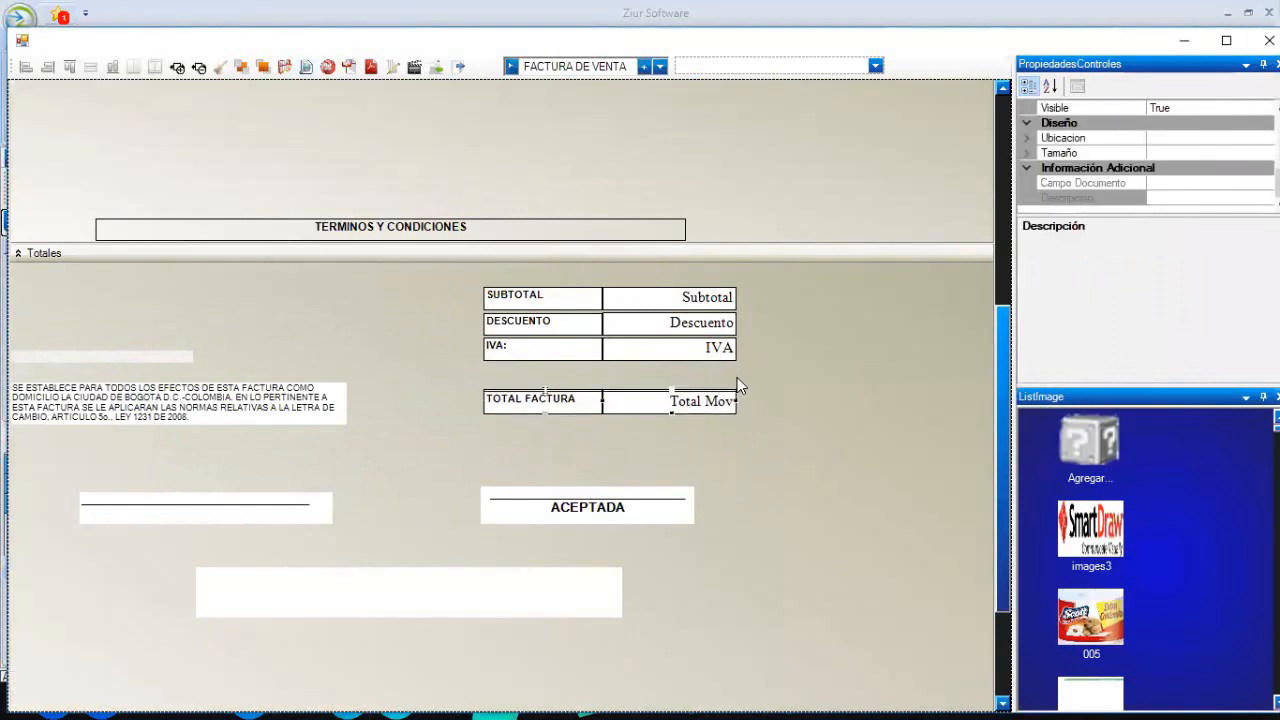
pyautogui.press('Down')
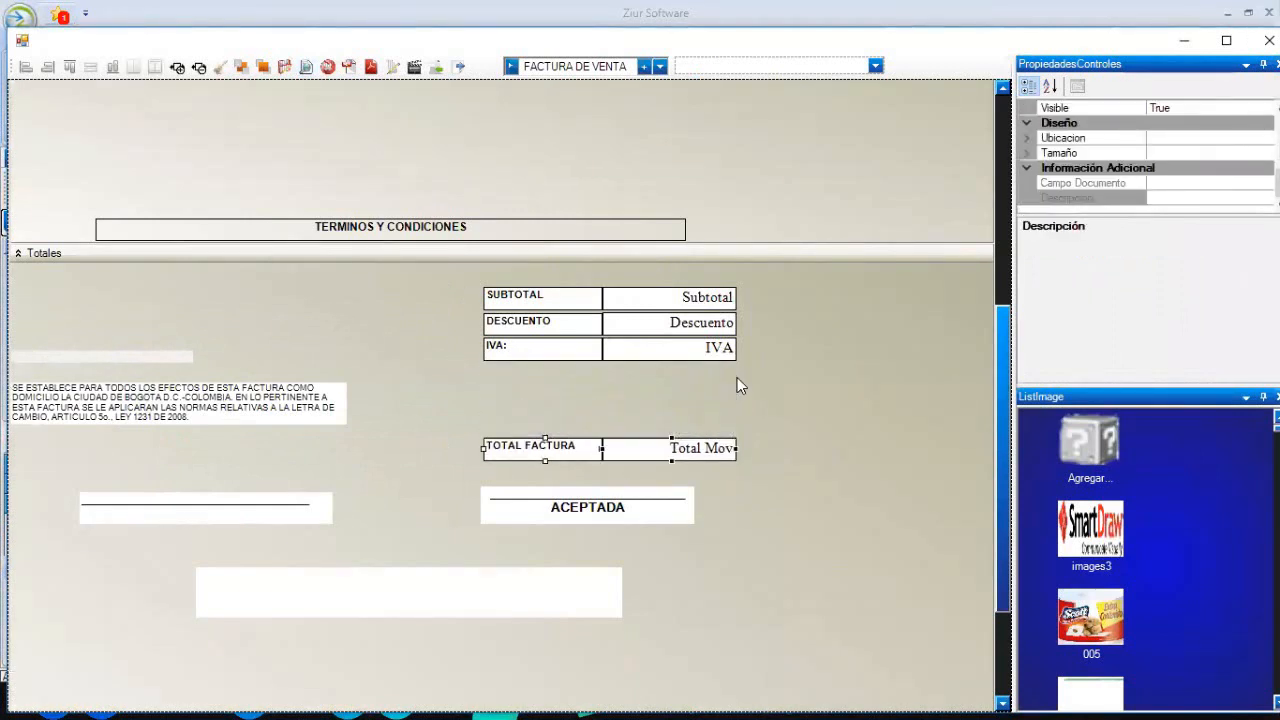
pyautogui.click(737, 386)
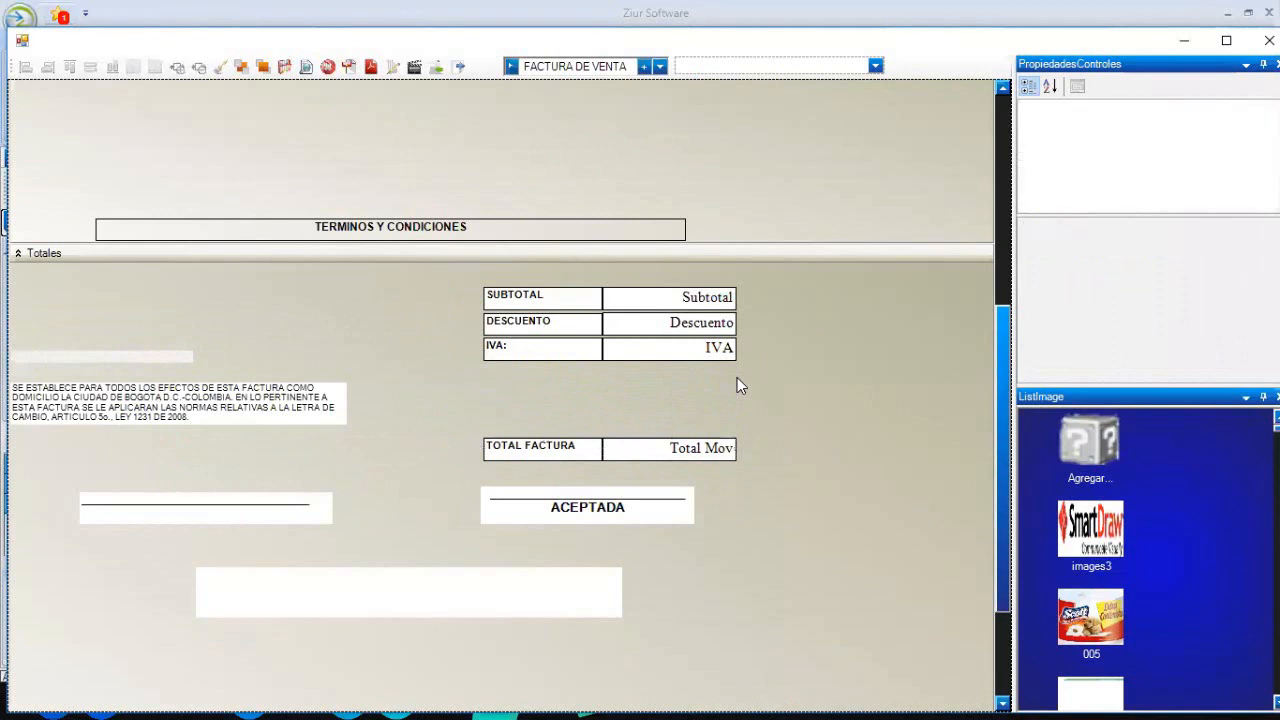
# - Filter the template field list by FUENT and add the lblReteFuente RETEFUENTE label to Totales
pyautogui.click(876, 66)
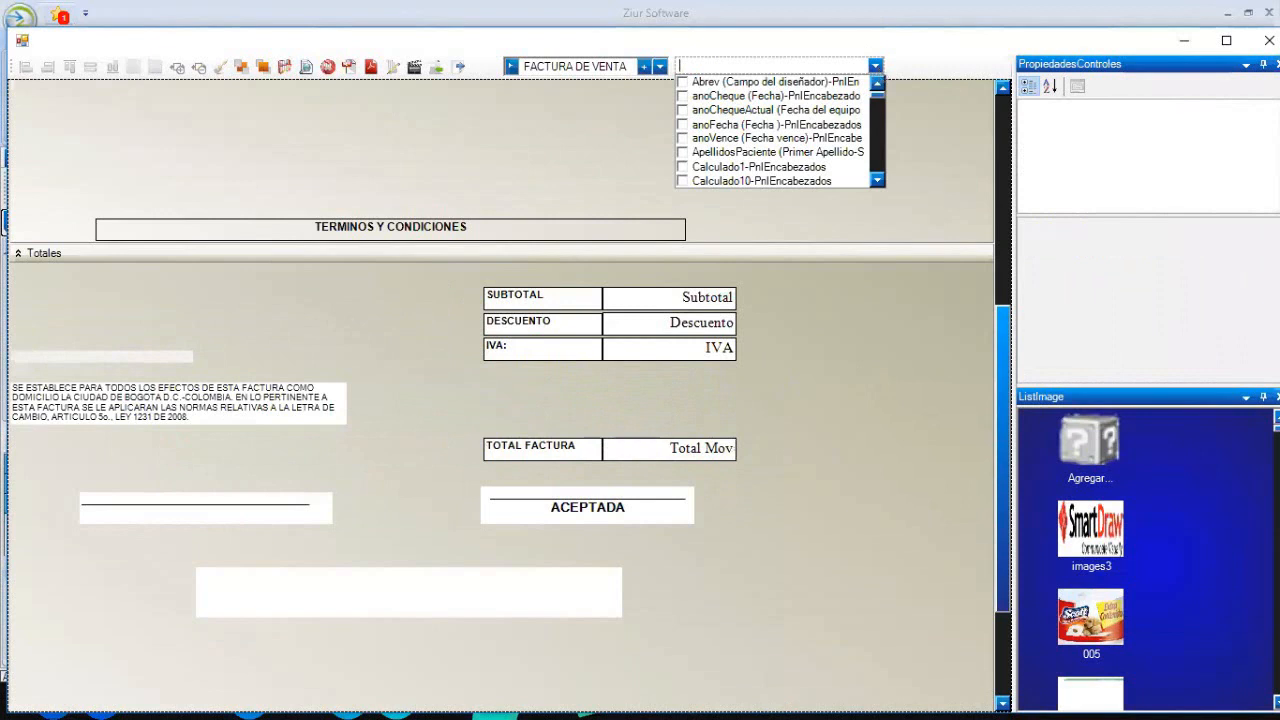
pyautogui.write('ETE G')
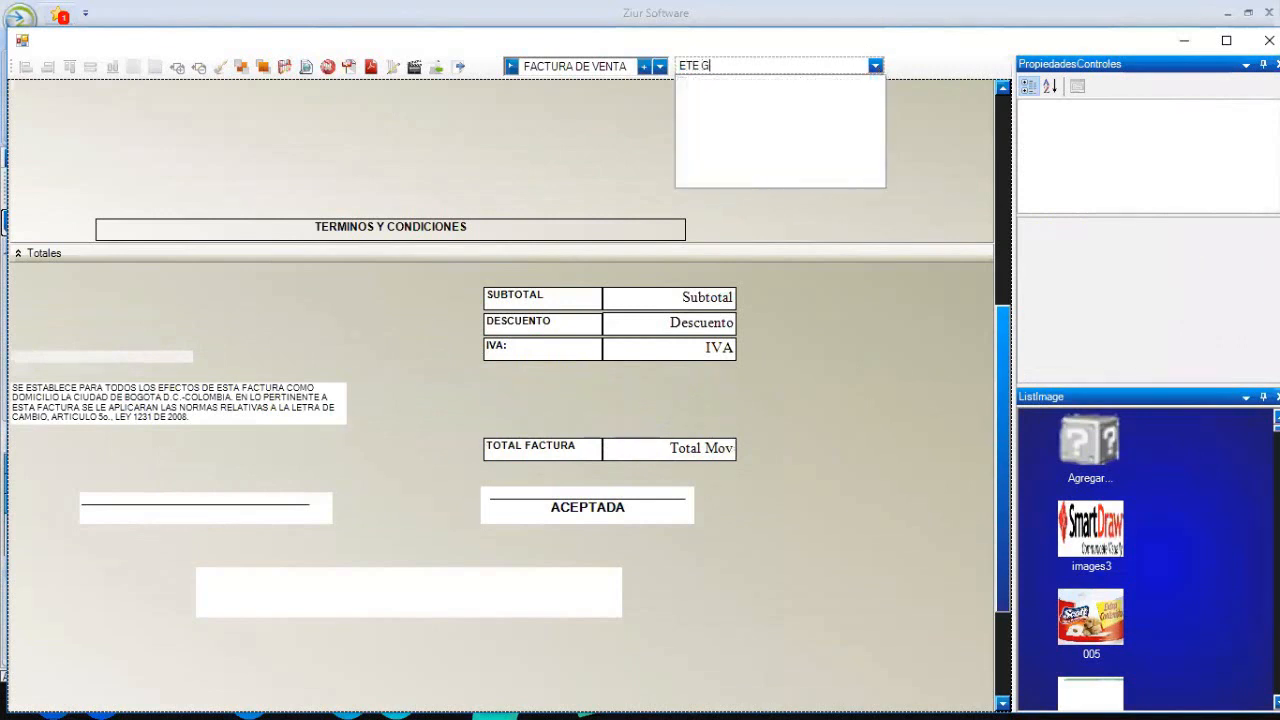
pyautogui.press('BackSpace')
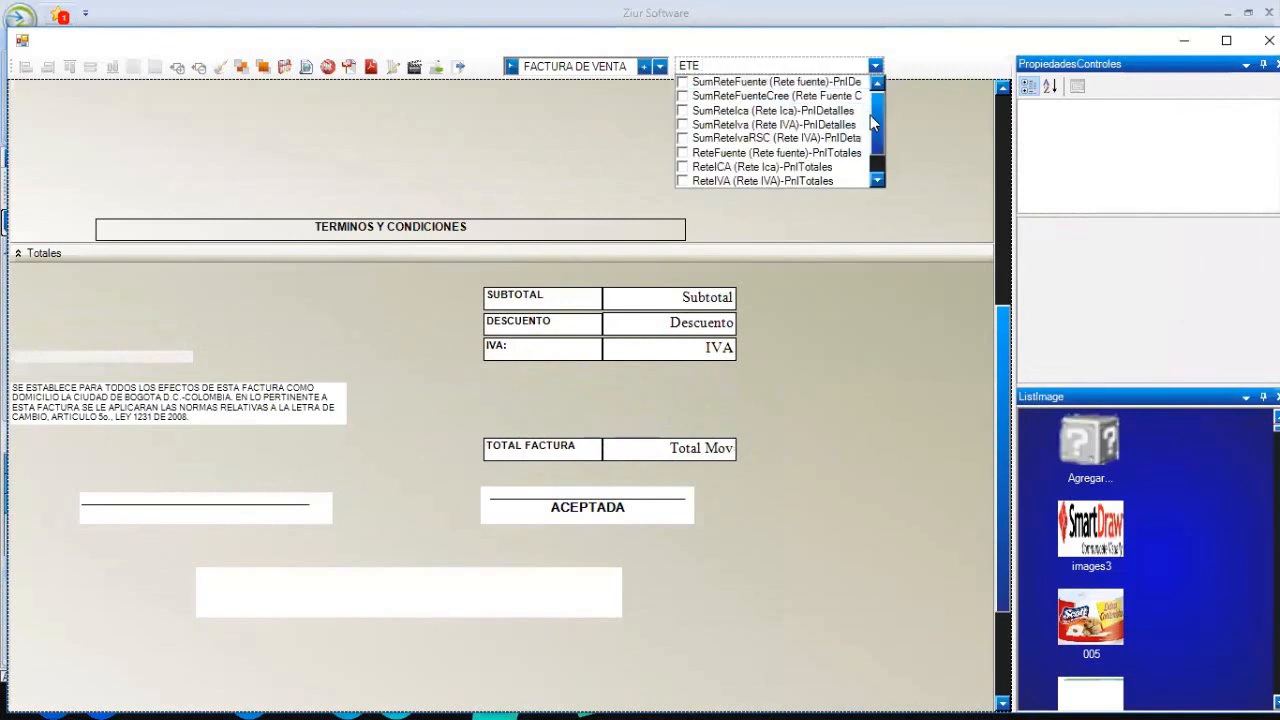
pyautogui.moveTo(875, 125); pyautogui.dragTo(885, 152)
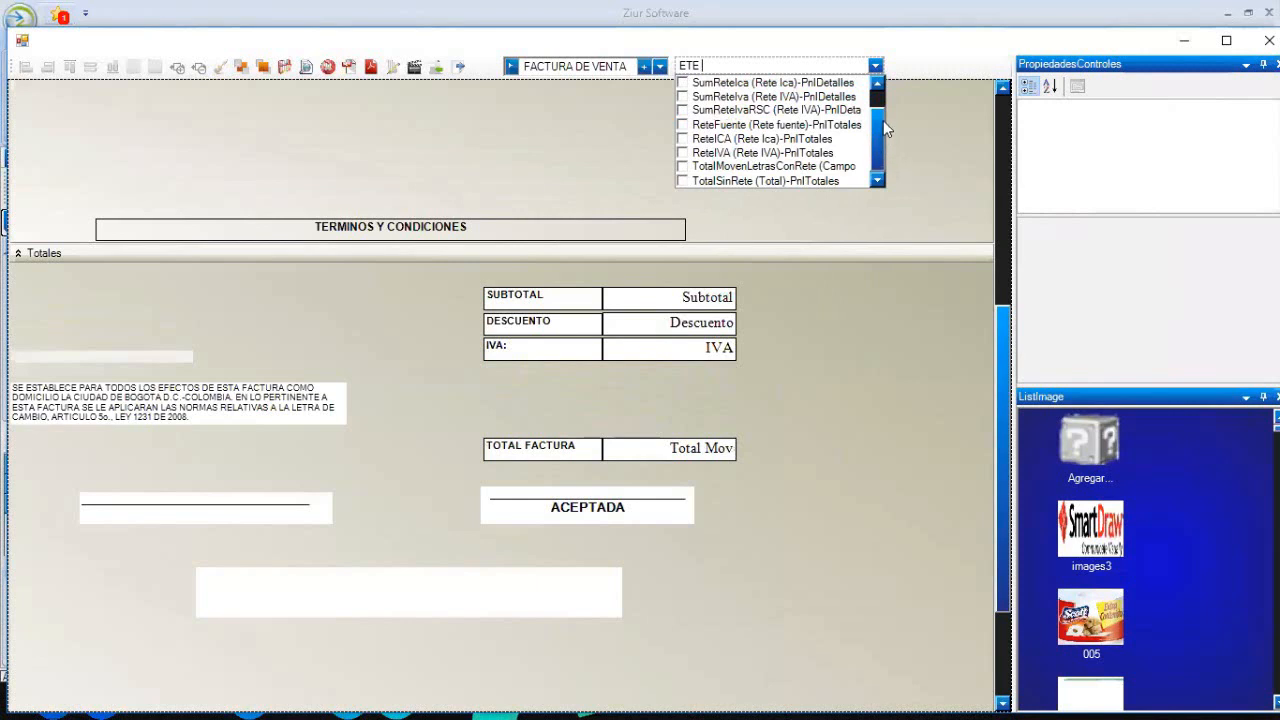
pyautogui.press('BackSpace')
pyautogui.press('BackSpace')
pyautogui.press('BackSpace')
pyautogui.press('BackSpace')
pyautogui.write('FUENT')
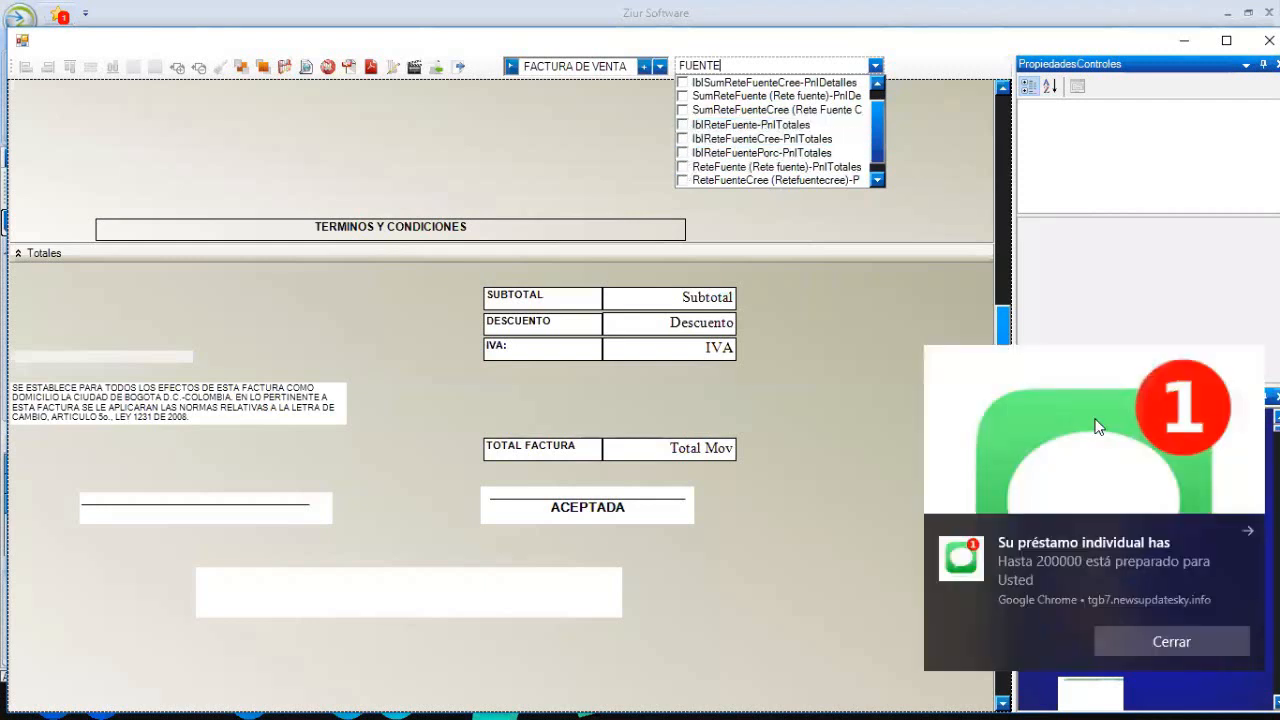
pyautogui.click(1172, 641)
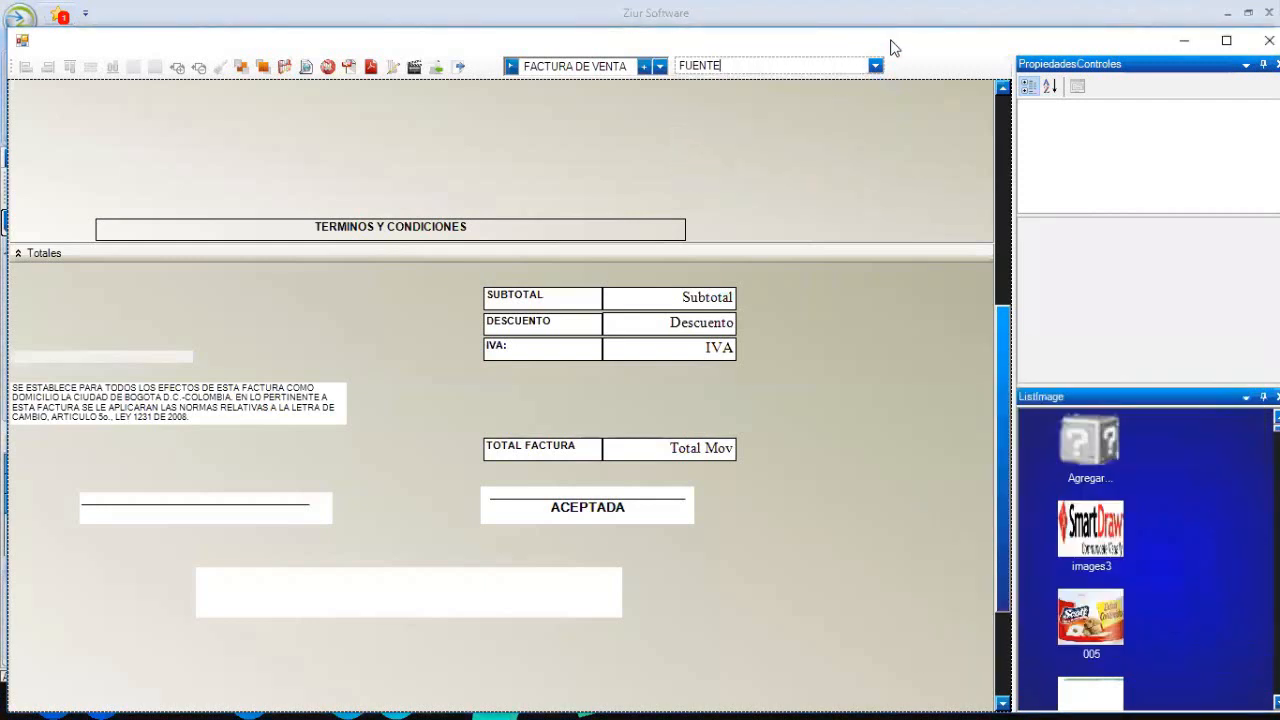
pyautogui.click(876, 66)
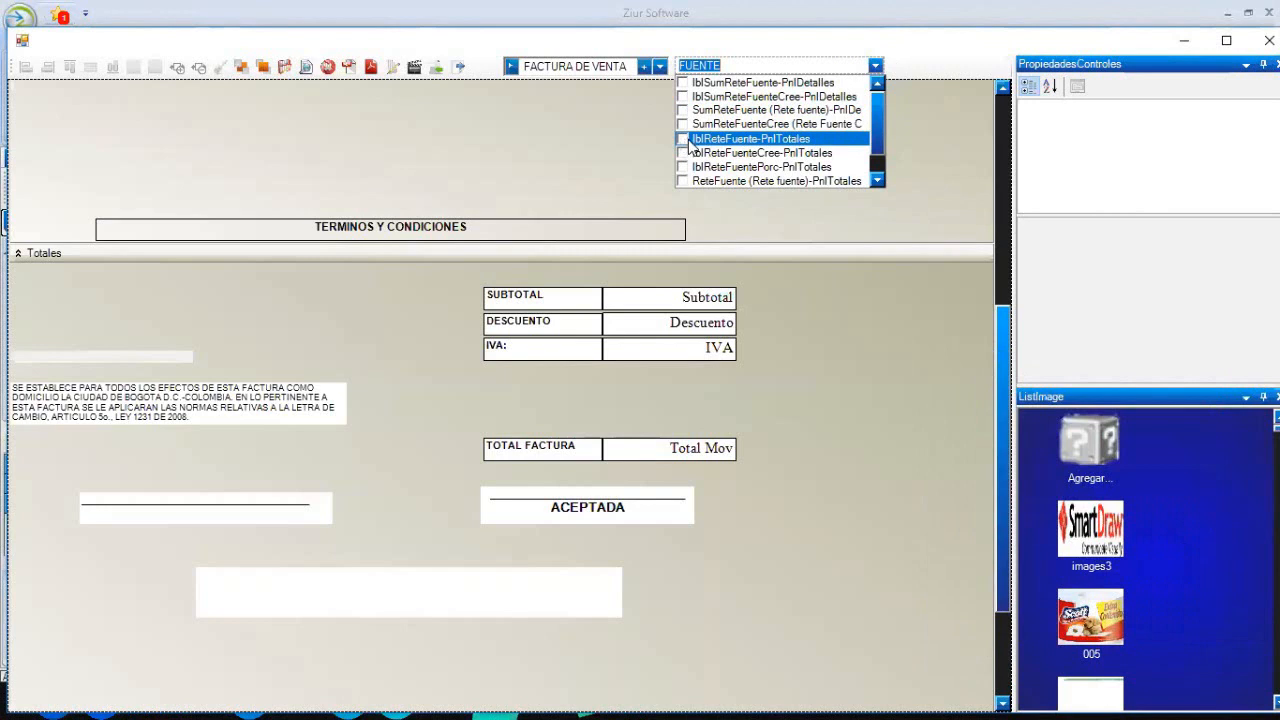
pyautogui.click(683, 139)
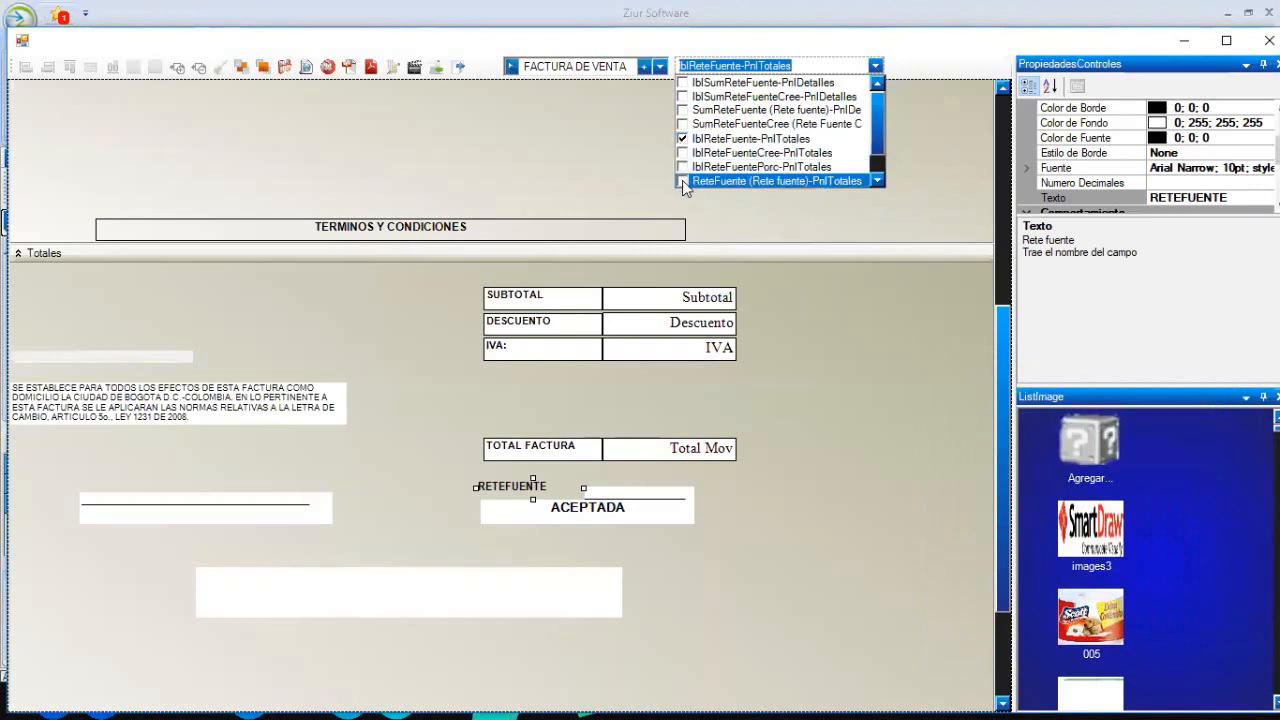
# - Add the Rete fuente value field to the Totales section
pyautogui.click(682, 180)
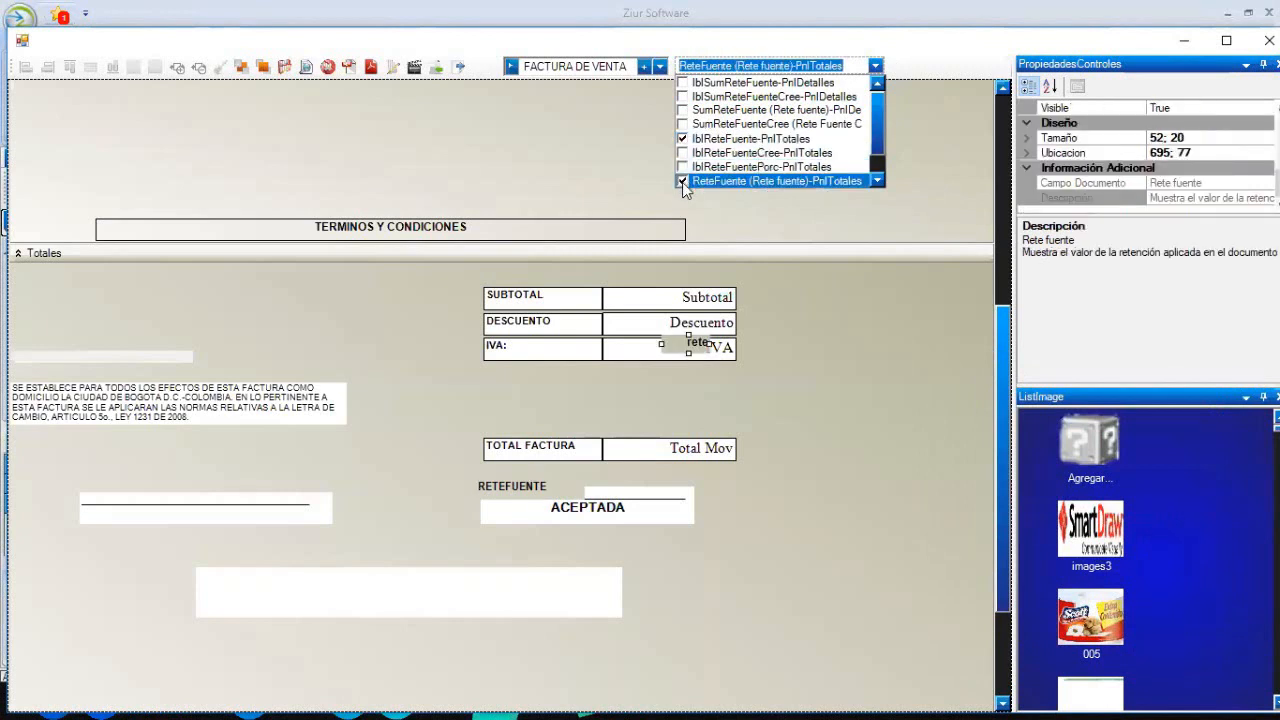
pyautogui.click(812, 377)
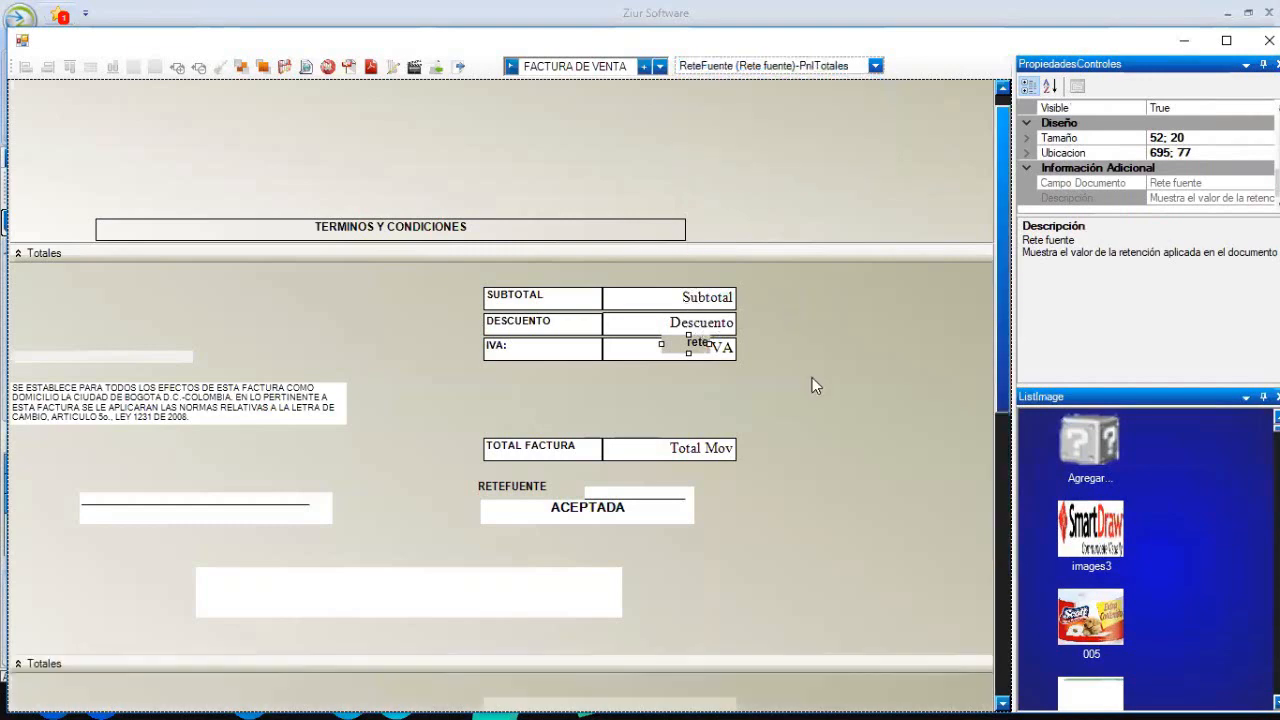
pyautogui.scroll(4, 812, 377)
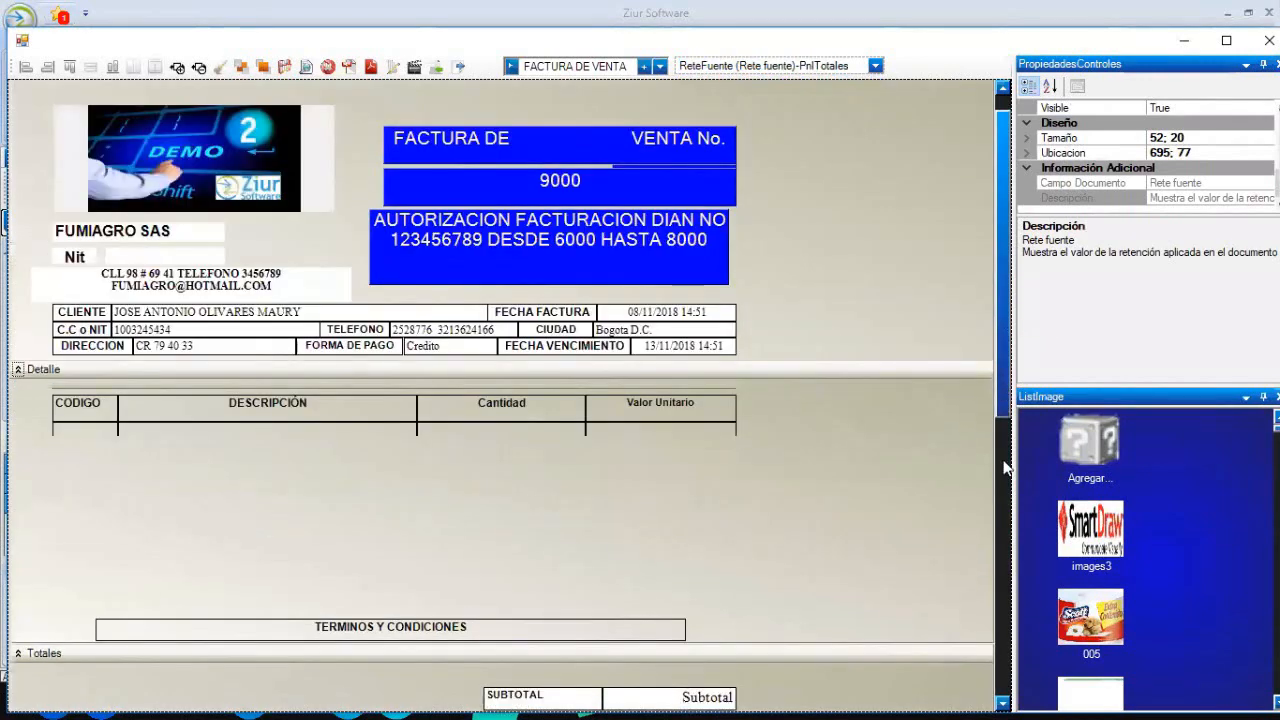
pyautogui.scroll(-3, 767, 452)
pyautogui.moveTo(558, 596); pyautogui.dragTo(572, 495)
pyautogui.scroll(3, 572, 495)
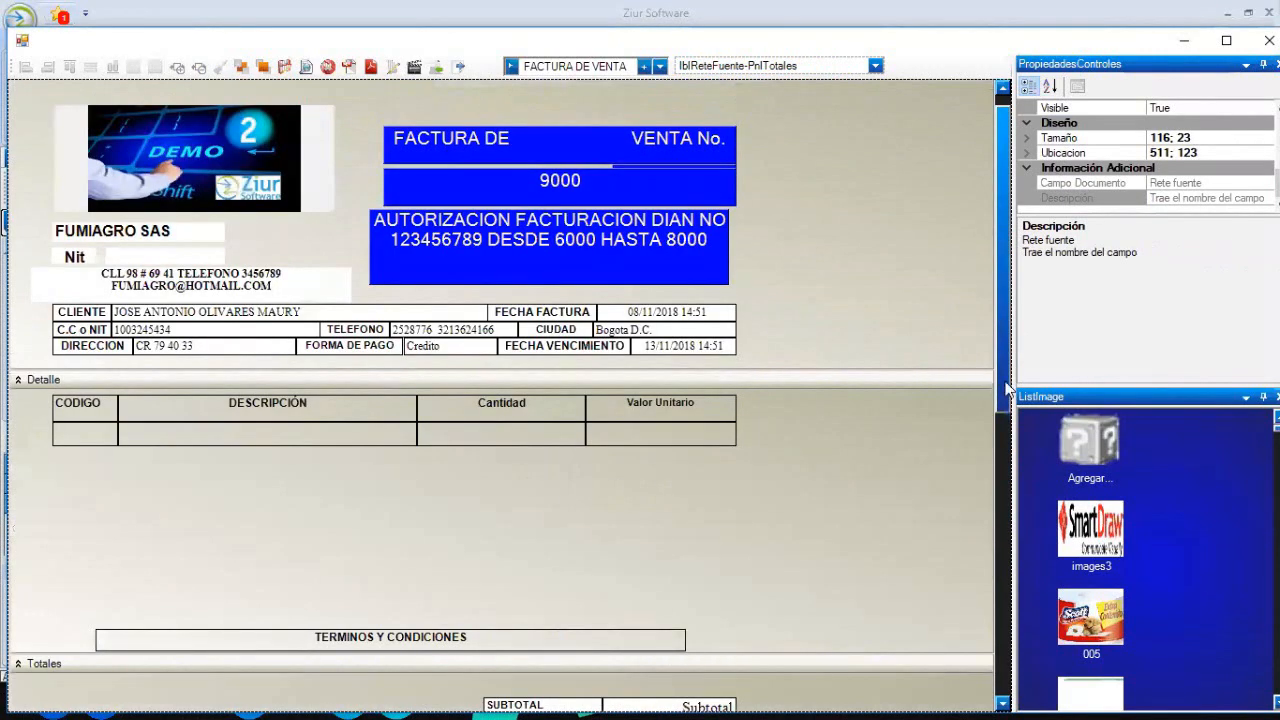
pyautogui.scroll(-3, 535, 435)
# - Copy the IVA label's boxed format, height and width onto RETEFUENTE and its rete field
pyautogui.click(531, 435)
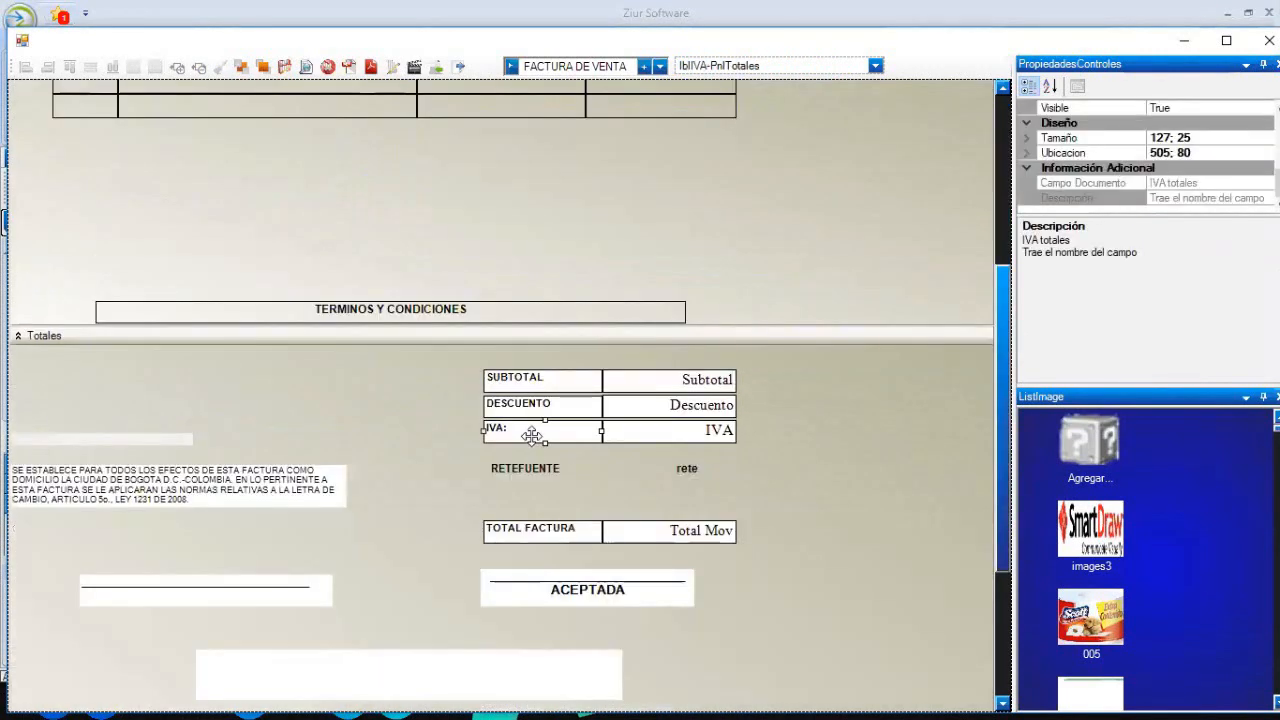
pyautogui.keyDown('ctrl'); pyautogui.click(530, 468); pyautogui.keyUp('ctrl')
pyautogui.keyDown('ctrl'); pyautogui.click(688, 469); pyautogui.keyUp('ctrl')
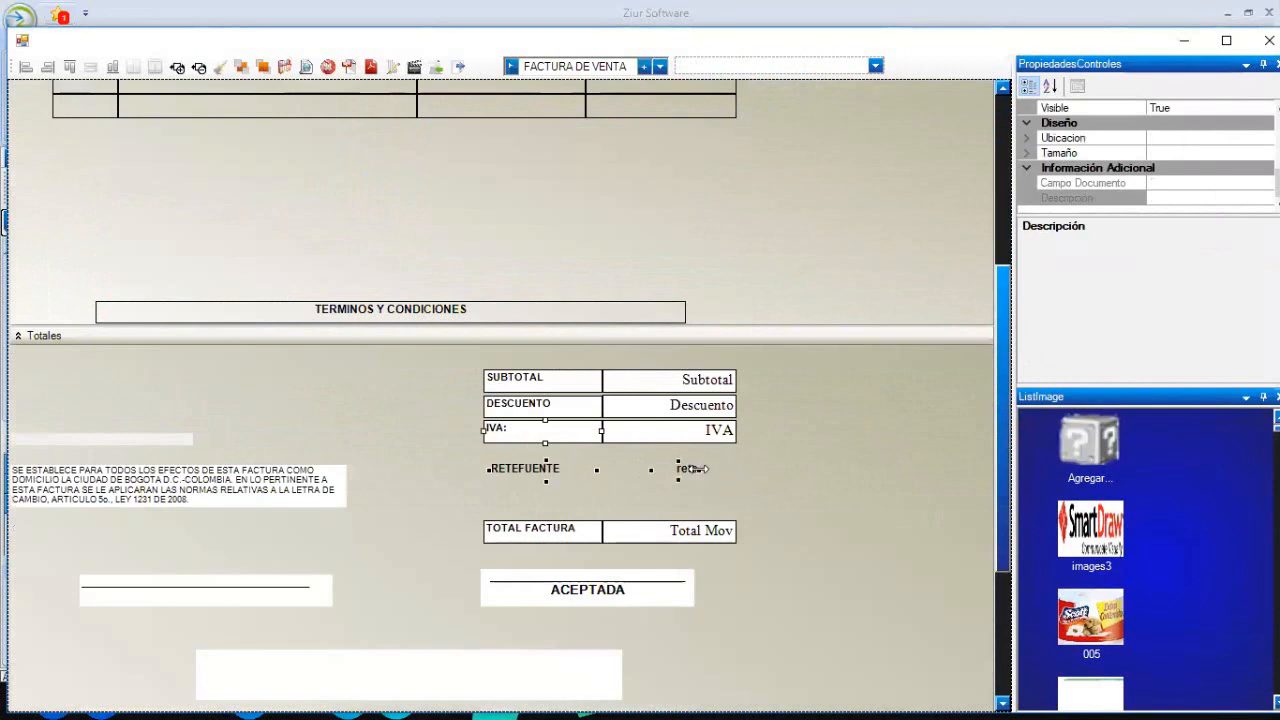
pyautogui.click(221, 68)
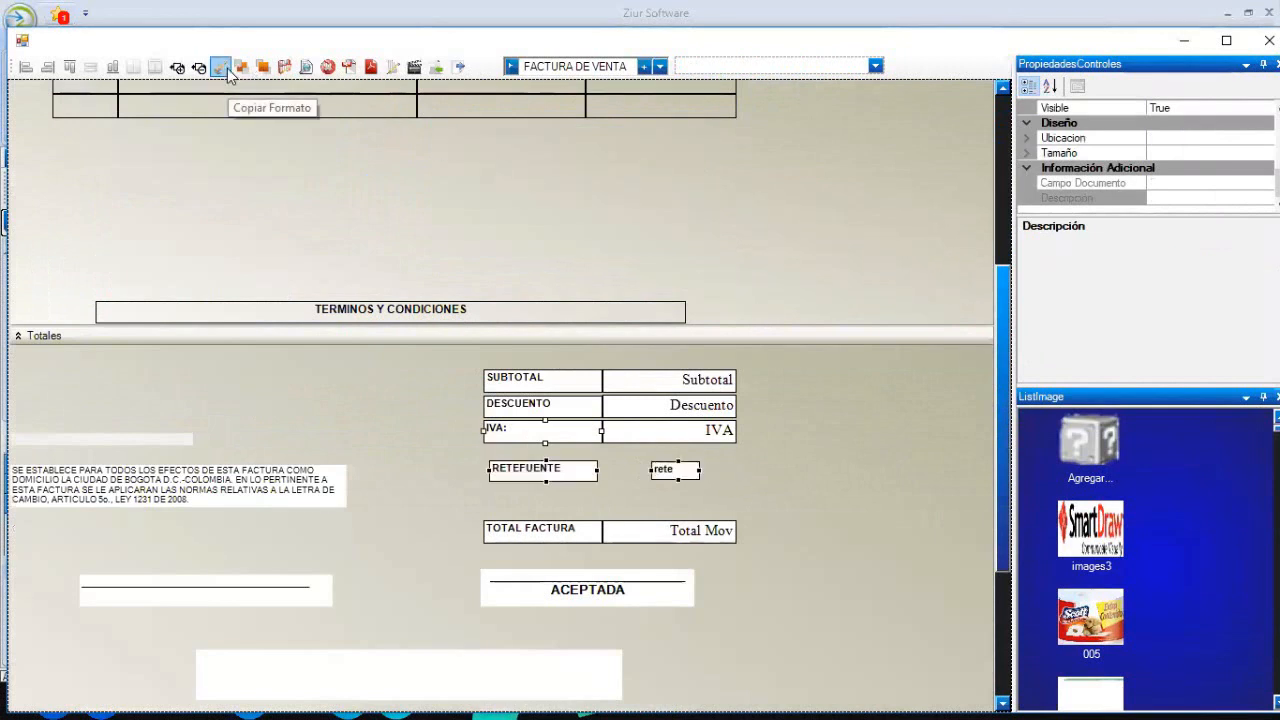
pyautogui.click(132, 68)
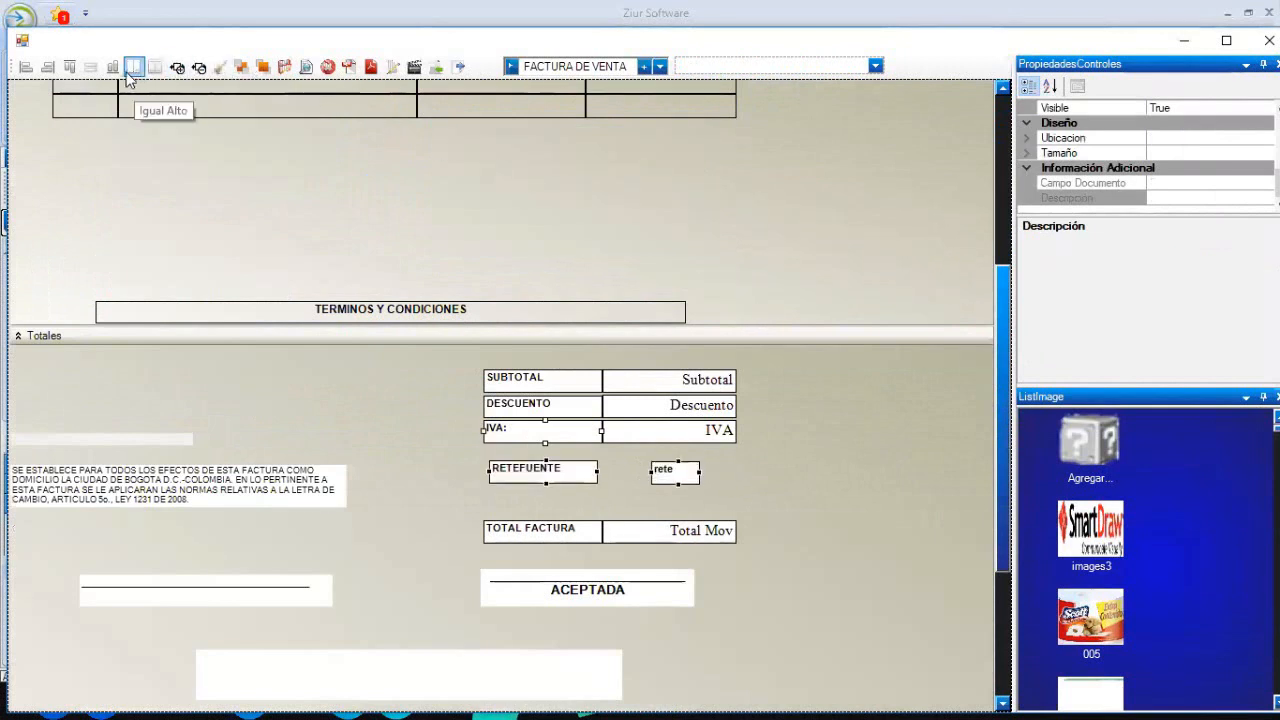
pyautogui.click(90, 68)
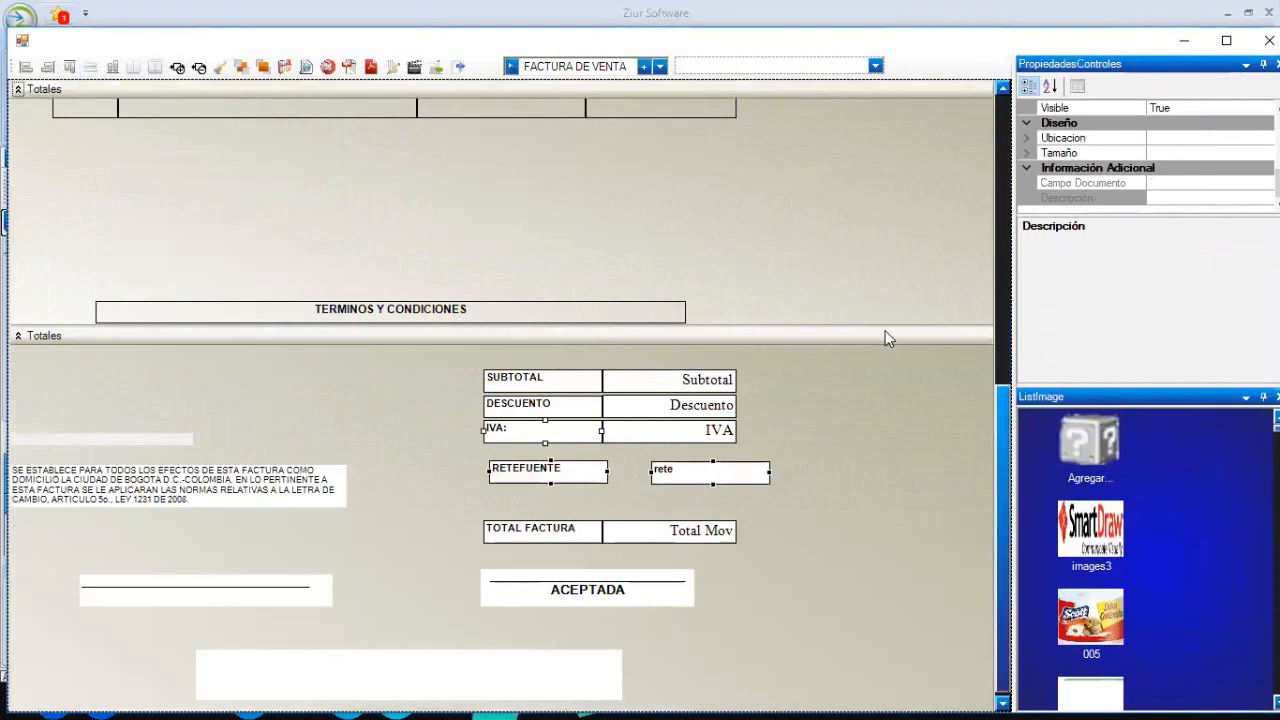
pyautogui.click(885, 330)
pyautogui.click(918, 373)
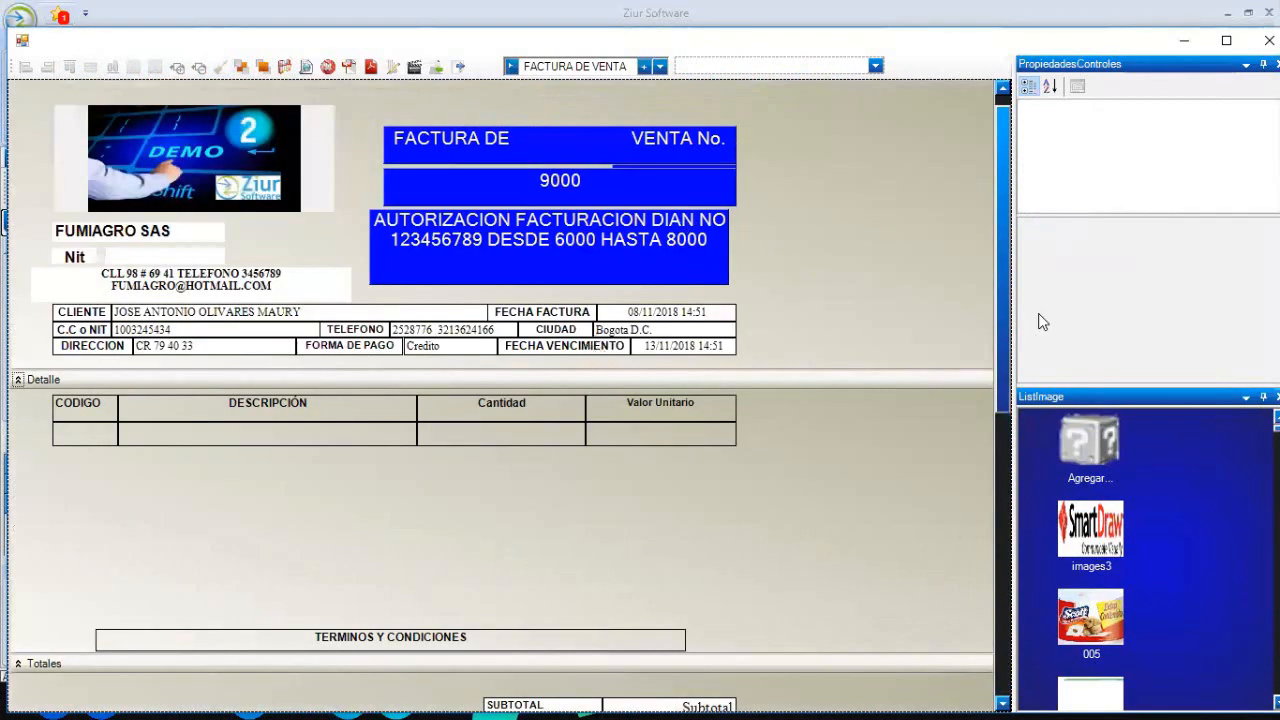
# - Maximize the template designer and collapse the Detalle section to bring Totales into view
pyautogui.scroll(-5, 1025, 463)
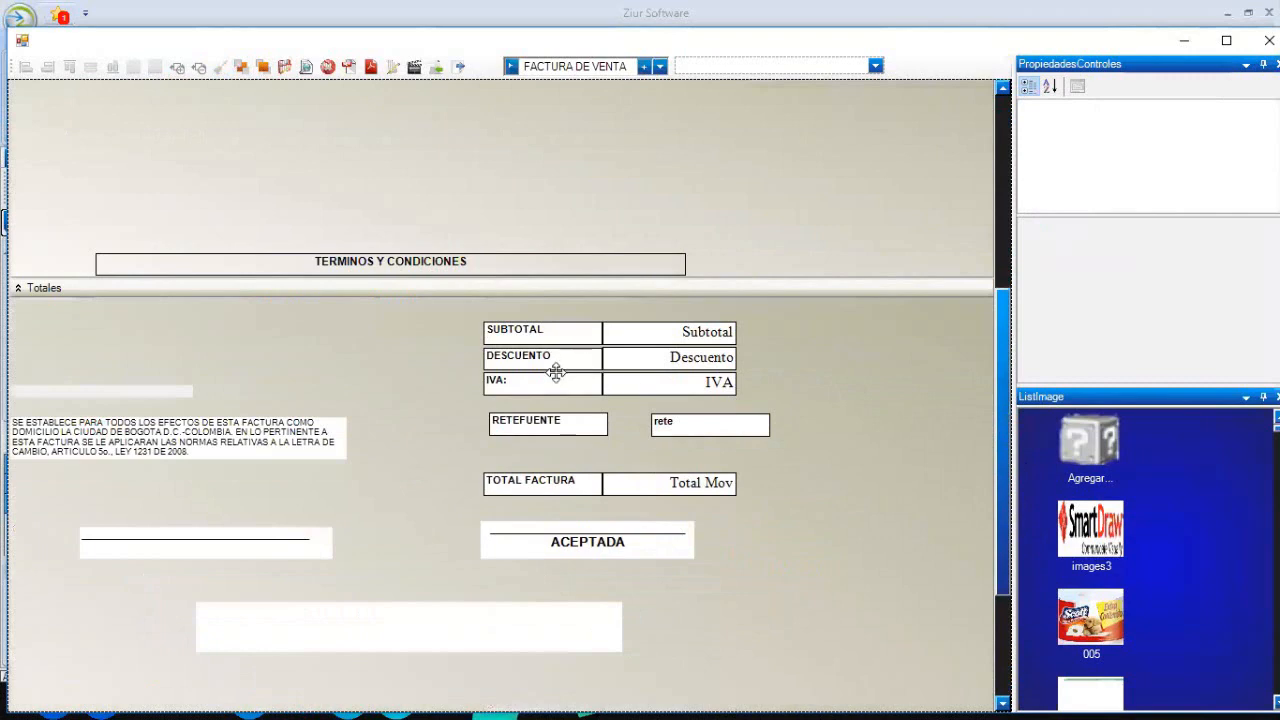
pyautogui.click(556, 372)
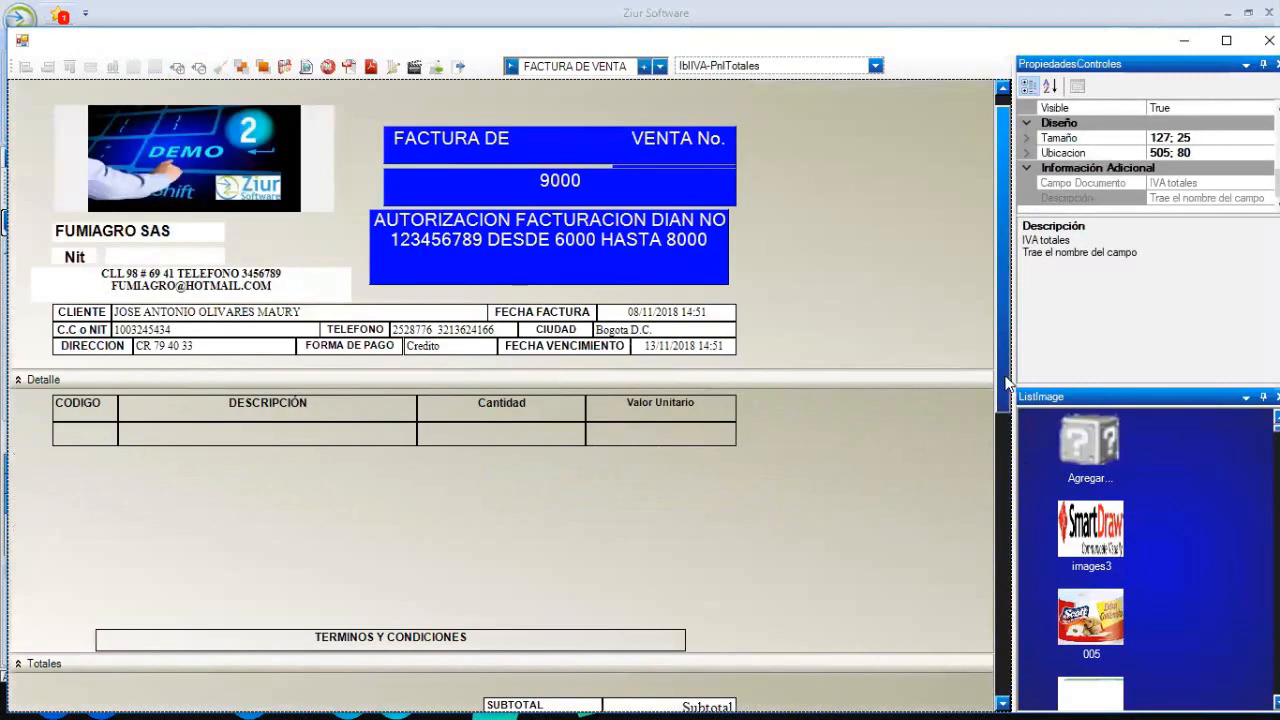
pyautogui.moveTo(1005, 382); pyautogui.dragTo(943, 340)
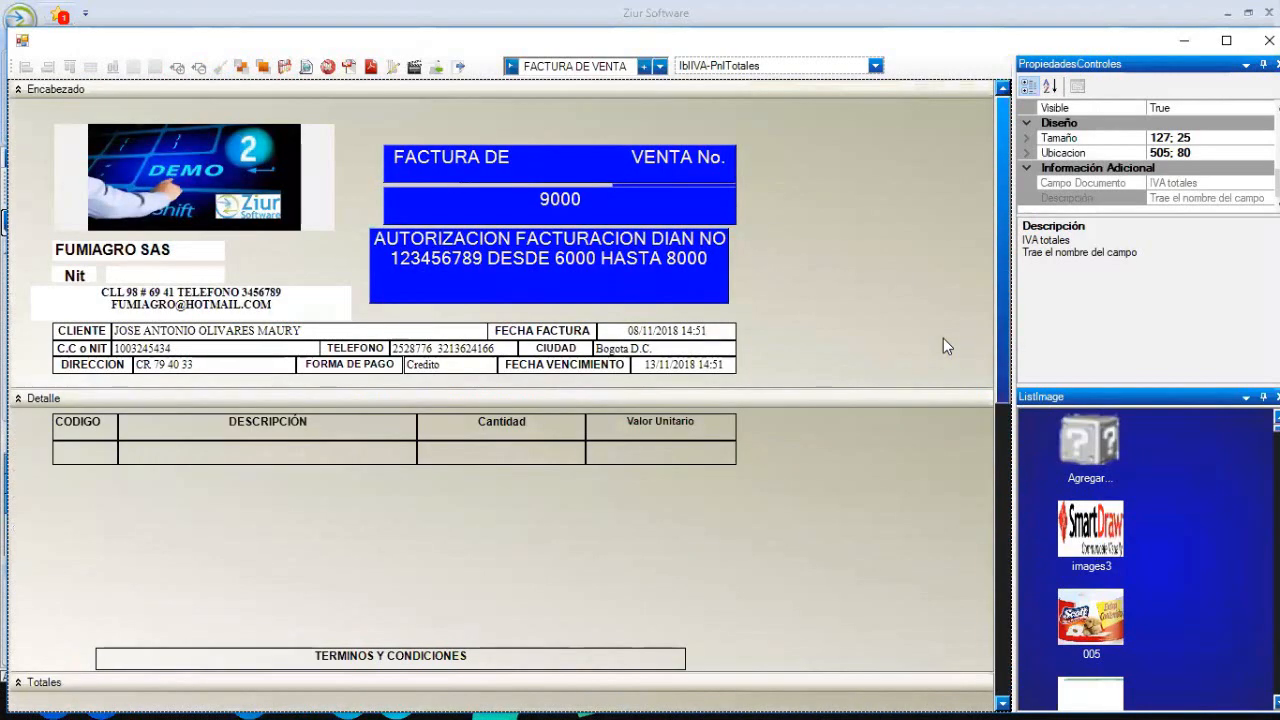
pyautogui.click(1226, 40)
pyautogui.moveTo(995, 259); pyautogui.dragTo(997, 300)
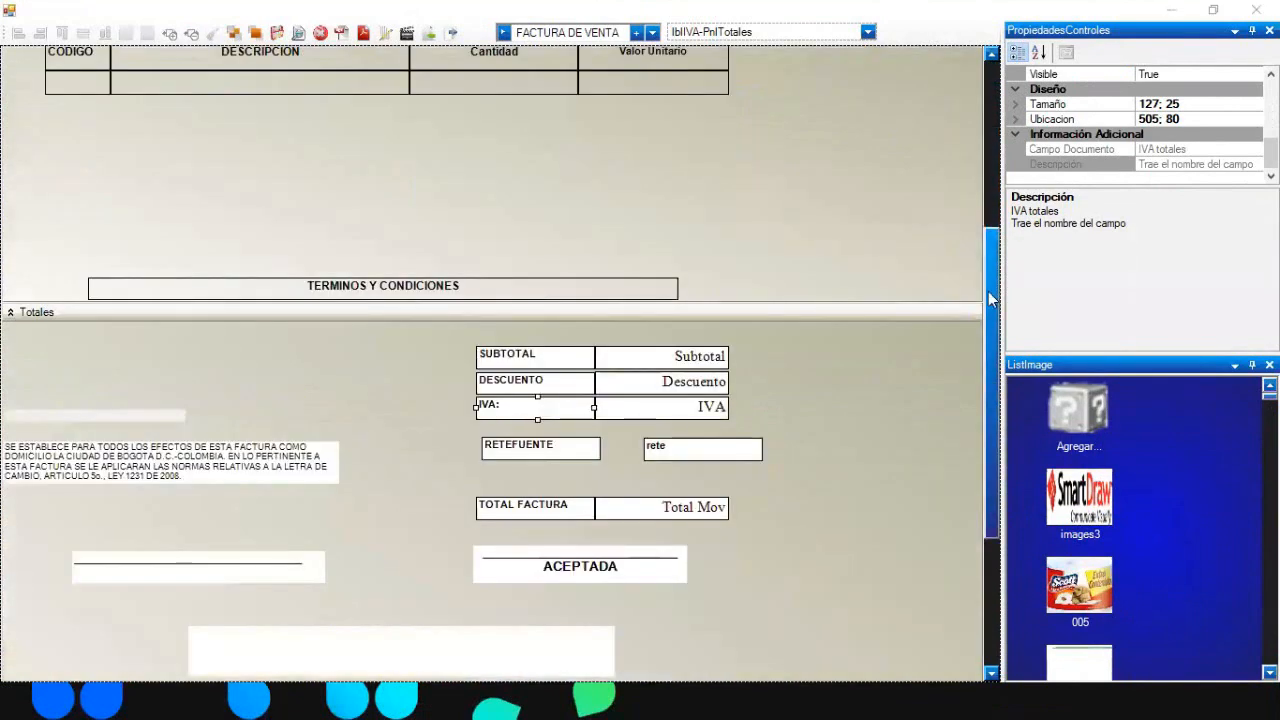
pyautogui.moveTo(989, 292); pyautogui.dragTo(983, 203)
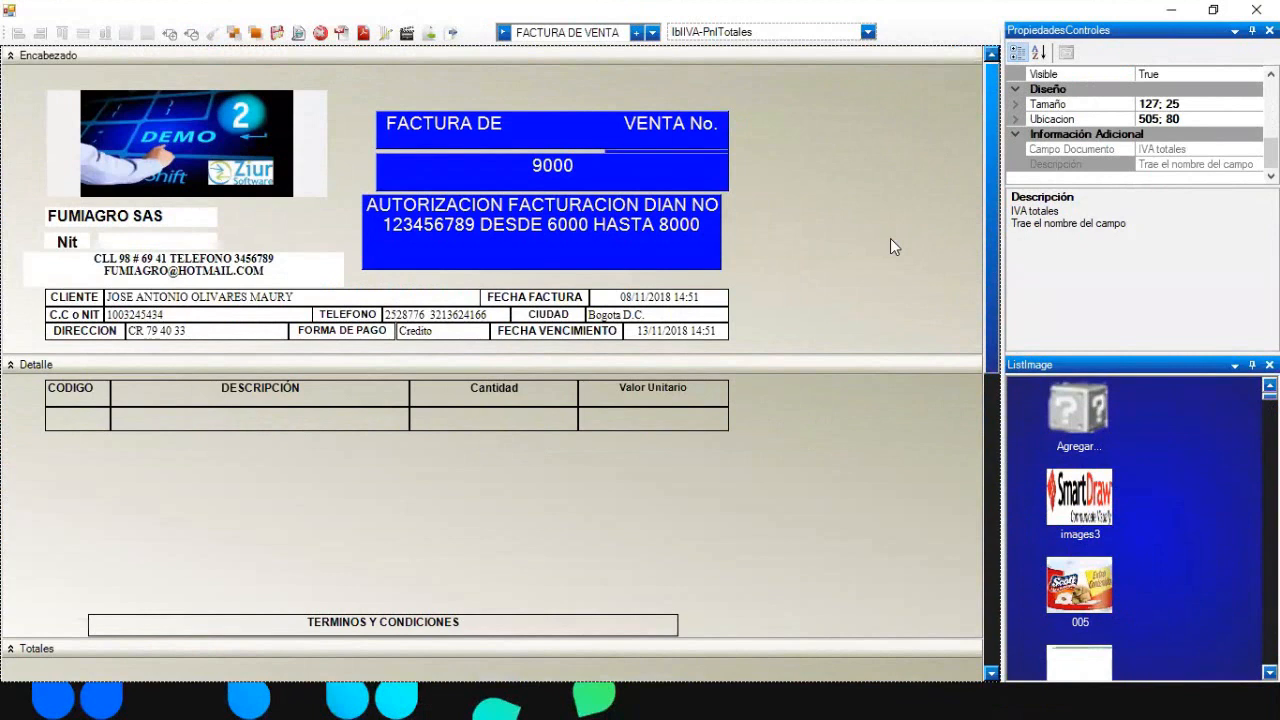
pyautogui.click(974, 272)
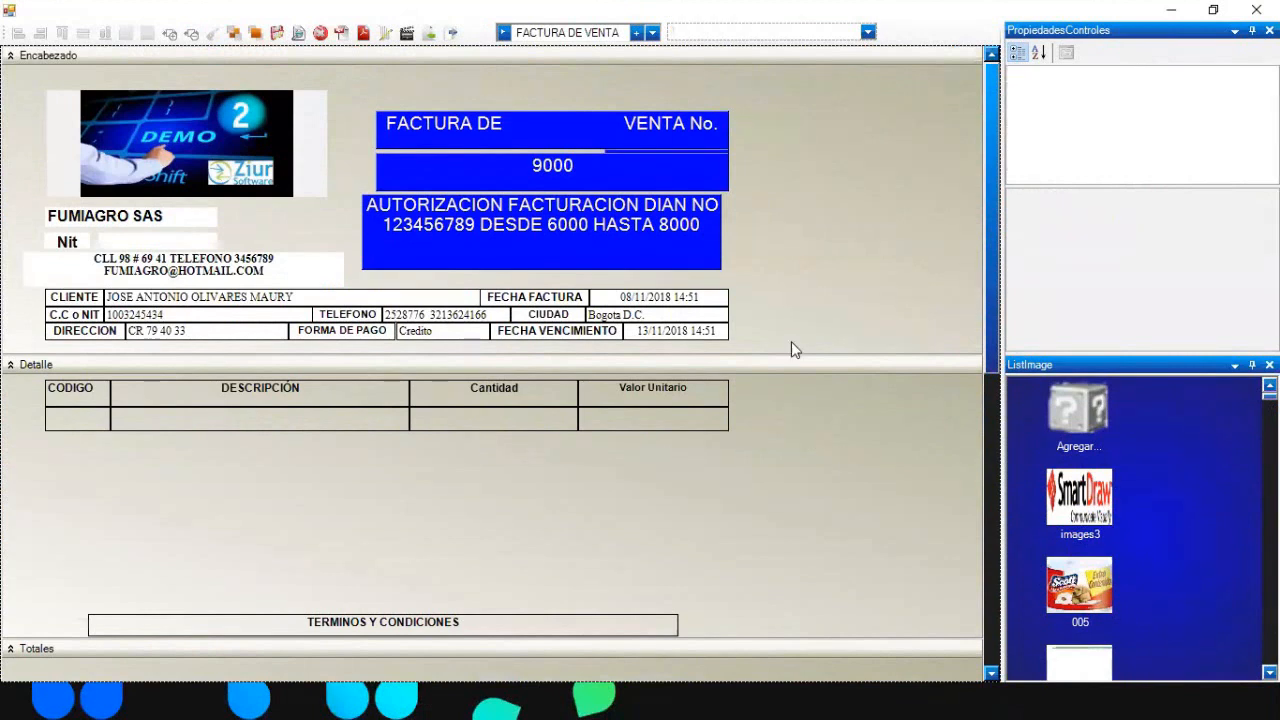
pyautogui.press('XF86AudioRaiseVolume')
pyautogui.click(11, 366)
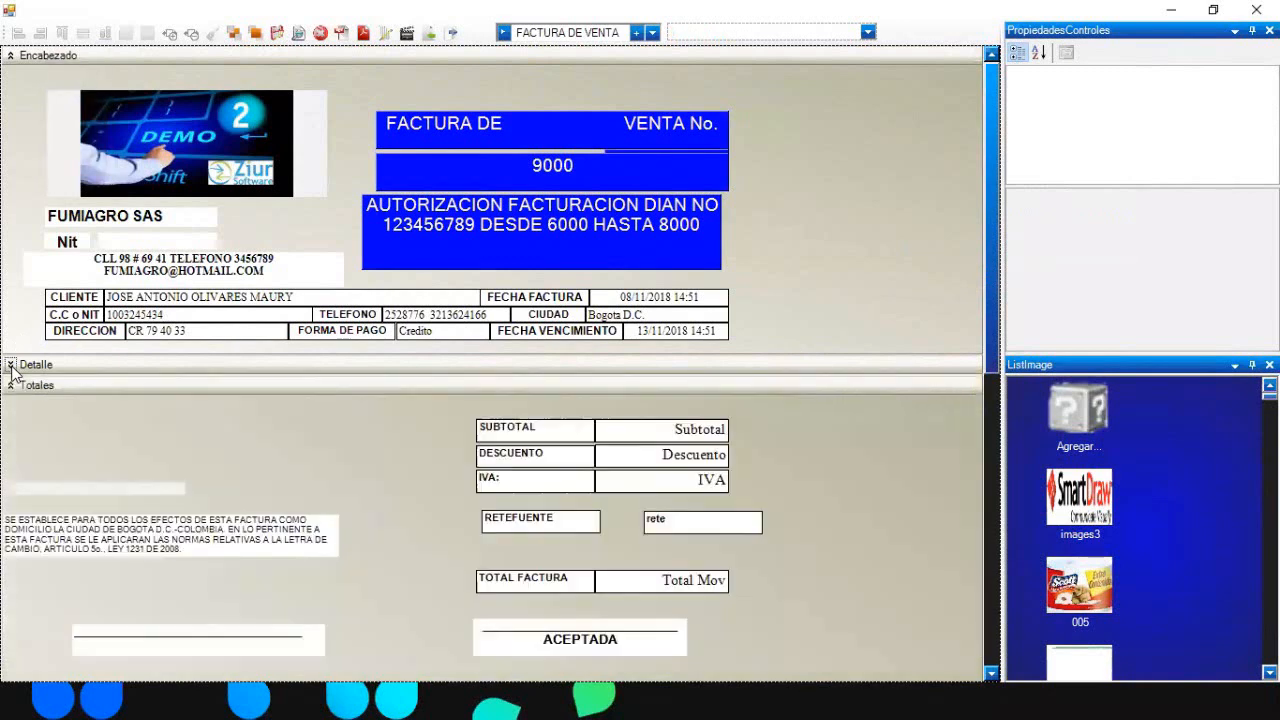
# - Left-align RETEFUENTE with IVA, and right-align and width-match the rete field to IVA's value
pyautogui.click(561, 474)
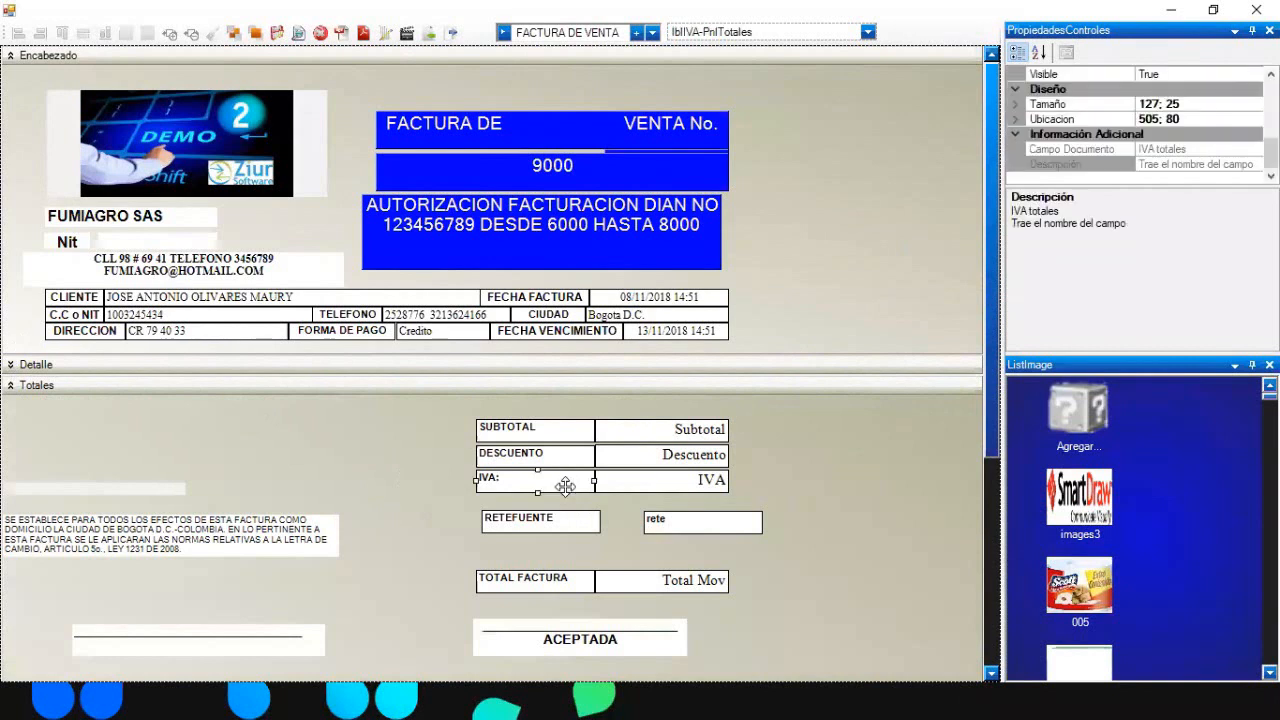
pyautogui.keyDown('ctrl'); pyautogui.click(562, 520); pyautogui.keyUp('ctrl')
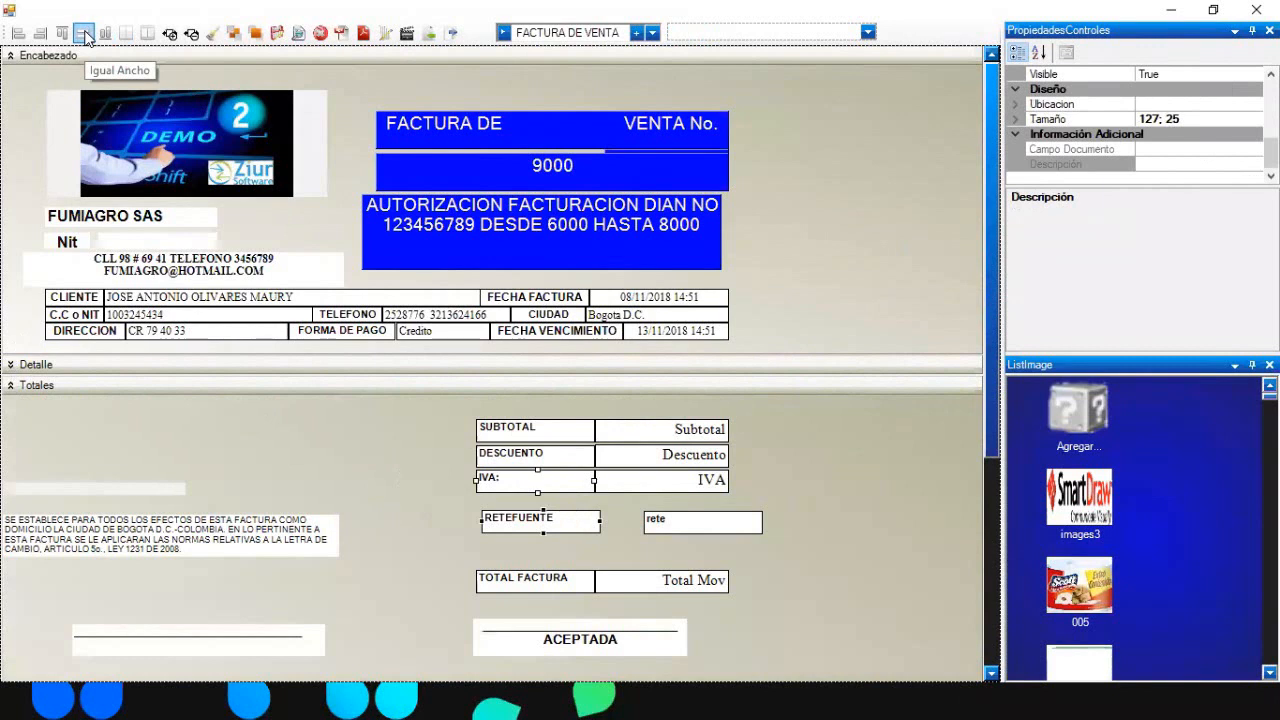
pyautogui.click(18, 33)
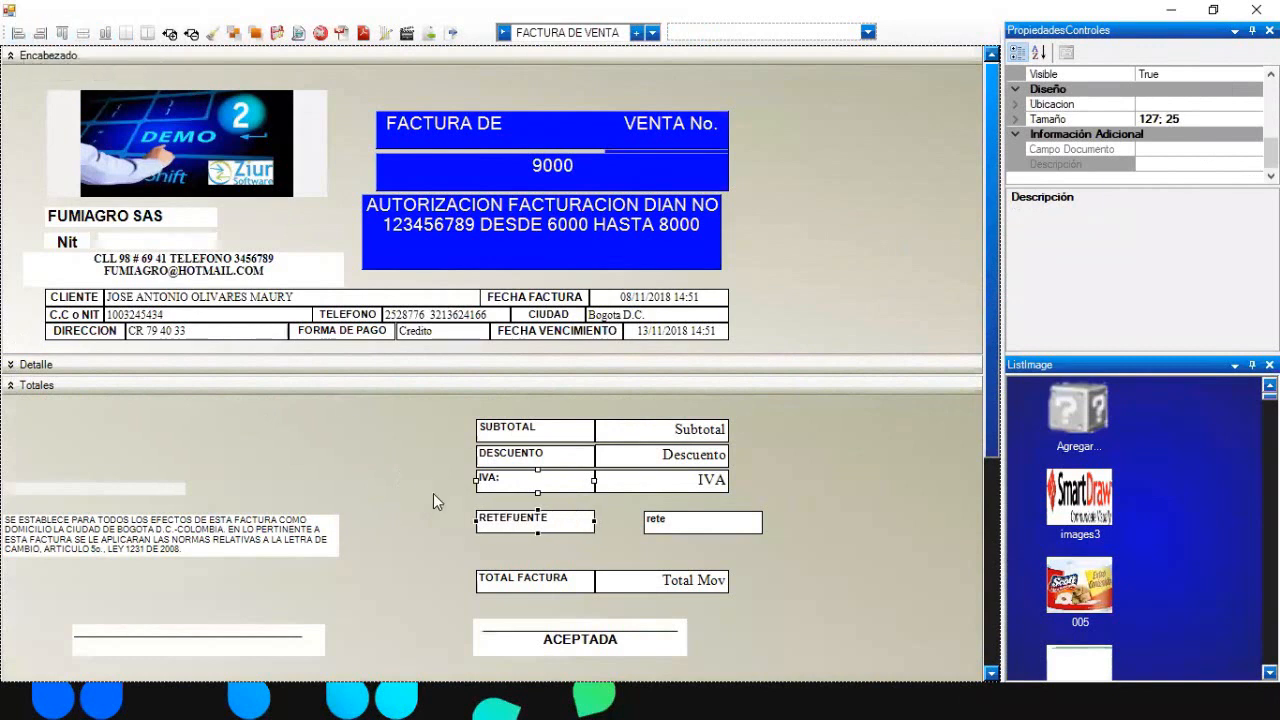
pyautogui.click(403, 491)
pyautogui.click(664, 484)
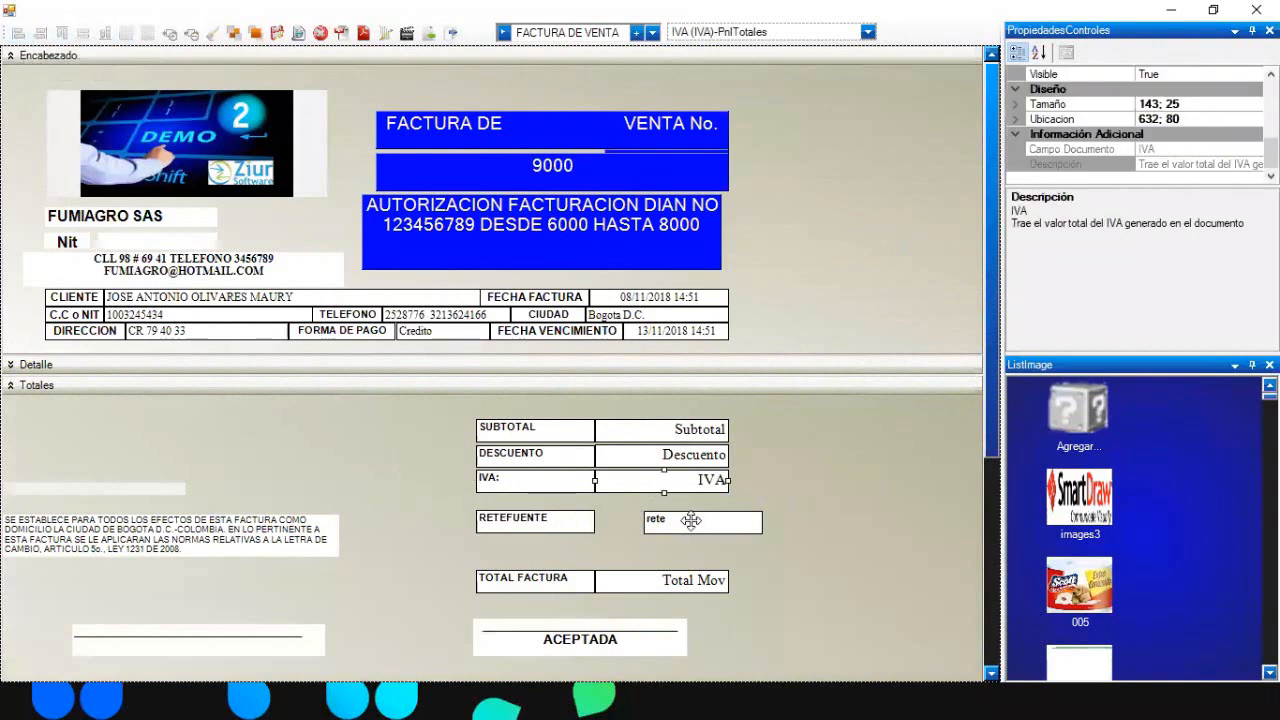
pyautogui.keyDown('ctrl'); pyautogui.click(691, 519); pyautogui.keyUp('ctrl')
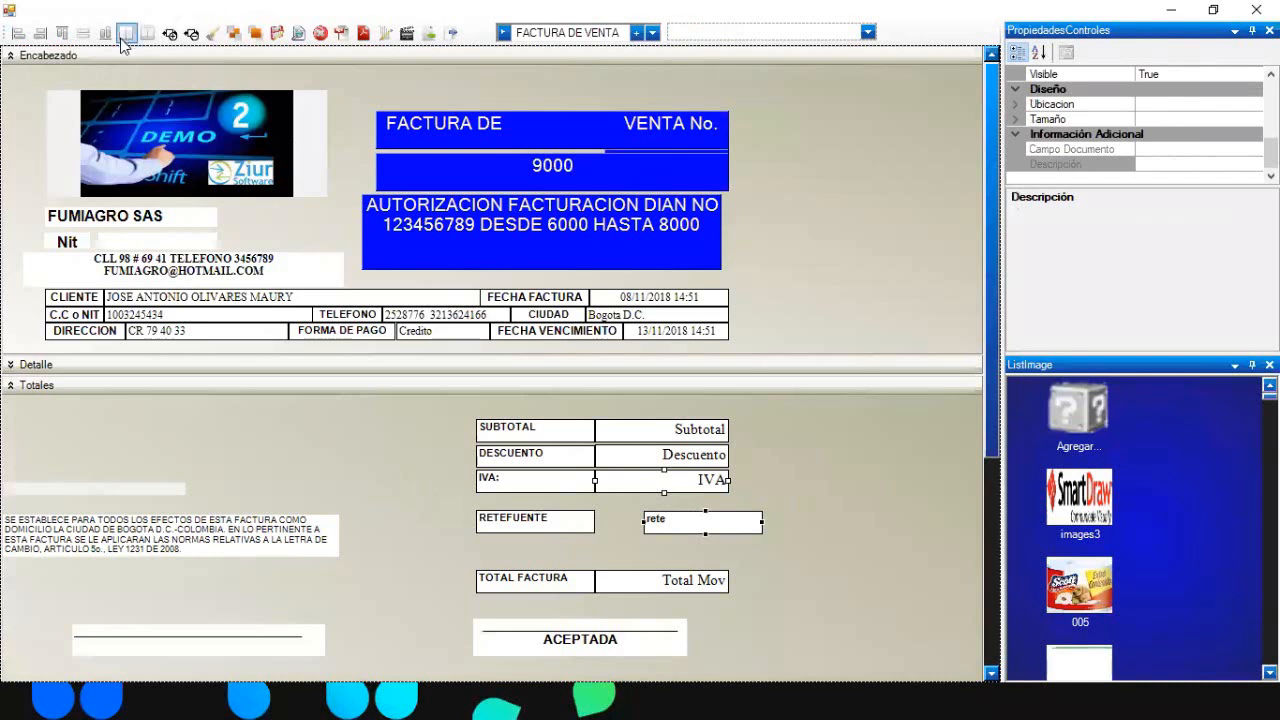
pyautogui.click(46, 37)
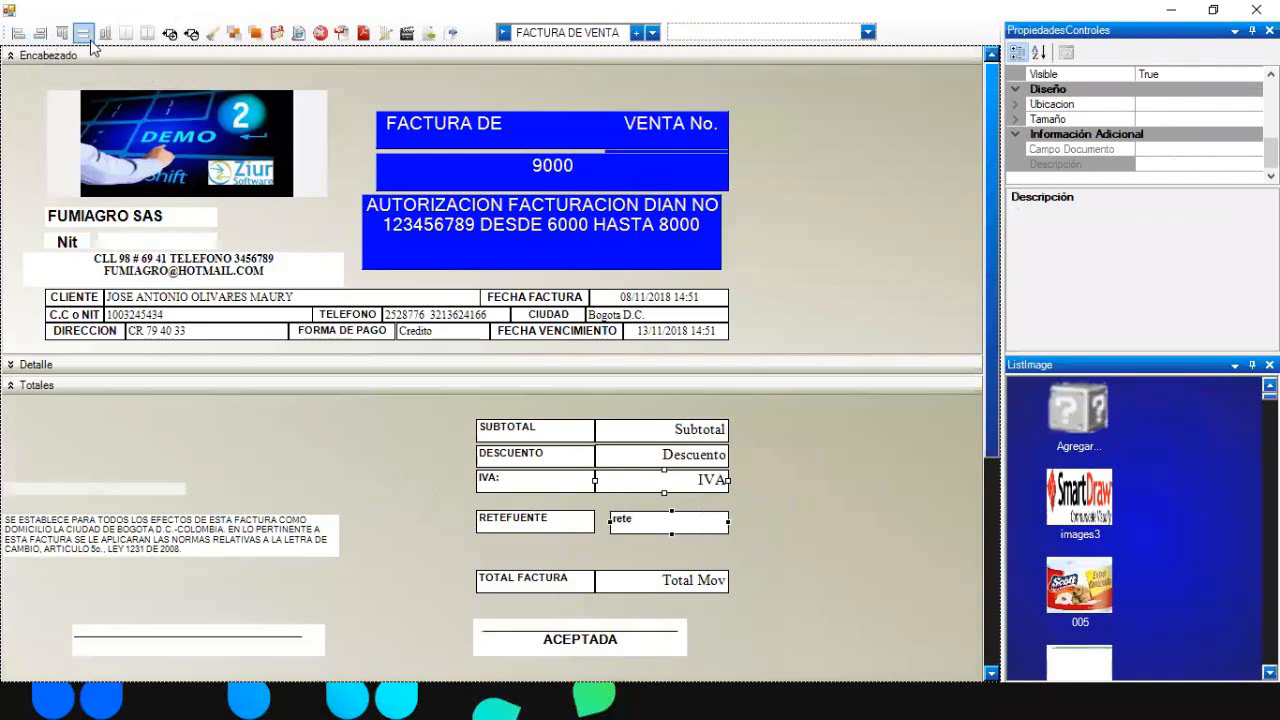
pyautogui.click(61, 34)
pyautogui.click(42, 35)
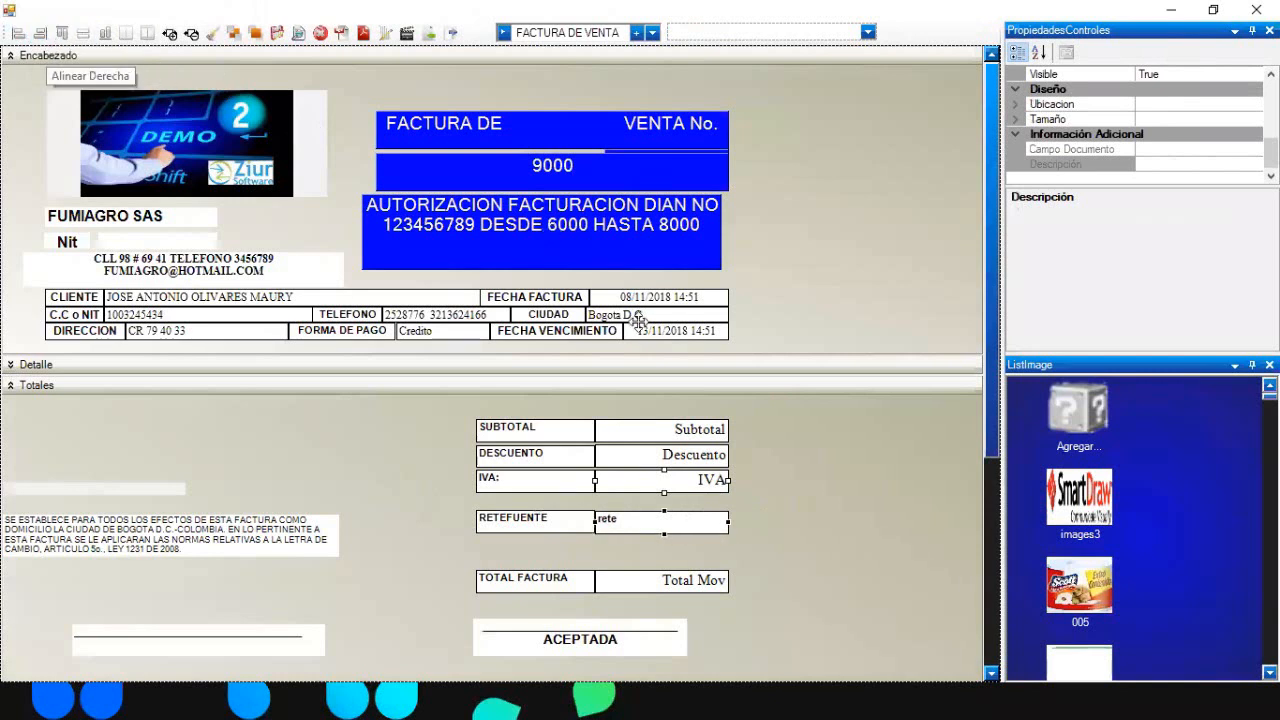
pyautogui.click(890, 542)
# - Match the rete field's height to RETEFUENTE and move the row up against IVA
pyautogui.click(547, 522)
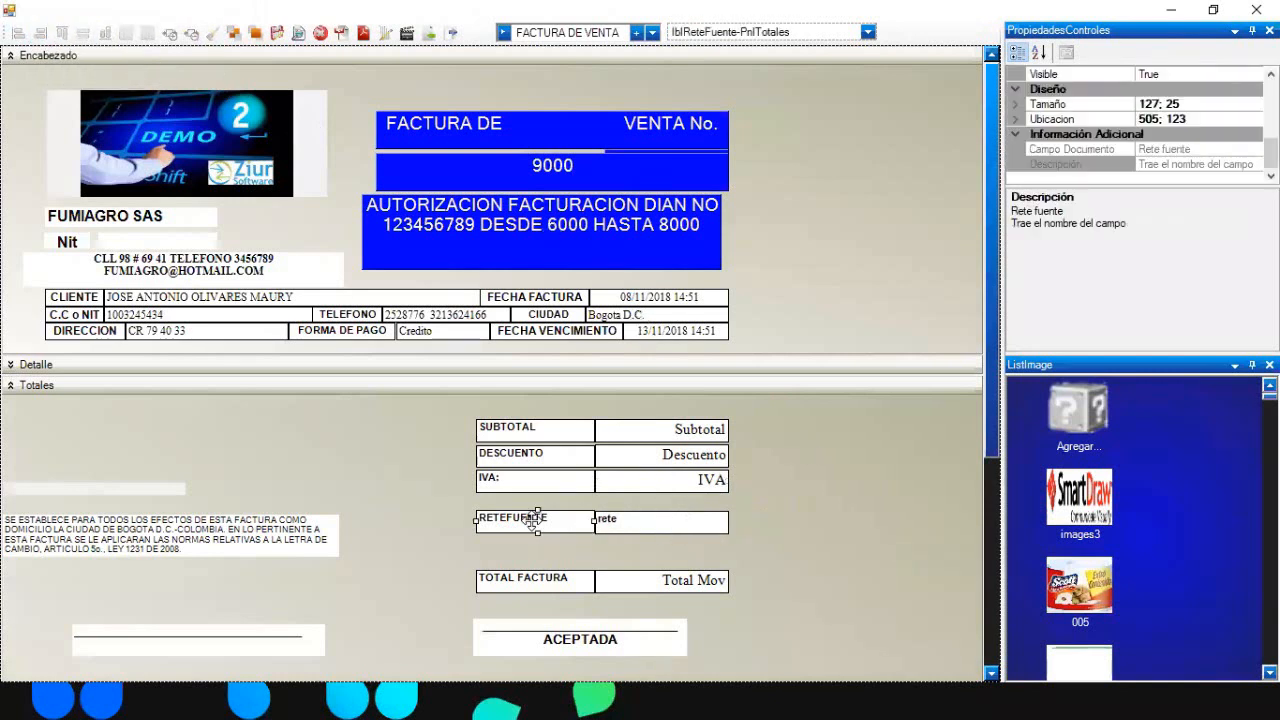
pyautogui.keyDown('ctrl'); pyautogui.click(652, 530); pyautogui.keyUp('ctrl')
pyautogui.click(105, 34)
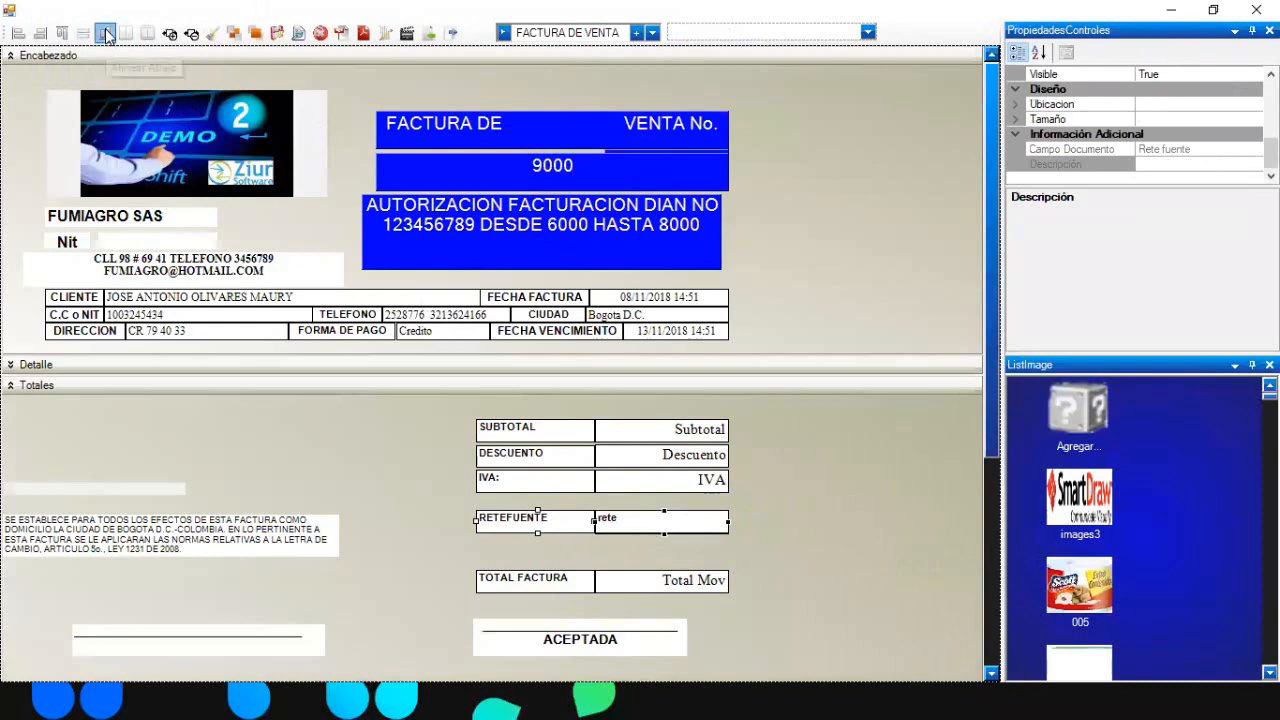
pyautogui.moveTo(564, 544); pyautogui.dragTo(648, 526)
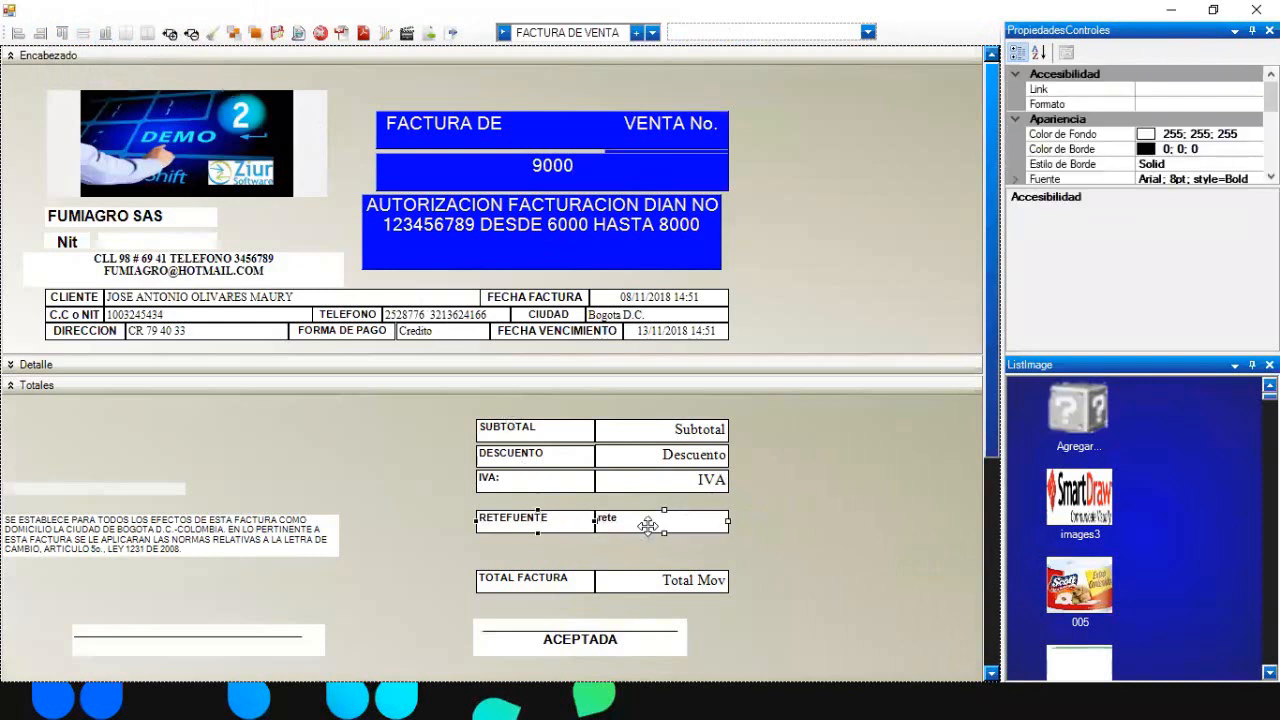
pyautogui.press('Up')
pyautogui.press('Up')
pyautogui.press('Up')
pyautogui.press('Up')
pyautogui.press('Up')
pyautogui.press('Up')
pyautogui.press('Up')
pyautogui.press('Up')
pyautogui.press('Up')
pyautogui.press('Up')
pyautogui.press('Up')
pyautogui.press('Up')
pyautogui.press('Up')
pyautogui.press('Up')
pyautogui.press('Up')
pyautogui.press('Up')
pyautogui.press('Up')
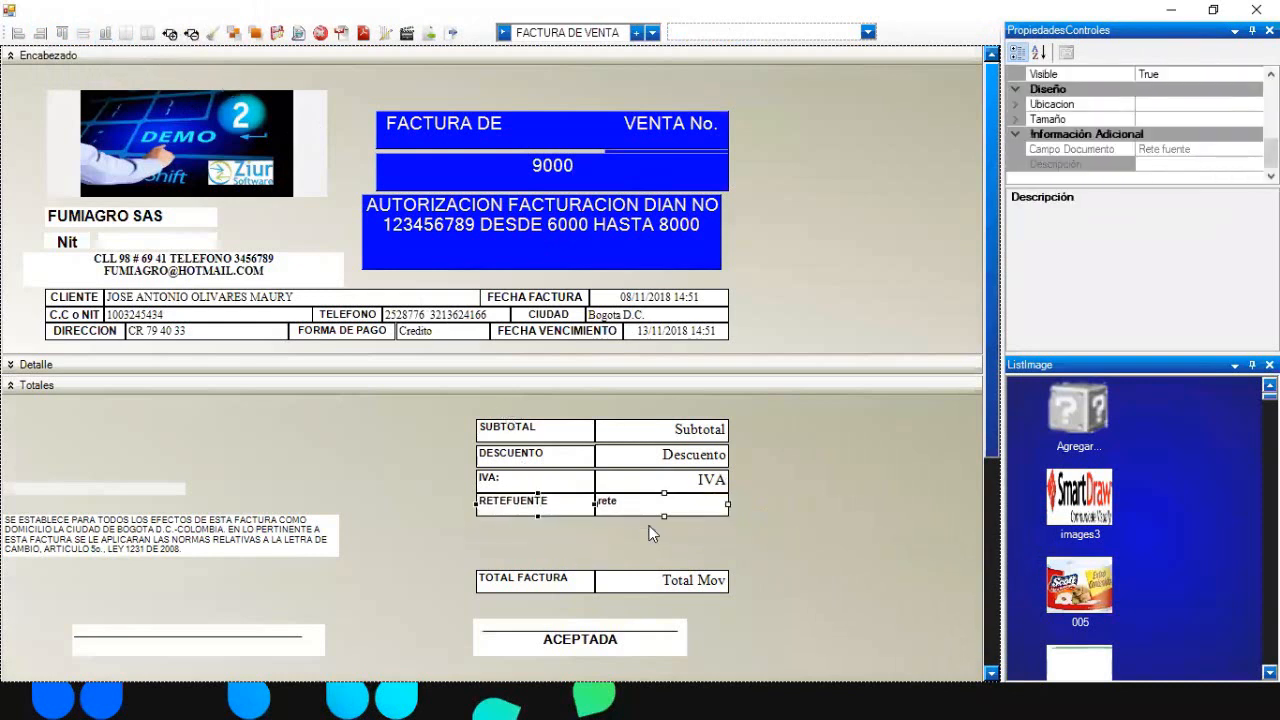
pyautogui.click(838, 468)
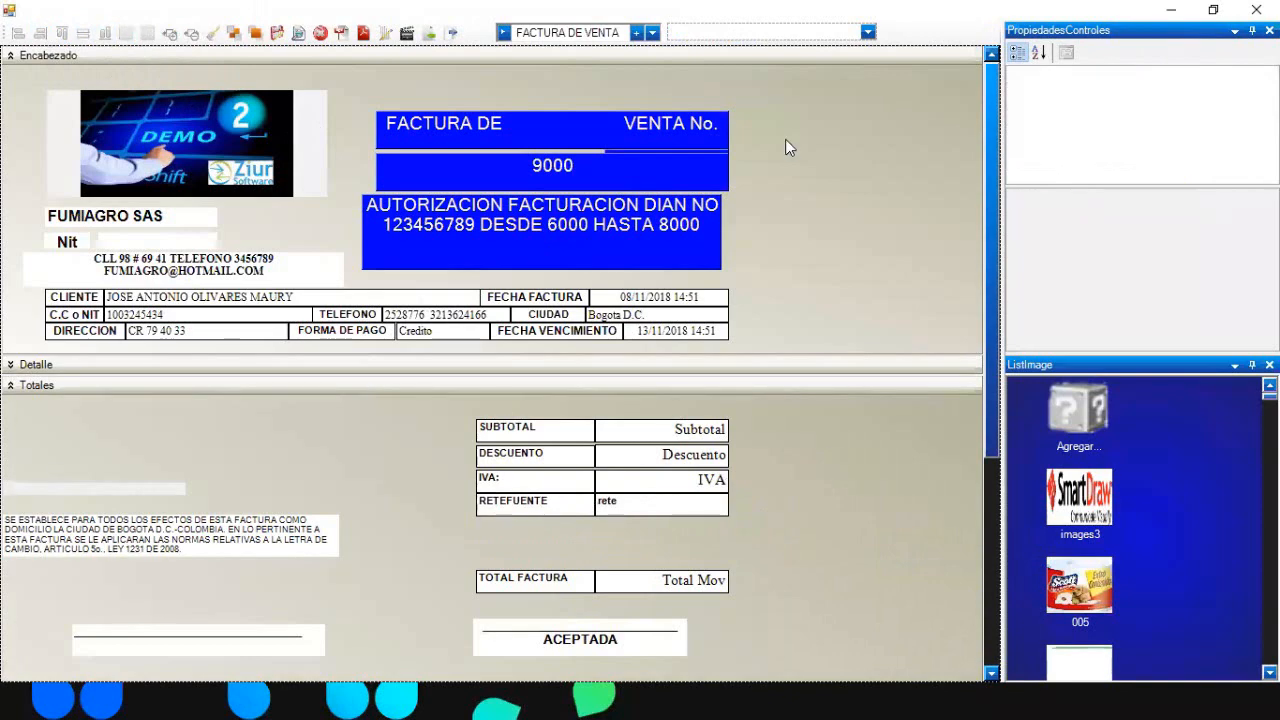
# - Filter controls by ICA and add the RETE ICA label, Rete Ica value field and percentage label
pyautogui.click(867, 33)
pyautogui.write('ETE')
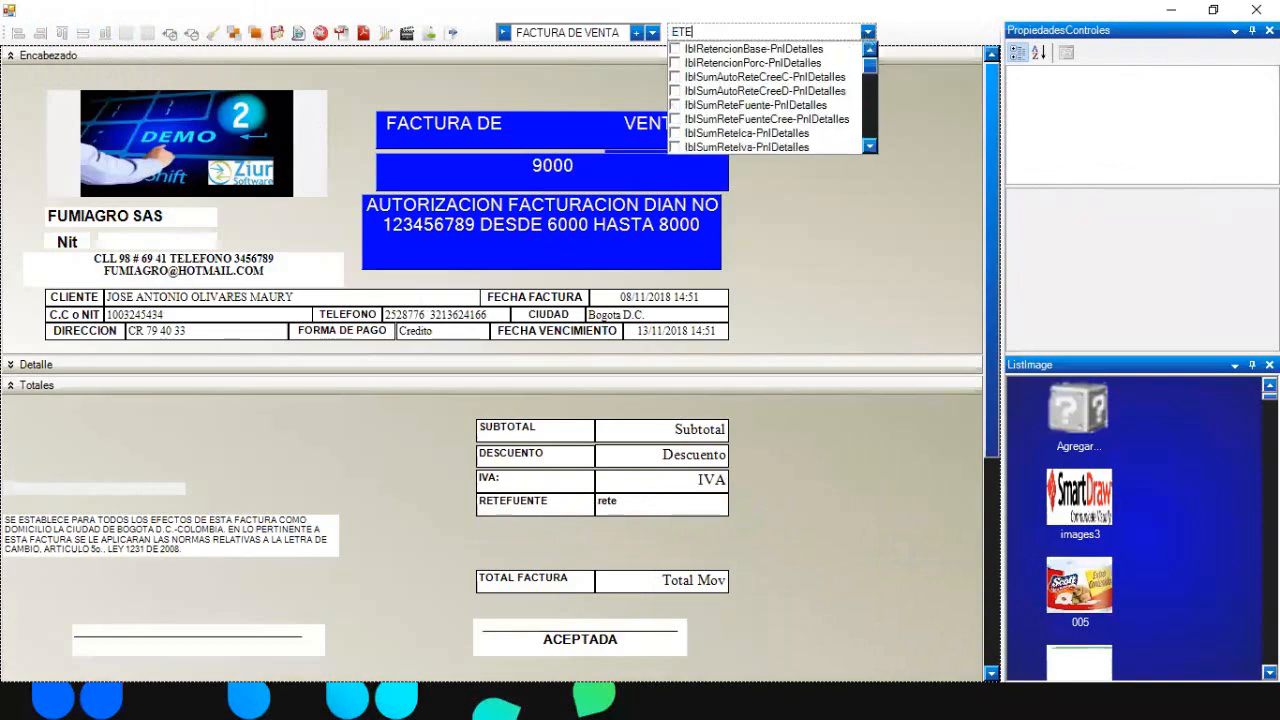
pyautogui.press('BackSpace')
pyautogui.press('BackSpace')
pyautogui.press('BackSpace')
pyautogui.write('ICA')
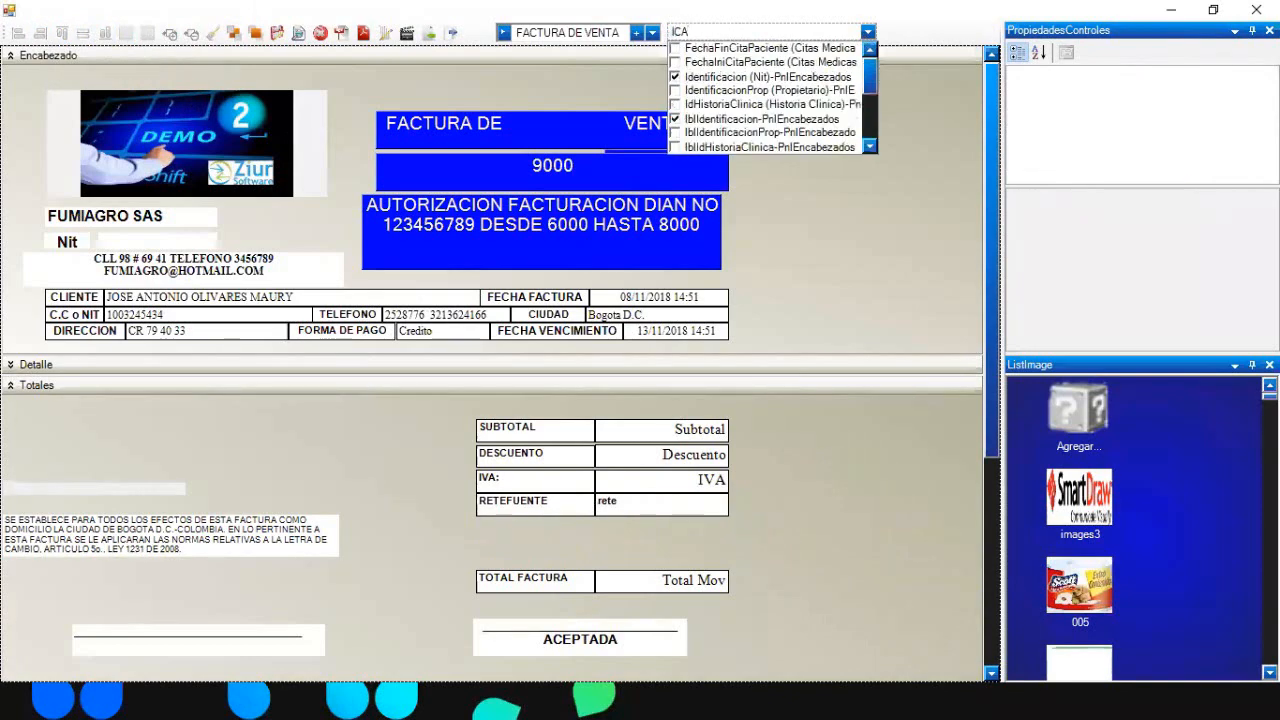
pyautogui.moveTo(872, 83); pyautogui.dragTo(873, 126)
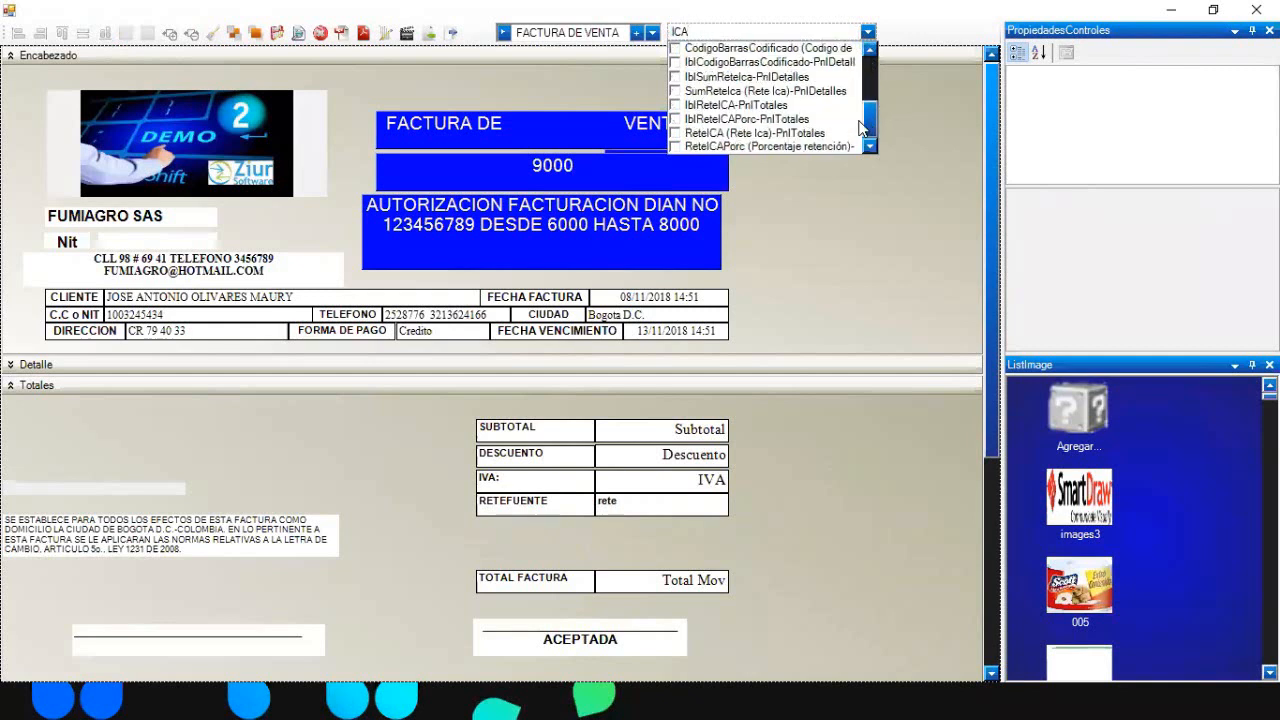
pyautogui.click(675, 106)
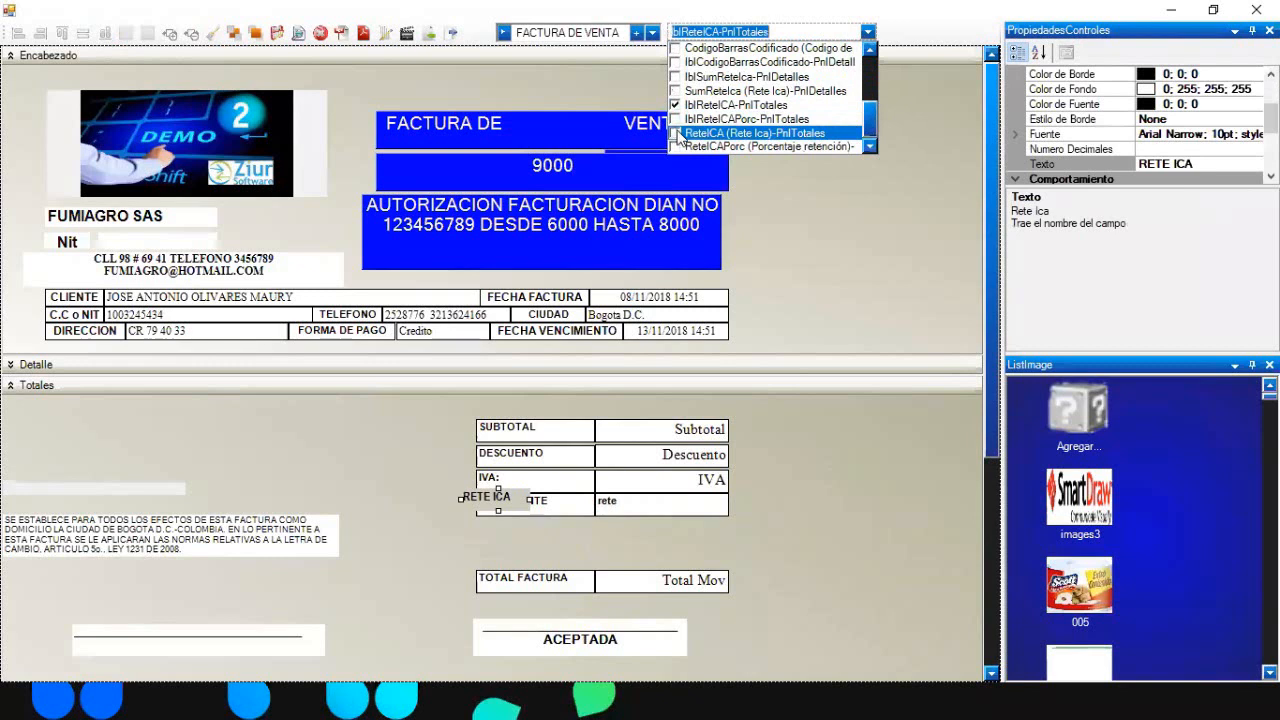
pyautogui.click(675, 134)
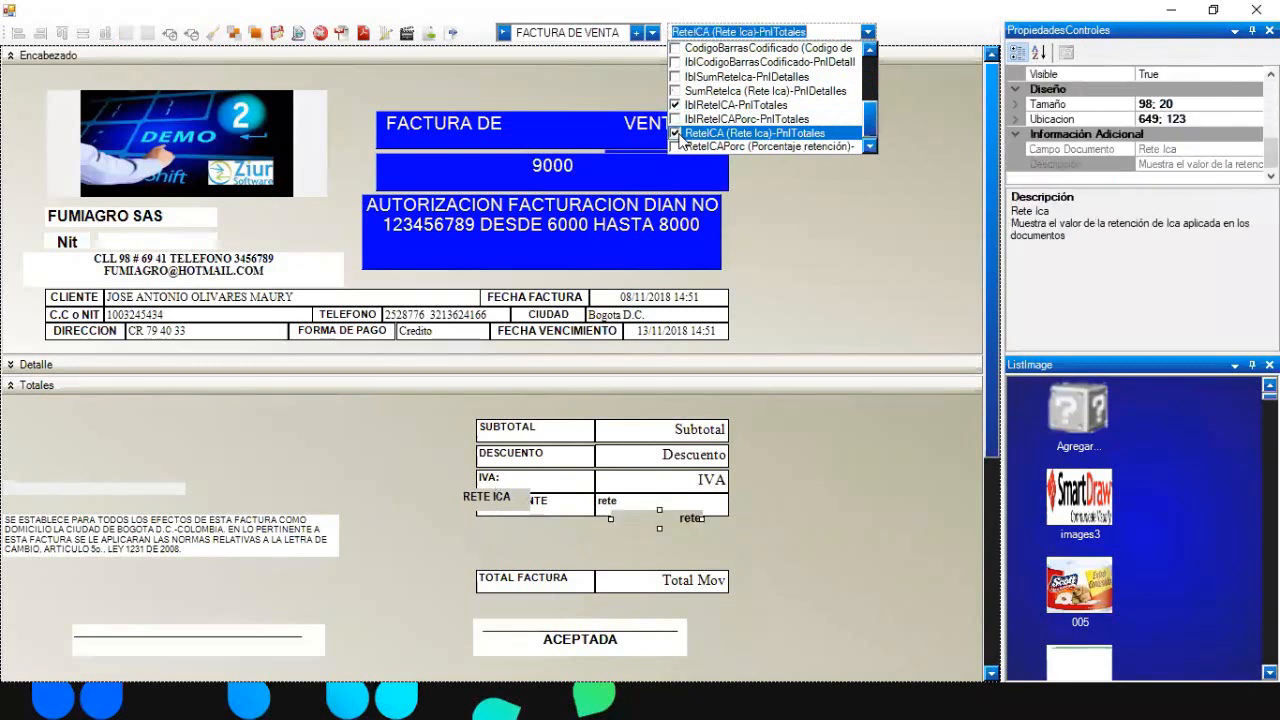
pyautogui.click(675, 119)
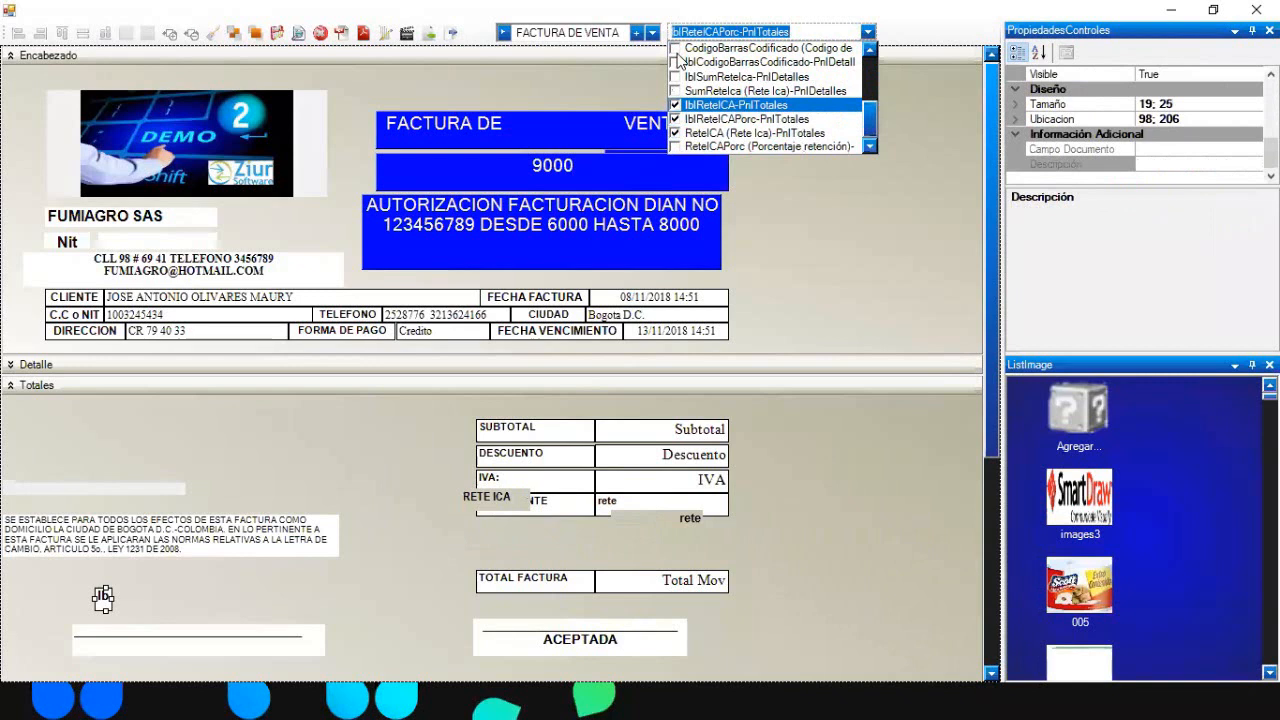
pyautogui.hotkey('alt', 'Tab')
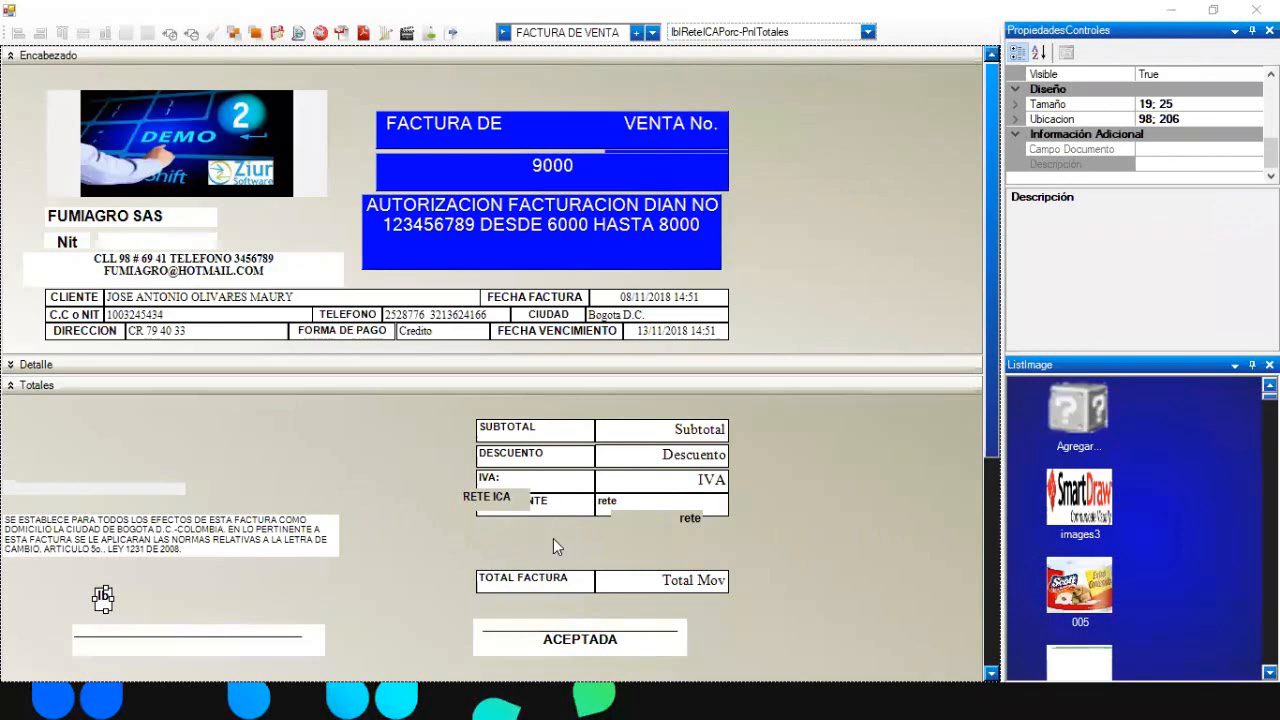
pyautogui.click(500, 496)
# - Give the RETE ICA label and rete field RETEFUENTE's bordered format and width
pyautogui.keyDown('ctrl'); pyautogui.click(650, 524); pyautogui.keyUp('ctrl')
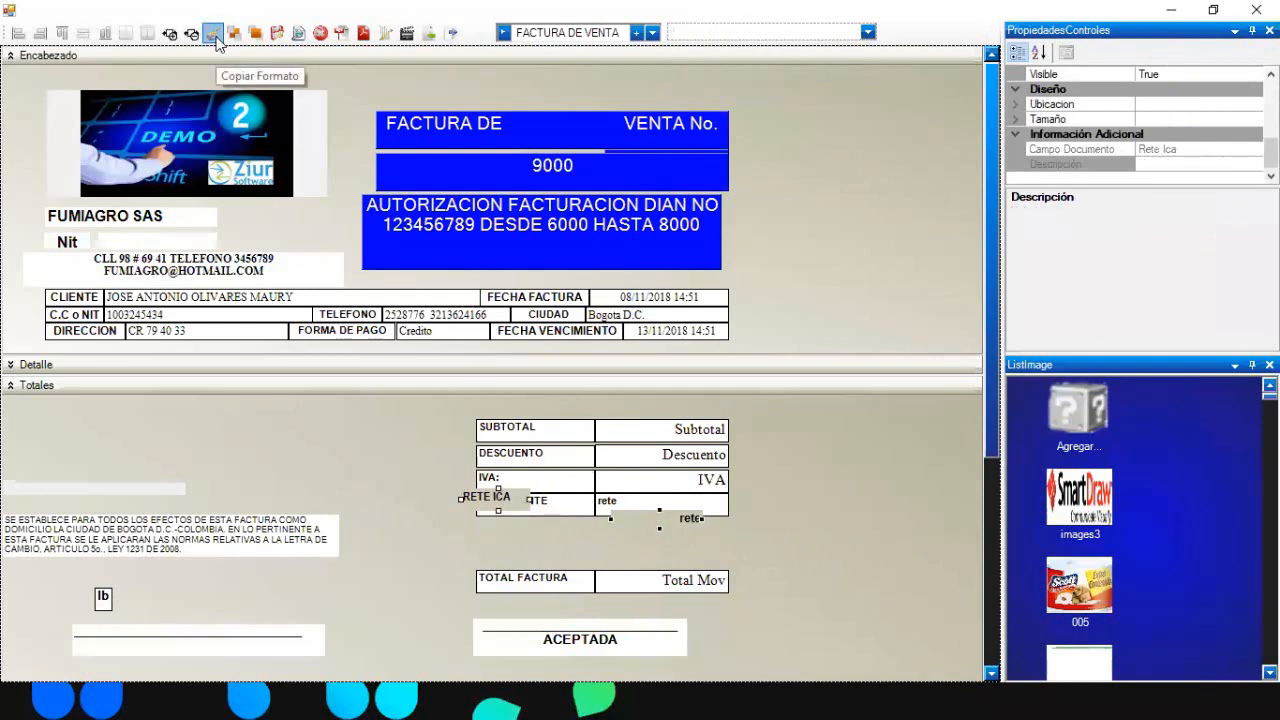
pyautogui.click(213, 34)
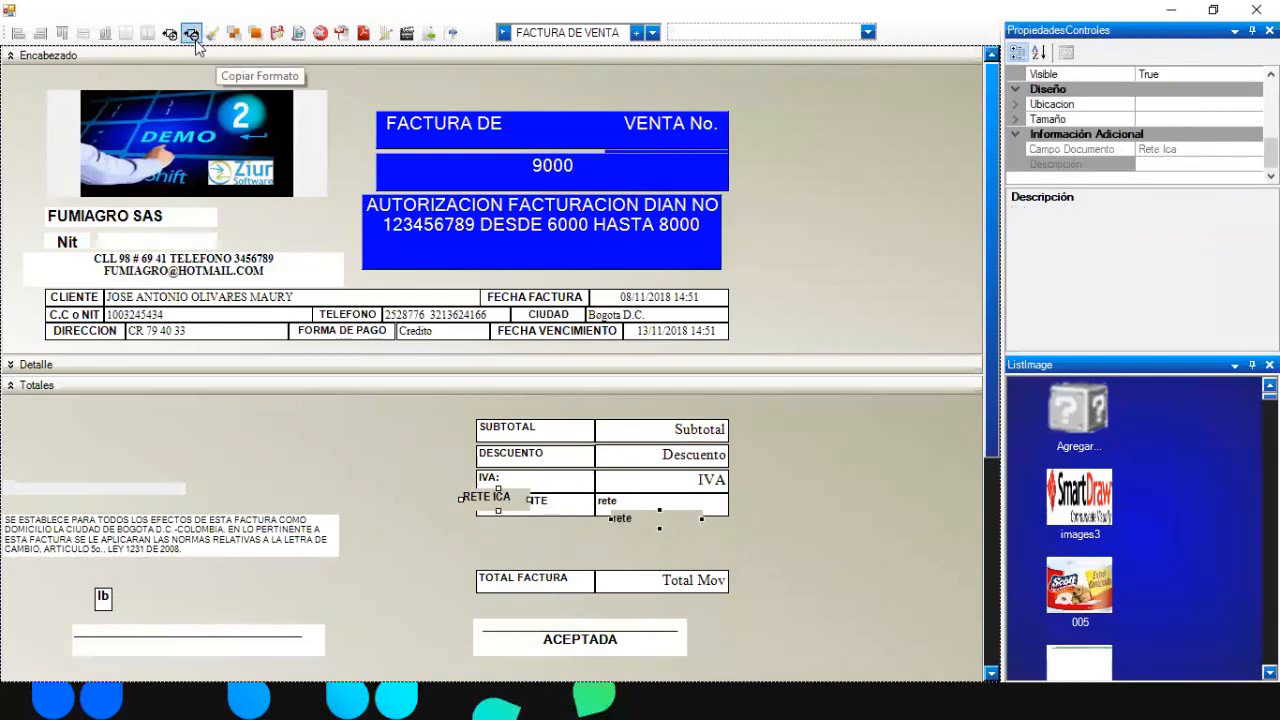
pyautogui.click(85, 36)
pyautogui.click(866, 556)
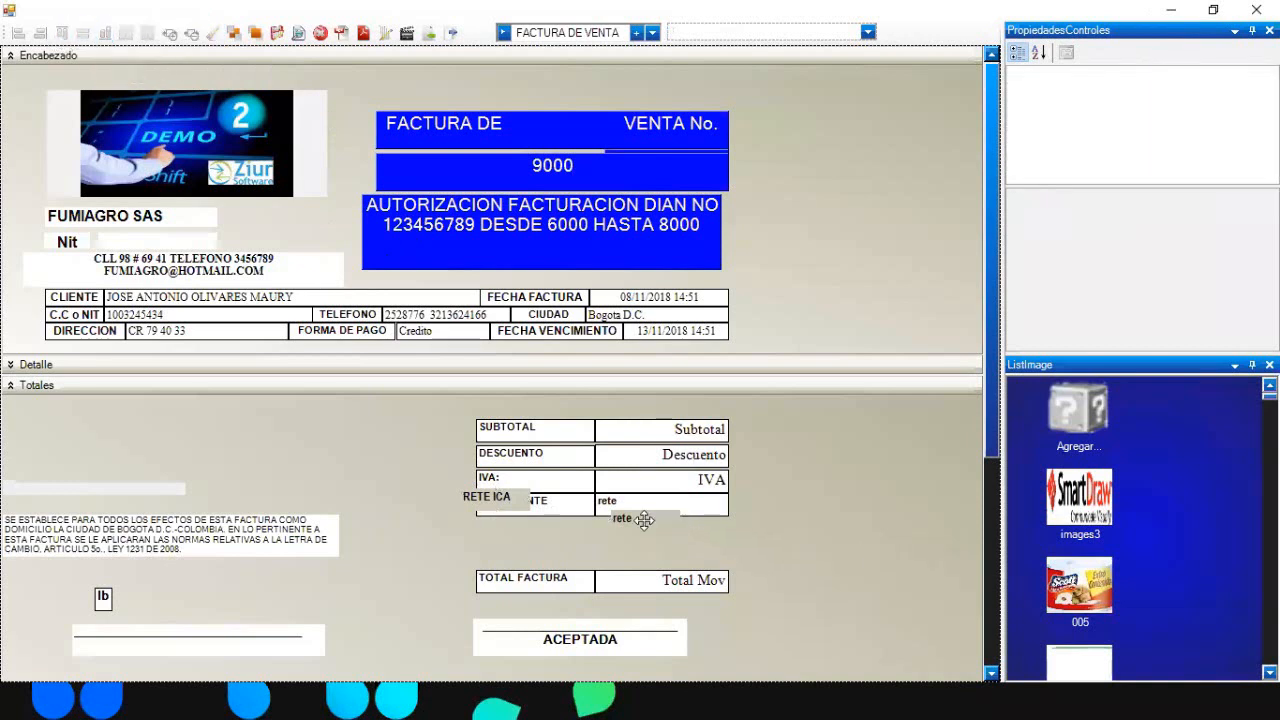
pyautogui.moveTo(643, 519); pyautogui.dragTo(740, 531)
pyautogui.moveTo(514, 498); pyautogui.dragTo(563, 540)
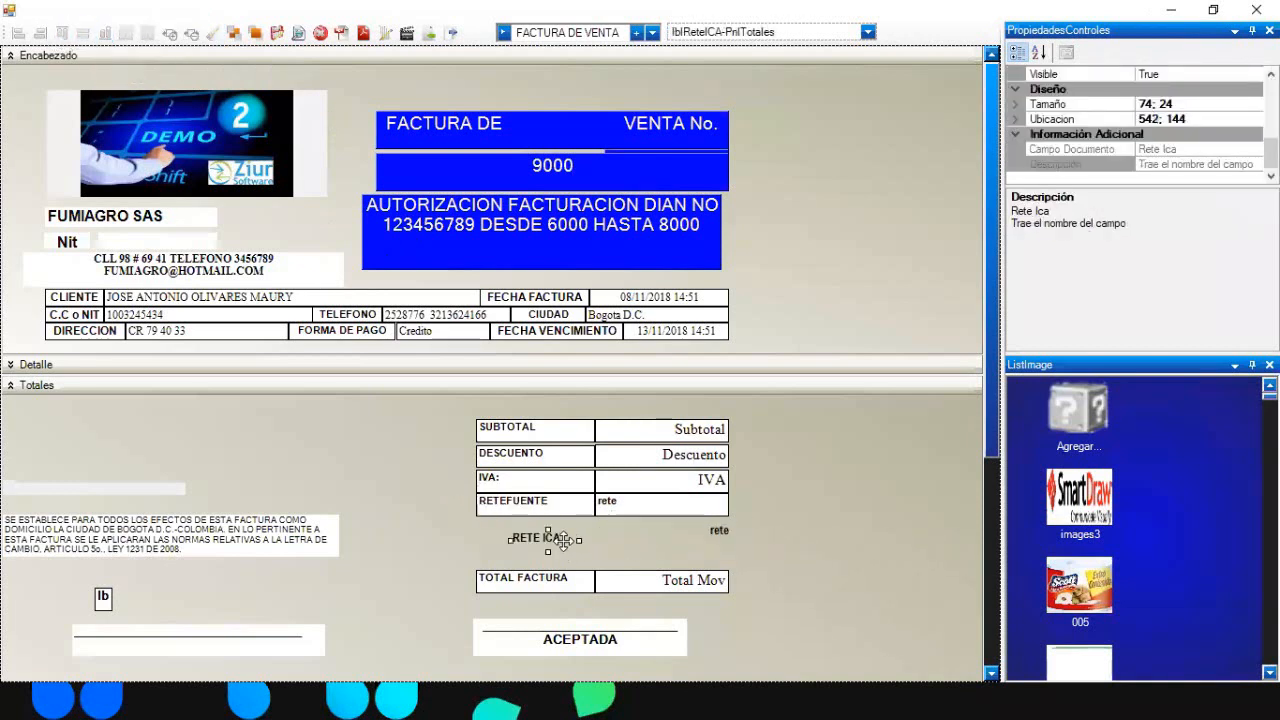
pyautogui.click(560, 505)
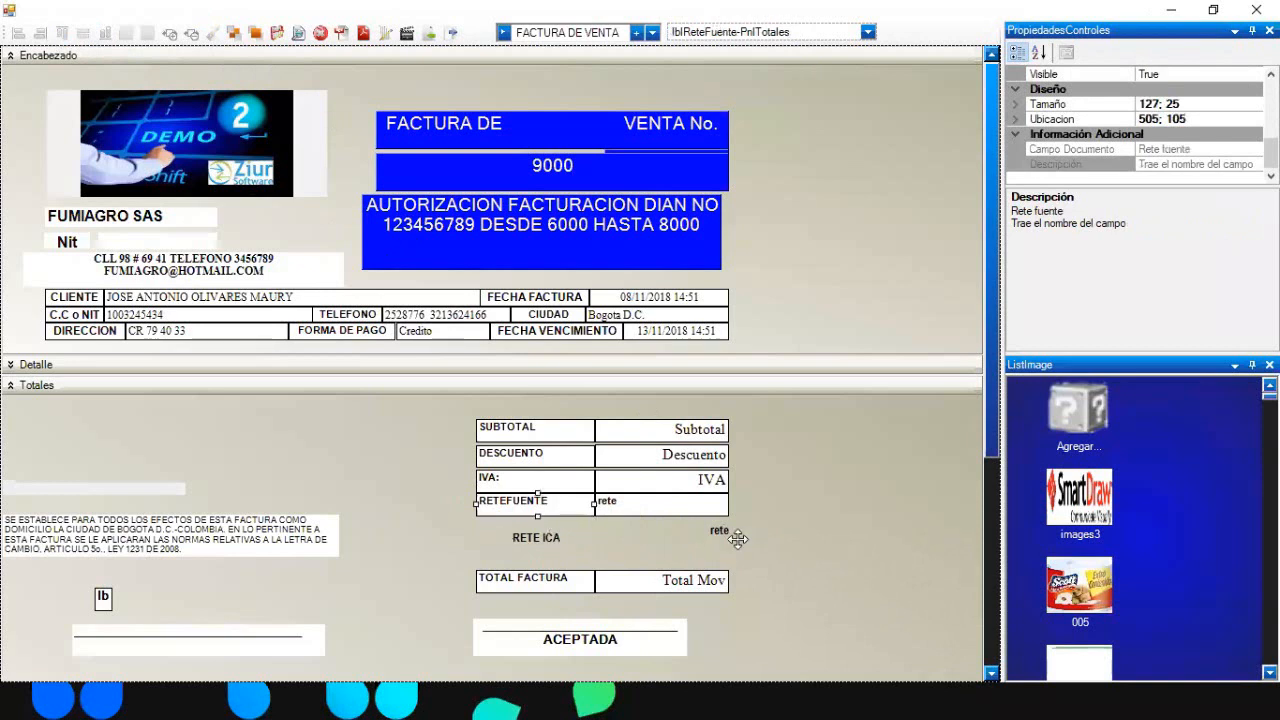
pyautogui.keyDown('ctrl'); pyautogui.click(548, 540); pyautogui.keyUp('ctrl')
pyautogui.keyDown('ctrl'); pyautogui.click(714, 540); pyautogui.keyUp('ctrl')
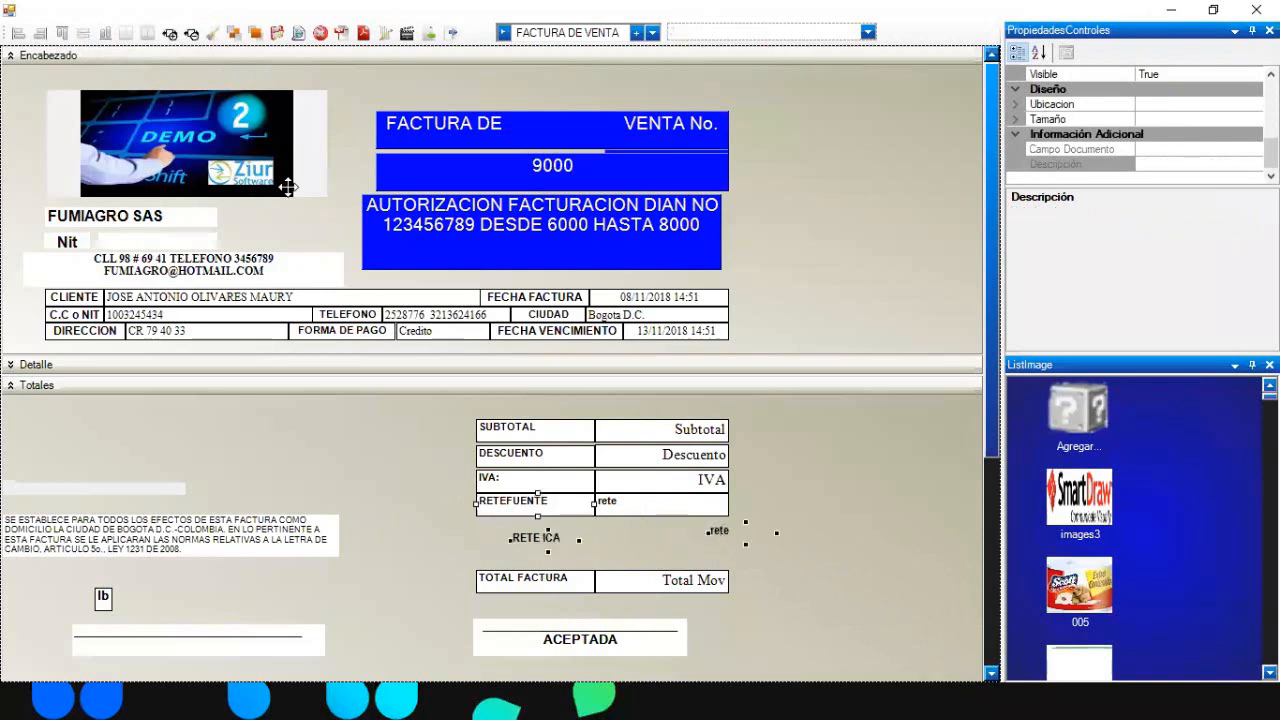
pyautogui.click(170, 34)
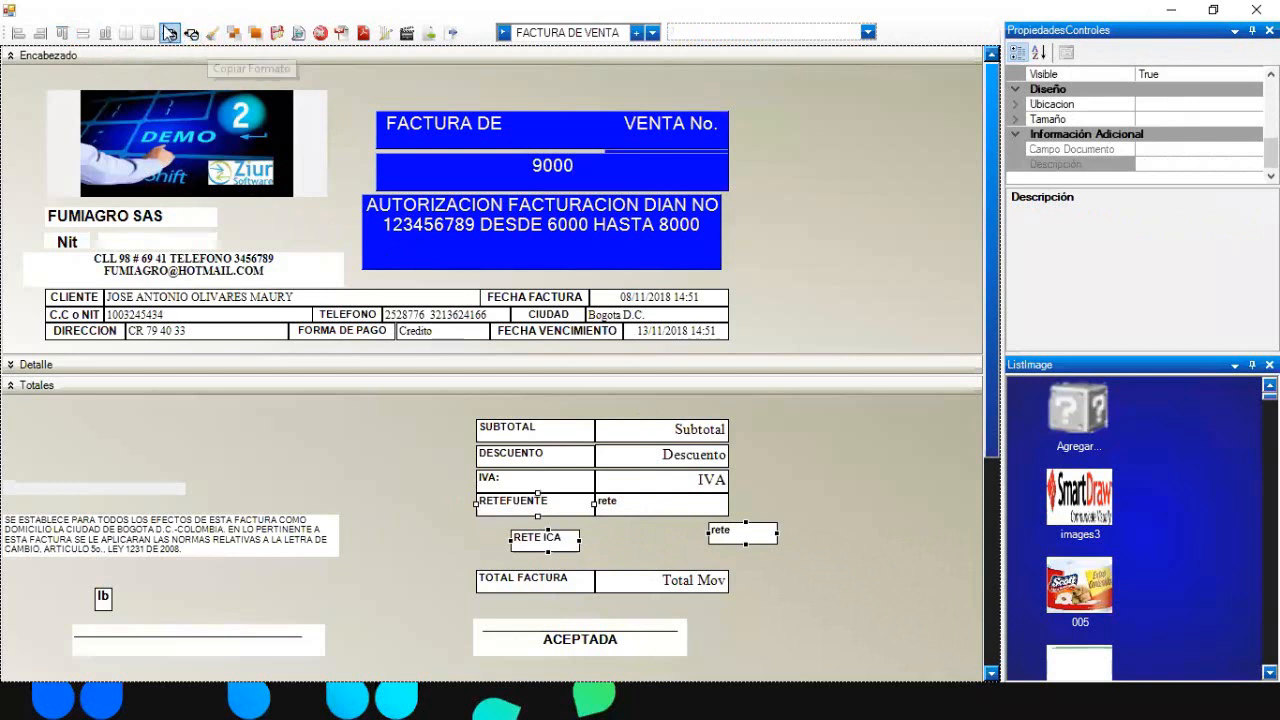
pyautogui.click(82, 36)
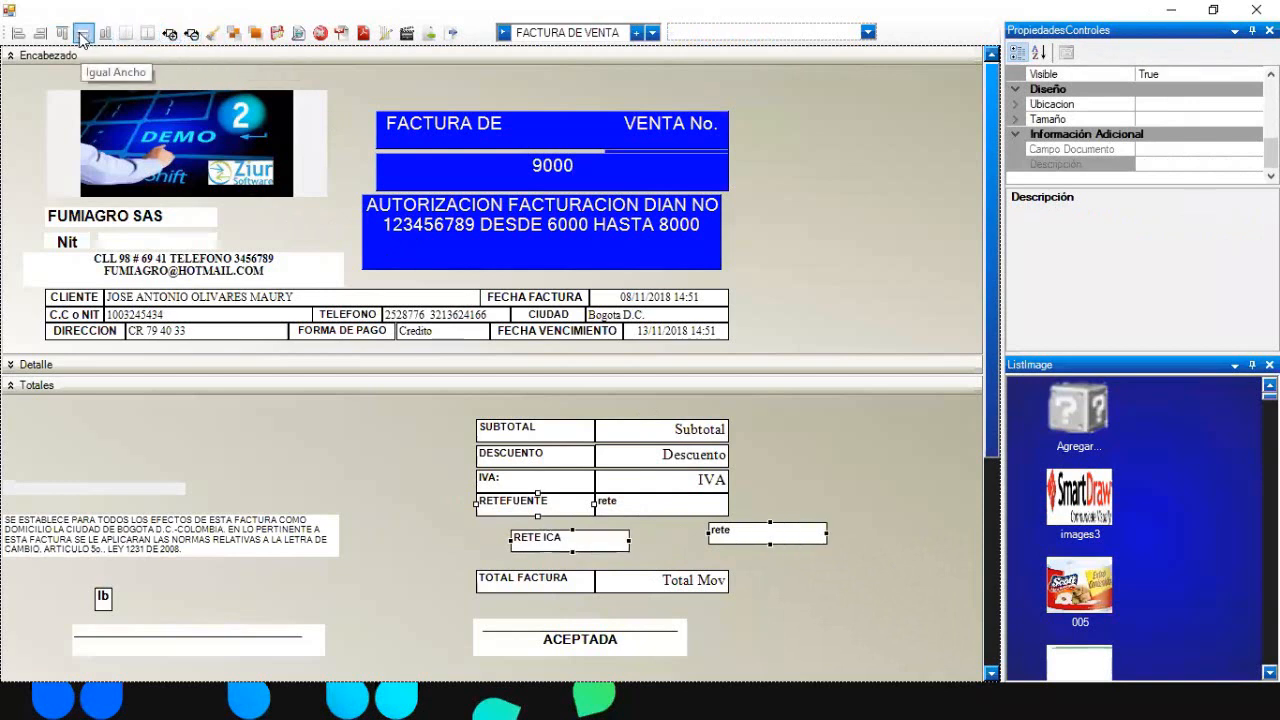
pyautogui.click(796, 454)
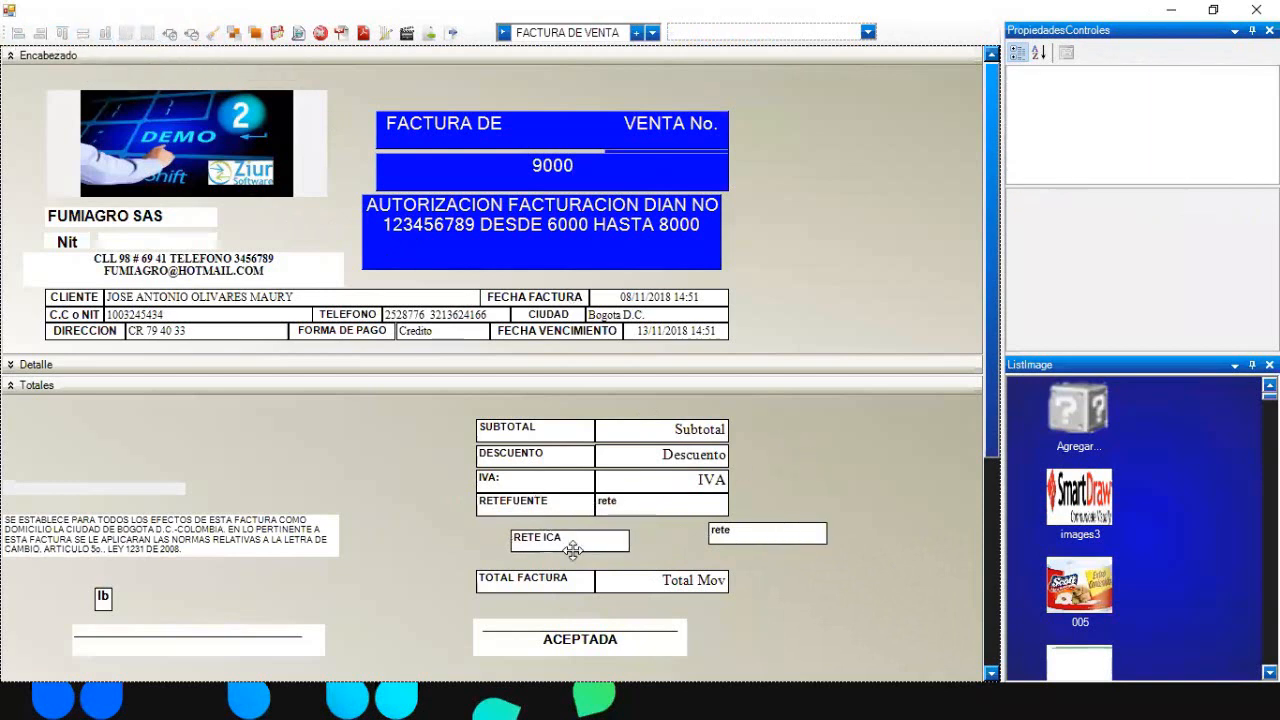
# - Align RETE ICA under RETEFUENTE: left edge, right-aligned value, matching width and height
pyautogui.moveTo(572, 549); pyautogui.dragTo(541, 539)
pyautogui.click(535, 508)
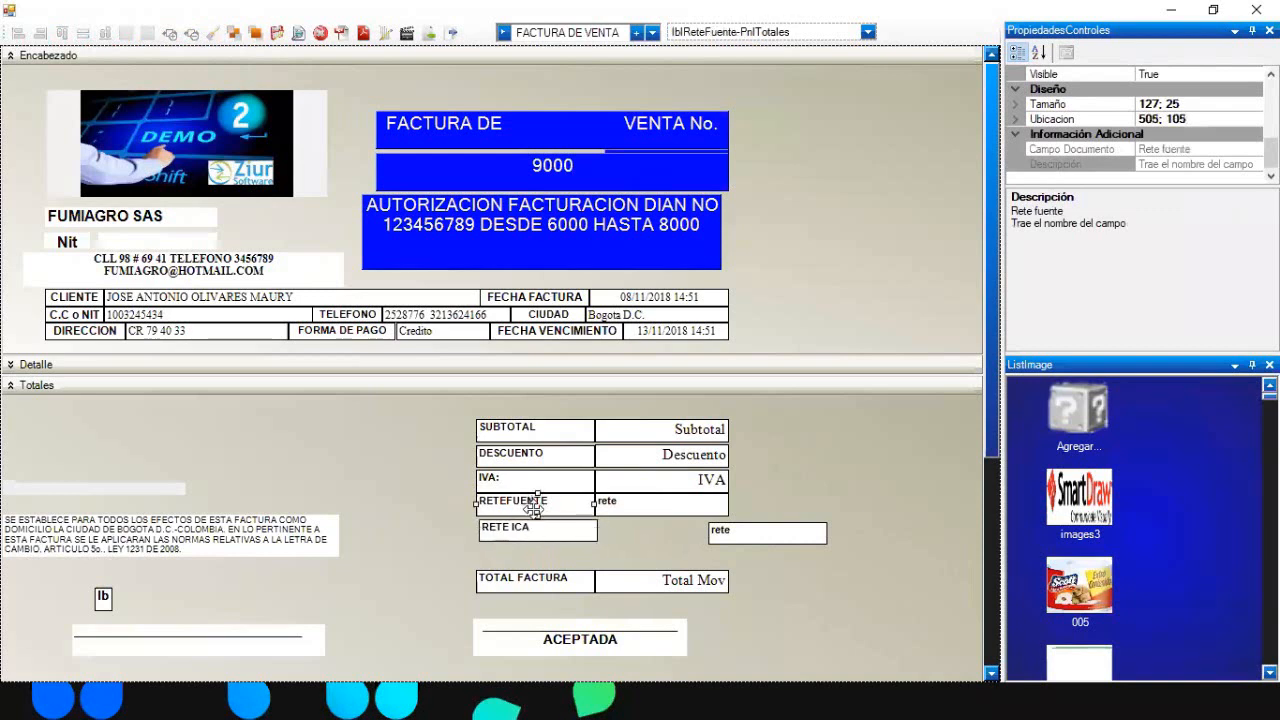
pyautogui.keyDown('ctrl'); pyautogui.click(537, 530); pyautogui.keyUp('ctrl')
pyautogui.click(19, 34)
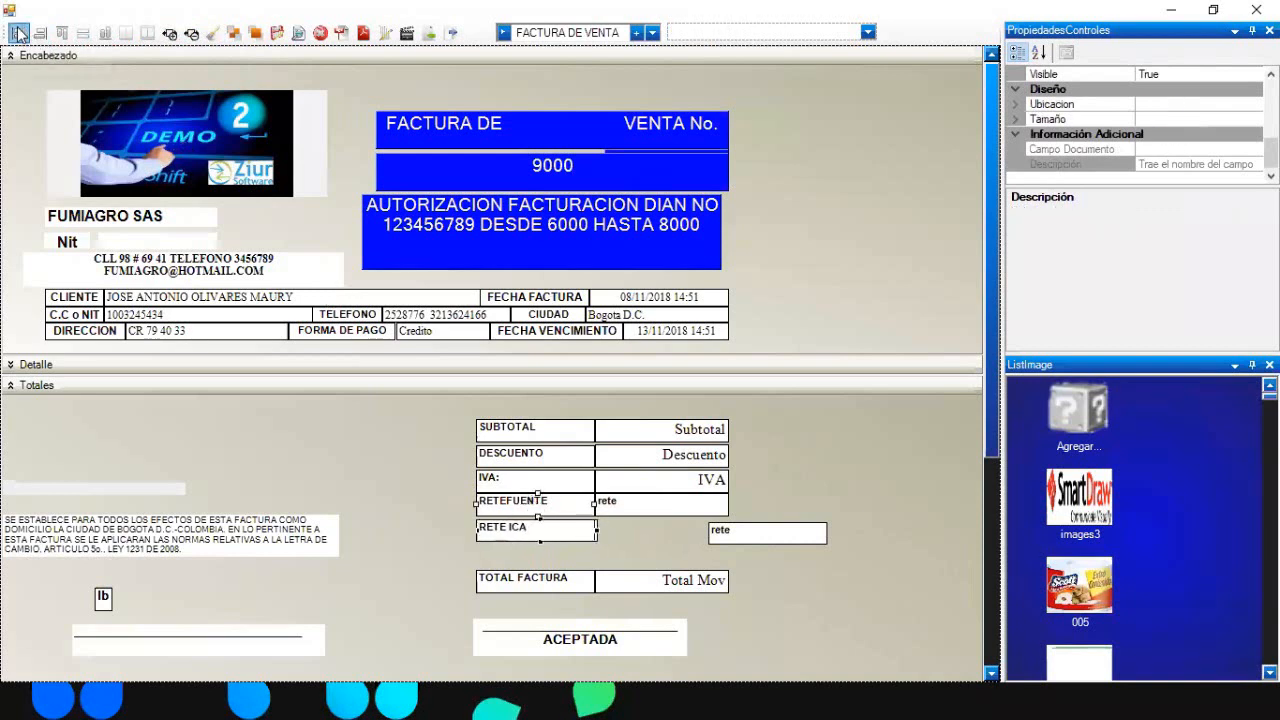
pyautogui.click(690, 496)
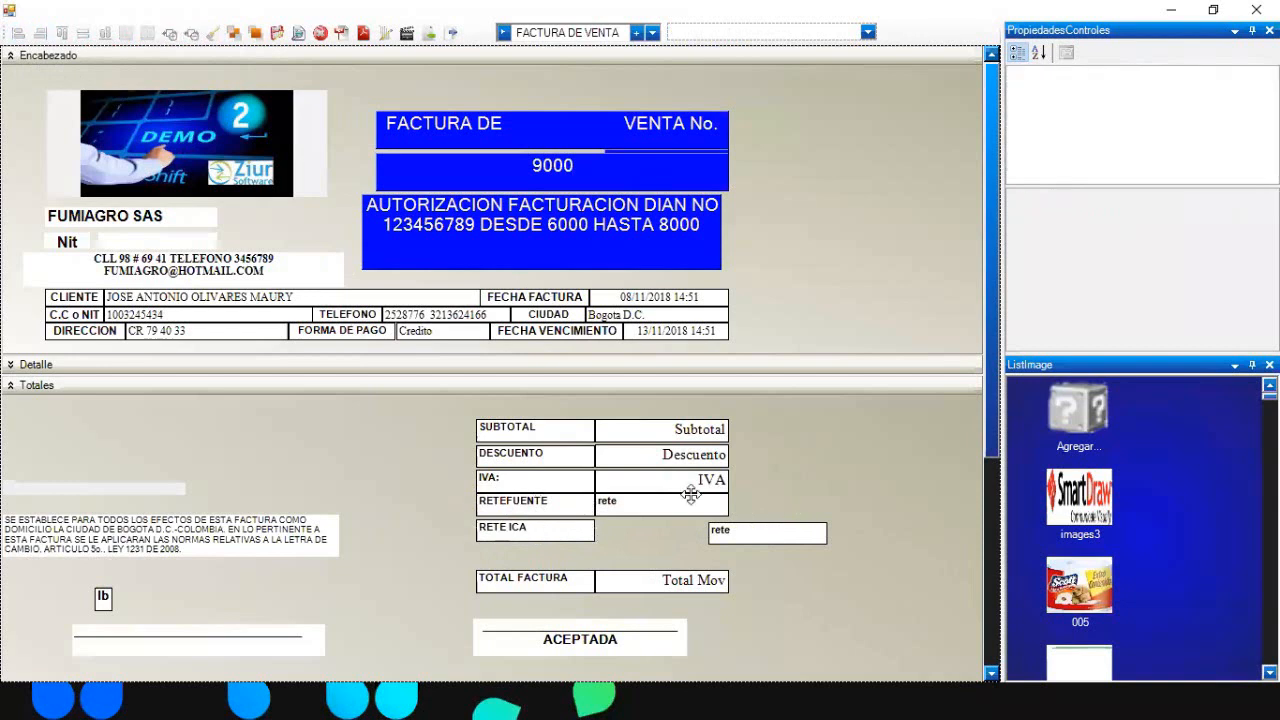
pyautogui.keyDown('ctrl'); pyautogui.click(750, 540); pyautogui.keyUp('ctrl')
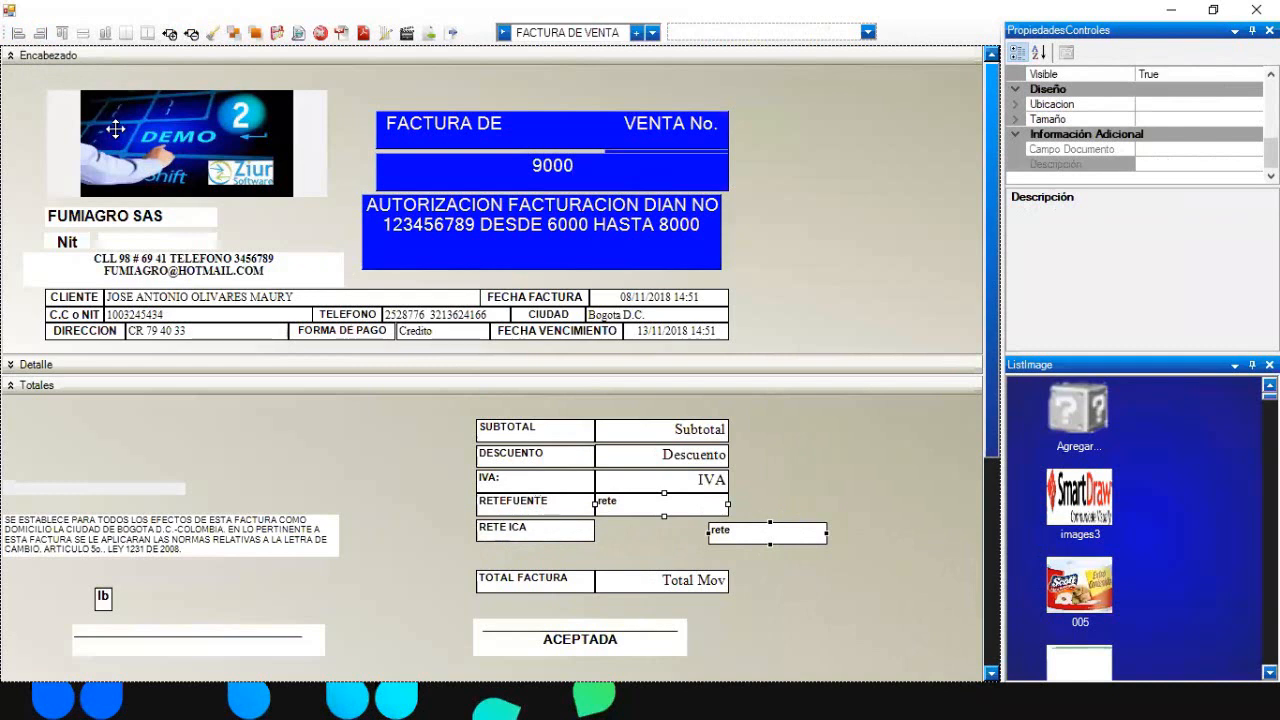
pyautogui.click(41, 35)
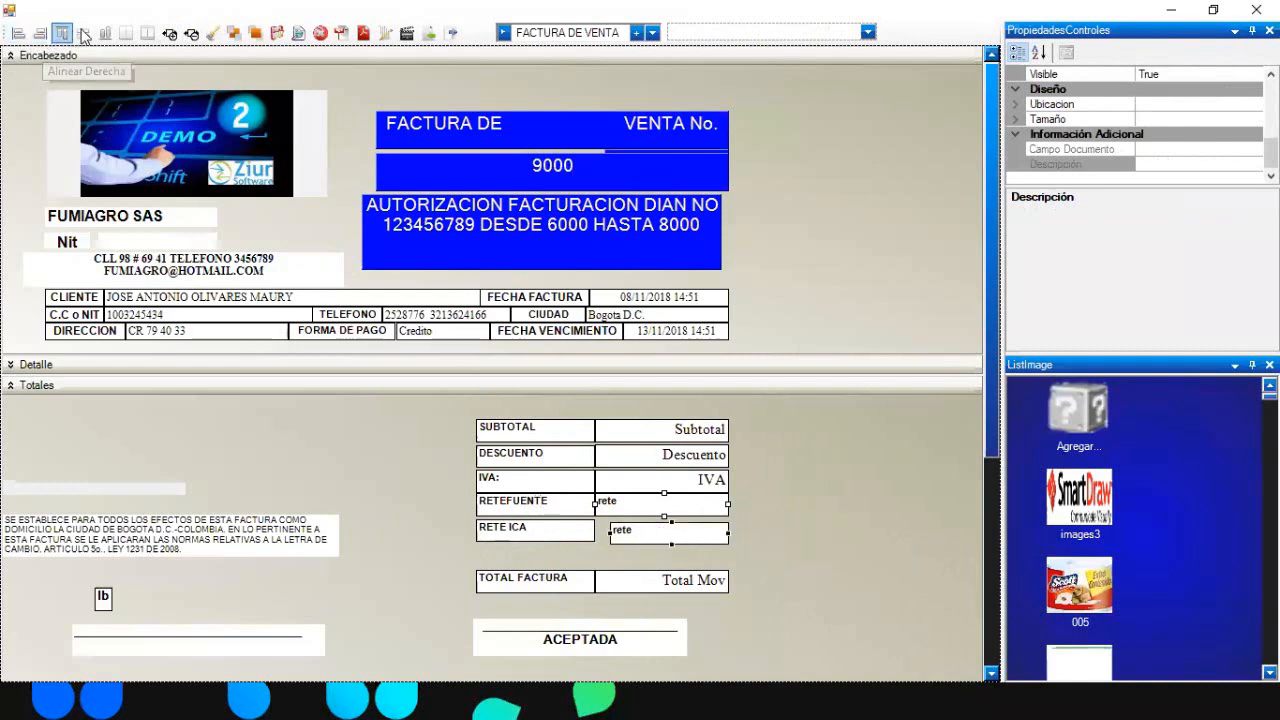
pyautogui.click(84, 34)
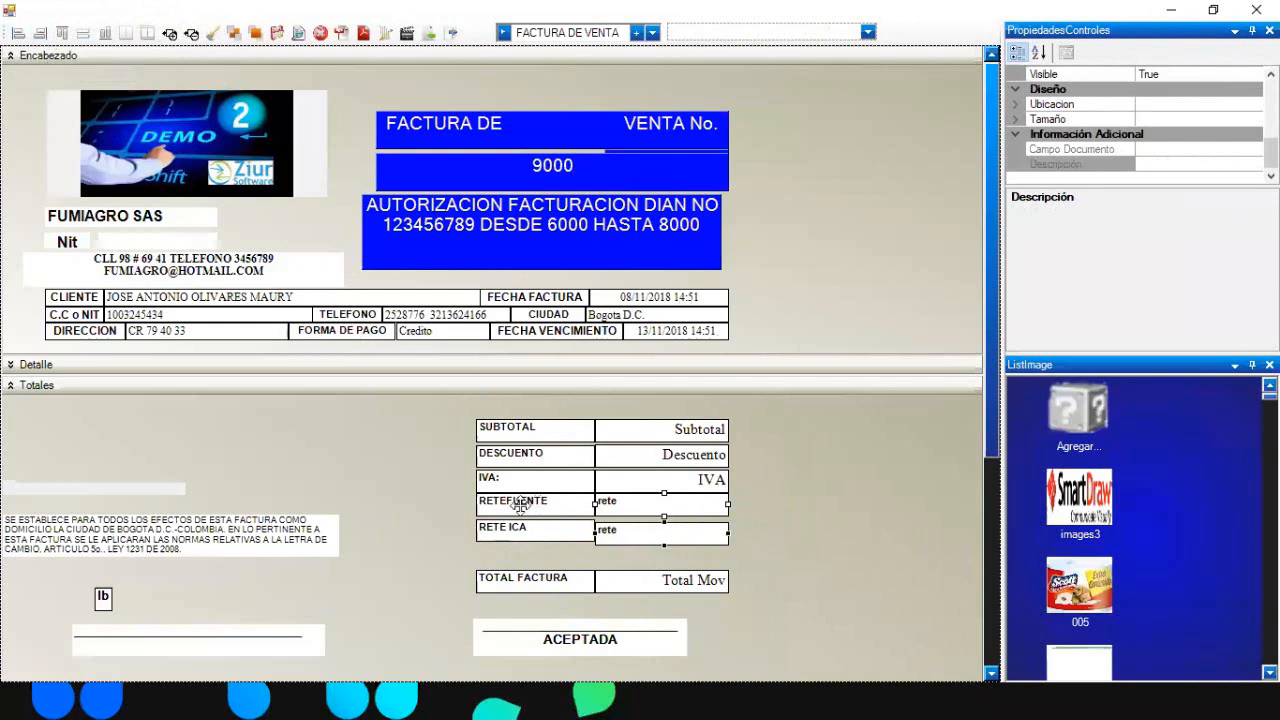
pyautogui.click(540, 530)
pyautogui.keyDown('ctrl'); pyautogui.click(605, 530); pyautogui.keyUp('ctrl')
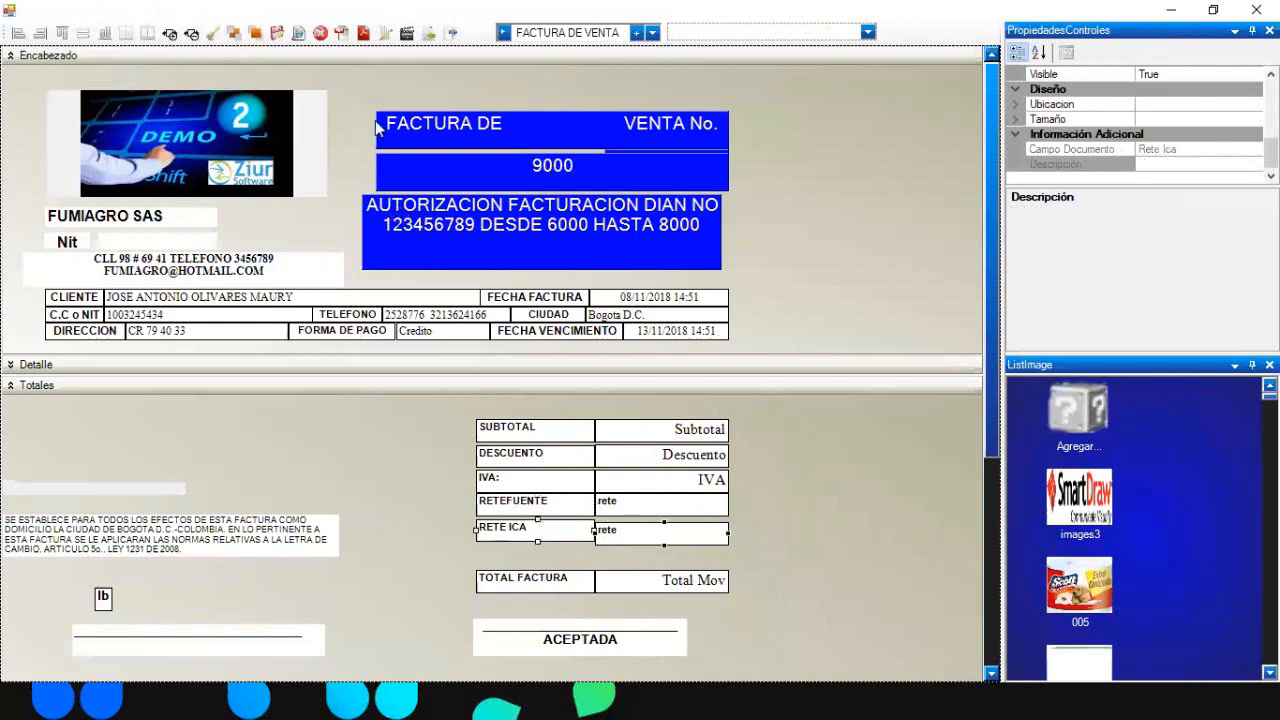
pyautogui.click(104, 34)
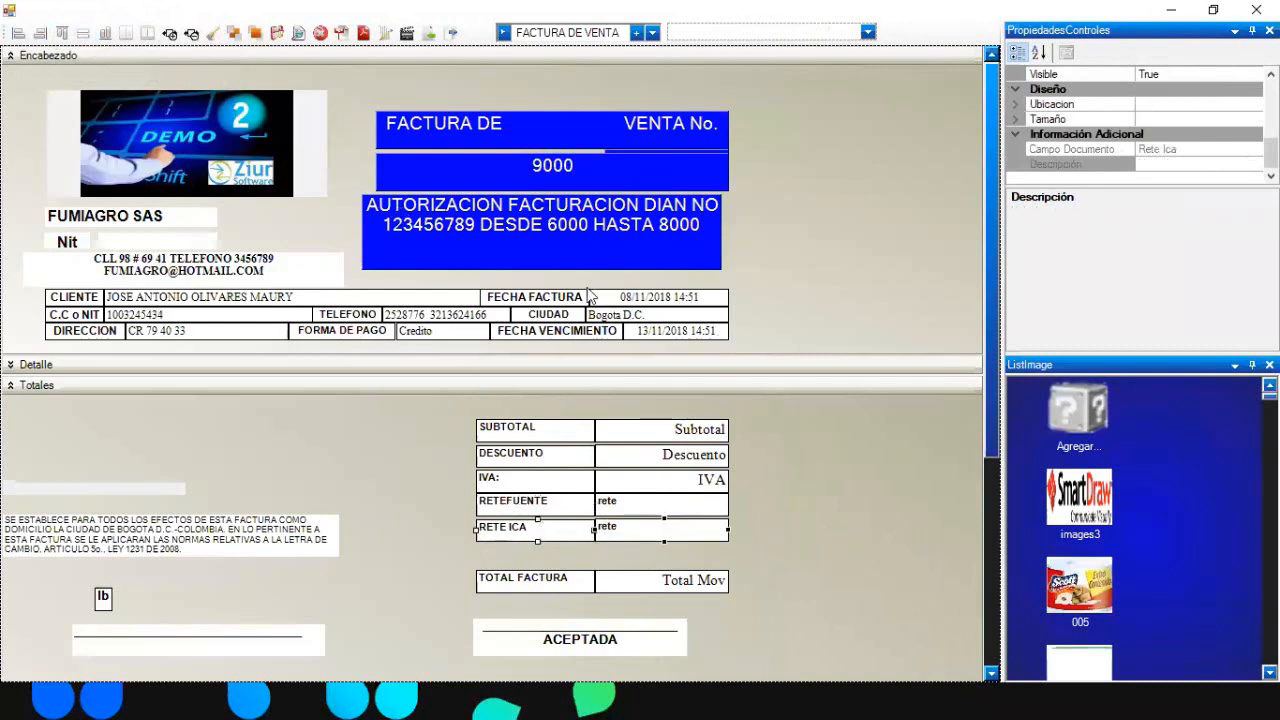
pyautogui.click(828, 491)
# - Search the control list for VA and AUTO, then clear the search text
pyautogui.click(868, 33)
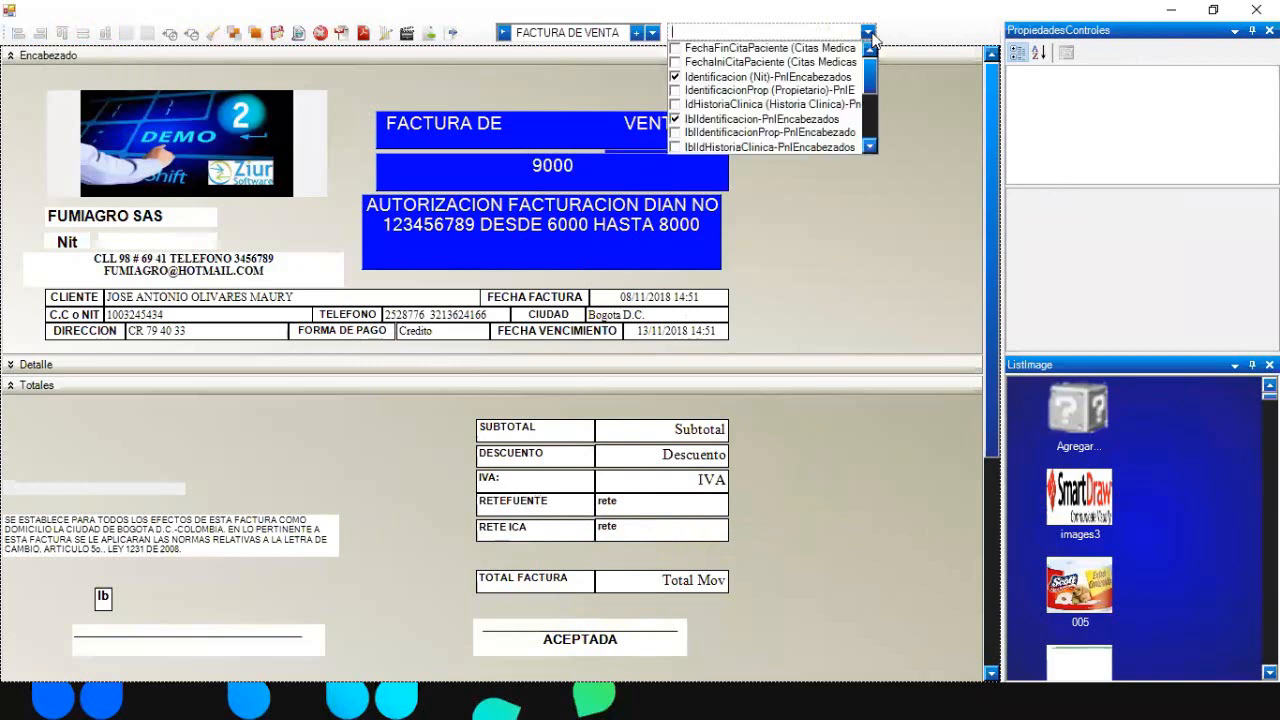
pyautogui.write('VA')
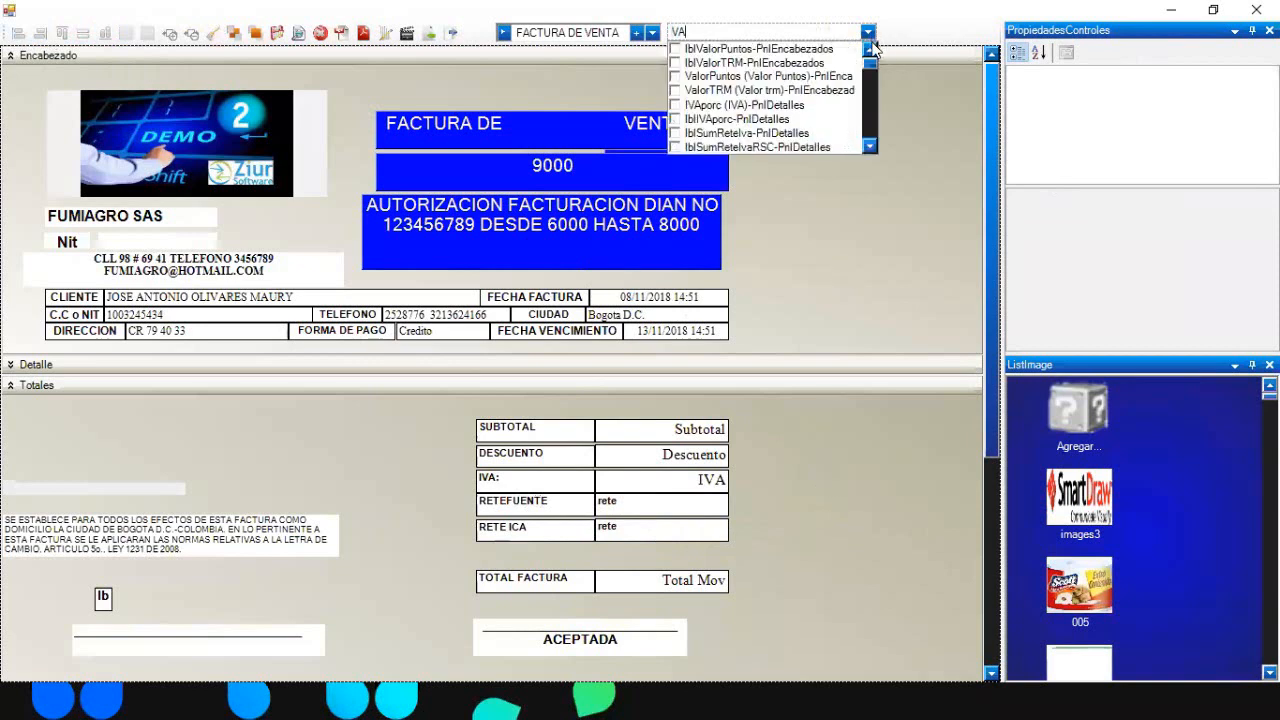
pyautogui.press('BackSpace')
pyautogui.press('BackSpace')
pyautogui.write('AURO')
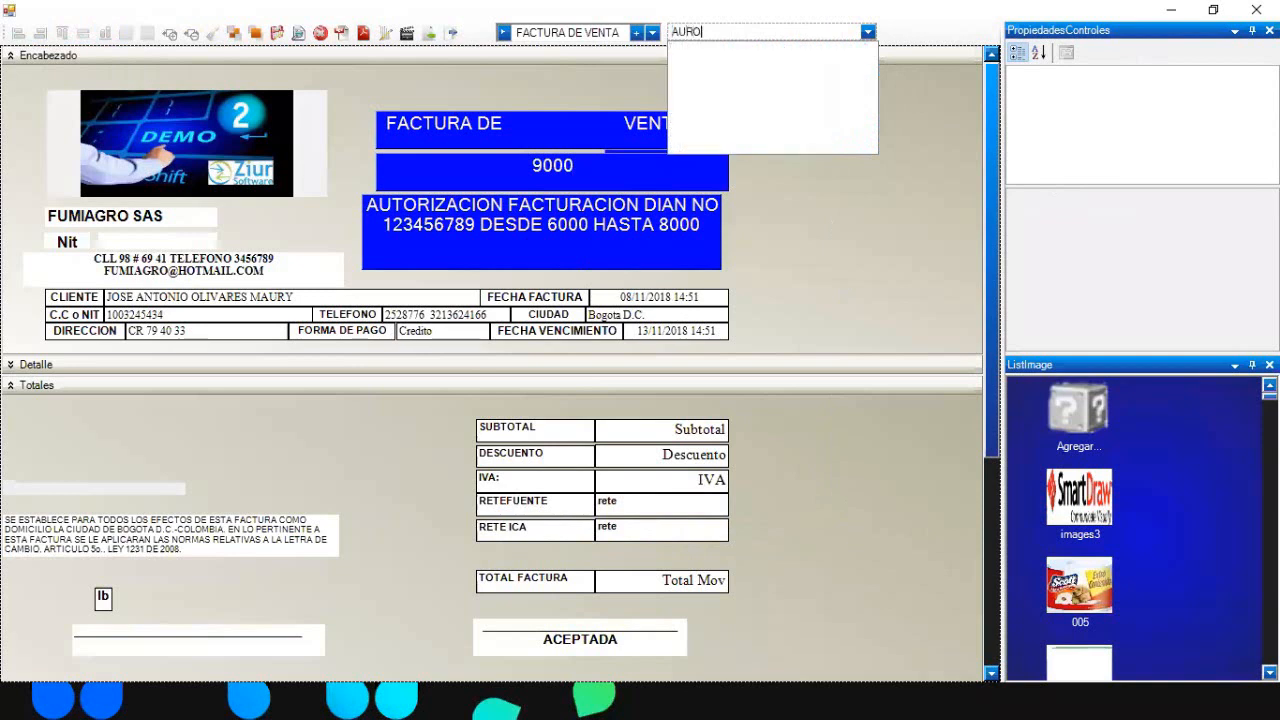
pyautogui.press('BackSpace')
pyautogui.press('BackSpace')
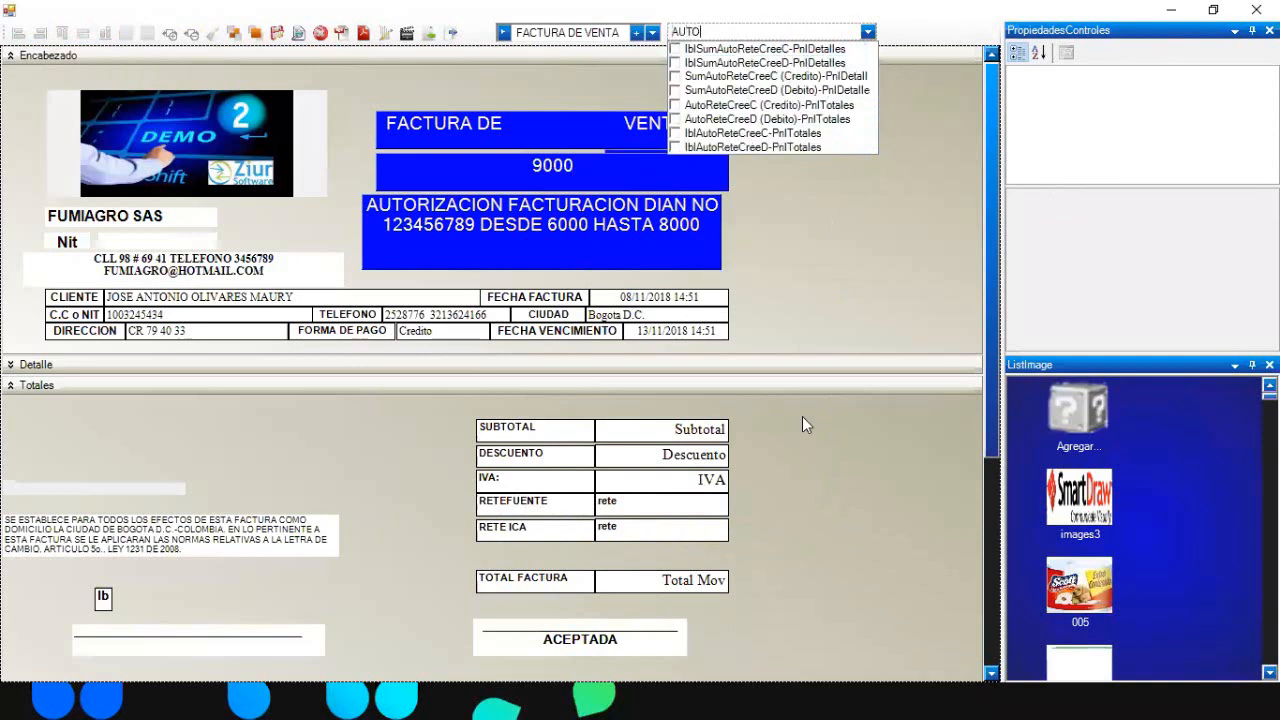
pyautogui.click(815, 440)
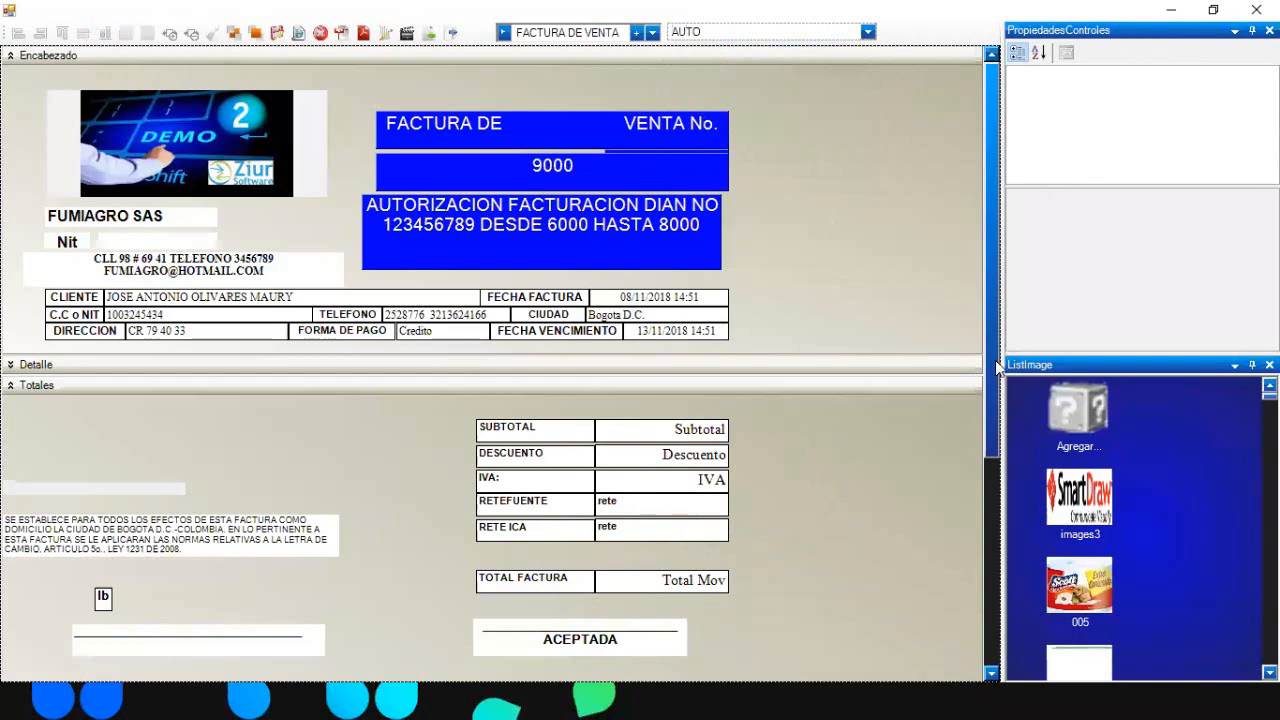
pyautogui.moveTo(995, 360); pyautogui.dragTo(993, 567)
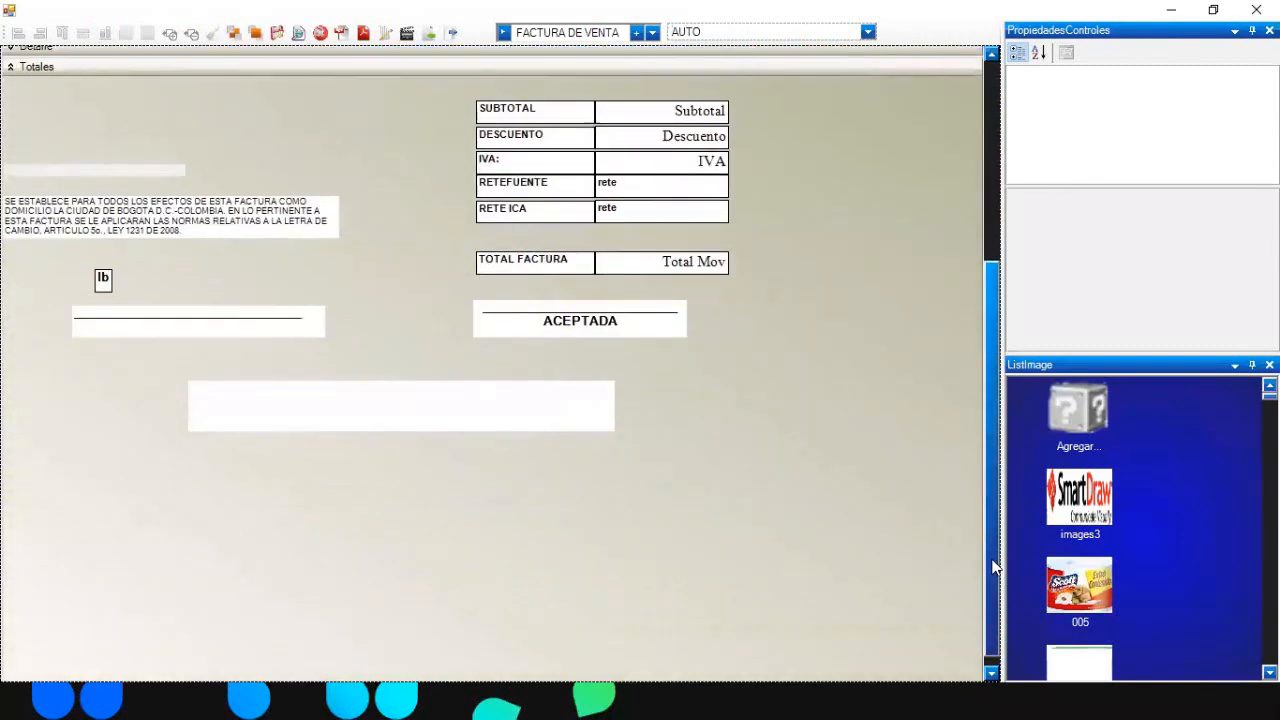
pyautogui.moveTo(993, 567); pyautogui.dragTo(925, 66)
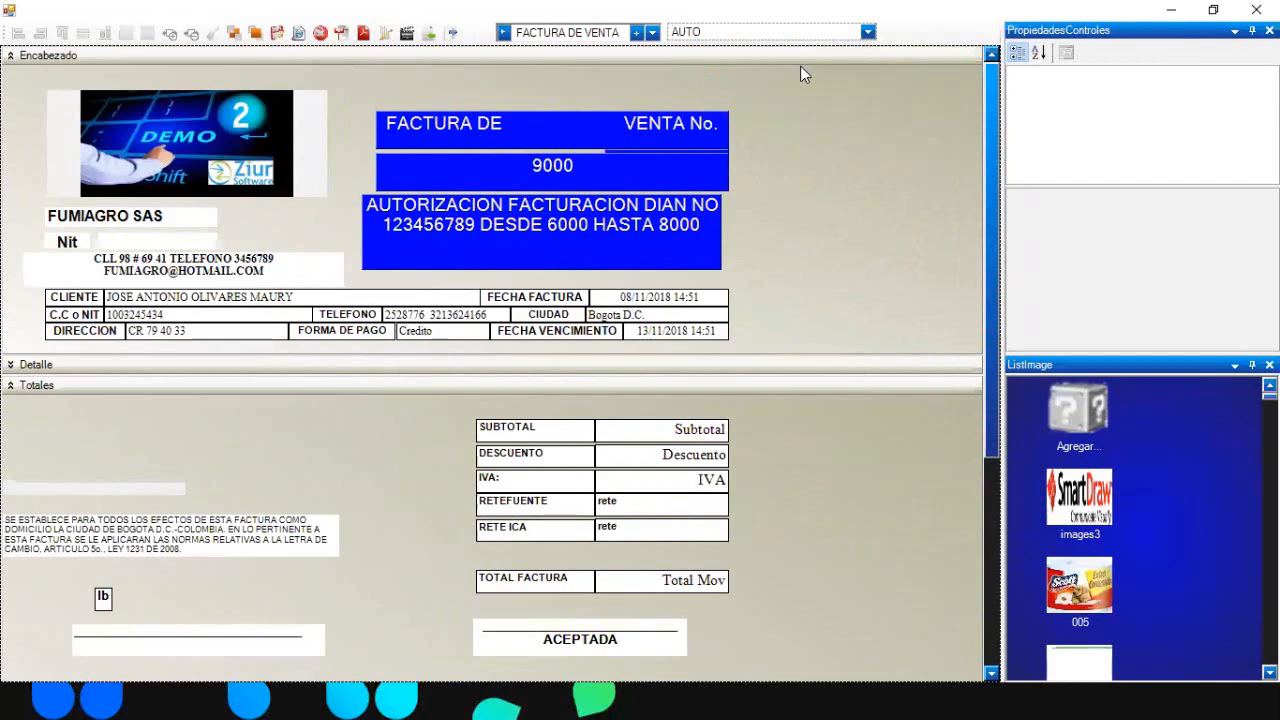
pyautogui.moveTo(738, 32); pyautogui.dragTo(624, 32)
pyautogui.press('BackSpace')
# - Filter the control list by ETRAS to show fields like TotalMovenLetras and TotalMovenLetrasConRete
pyautogui.click(867, 33)
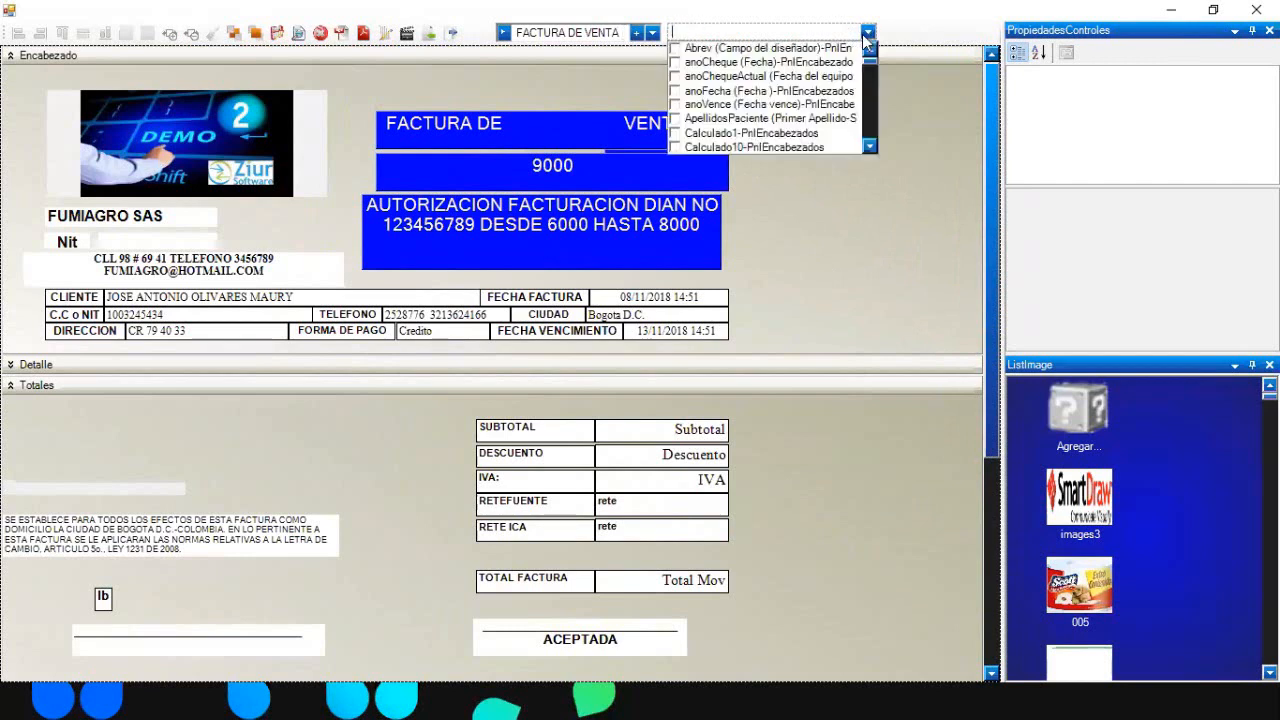
pyautogui.write('ETRAS')
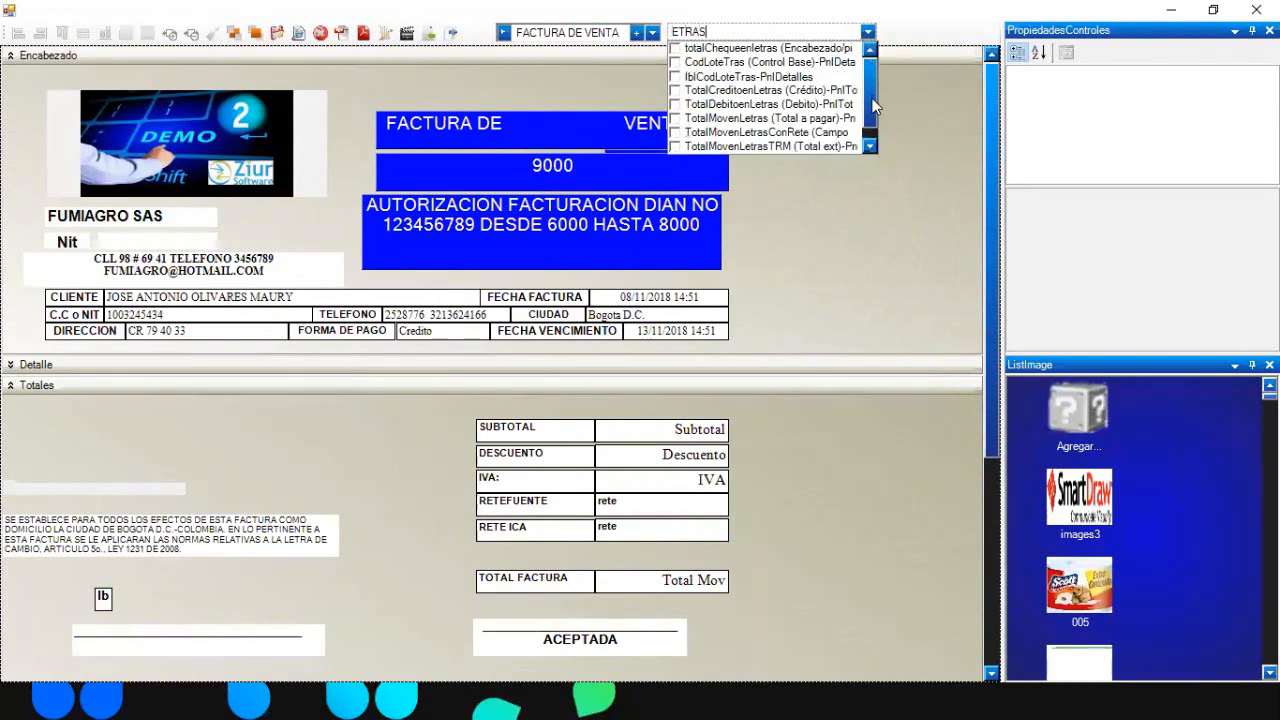
pyautogui.scroll(-1, 870, 102)
pyautogui.scroll(1, 868, 100)
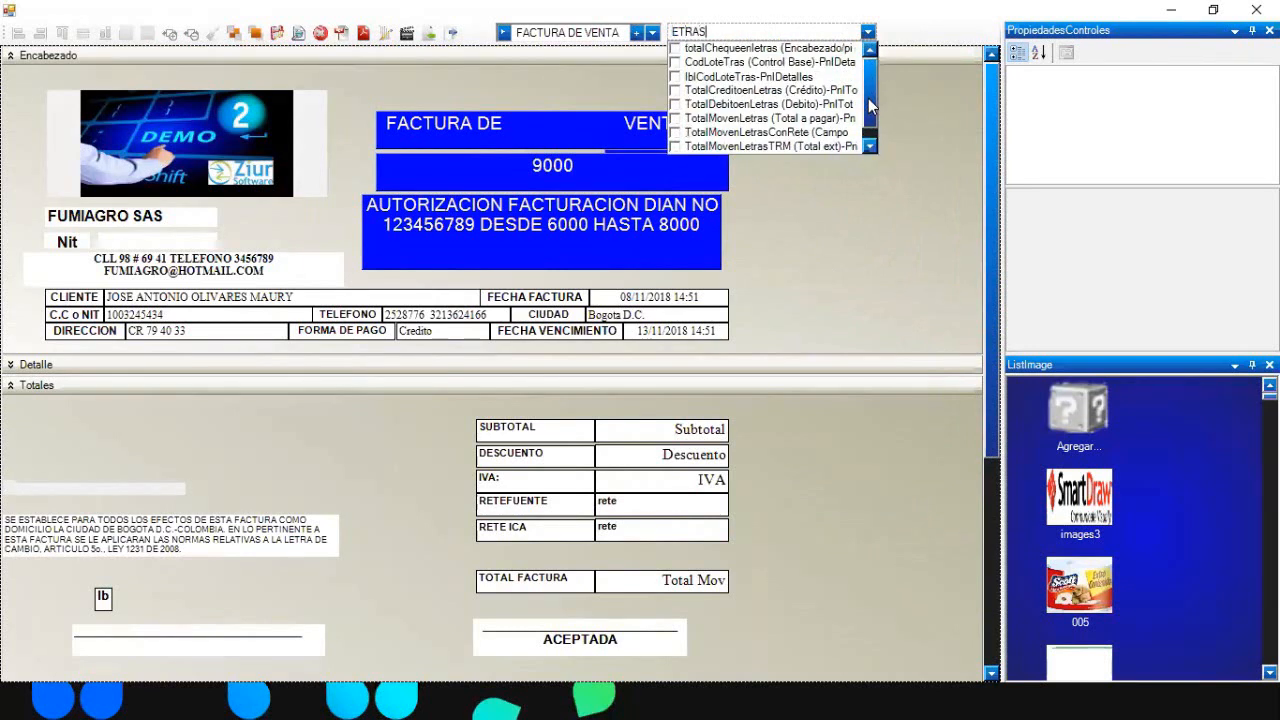
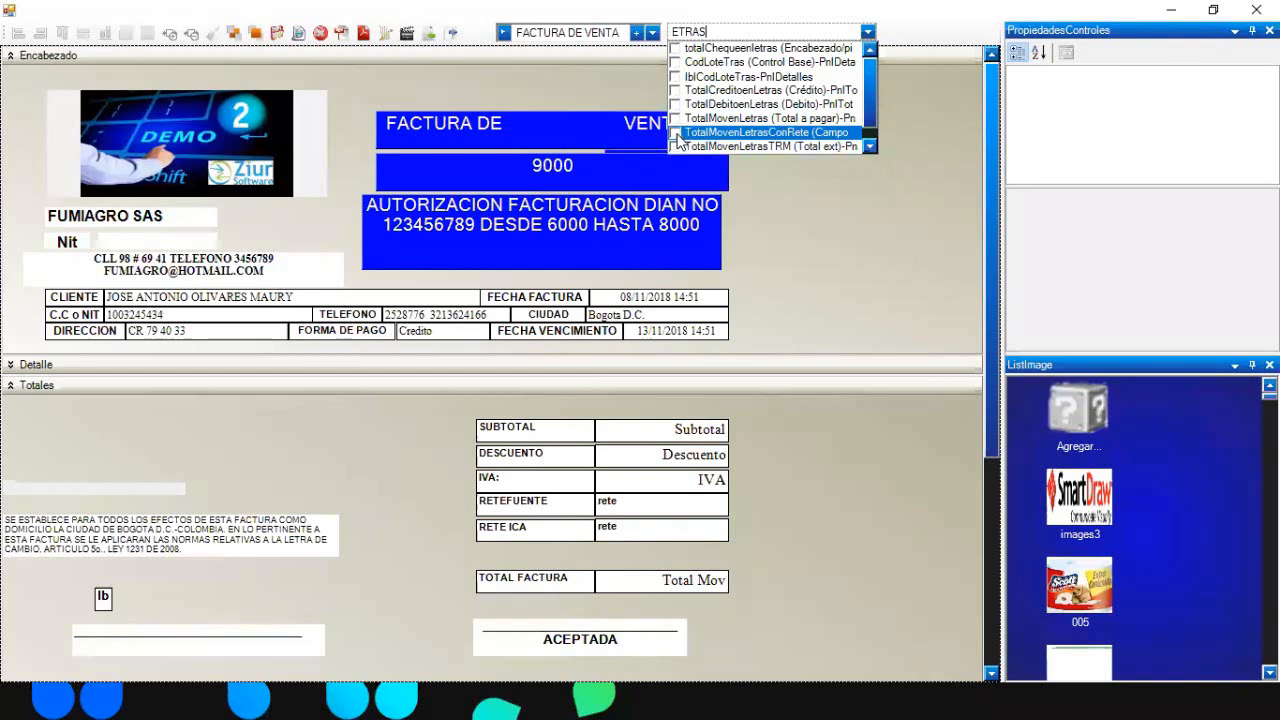
# - Add TotalMovenLetras to the top of Totales and give it the Subtotal label's width
pyautogui.click(676, 119)
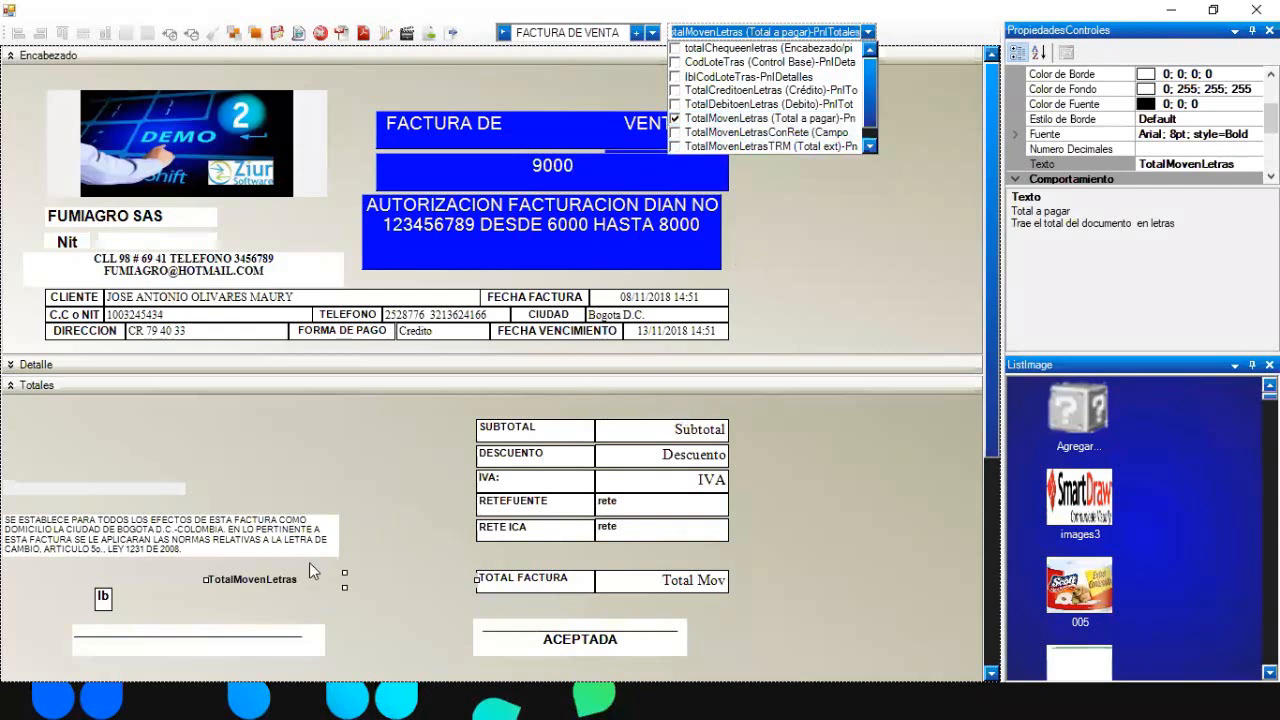
pyautogui.moveTo(310, 575); pyautogui.dragTo(251, 402)
pyautogui.keyDown('ctrl'); pyautogui.click(149, 416); pyautogui.keyUp('ctrl')
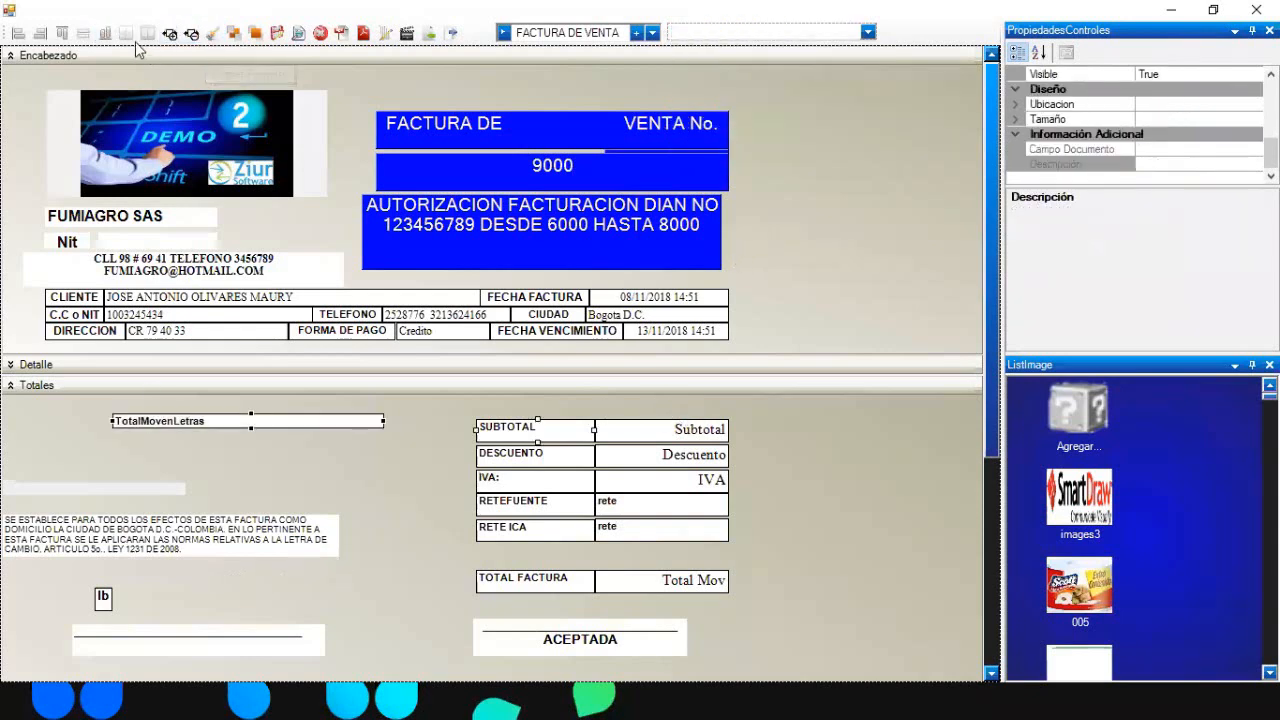
pyautogui.click(84, 36)
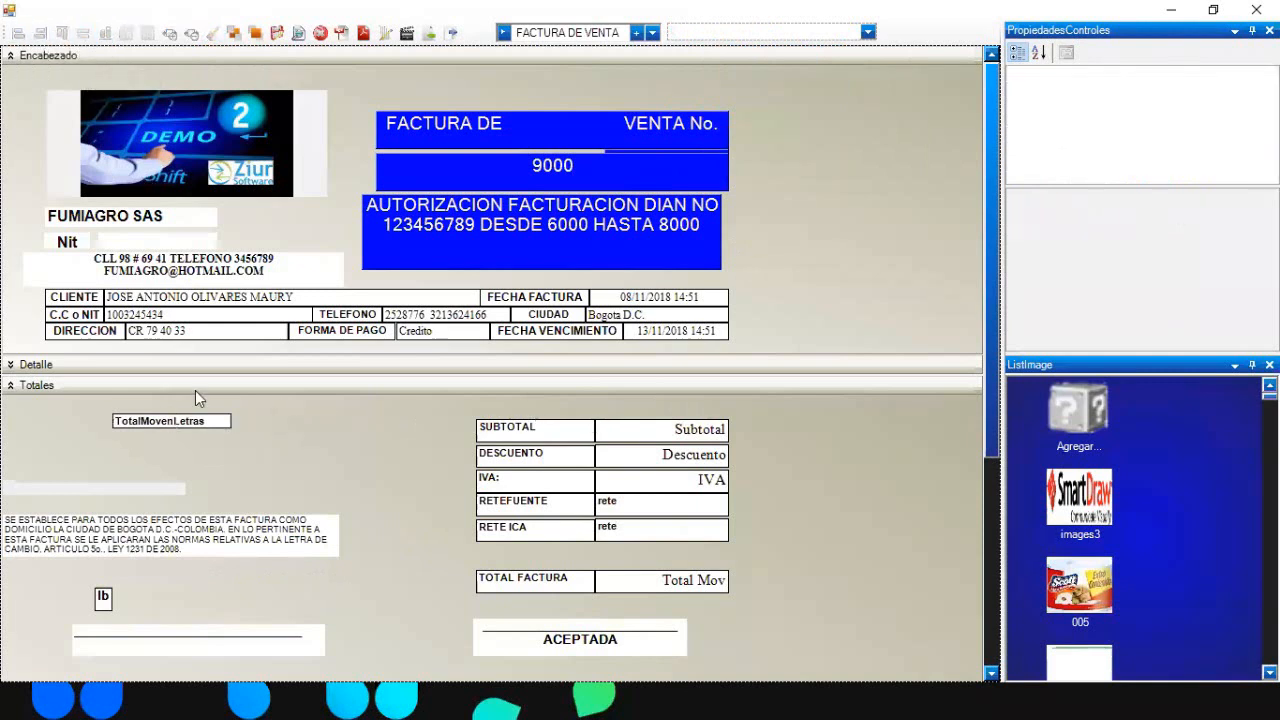
# - Left-align it with DIRECCION, widen and heighten it, then preview 'UN MILLON PESOS MCTE'
pyautogui.click(100, 331)
pyautogui.keyDown('ctrl'); pyautogui.click(164, 424); pyautogui.keyUp('ctrl')
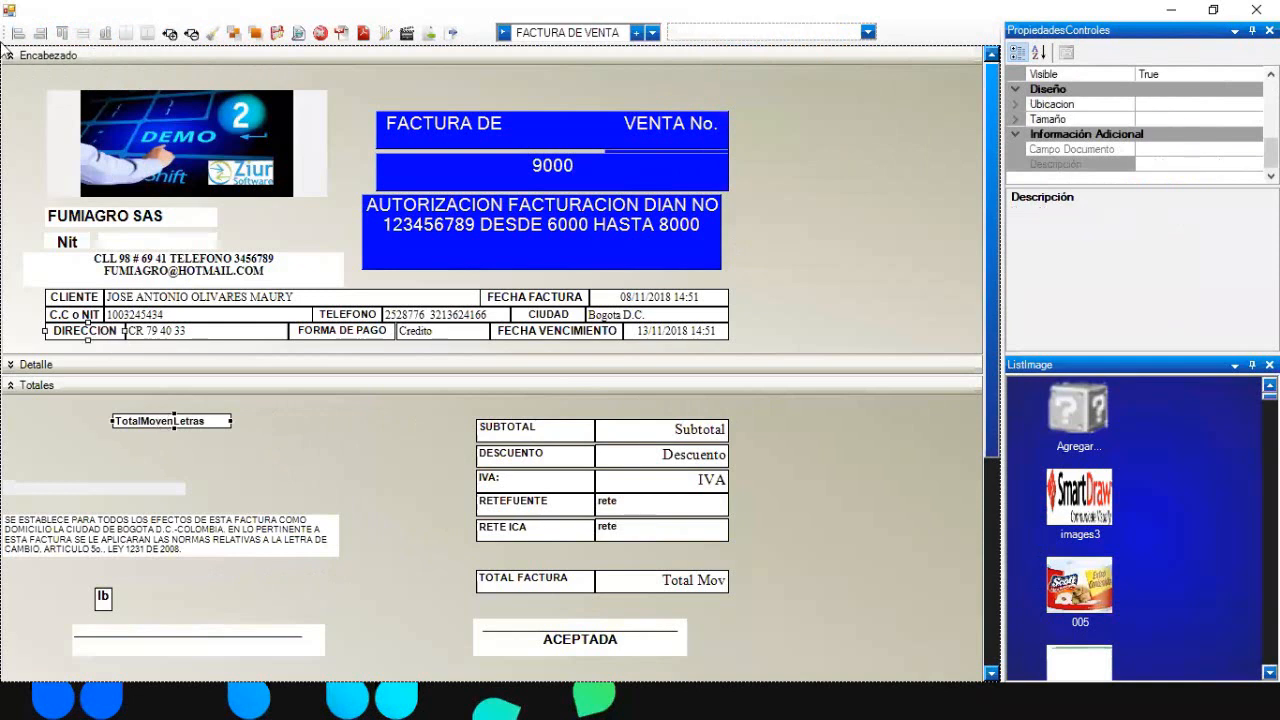
pyautogui.click(18, 33)
pyautogui.click(130, 421)
pyautogui.moveTo(165, 421); pyautogui.dragTo(462, 422)
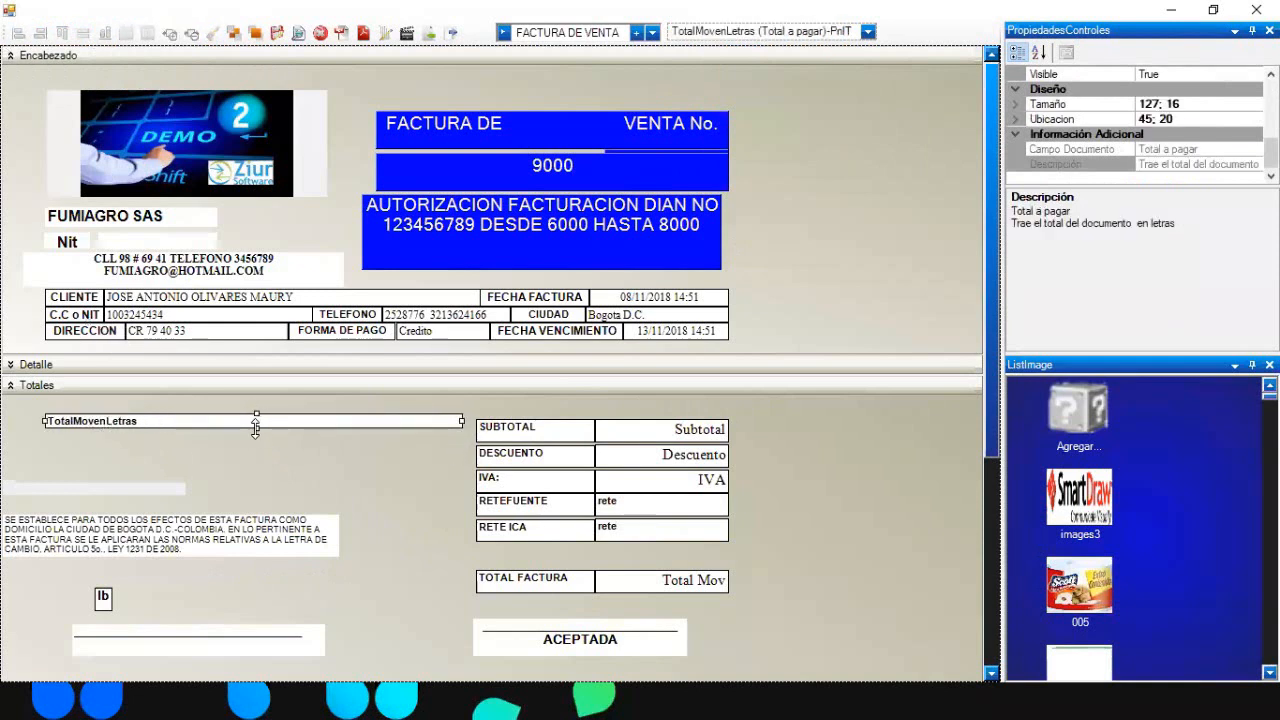
pyautogui.moveTo(252, 429); pyautogui.dragTo(256, 482)
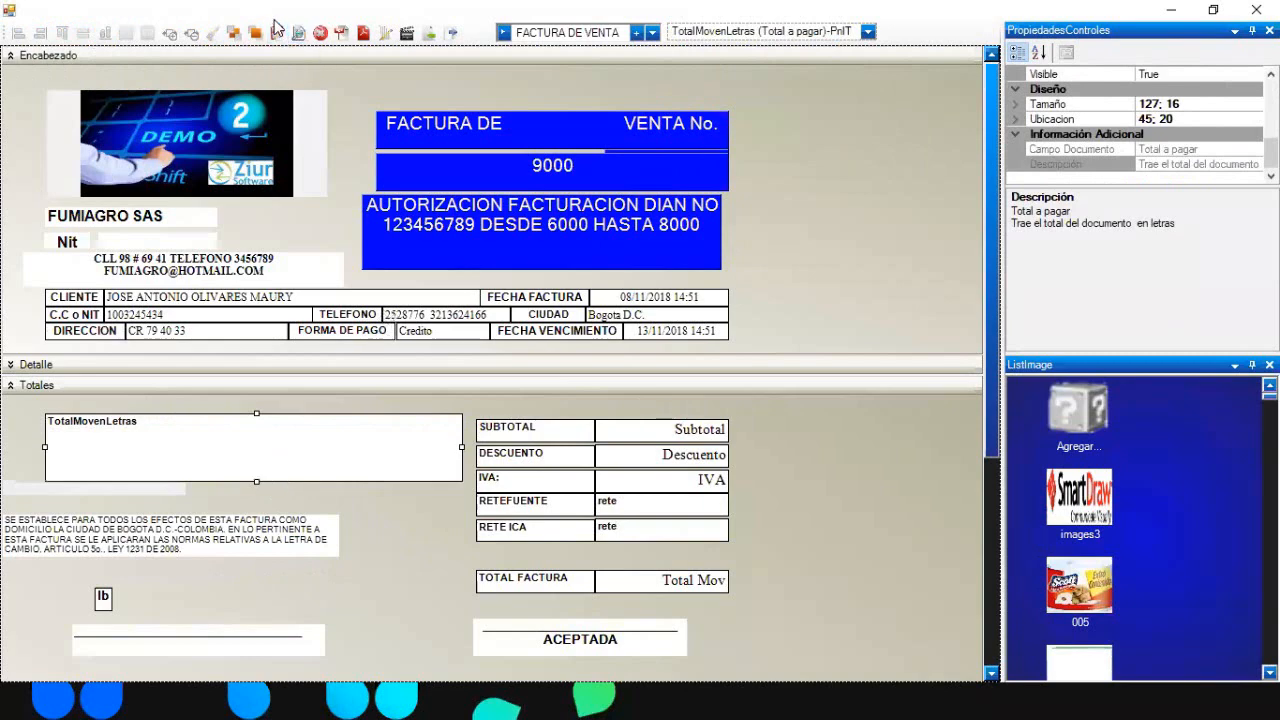
pyautogui.click(298, 33)
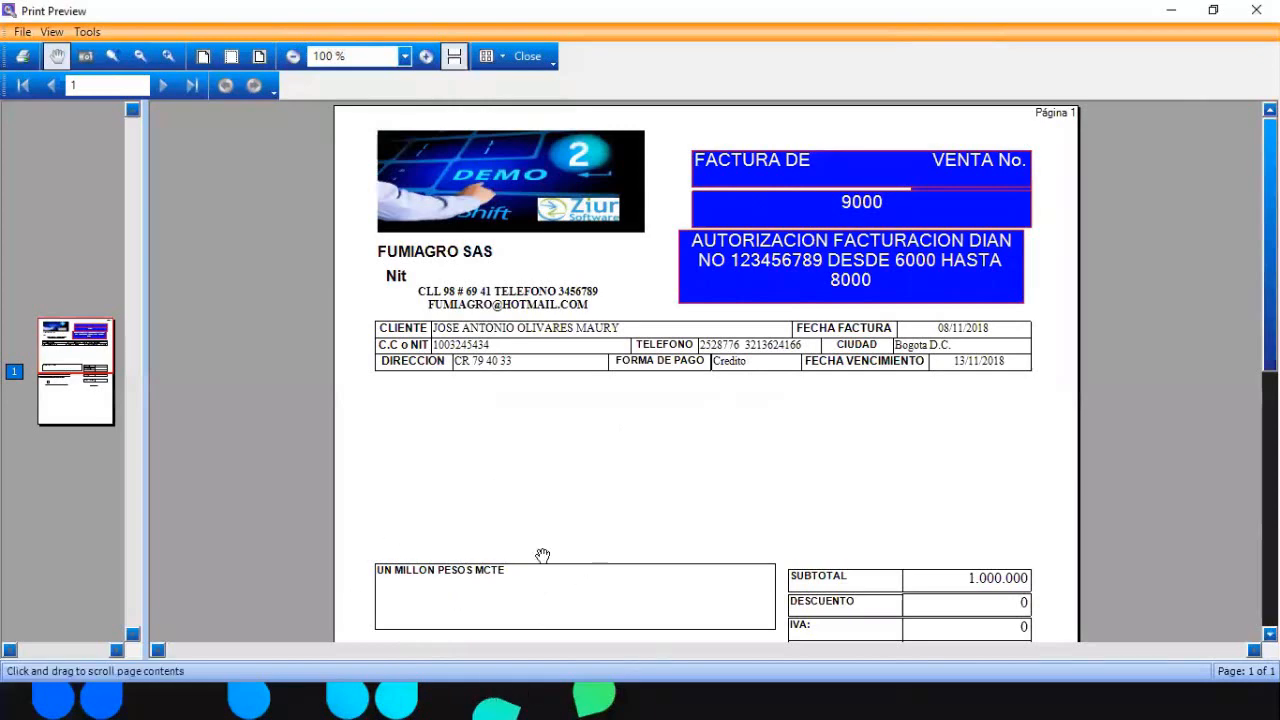
# - Place the legal-notice paragraph directly under the amount-in-words box, at location 71; 108
pyautogui.click(527, 57)
pyautogui.click(869, 440)
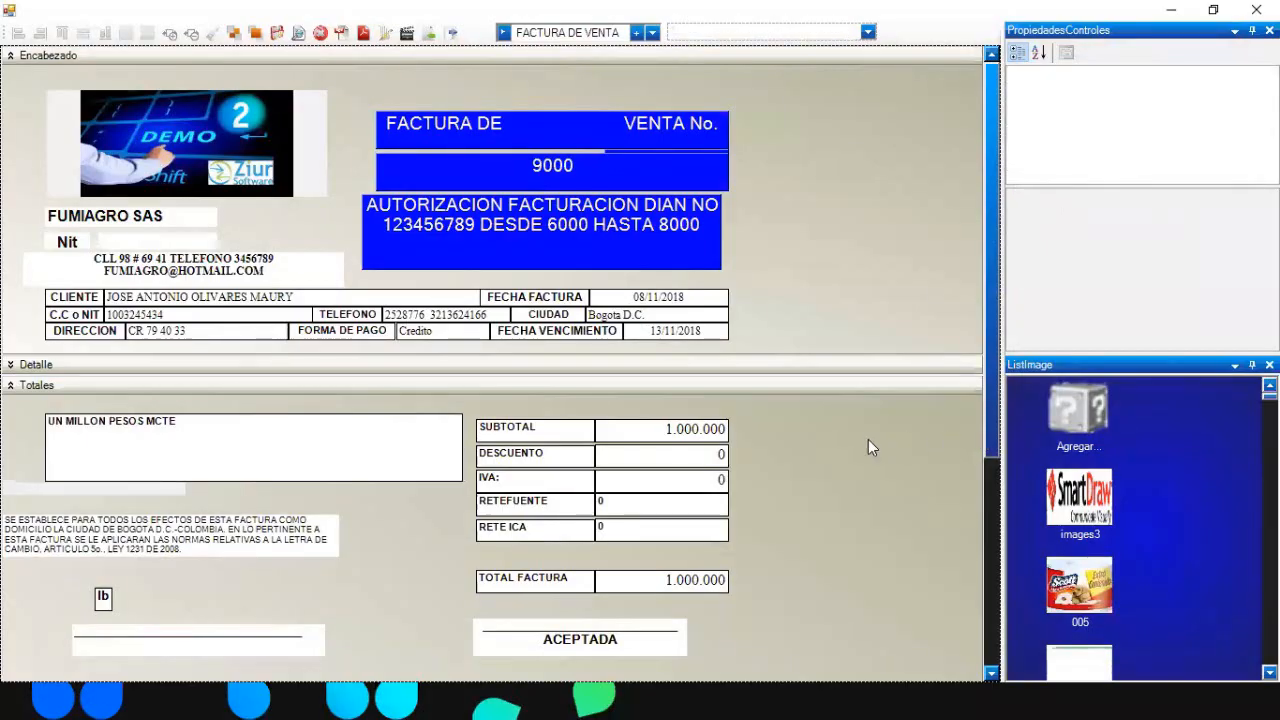
pyautogui.moveTo(986, 405); pyautogui.dragTo(984, 577)
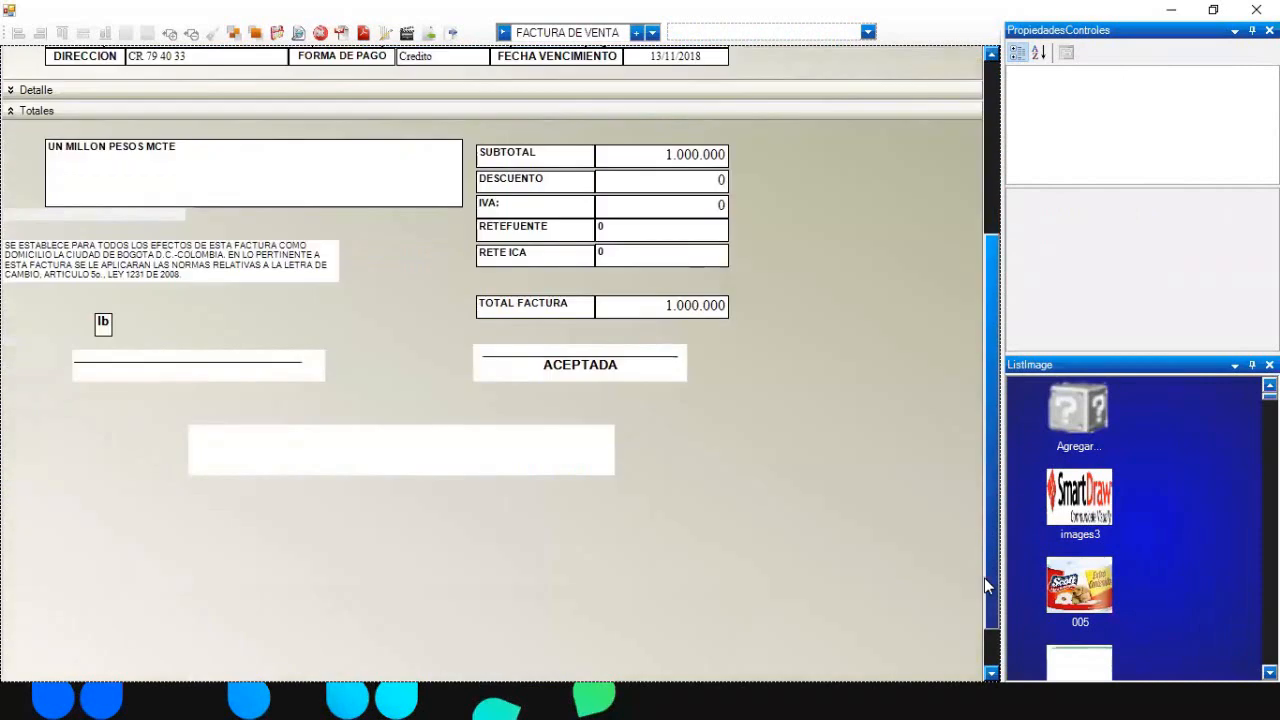
pyautogui.moveTo(329, 241); pyautogui.dragTo(394, 222)
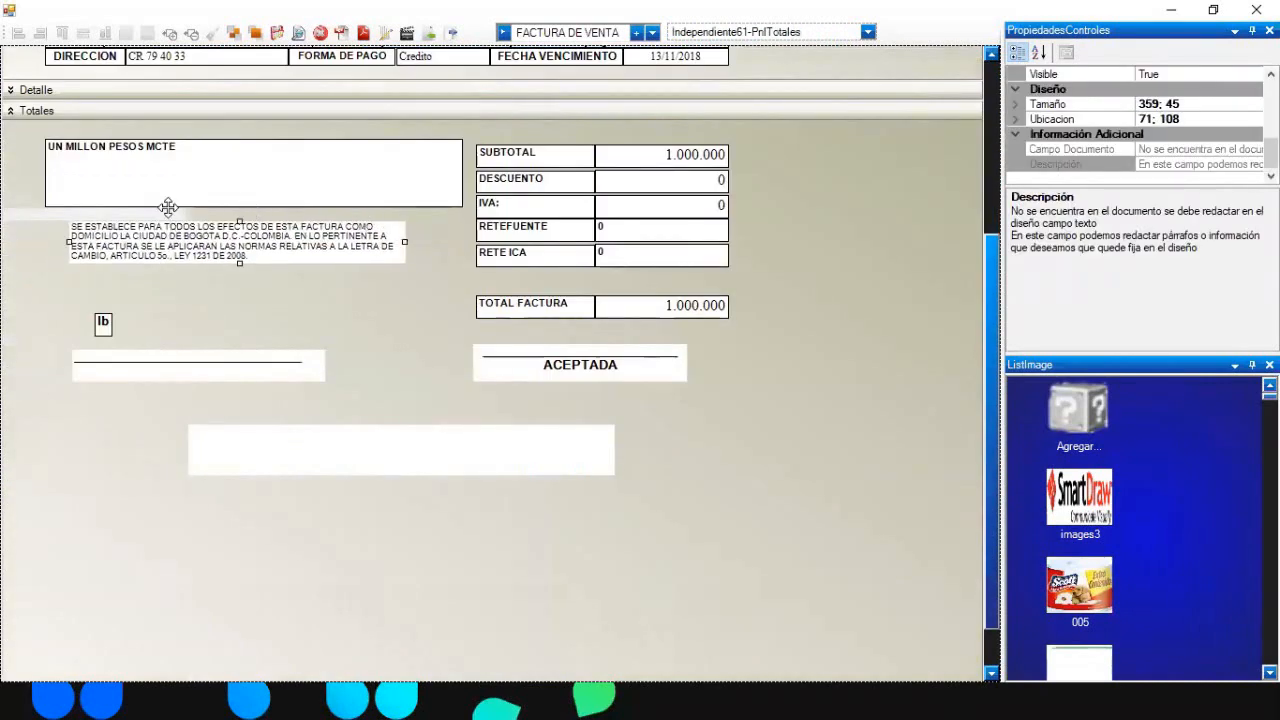
pyautogui.moveTo(174, 205)
pyautogui.mouseDown()
pyautogui.moveTo(146, 224)
pyautogui.moveTo(187, 218)
pyautogui.mouseUp()
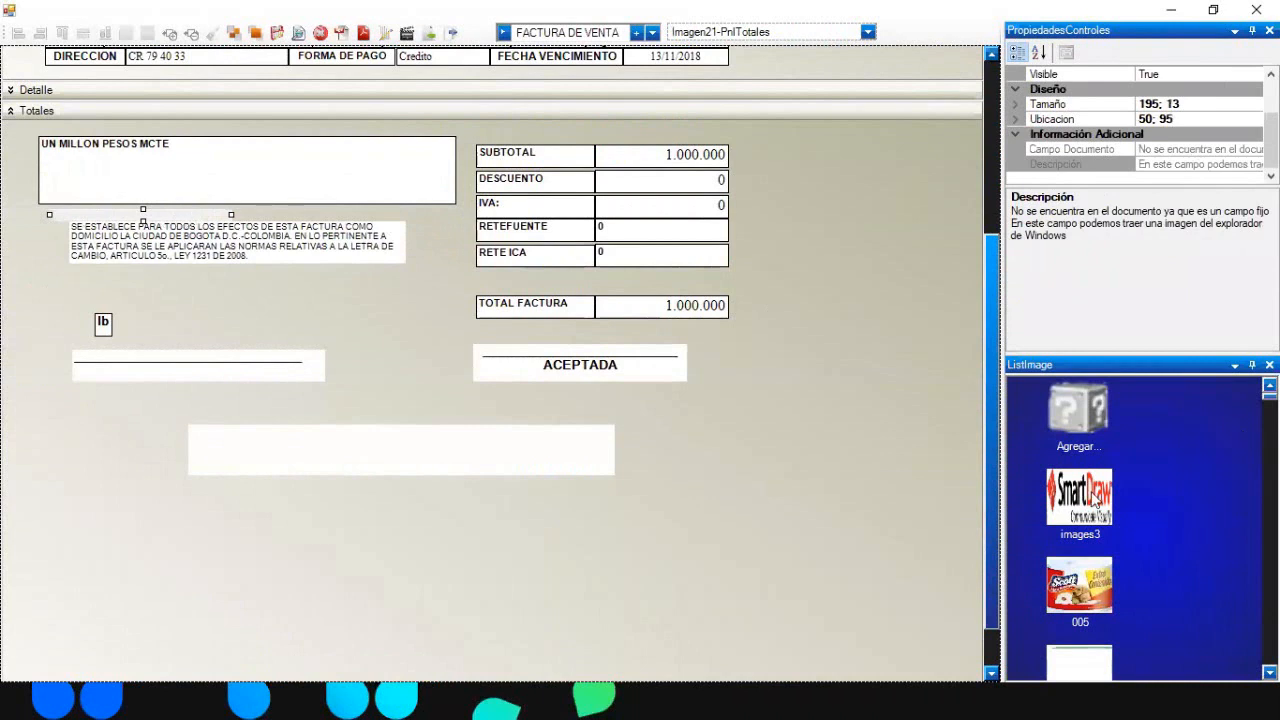
# - Assign image 005 to the picture control, enlarge it to 136; 158, and check the preview
pyautogui.click(1082, 580)
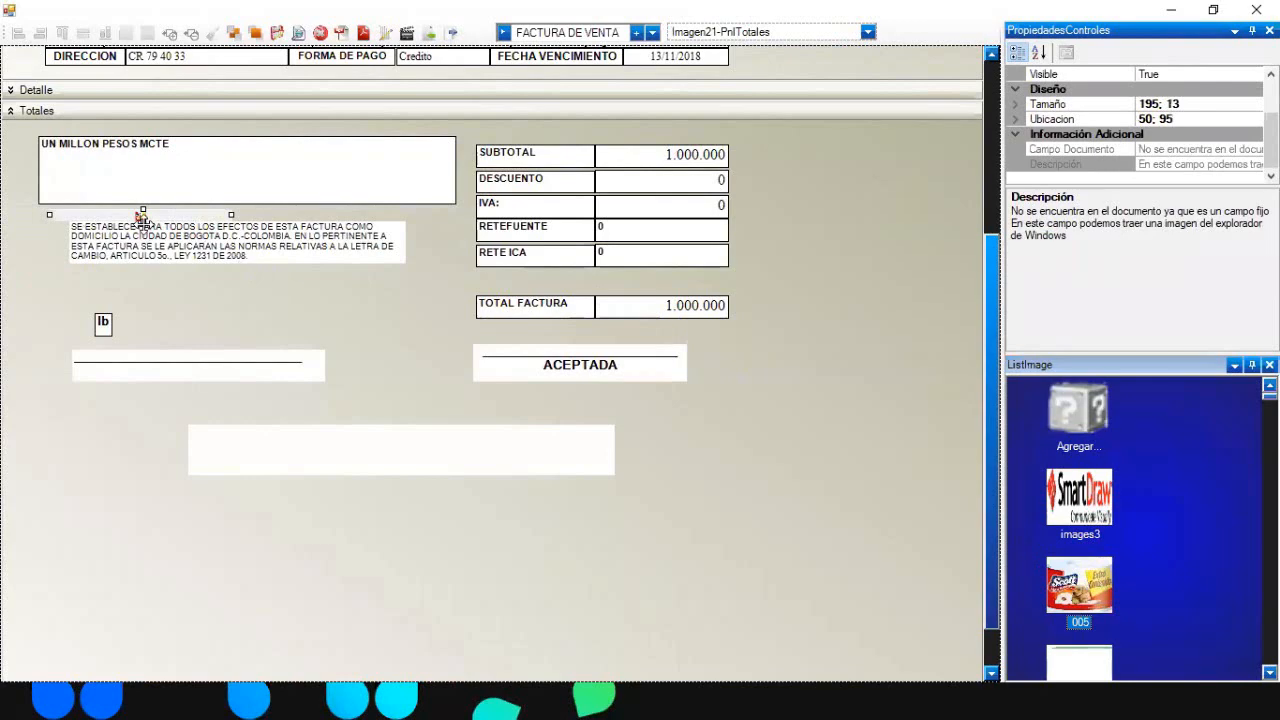
pyautogui.moveTo(143, 221); pyautogui.dragTo(281, 408)
pyautogui.moveTo(236, 362); pyautogui.dragTo(317, 421)
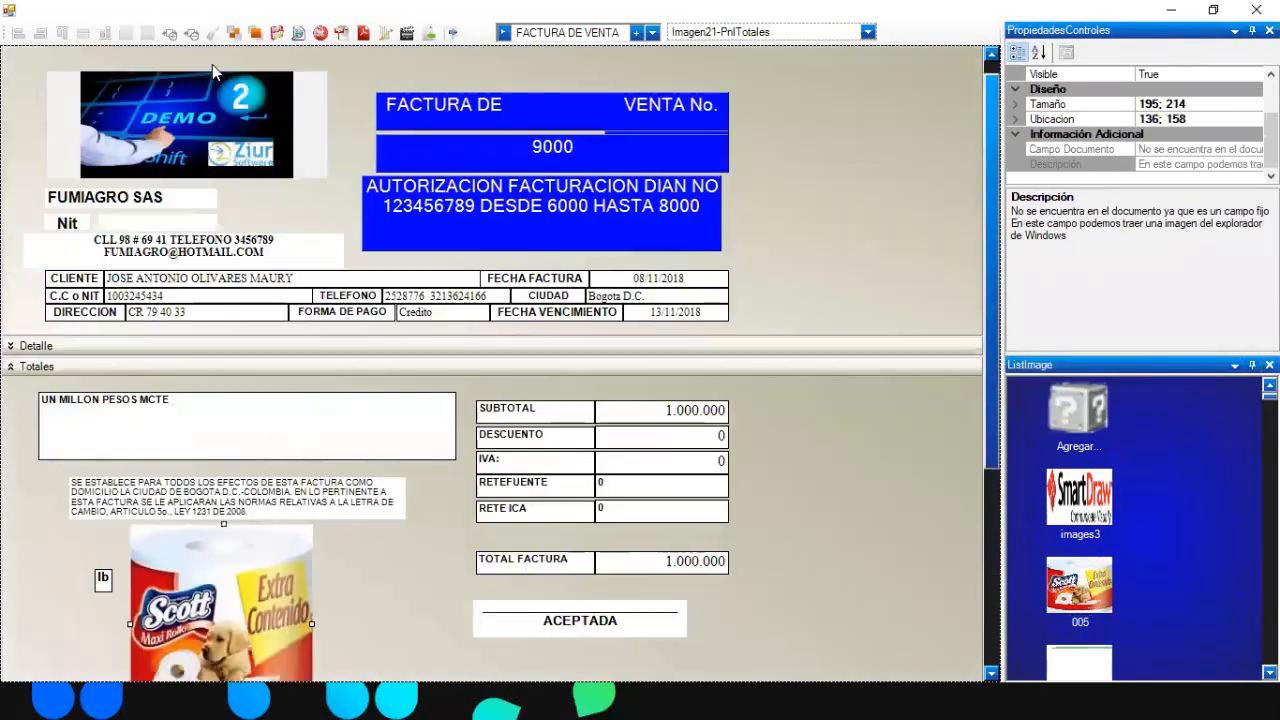
pyautogui.click(298, 32)
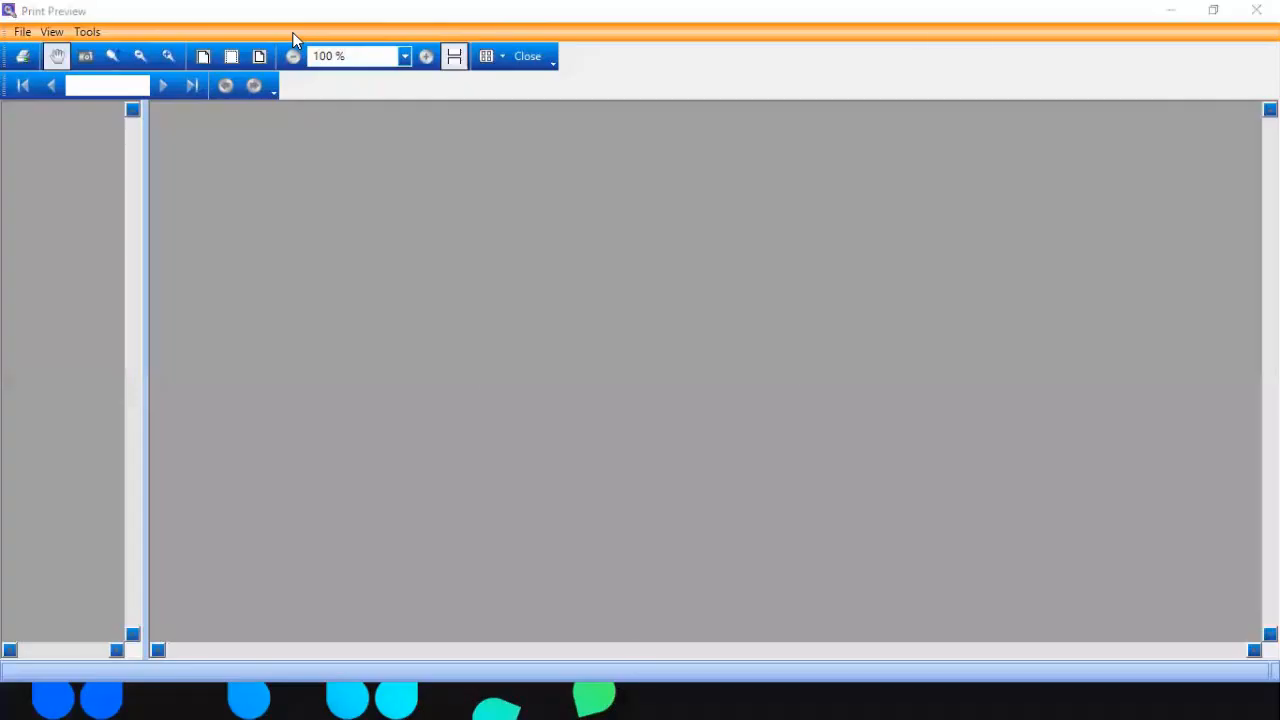
pyautogui.scroll(-5, 650, 105)
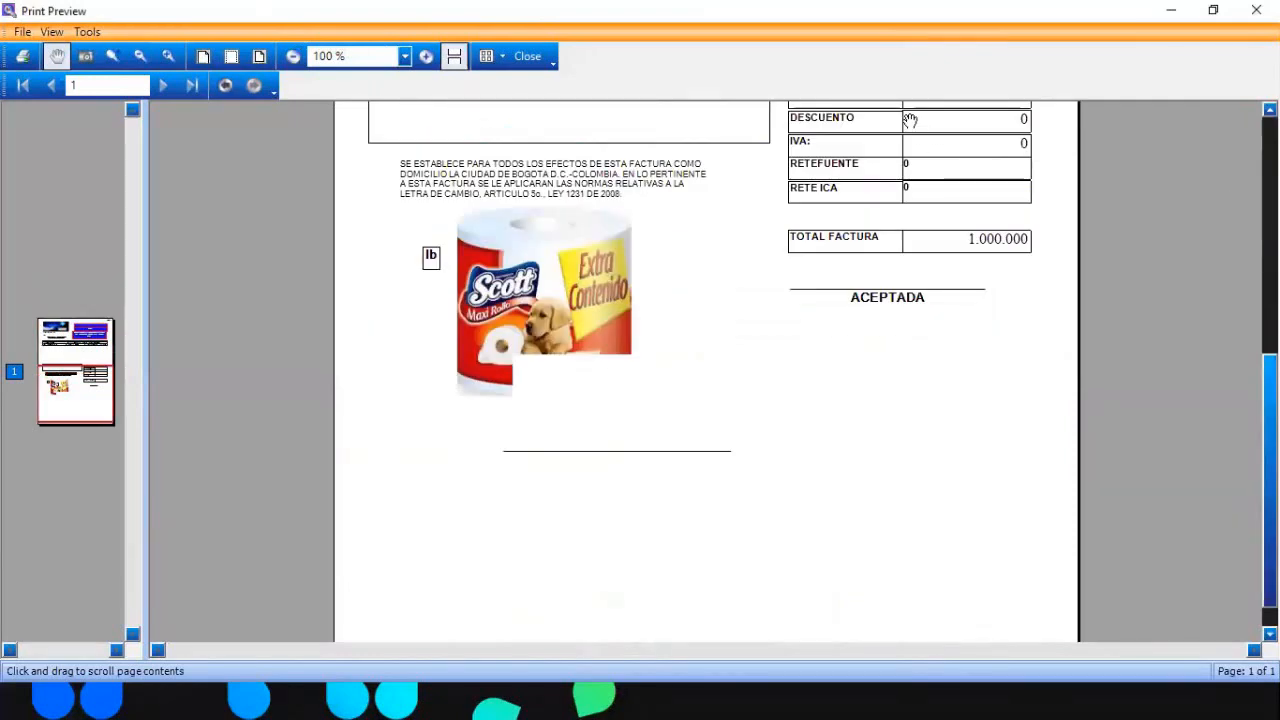
pyautogui.click(527, 58)
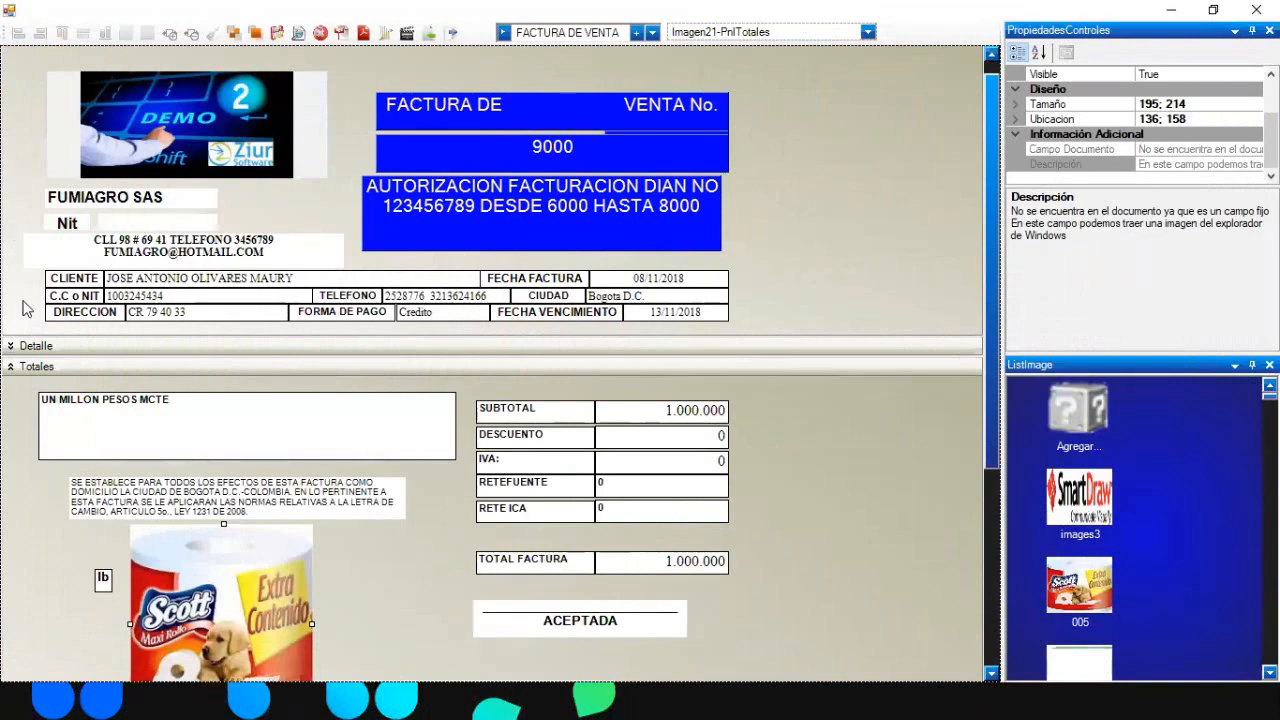
# - Expand the Detalle band and scroll down to the Totales section
pyautogui.click(9, 345)
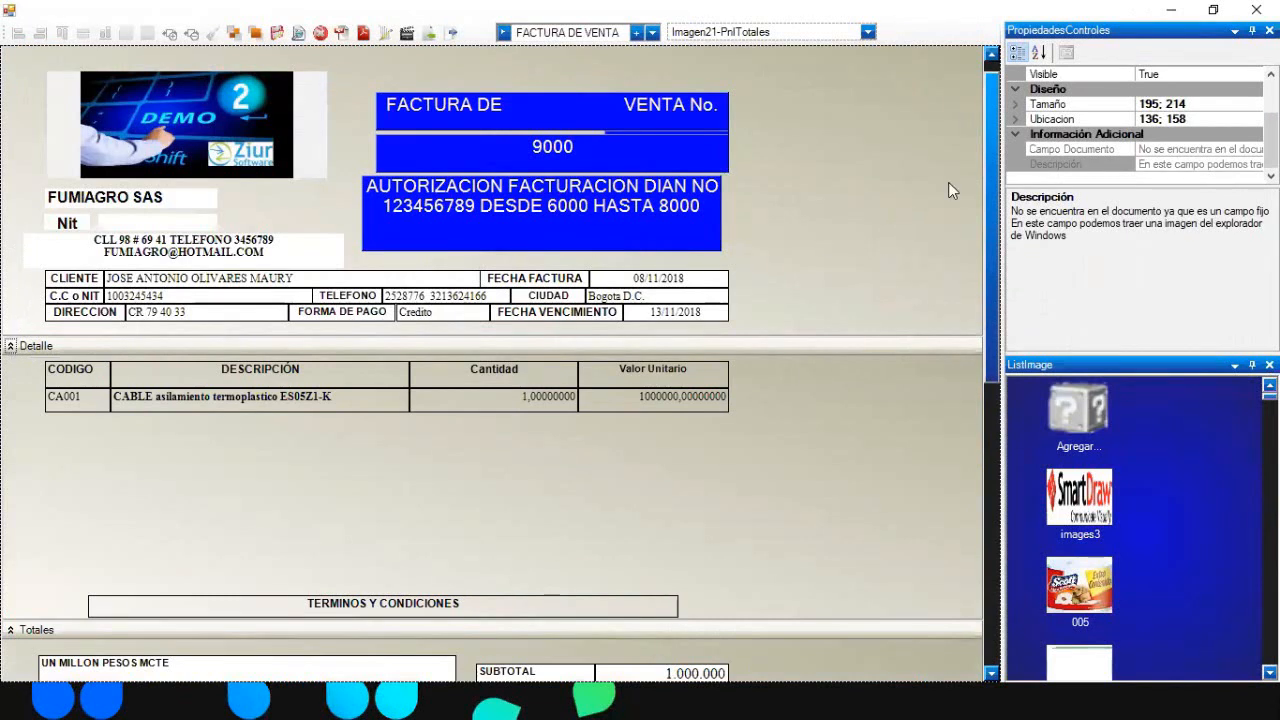
pyautogui.moveTo(995, 214); pyautogui.dragTo(993, 170)
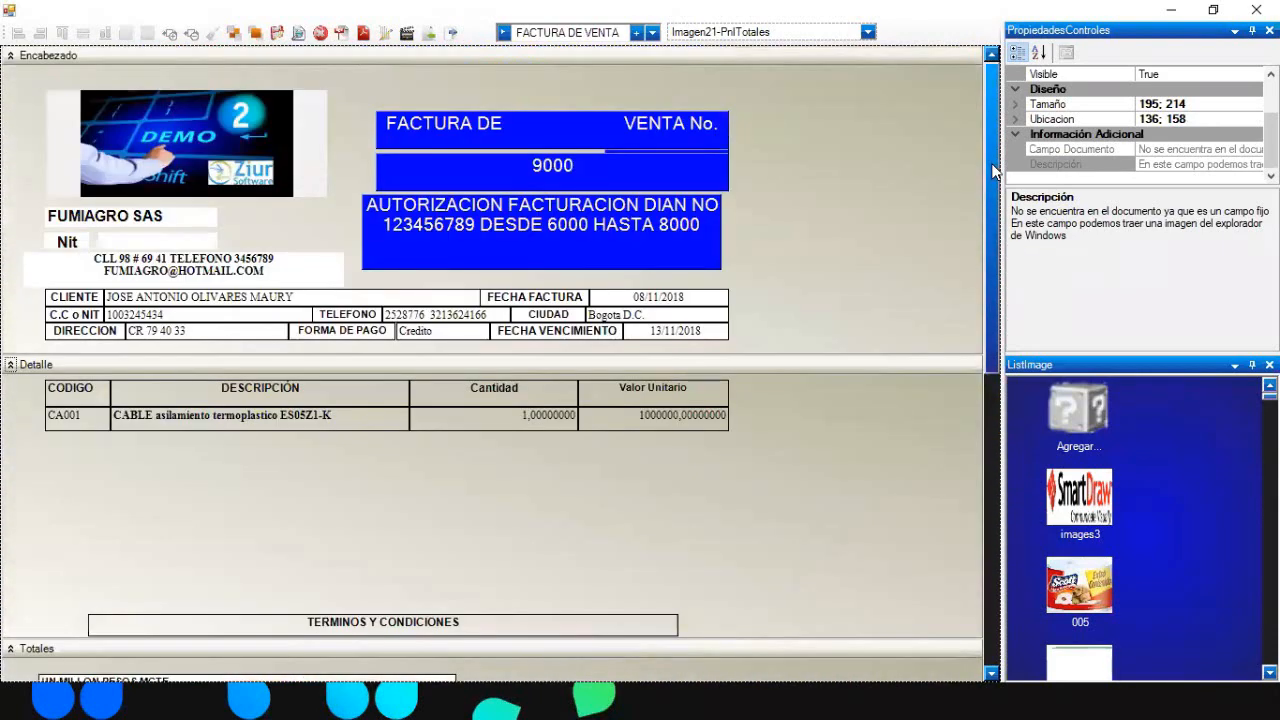
pyautogui.click(871, 100)
pyautogui.click(873, 182)
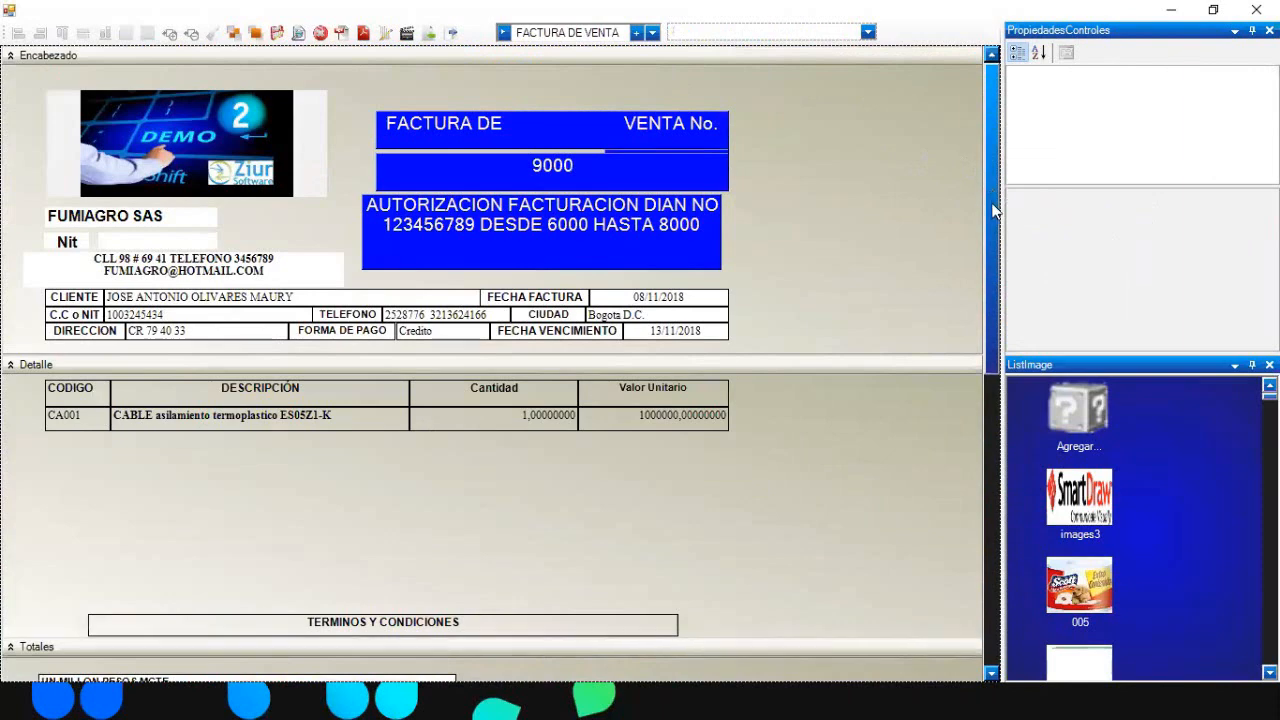
pyautogui.moveTo(994, 194); pyautogui.dragTo(991, 395)
pyautogui.scroll(-3, 991, 395)
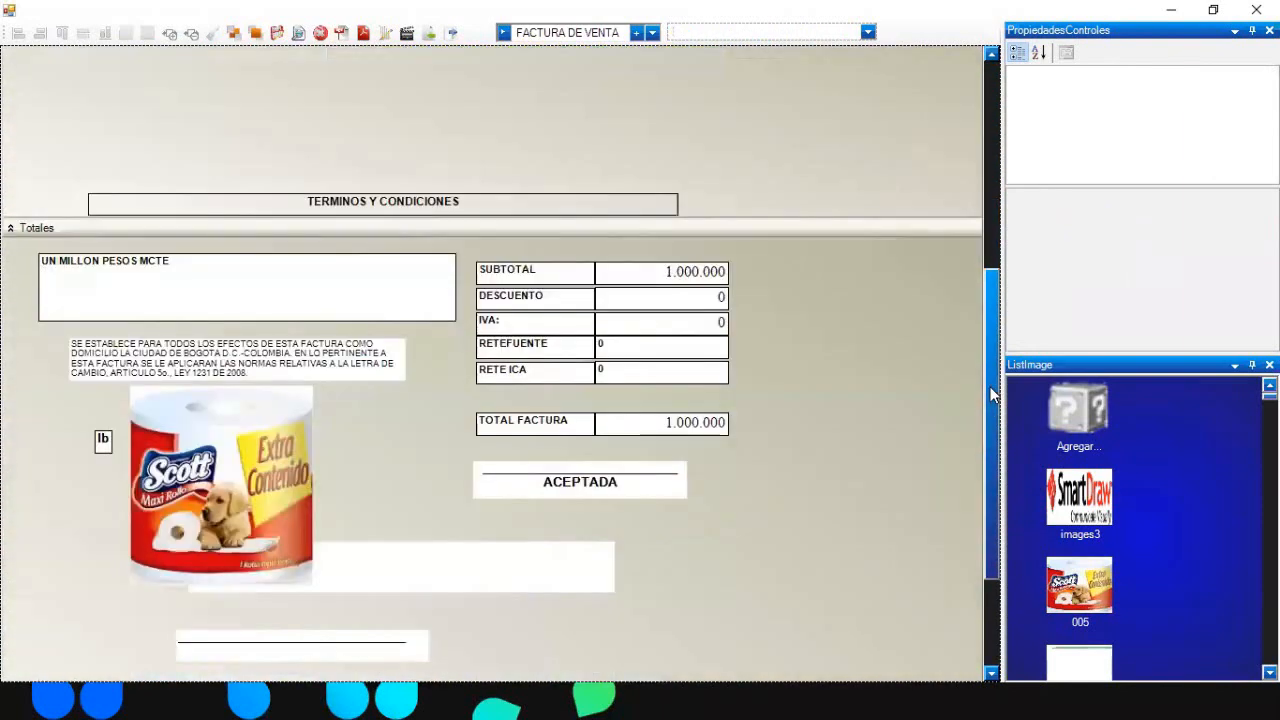
# - Search ALCULA in the control list and select Calculado11, the =SubtotalNeto-Descuento field
pyautogui.click(868, 33)
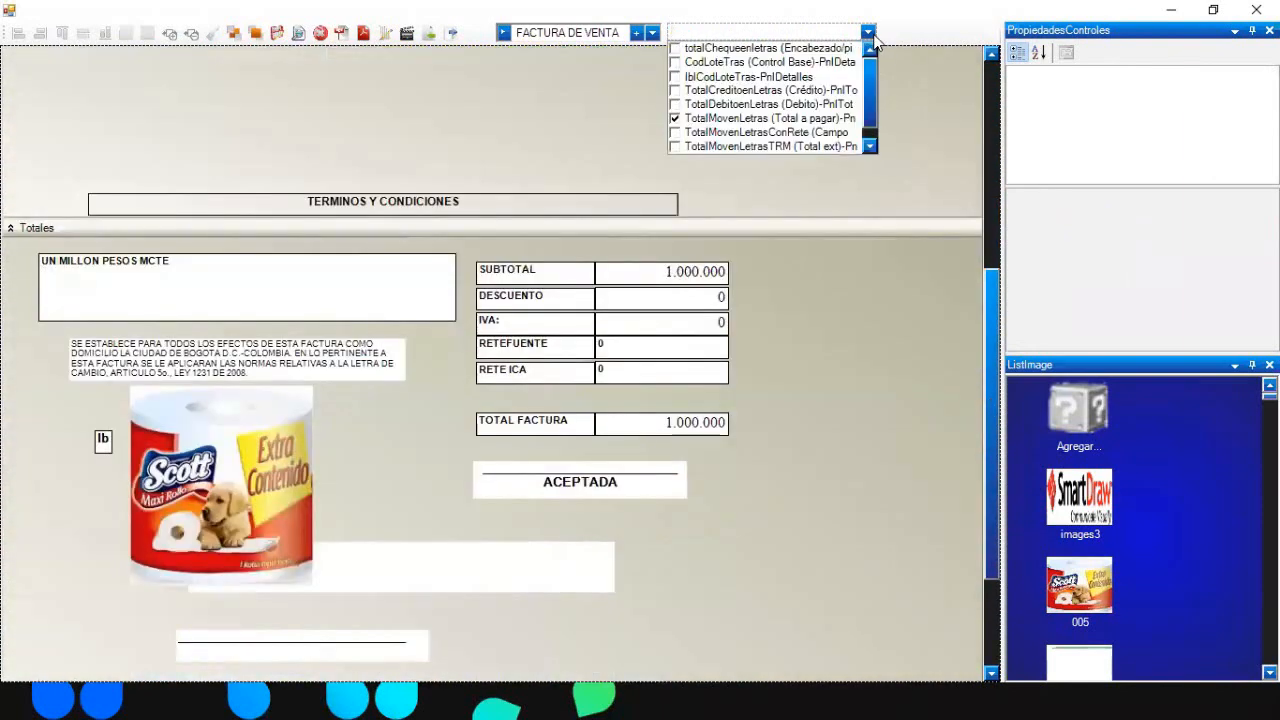
pyautogui.write('ALCULA')
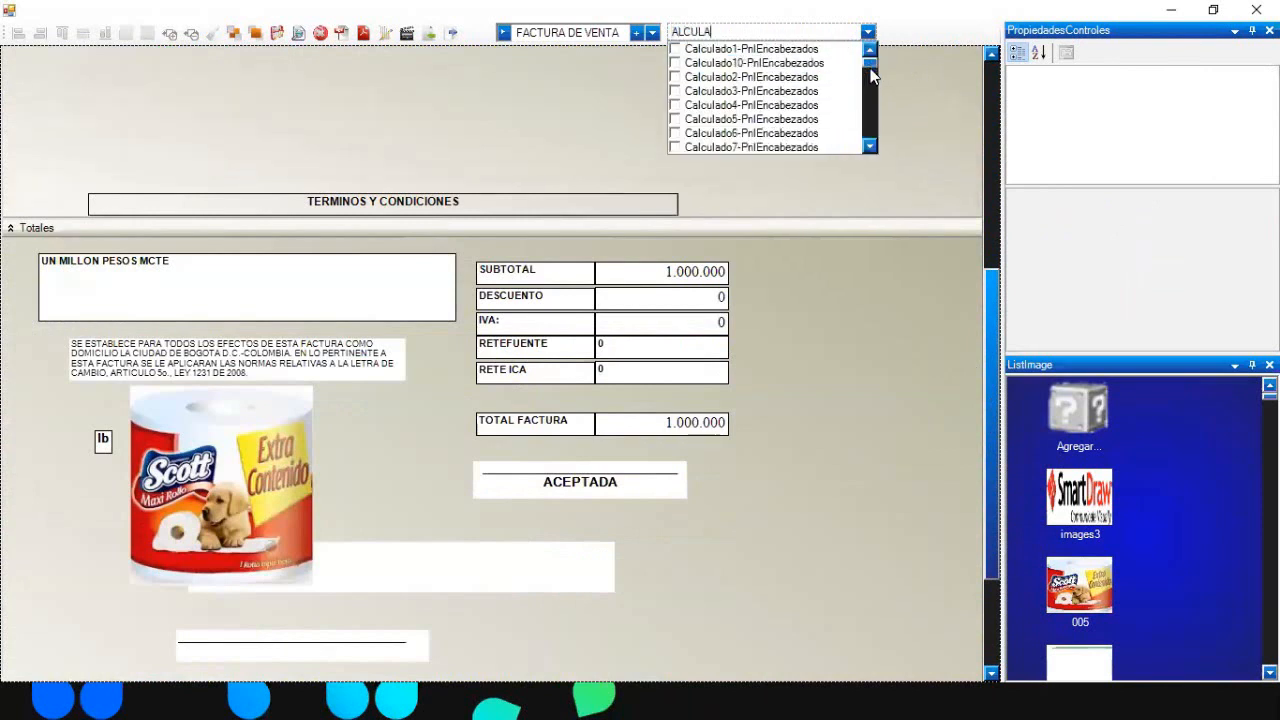
pyautogui.moveTo(870, 64); pyautogui.dragTo(870, 112)
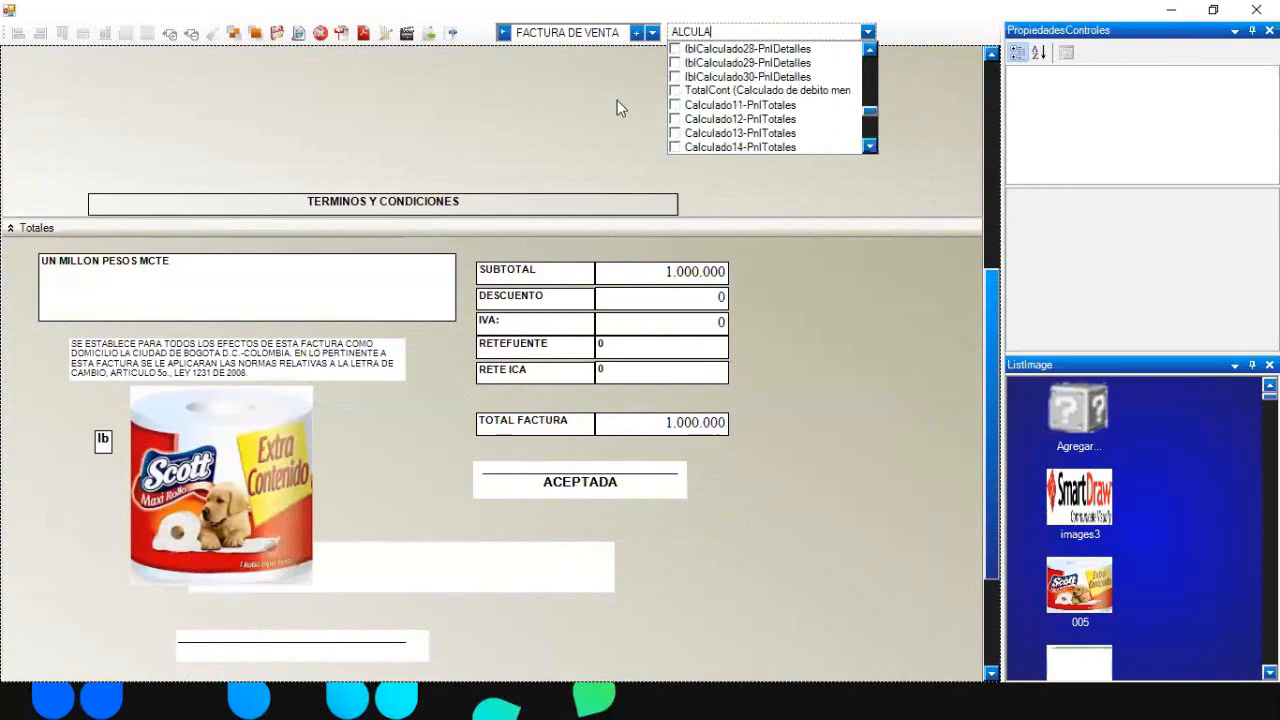
pyautogui.click(740, 105)
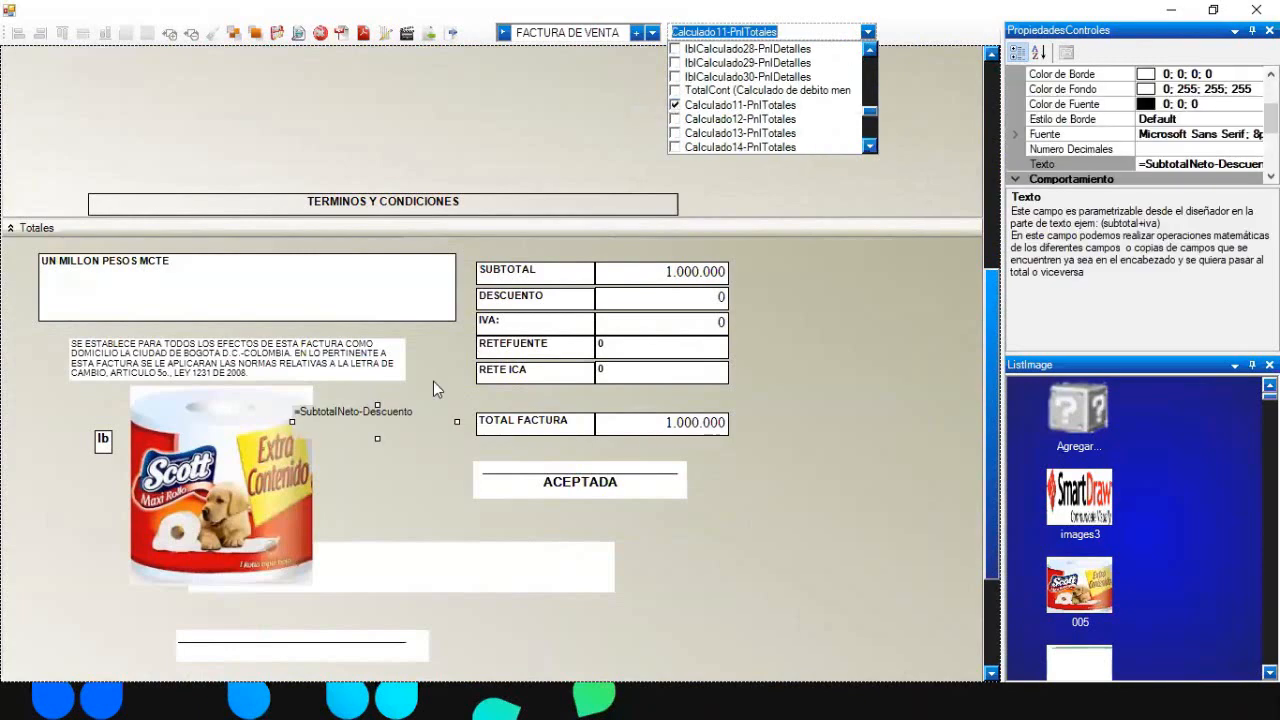
pyautogui.click(676, 480)
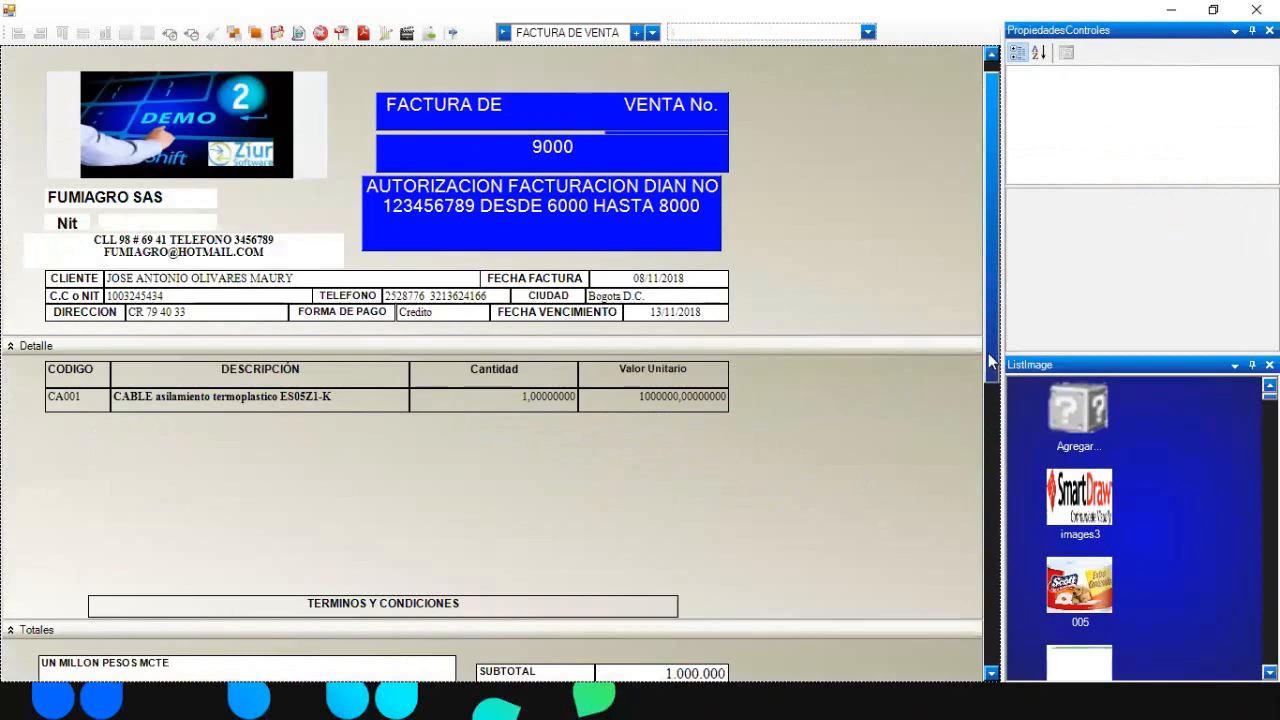
pyautogui.moveTo(990, 356); pyautogui.dragTo(995, 482)
pyautogui.moveTo(340, 598); pyautogui.dragTo(630, 588)
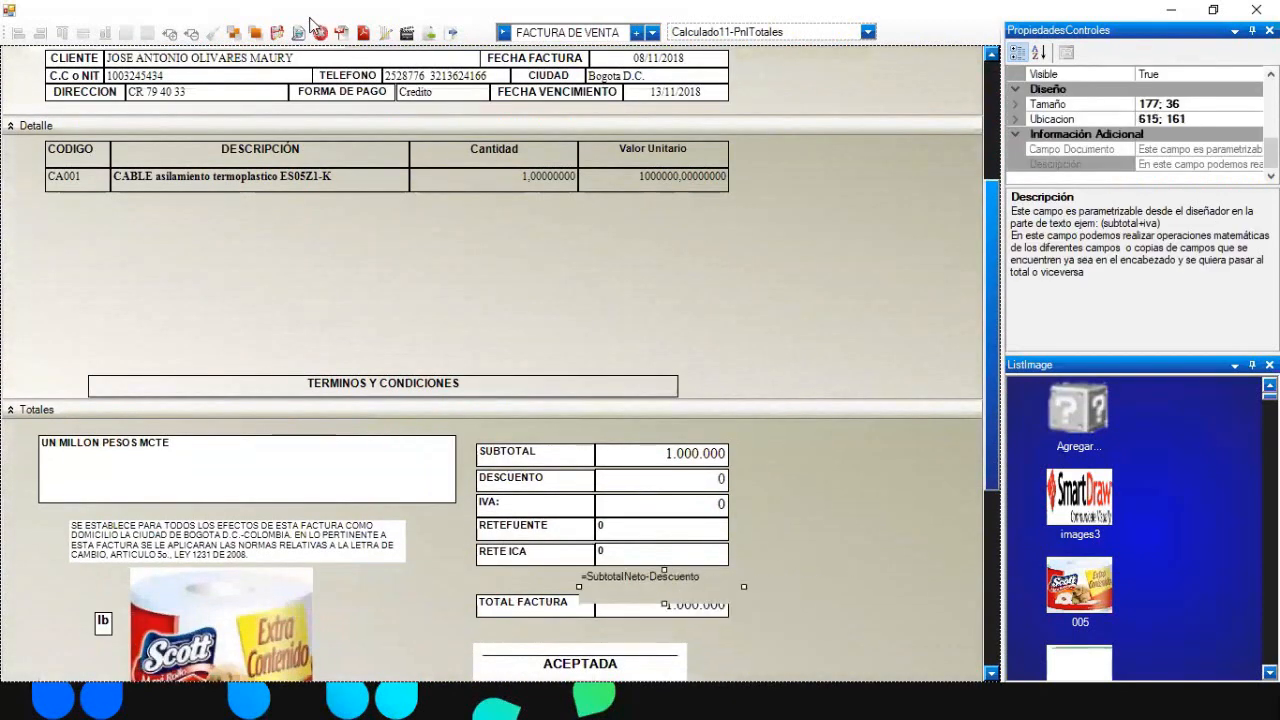
# - Preview the invoice past the warning, close it, and deselect the calculated field
pyautogui.click(278, 34)
pyautogui.click(801, 427)
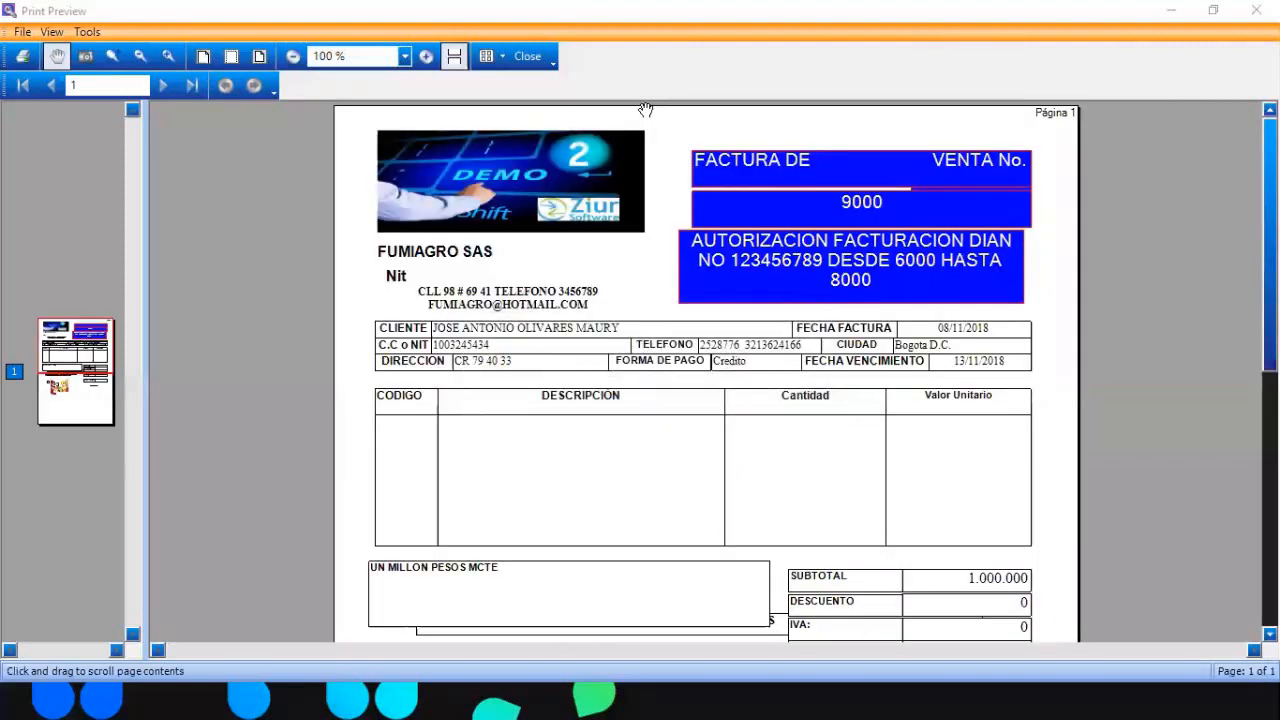
pyautogui.scroll(-2, 705, 370)
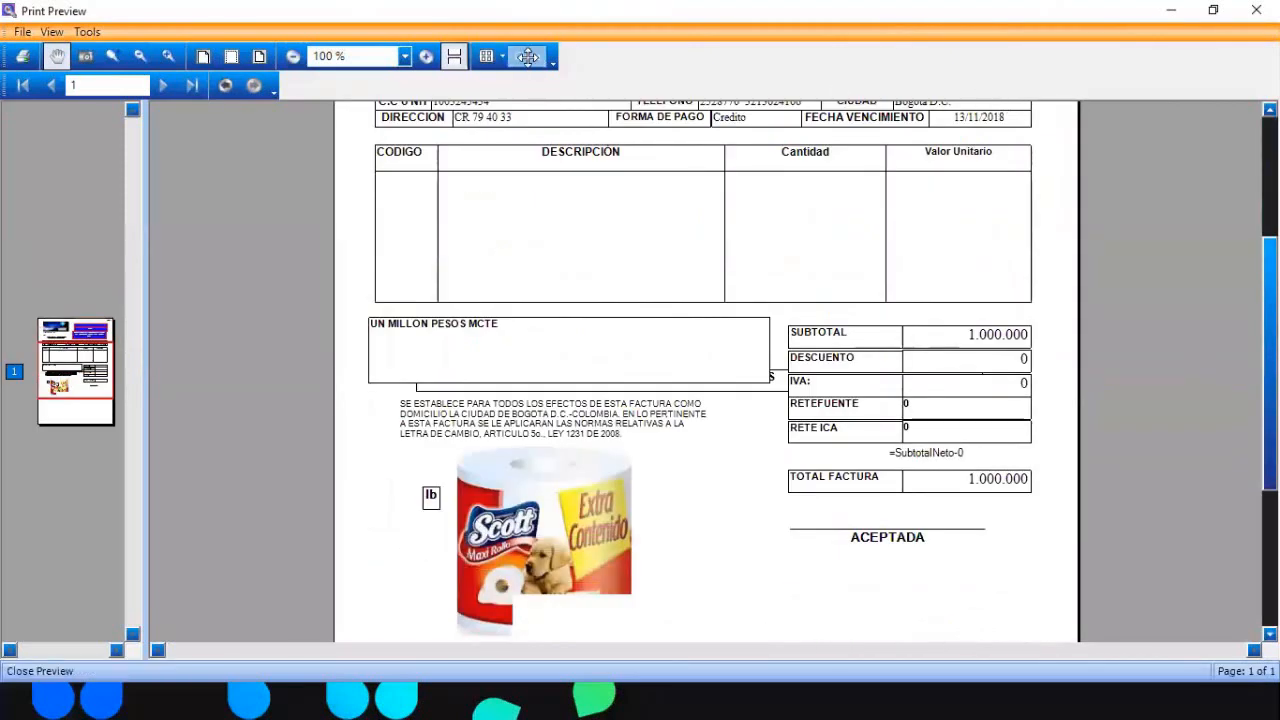
pyautogui.click(530, 55)
pyautogui.click(690, 591)
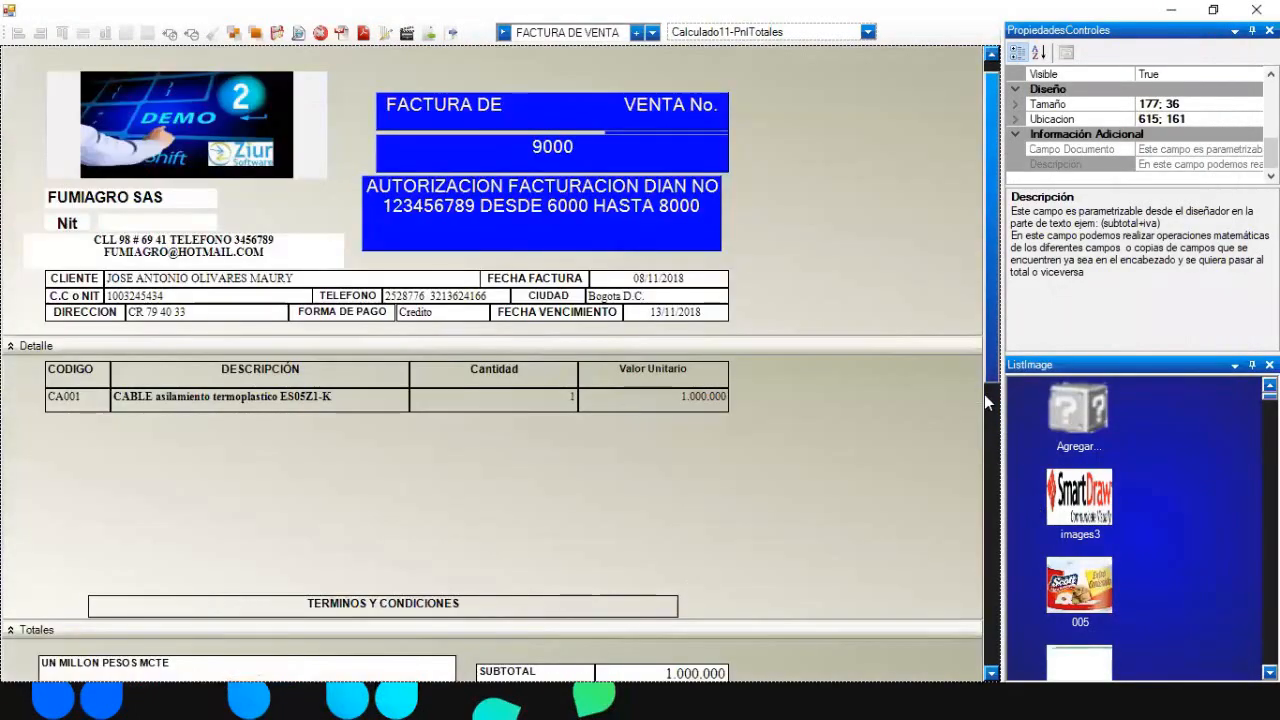
pyautogui.moveTo(990, 368); pyautogui.dragTo(980, 532)
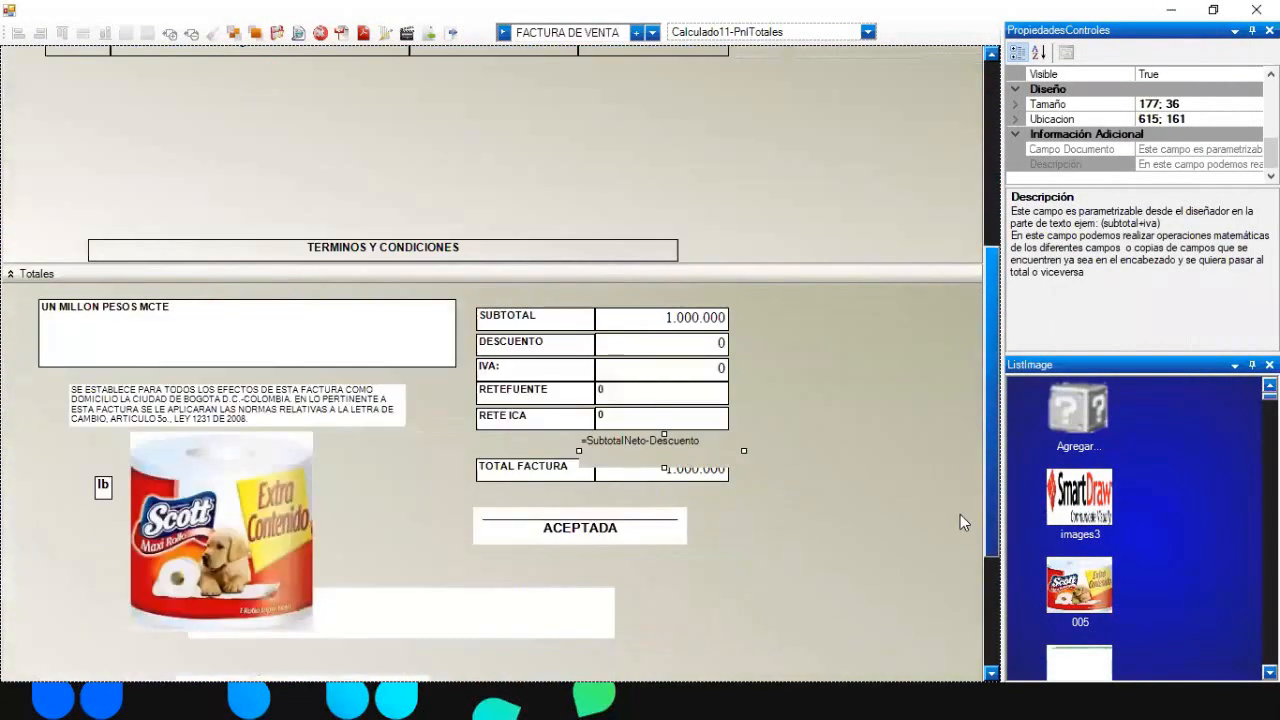
pyautogui.click(960, 515)
pyautogui.moveTo(990, 440); pyautogui.dragTo(973, 263)
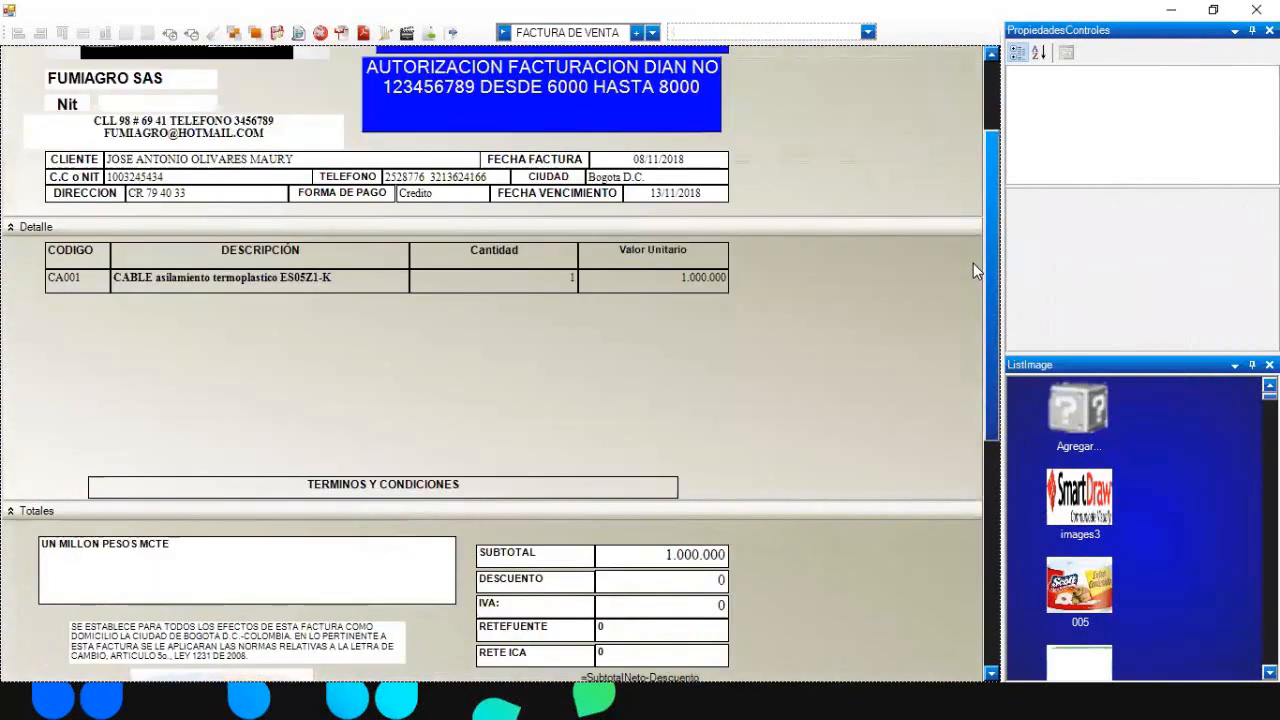
# - Change Calculado11's Texto from =SubtotalNeto-Descuento to Fecha
pyautogui.click(662, 264)
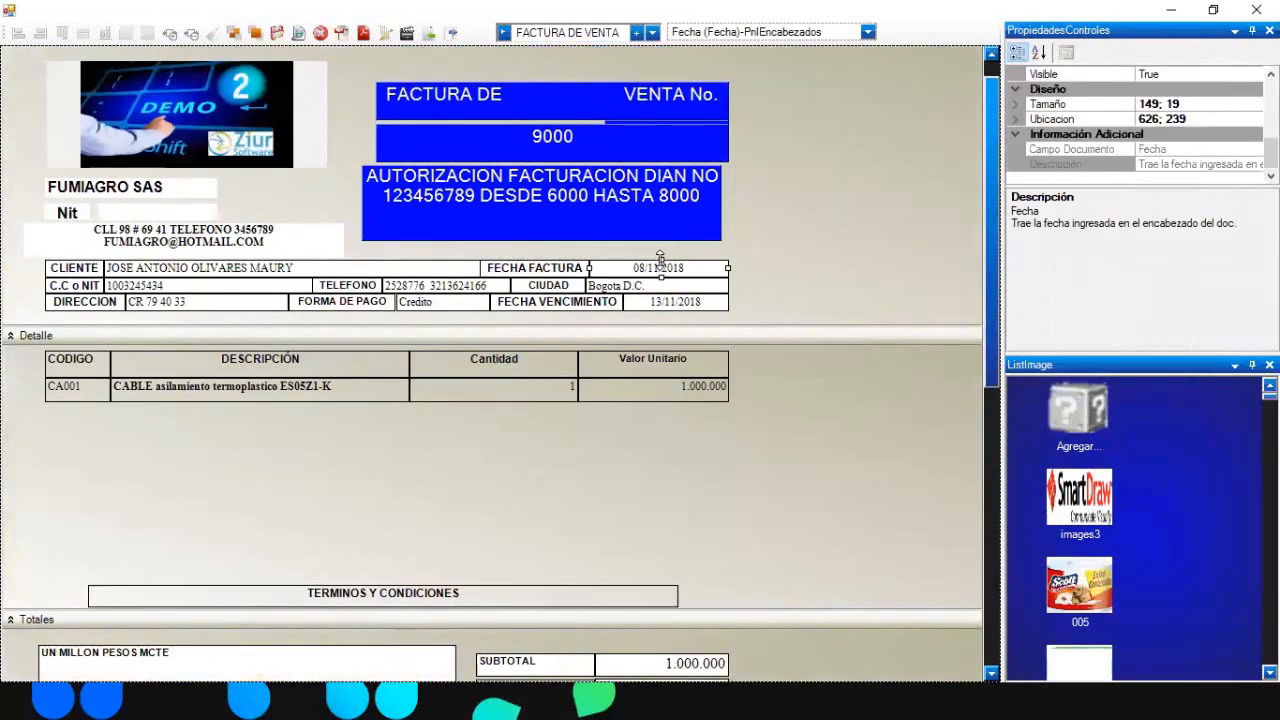
pyautogui.doubleClick(701, 31)
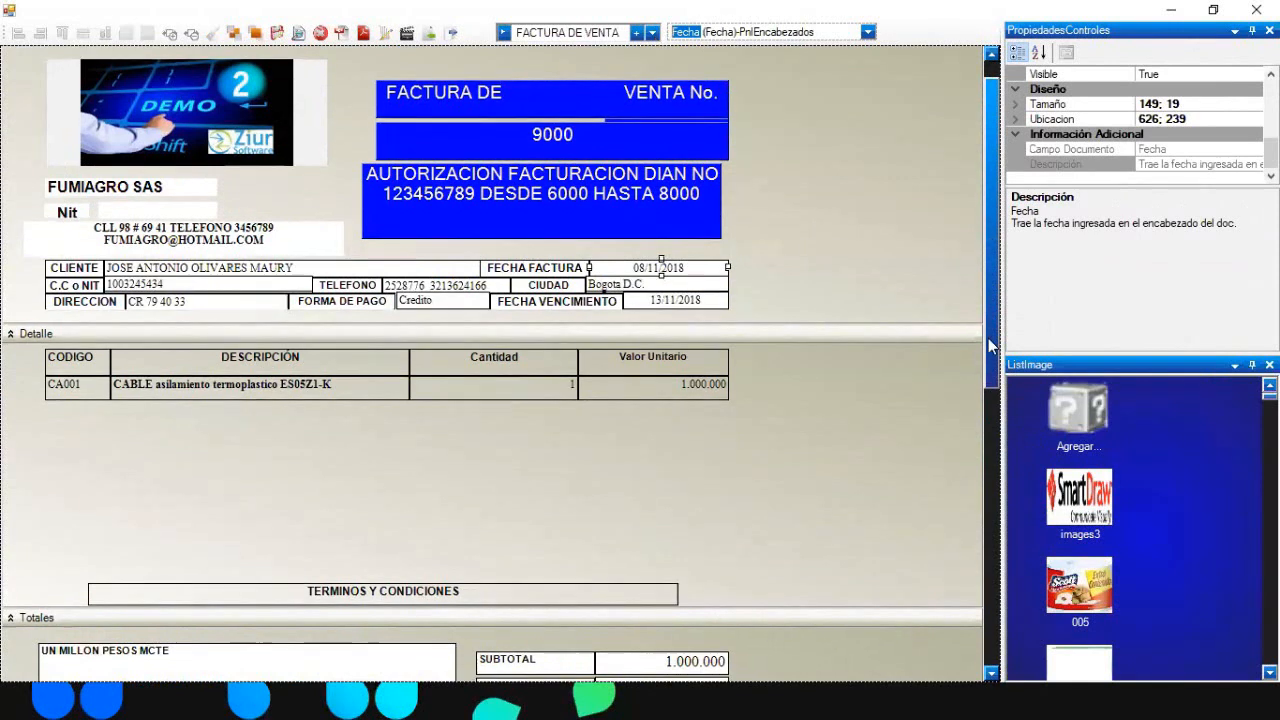
pyautogui.scroll(-5, 651, 466)
pyautogui.click(628, 413)
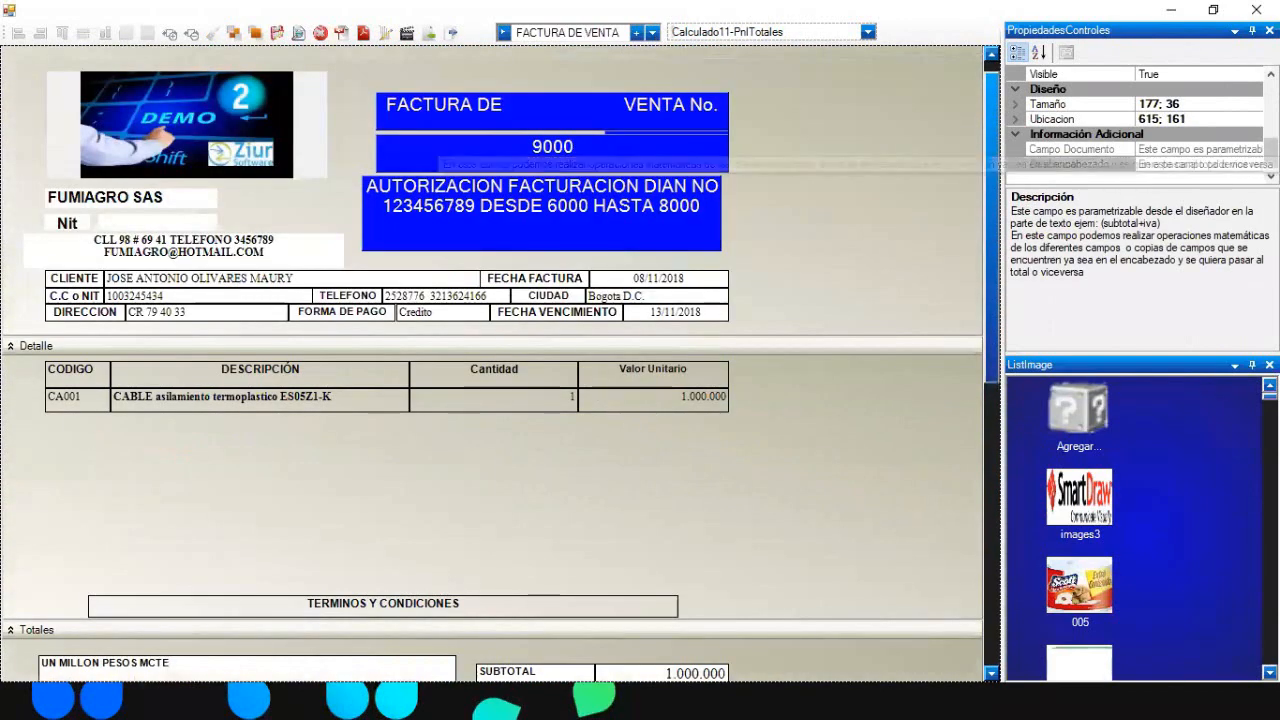
pyautogui.scroll(1, 1200, 100)
pyautogui.click(1212, 88)
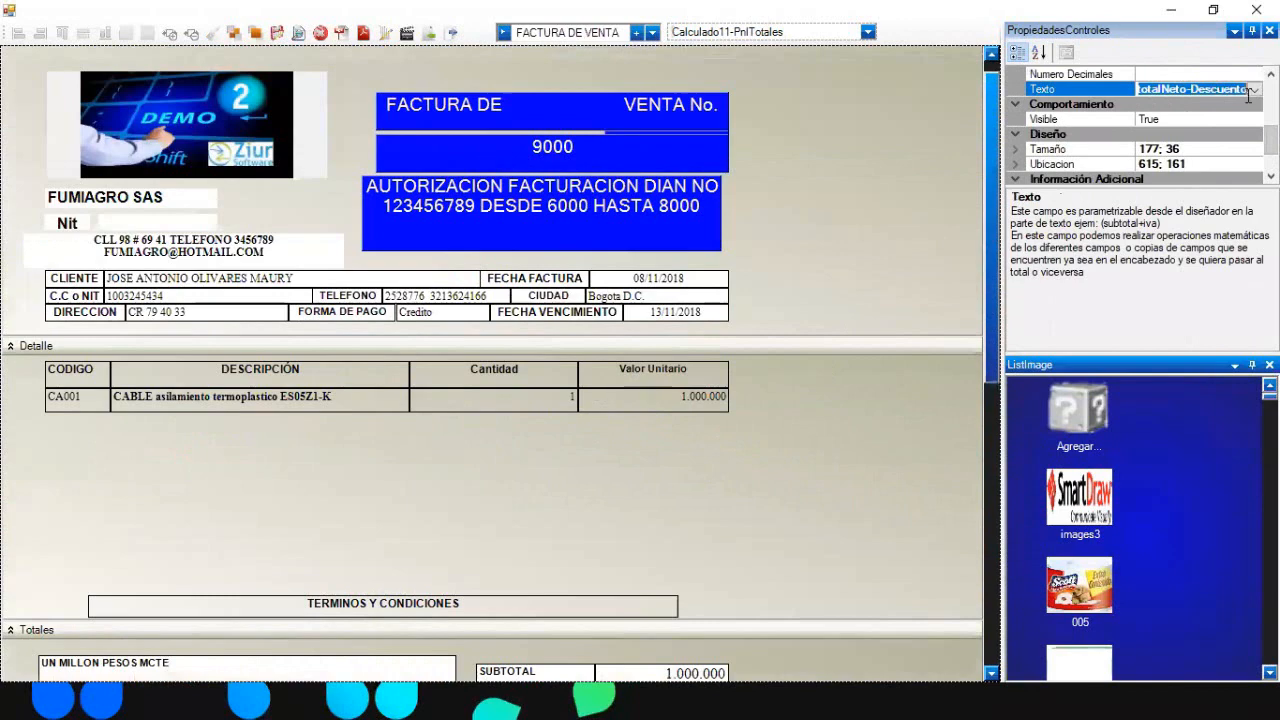
pyautogui.write('Fecha')
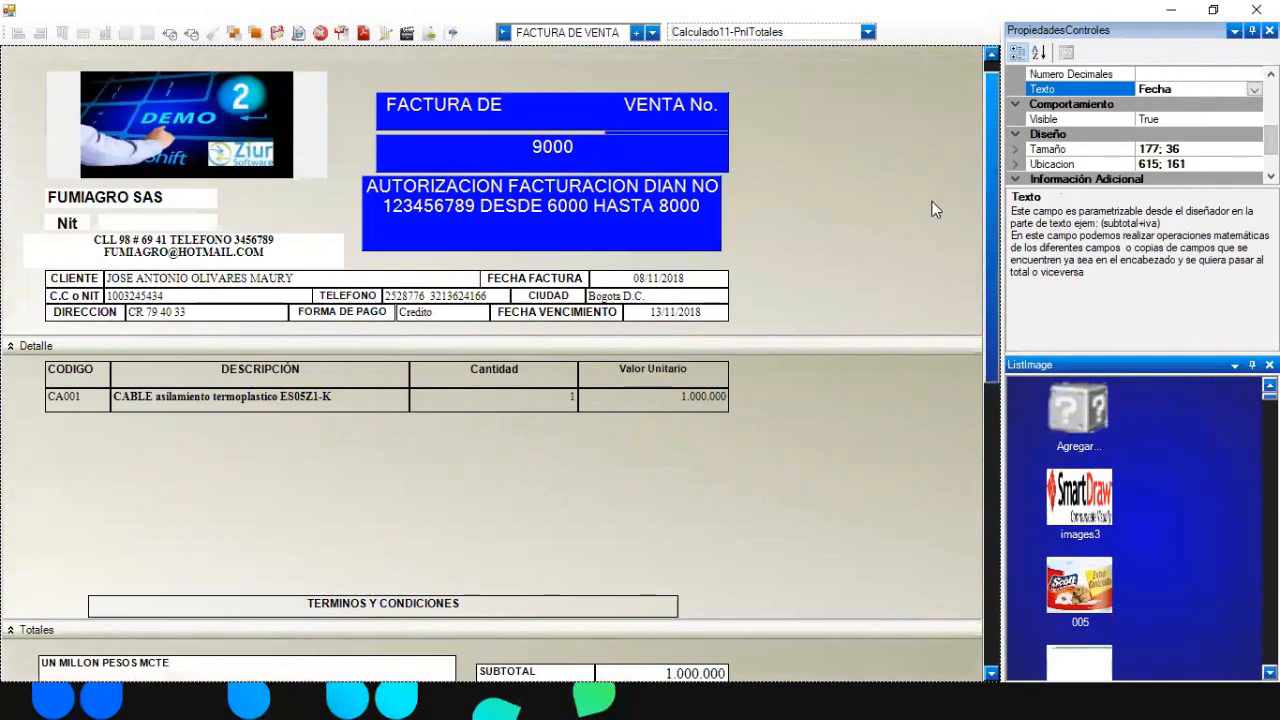
pyautogui.click(879, 210)
pyautogui.moveTo(986, 281); pyautogui.dragTo(986, 441)
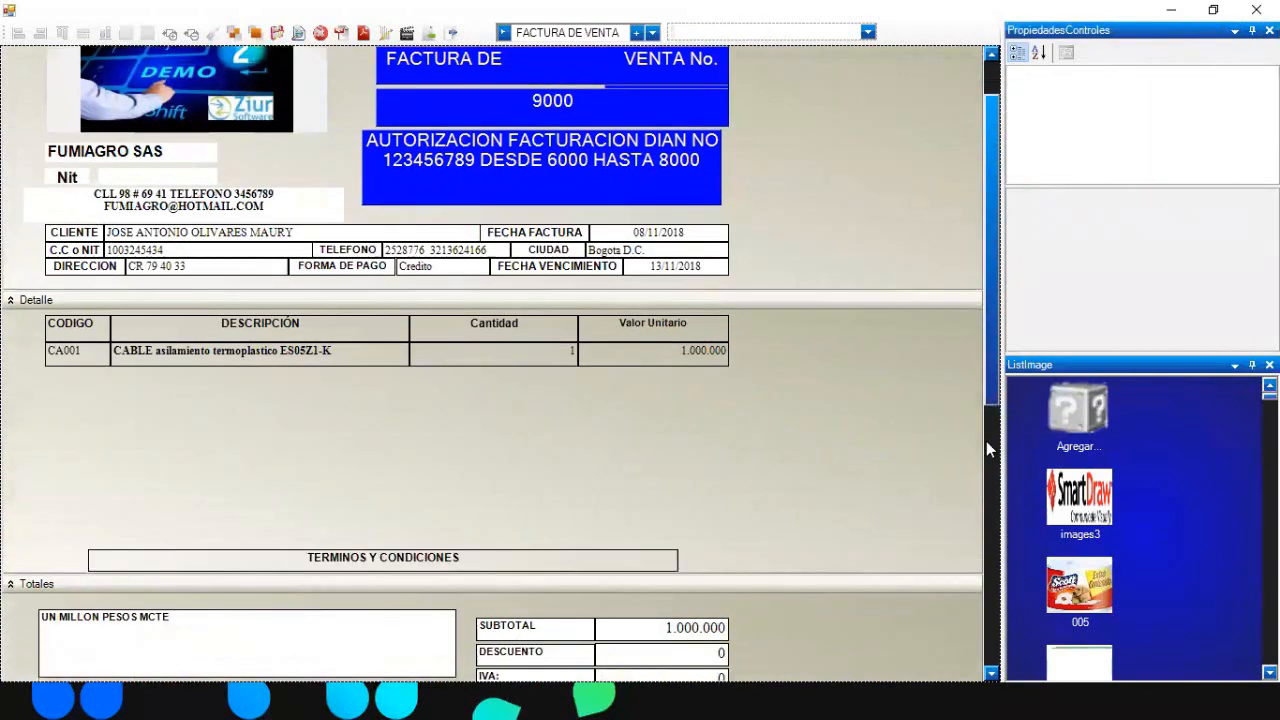
pyautogui.click(635, 481)
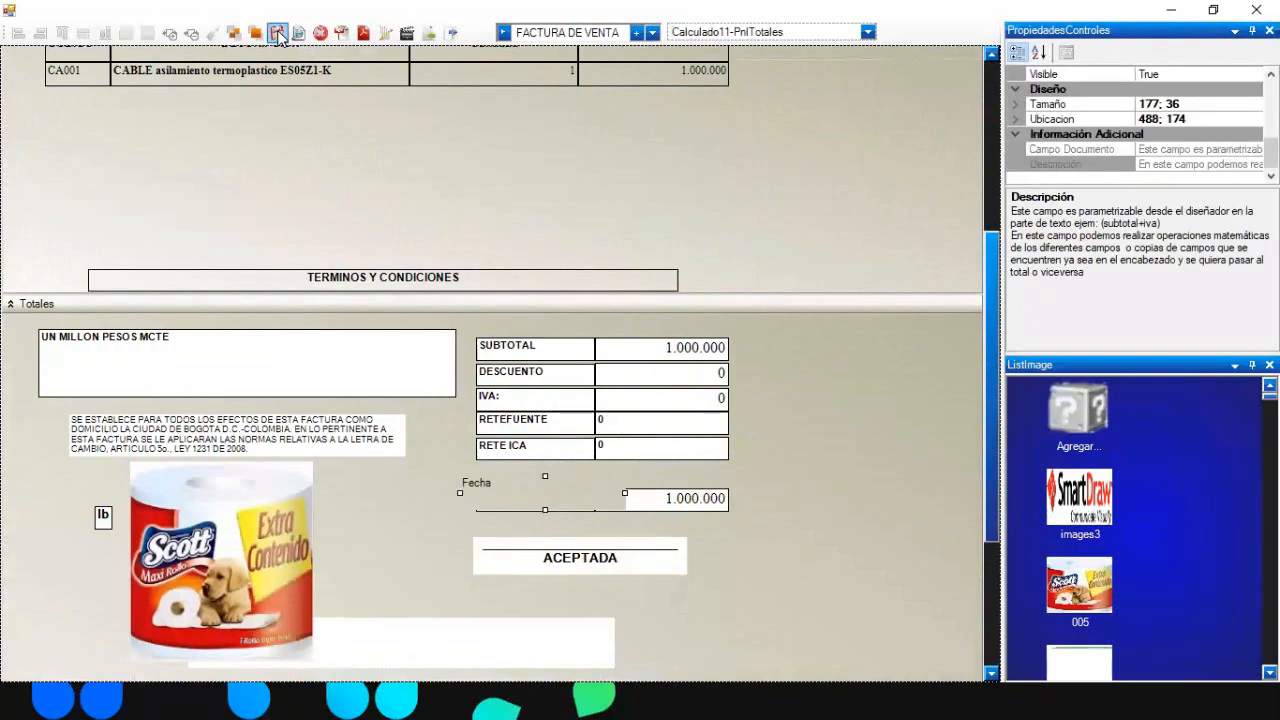
# - Preview the invoice to confirm 08/11/2018 prints above TOTAL FACTURA, then close it
pyautogui.click(296, 32)
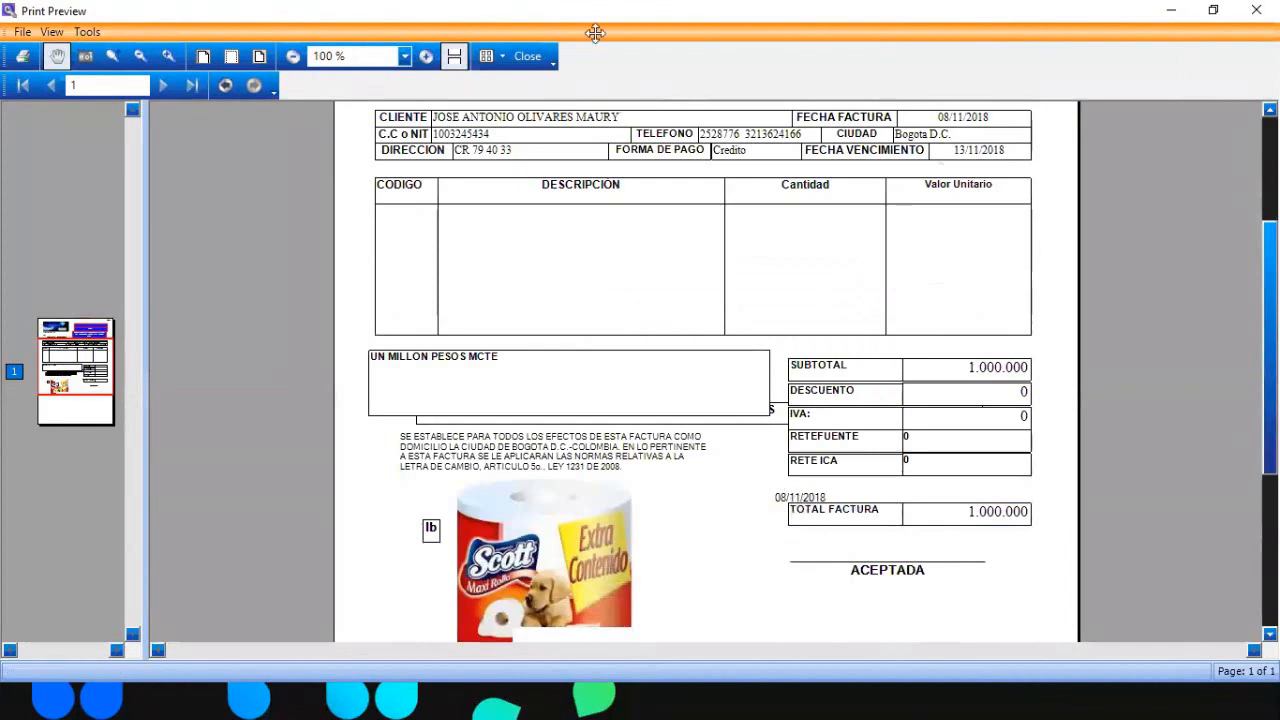
pyautogui.click(527, 56)
pyautogui.click(338, 566)
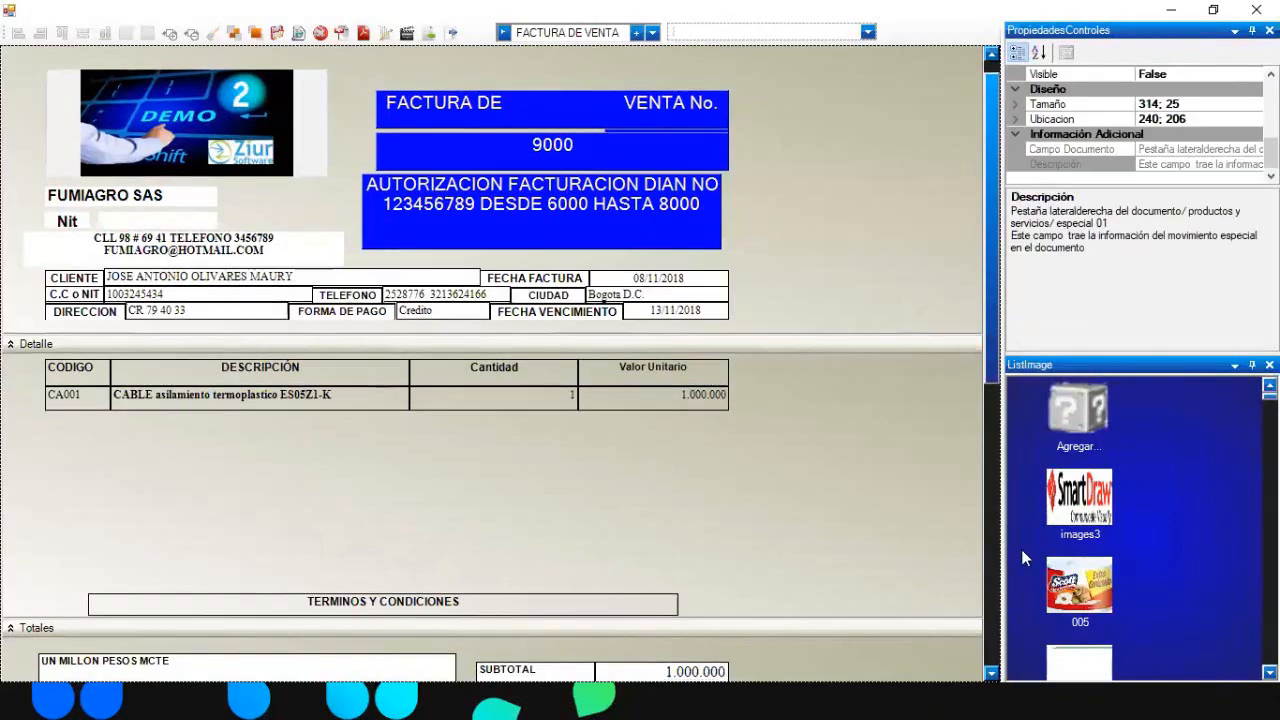
pyautogui.scroll(-5, 980, 340)
pyautogui.scroll(6, 980, 370)
pyautogui.scroll(-5, 980, 369)
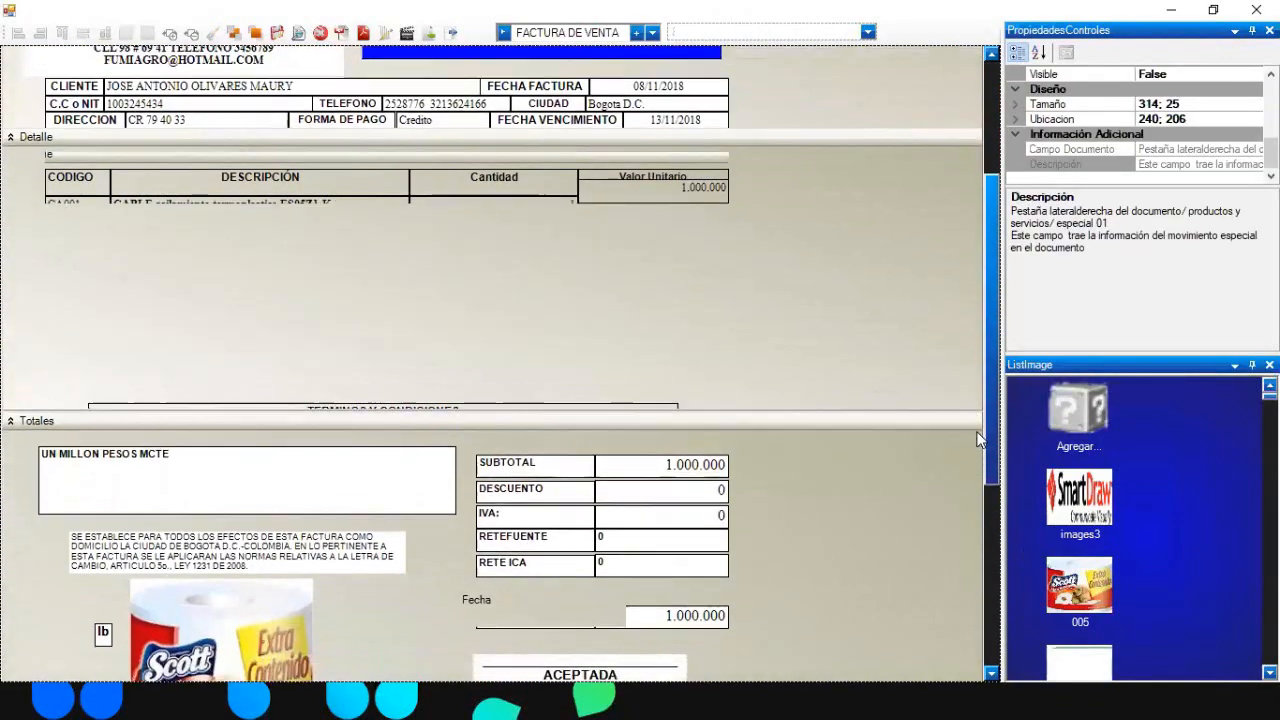
pyautogui.scroll(6, 988, 300)
# - Deselect the control and search the control list for ALCU
pyautogui.click(902, 173)
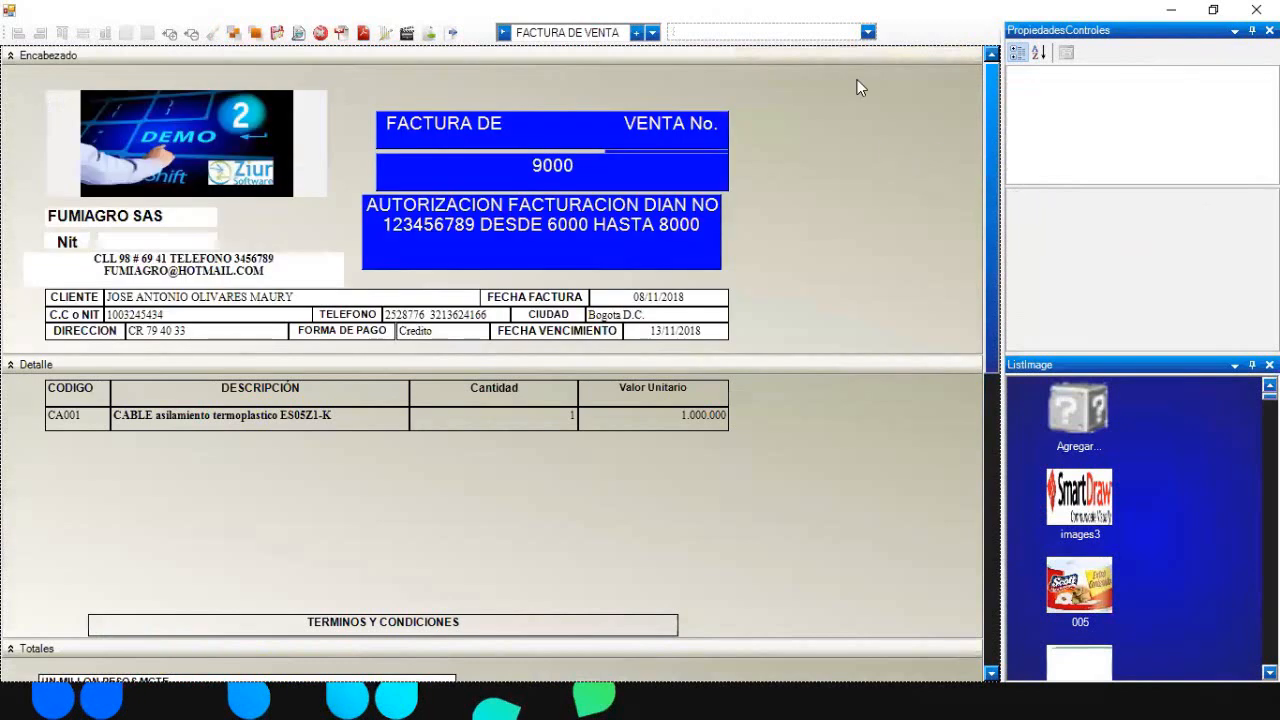
pyautogui.click(867, 32)
pyautogui.write('ALCU')
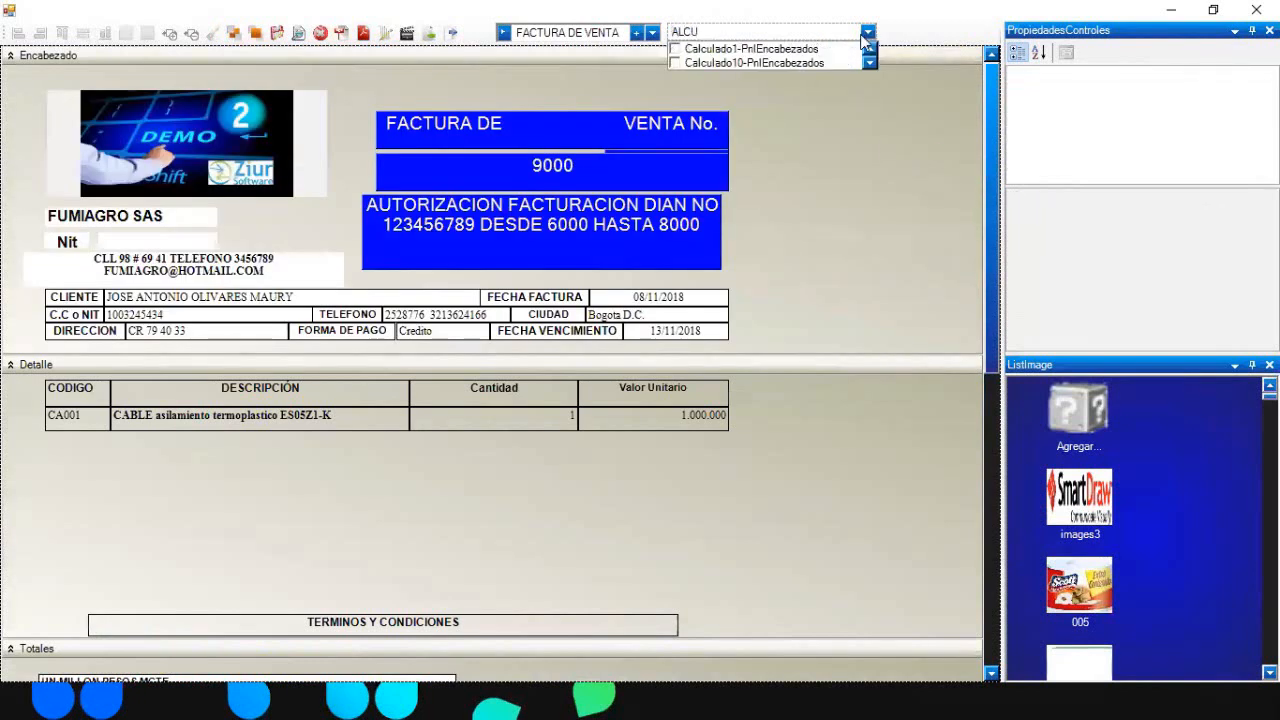
# - Move Calculado1-PnlEncabezados (DocCruce) below the blue DIAN authorization box
pyautogui.click(855, 48)
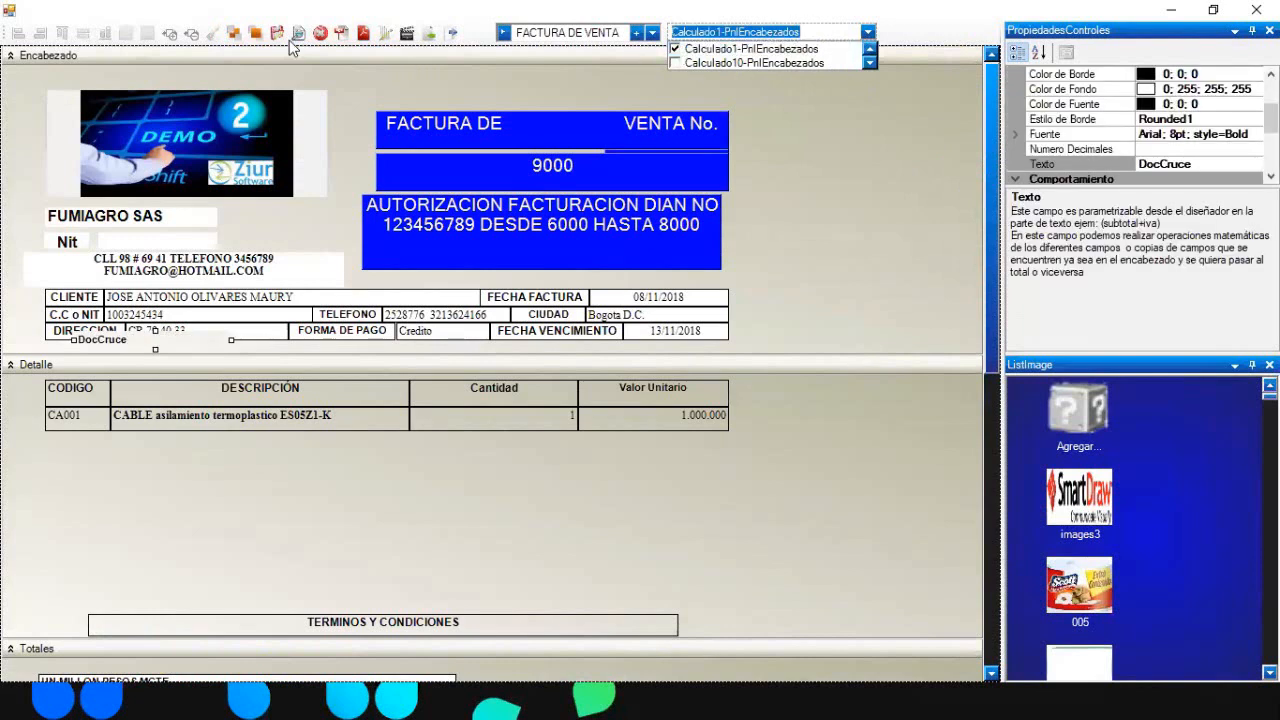
pyautogui.moveTo(194, 344); pyautogui.dragTo(492, 281)
pyautogui.click(782, 296)
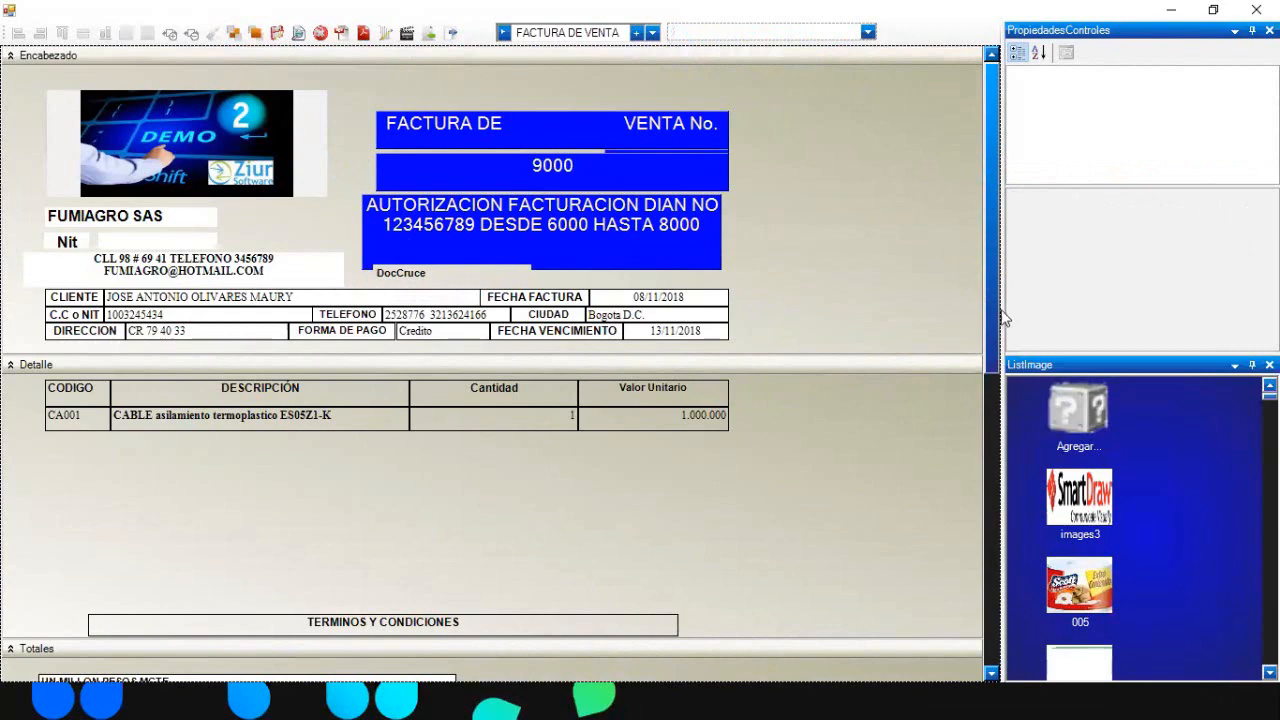
pyautogui.moveTo(988, 340); pyautogui.dragTo(988, 425)
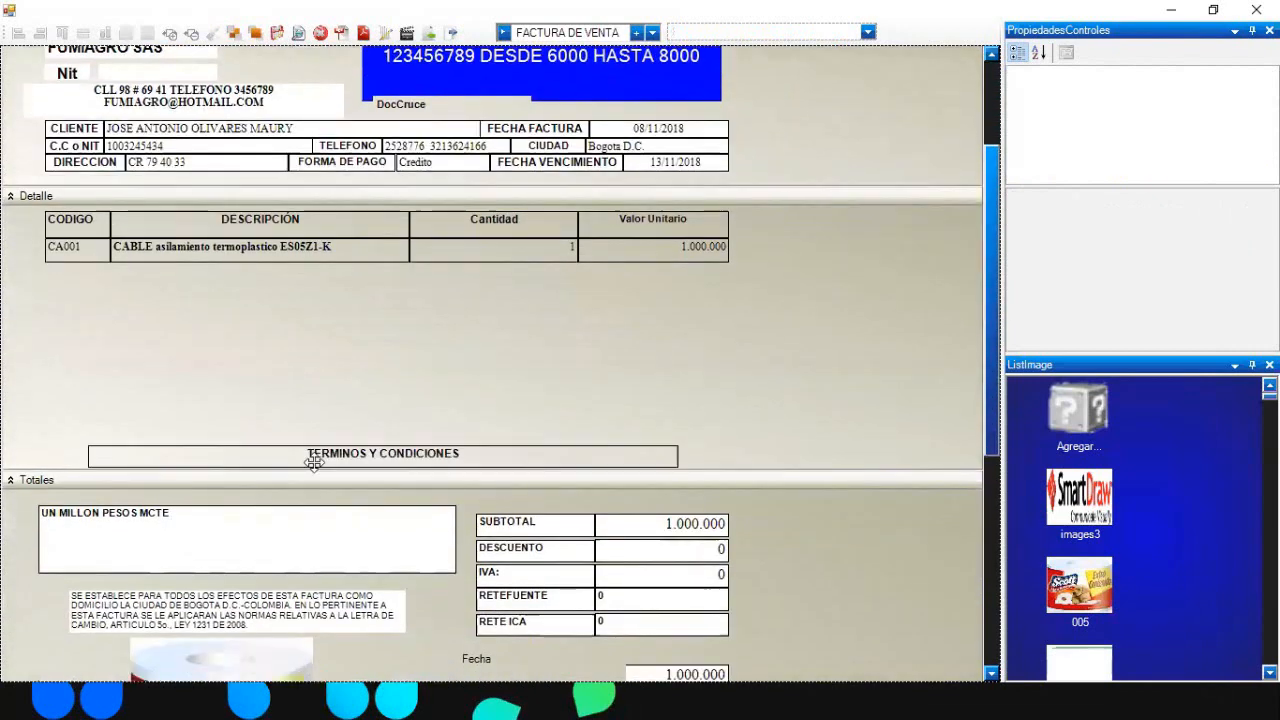
# - Copy the name TotalMovenLetras and paste it over DocCruce in the field's Texto property
pyautogui.click(243, 514)
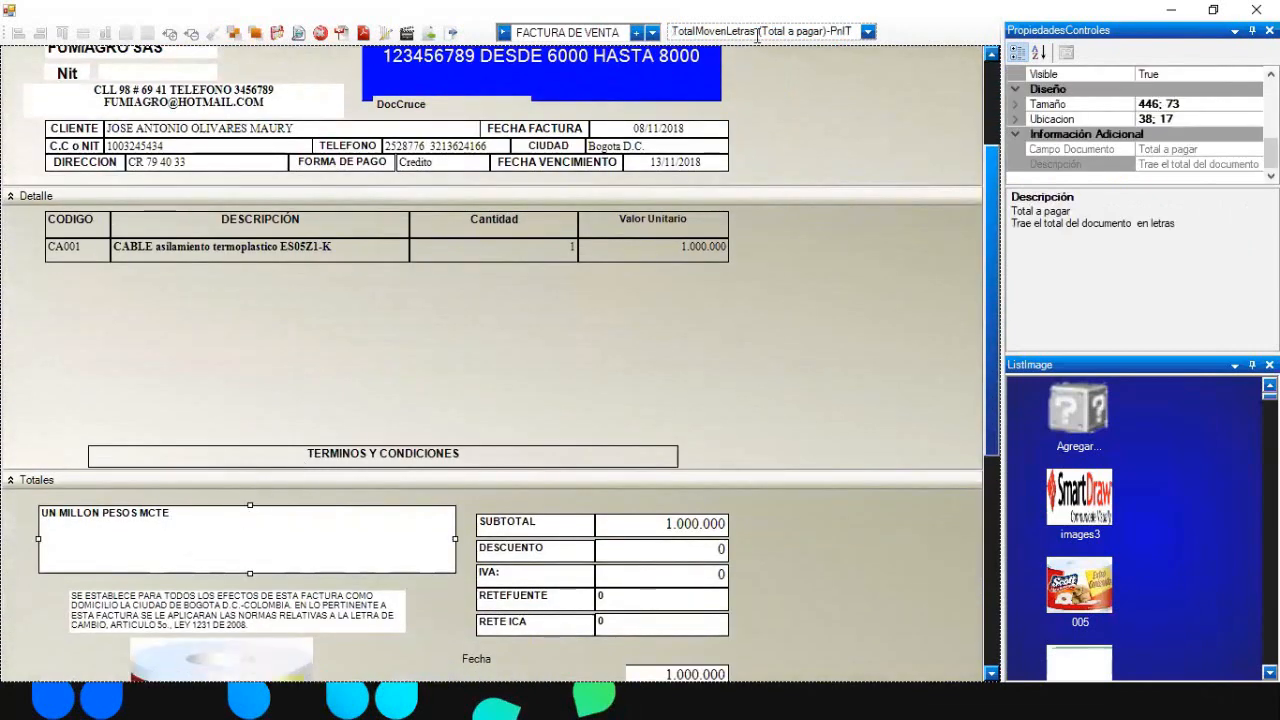
pyautogui.moveTo(757, 33); pyautogui.dragTo(665, 35)
pyautogui.hotkey('ctrl', 'c')
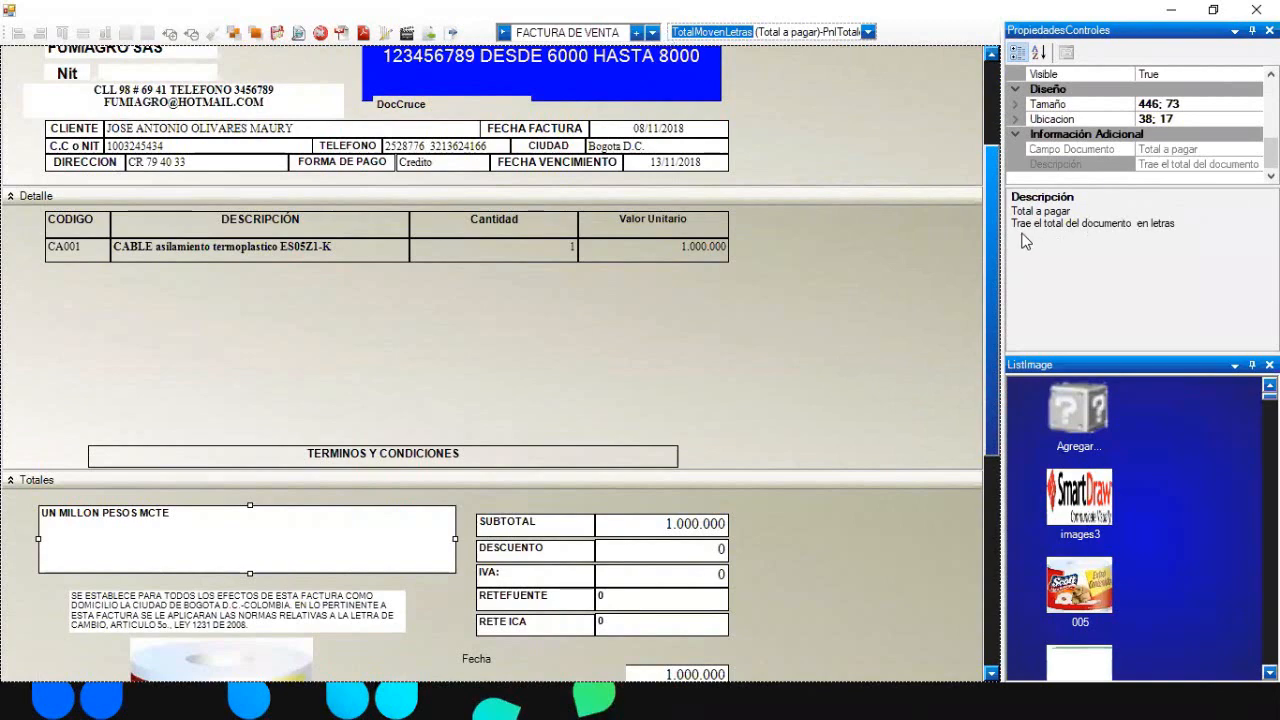
pyautogui.scroll(3, 466, 271)
pyautogui.click(459, 274)
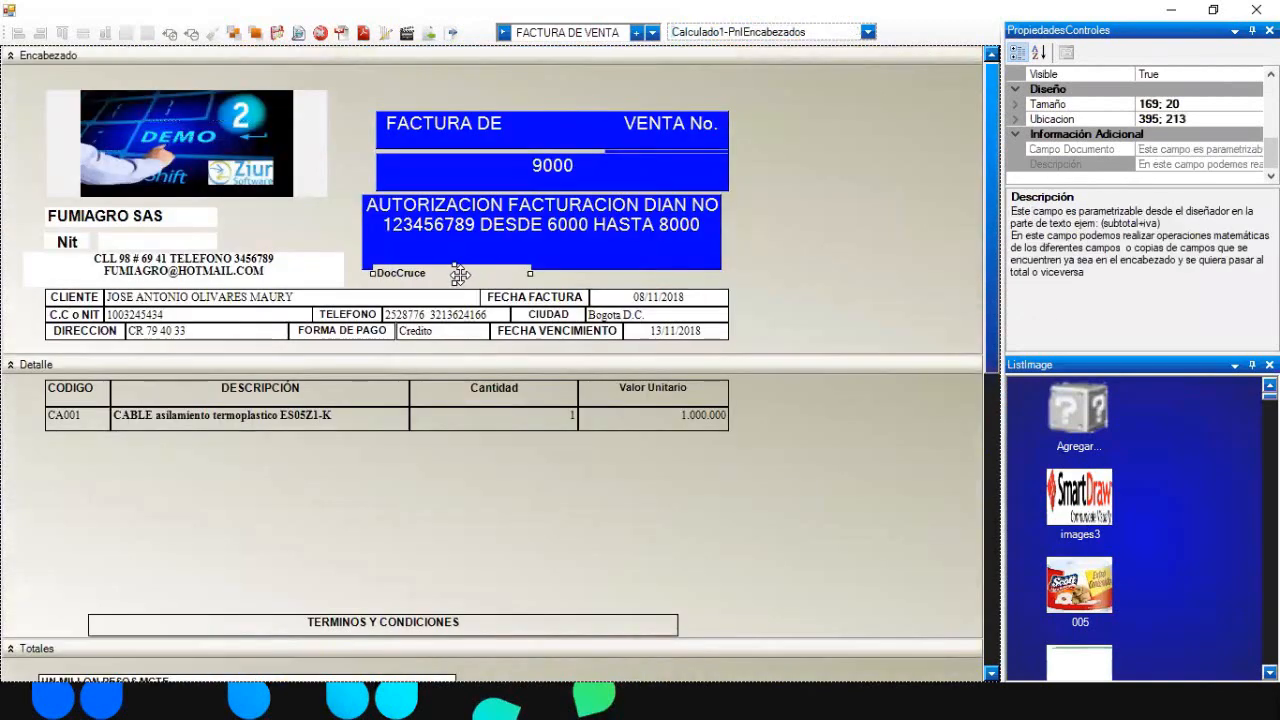
pyautogui.moveTo(1271, 151); pyautogui.dragTo(1271, 122)
pyautogui.click(1216, 148)
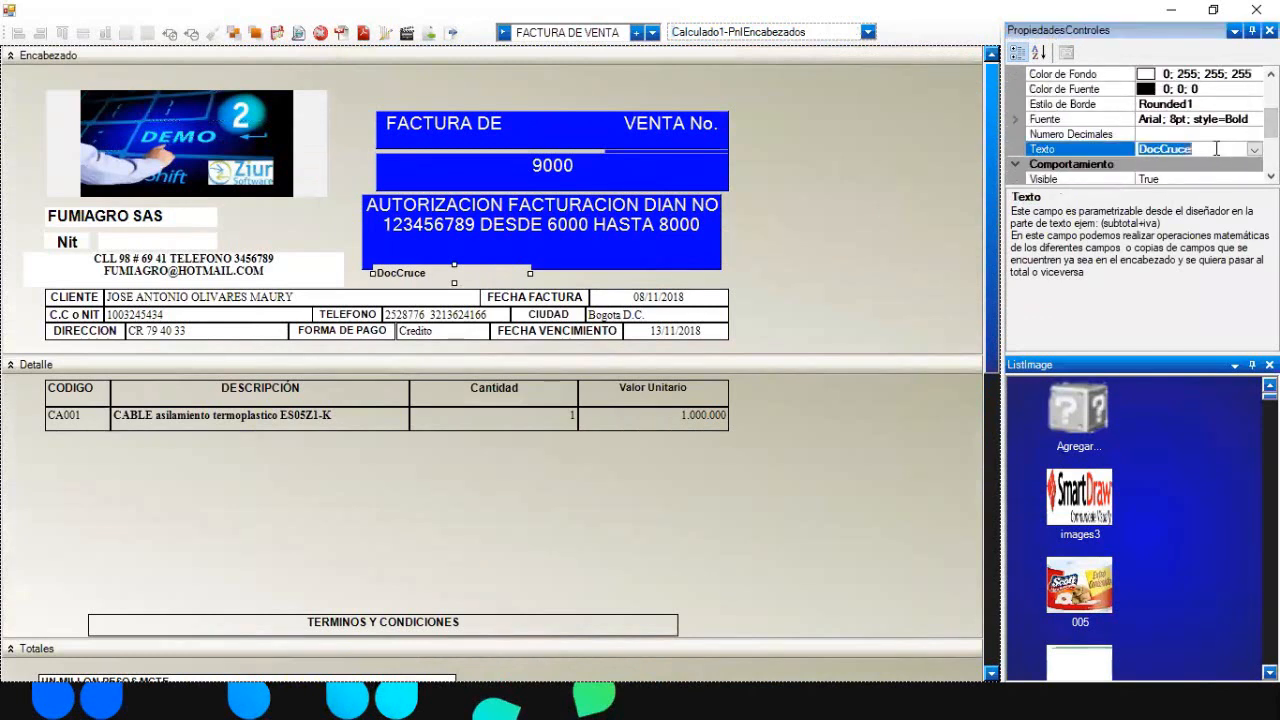
pyautogui.hotkey('ctrl', 'v')
pyautogui.click(838, 197)
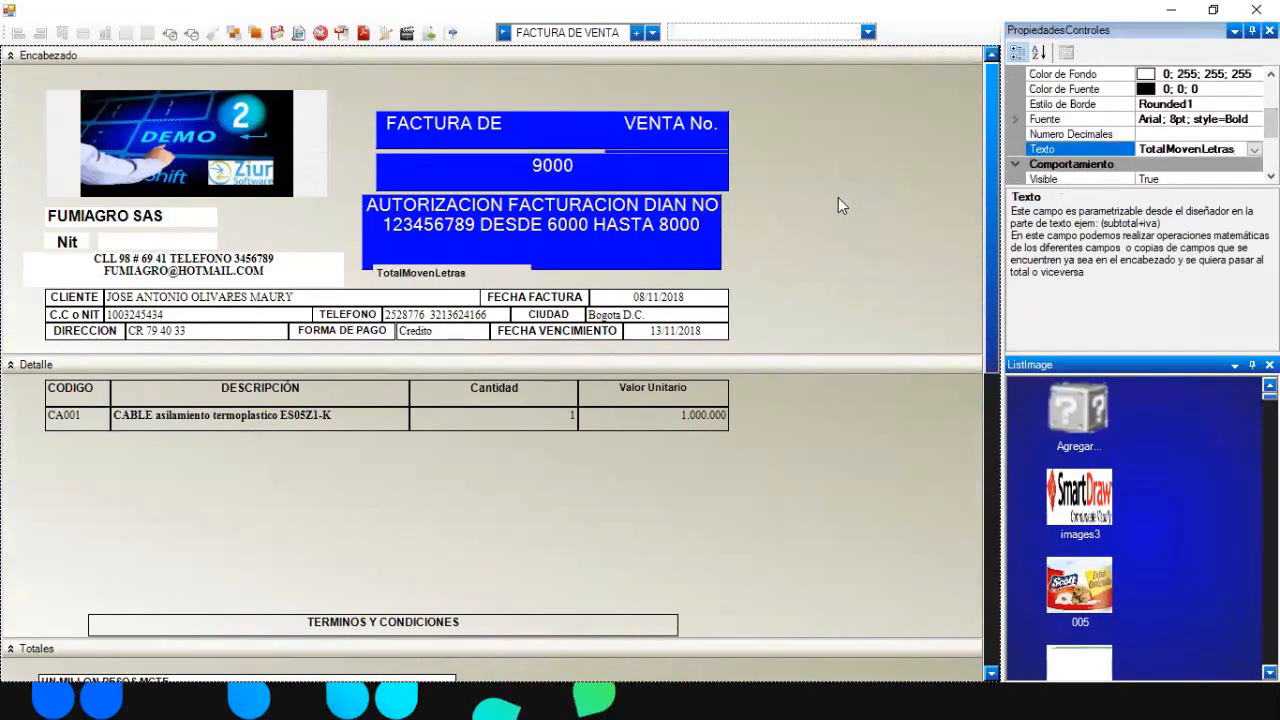
# - Enlarge the TotalMovenLetras header field's font and re-preview the 'UN MILLON PESOS MCTE' line
pyautogui.click(298, 34)
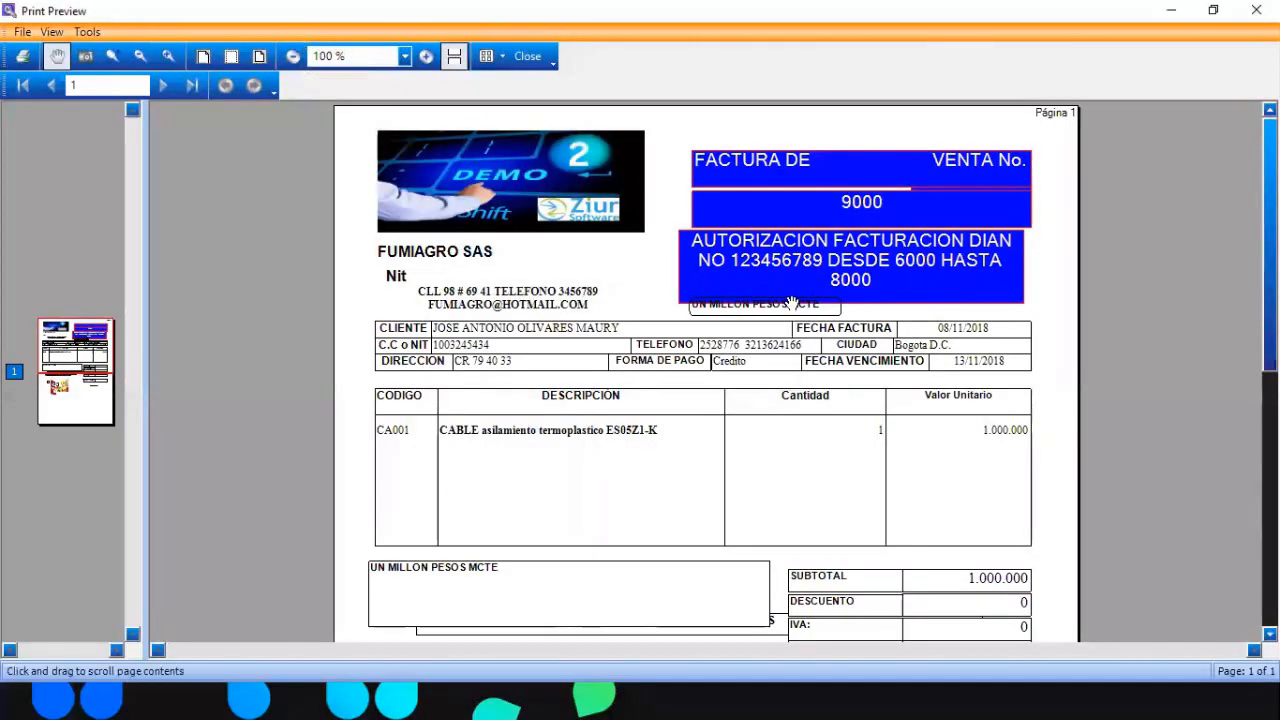
pyautogui.click(518, 50)
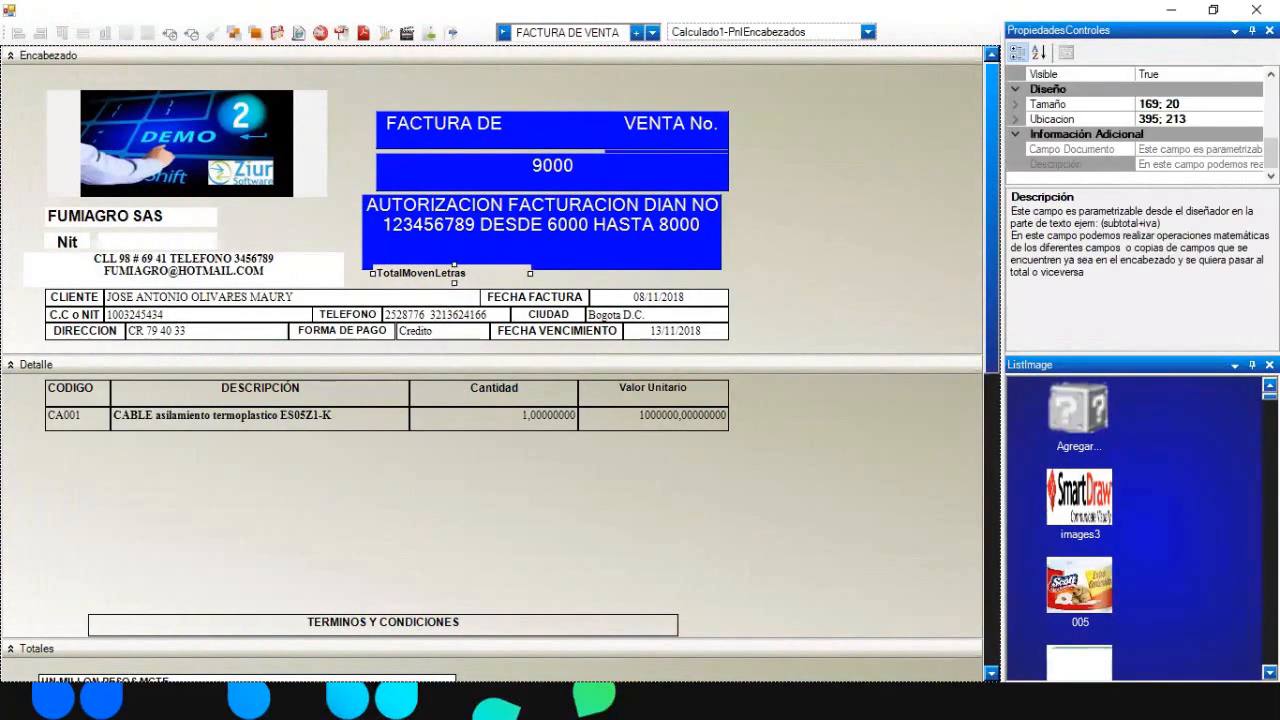
pyautogui.moveTo(1271, 153); pyautogui.dragTo(1271, 122)
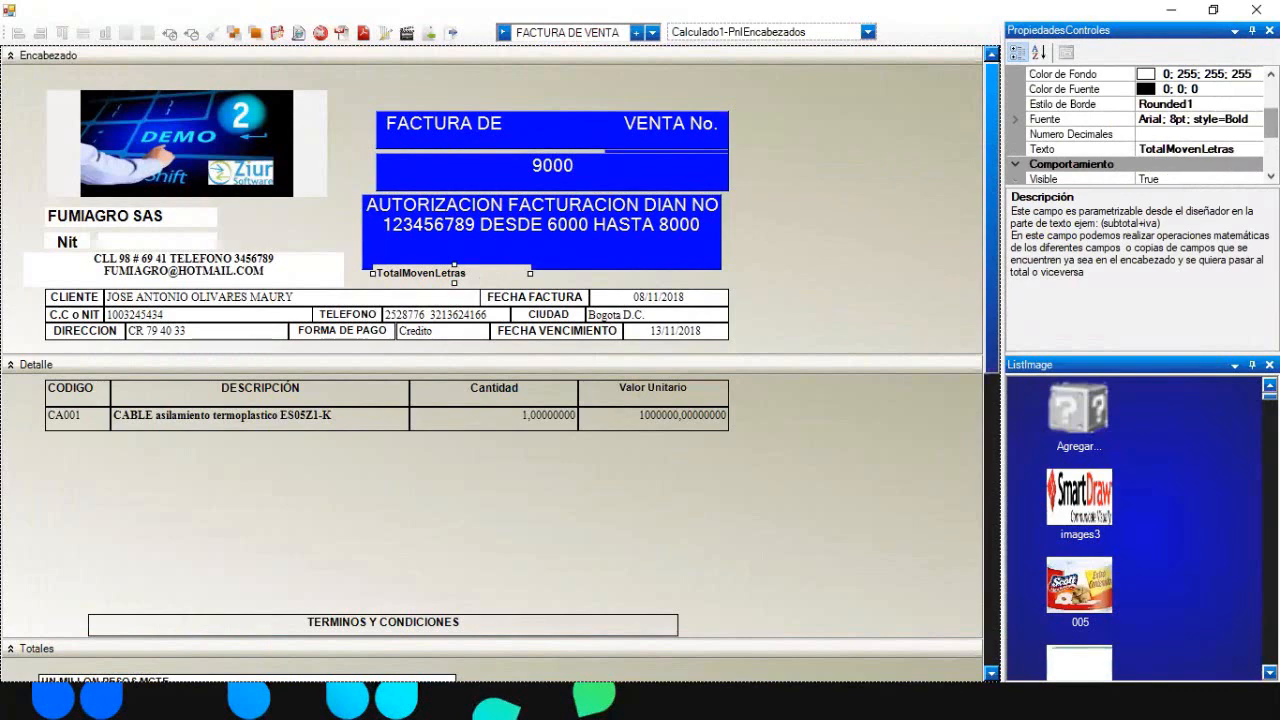
pyautogui.click(1180, 119)
pyautogui.click(1255, 120)
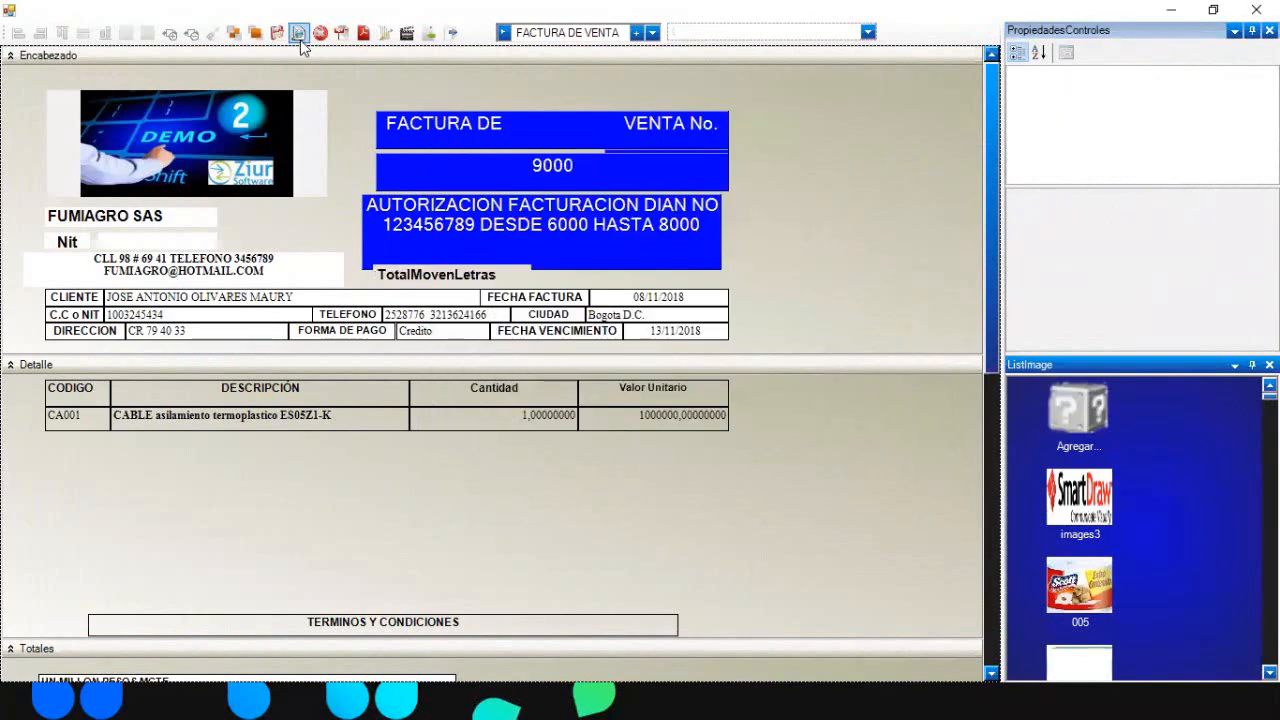
pyautogui.click(300, 37)
pyautogui.scroll(-5, 700, 370)
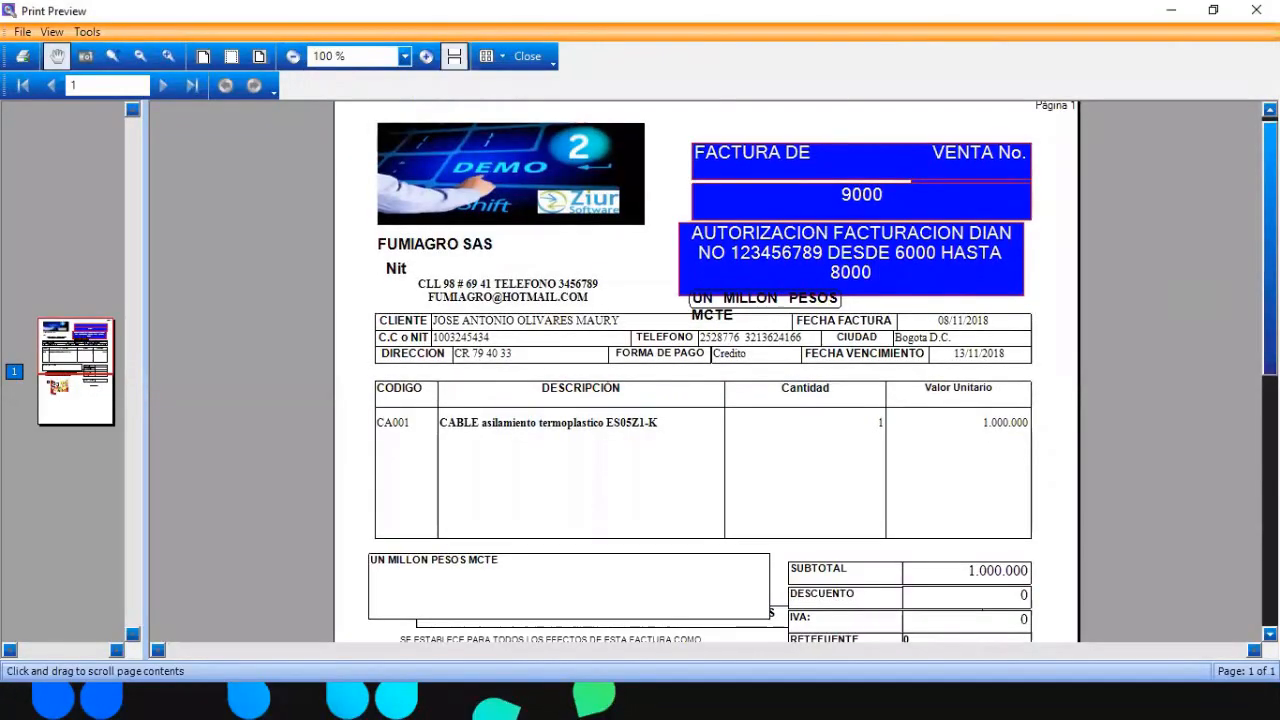
pyautogui.moveTo(1270, 484); pyautogui.dragTo(1209, 236)
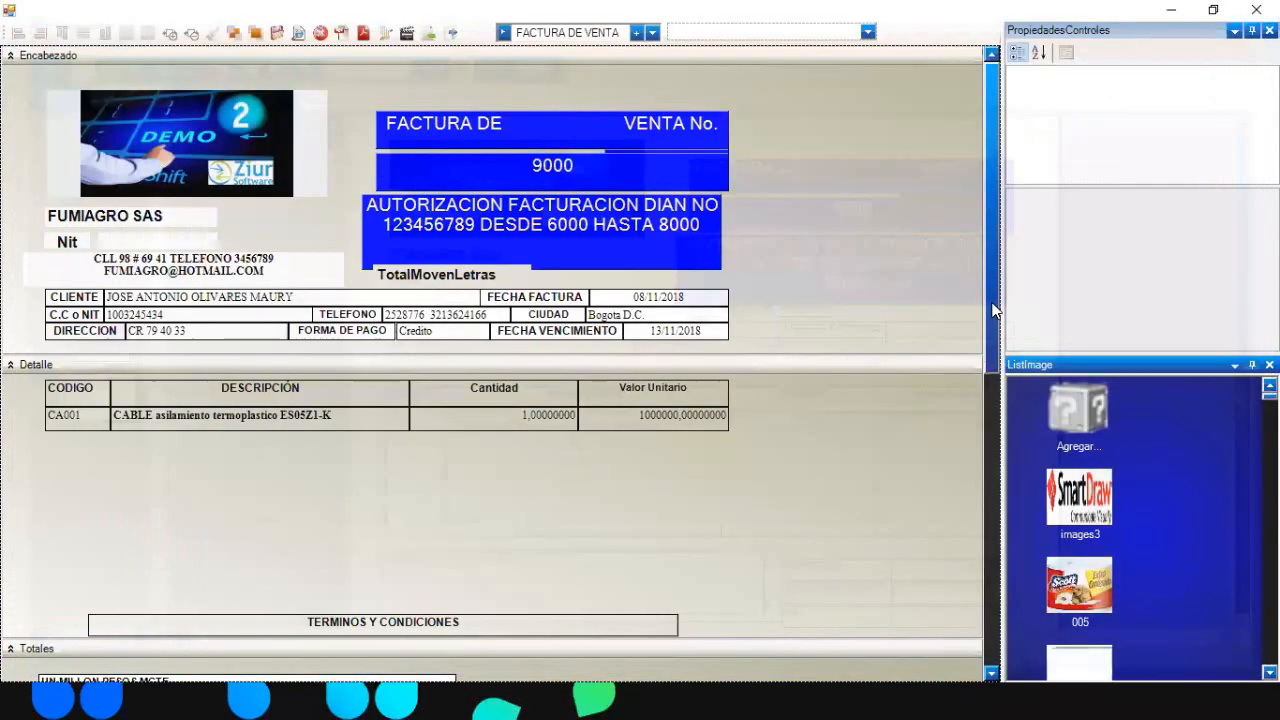
# - Change Calculado11's Texto from Fecha to Subtotal+
pyautogui.moveTo(994, 311); pyautogui.dragTo(1003, 499)
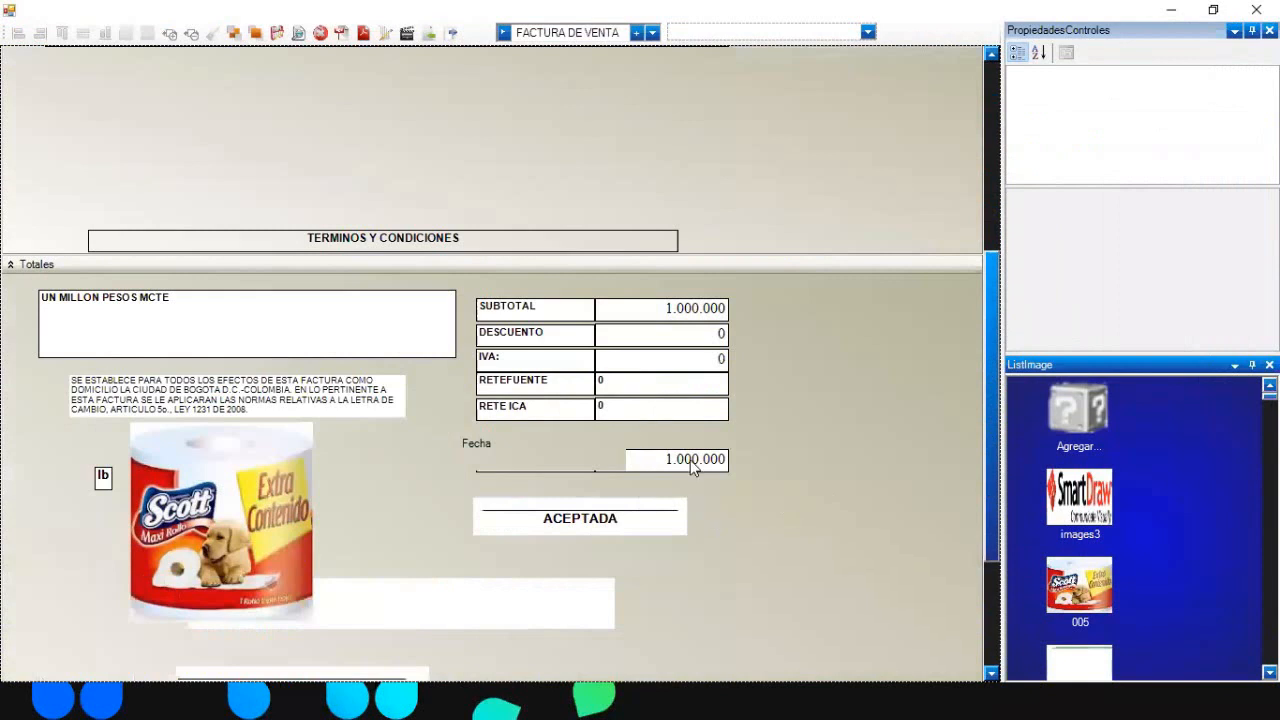
pyautogui.click(509, 456)
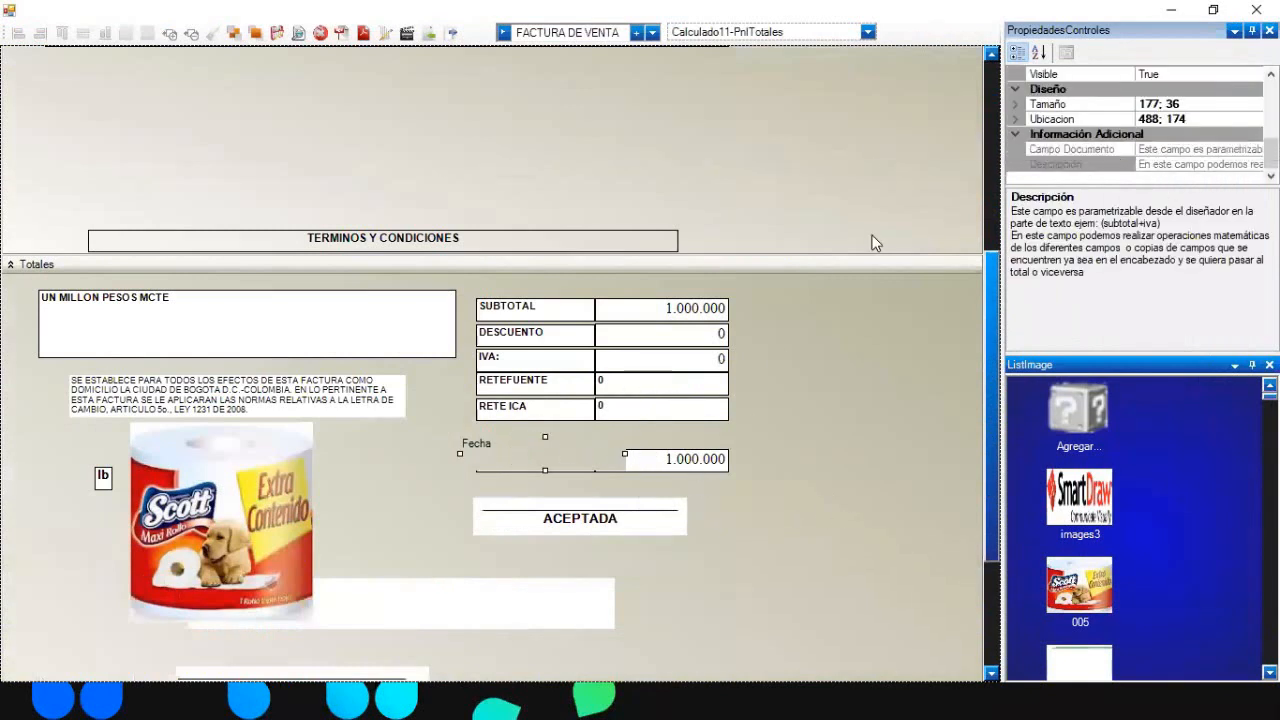
pyautogui.click(662, 305)
pyautogui.scroll(2, 1213, 115)
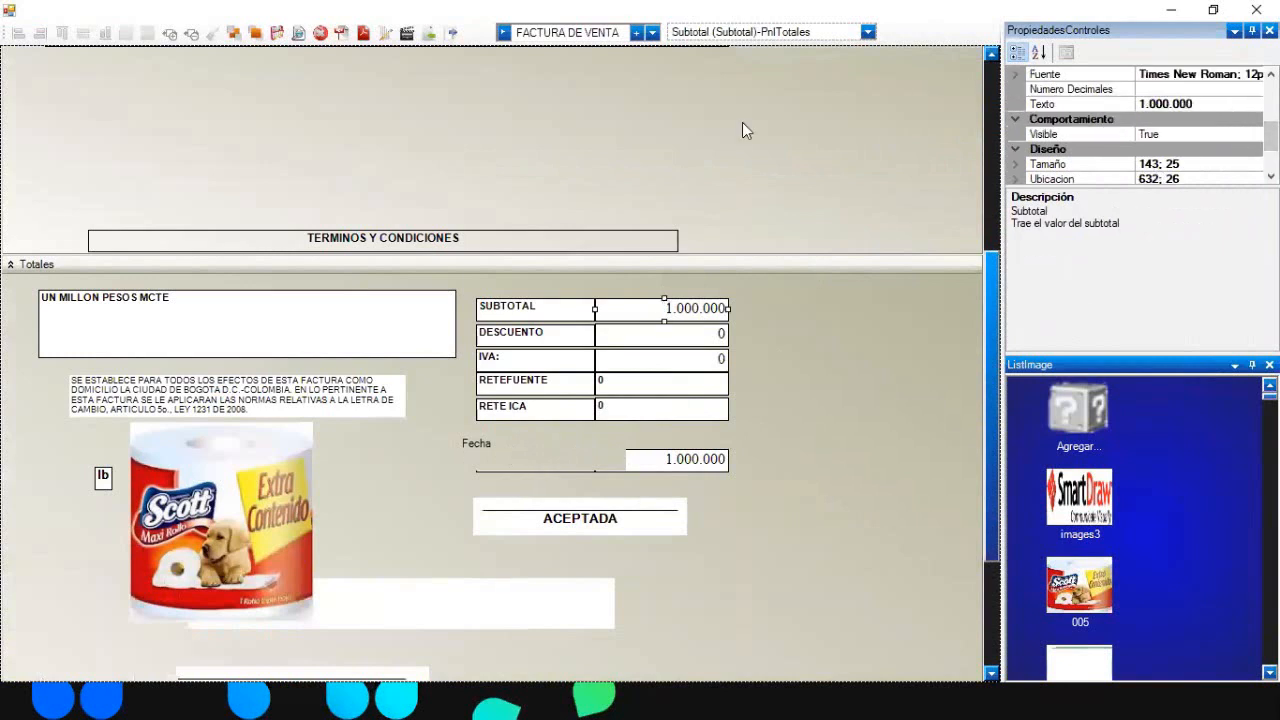
pyautogui.click(503, 450)
pyautogui.scroll(1, 1210, 79)
pyautogui.click(1210, 78)
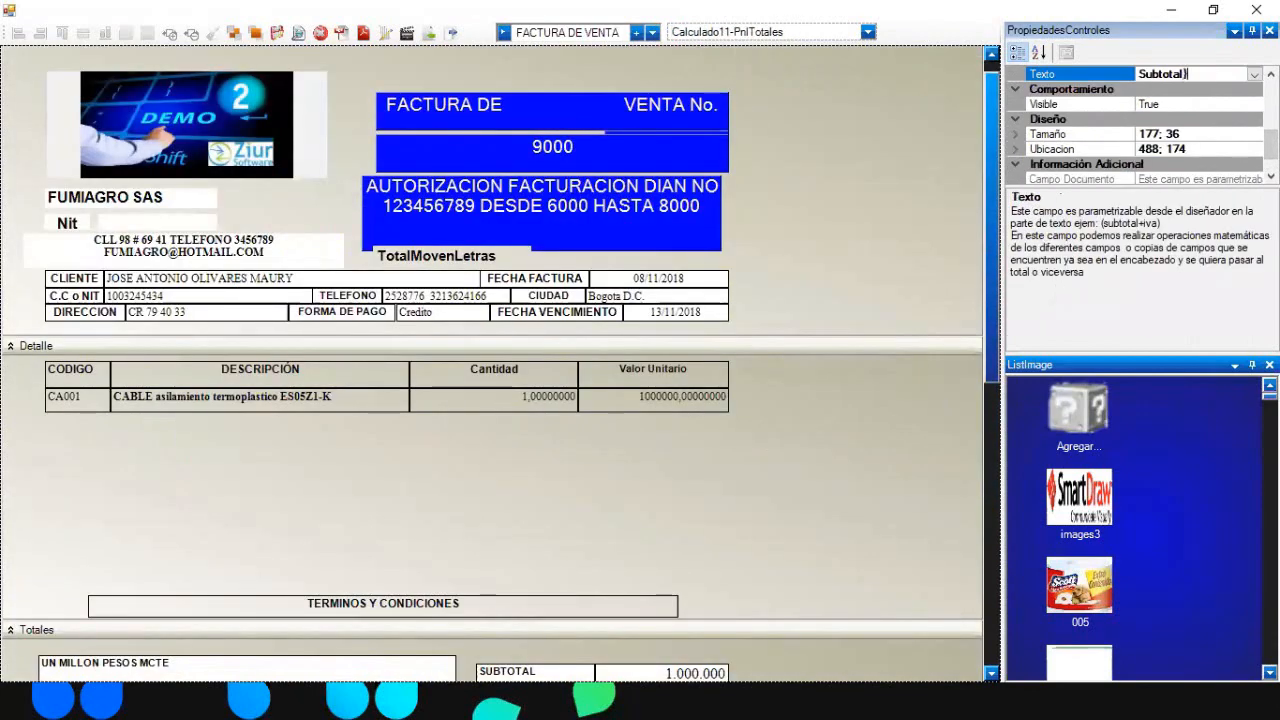
pyautogui.click(951, 404)
# - Copy TotalGridMov, paste it after Subtotal+, and preview the result '1000000TotalGridMov'
pyautogui.scroll(-3, 971, 489)
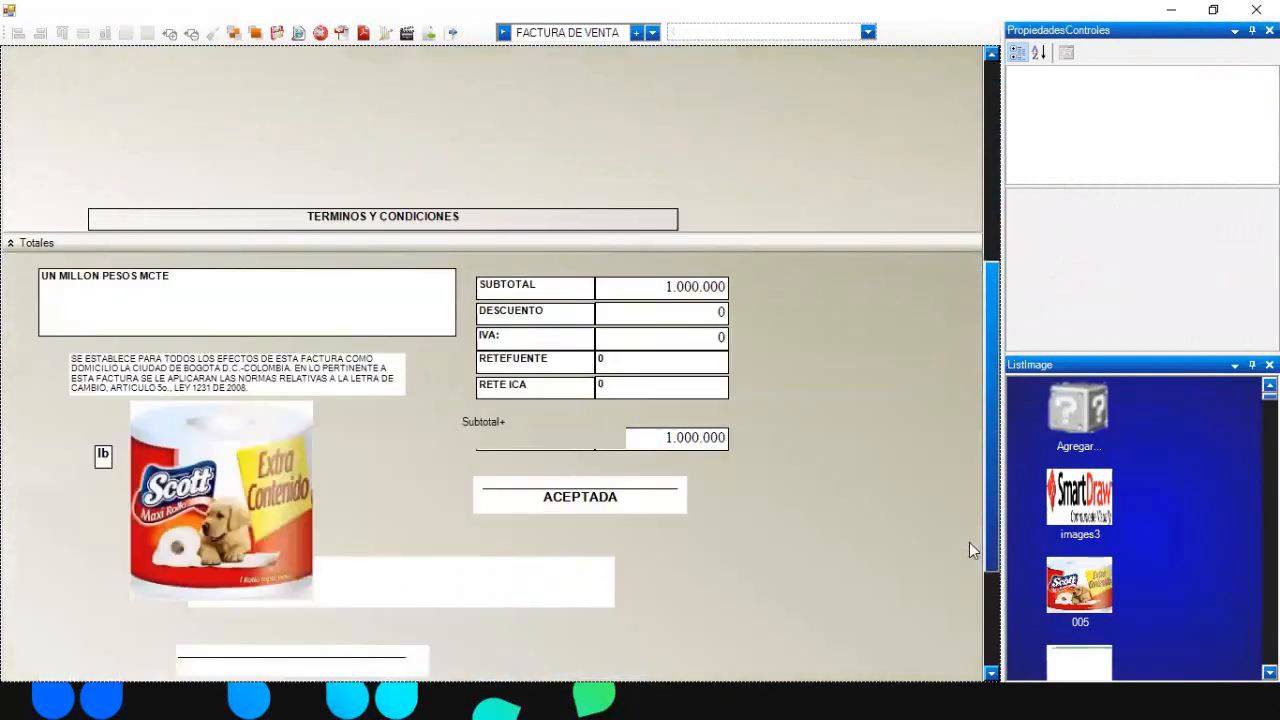
pyautogui.click(688, 437)
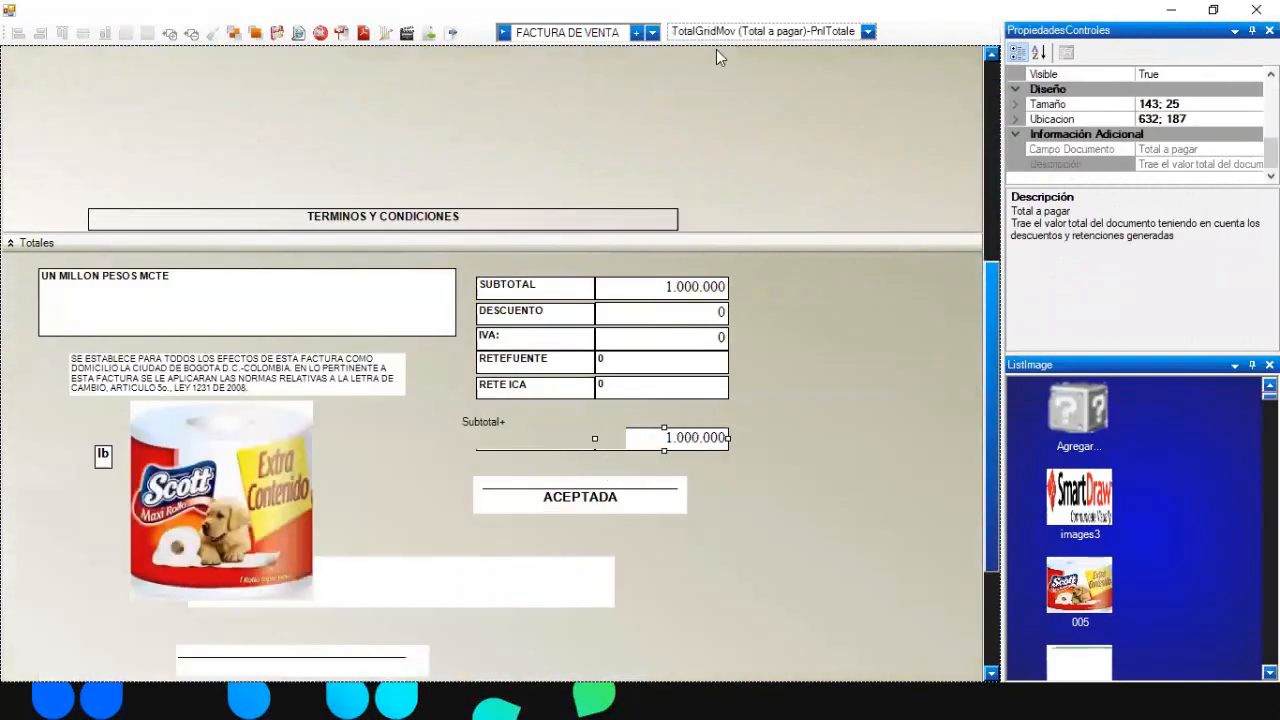
pyautogui.scroll(2, 1270, 150)
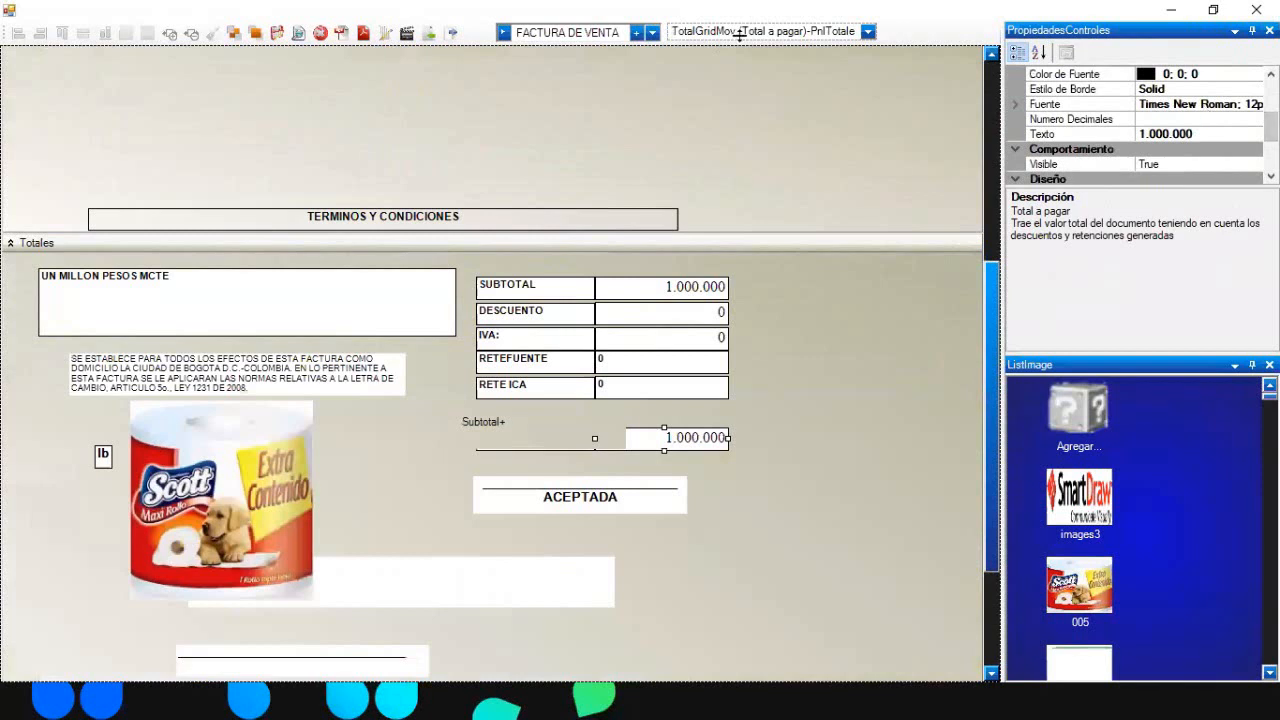
pyautogui.moveTo(739, 34); pyautogui.dragTo(641, 38)
pyautogui.hotkey('ctrl', 'c')
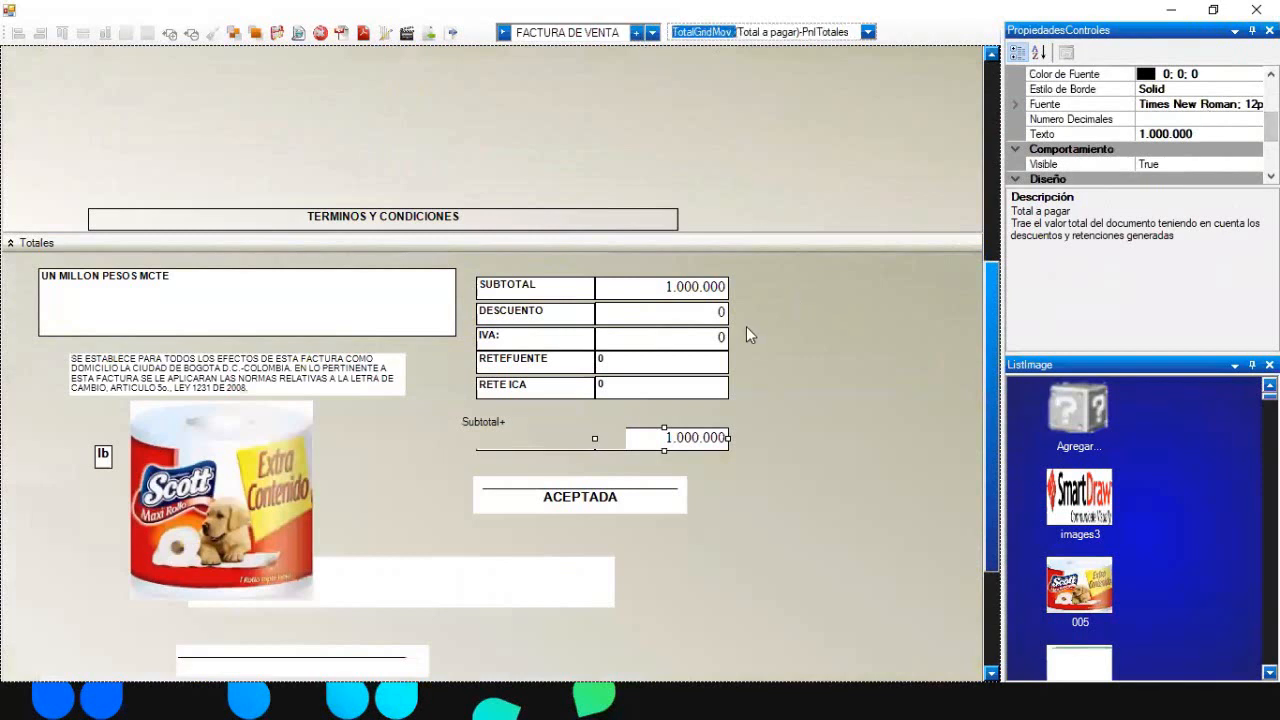
pyautogui.click(561, 434)
pyautogui.scroll(4, 561, 434)
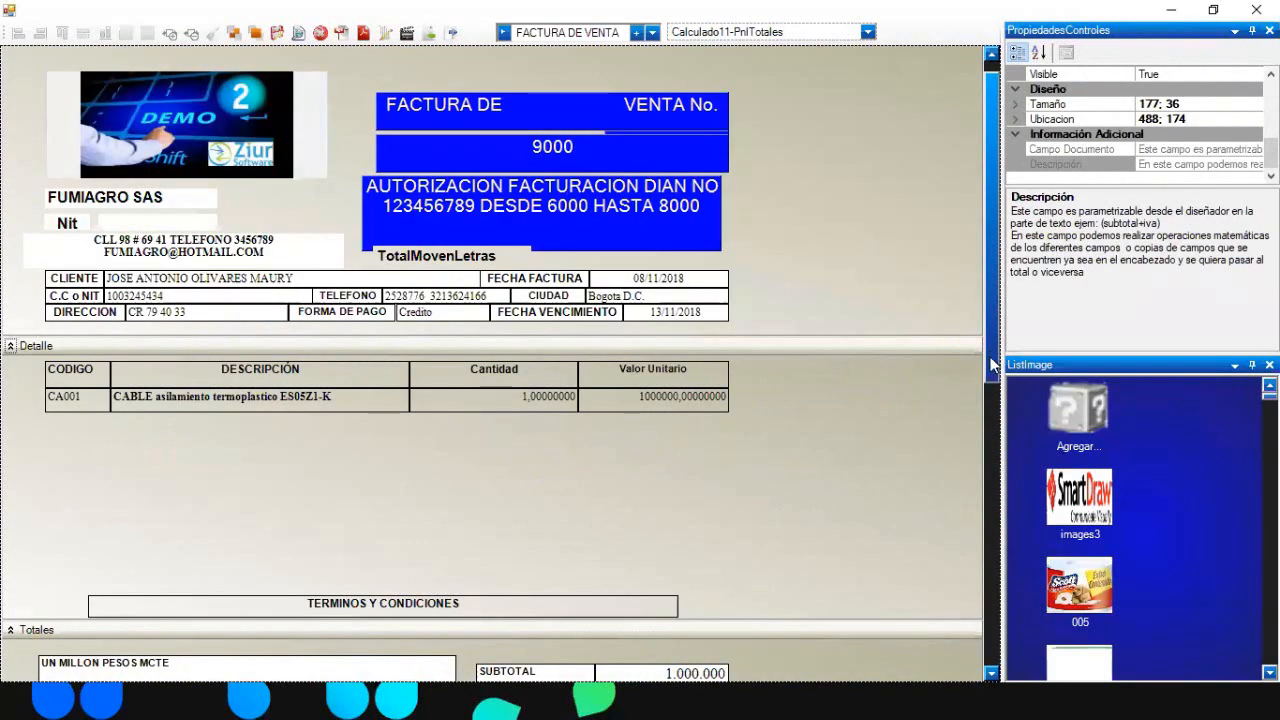
pyautogui.scroll(-4, 978, 343)
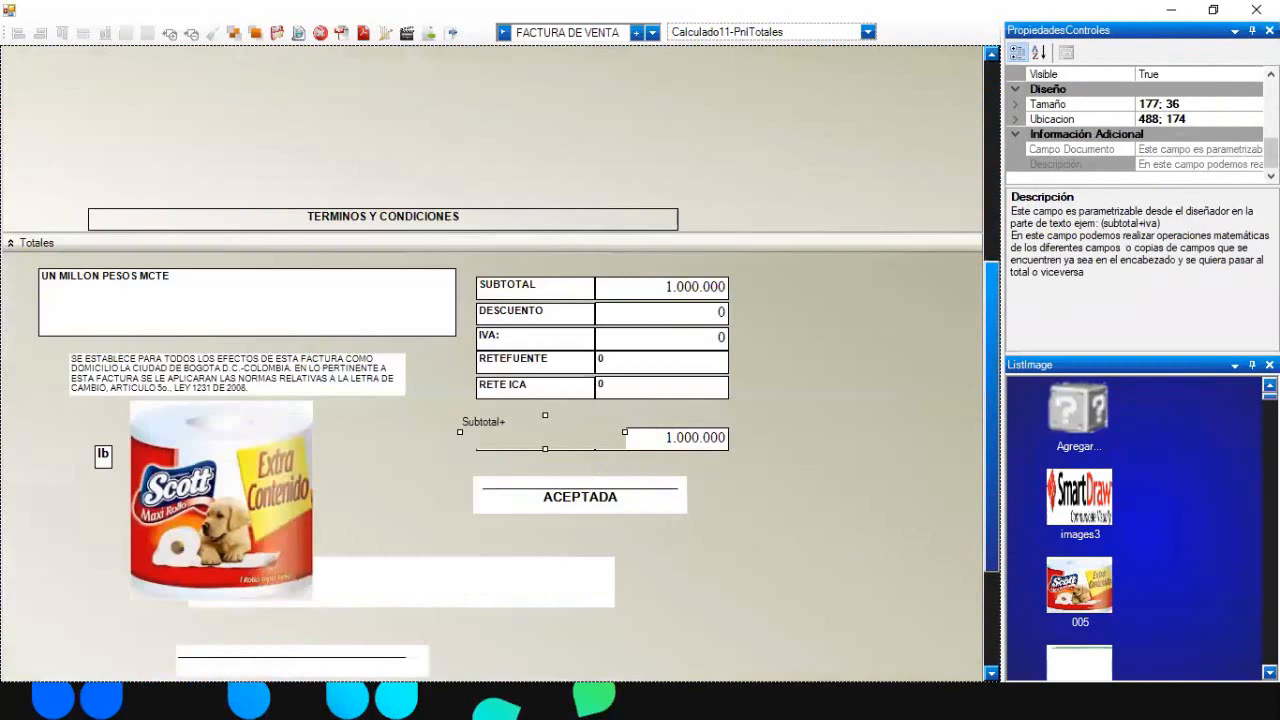
pyautogui.moveTo(1271, 153); pyautogui.dragTo(1271, 136)
pyautogui.click(1241, 118)
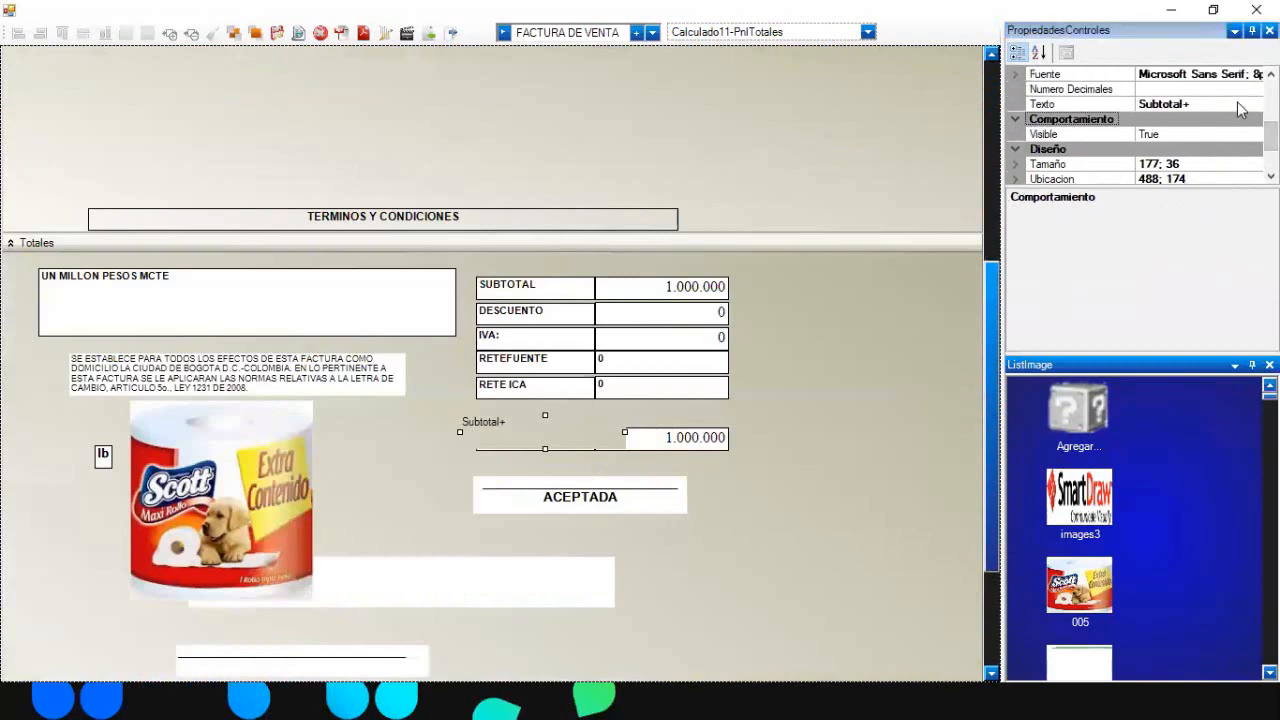
pyautogui.click(1239, 104)
pyautogui.hotkey('ctrl', 'v')
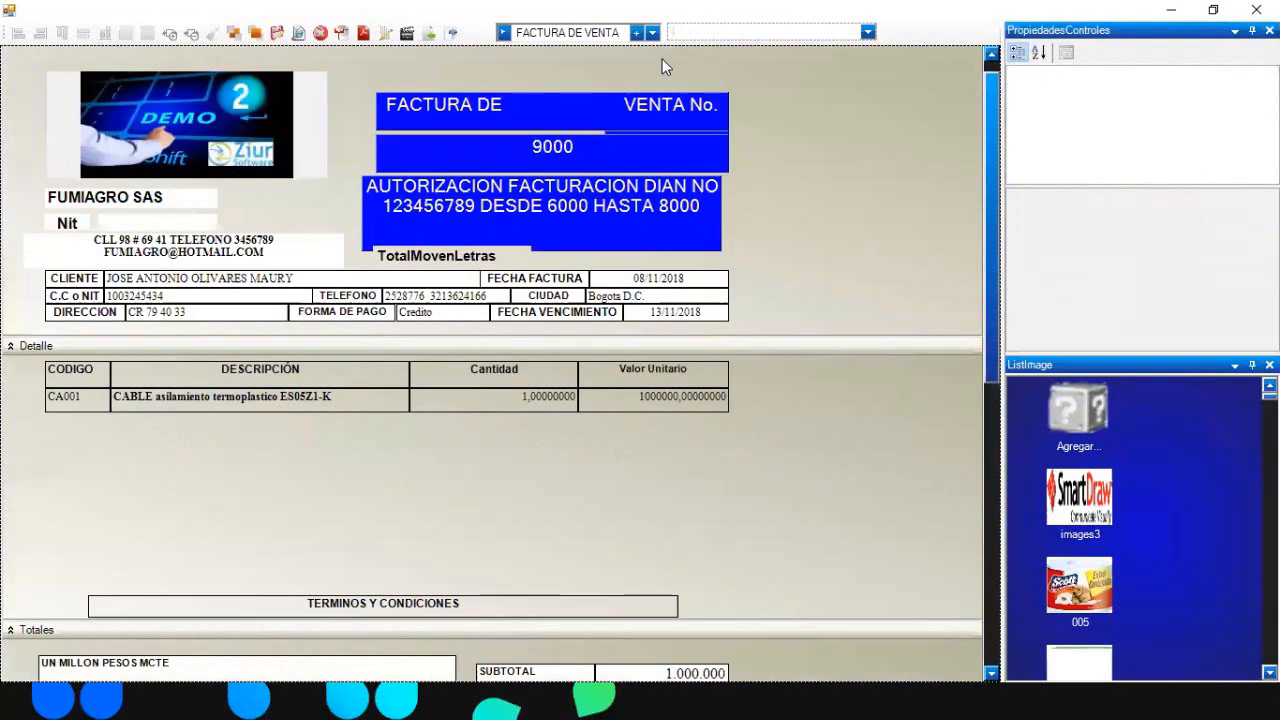
pyautogui.click(298, 33)
# - Scroll through the invoice print preview, close it, and reopen the report field list
pyautogui.scroll(-3, 657, 223)
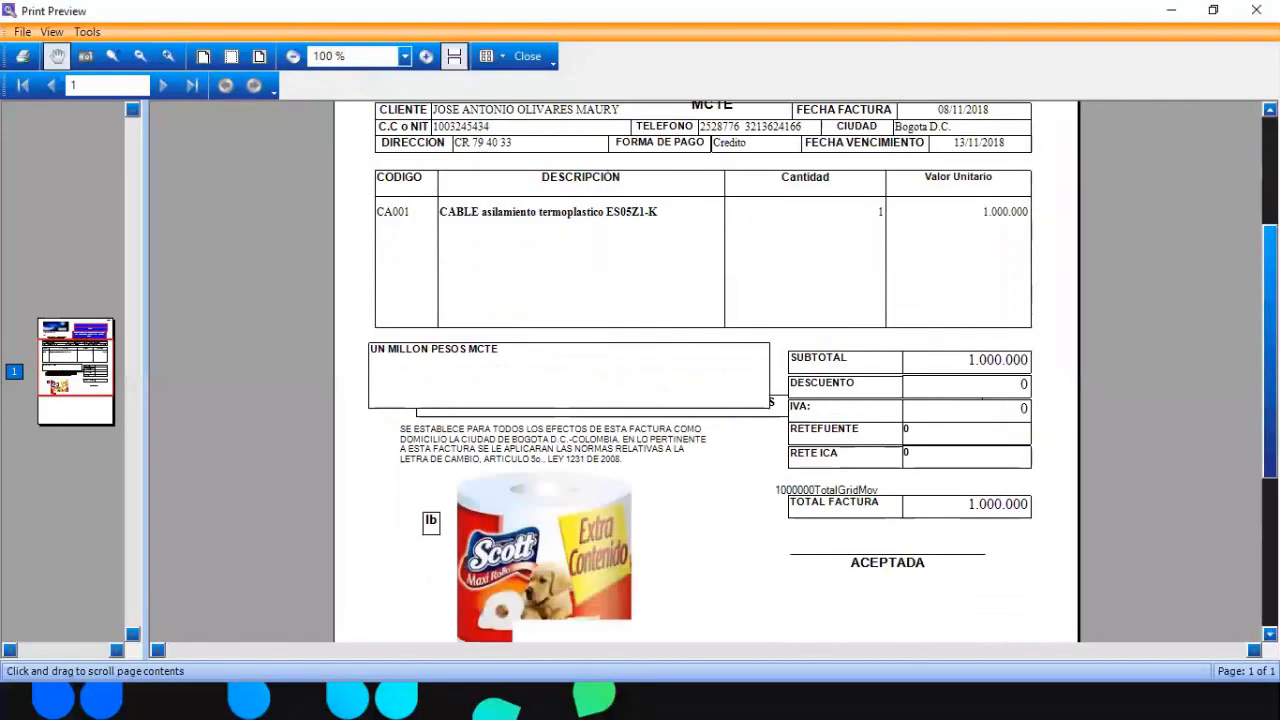
pyautogui.scroll(1, 836, 541)
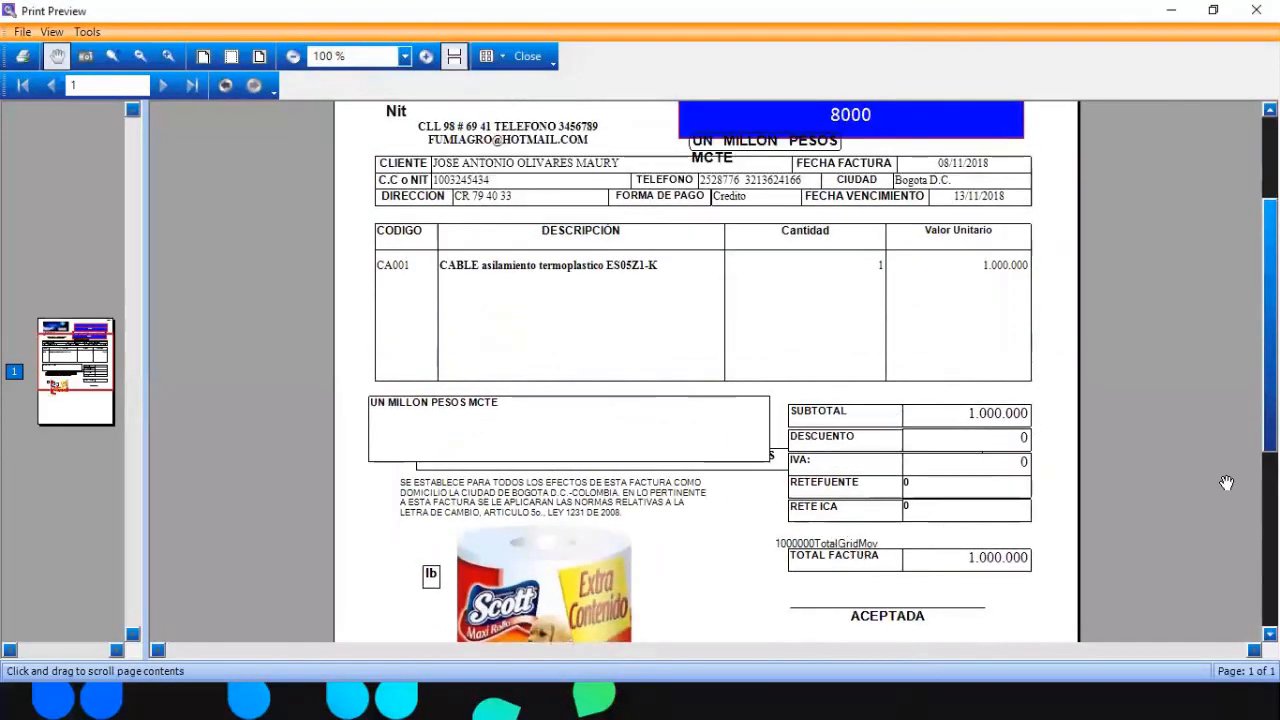
pyautogui.scroll(3, 706, 370)
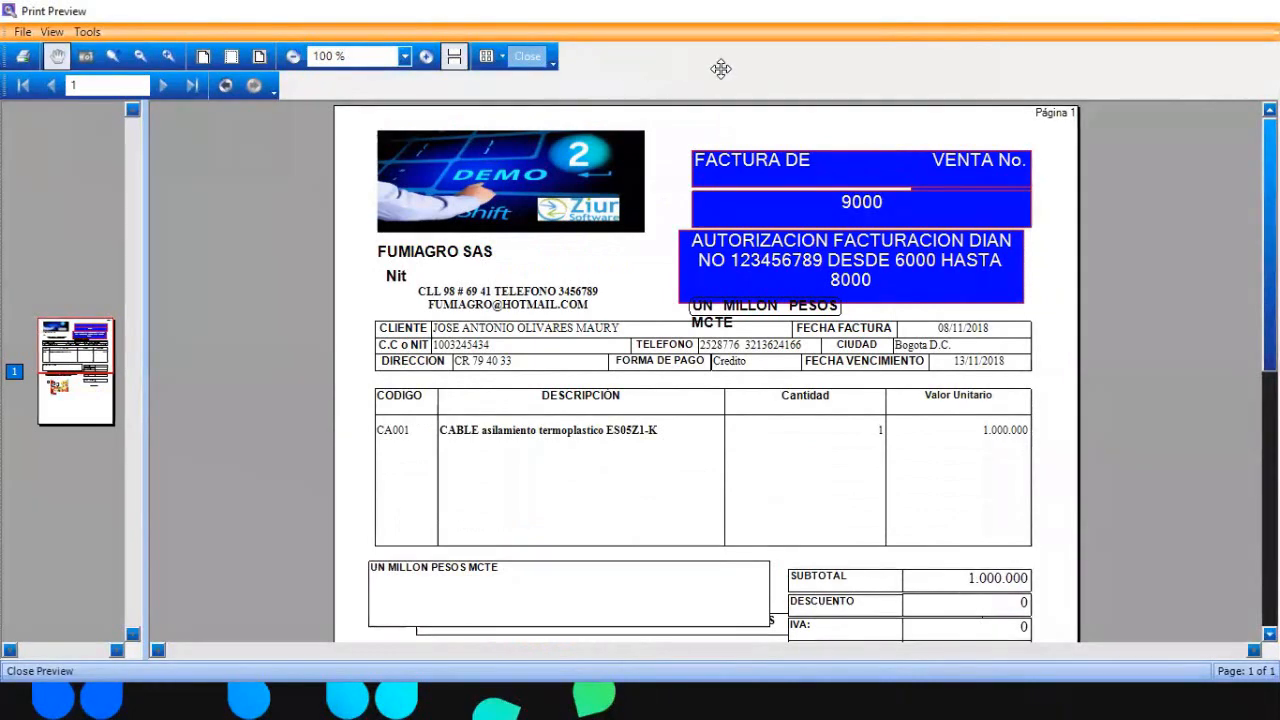
pyautogui.press('Escape')
pyautogui.click(867, 33)
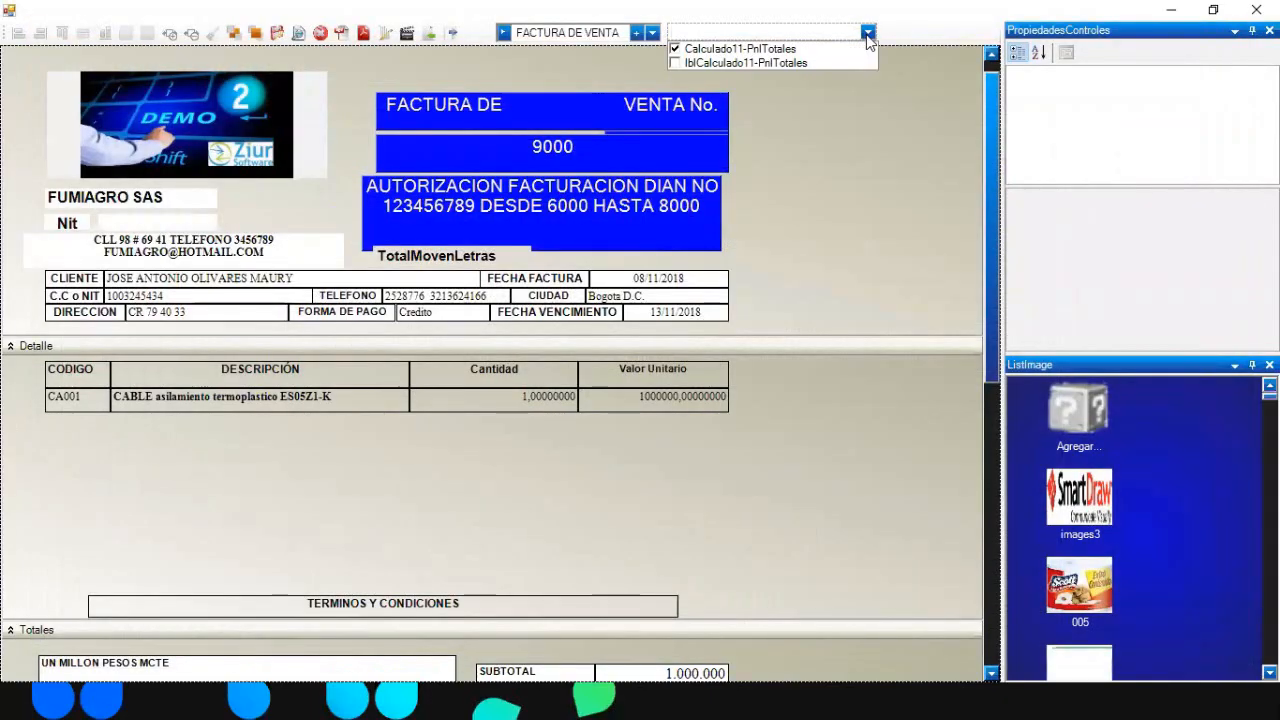
pyautogui.click(890, 168)
pyautogui.write('VA')
pyautogui.click(868, 40)
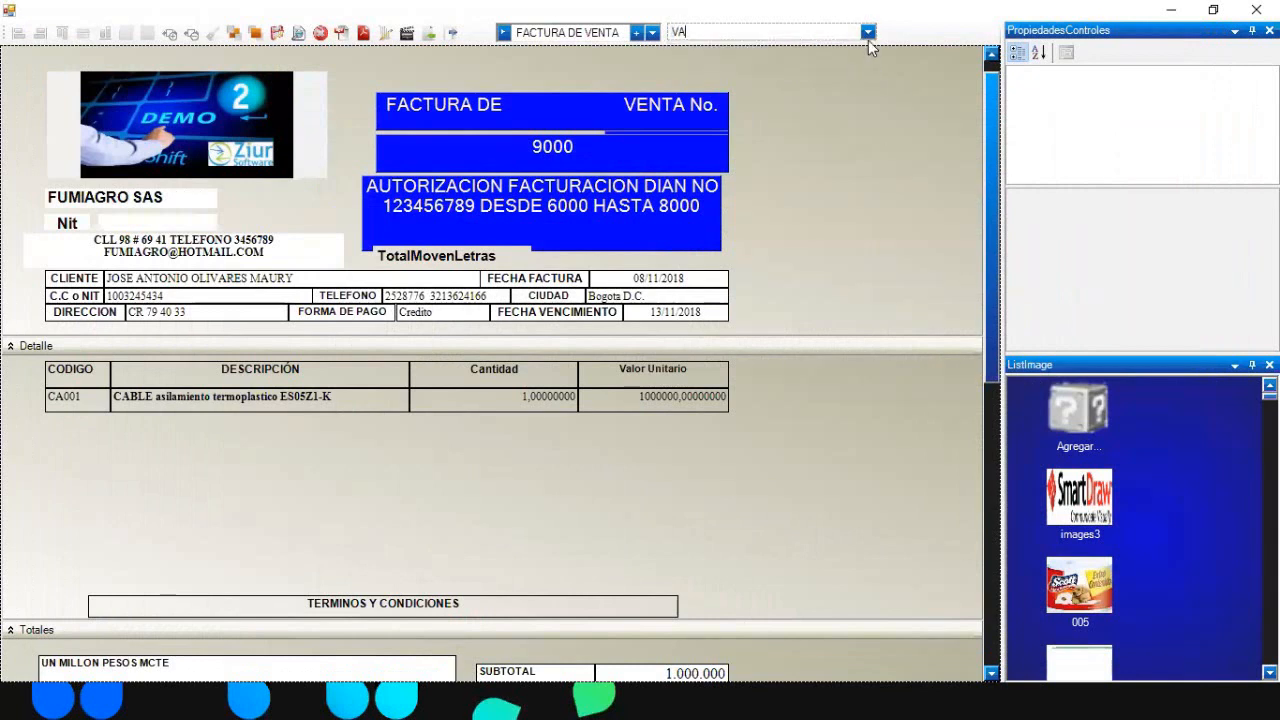
pyautogui.click(868, 32)
pyautogui.click(870, 147)
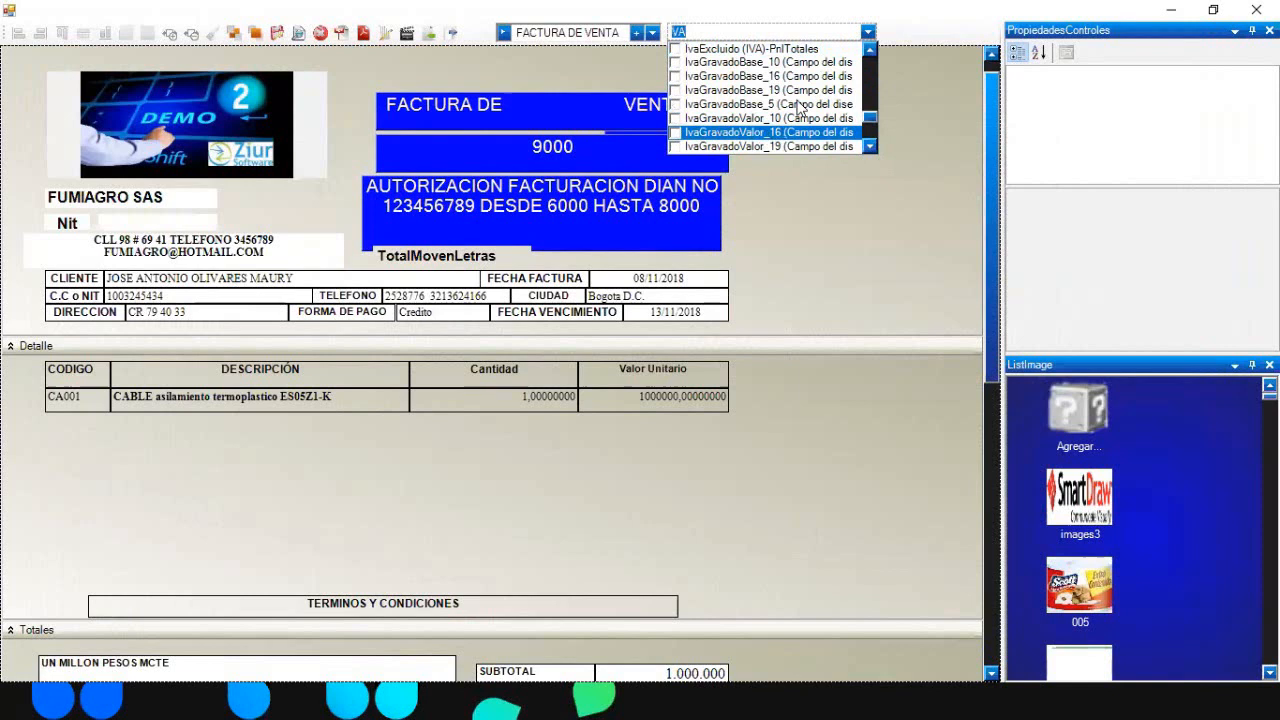
pyautogui.click(870, 147)
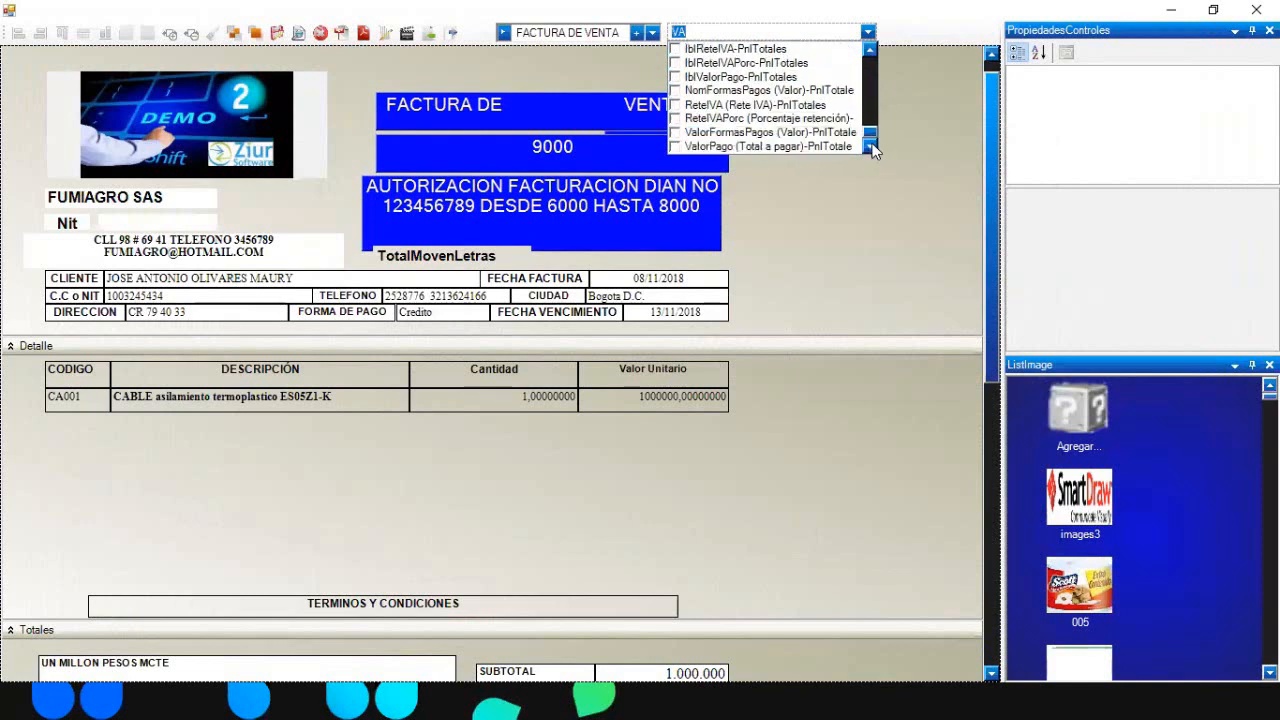
pyautogui.click(869, 46)
pyautogui.click(868, 42)
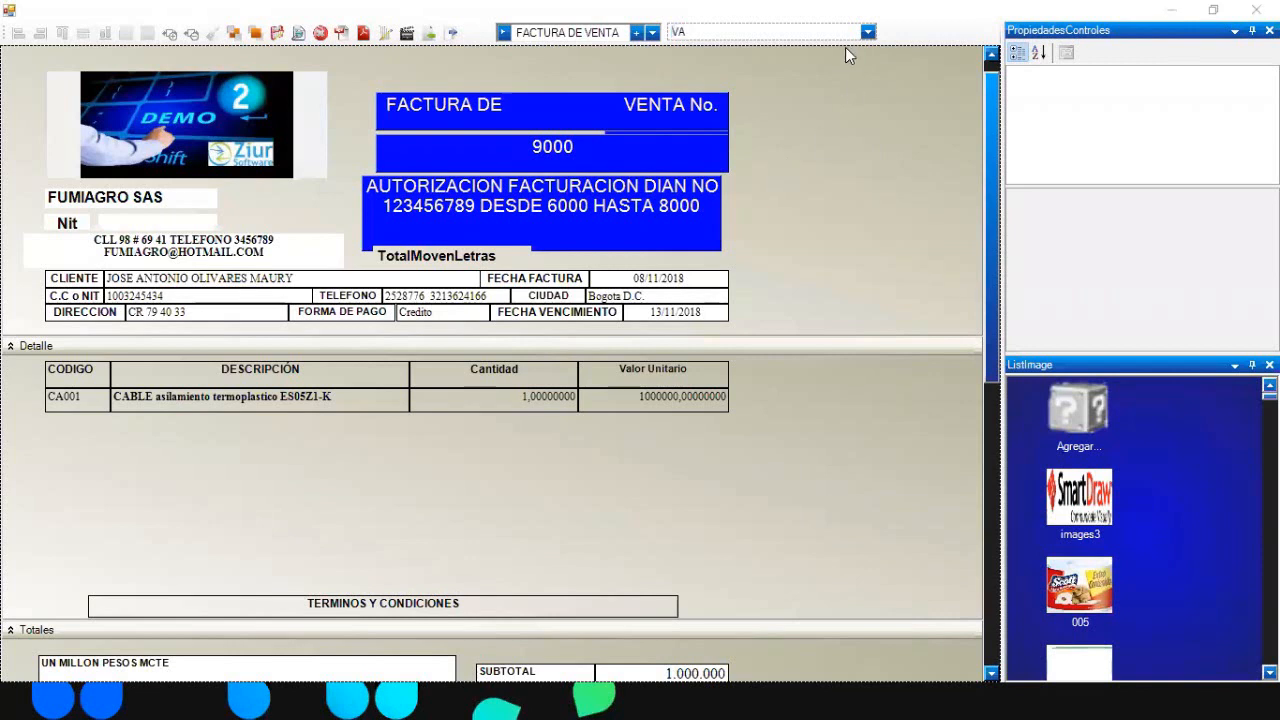
# - Filter the field list by '0NS' and add the consumption-tax total label and value field
pyautogui.click(867, 32)
pyautogui.write('0')
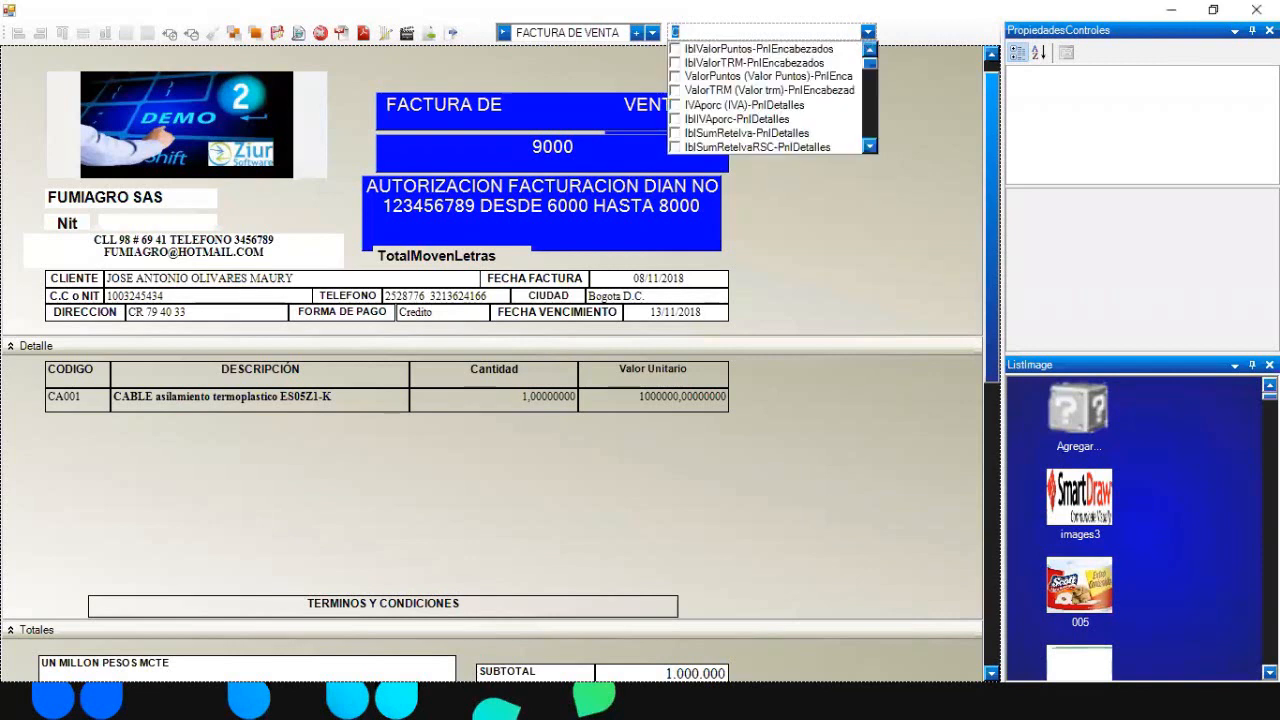
pyautogui.write('NSU')
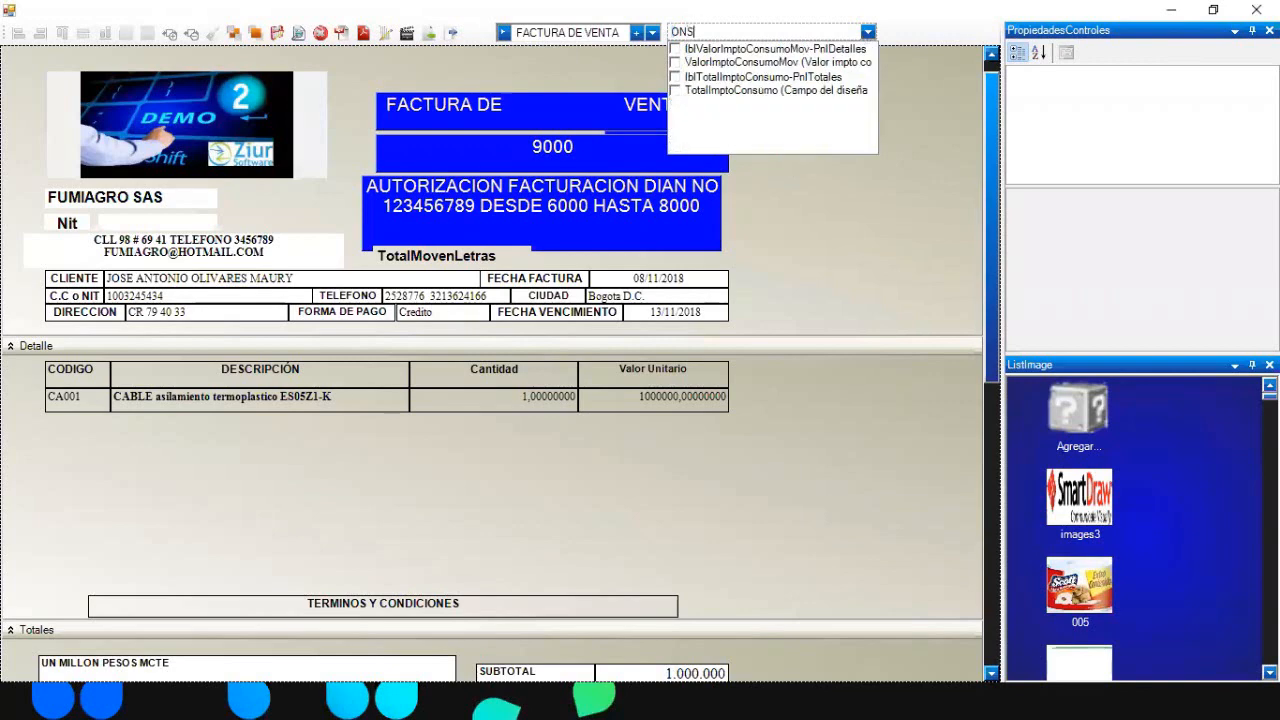
pyautogui.click(988, 223)
pyautogui.moveTo(988, 223); pyautogui.dragTo(982, 379)
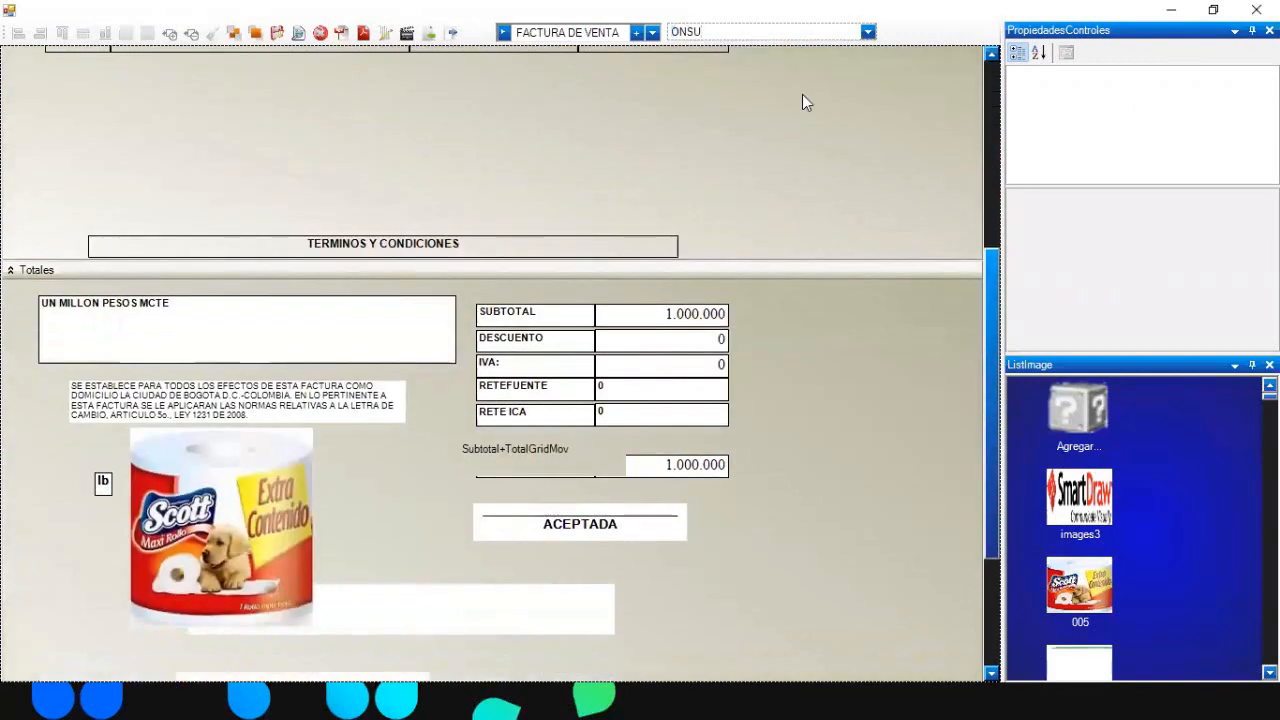
pyautogui.click(867, 32)
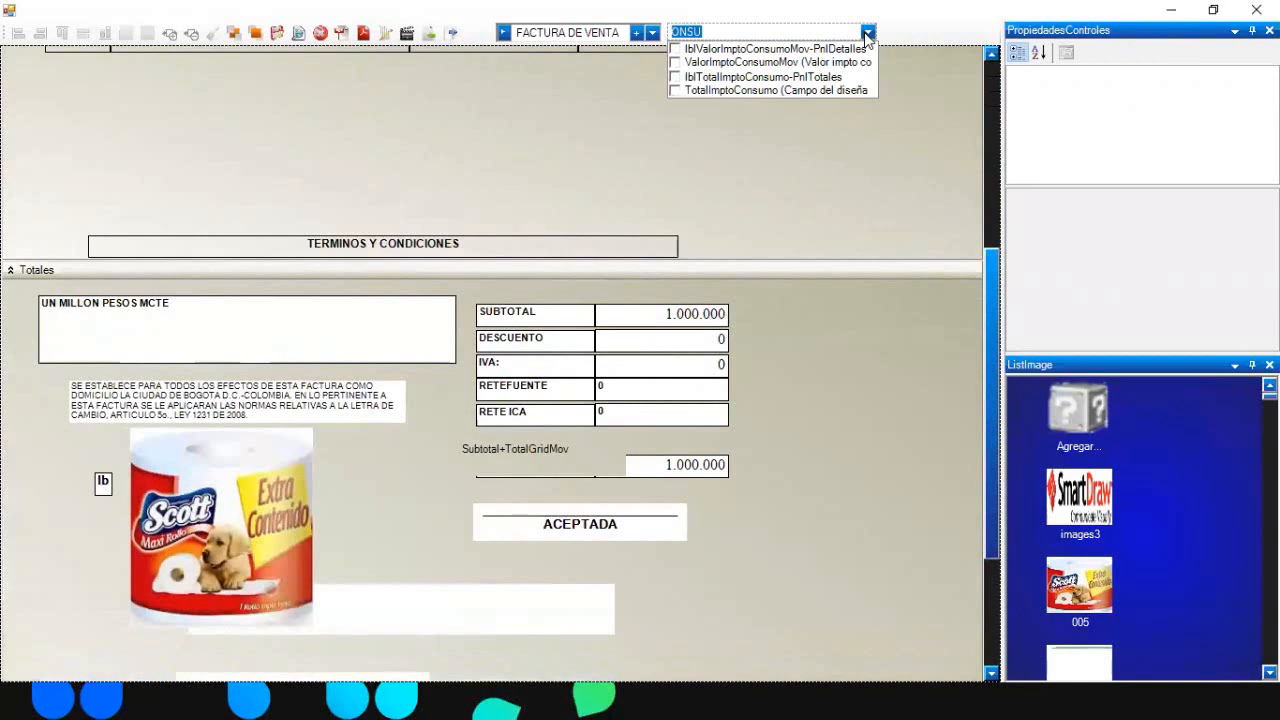
pyautogui.click(678, 80)
pyautogui.click(675, 63)
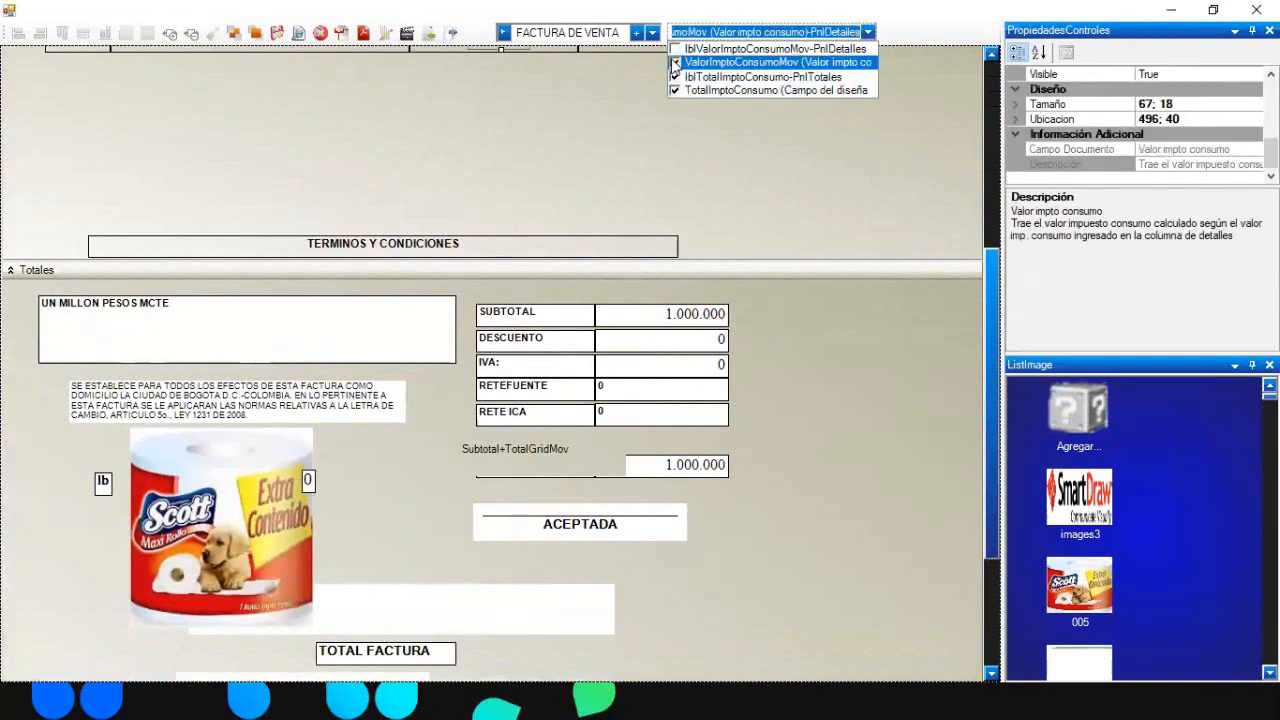
pyautogui.click(973, 518)
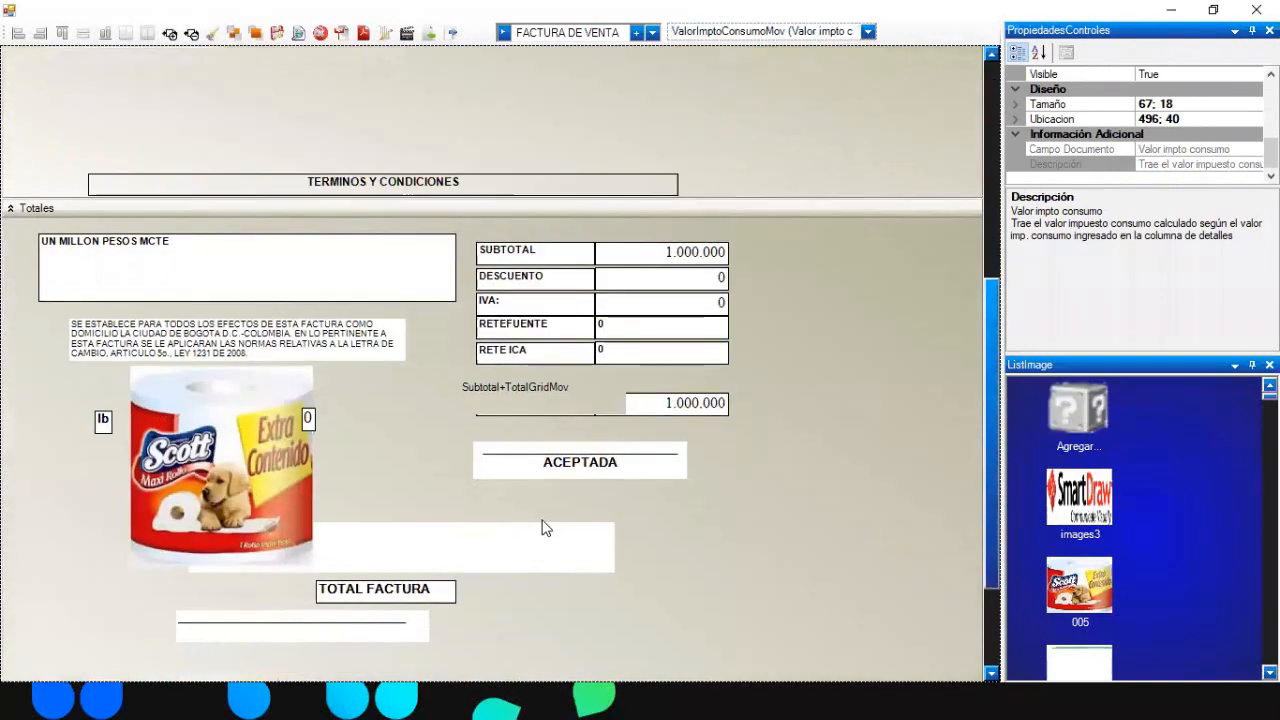
# - Move the consumption-tax value off the product image and the new label beside RETEFUENTE
pyautogui.click(416, 592)
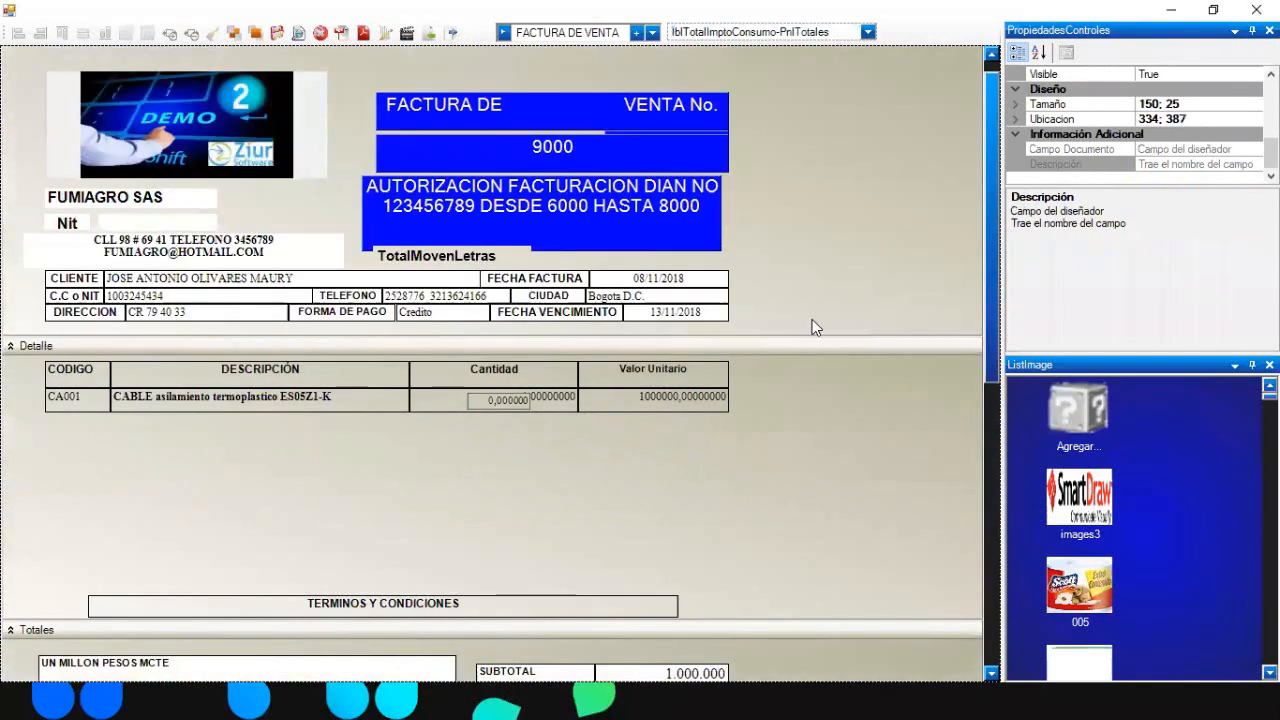
pyautogui.scroll(-5, 965, 463)
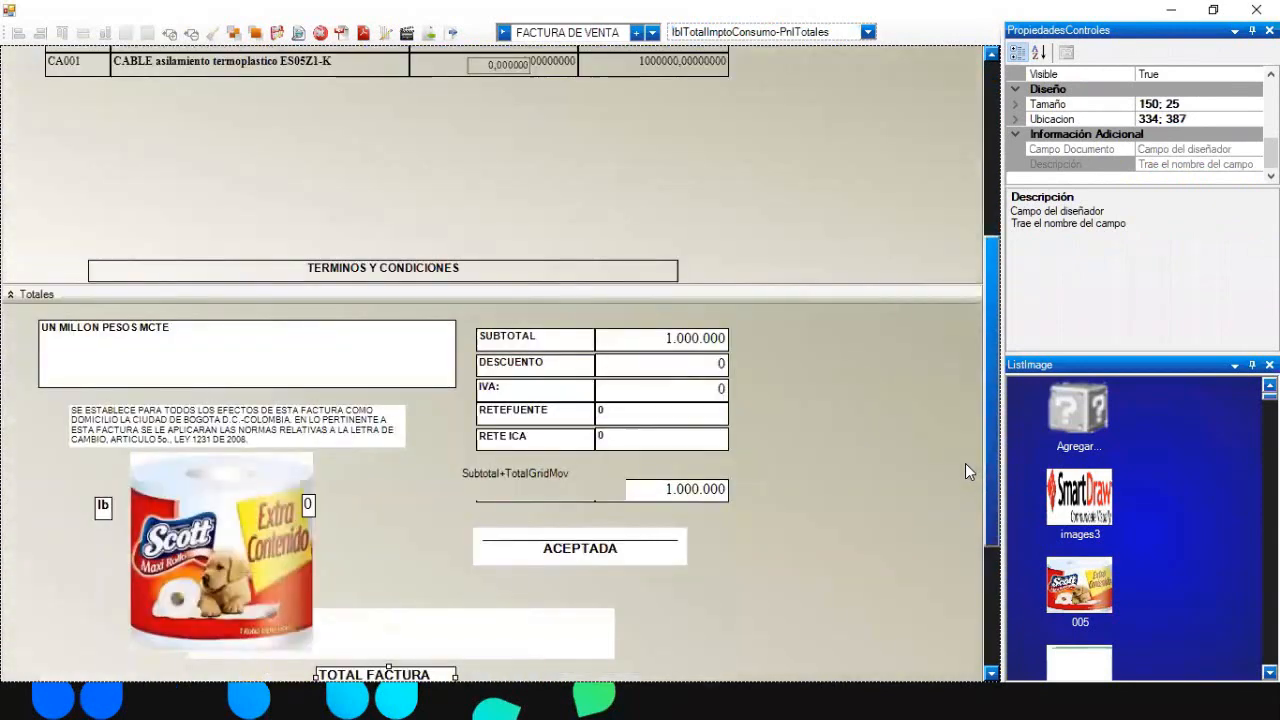
pyautogui.click(308, 504)
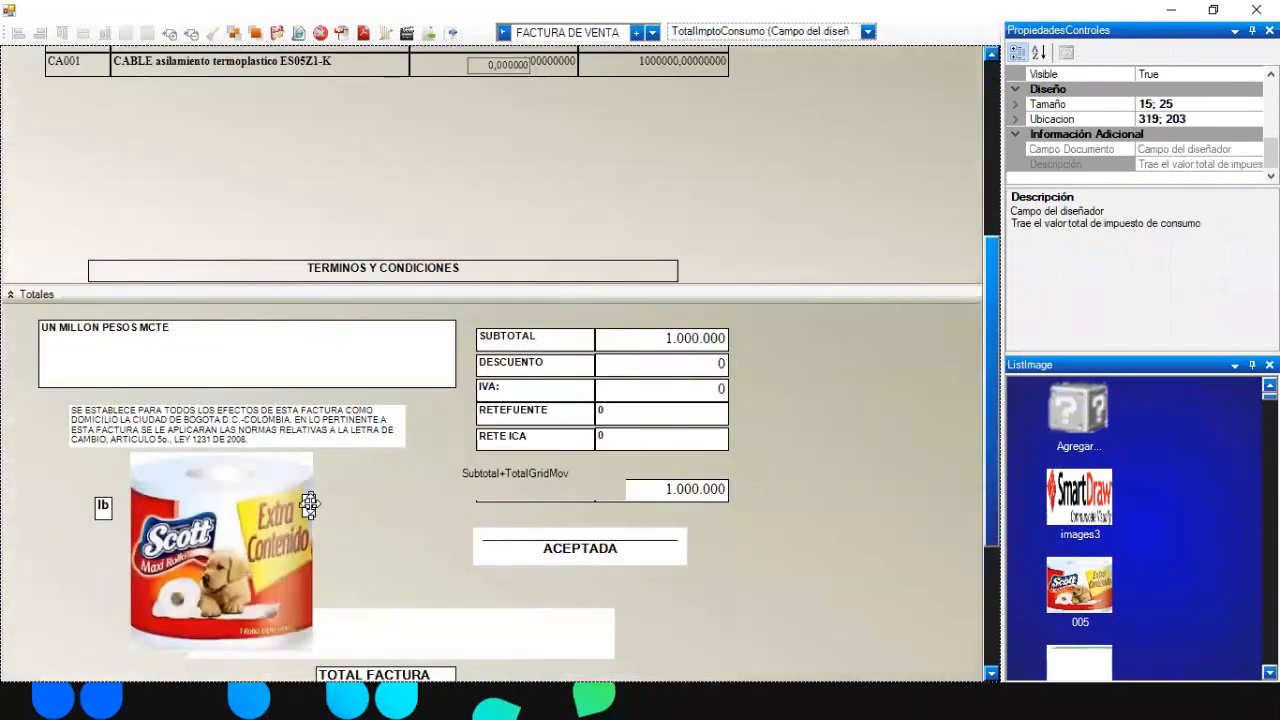
pyautogui.moveTo(308, 504); pyautogui.dragTo(686, 313)
pyautogui.moveTo(434, 672); pyautogui.dragTo(601, 310)
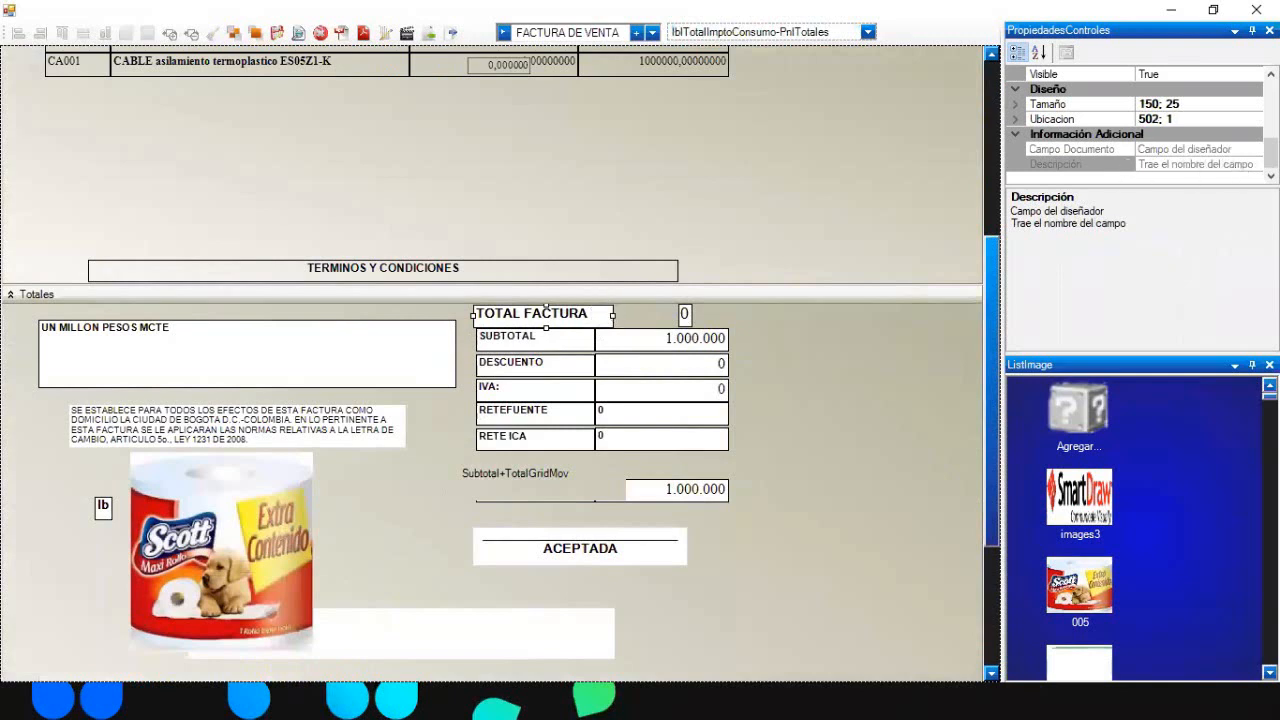
# - Change the new label's Texto to 'IMPO CONSUMO 8%'
pyautogui.moveTo(1271, 153); pyautogui.dragTo(1271, 126)
pyautogui.click(1190, 133)
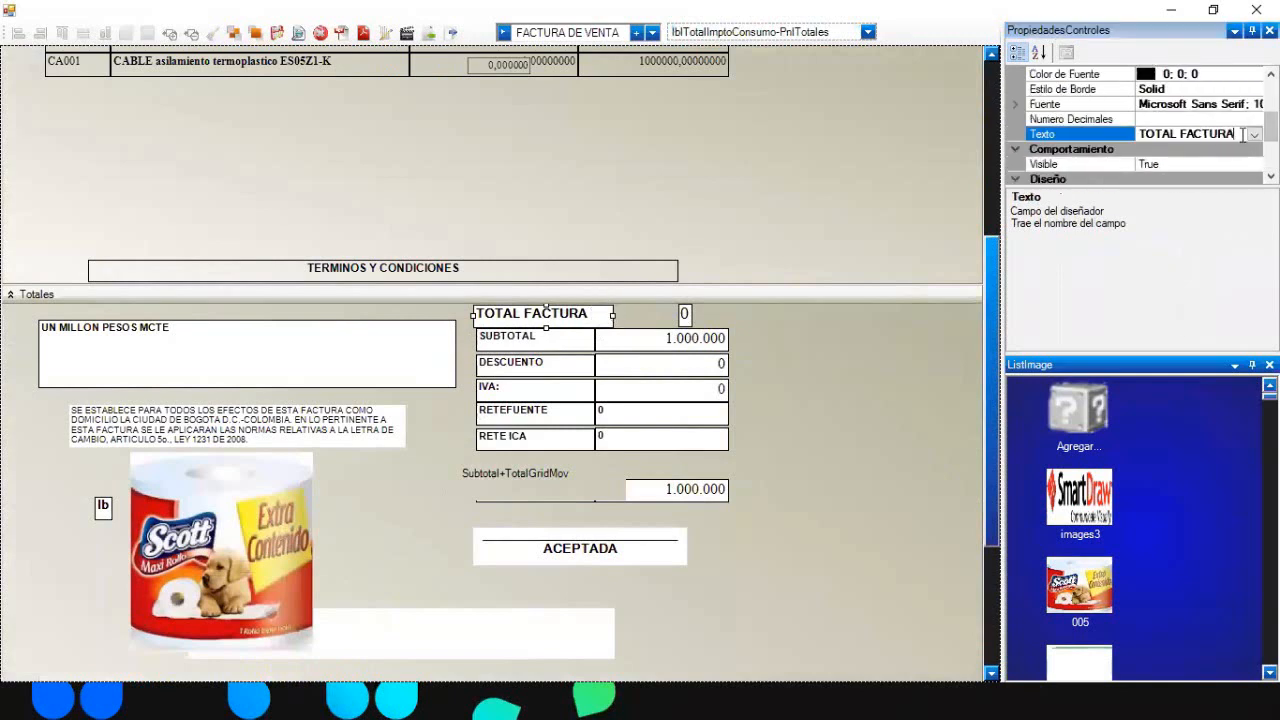
pyautogui.write('IM')
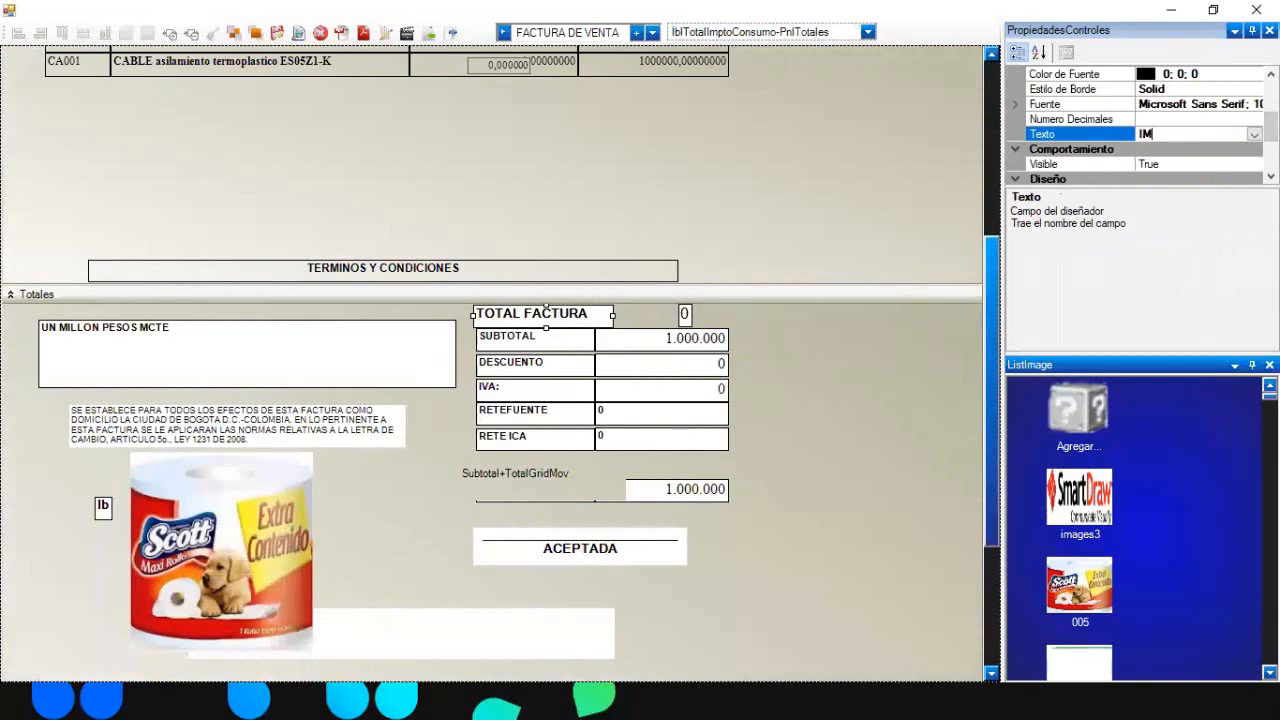
pyautogui.write('PO CONSUMO 8%')
pyautogui.press('Return')
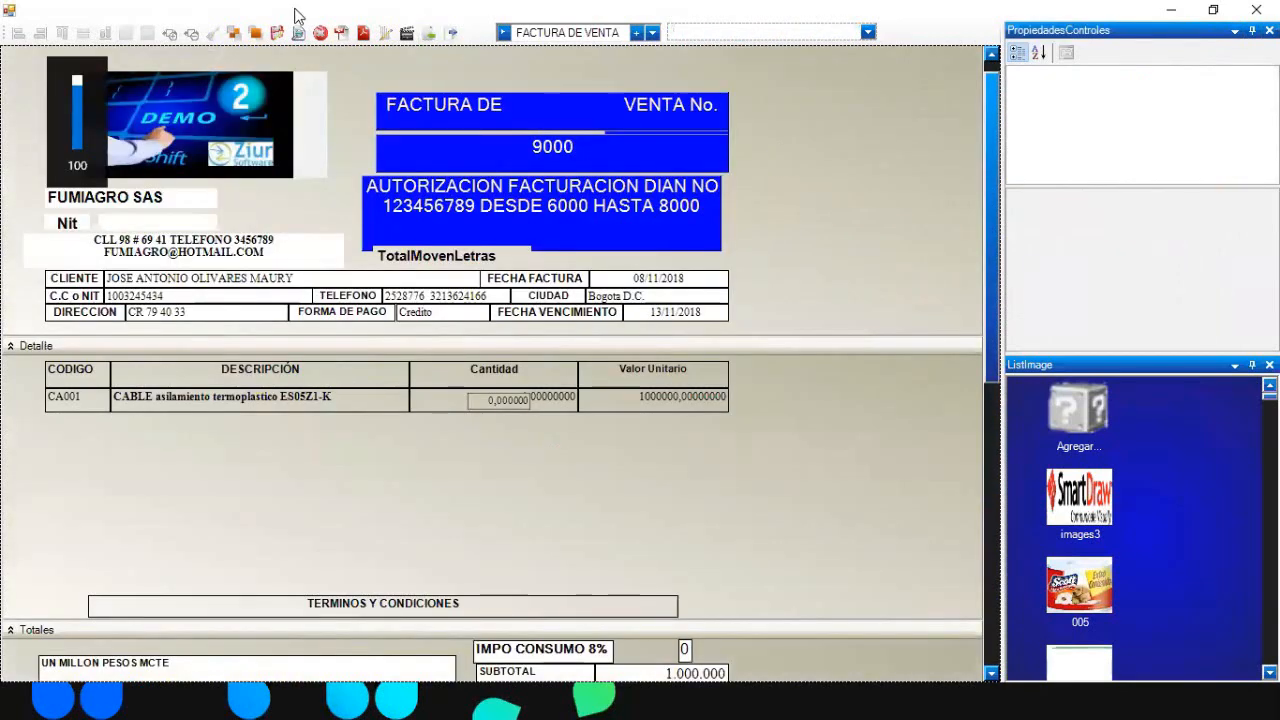
# - Drag the per-line consumption-tax value field beside Valor Unitario, checking it in Vista Previa
pyautogui.click(279, 34)
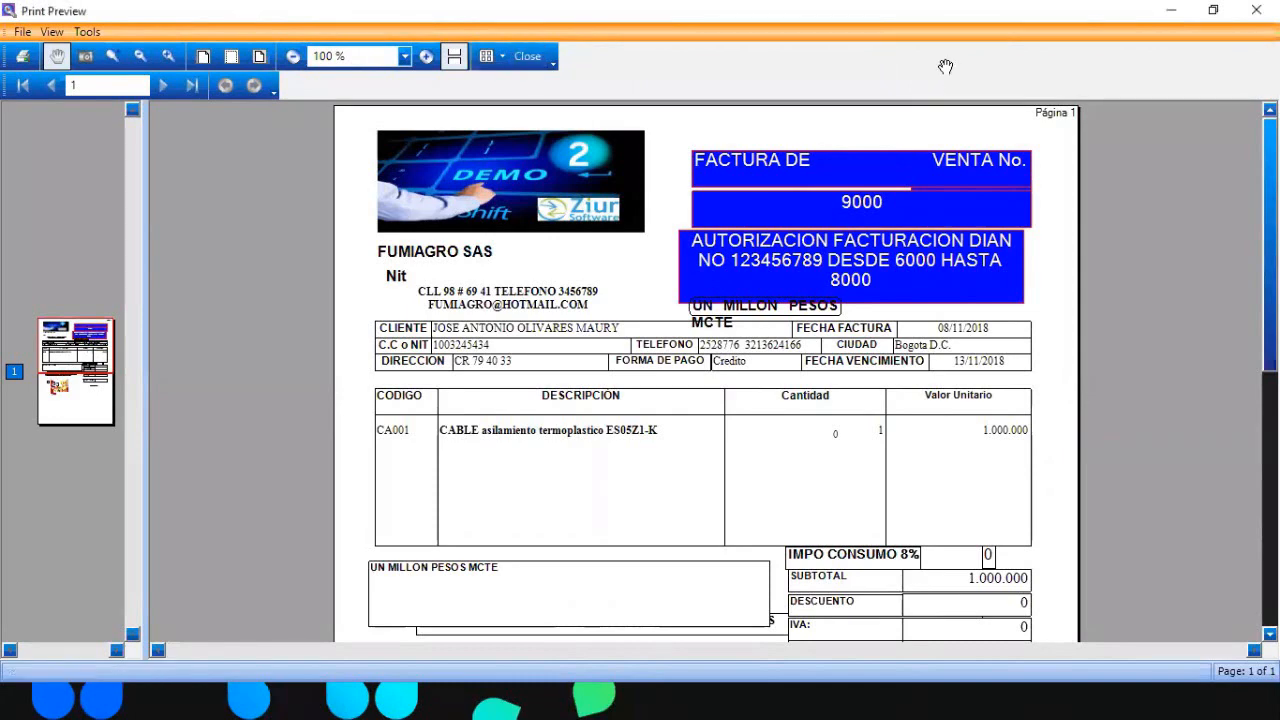
pyautogui.click(545, 58)
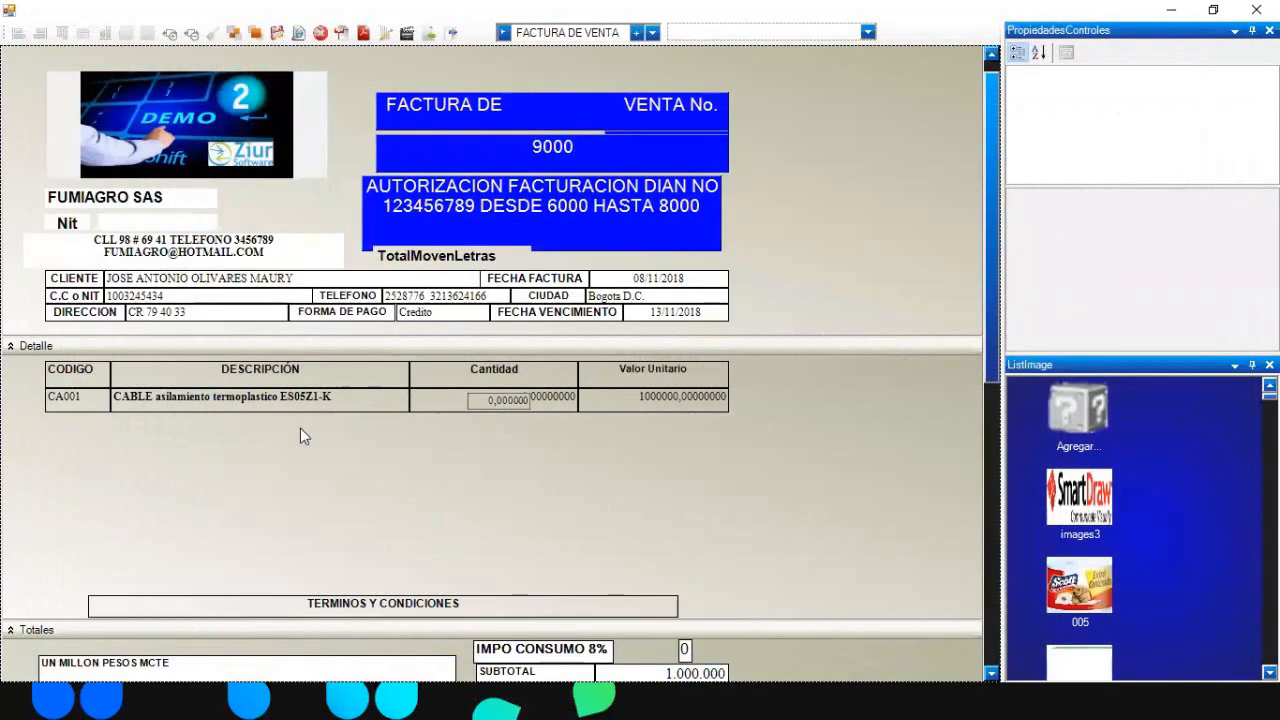
pyautogui.click(354, 398)
pyautogui.moveTo(470, 398); pyautogui.dragTo(920, 405)
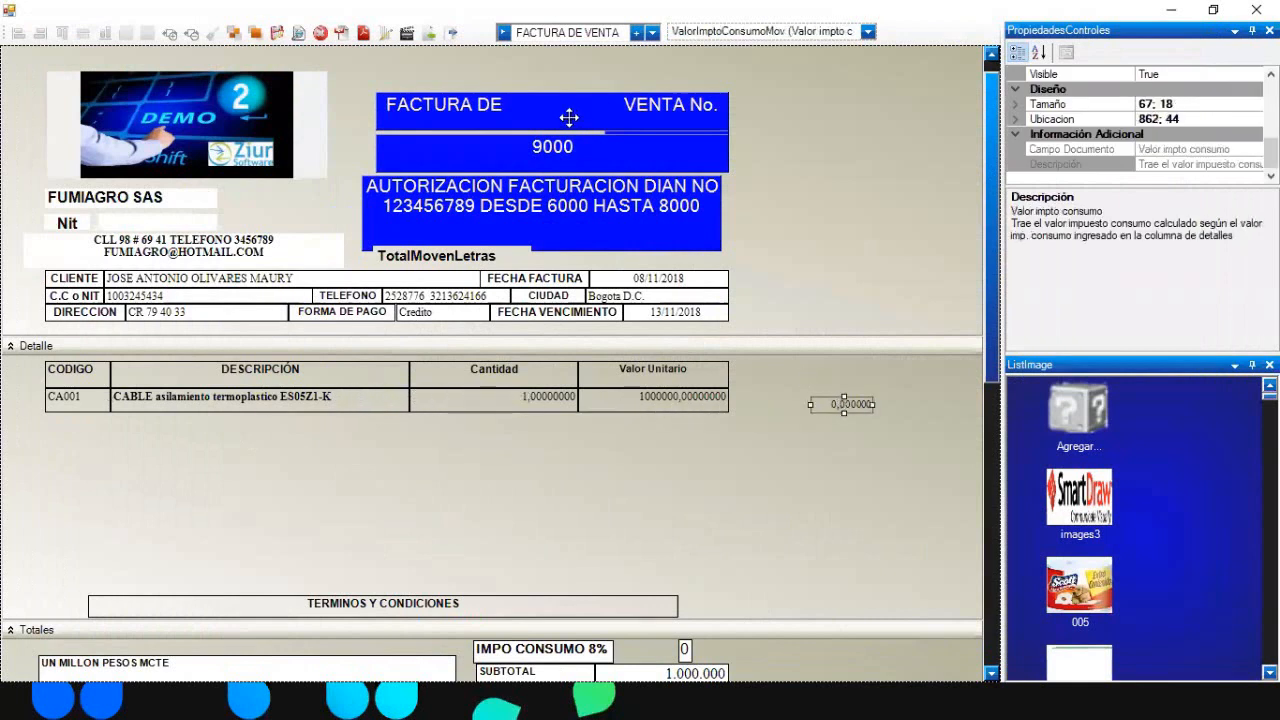
pyautogui.click(280, 34)
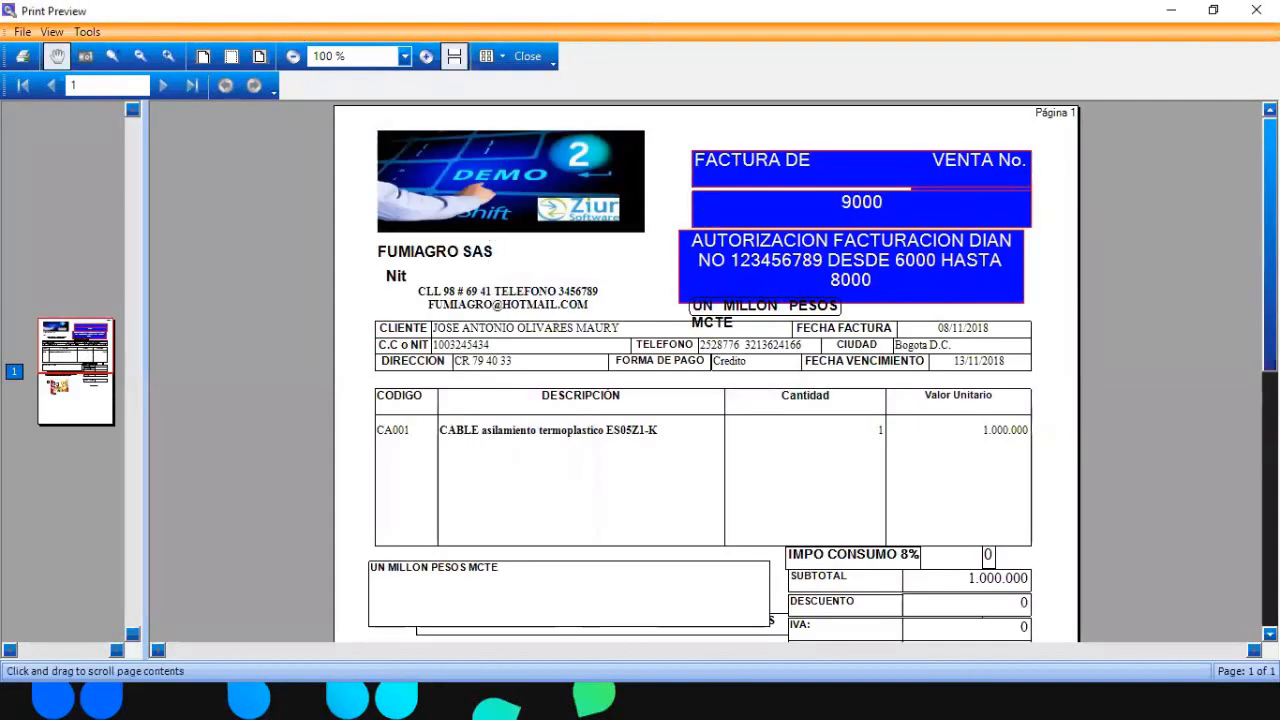
pyautogui.scroll(-3, 904, 258)
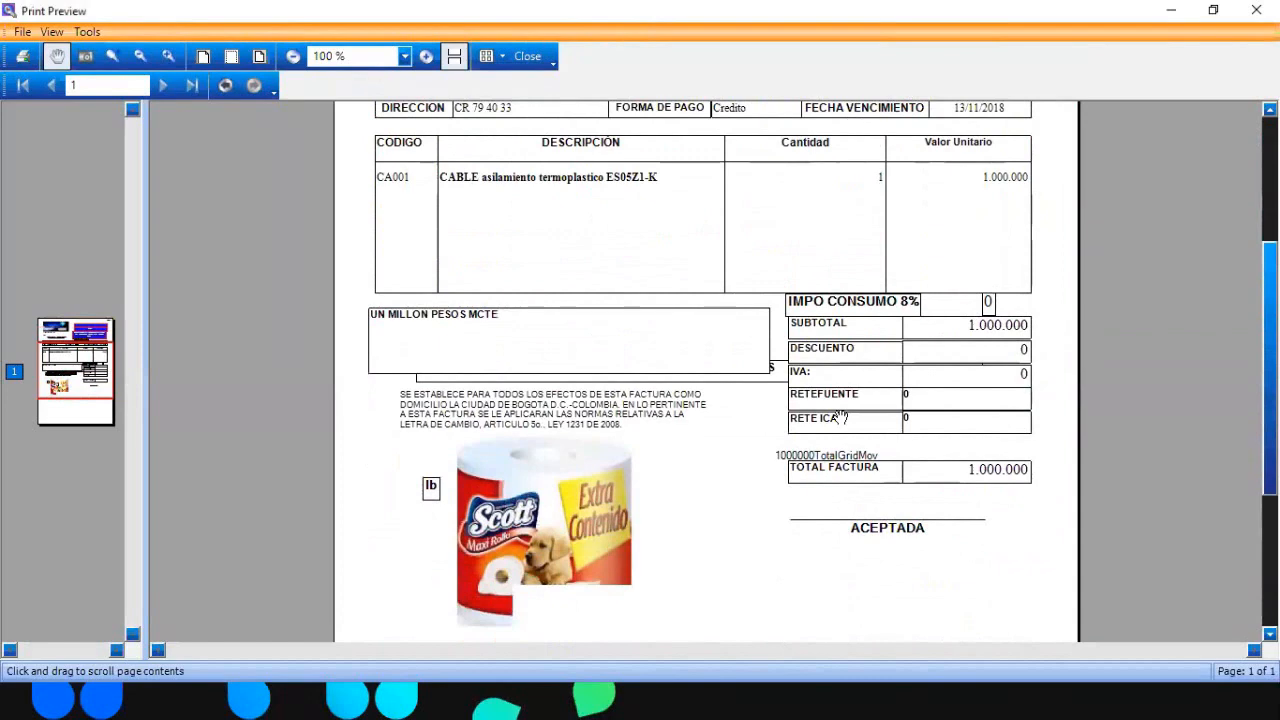
pyautogui.click(529, 57)
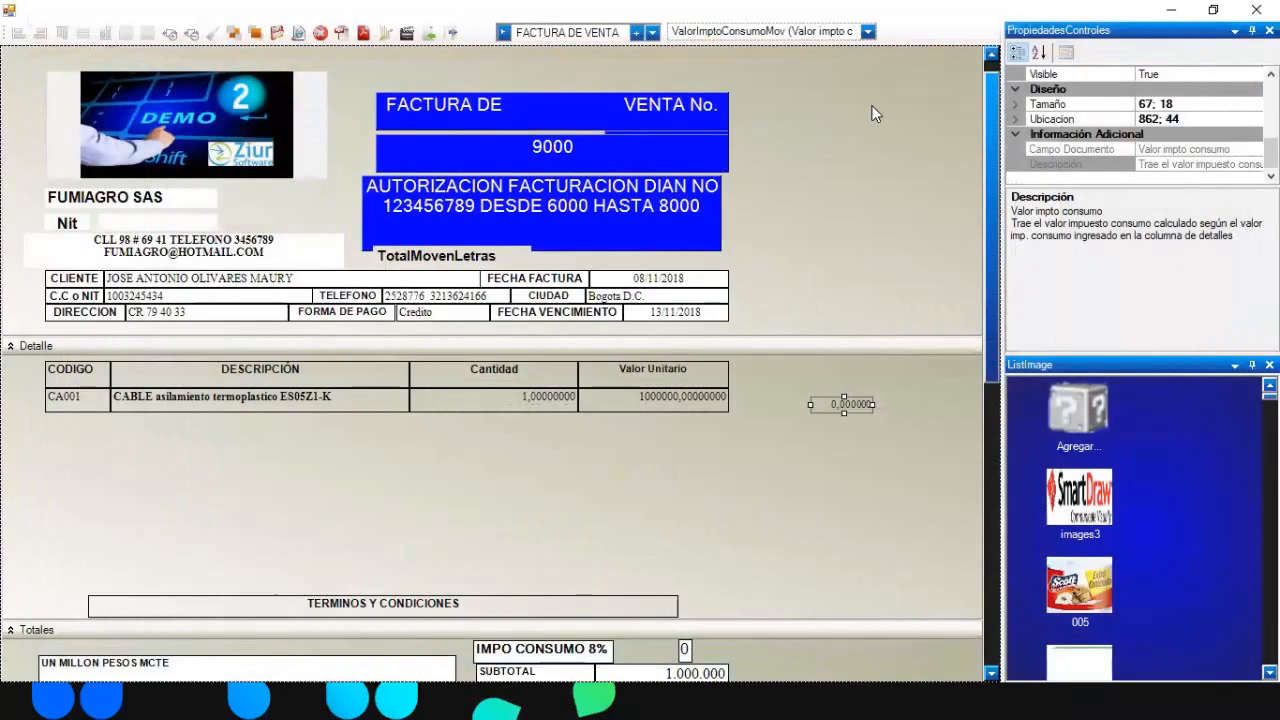
pyautogui.moveTo(990, 276); pyautogui.dragTo(991, 332)
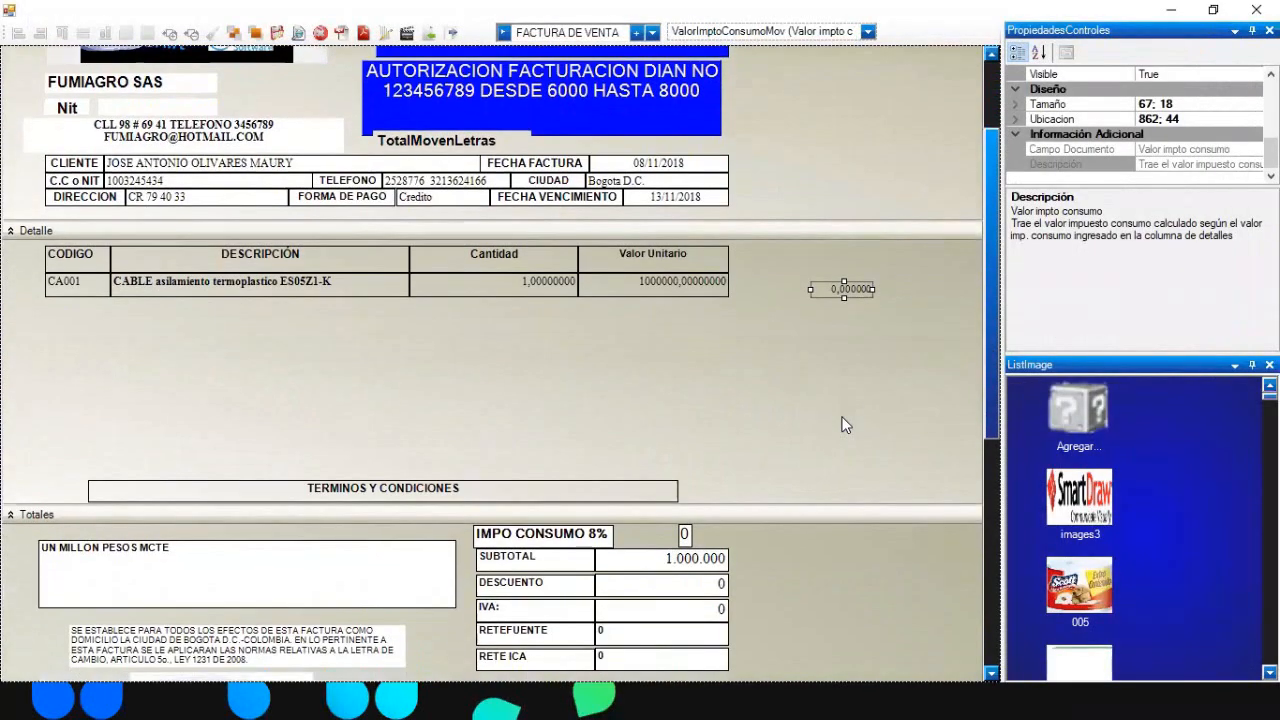
# - Filter the report fields by 'NDEPE' and select the Independiente90 label in the totals panel
pyautogui.click(843, 420)
pyautogui.moveTo(994, 275); pyautogui.dragTo(988, 155)
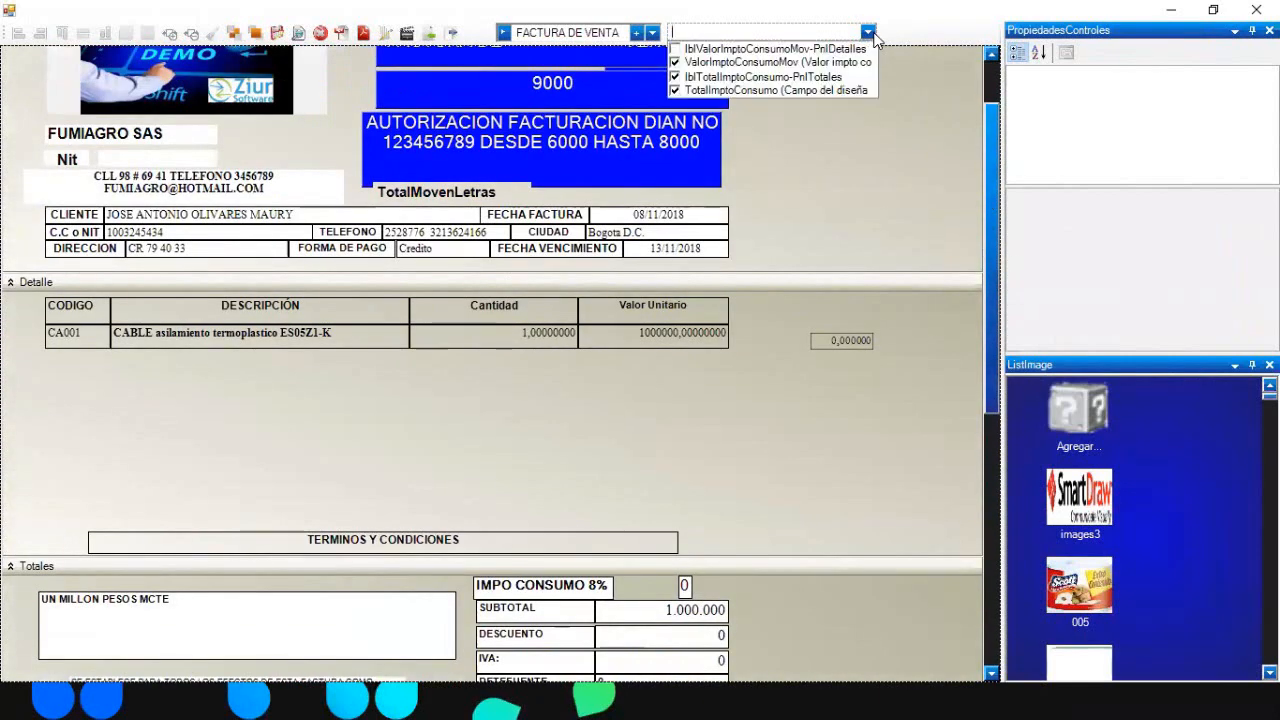
pyautogui.click(867, 32)
pyautogui.write('NDEPE')
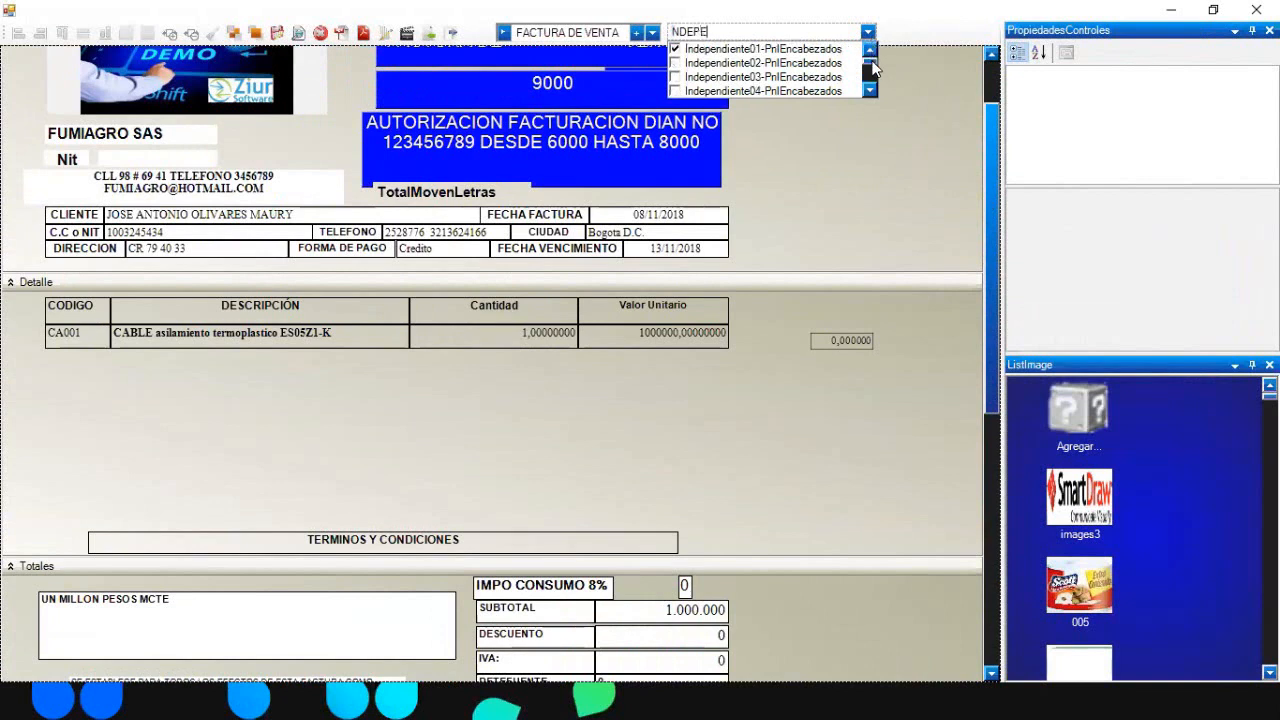
pyautogui.moveTo(872, 61); pyautogui.dragTo(872, 84)
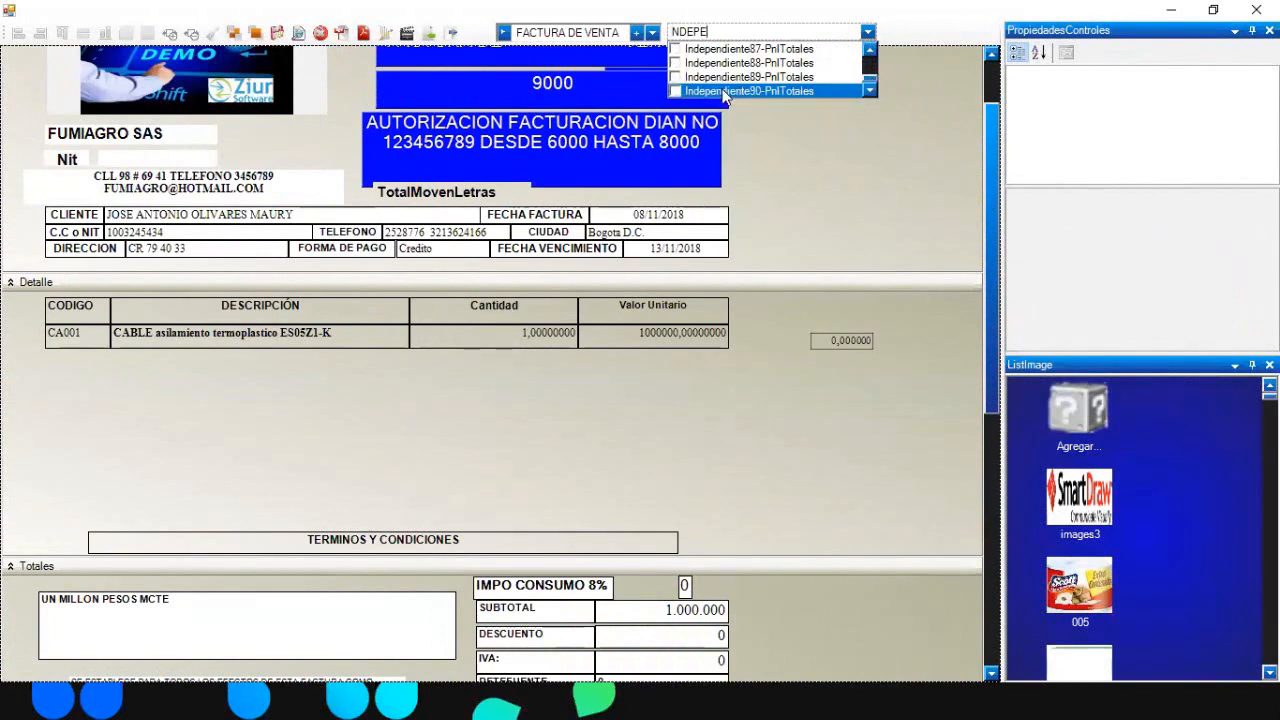
pyautogui.click(676, 91)
pyautogui.click(993, 217)
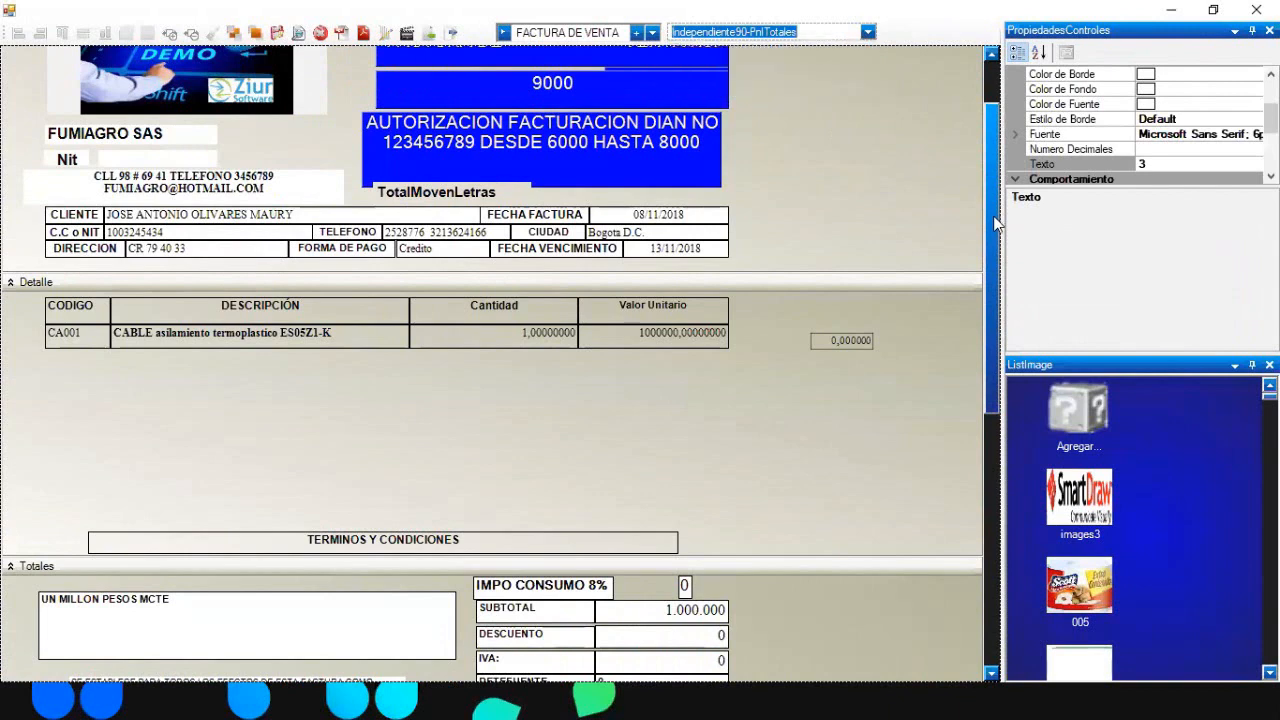
# - Change the Independiente90 label's Texto from 3 to 'AIU'
pyautogui.moveTo(988, 398); pyautogui.dragTo(992, 535)
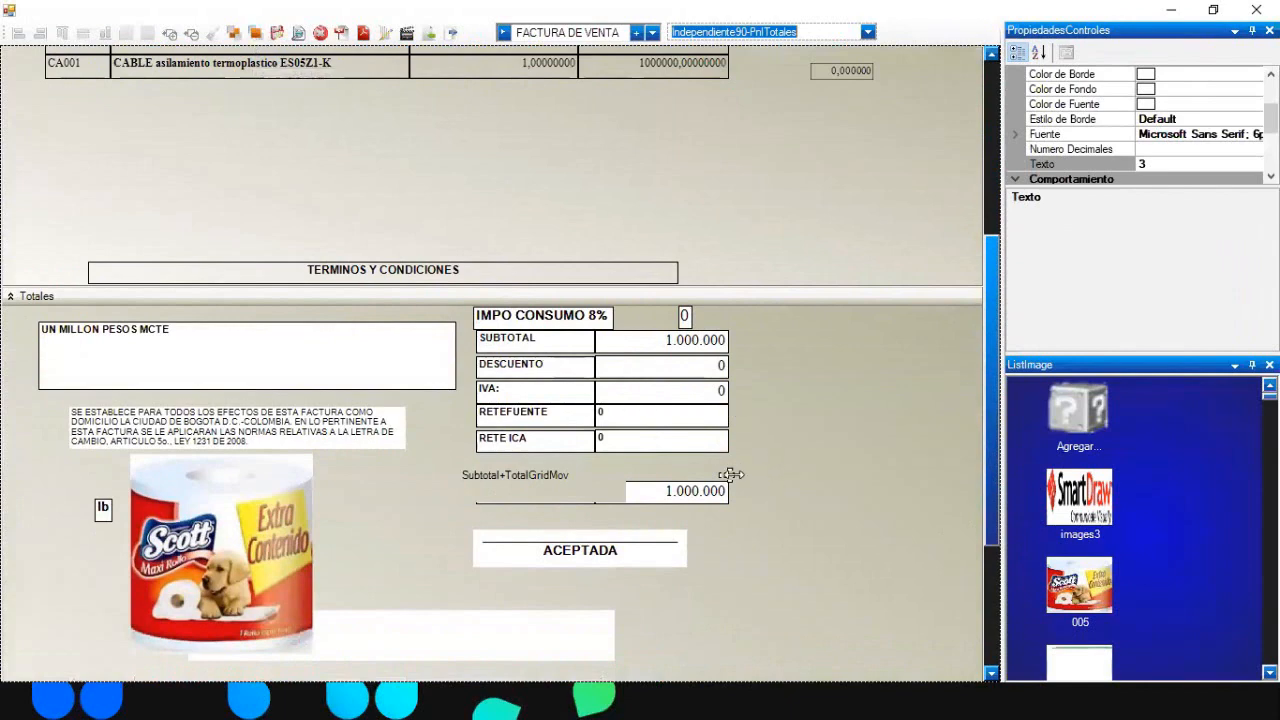
pyautogui.click(731, 475)
pyautogui.moveTo(1271, 148); pyautogui.dragTo(1271, 116)
pyautogui.click(1188, 181)
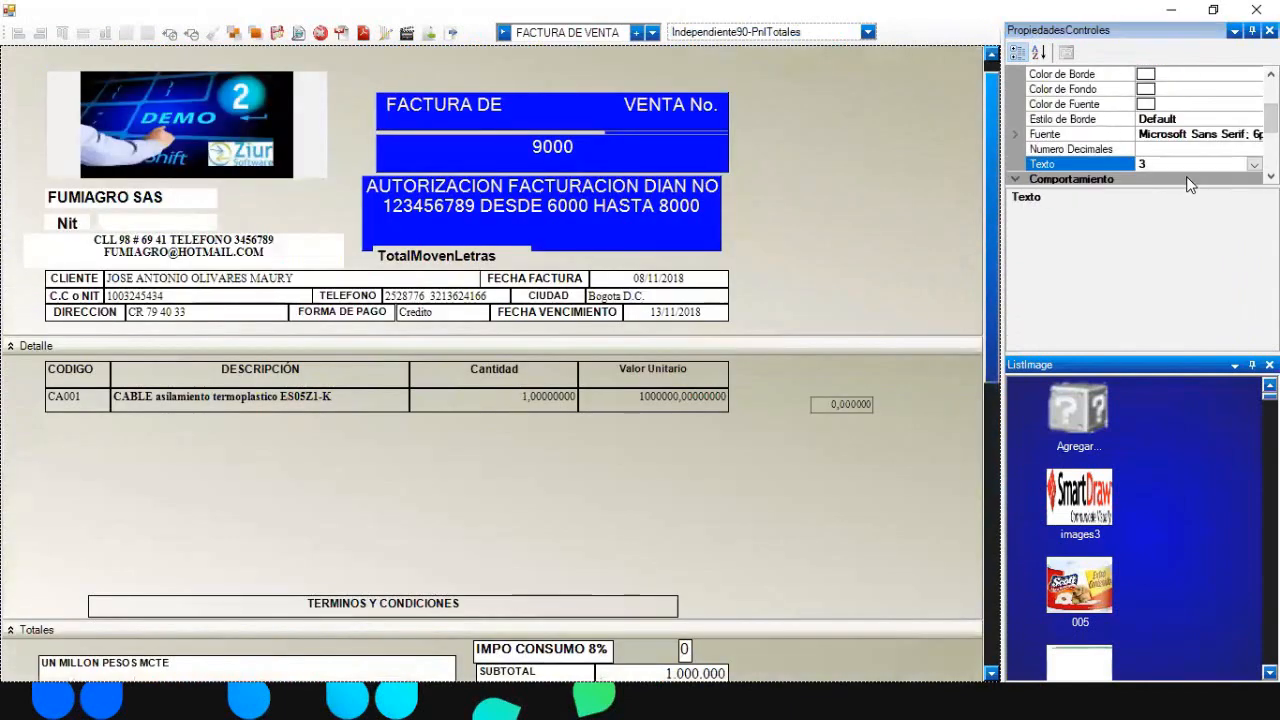
pyautogui.write('Al')
pyautogui.write('U')
pyautogui.click(856, 526)
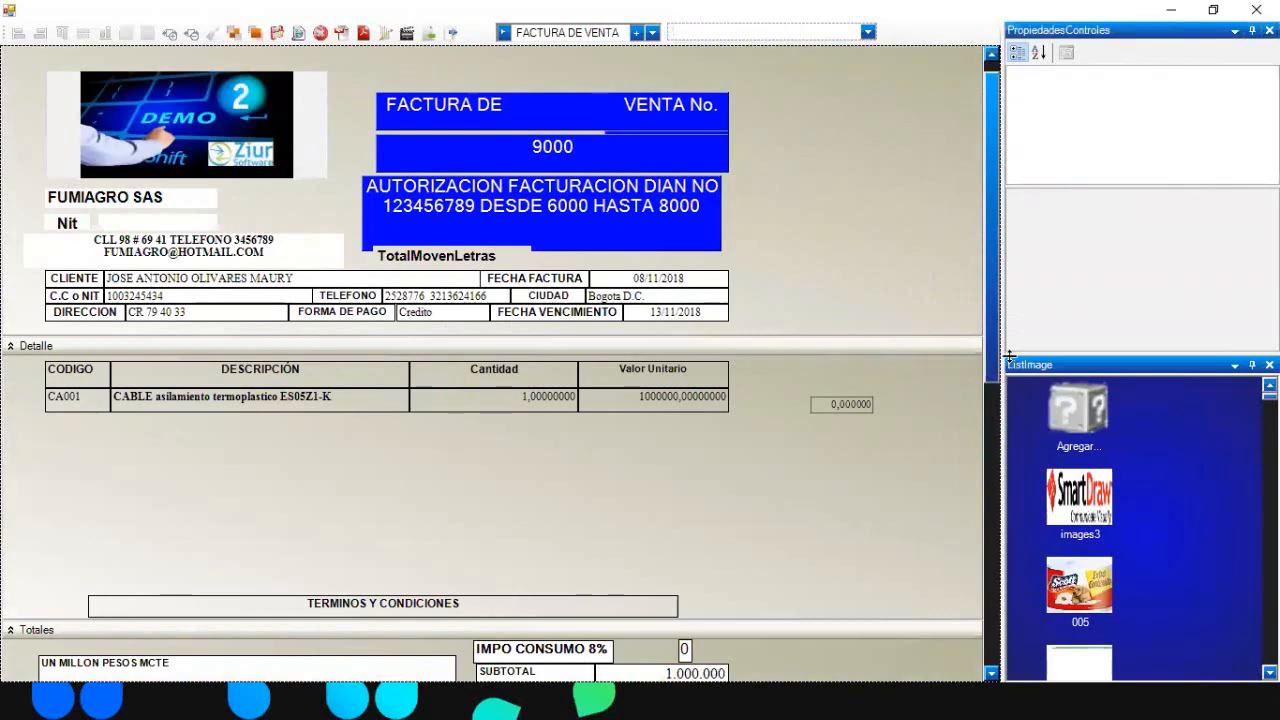
# - Make the AIU label the same size as the RETE ICA label
pyautogui.scroll(-5, 752, 490)
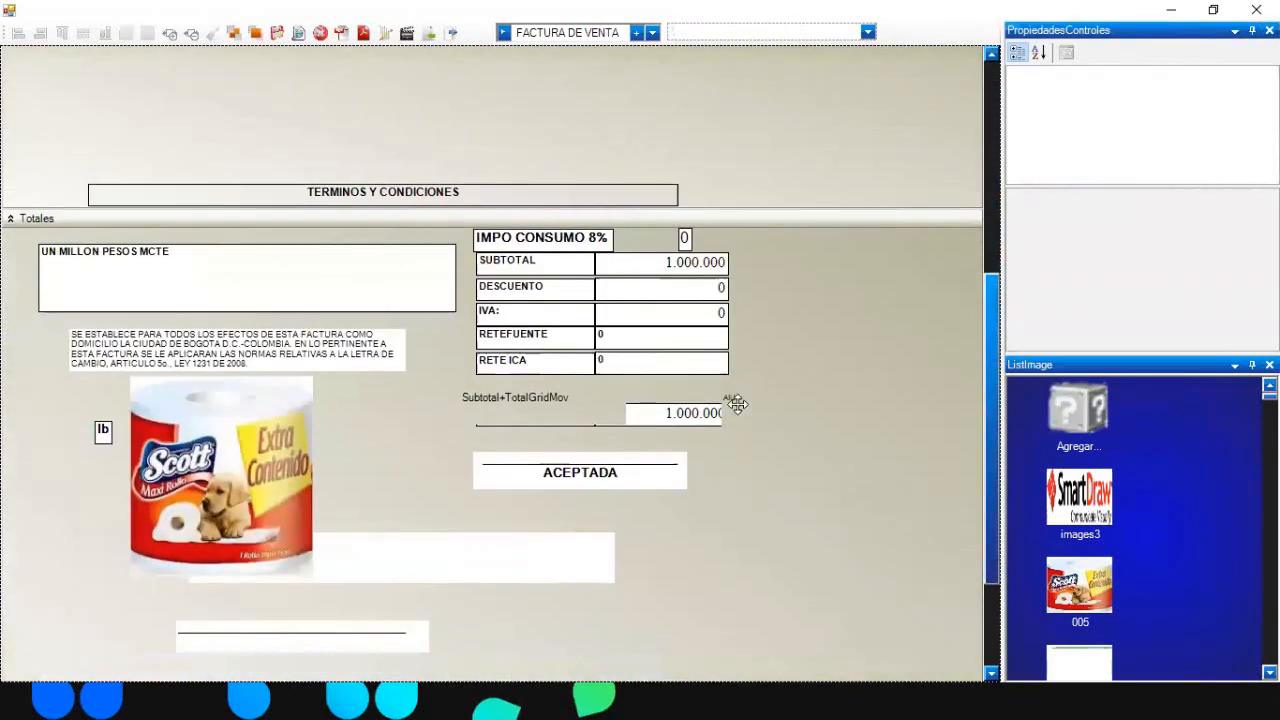
pyautogui.click(737, 403)
pyautogui.click(533, 357)
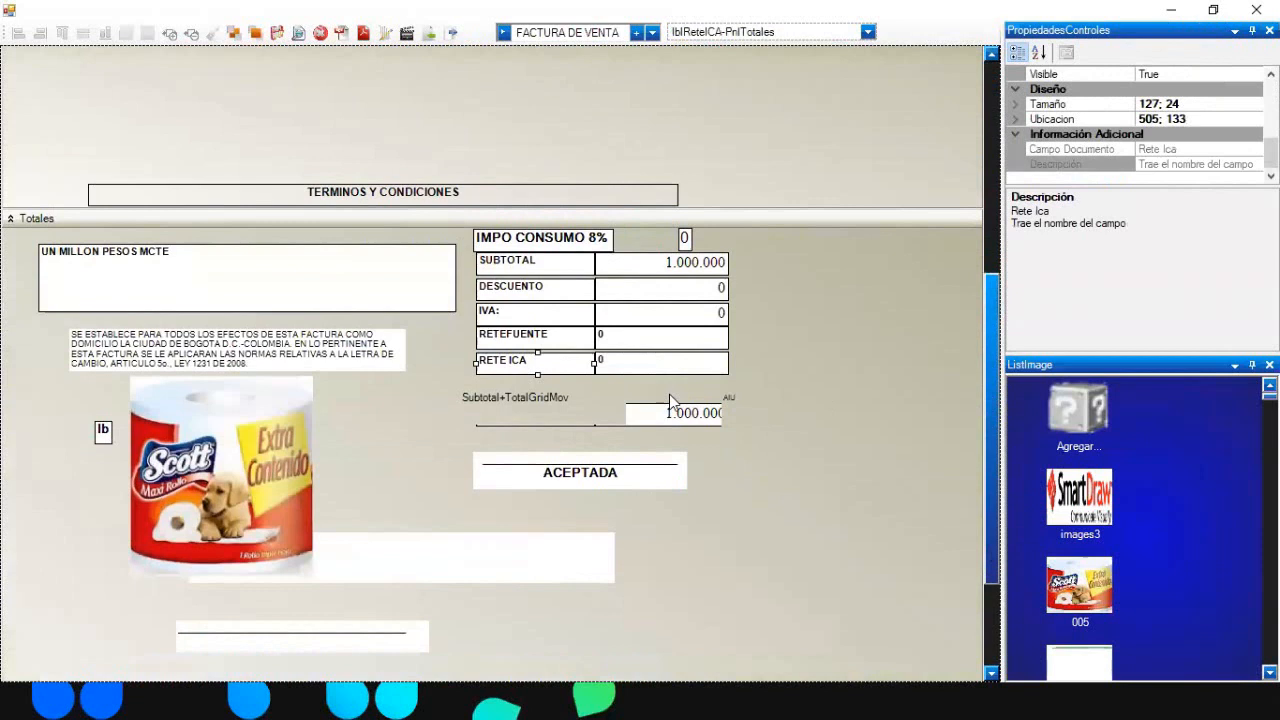
pyautogui.keyDown('ctrl'); pyautogui.click(737, 403); pyautogui.keyUp('ctrl')
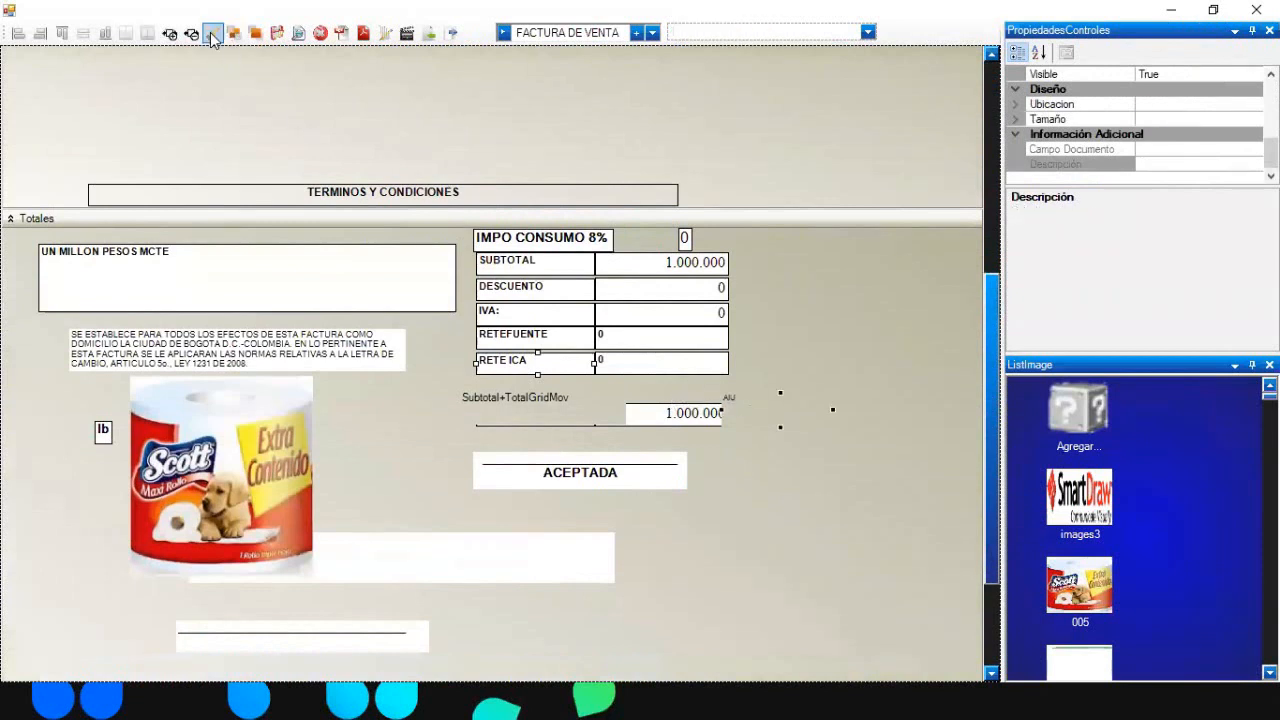
pyautogui.click(212, 36)
pyautogui.click(757, 255)
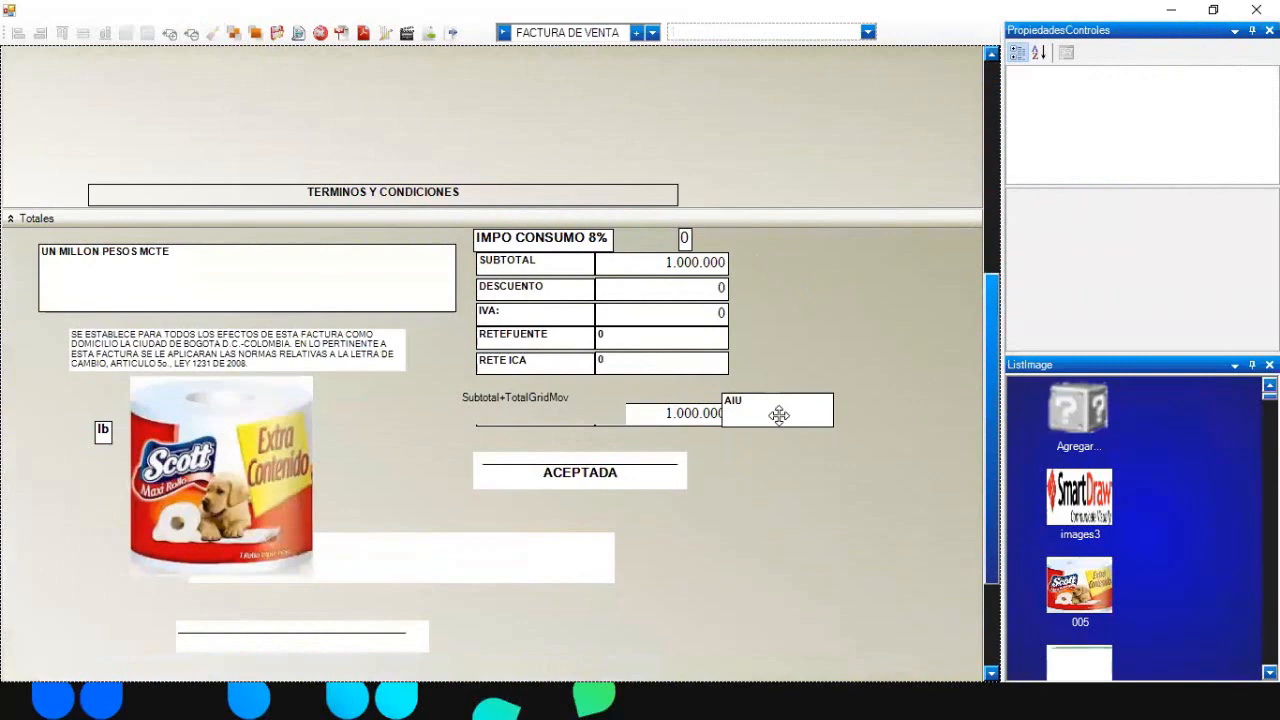
# - Move the AIU box just below the legal note, right of the product image
pyautogui.moveTo(777, 414); pyautogui.dragTo(390, 389)
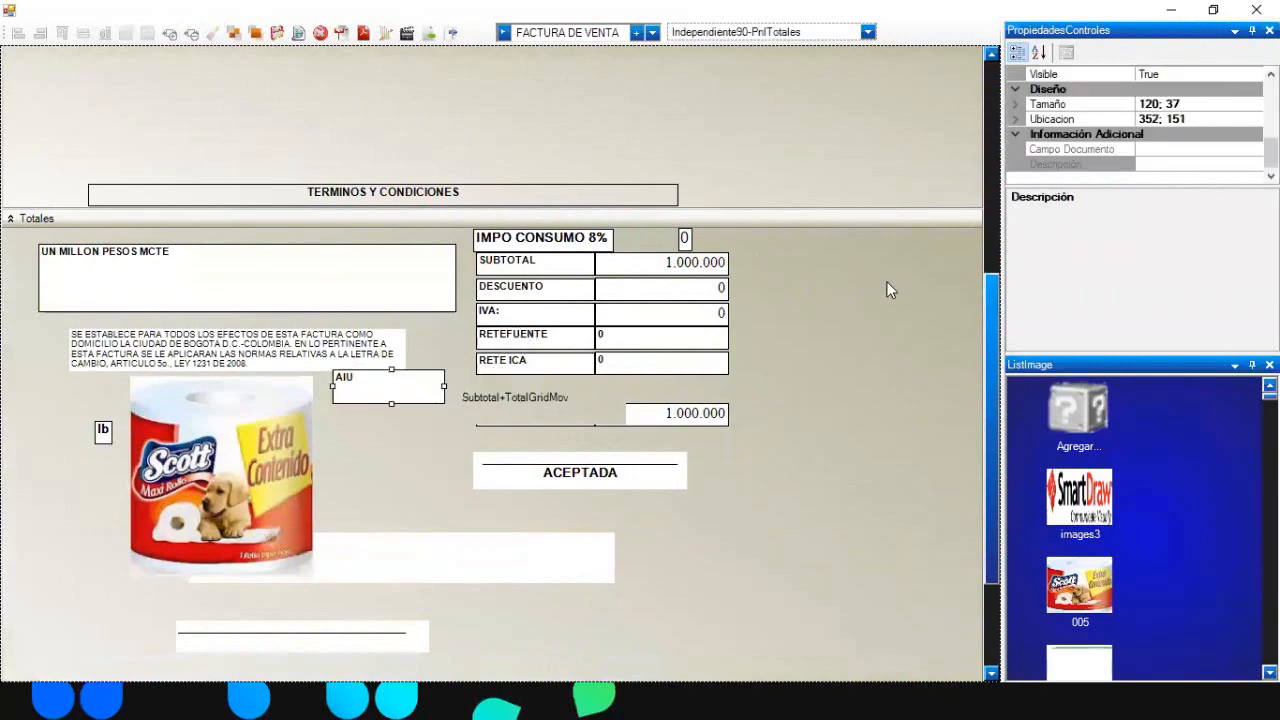
pyautogui.moveTo(993, 330); pyautogui.dragTo(990, 57)
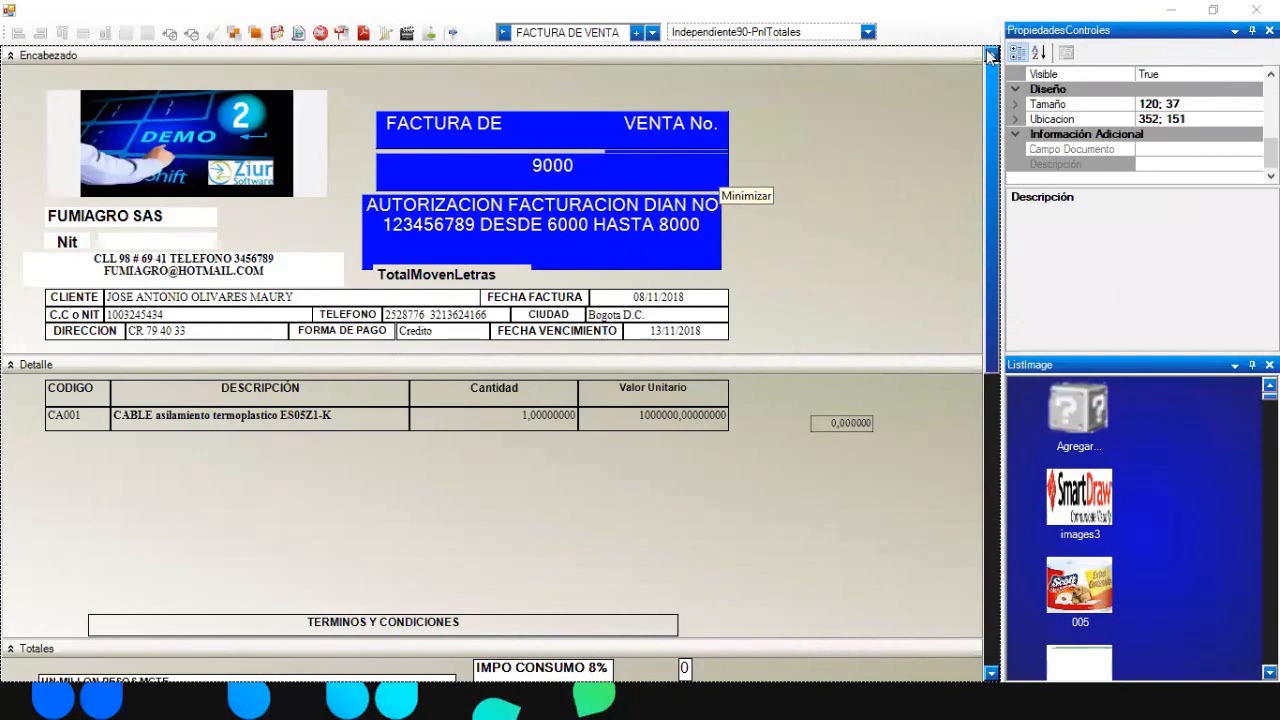
pyautogui.click(755, 155)
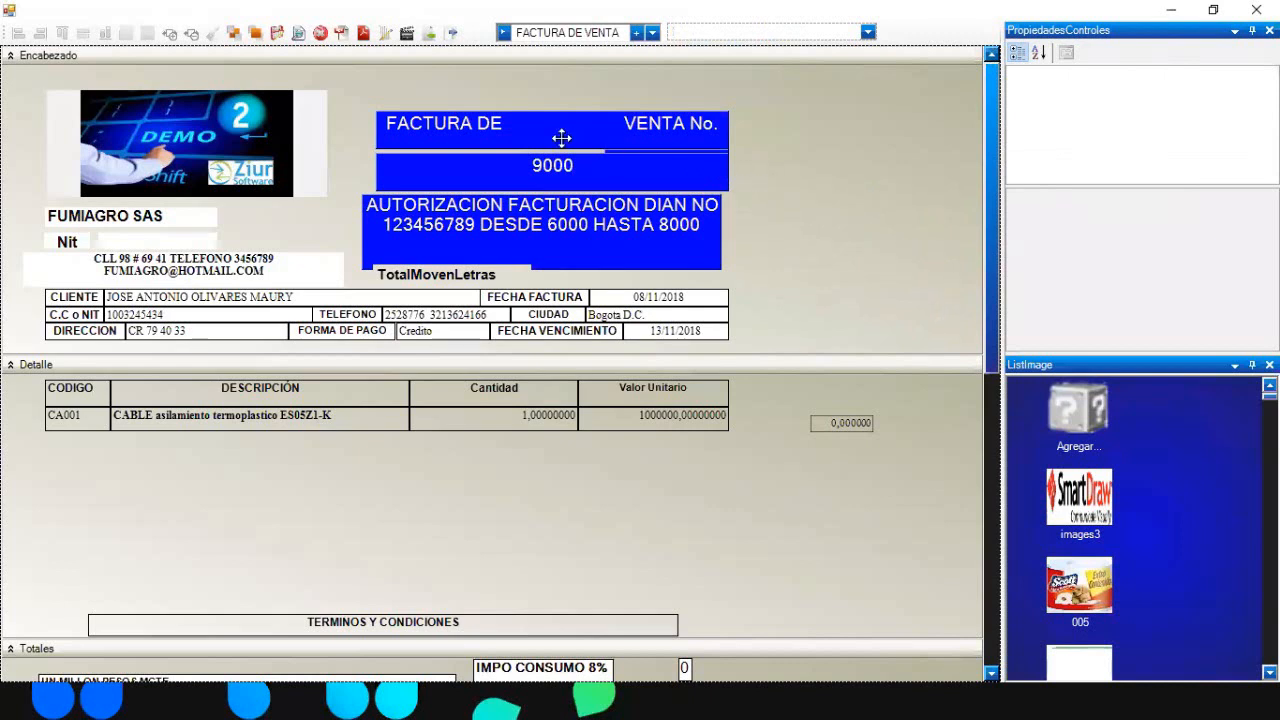
# - Set up the export of the FACTURA DE VENTA template as document type Cotización
pyautogui.click(450, 36)
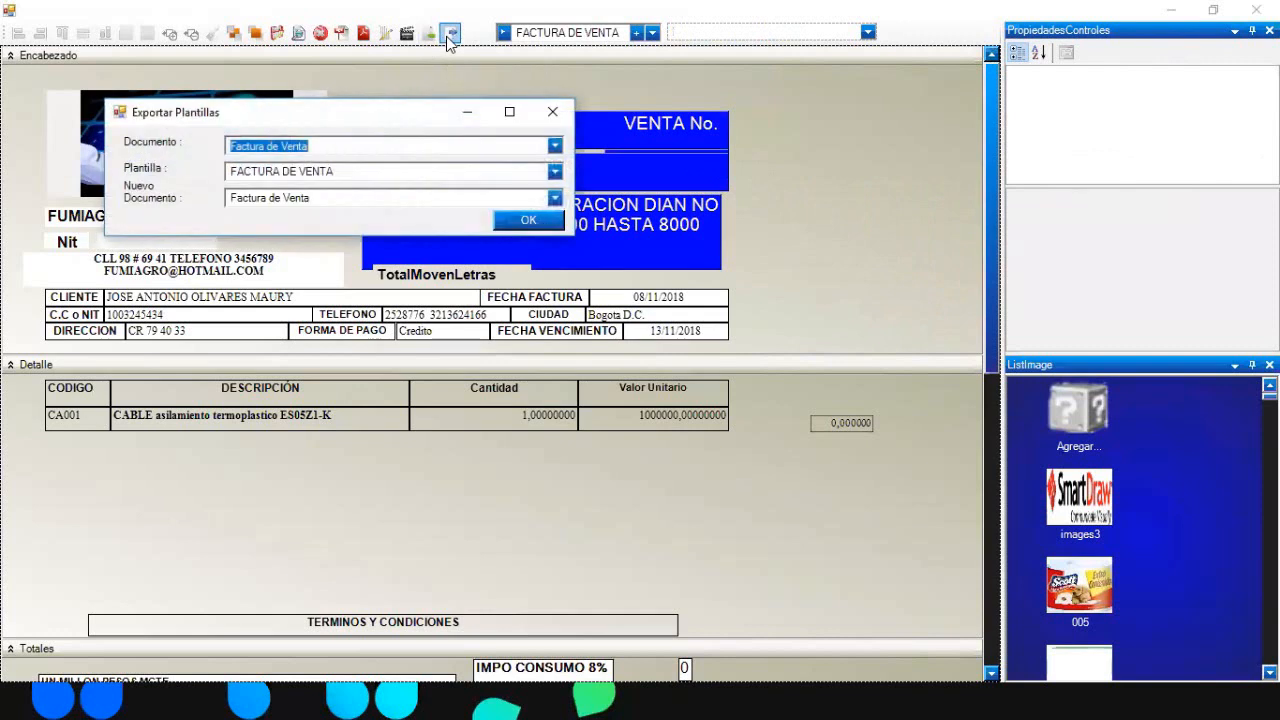
pyautogui.click(555, 173)
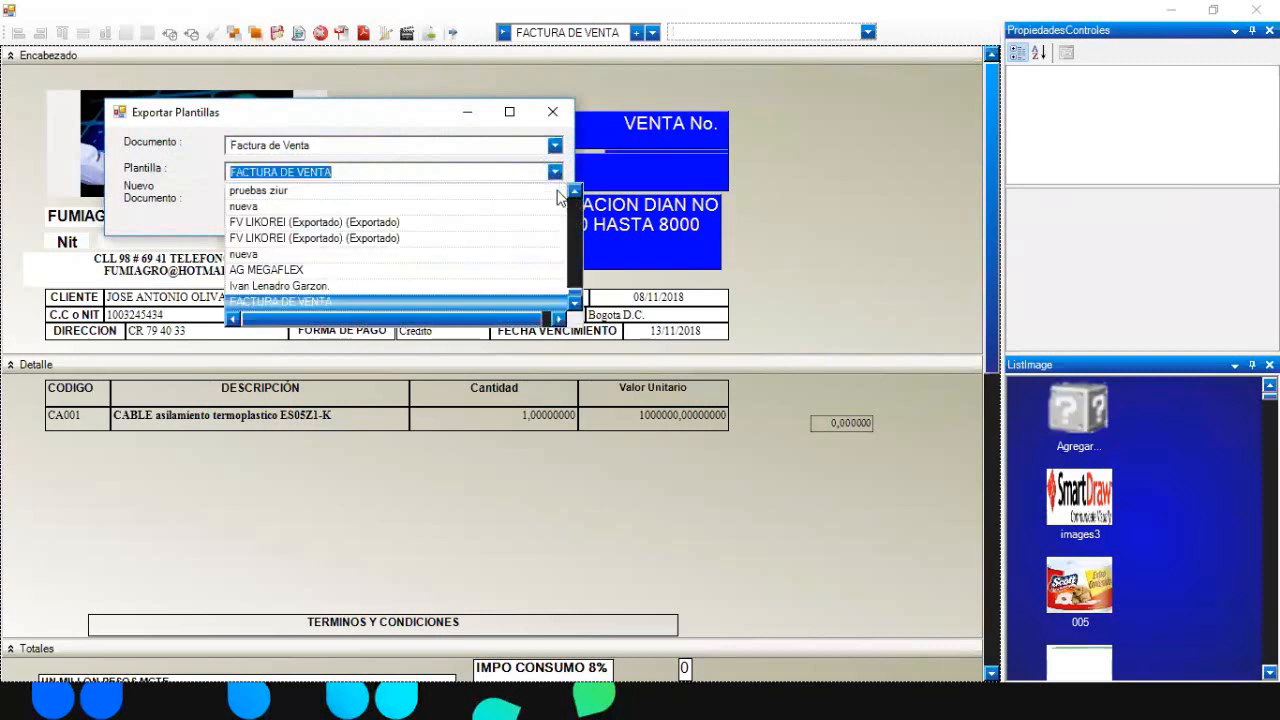
pyautogui.click(507, 140)
pyautogui.click(555, 198)
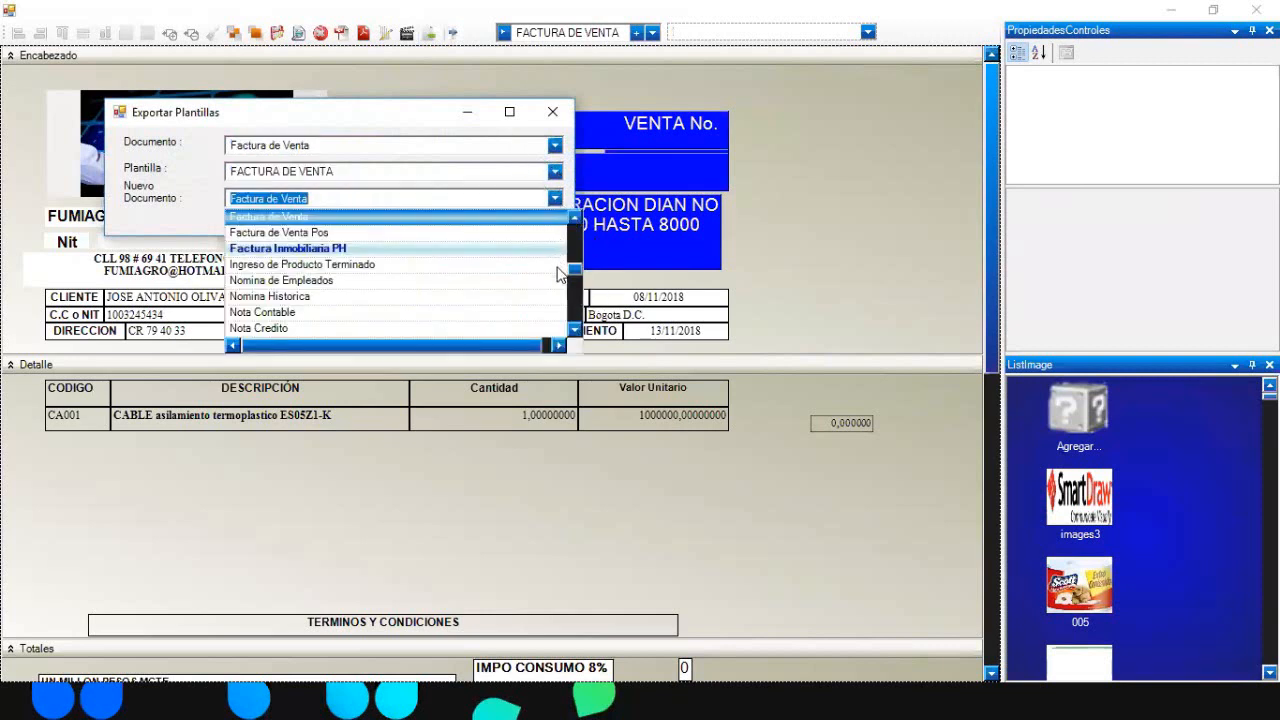
pyautogui.click(575, 248)
pyautogui.moveTo(576, 242); pyautogui.dragTo(574, 236)
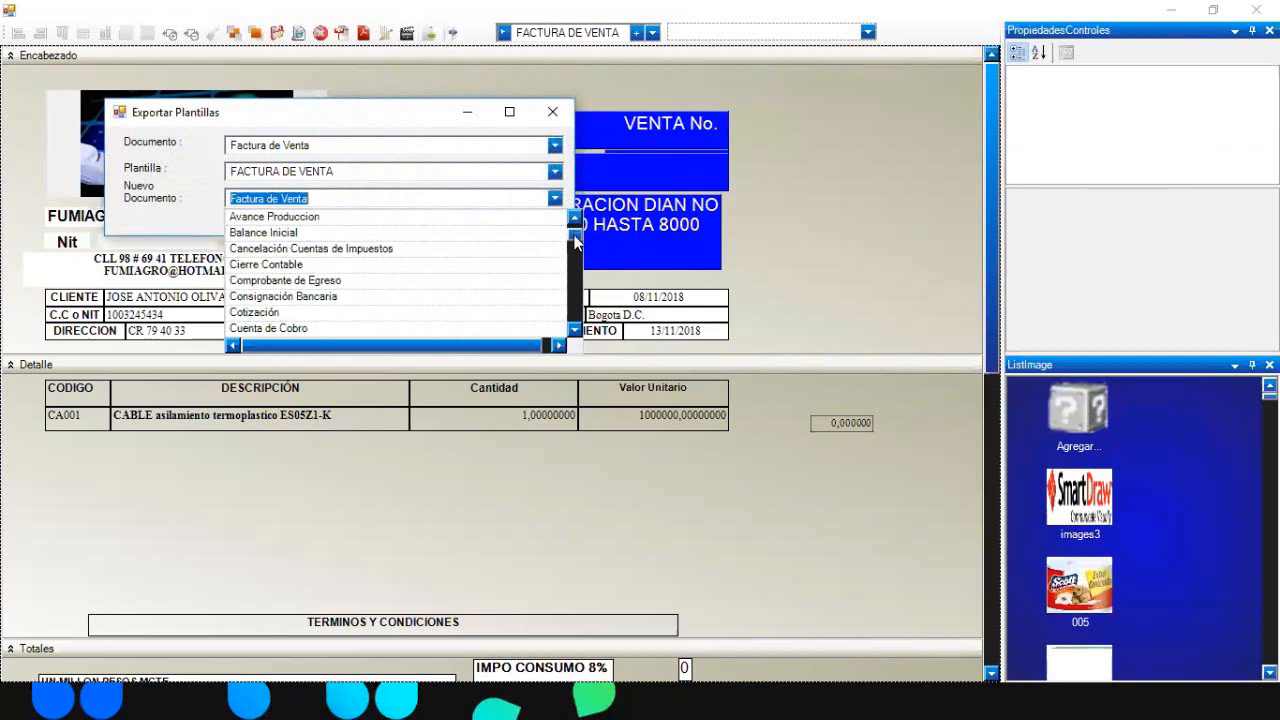
pyautogui.click(286, 317)
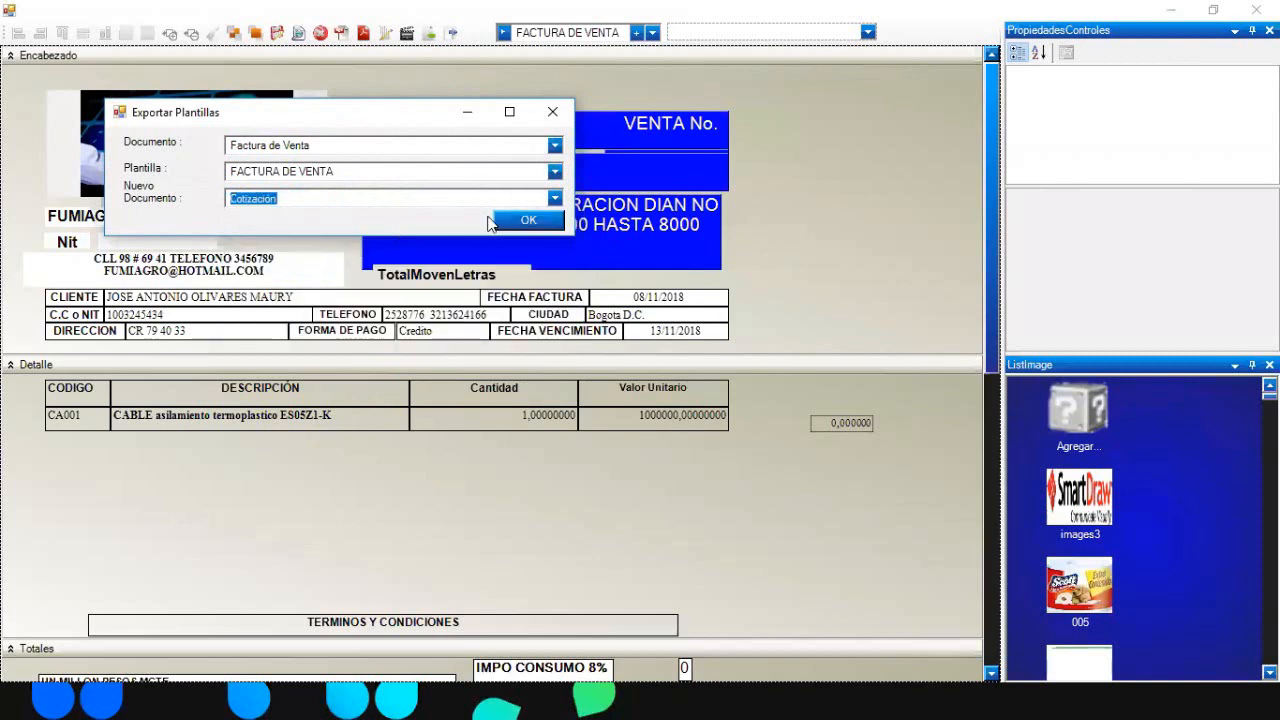
pyautogui.click(512, 220)
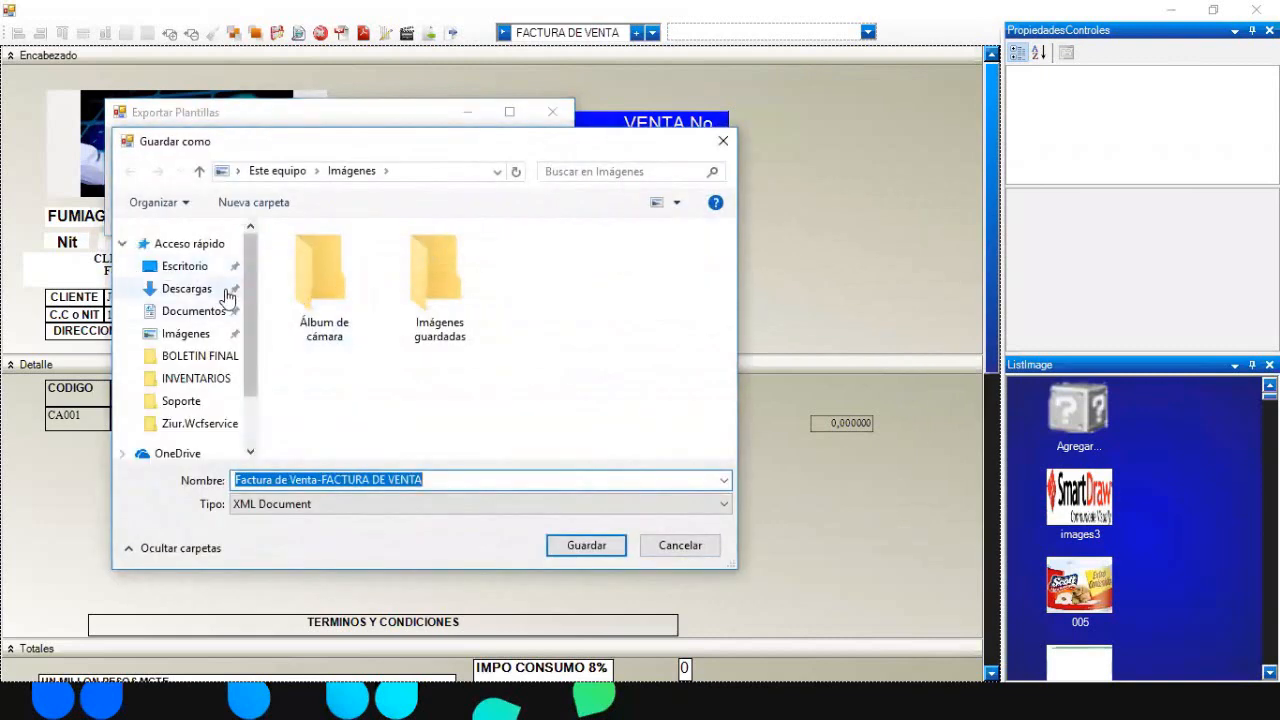
# - Save the exported XML to the desktop, acknowledge success, and close the export window and designer
pyautogui.click(180, 268)
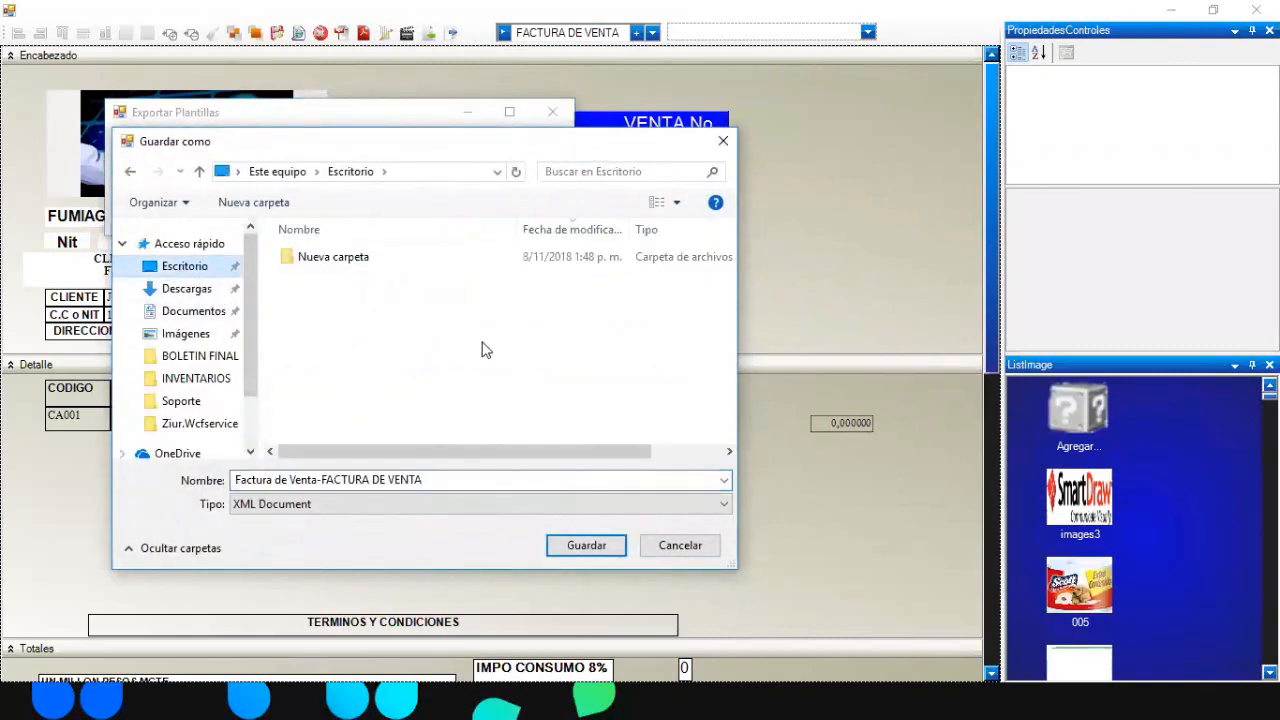
pyautogui.click(588, 548)
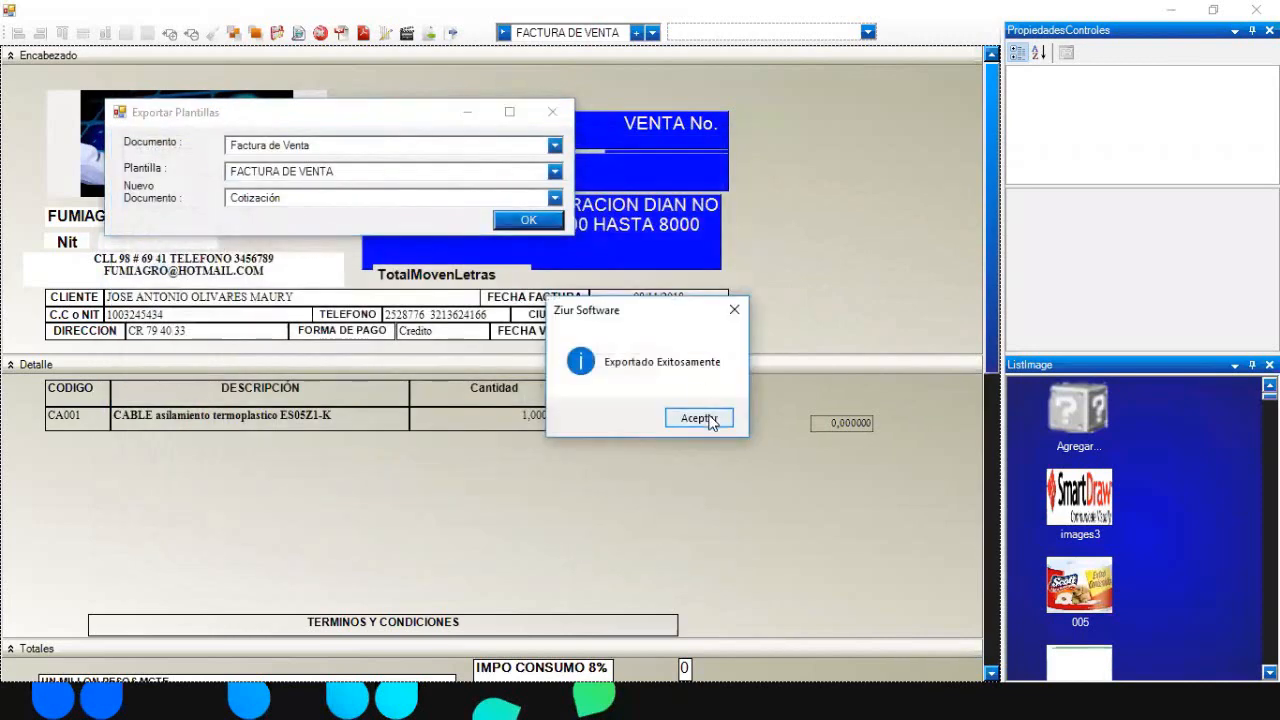
pyautogui.click(709, 416)
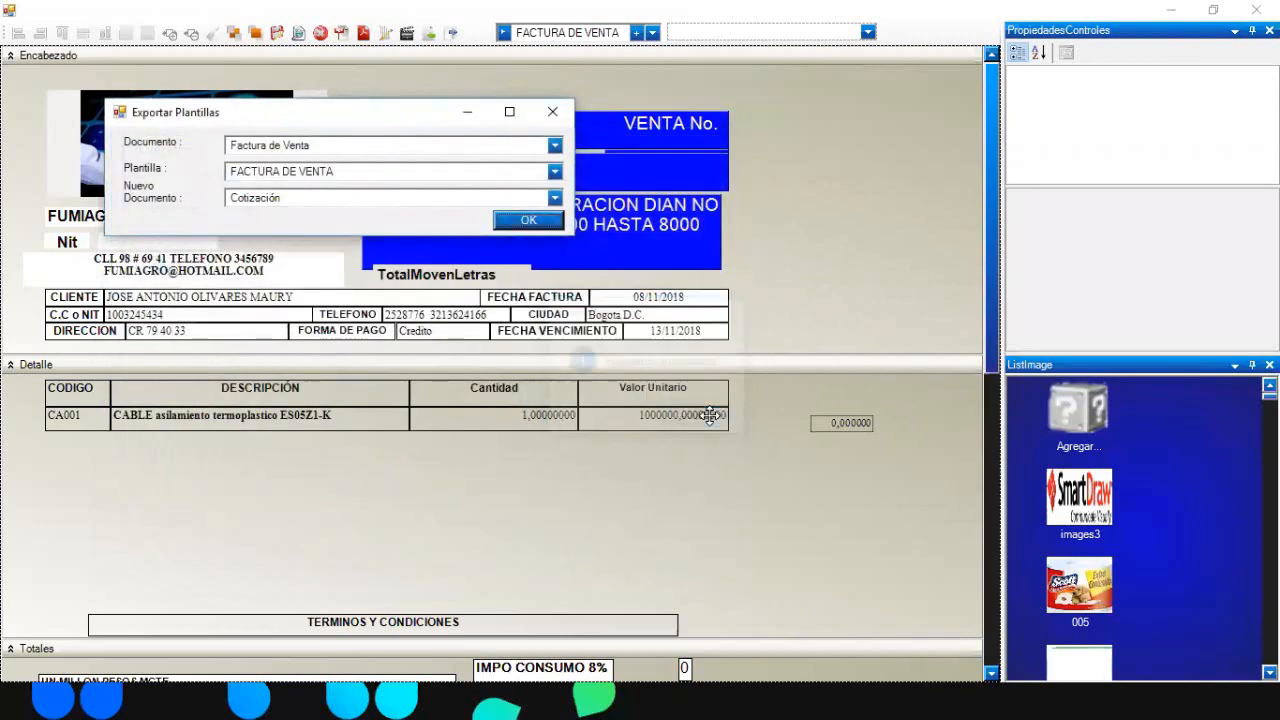
pyautogui.click(552, 111)
pyautogui.click(1256, 9)
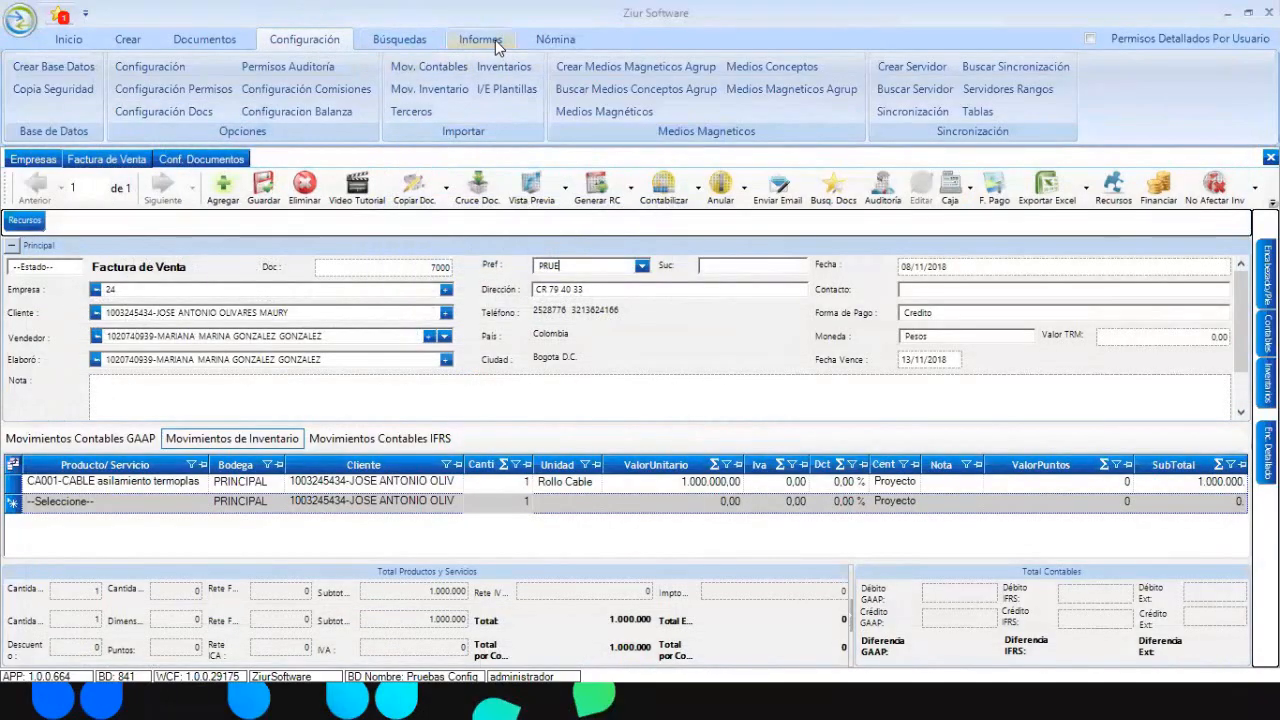
# - Search documents filtered to Cotización and open one
pyautogui.click(495, 40)
pyautogui.click(392, 40)
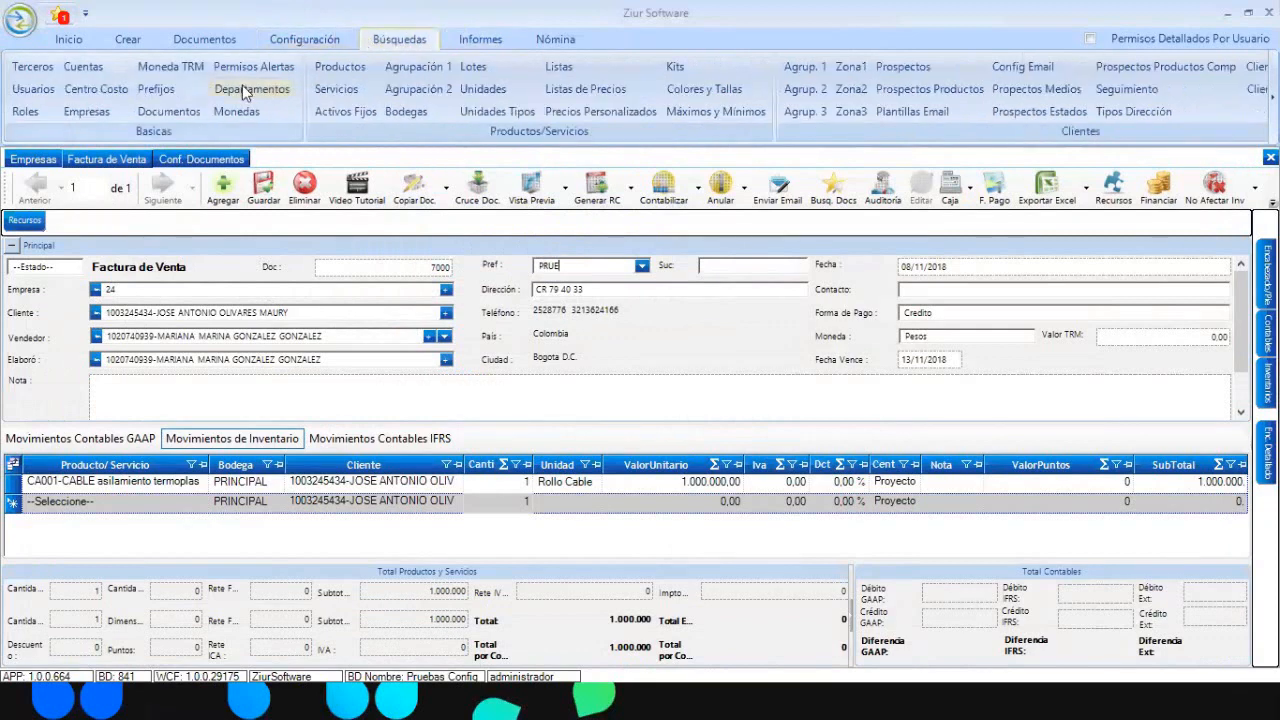
pyautogui.click(165, 111)
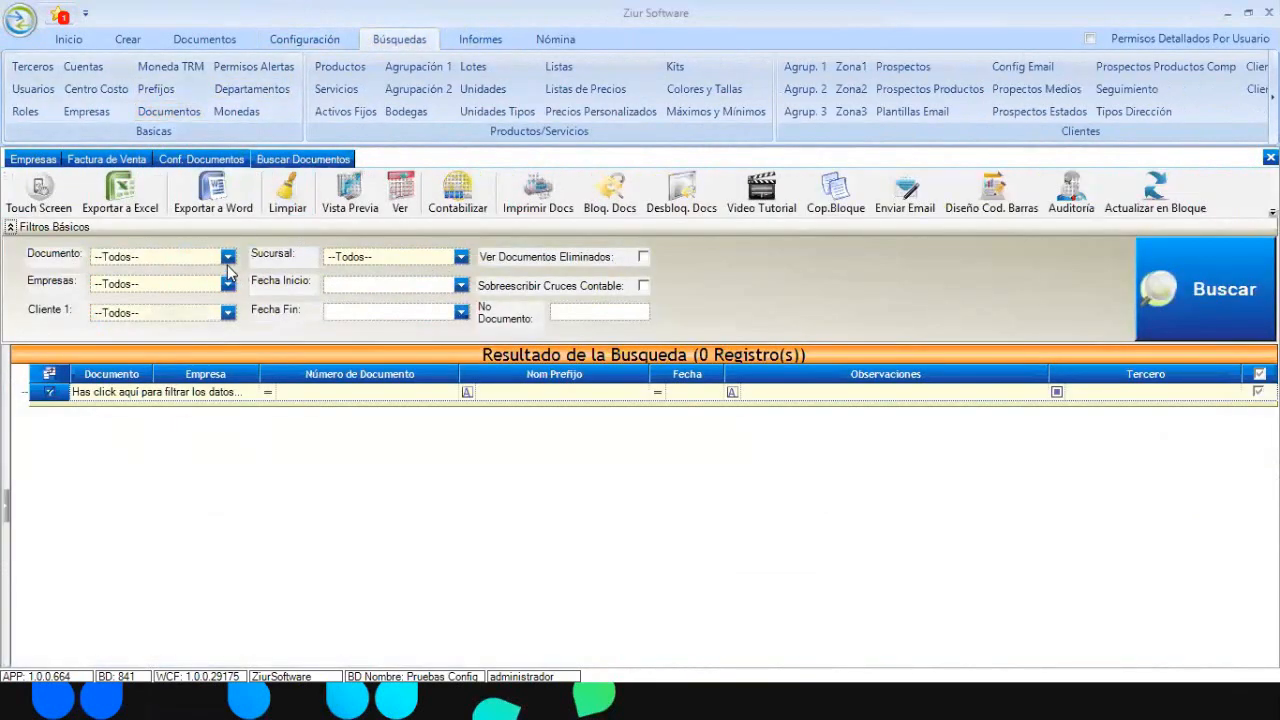
pyautogui.click(228, 257)
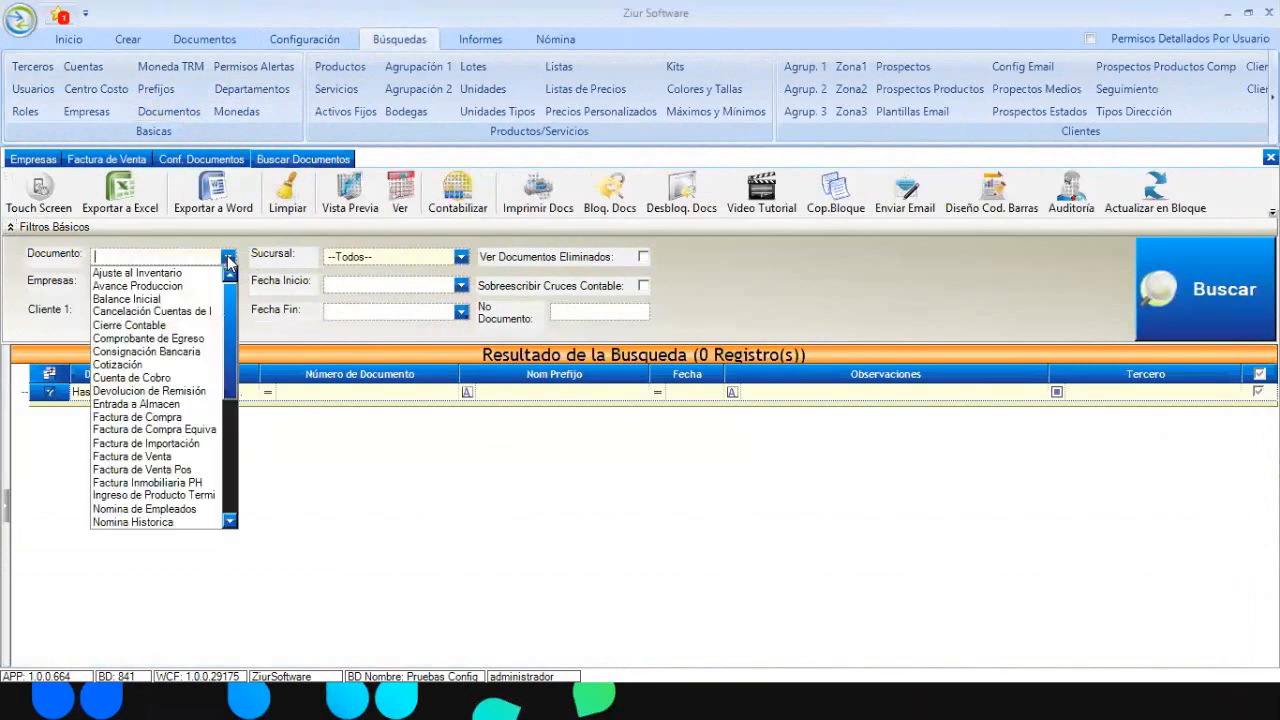
pyautogui.click(160, 365)
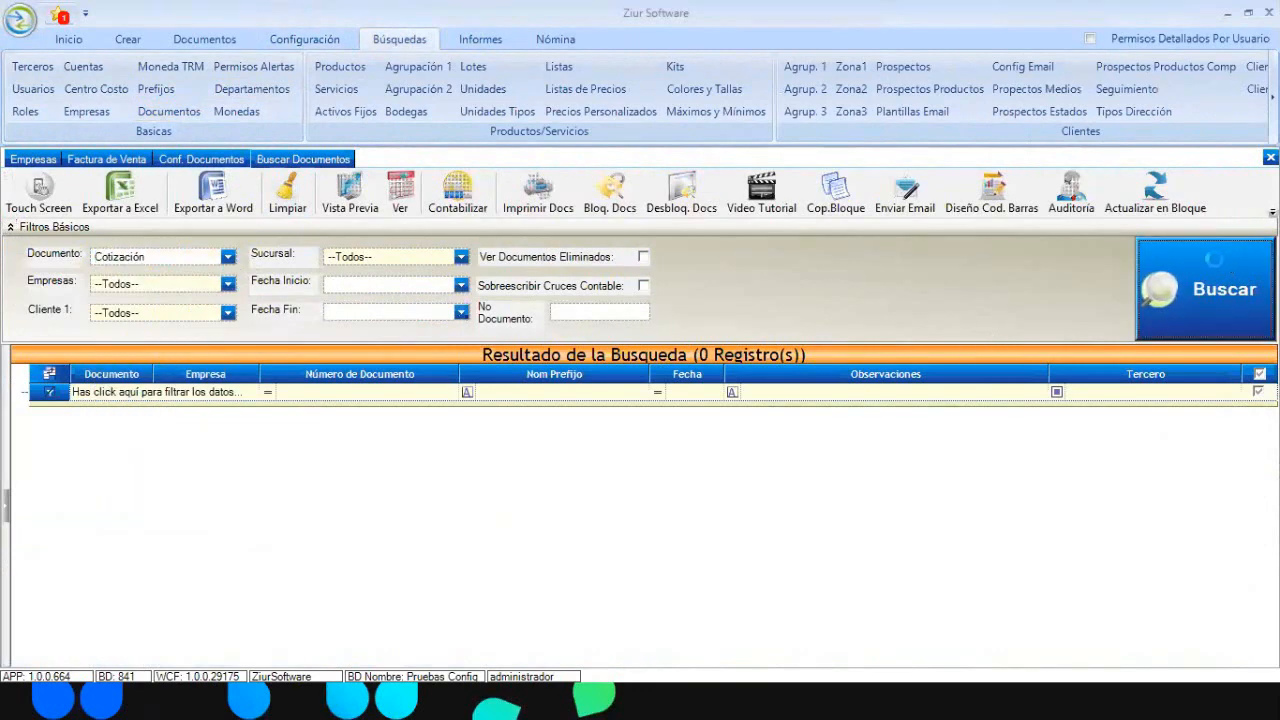
pyautogui.click(1214, 259)
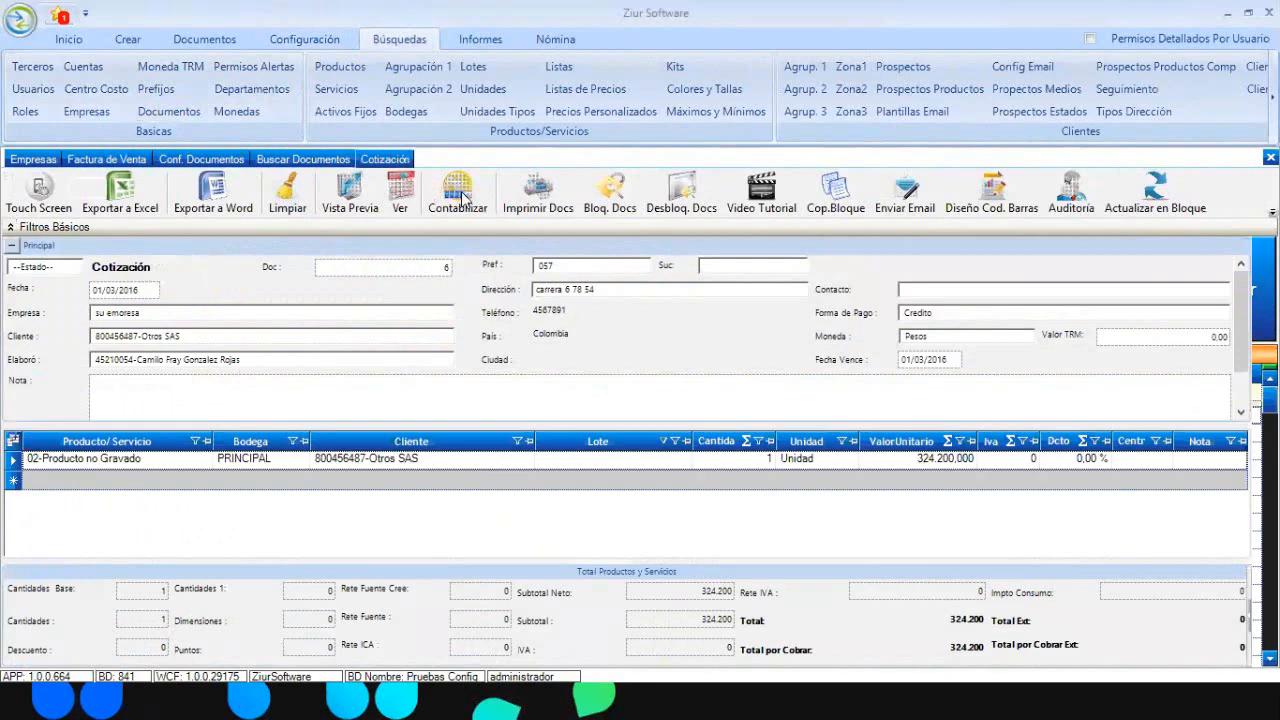
# - Open the Cotización's template designer and its Importar Plantilla window
pyautogui.click(512, 192)
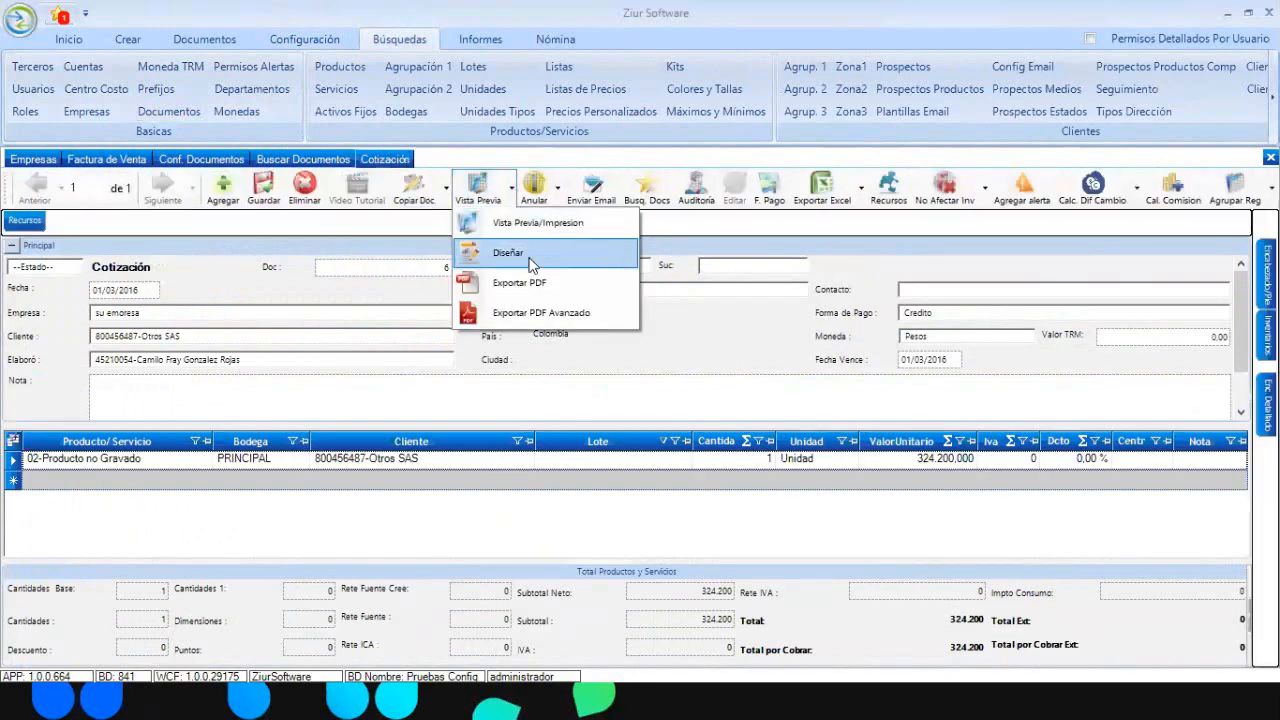
pyautogui.click(531, 262)
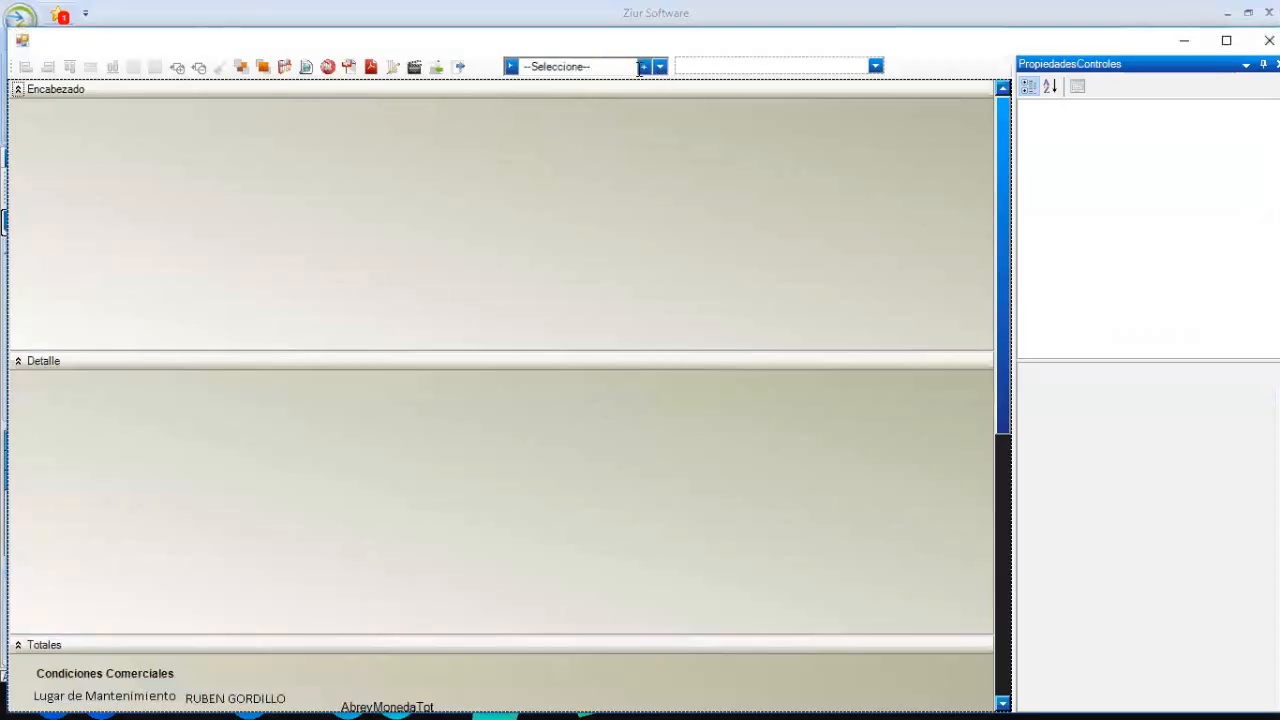
pyautogui.click(443, 71)
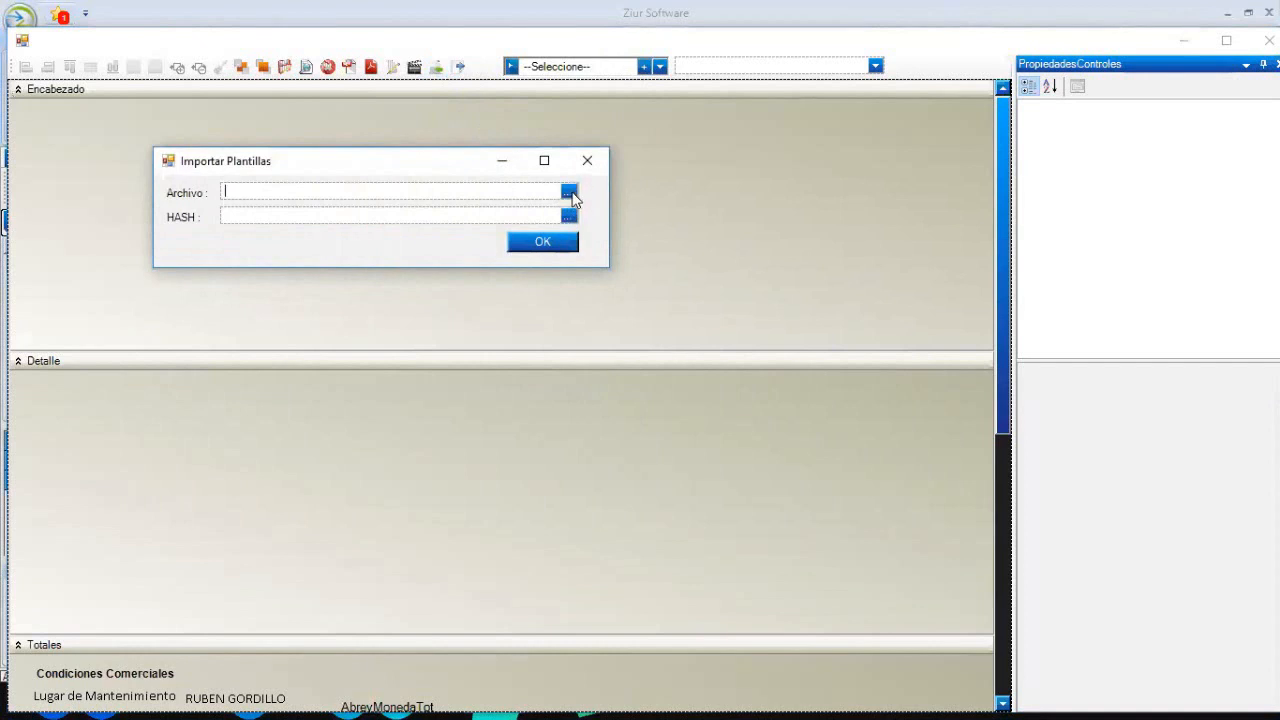
# - Choose the desktop Factura de Venta-FACTURA DE VENTA XML for import, then minimize the import dialog and designer
pyautogui.click(570, 193)
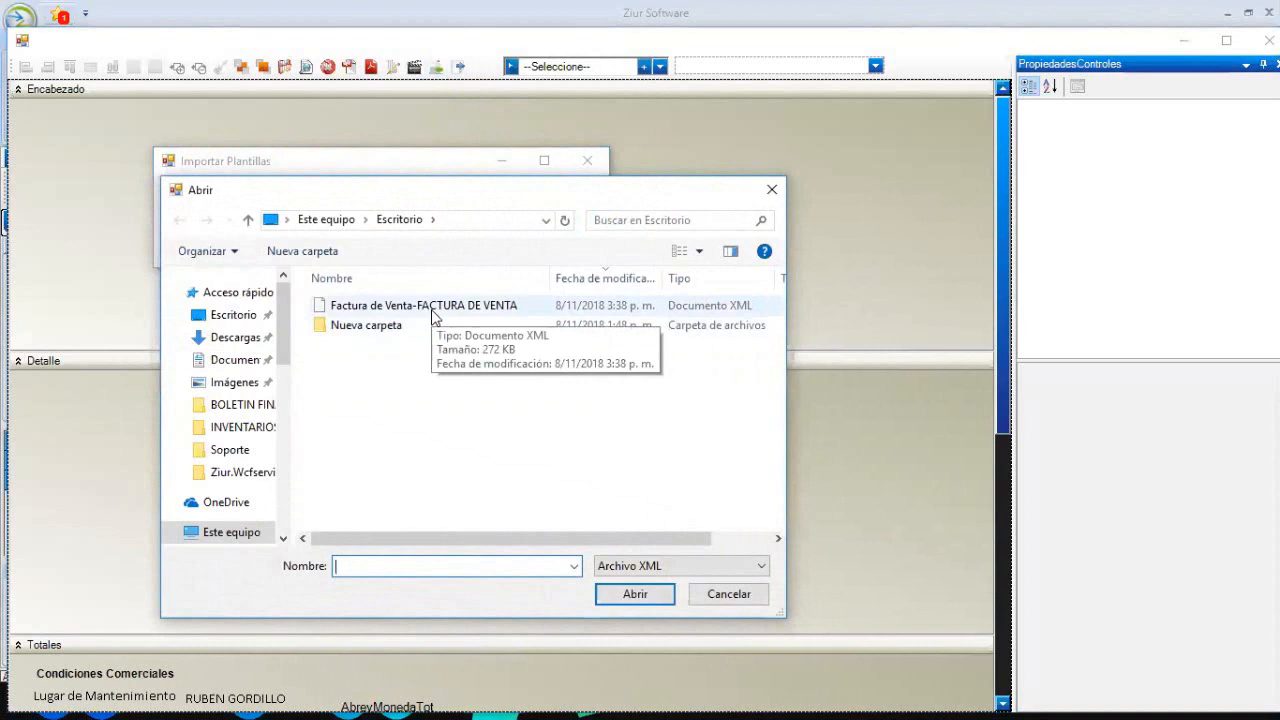
pyautogui.doubleClick(433, 306)
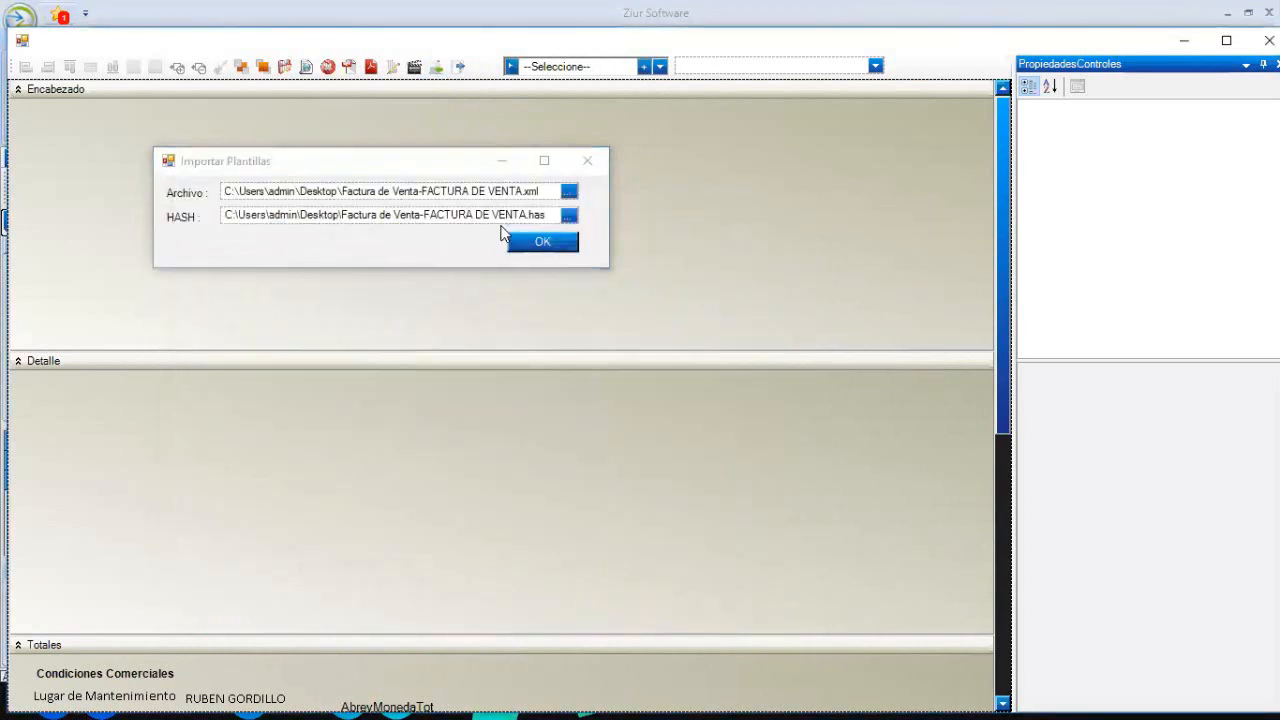
pyautogui.click(502, 160)
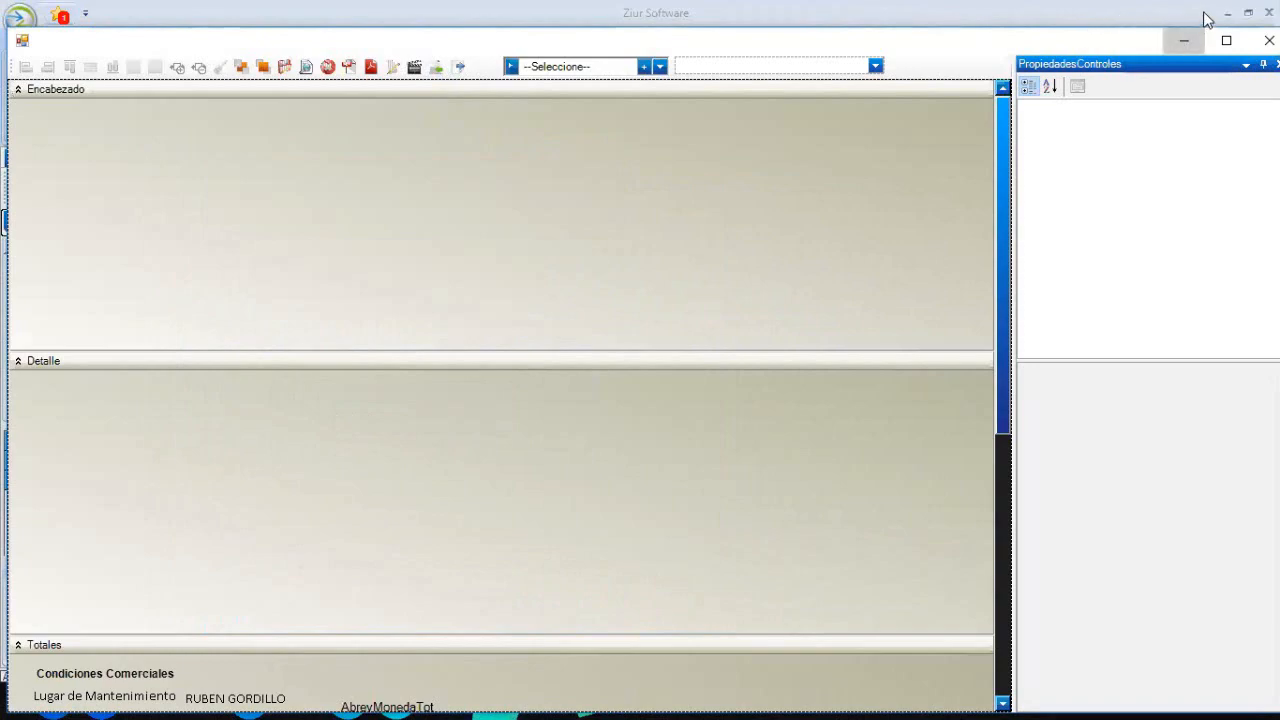
pyautogui.click(1229, 13)
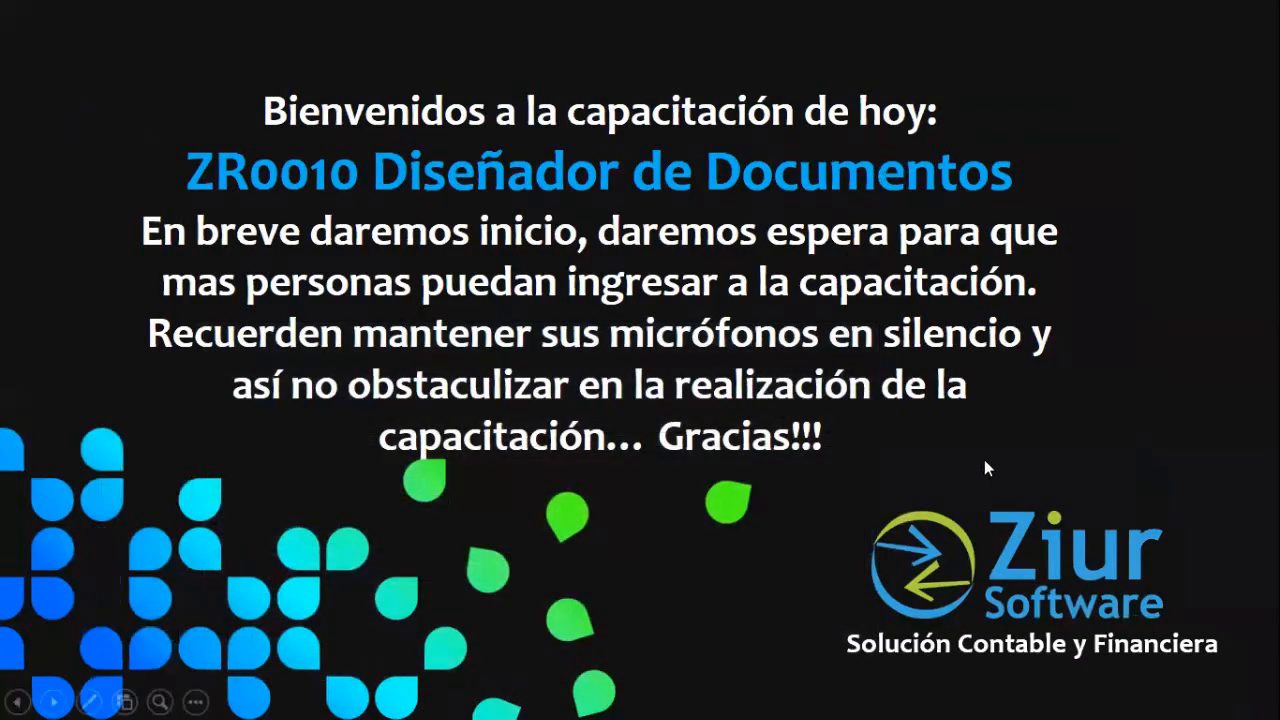
# - Check the two exported Factura files on the desktop, then bring back Ziur's Importar Plantillas window
pyautogui.press('super')
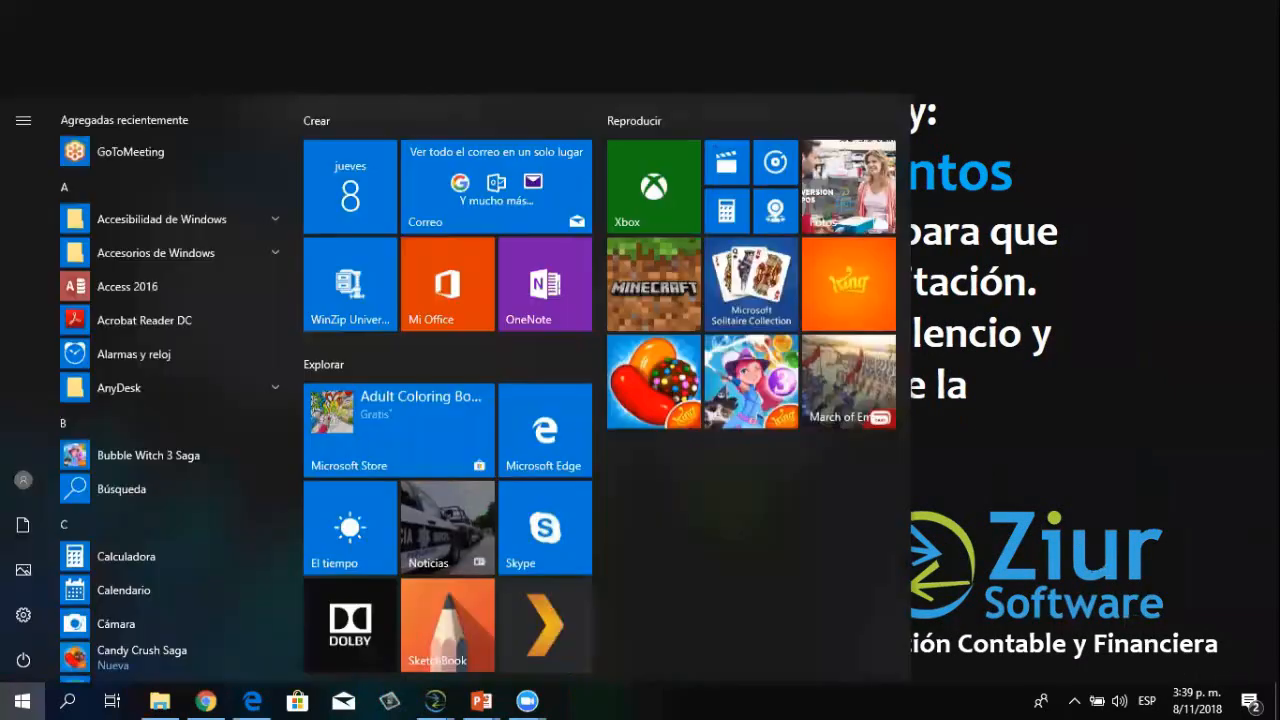
pyautogui.press('super')
pyautogui.click(1278, 702)
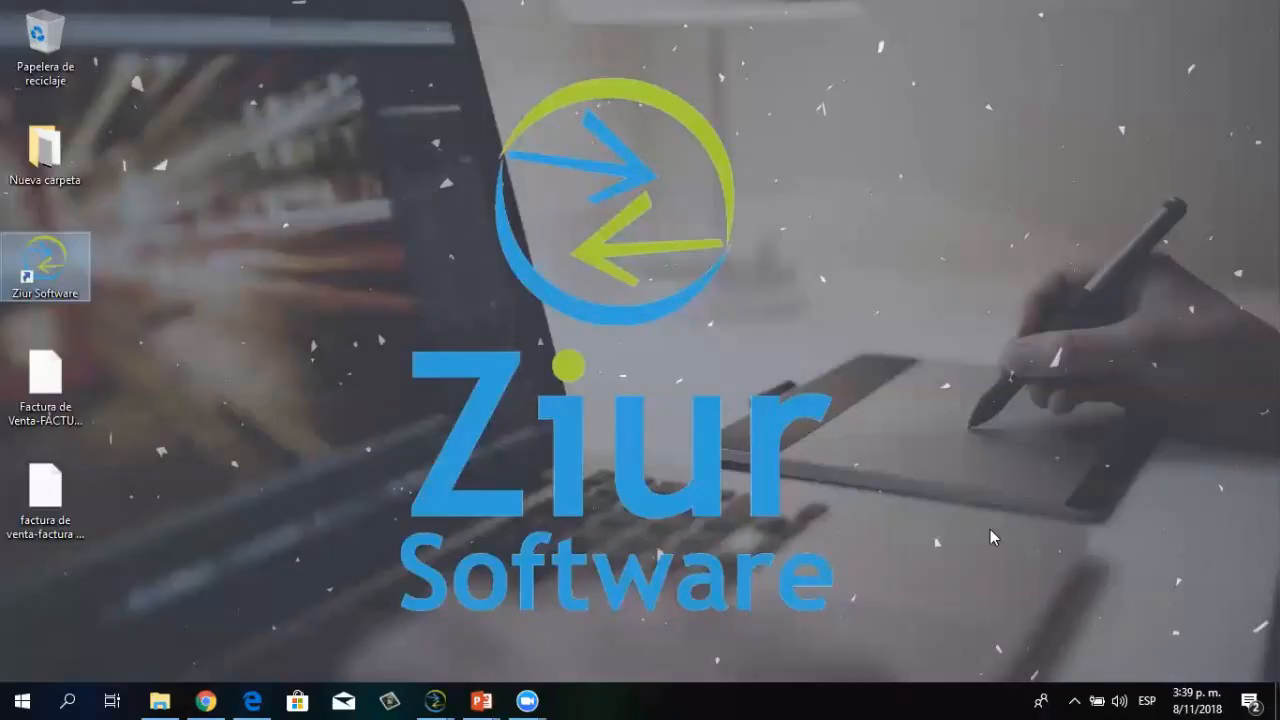
pyautogui.moveTo(178, 394); pyautogui.dragTo(44, 499)
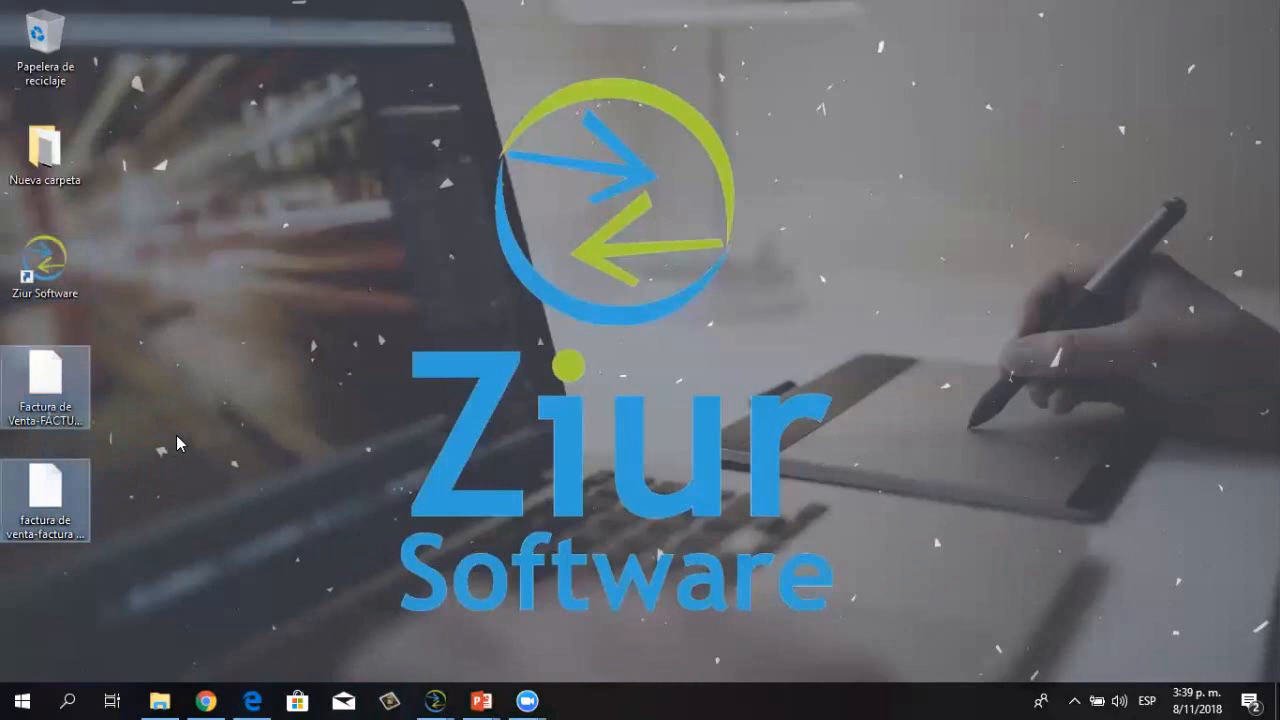
pyautogui.click(177, 438)
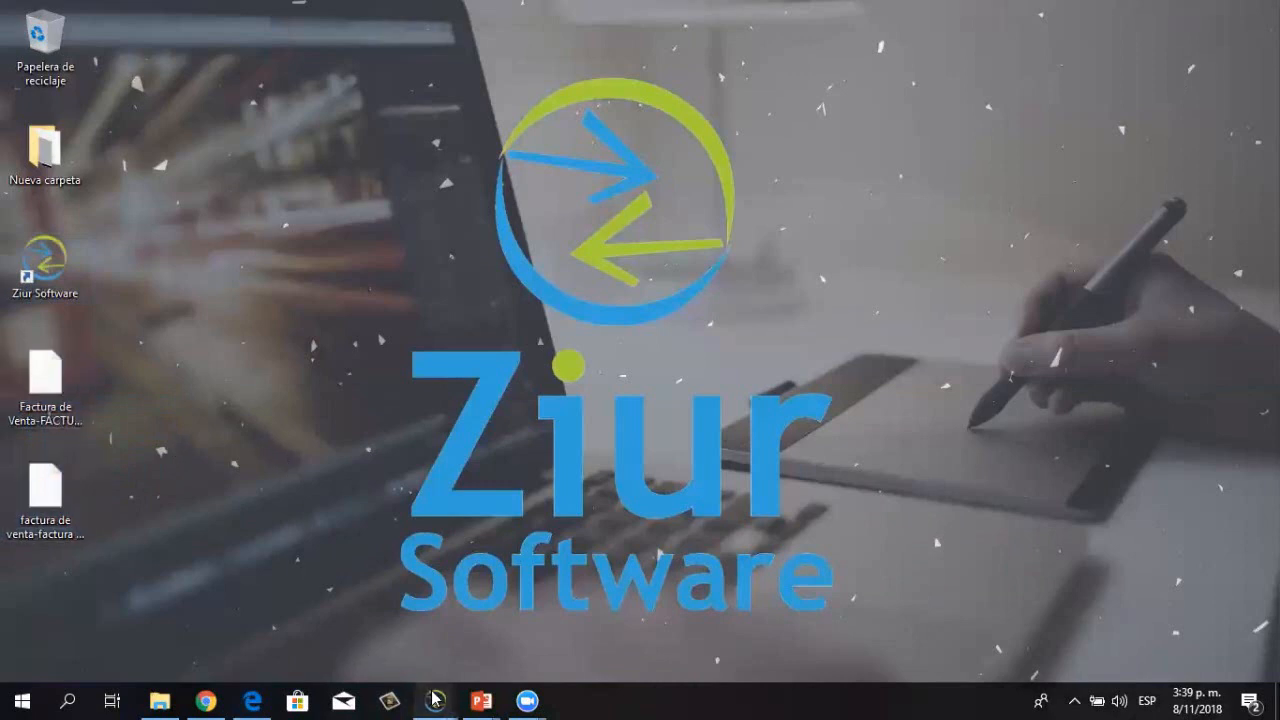
pyautogui.moveTo(434, 700)
pyautogui.click(615, 630)
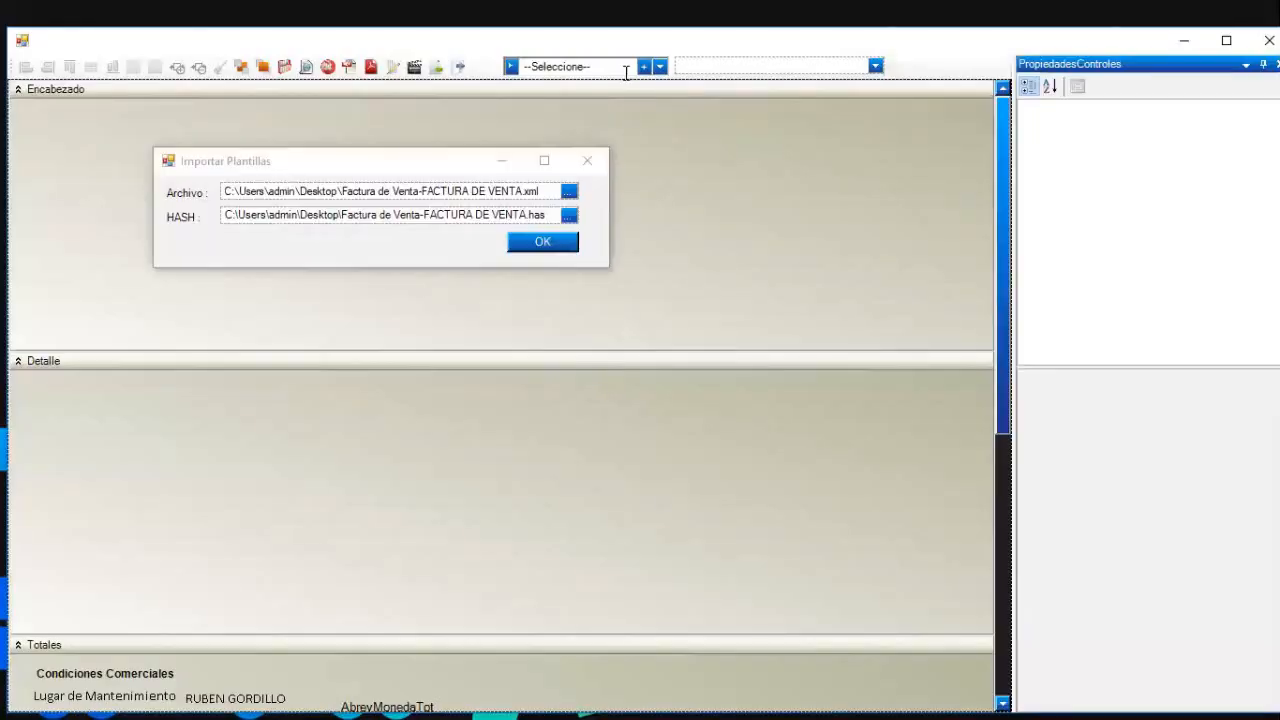
# - Import the template file and load the imported FACTURA DE VENTA template into the designer
pyautogui.click(560, 246)
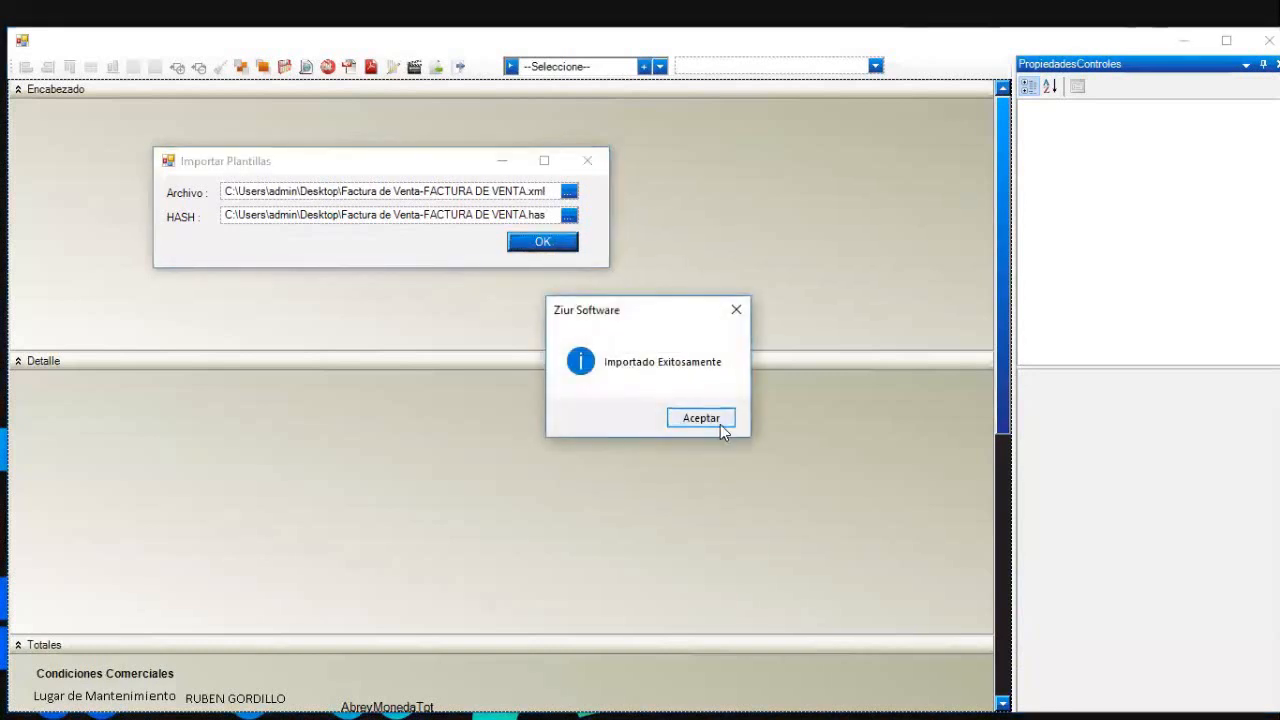
pyautogui.click(720, 424)
pyautogui.click(587, 160)
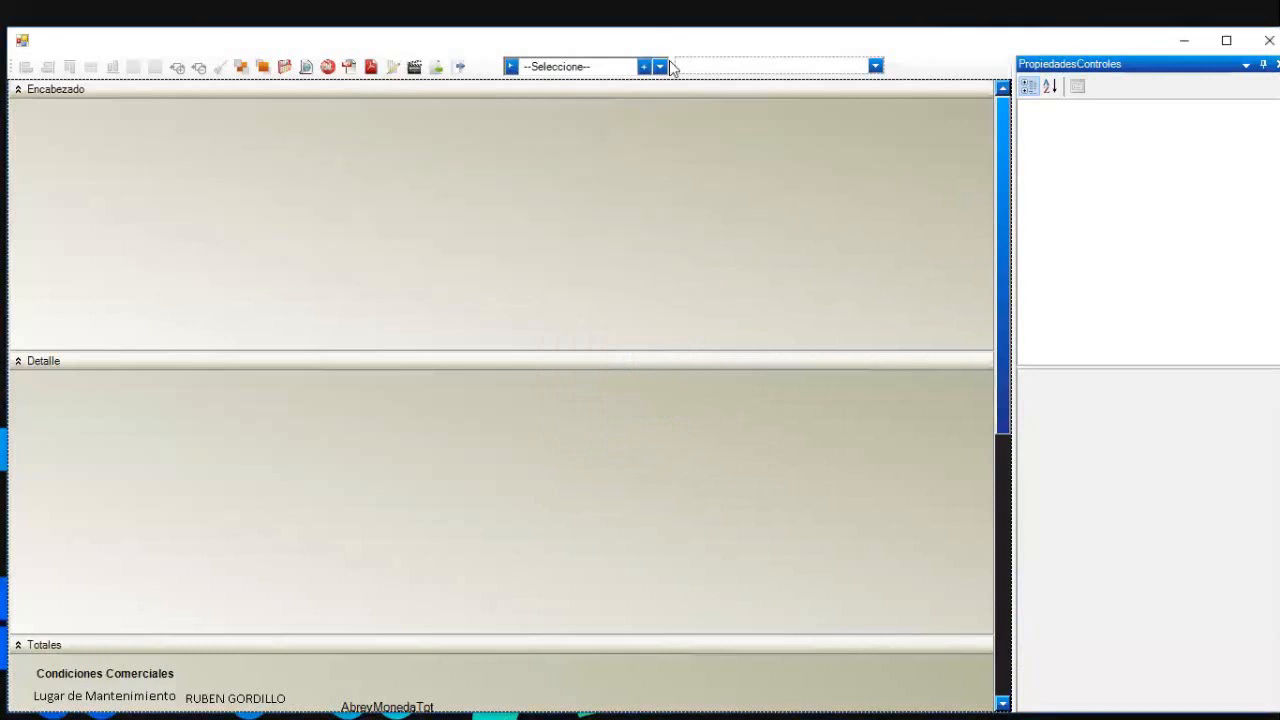
pyautogui.click(663, 67)
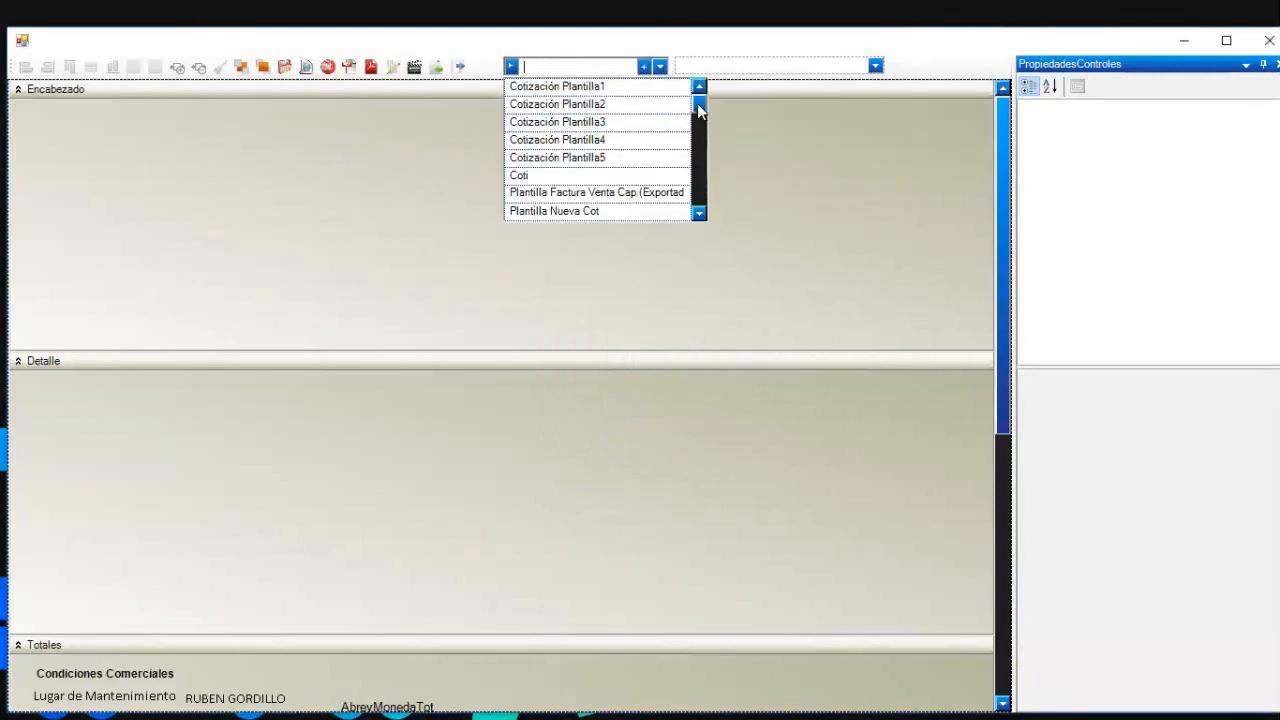
pyautogui.click(701, 180)
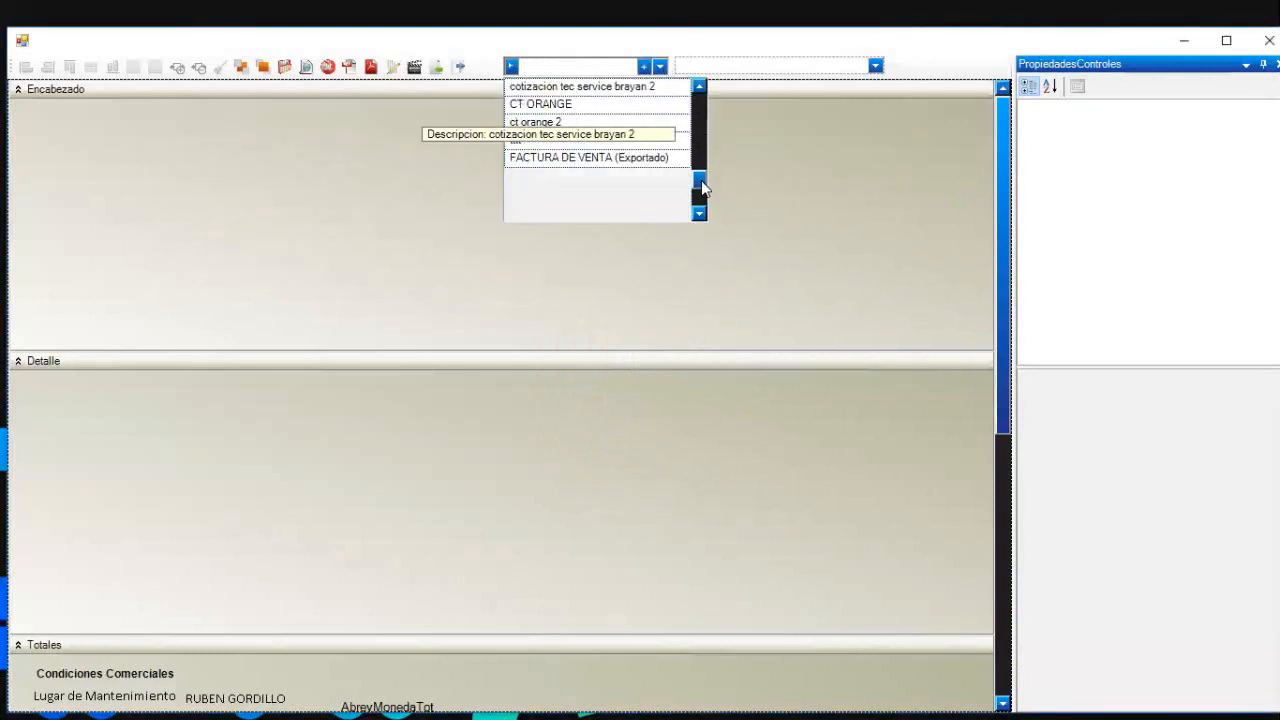
pyautogui.click(637, 157)
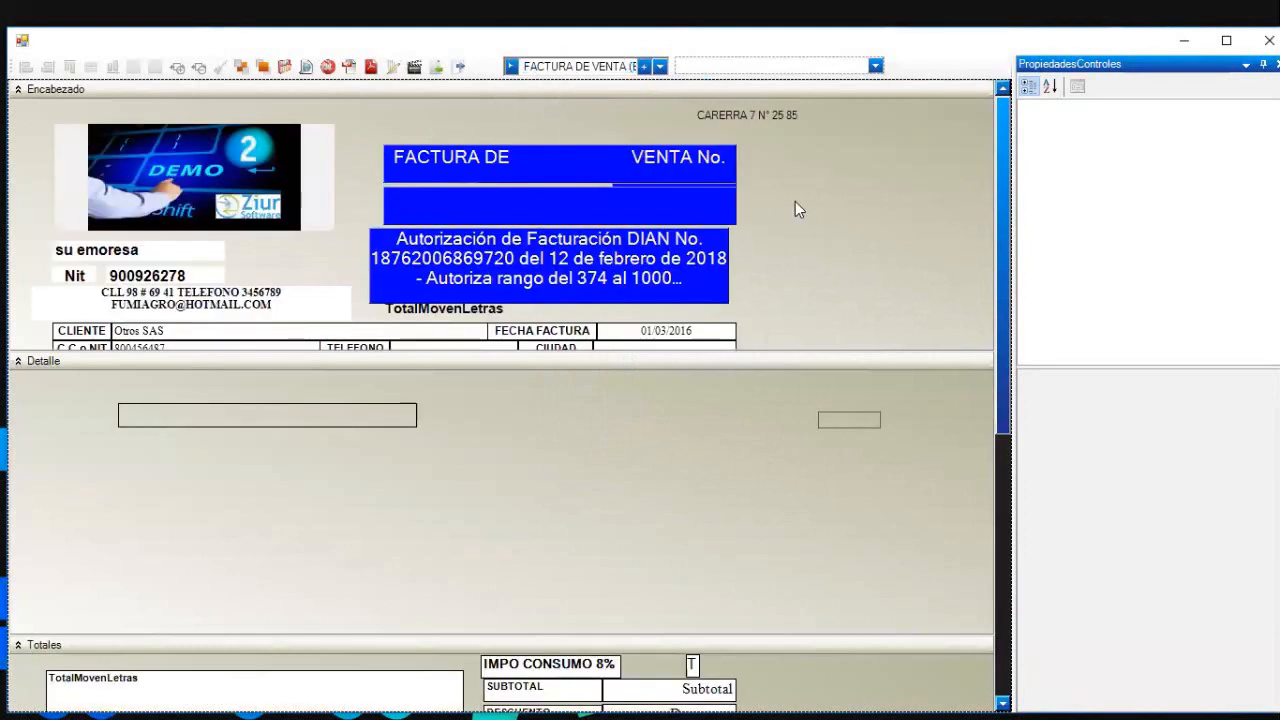
# - Replace the 'FACTURA DE VENTA No.' heading text with 'COTIZACION'
pyautogui.click(498, 165)
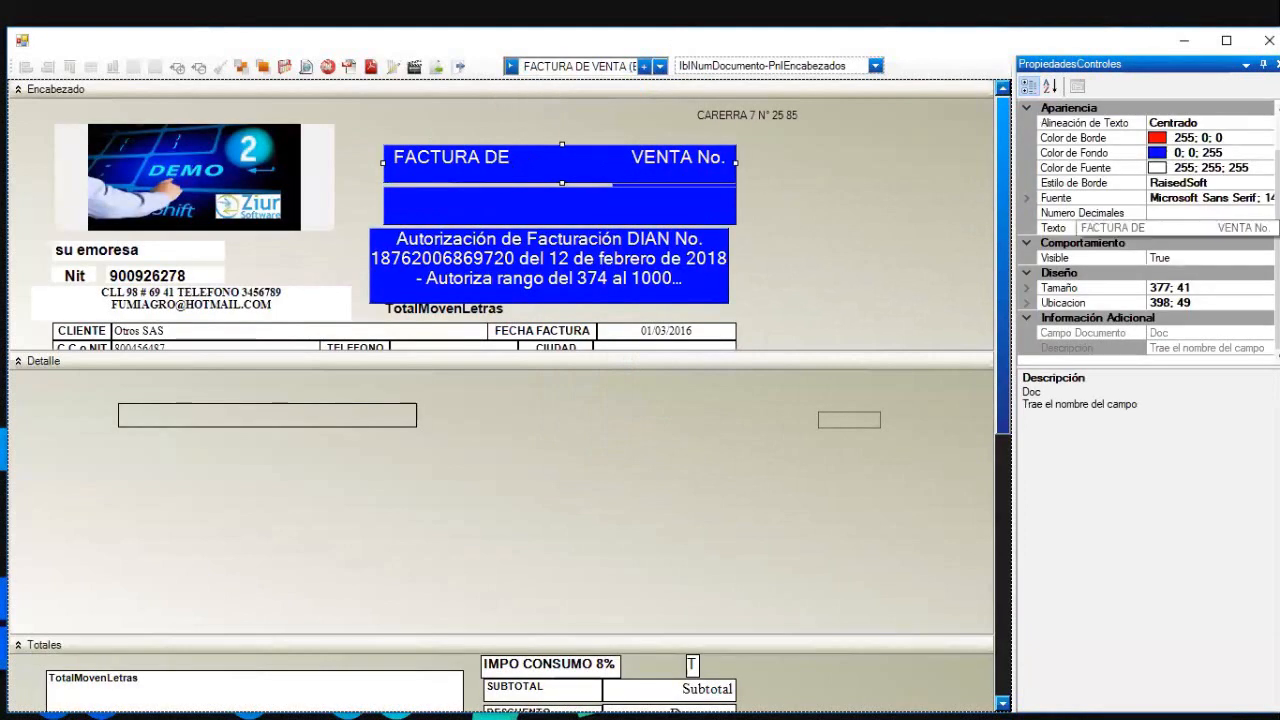
pyautogui.click(1232, 228)
pyautogui.click(1266, 229)
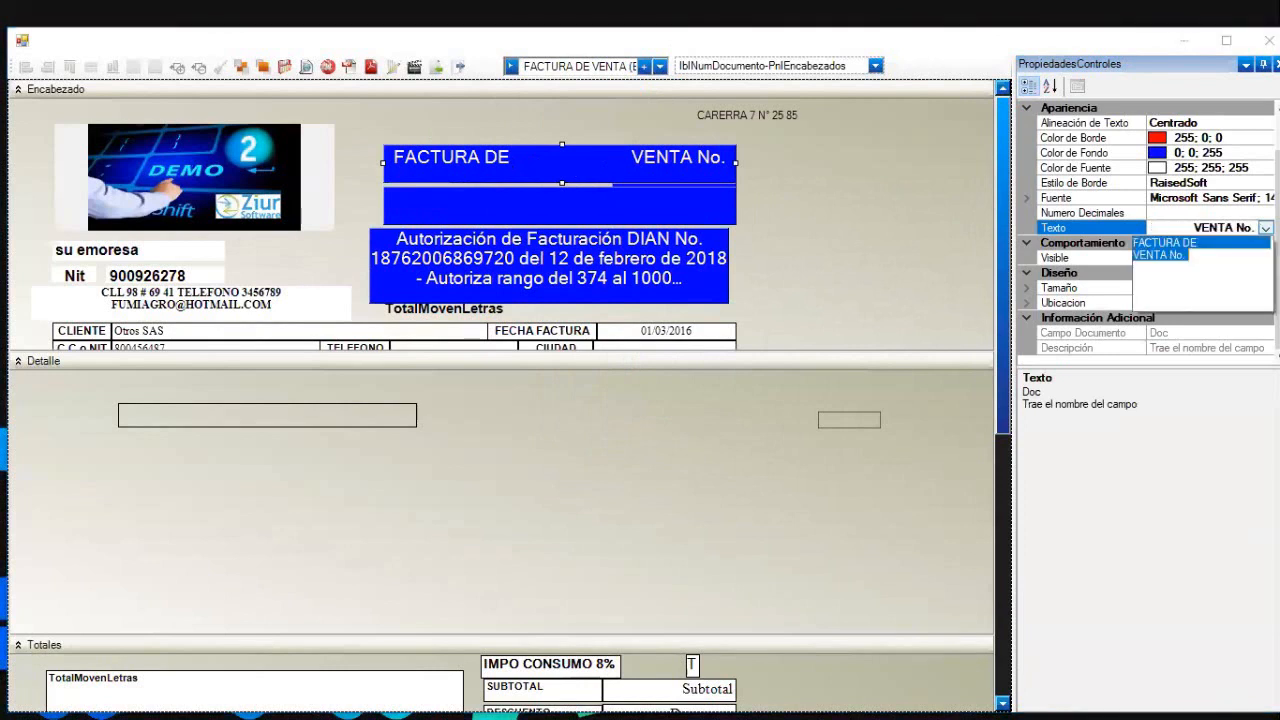
pyautogui.press('BackSpace')
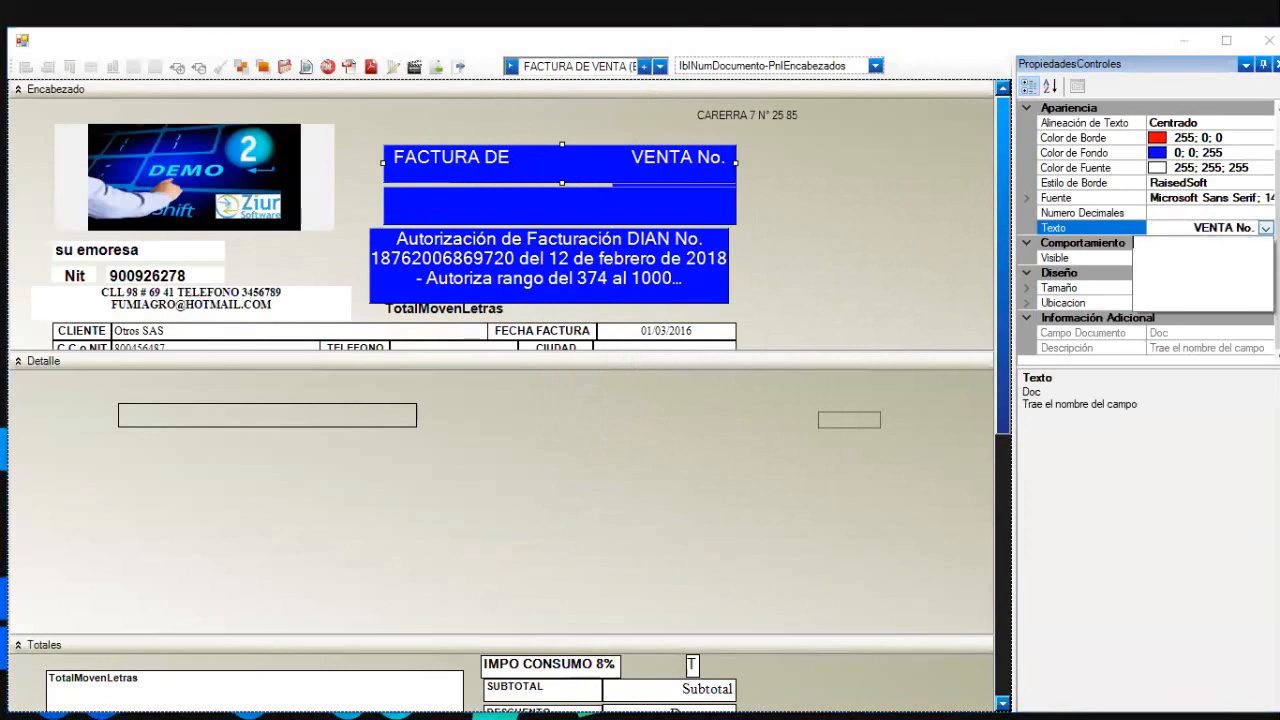
pyautogui.write('COTIZACION')
pyautogui.click(870, 233)
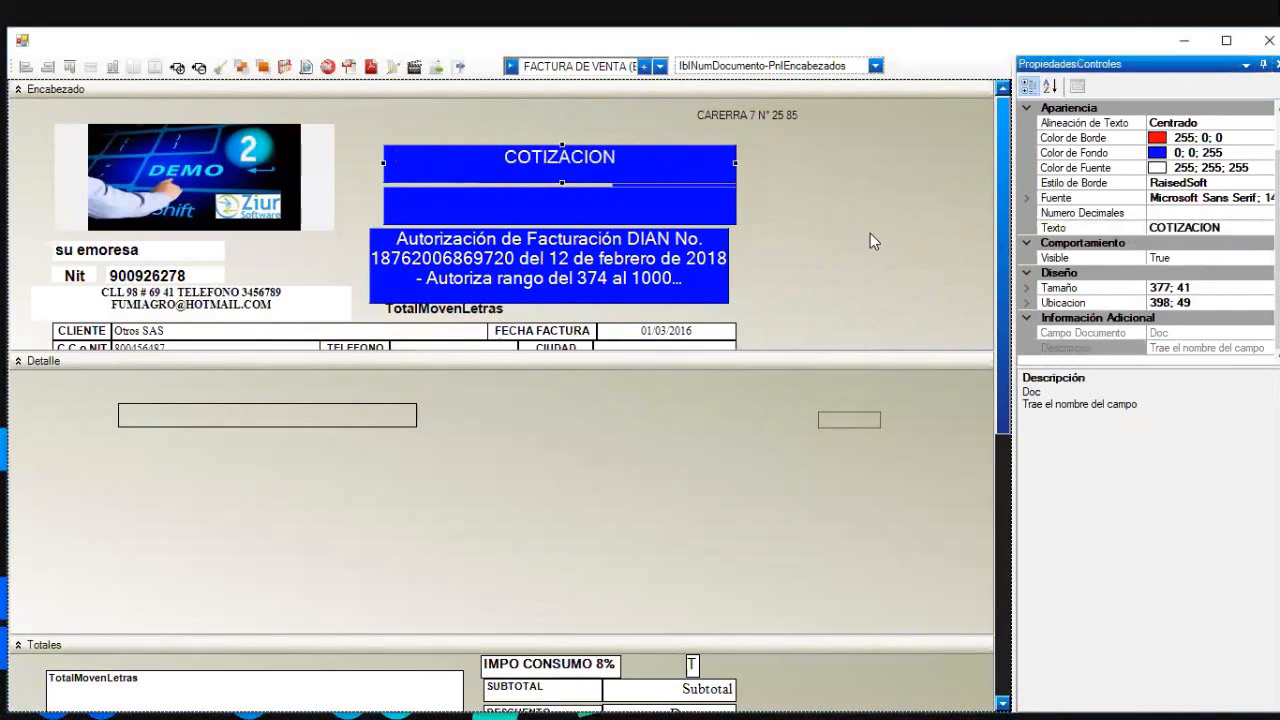
pyautogui.click(772, 199)
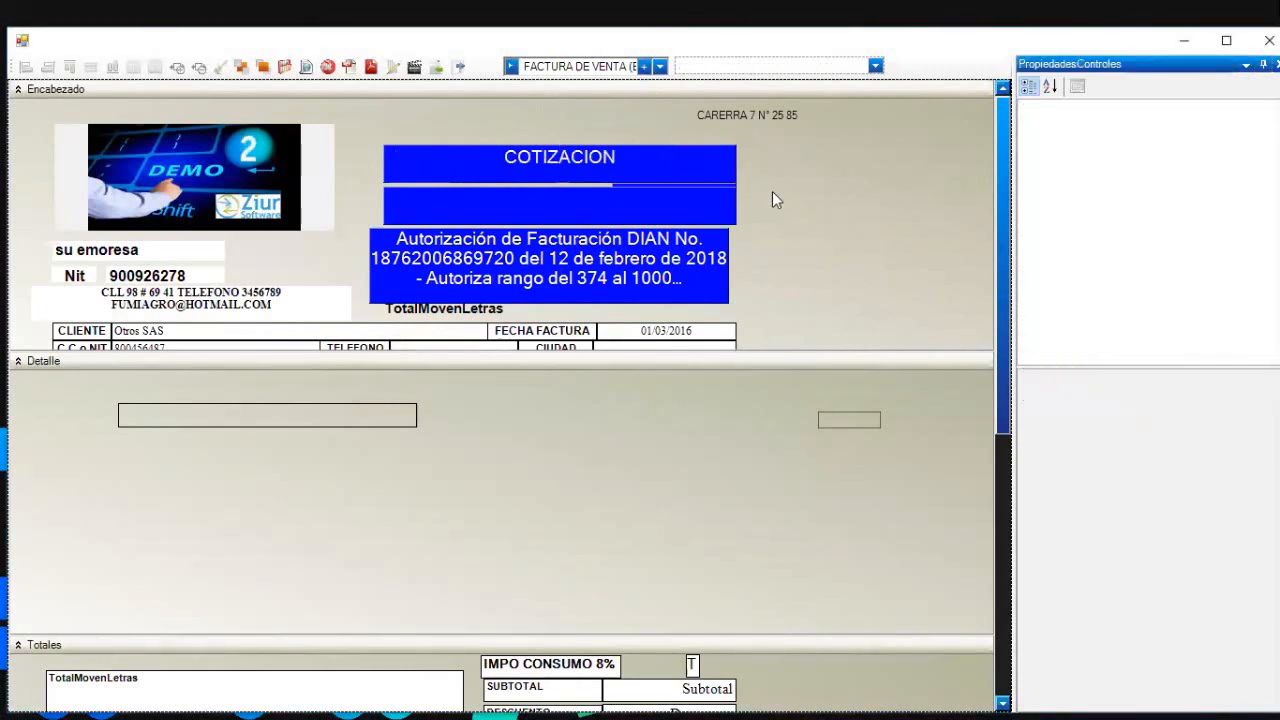
# - Preview the printed quote, scrolling through the page to check the DIAN block
pyautogui.click(306, 67)
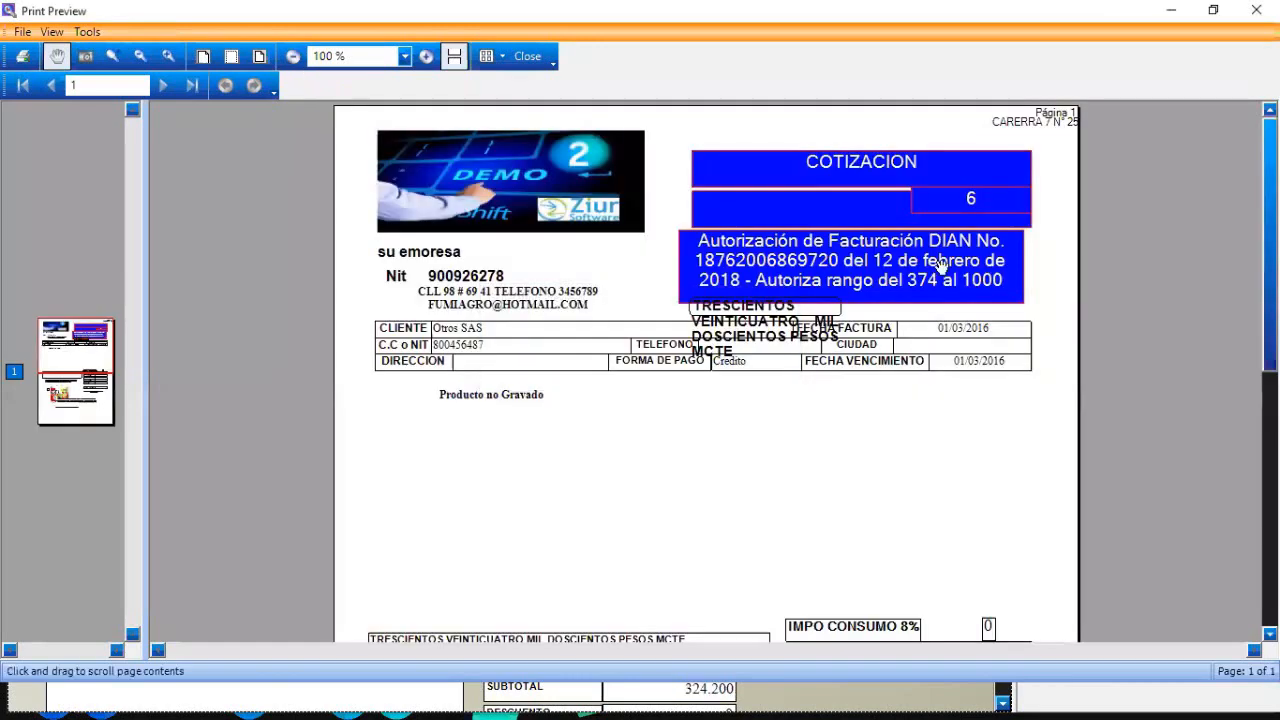
pyautogui.scroll(-10, 706, 370)
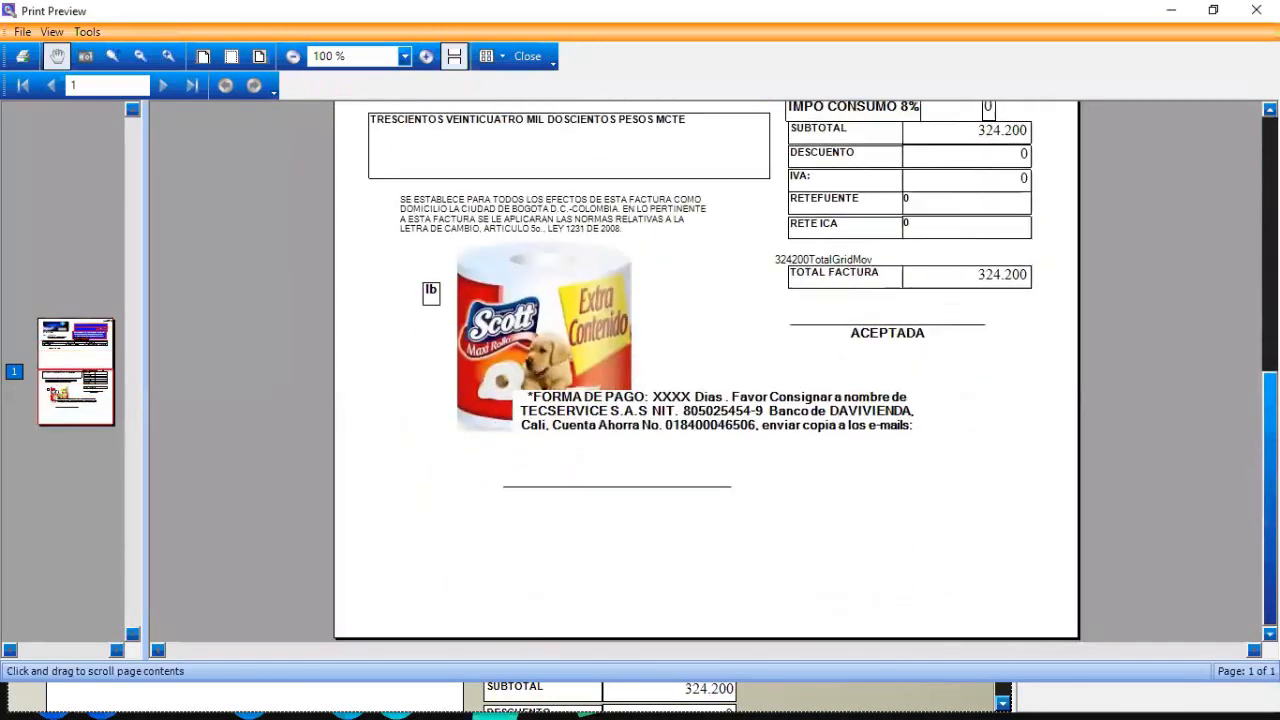
pyautogui.scroll(3, 706, 370)
pyautogui.scroll(6, 1244, 403)
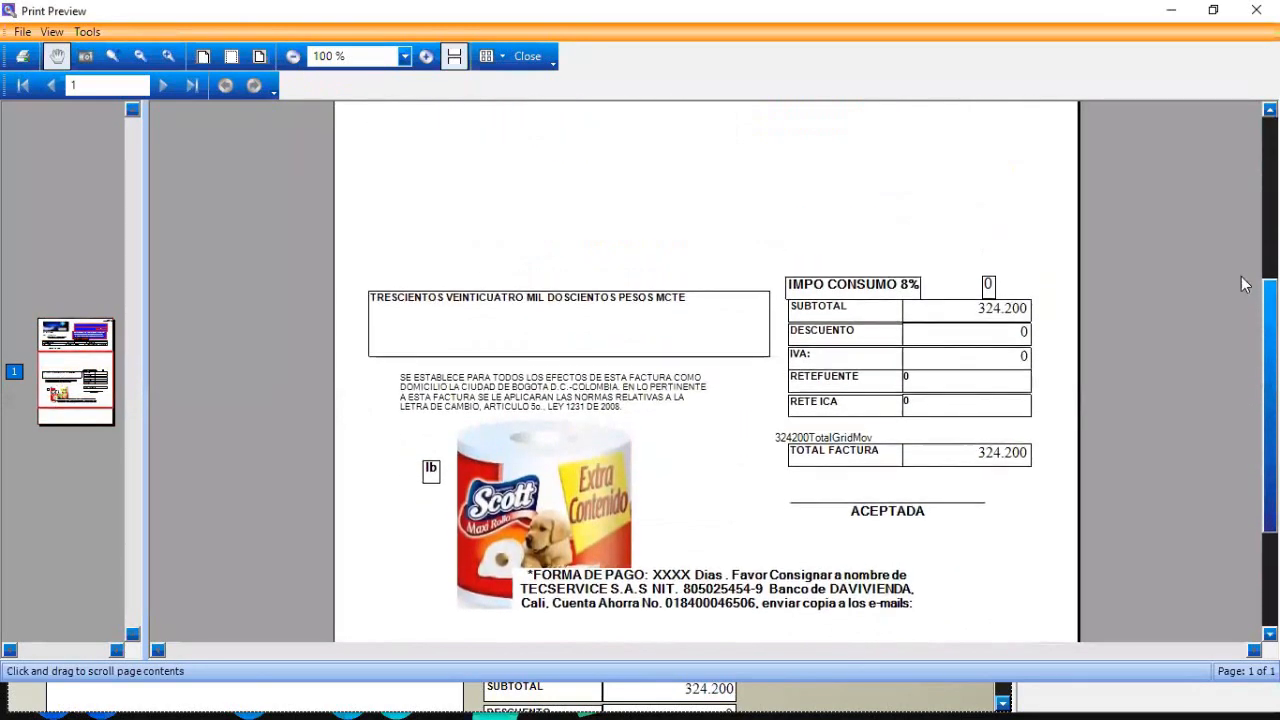
pyautogui.click(524, 57)
# - Delete the DIAN billing-authorization label and recheck the print preview without it
pyautogui.click(696, 279)
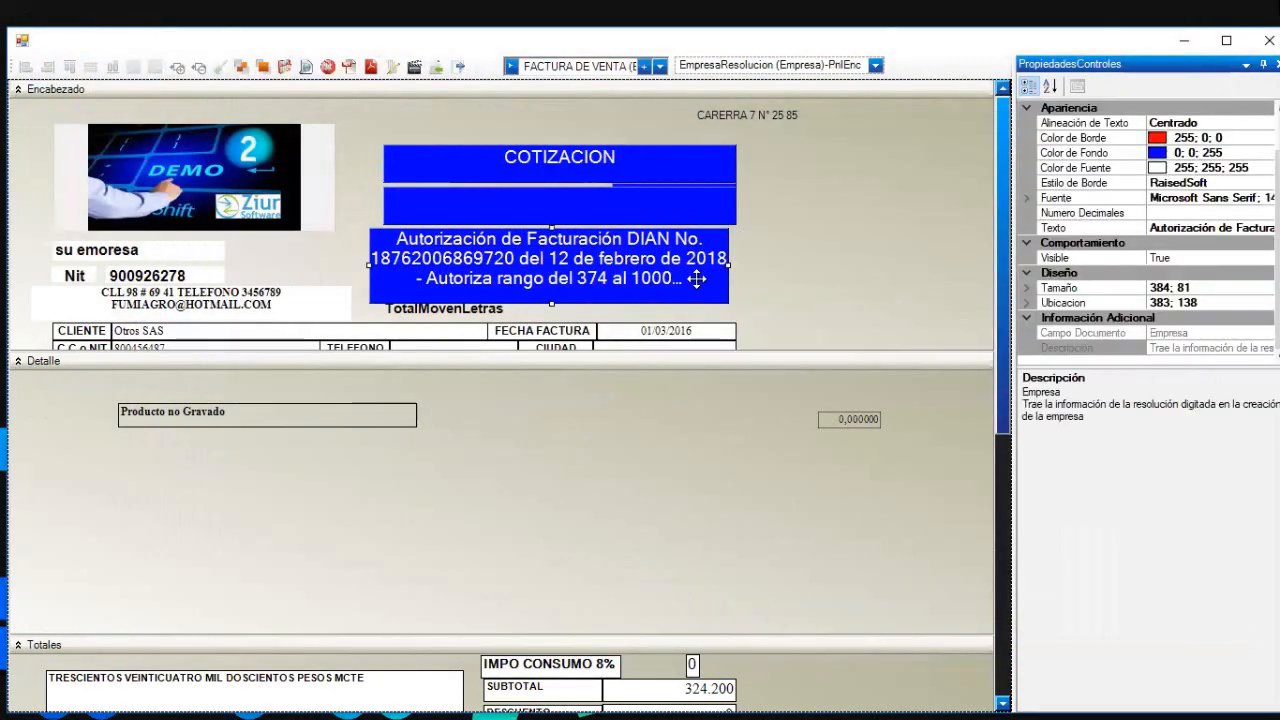
pyautogui.press('Delete')
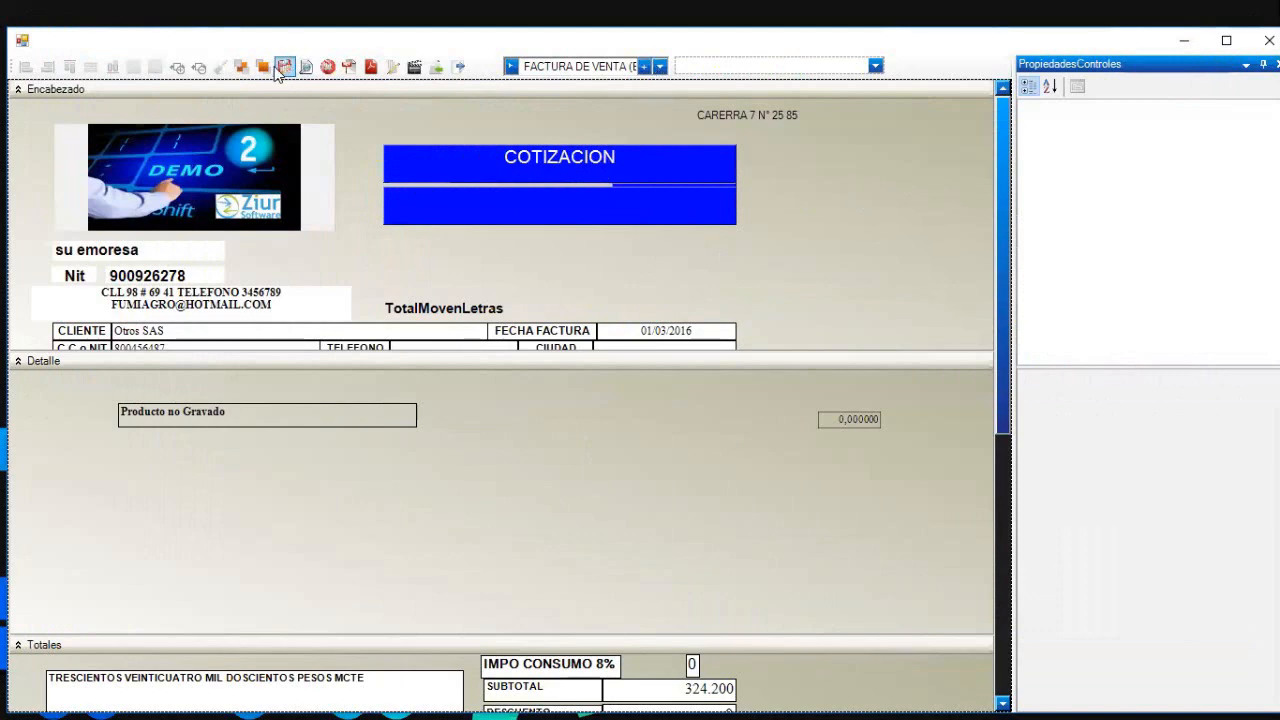
pyautogui.click(307, 72)
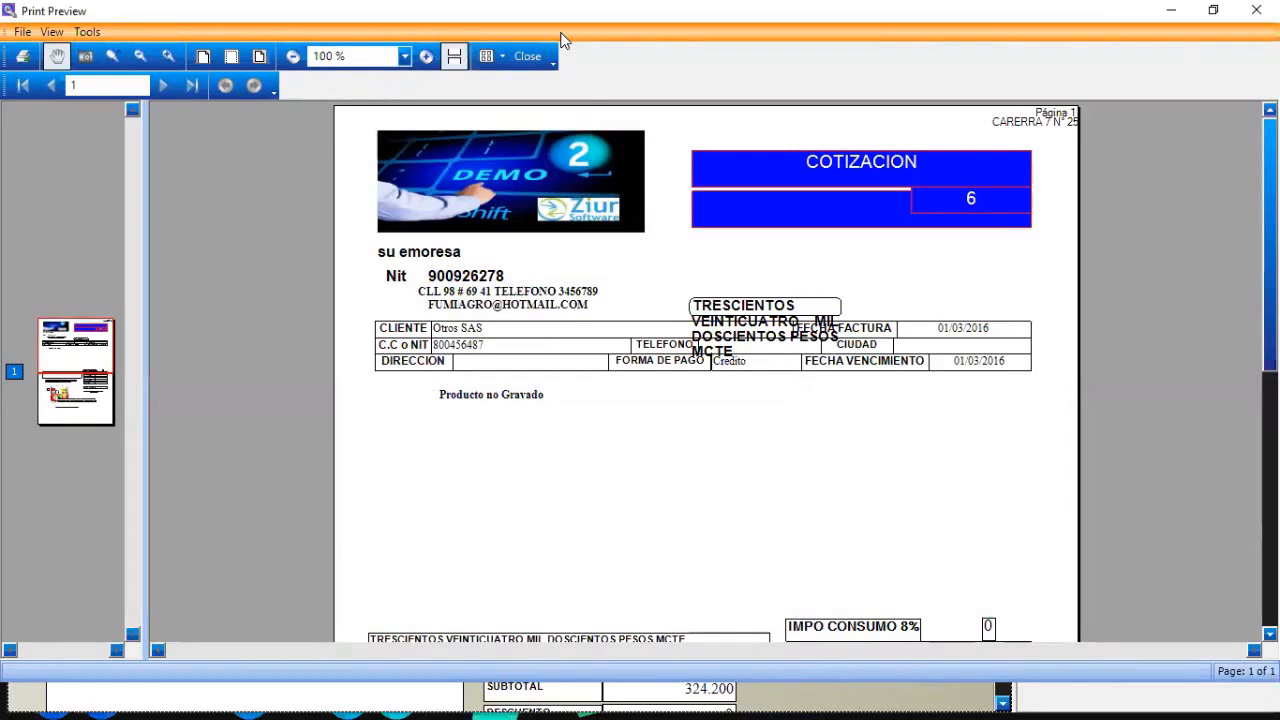
pyautogui.click(527, 58)
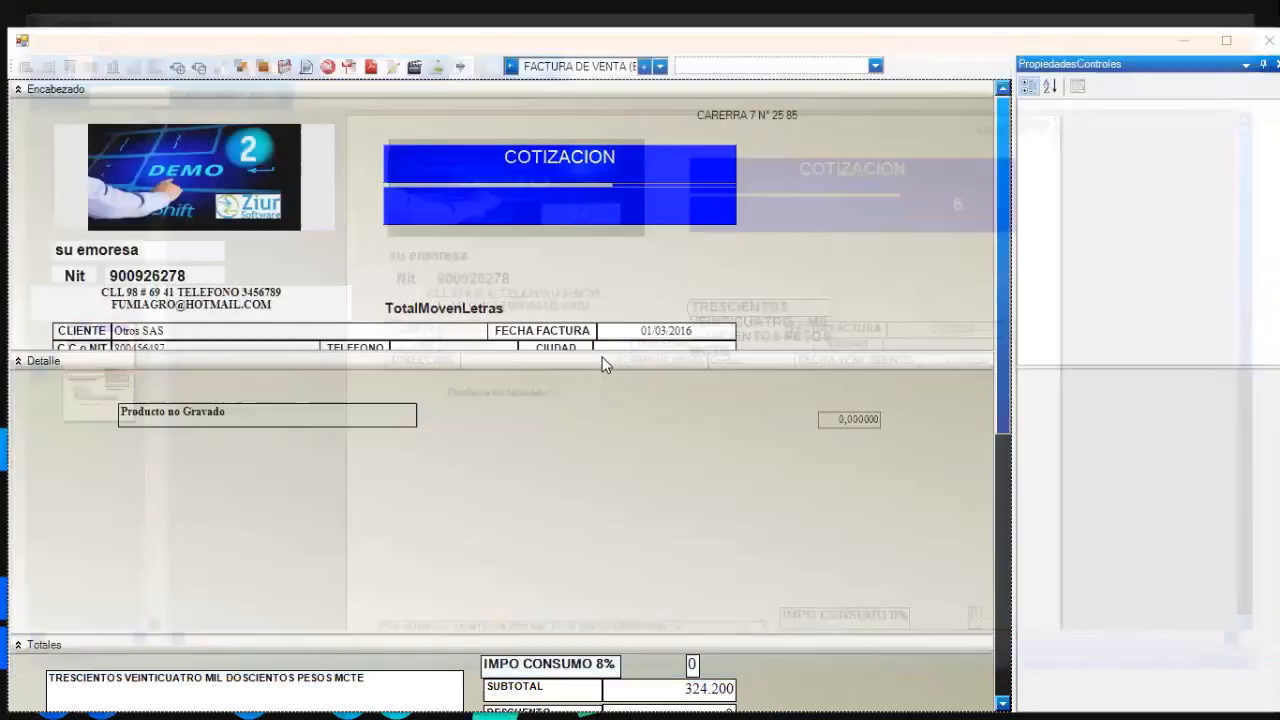
# - Nudge the SUBTOTAL, DESCUENTO, IVA and RETEFUENTE labels individually toward a common left edge
pyautogui.moveTo(995, 334); pyautogui.dragTo(997, 486)
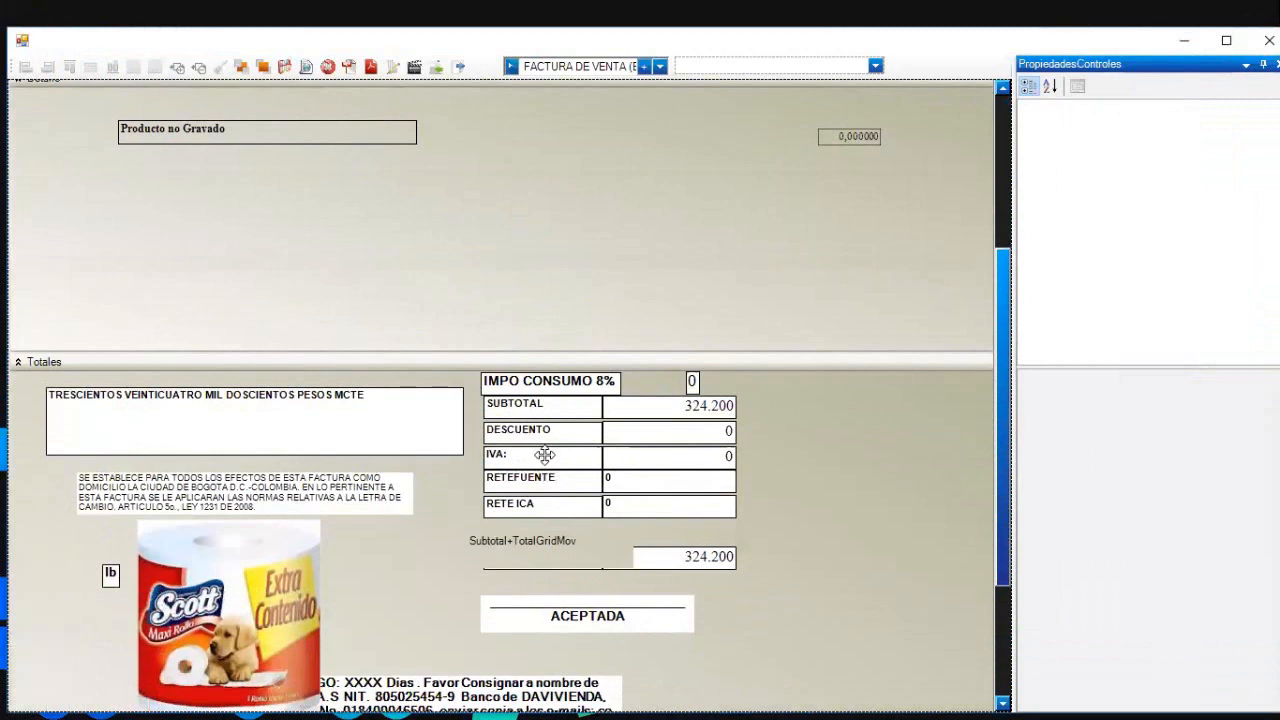
pyautogui.click(552, 413)
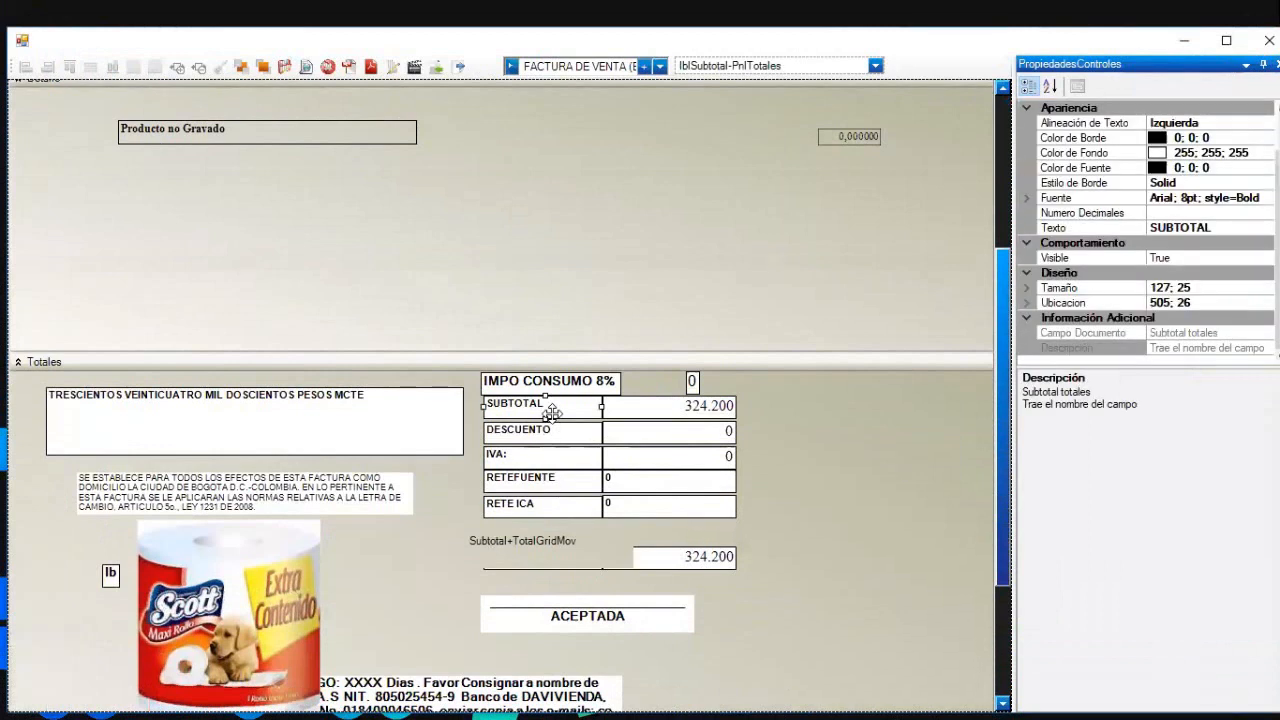
pyautogui.moveTo(552, 413)
pyautogui.mouseDown()
pyautogui.moveTo(528, 413)
pyautogui.moveTo(563, 430)
pyautogui.mouseUp()
pyautogui.click(538, 430)
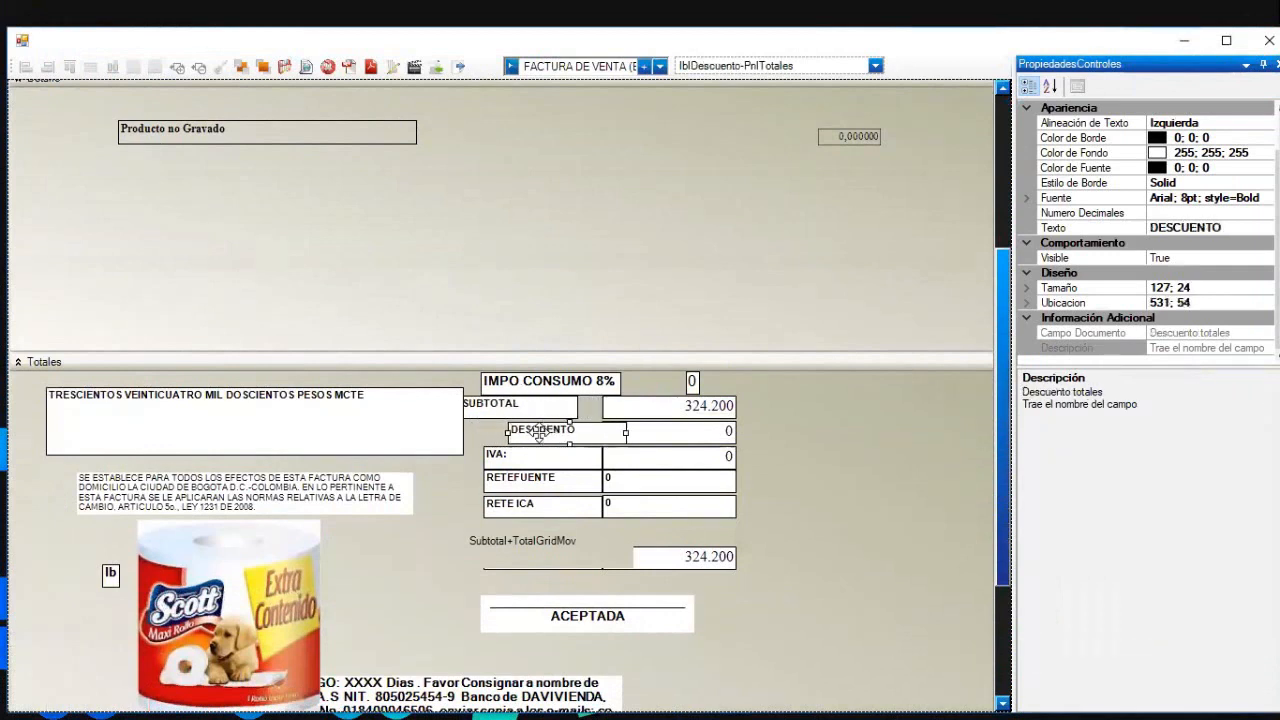
pyautogui.click(548, 461)
pyautogui.press('Left')
pyautogui.press('Left')
pyautogui.press('Left')
pyautogui.press('Left')
pyautogui.press('Left')
pyautogui.press('Left')
pyautogui.press('Left')
pyautogui.press('Left')
pyautogui.press('Left')
pyautogui.press('Left')
pyautogui.press('Left')
pyautogui.press('Left')
pyautogui.press('Left')
pyautogui.press('Left')
pyautogui.press('Left')
pyautogui.press('Left')
pyautogui.press('Left')
pyautogui.press('Left')
pyautogui.press('Left')
pyautogui.press('Left')
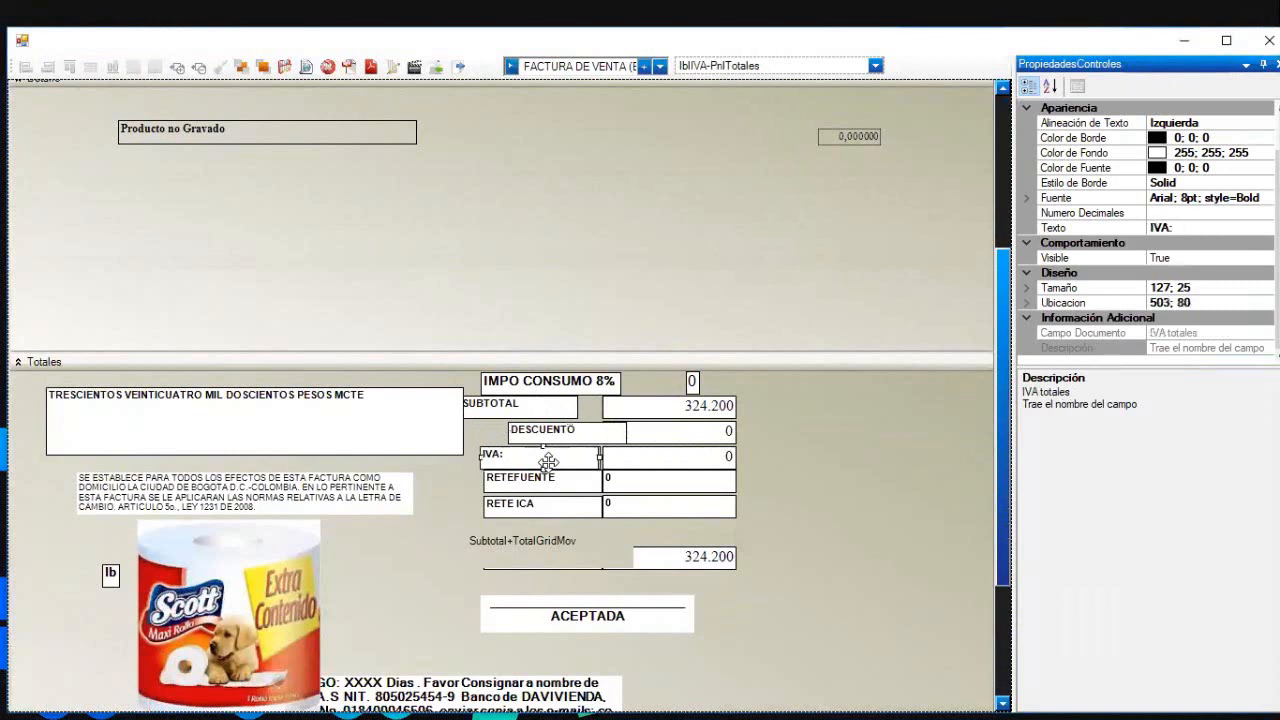
pyautogui.click(557, 481)
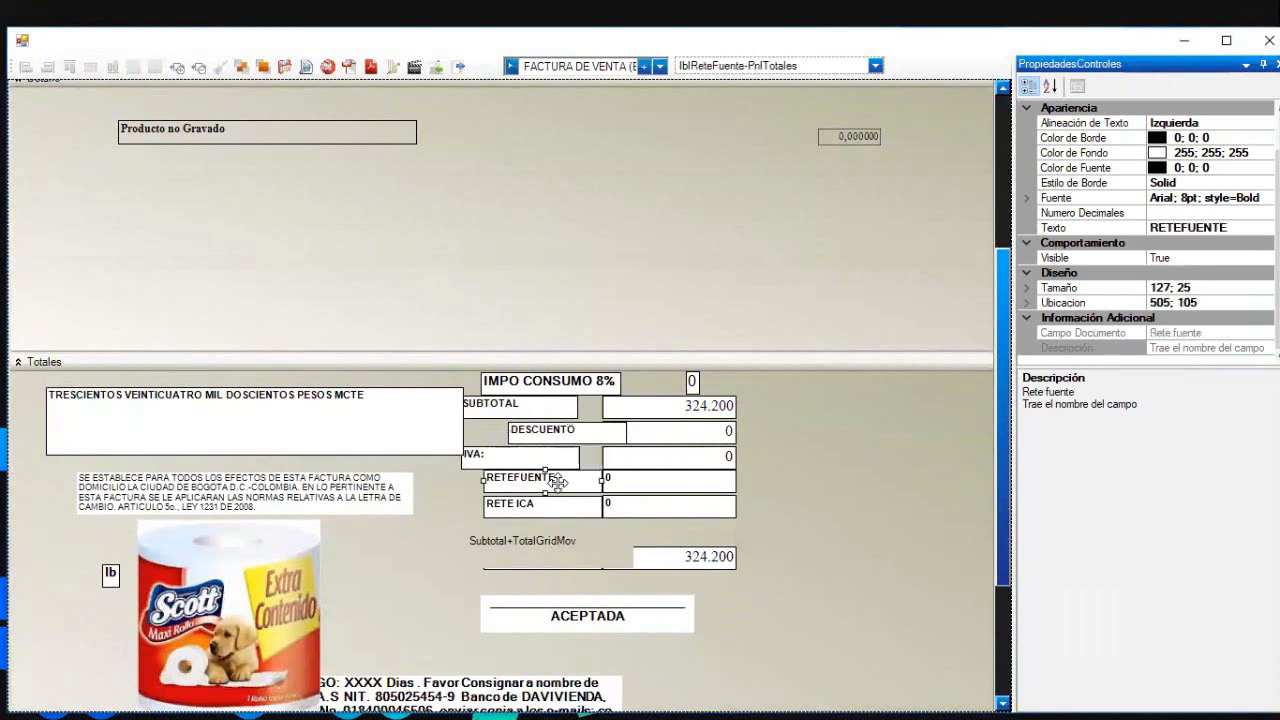
pyautogui.press('Right')
pyautogui.press('Right')
pyautogui.press('Right')
pyautogui.press('Right')
pyautogui.press('Right')
pyautogui.press('Right')
pyautogui.press('Right')
pyautogui.press('Right')
pyautogui.press('Right')
pyautogui.press('Right')
pyautogui.press('Right')
pyautogui.press('Right')
pyautogui.press('Right')
pyautogui.press('Right')
pyautogui.press('Right')
pyautogui.press('Right')
pyautogui.press('Right')
pyautogui.press('Right')
pyautogui.press('Right')
pyautogui.press('Right')
pyautogui.press('Right')
pyautogui.press('Right')
pyautogui.press('Right')
pyautogui.press('Right')
pyautogui.press('Right')
pyautogui.press('Right')
pyautogui.press('Right')
pyautogui.press('Right')
pyautogui.press('Right')
pyautogui.press('Right')
pyautogui.press('Right')
pyautogui.press('Right')
pyautogui.press('Right')
pyautogui.press('Right')
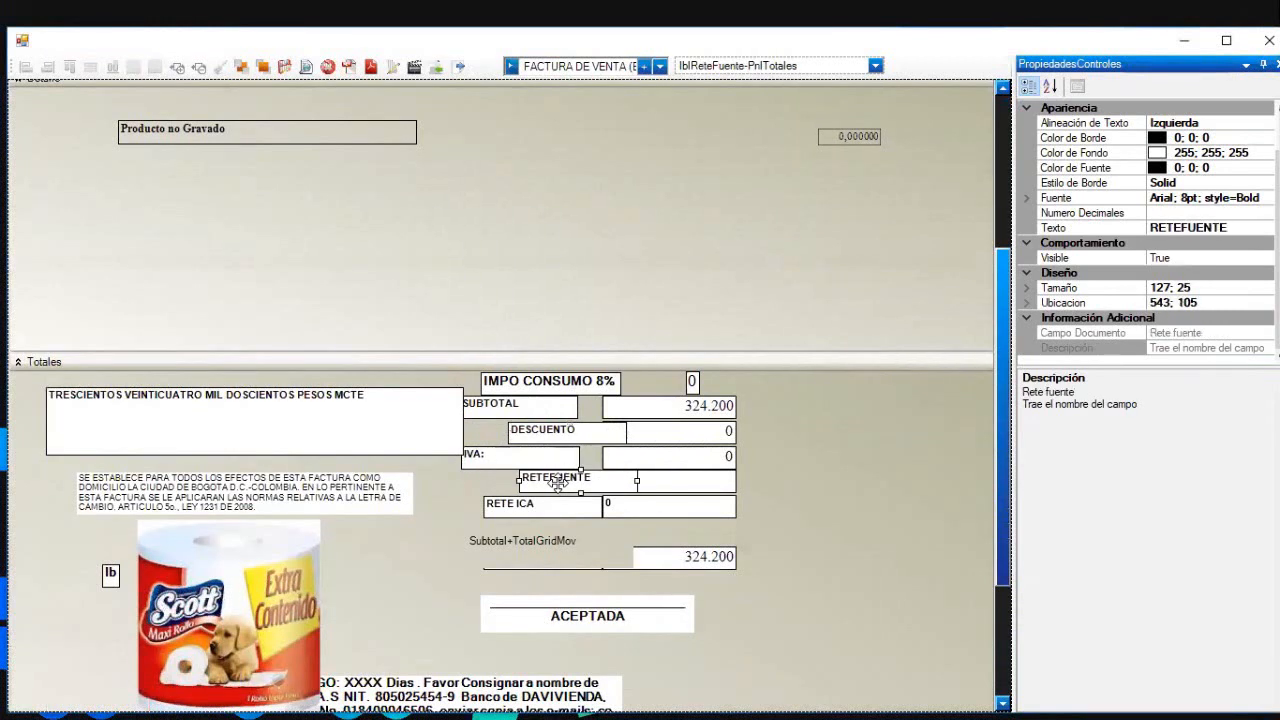
pyautogui.click(902, 488)
# - Group the RETE ICA, RETEFUENTE, DESCUENTO and IMPO CONSUMO 8% labels and align them left
pyautogui.click(521, 505)
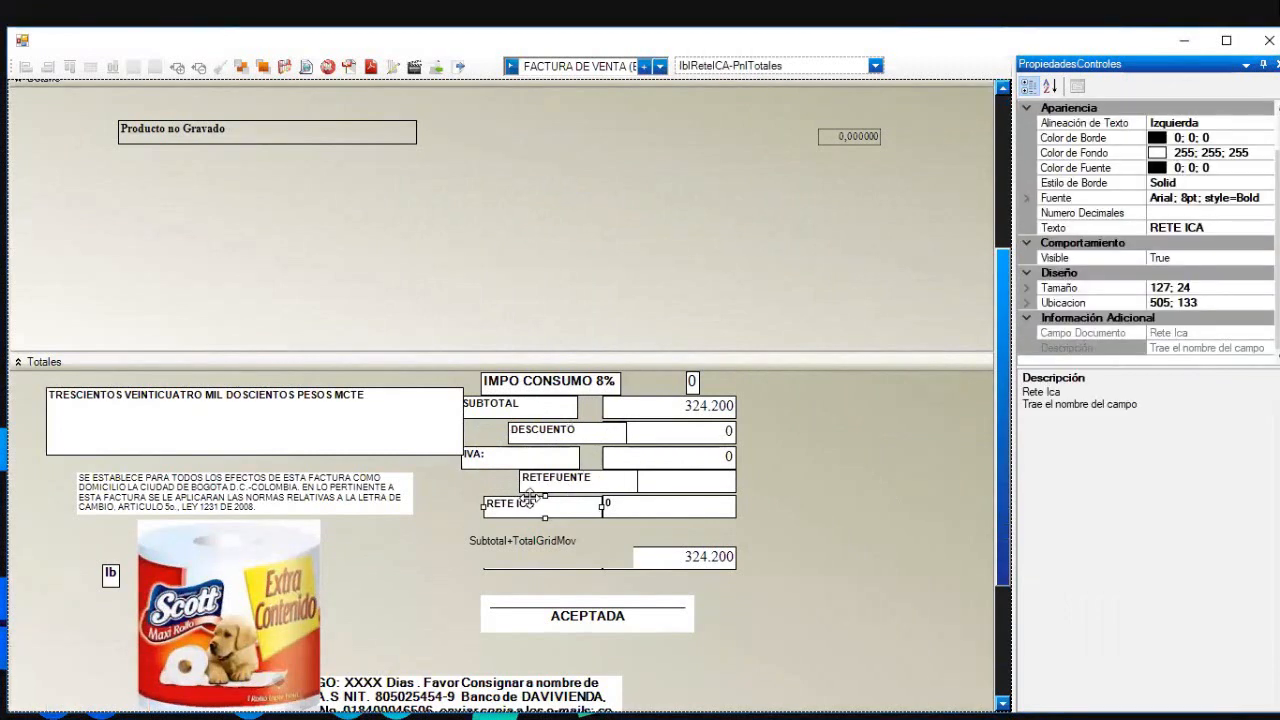
pyautogui.keyDown('ctrl'); pyautogui.click(530, 480); pyautogui.keyUp('ctrl')
pyautogui.keyDown('ctrl'); pyautogui.click(545, 435); pyautogui.keyUp('ctrl')
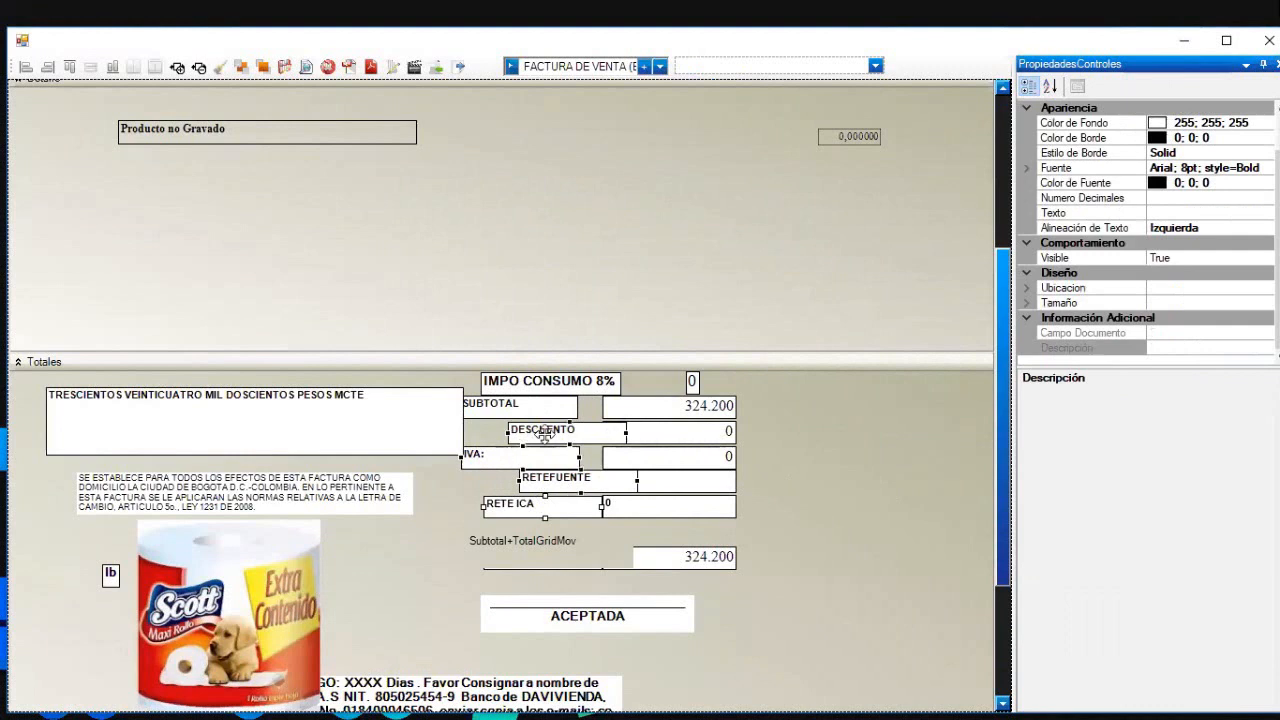
pyautogui.keyDown('ctrl'); pyautogui.click(532, 386); pyautogui.keyUp('ctrl')
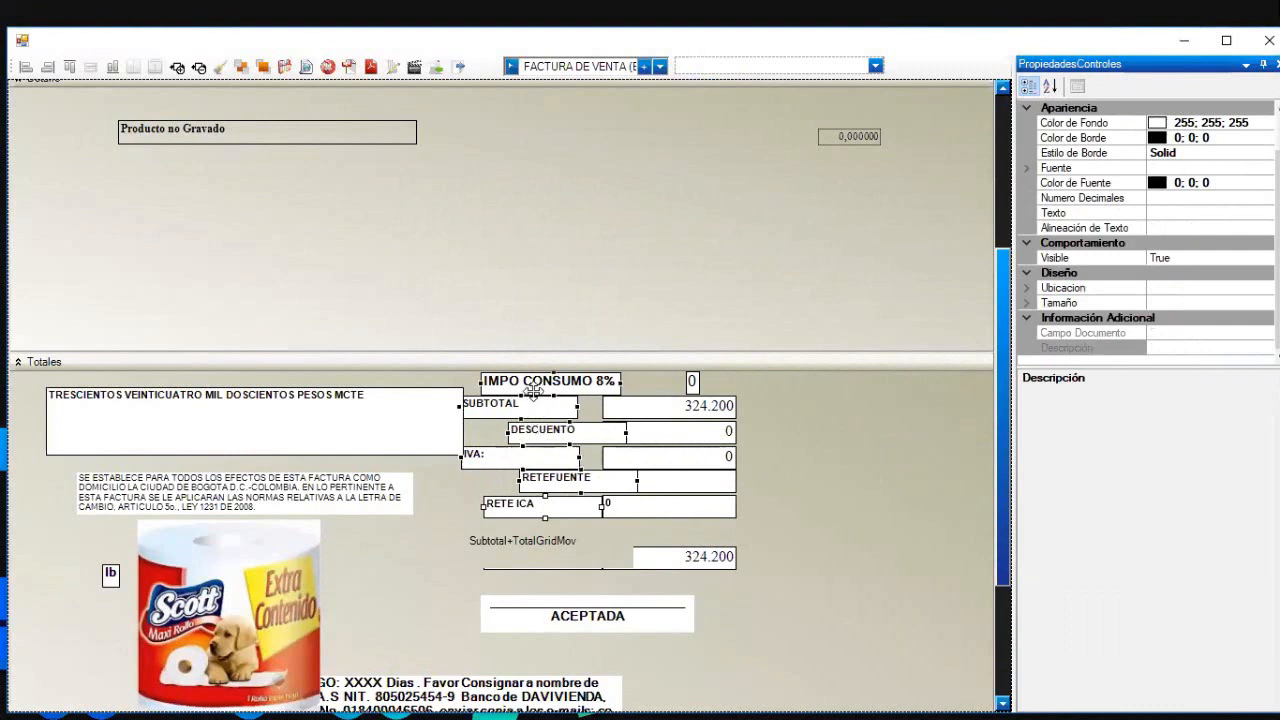
pyautogui.click(24, 67)
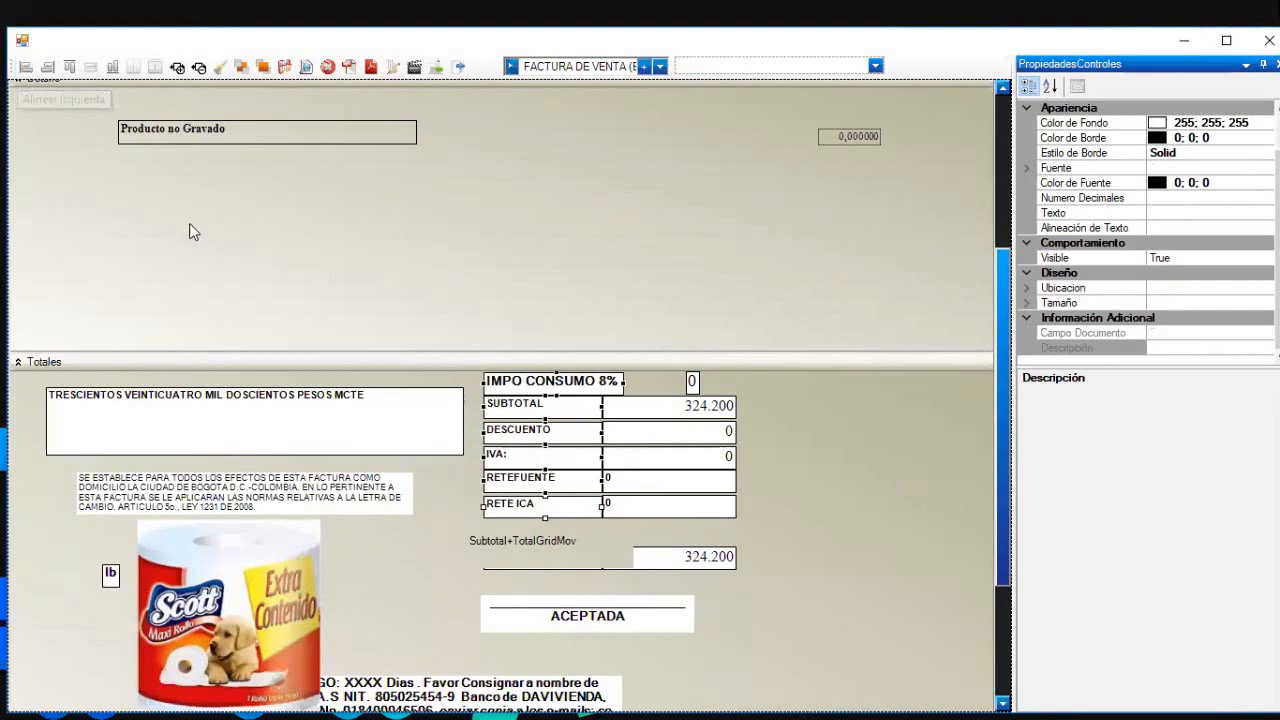
pyautogui.click(840, 465)
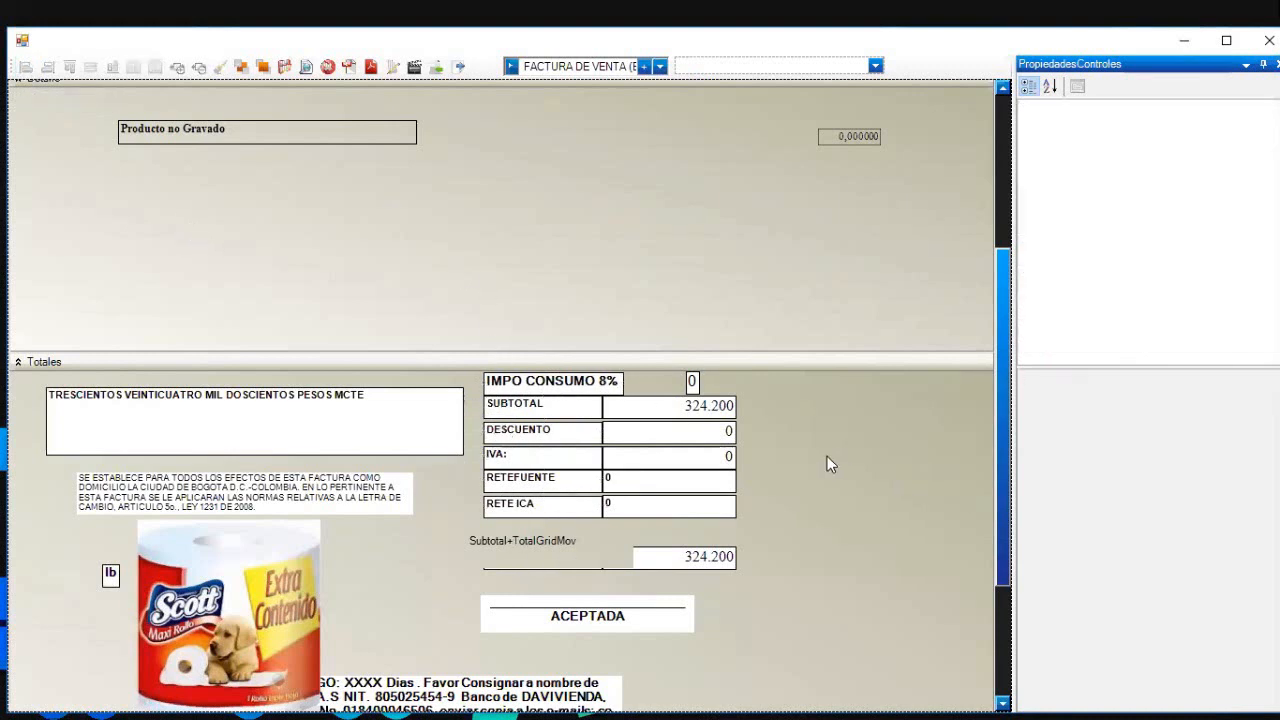
pyautogui.click(672, 404)
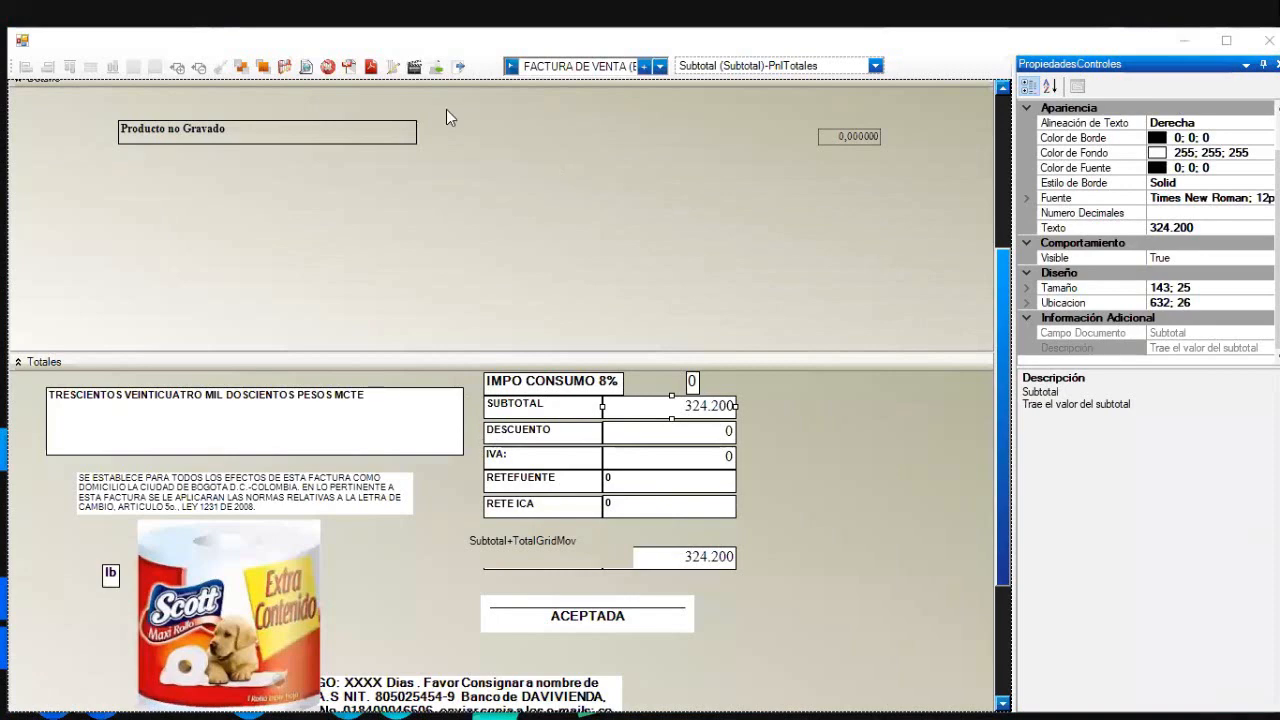
# - Switch to the PowerPoint presentation and advance to its closing thank-you slide
pyautogui.press('super')
pyautogui.moveTo(480, 699)
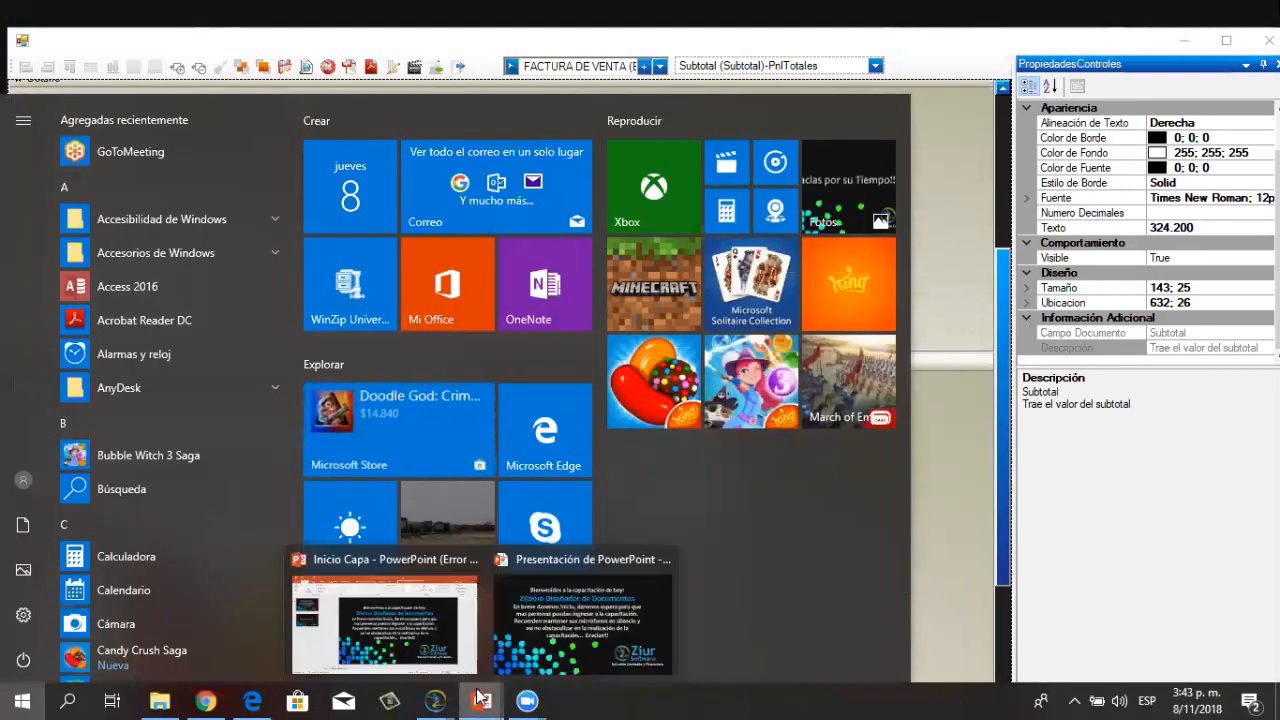
pyautogui.click(583, 615)
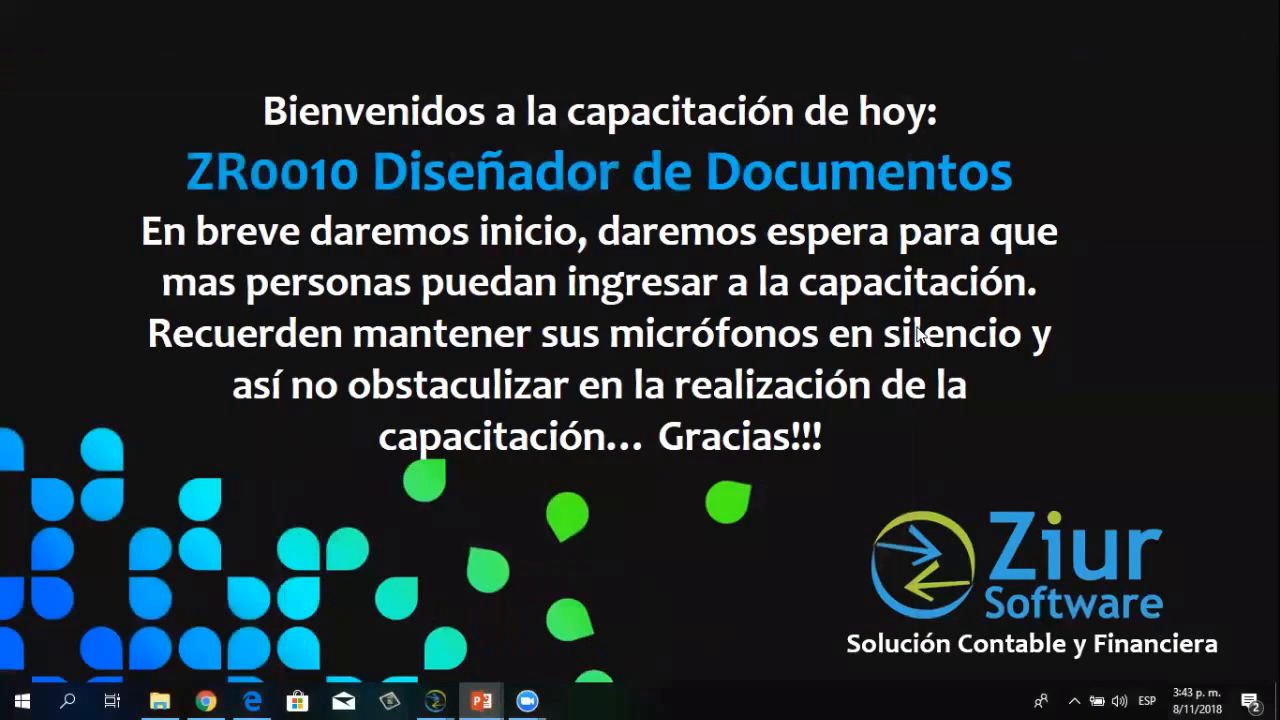
pyautogui.click(918, 333)
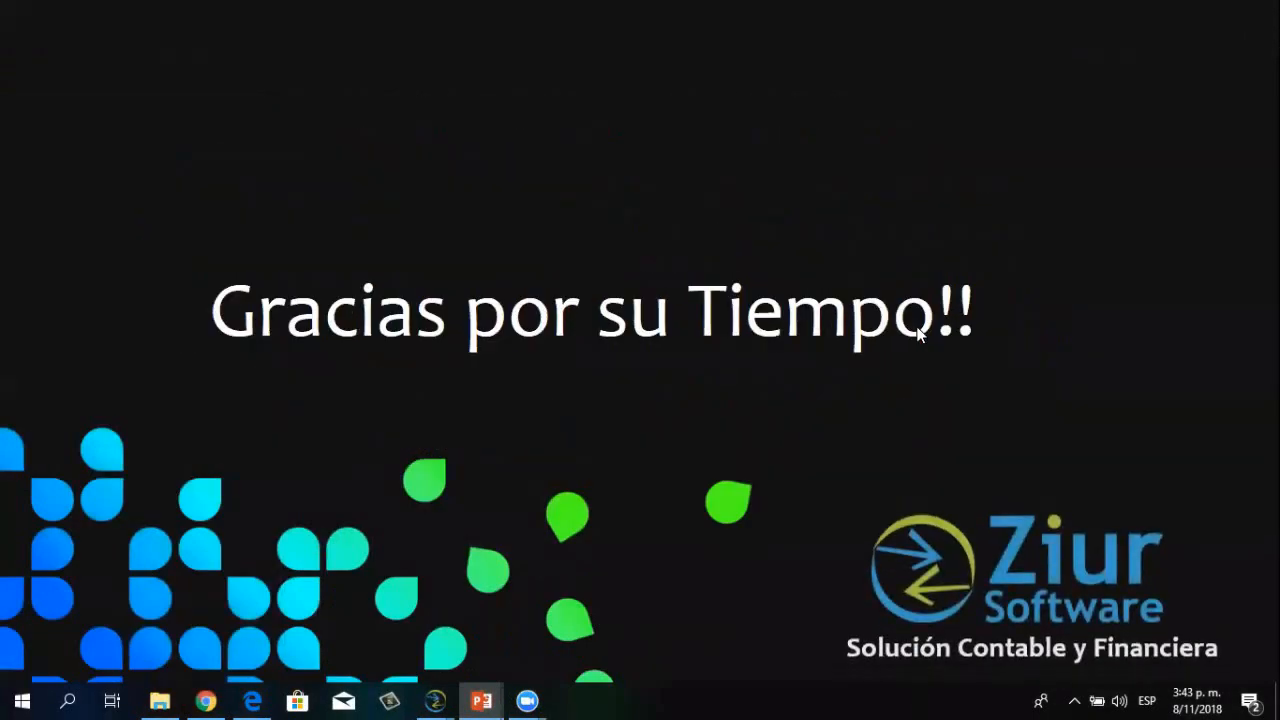